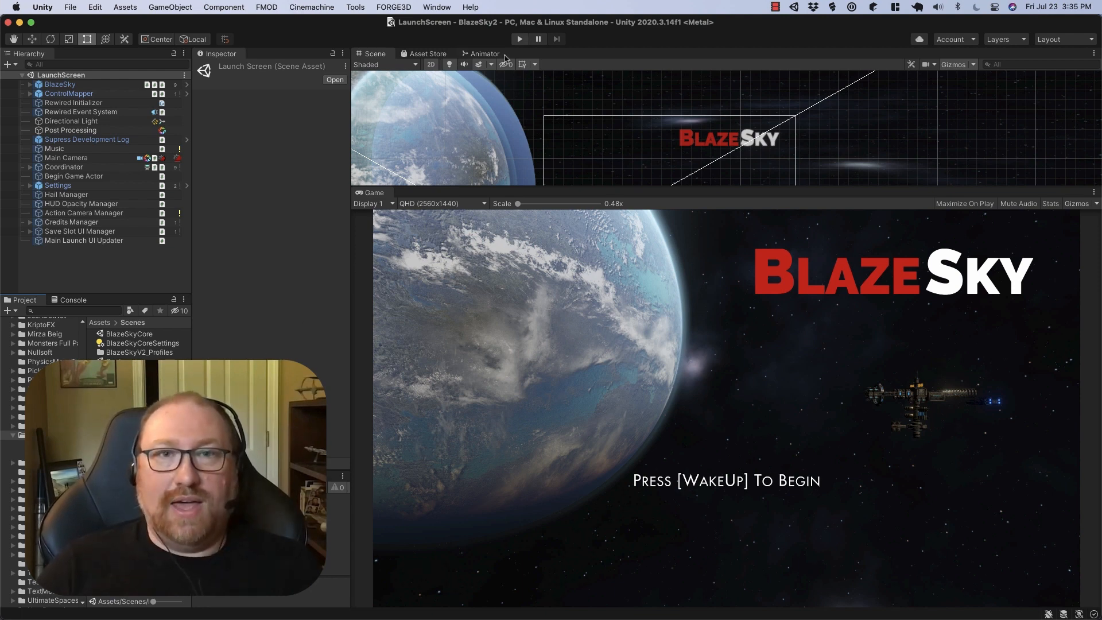
Run the launch scene in play mode, wake the game to its main menu, and enlarge the Game view.
left_click(519, 40)
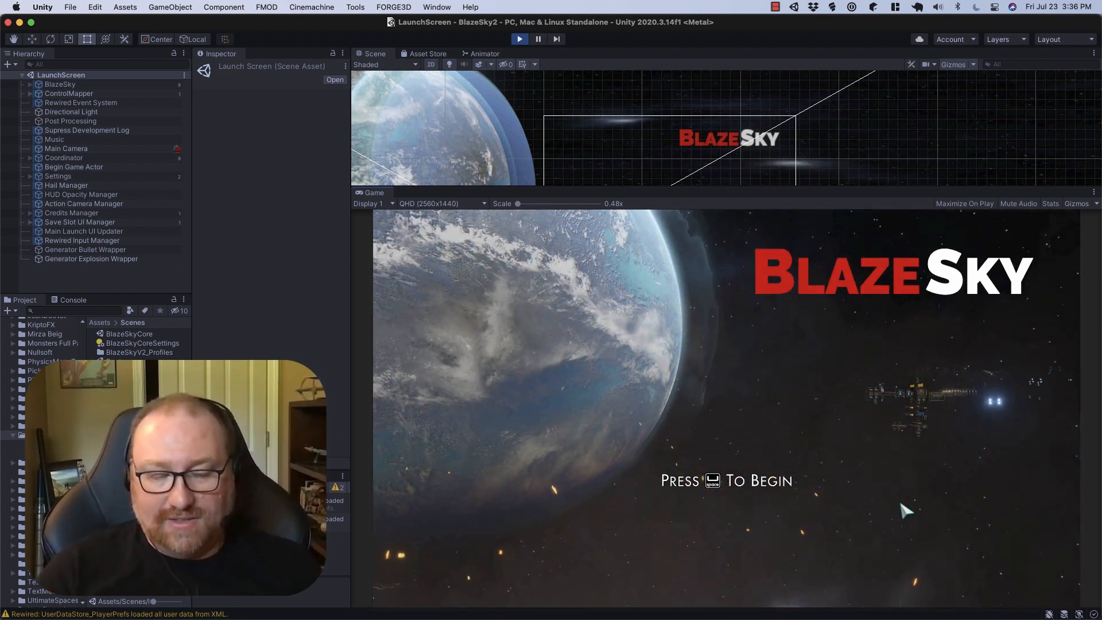
key("space")
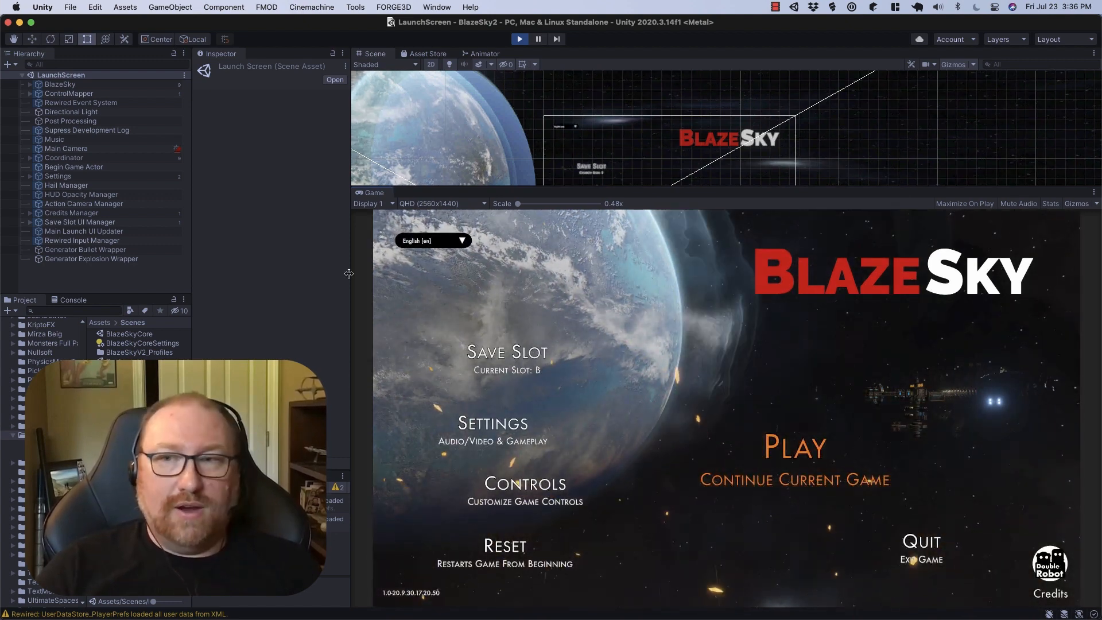
left_click_drag(349, 274, 291, 279)
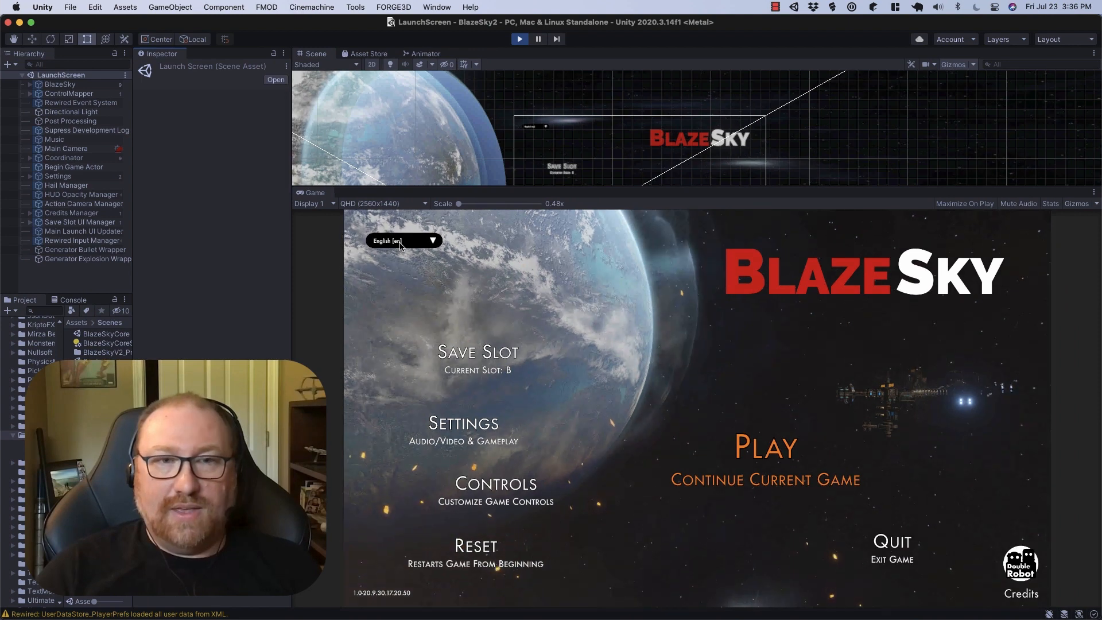
Switch the game's language to French, Russian and Chinese in turn, and return it to English.
left_click(434, 241)
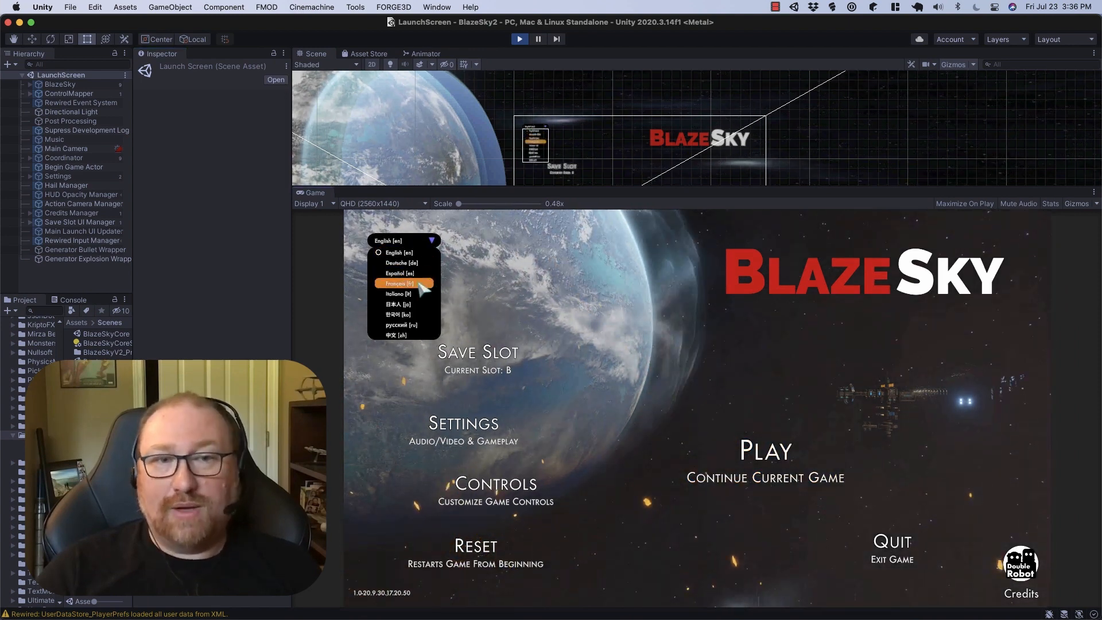
left_click(423, 287)
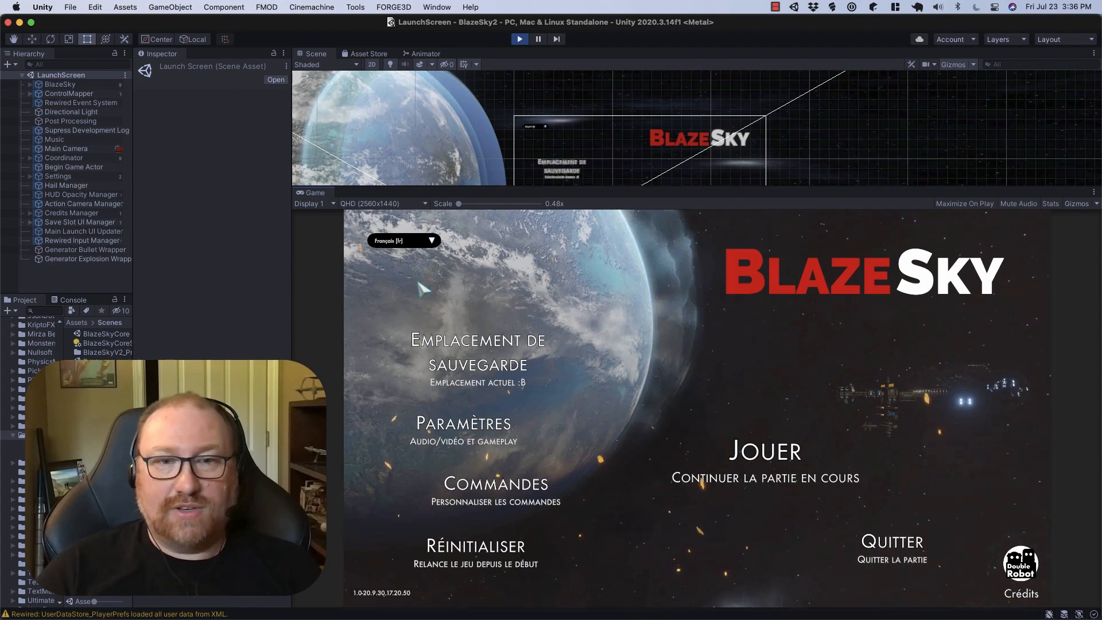
left_click(432, 241)
left_click(422, 326)
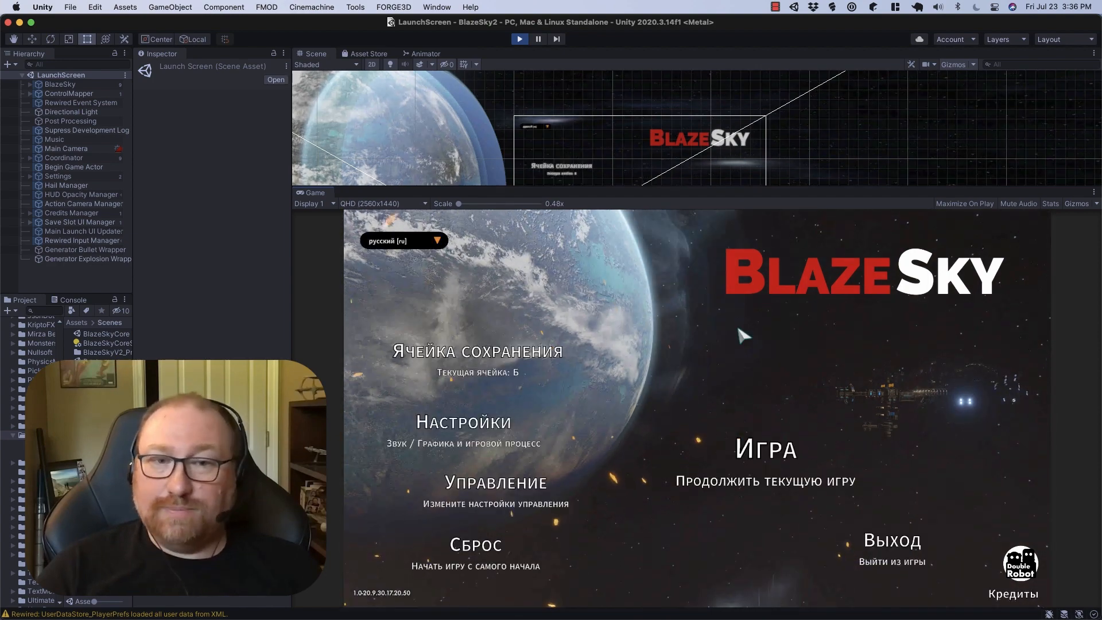
left_click(427, 241)
left_click(402, 335)
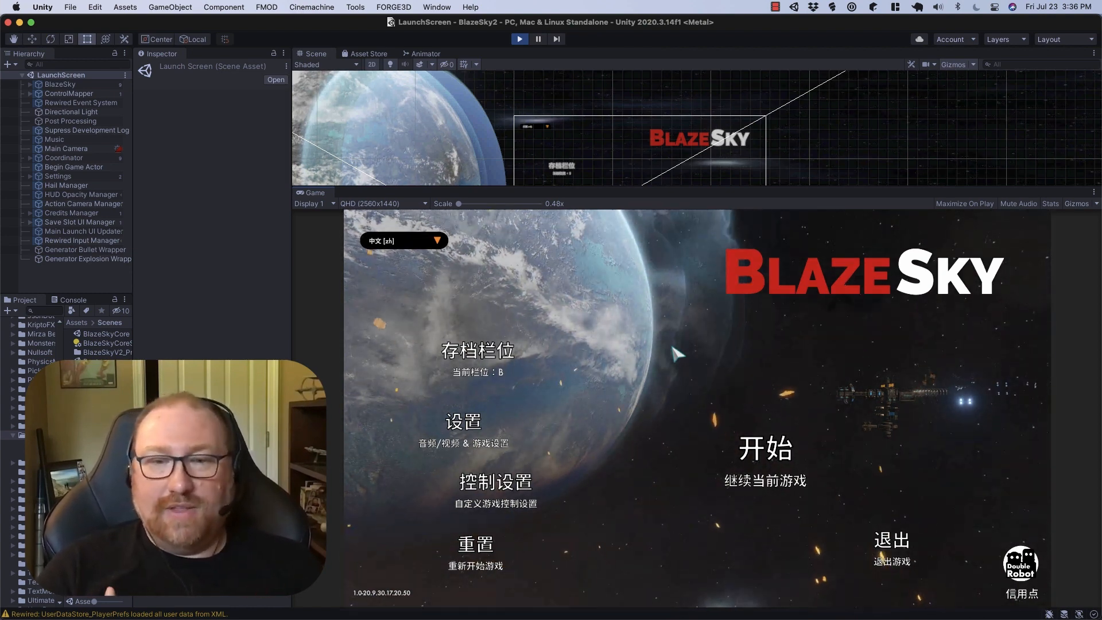
left_click(434, 241)
left_click(422, 256)
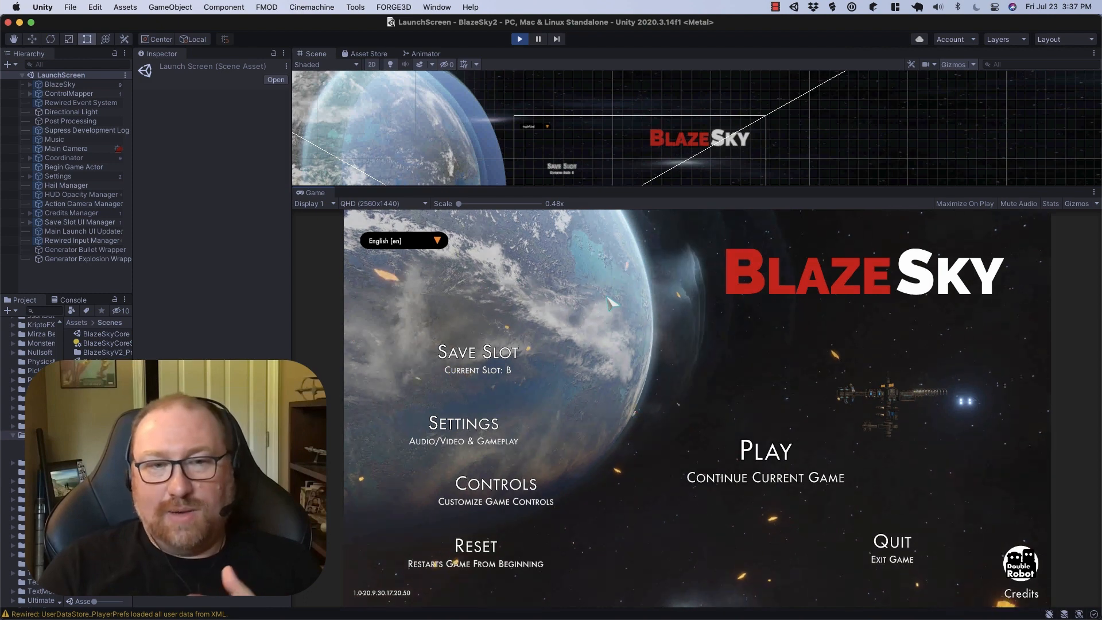
Make the empty Save C the active save slot and return to the game's main menu.
left_click(460, 359)
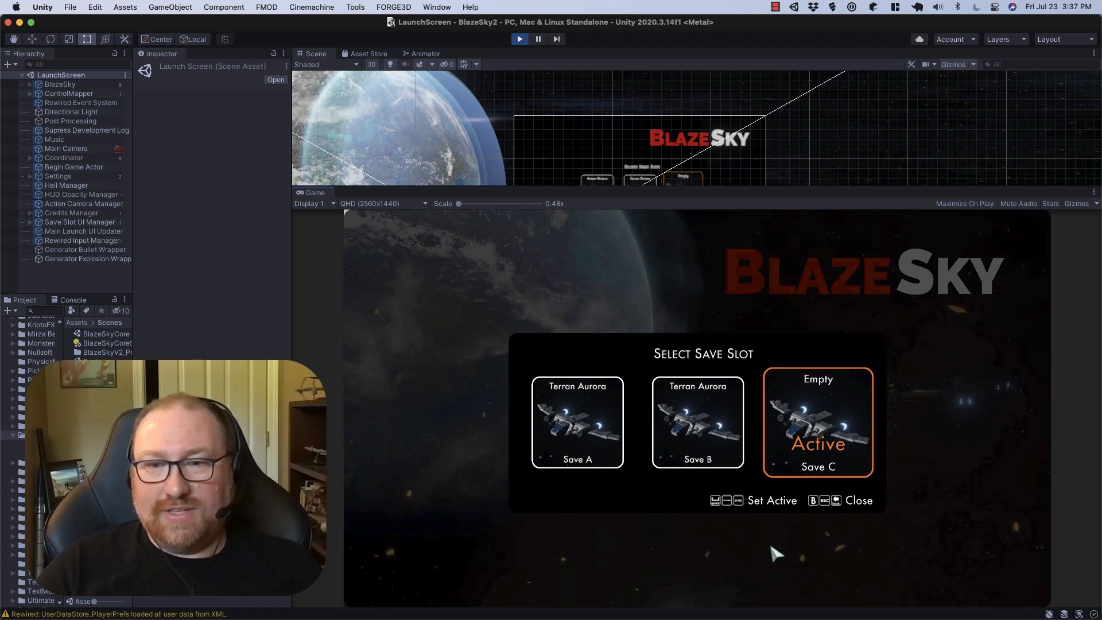
key("Escape")
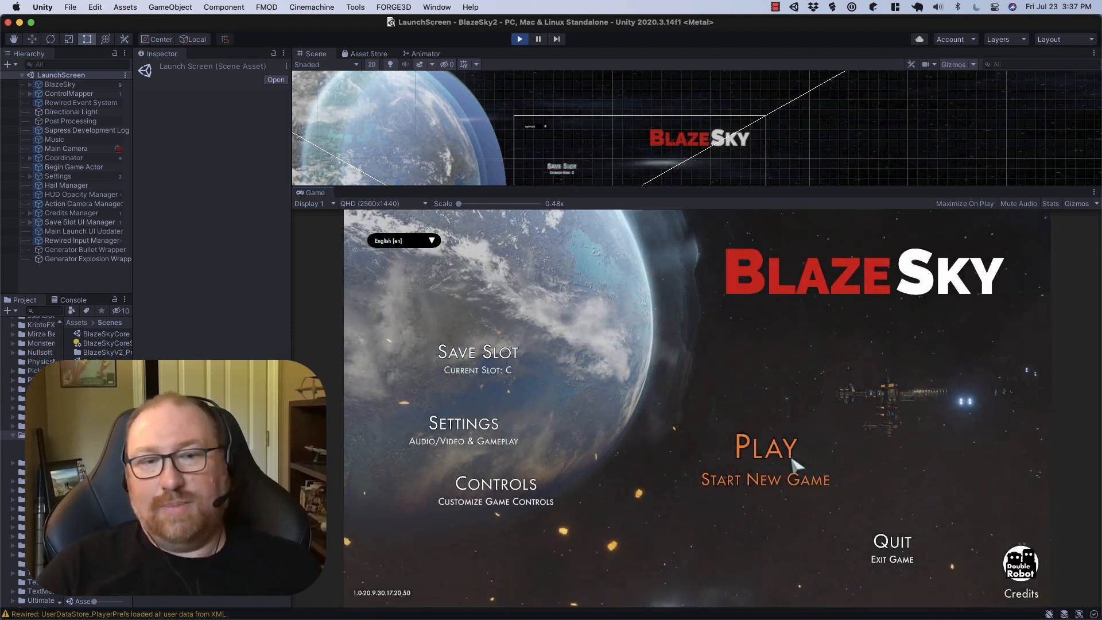
Review the game's audio and visual settings and its list of control bindings, closing each screen when done.
left_click(470, 438)
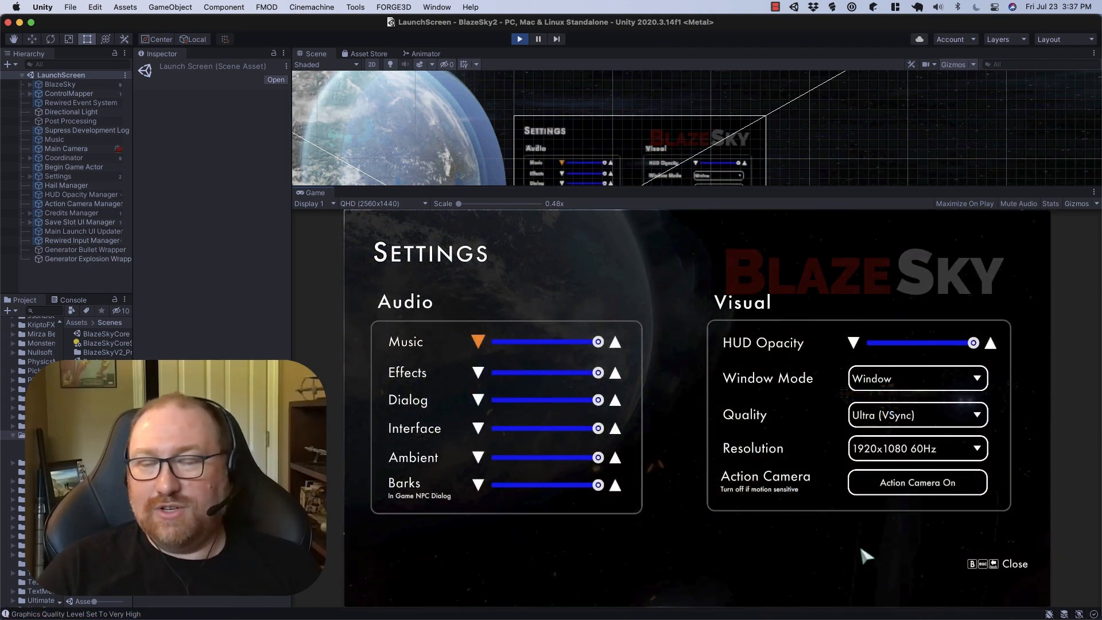
key("Escape")
left_click(505, 494)
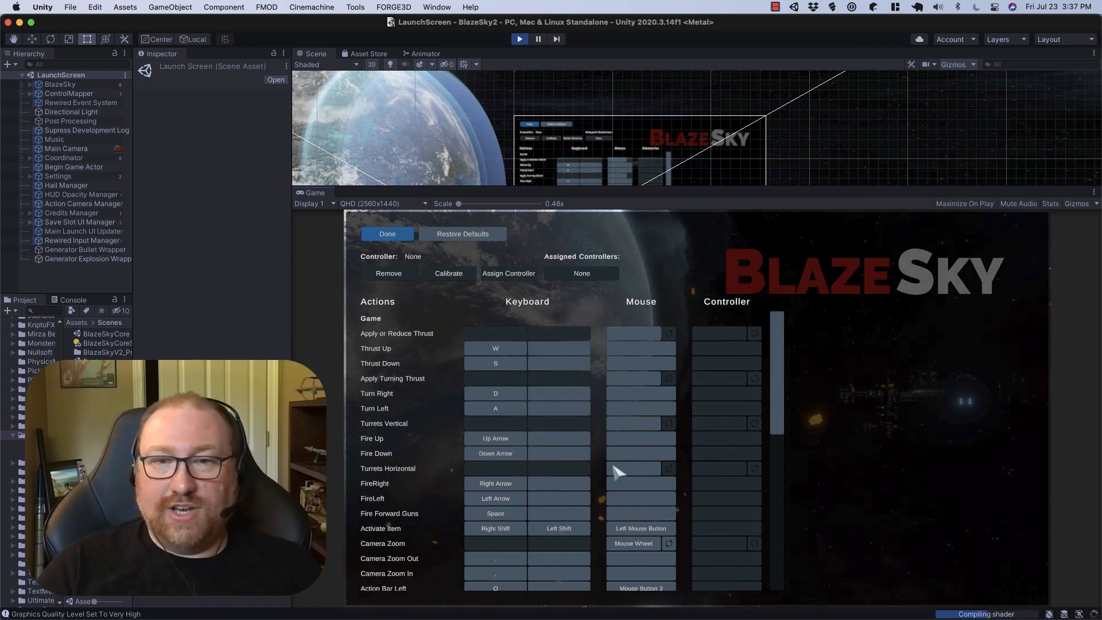
left_click_drag(781, 422, 787, 463)
key("Escape")
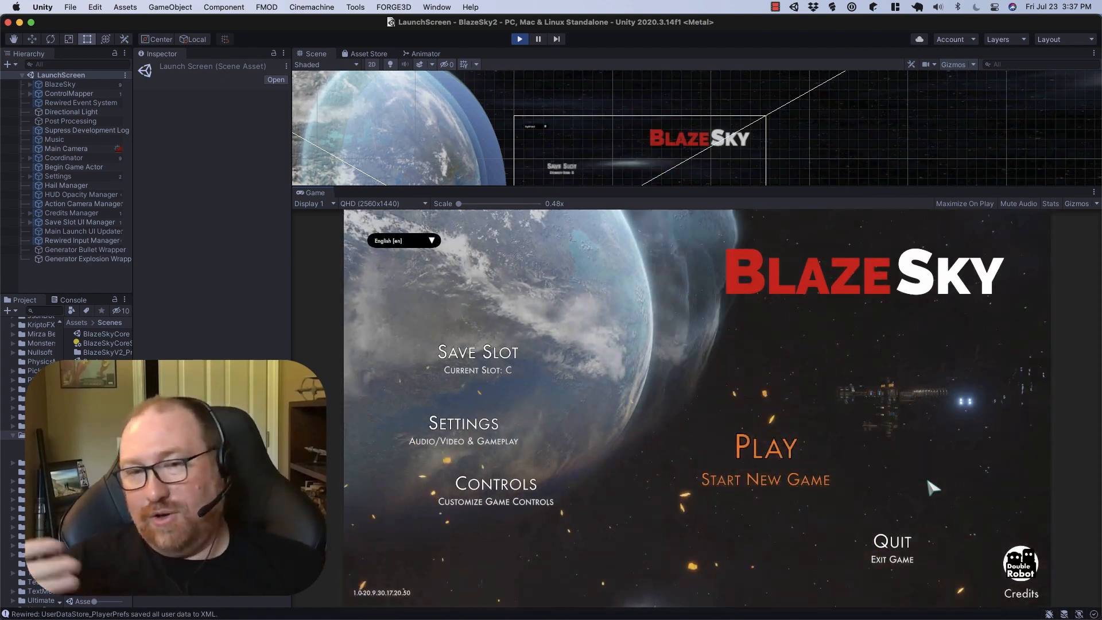
Start a new game and board the ship after the intro scene.
left_click(770, 452)
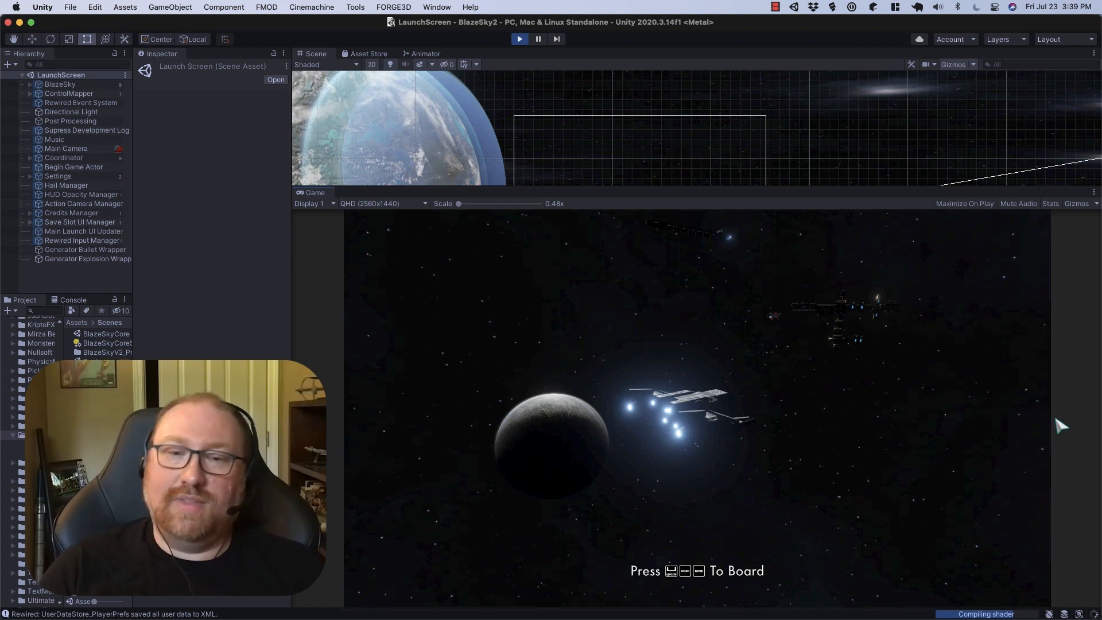
key("space")
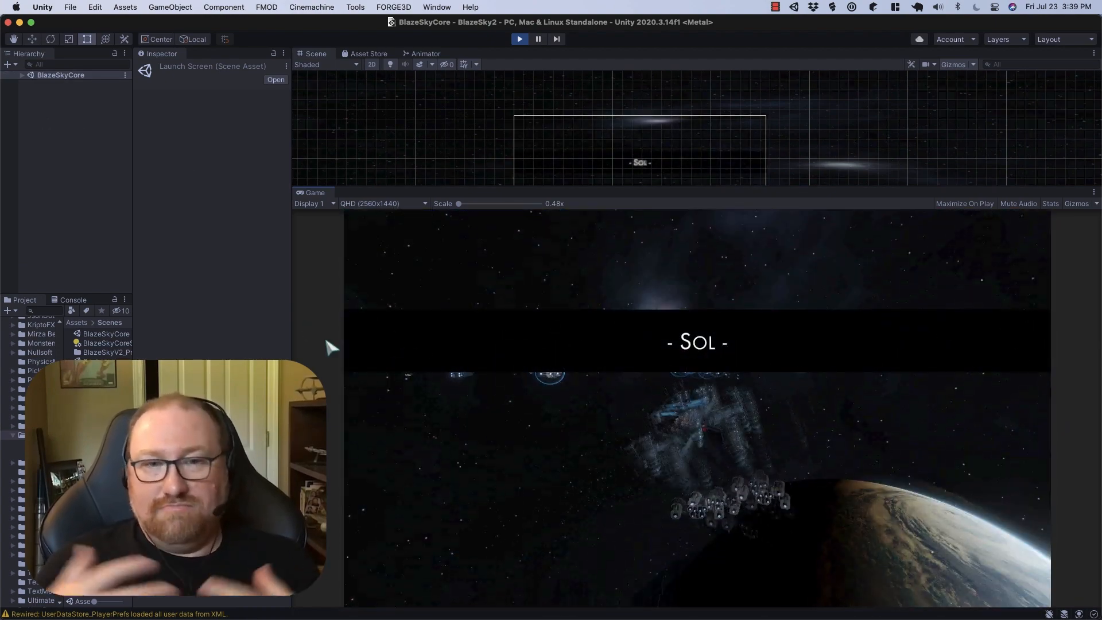
Expand the BlazeSkyCore scene in the Hierarchy and look through its running ship and fleet objects.
left_click(22, 75)
scroll(73, 196, "down", 4)
scroll(72, 195, "down", 8)
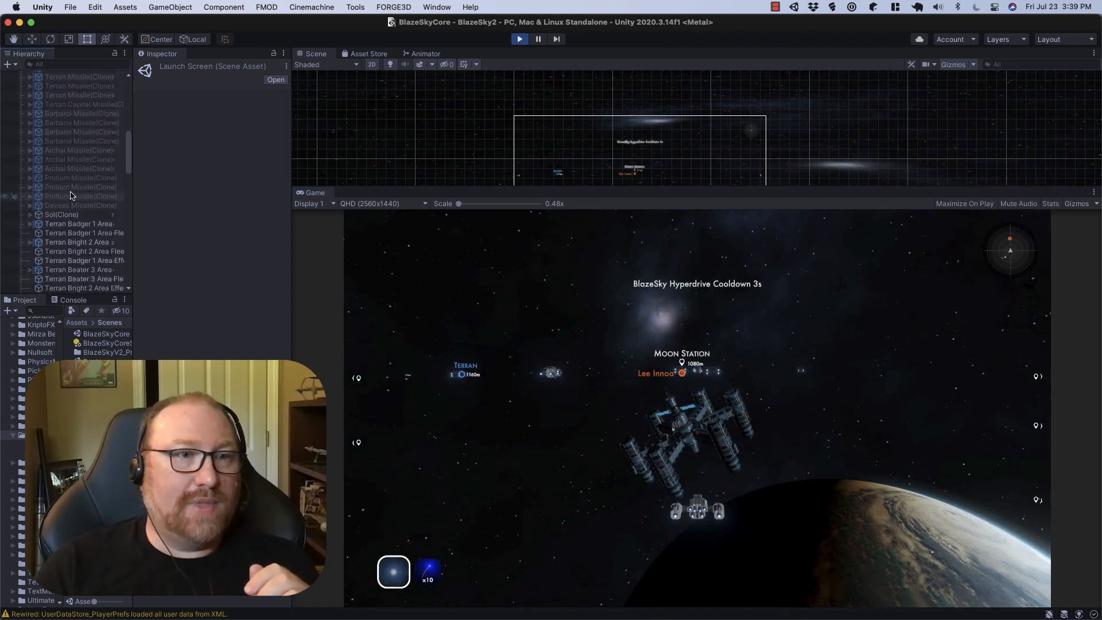
scroll(71, 195, "down", 10)
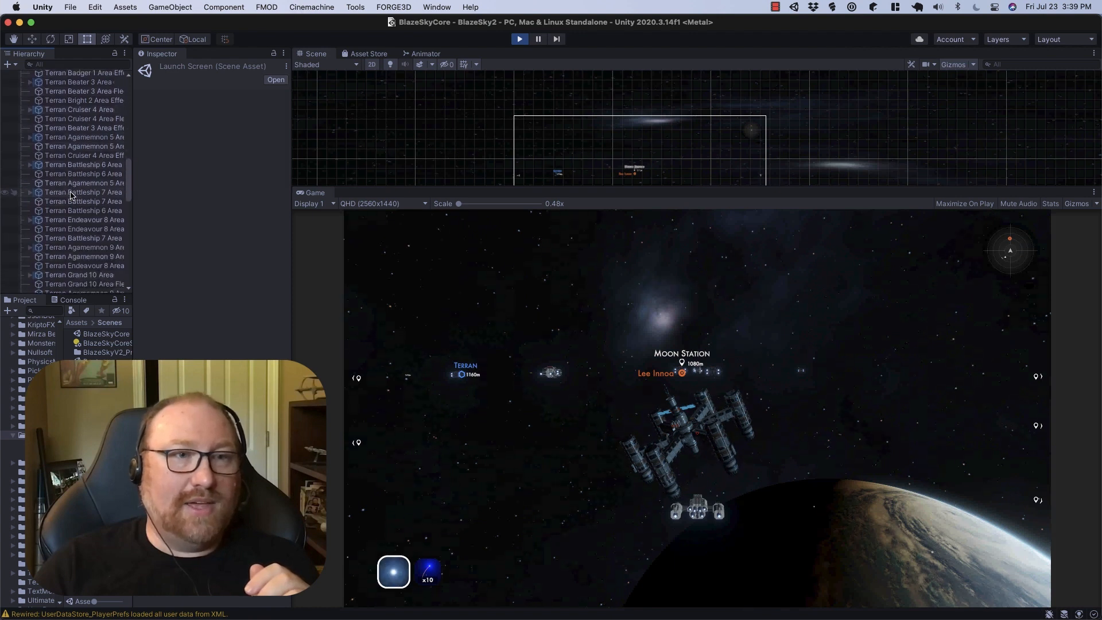
scroll(70, 196, "down", 2)
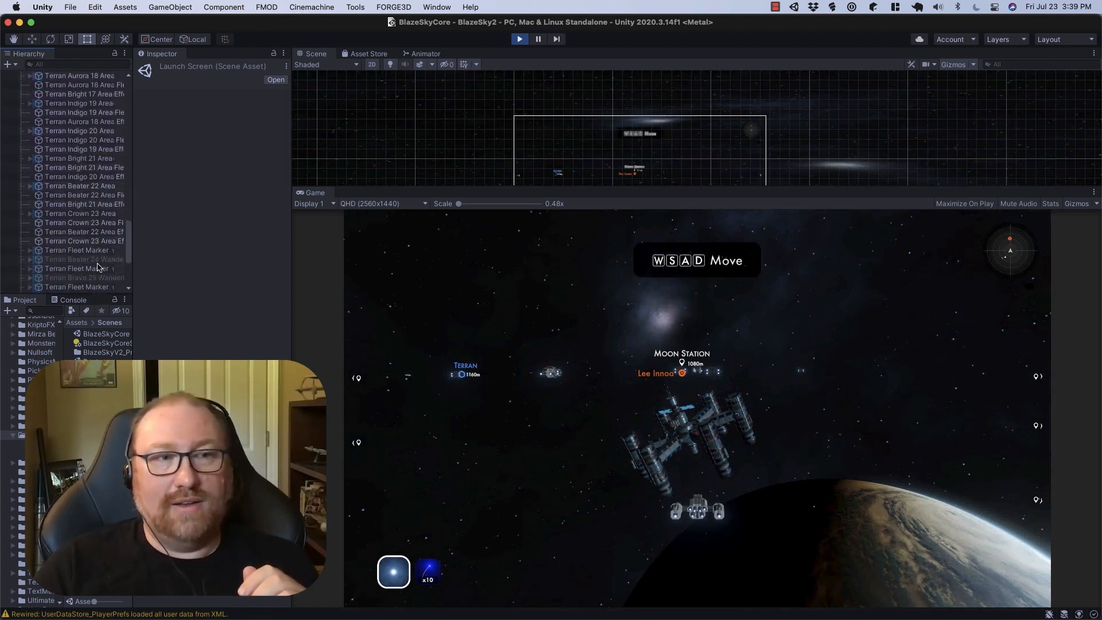
scroll(98, 267, "down", 5)
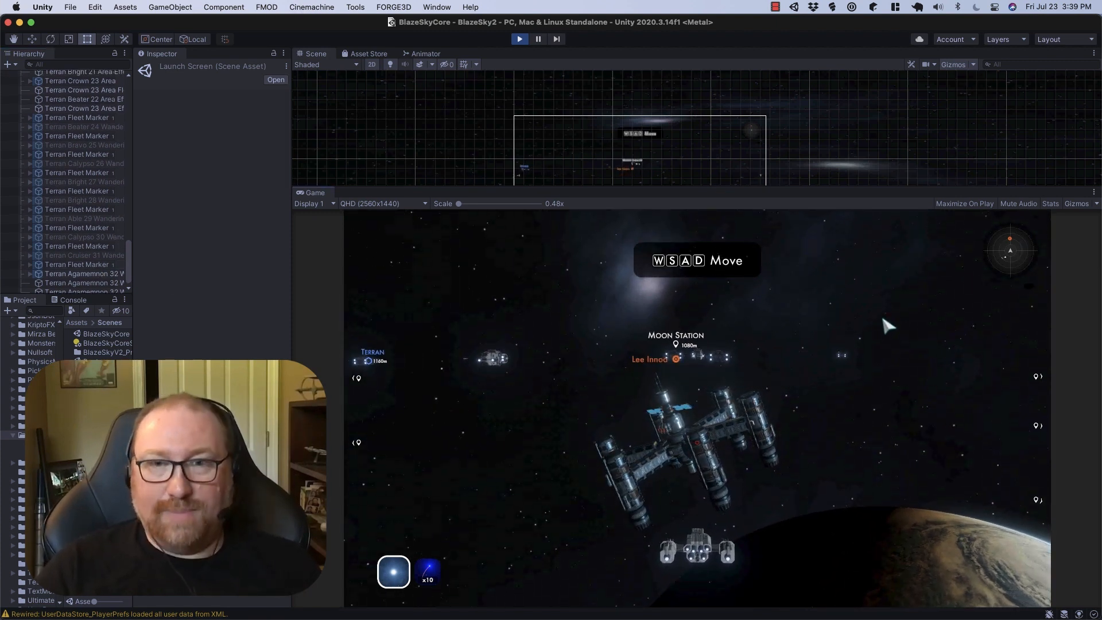
Fly and turn the ship near the Moon Station, firing the turrets and forward guns as the tutorial asks.
key("w")
key("a")
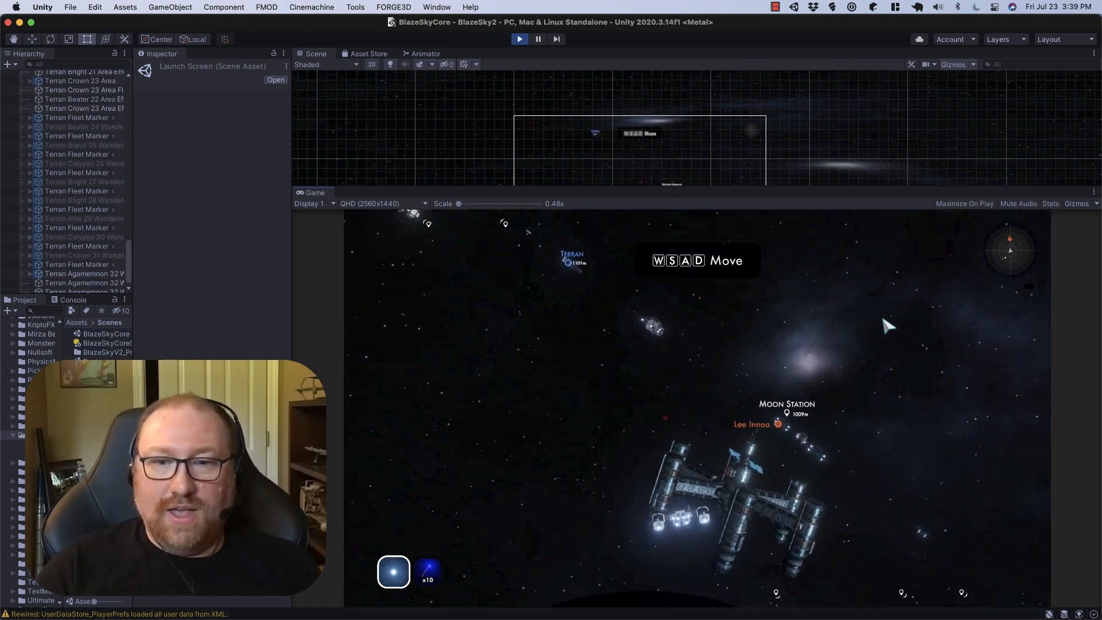
key("d")
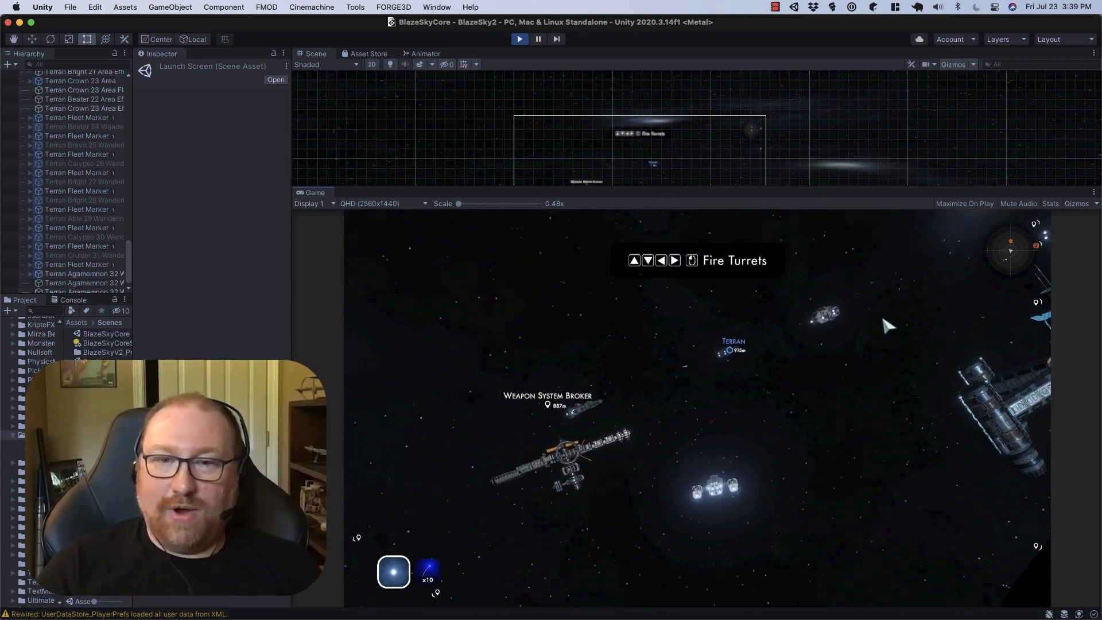
mouse_move(782, 406)
left_mouse_down()
mouse_move(566, 420)
mouse_move(820, 451)
left_mouse_up()
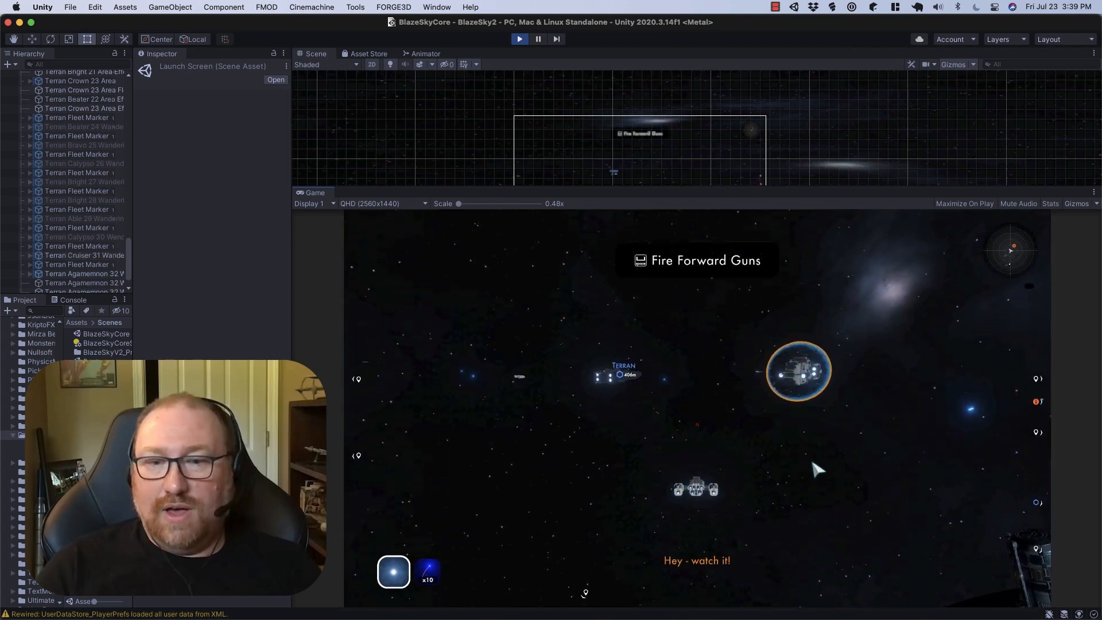
key("d")
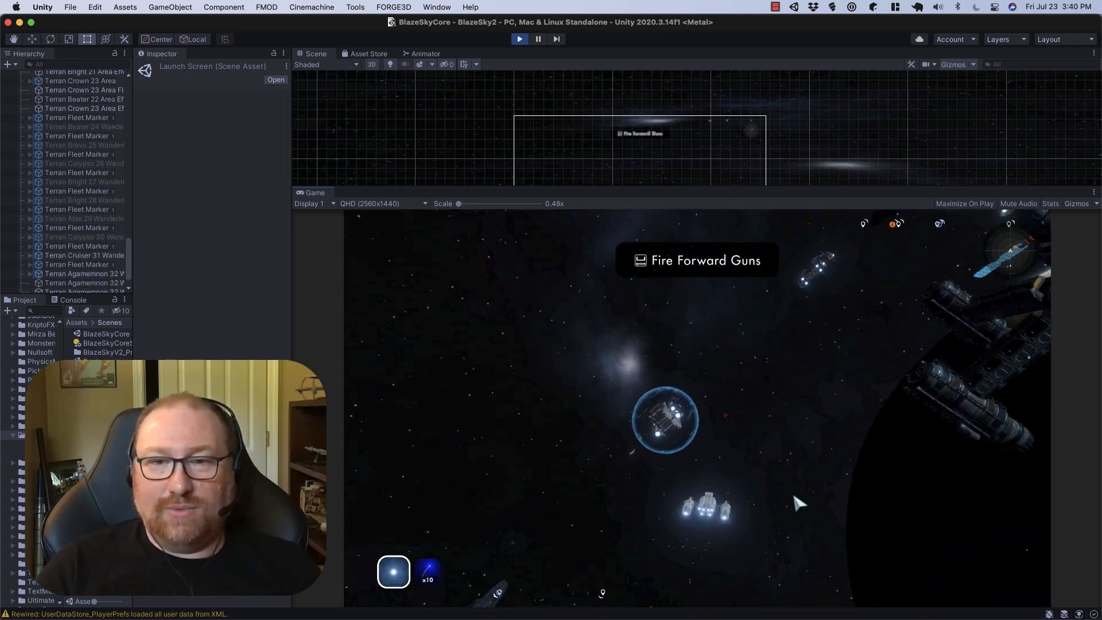
key("d")
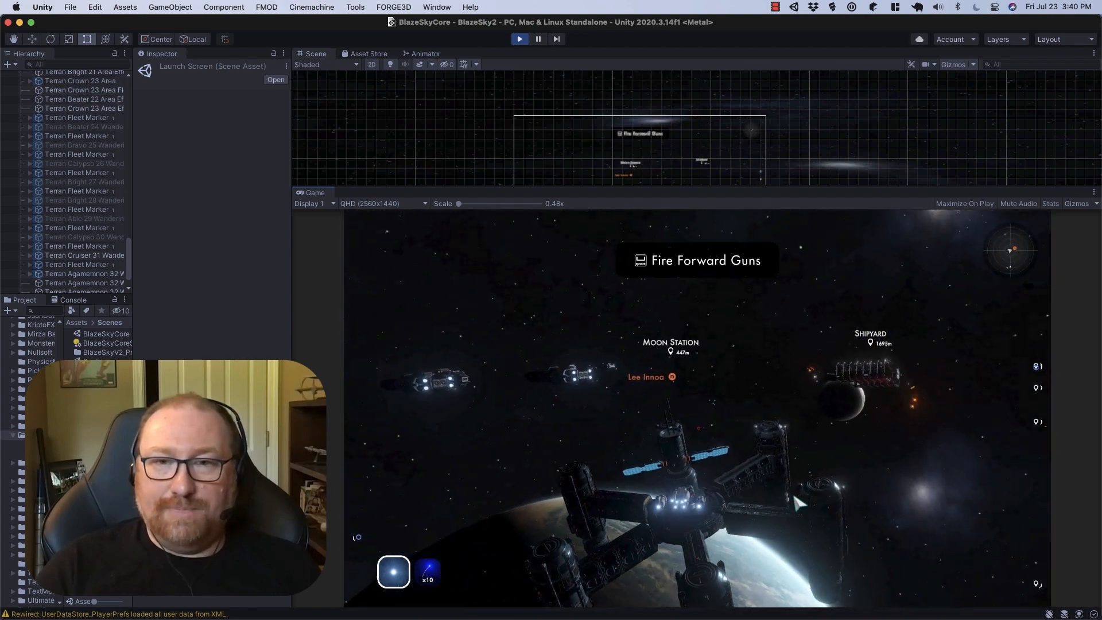
key("space")
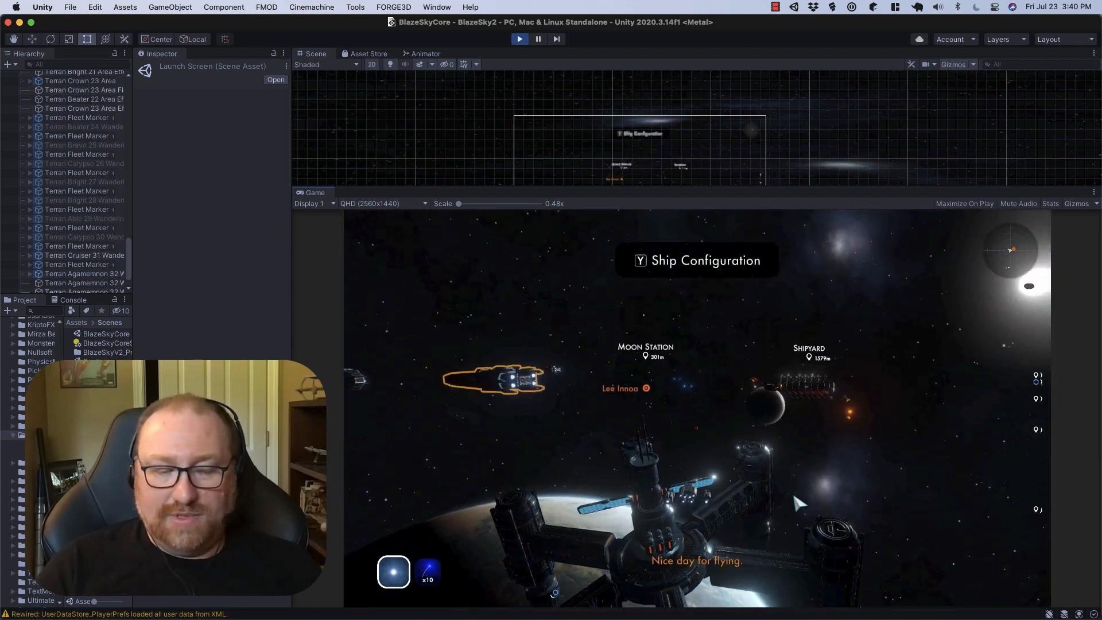
Open the starship configuration, look over the items and Terran Aurora hull, and enter the Research screen.
key("y")
key("d")
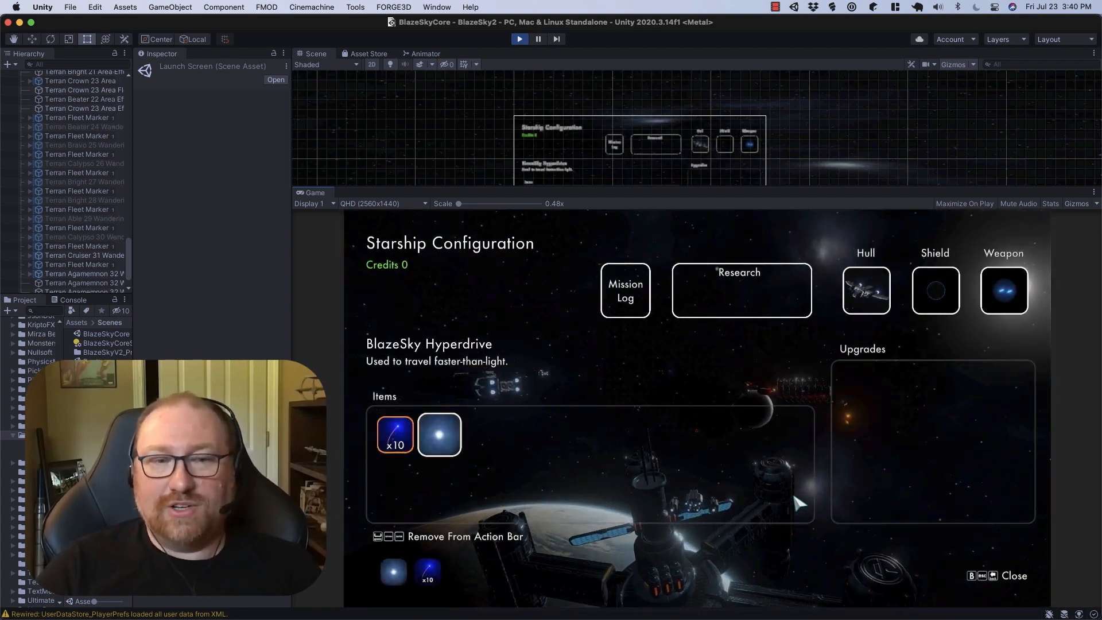
key("w")
key("d")
key("d")
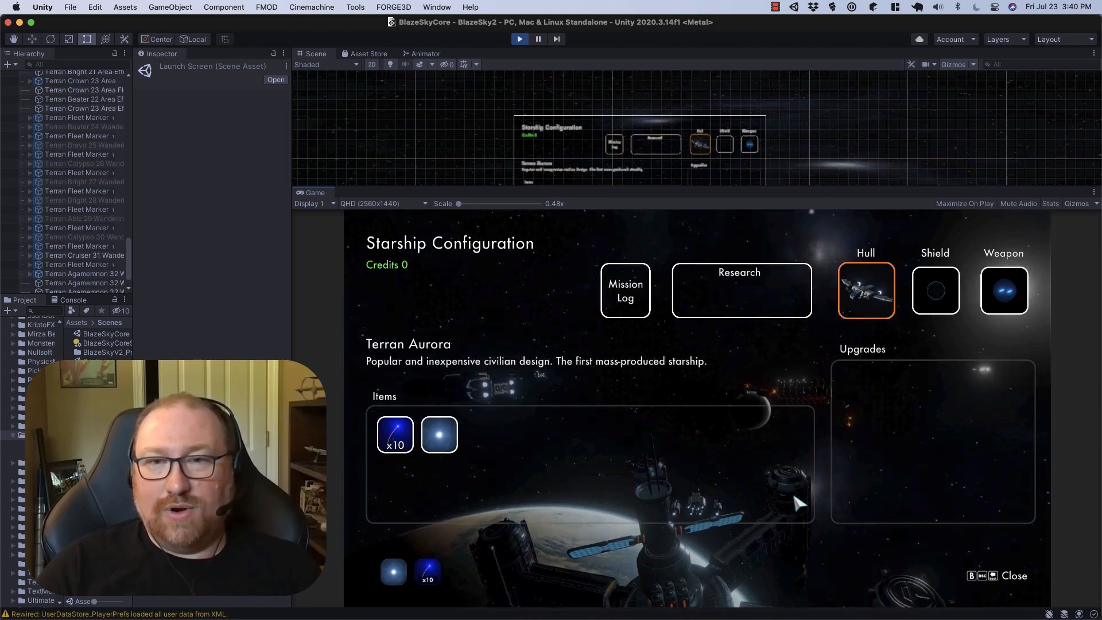
key("a")
key("space")
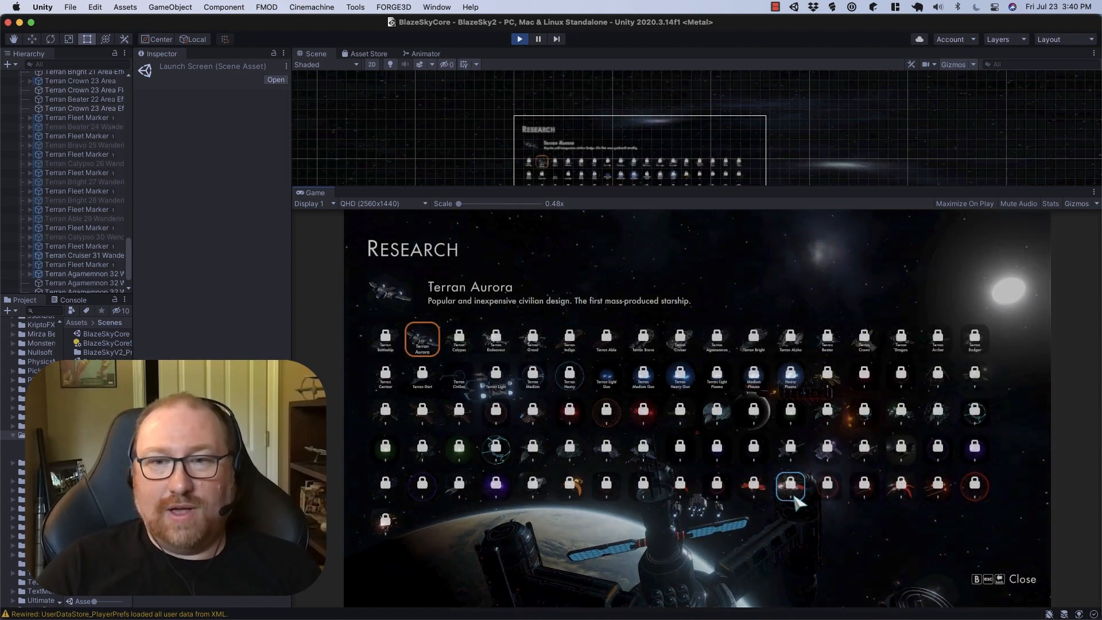
Browse the technologies in the Research grid, and return to flight by closing the research and configuration screens.
key("d")
key("d")
key("d")
key("d")
key("d")
key("d")
key("s")
key("s")
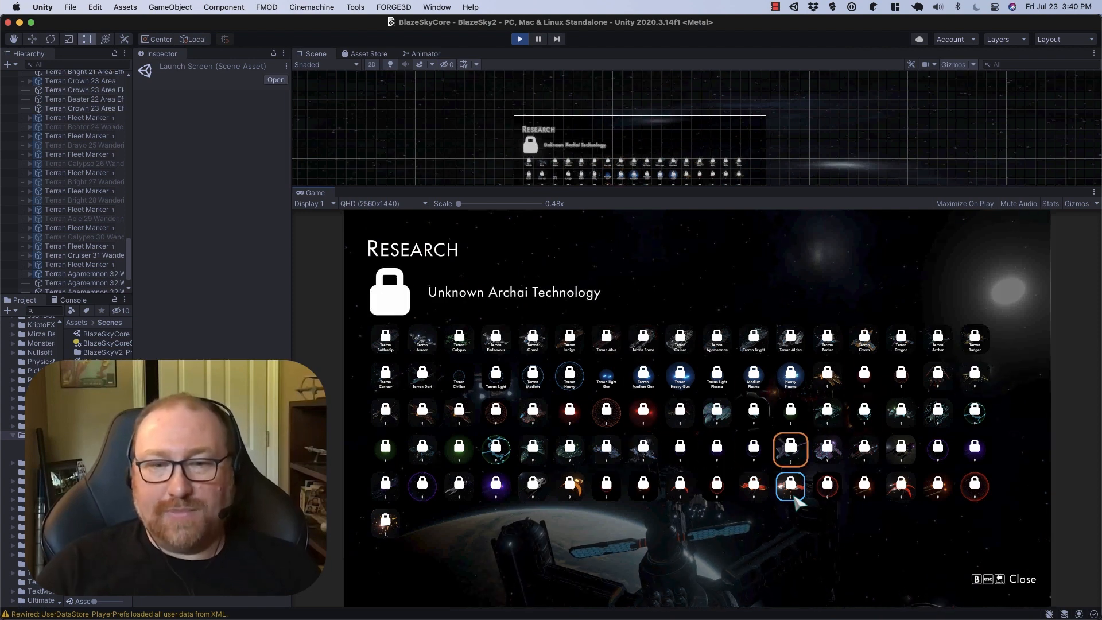
key("Escape")
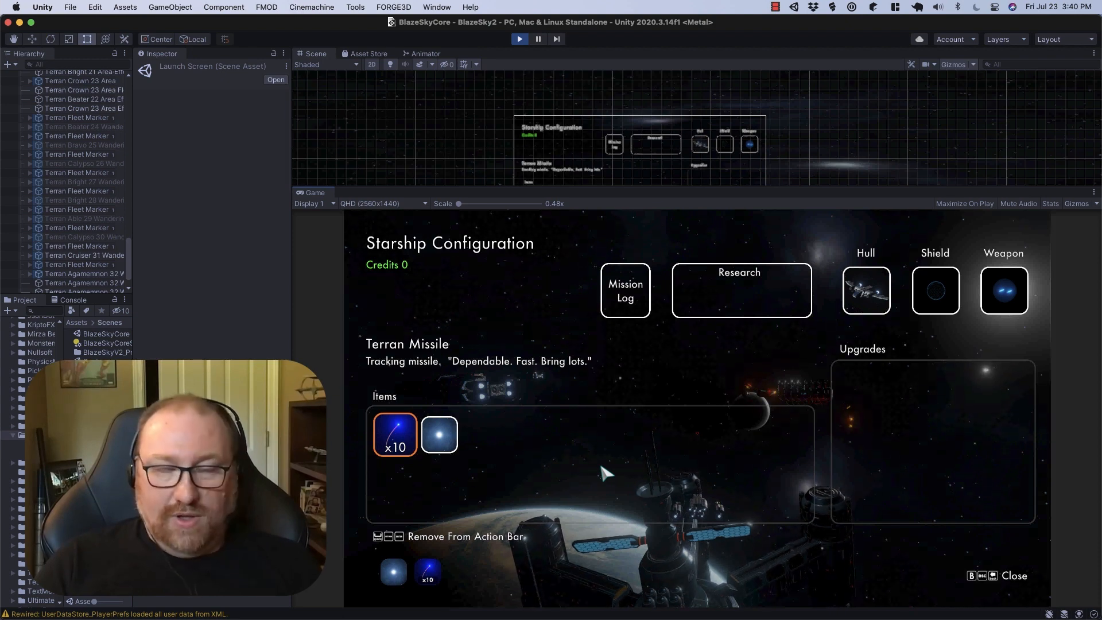
key("Escape")
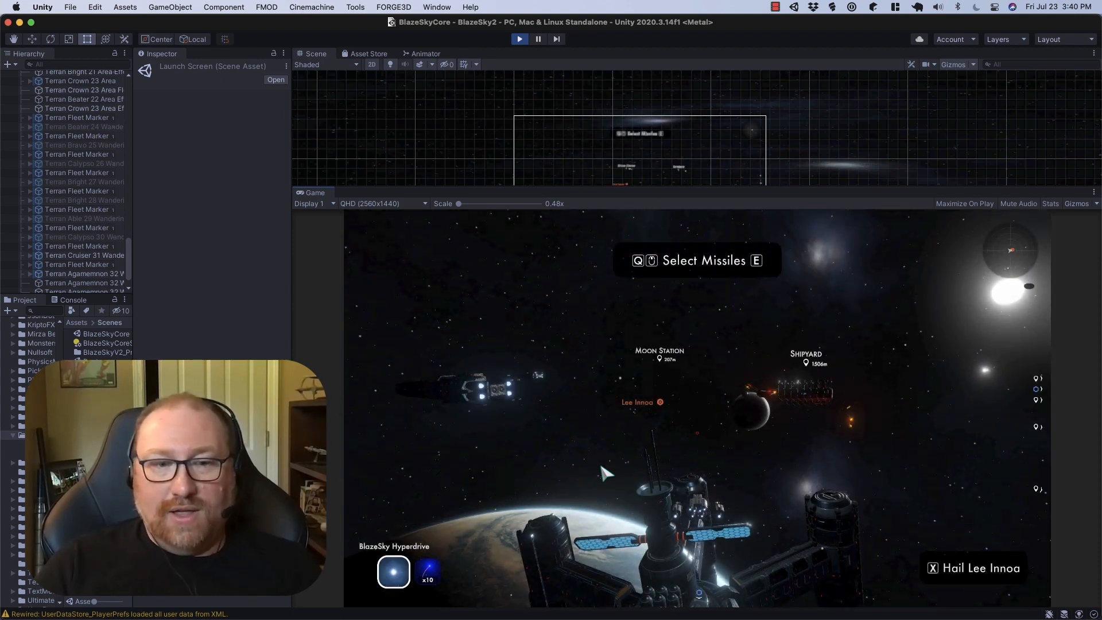
Select the Terran Missile on the action bar and activate it as the tutorial asks.
key("e")
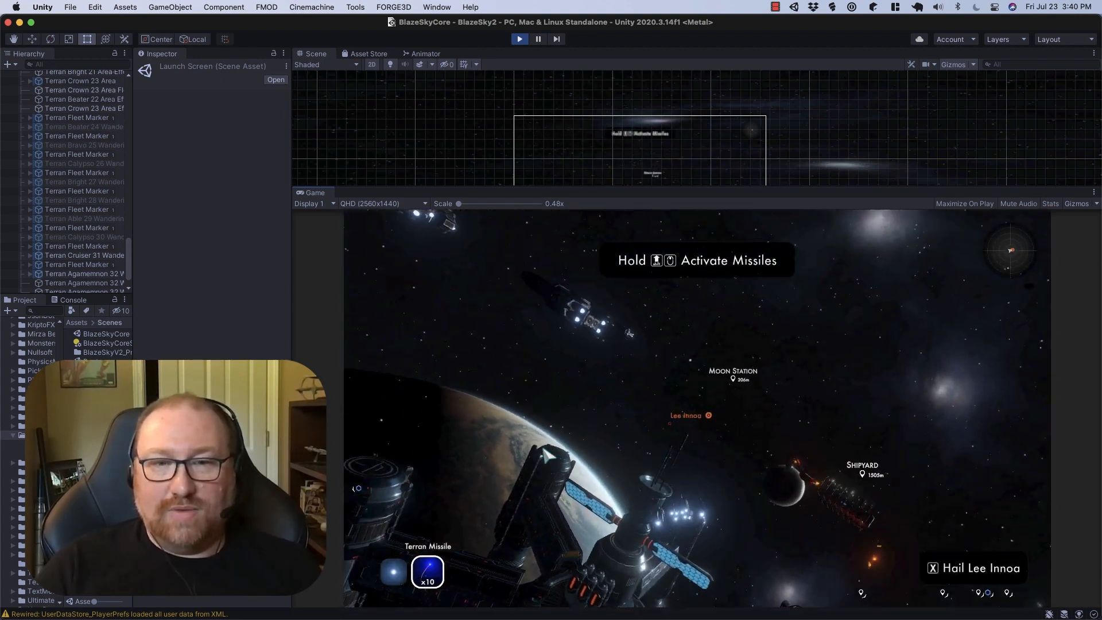
key("shift")
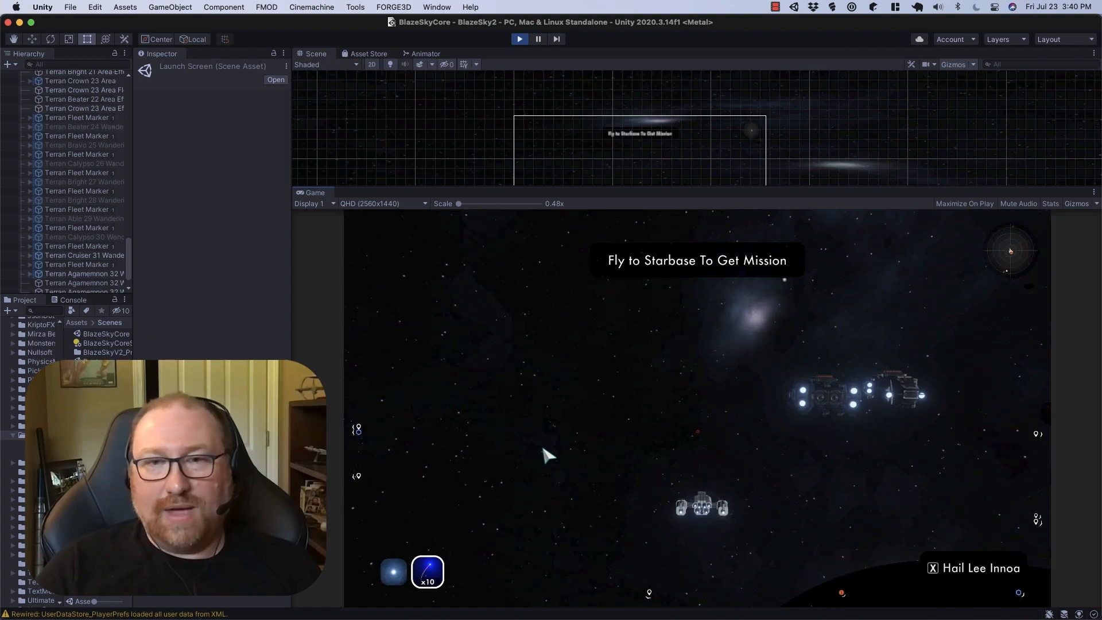
Steer the ship around the nearby vessels and toward the Moon Station as the tutorial's mission prompt asks.
key("d")
key("s")
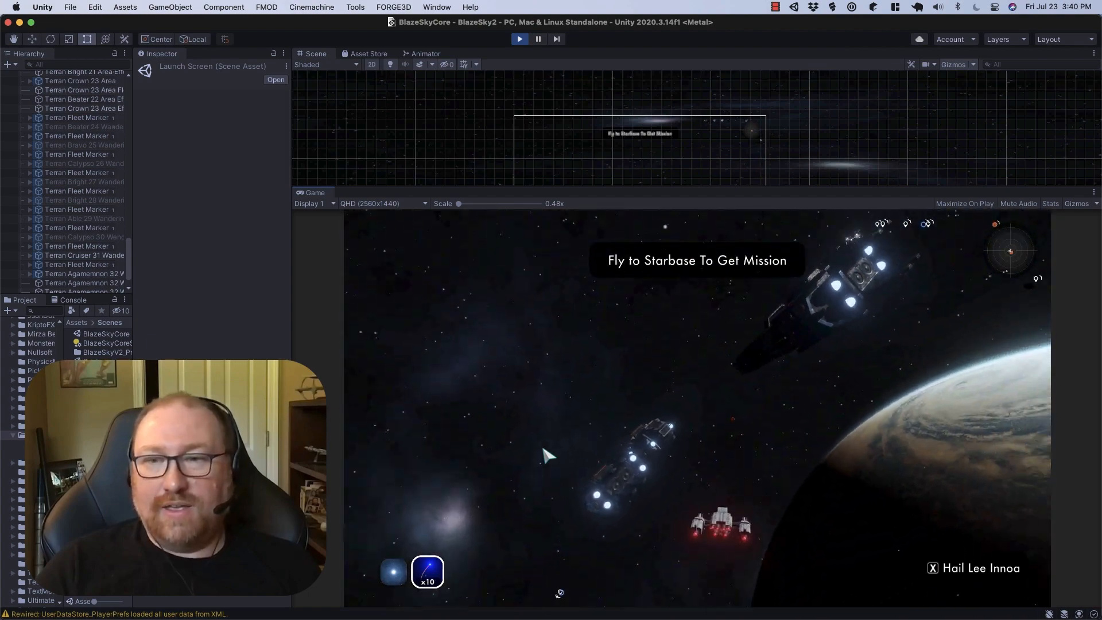
key("w")
key("d")
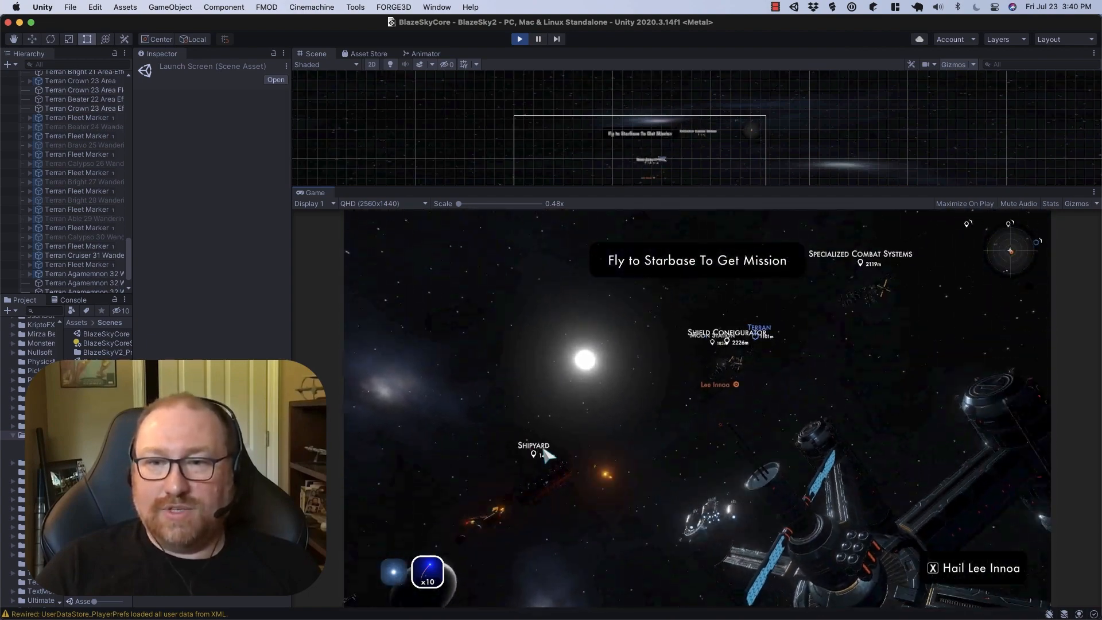
key("d")
key("w")
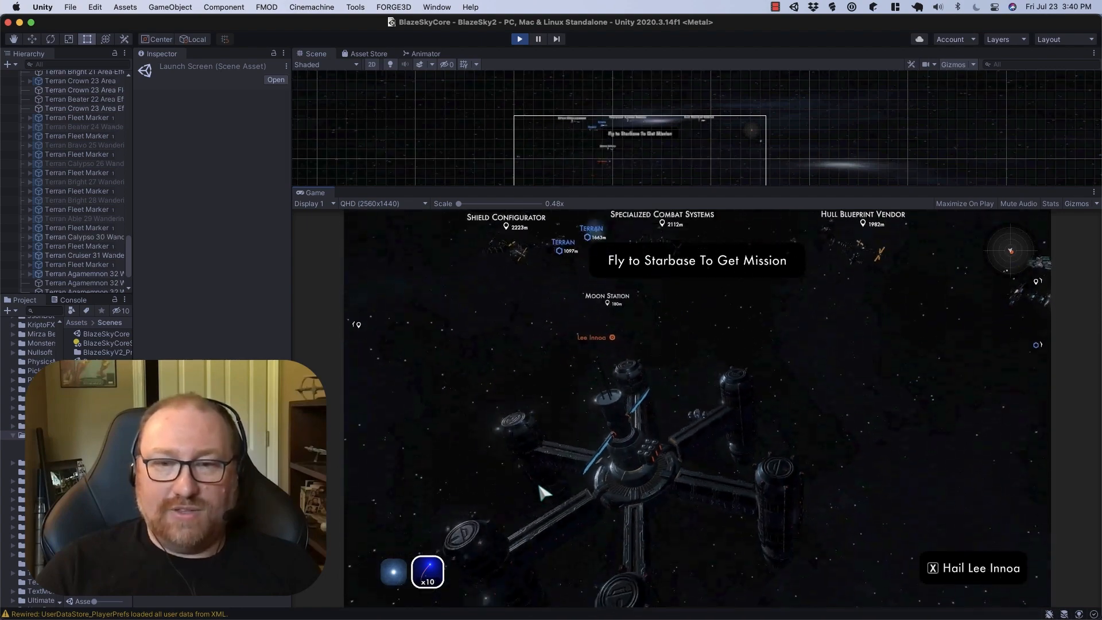
key("d")
key("w")
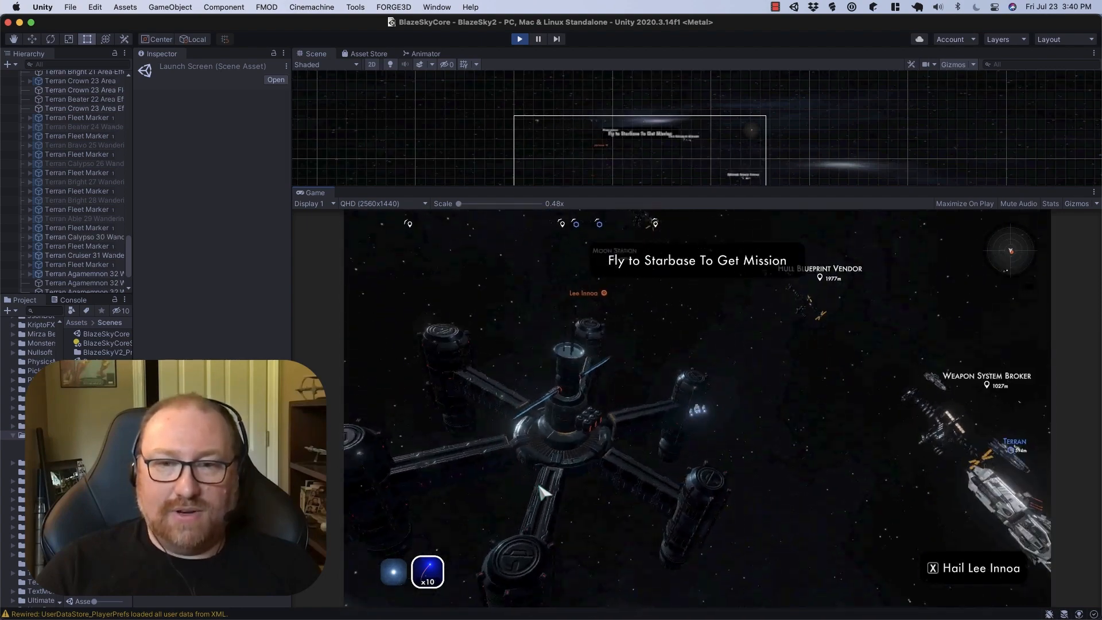
key("a")
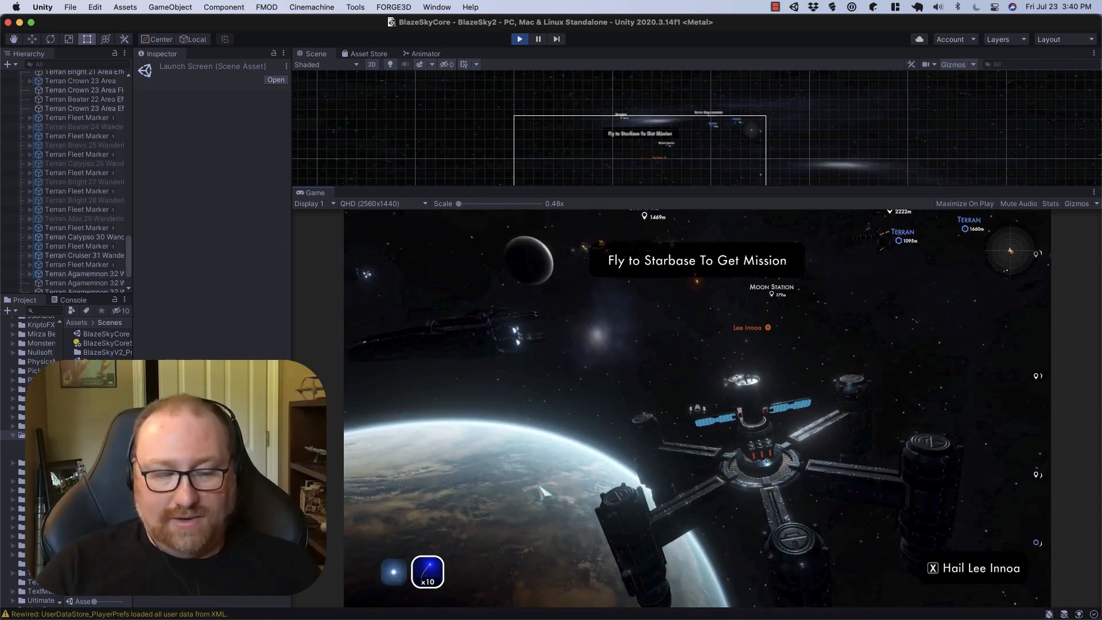
Hail the mission contact at the Moon Station, ask to hear more, accept the missing-person mission and close the conversation.
key("x")
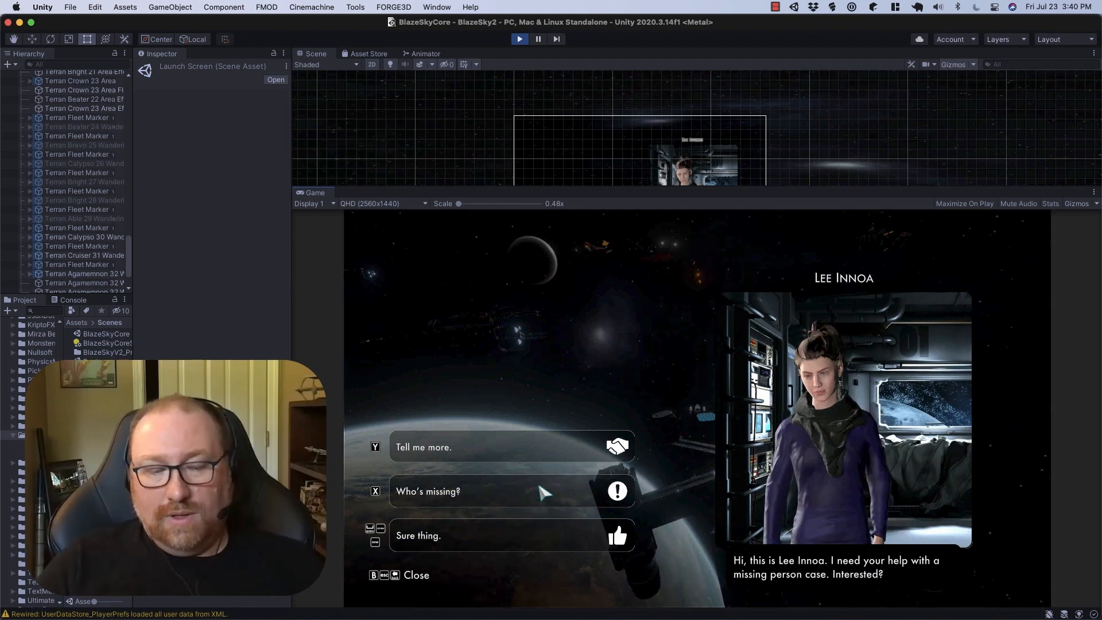
key("y")
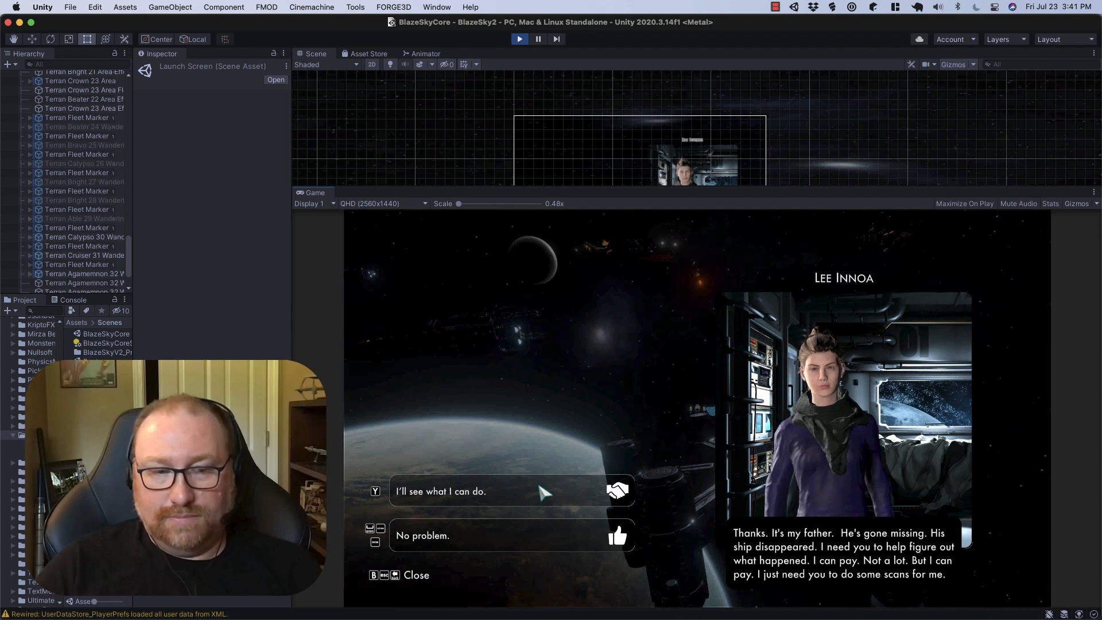
left_click(544, 493)
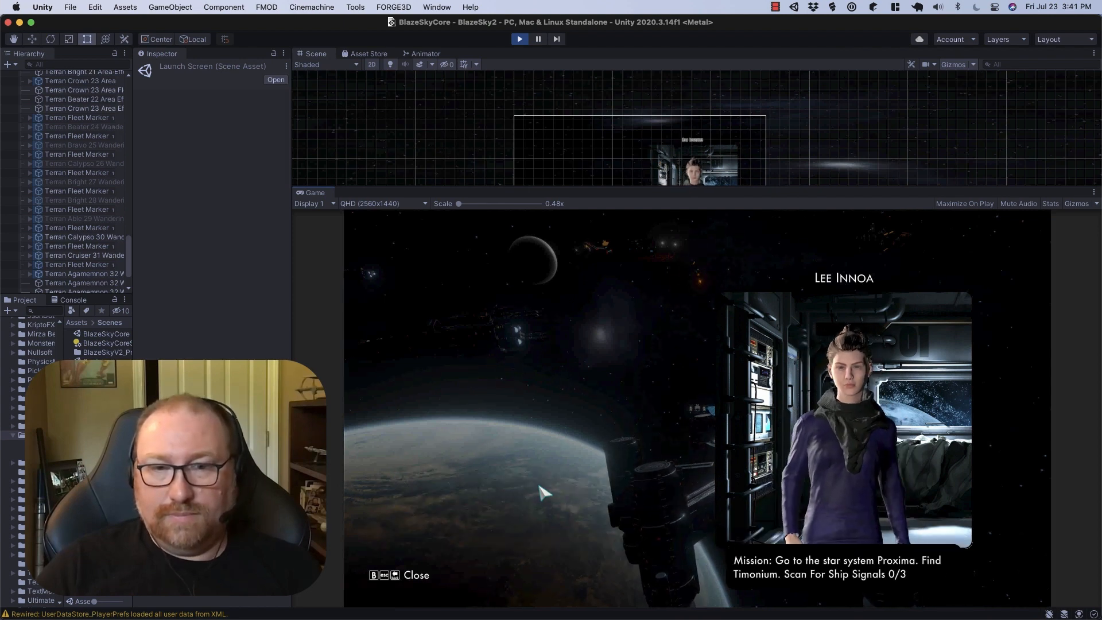
key("Escape")
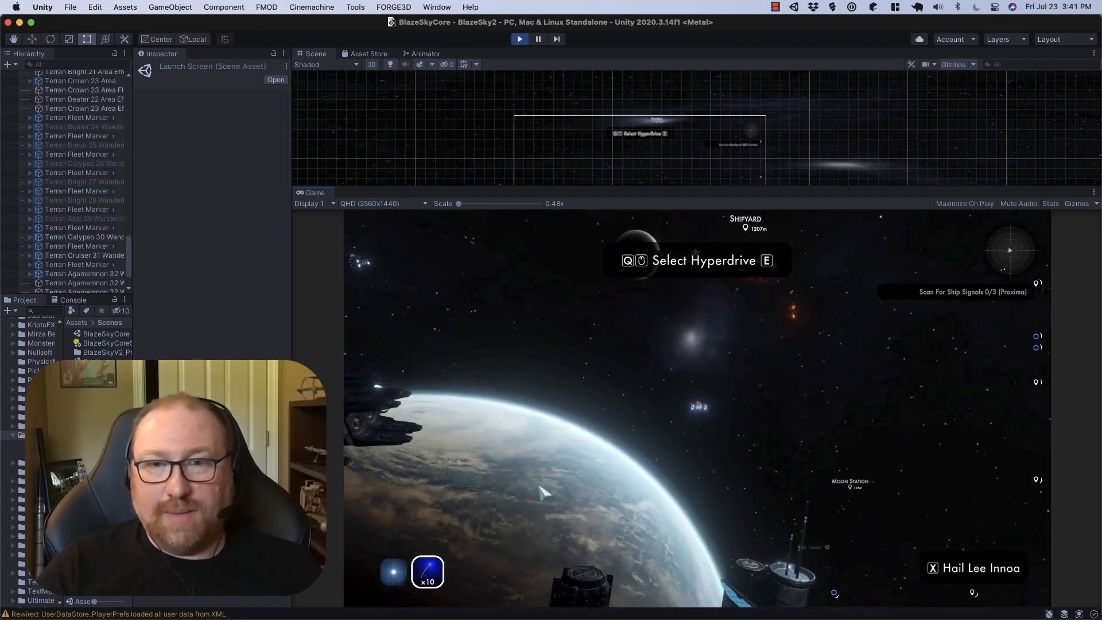
Select the Hyperdrive on the action bar, then hail the Shipyard to look over its ship configuration options and return to flight.
key("q")
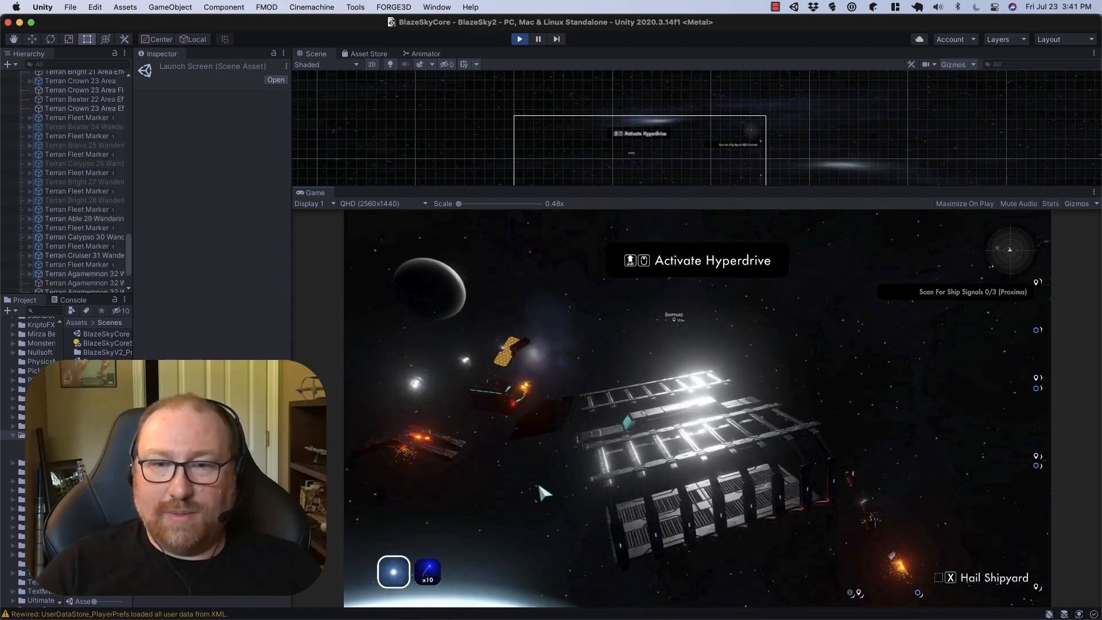
key("x")
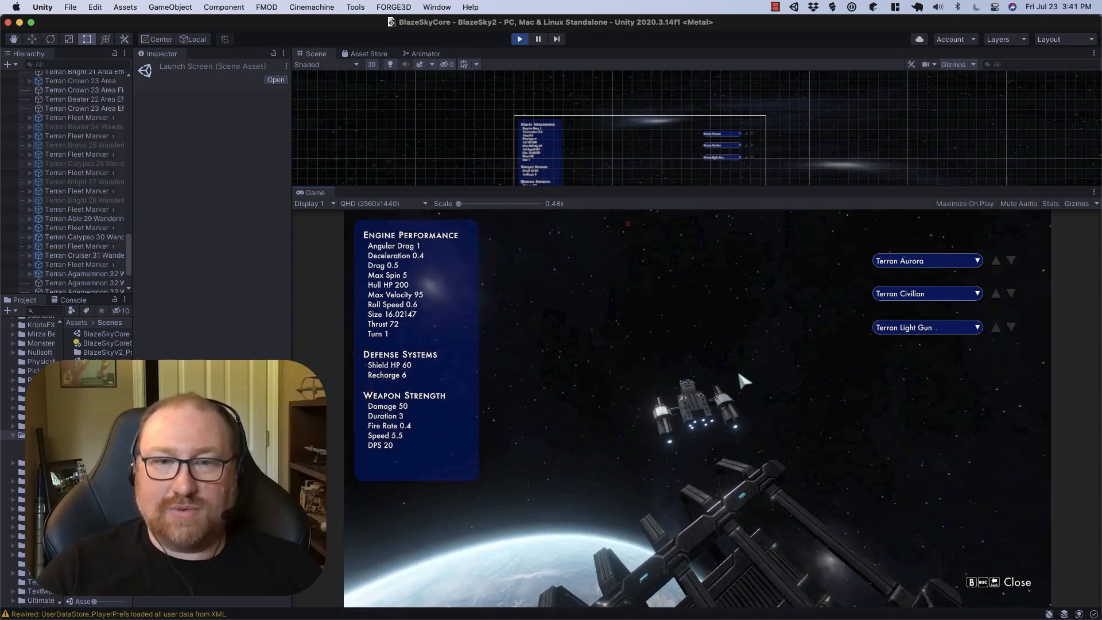
left_click(940, 262)
left_click(942, 271)
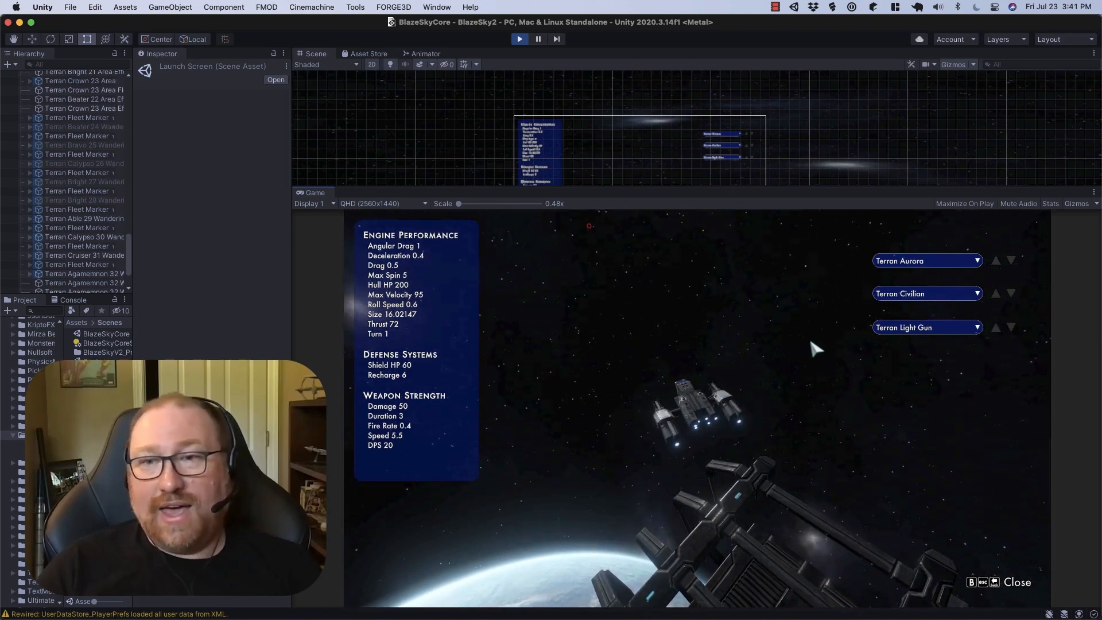
key("Escape")
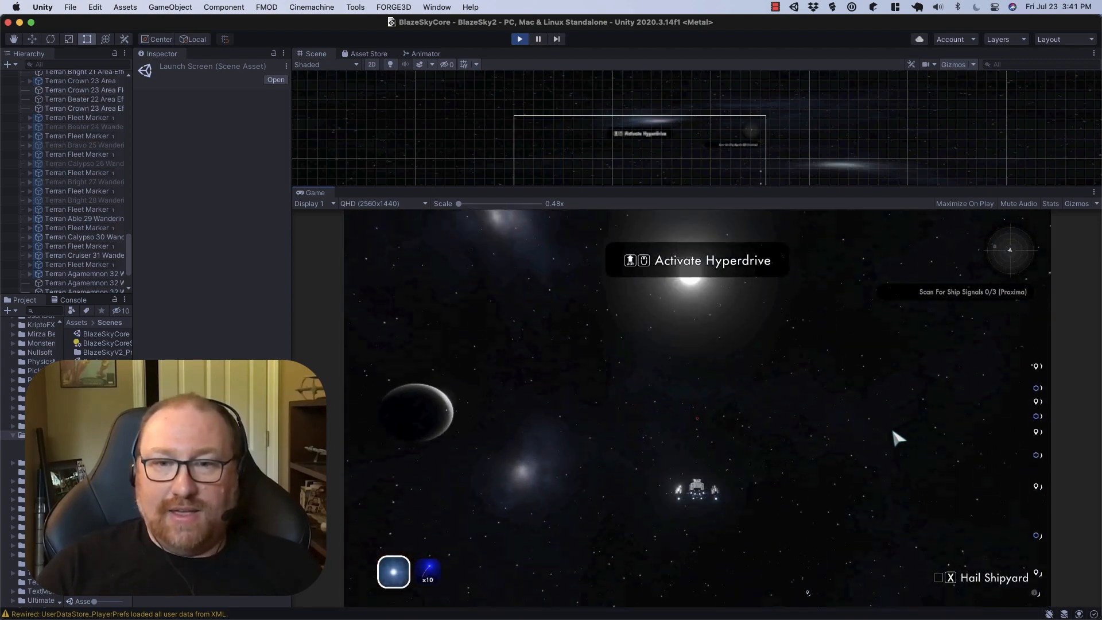
Activate the hyperdrive to enter the starmap, and expand the Starmap scene in the hierarchy.
key("shift")
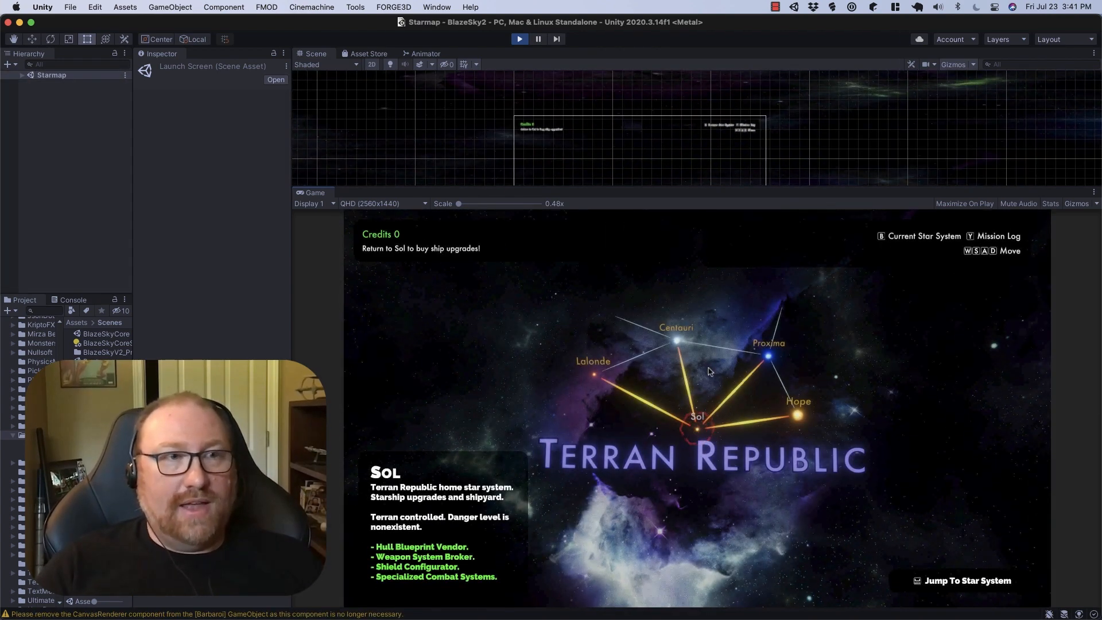
left_click(23, 75)
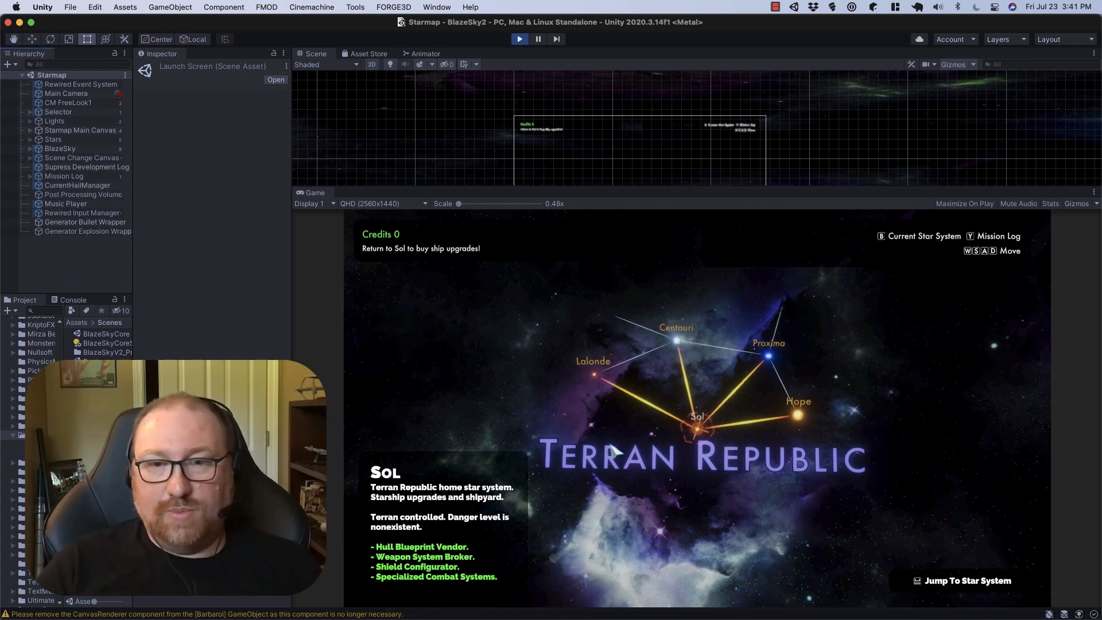
View the Proxima and Centauri star systems on the starmap, and jump to Proxima.
key("w")
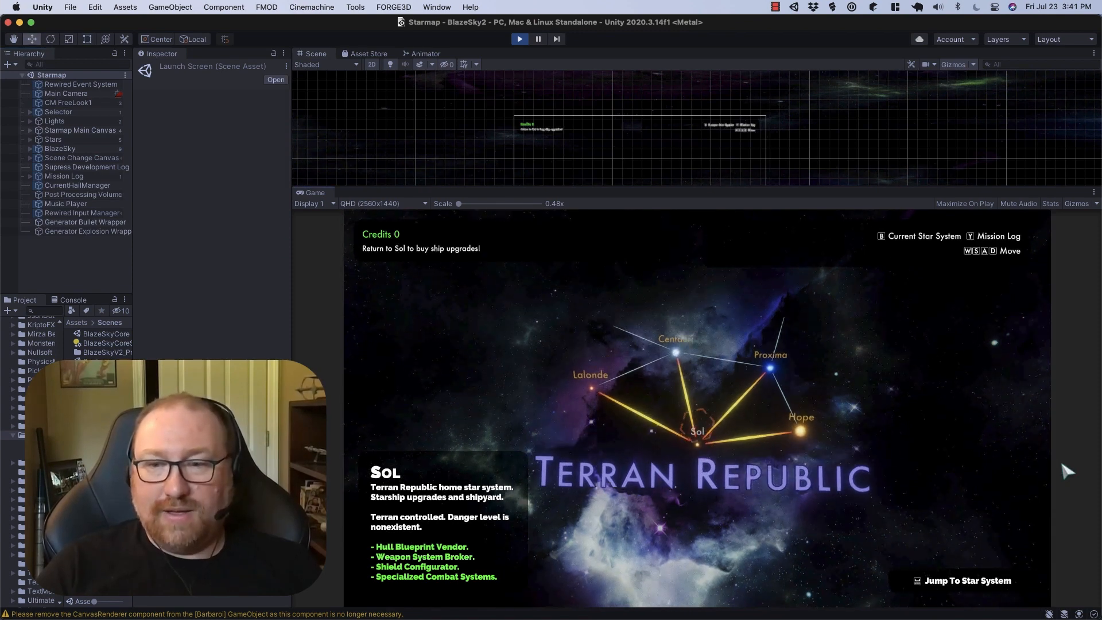
key("d")
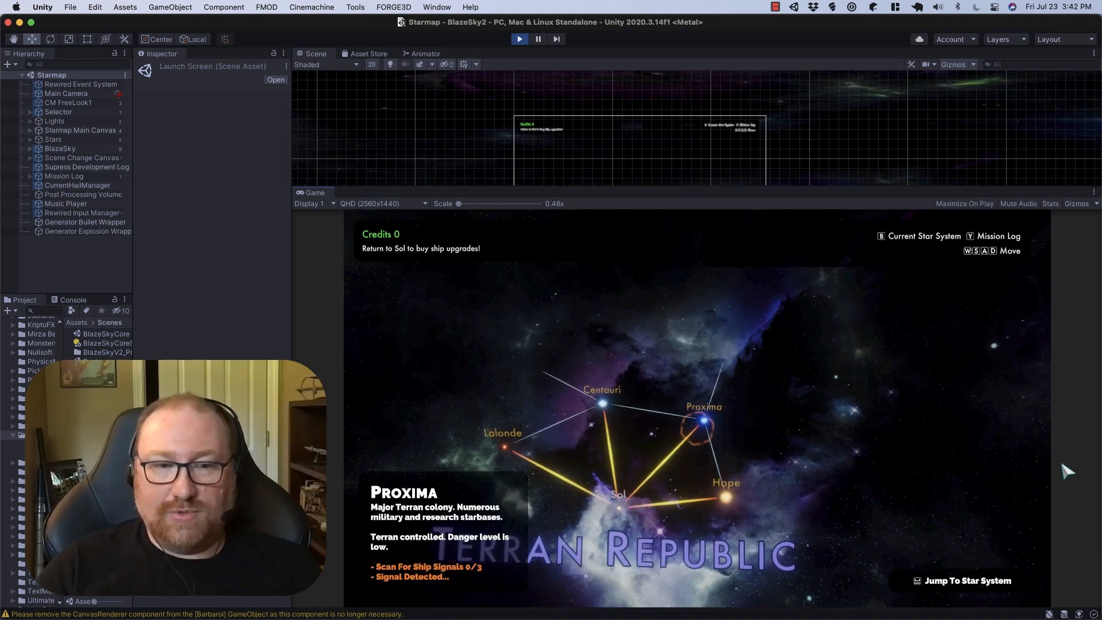
key("a")
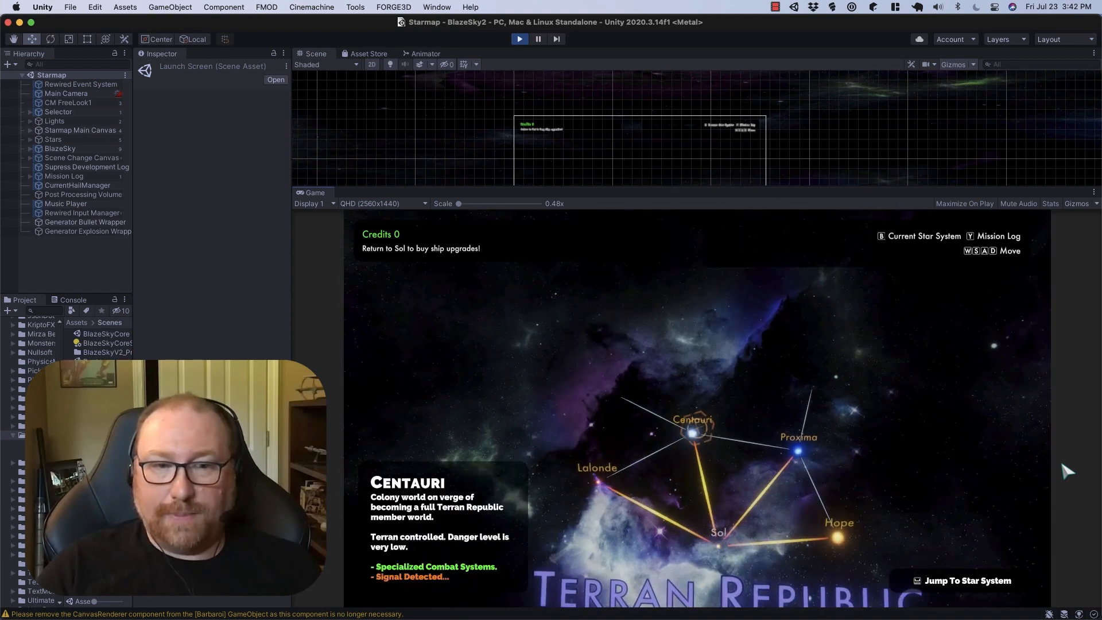
key("d")
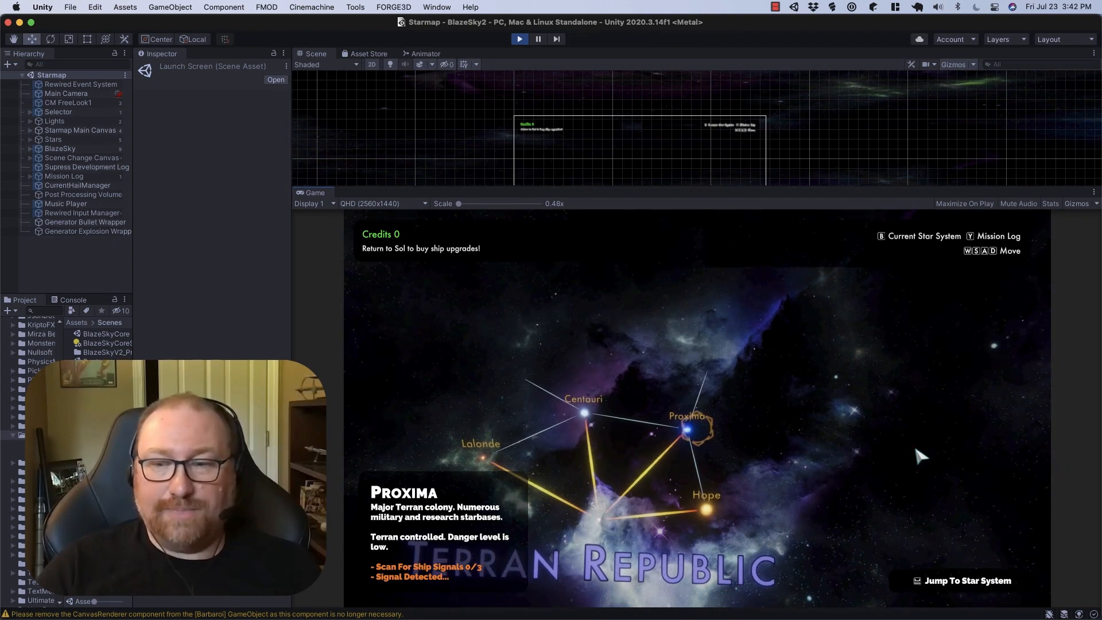
key("Return")
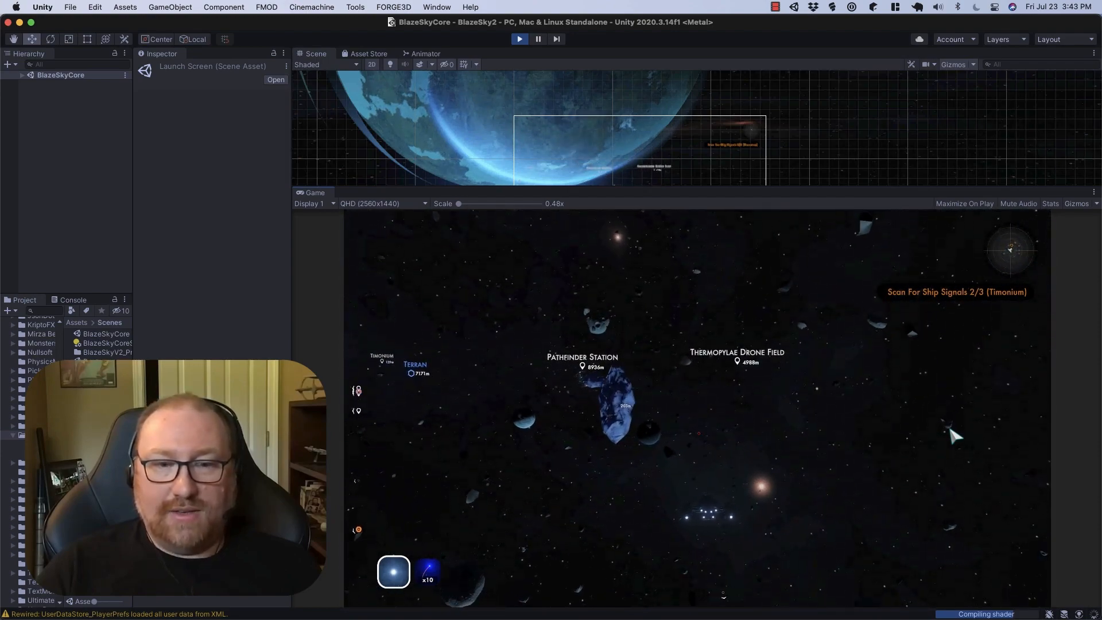
Engage the hyperdrive from Proxima, choose Centauri on the starmap and jump to that system.
key("2")
key("1")
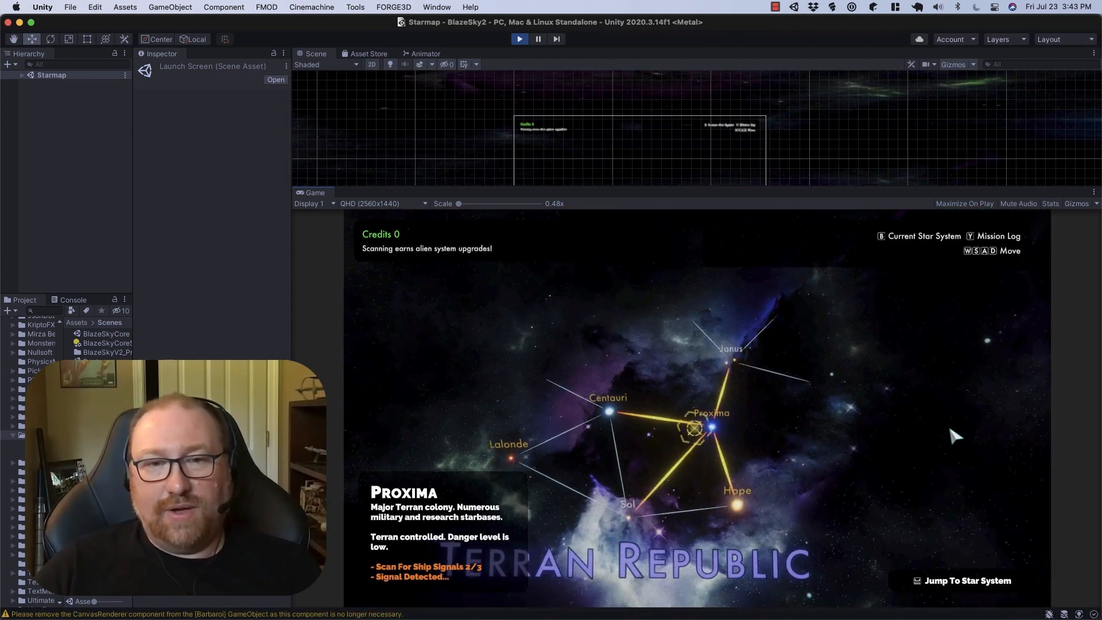
key("a")
key("space")
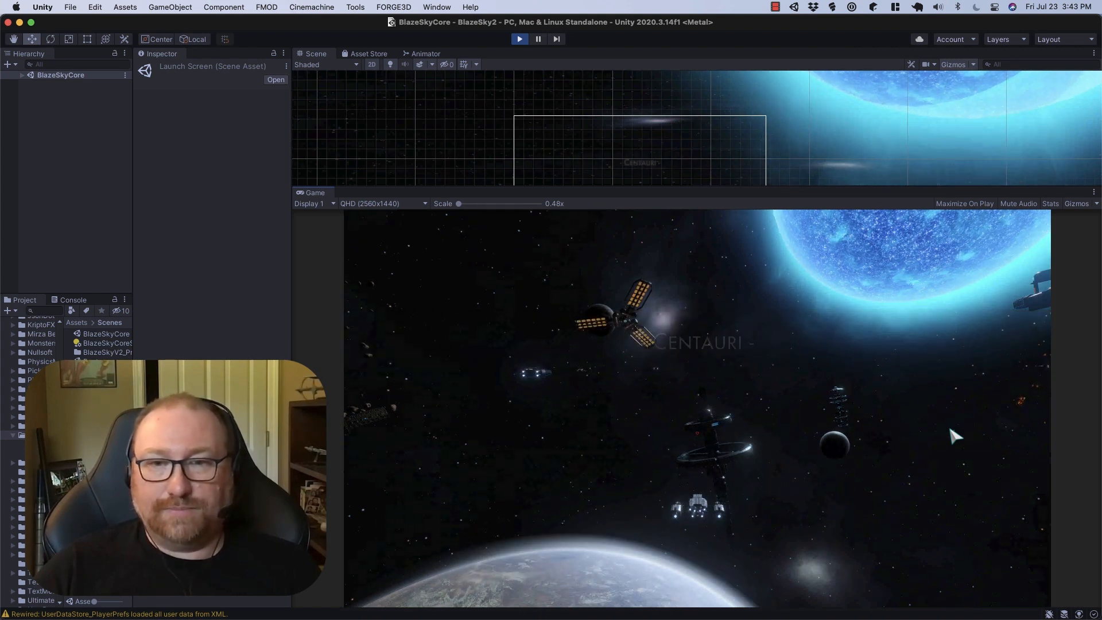
Fight the Barbaroi ships in the Centauri system with Terran Missiles, and stop the game's play mode.
key("1")
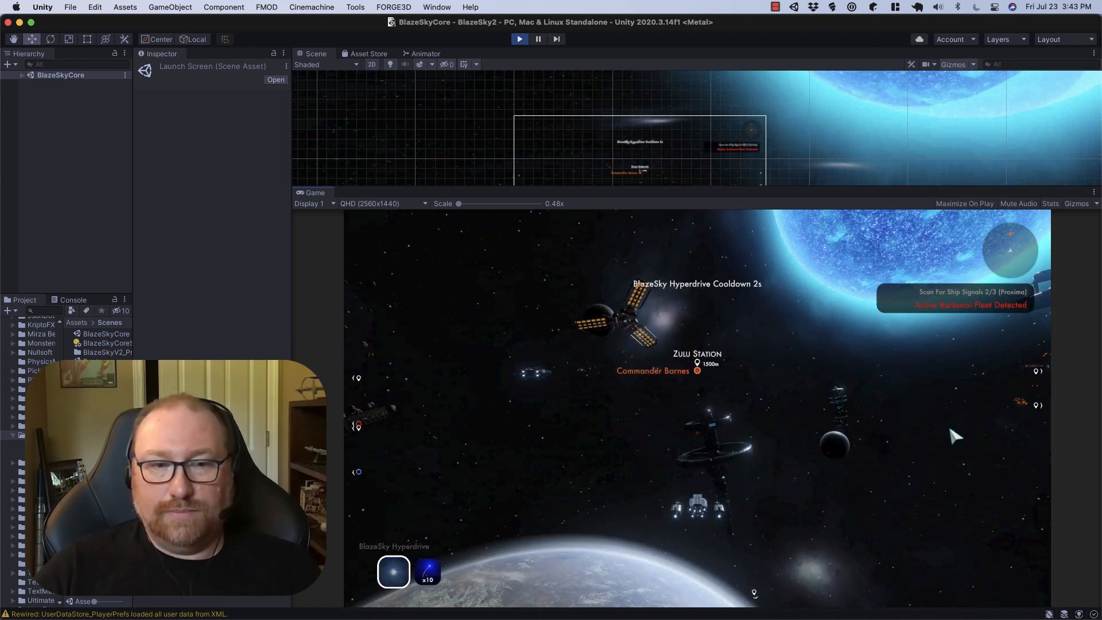
key("space")
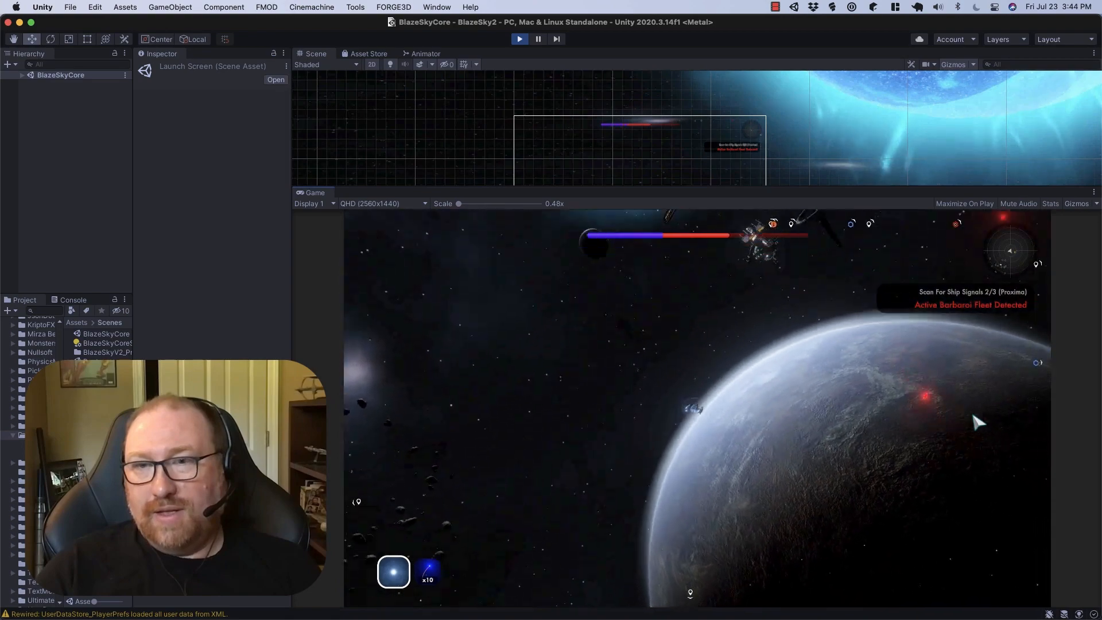
key("2")
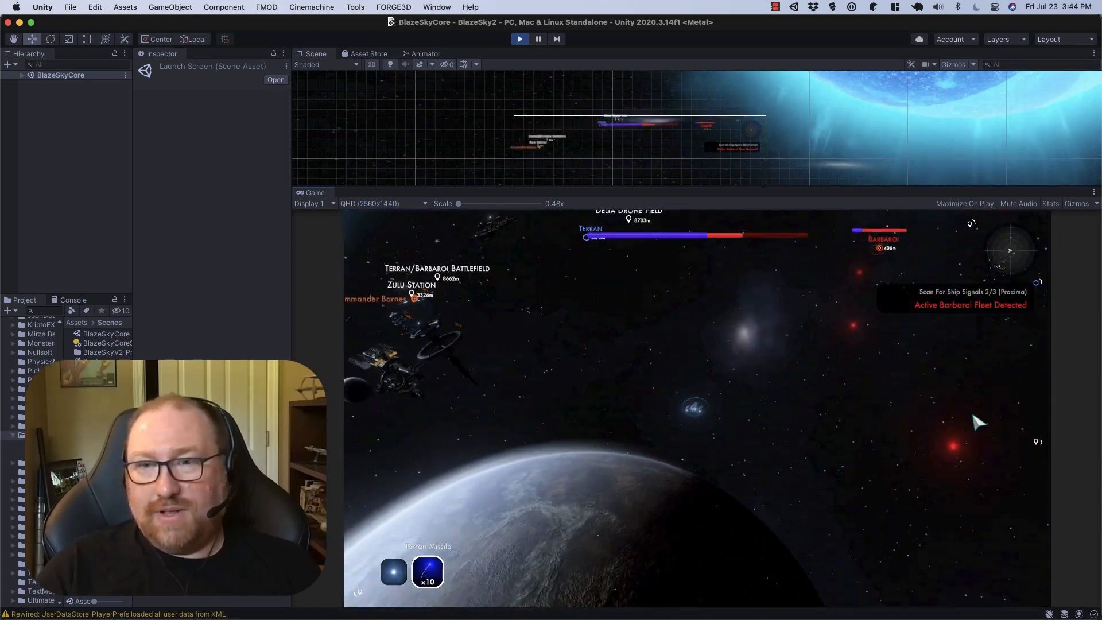
left_click(967, 399)
left_click(967, 398)
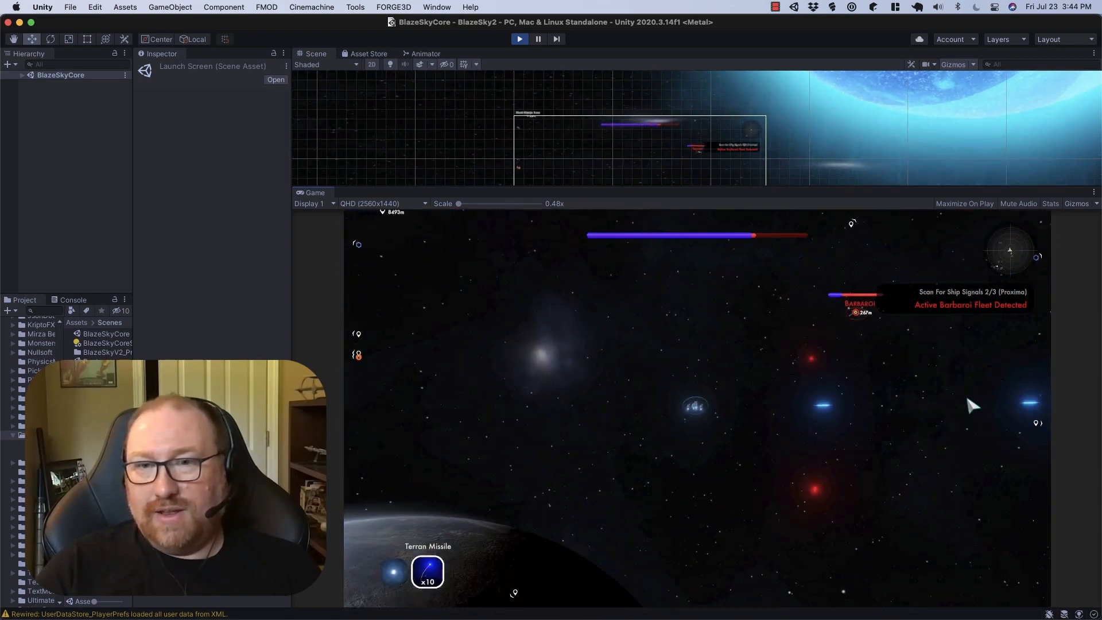
left_click(967, 399)
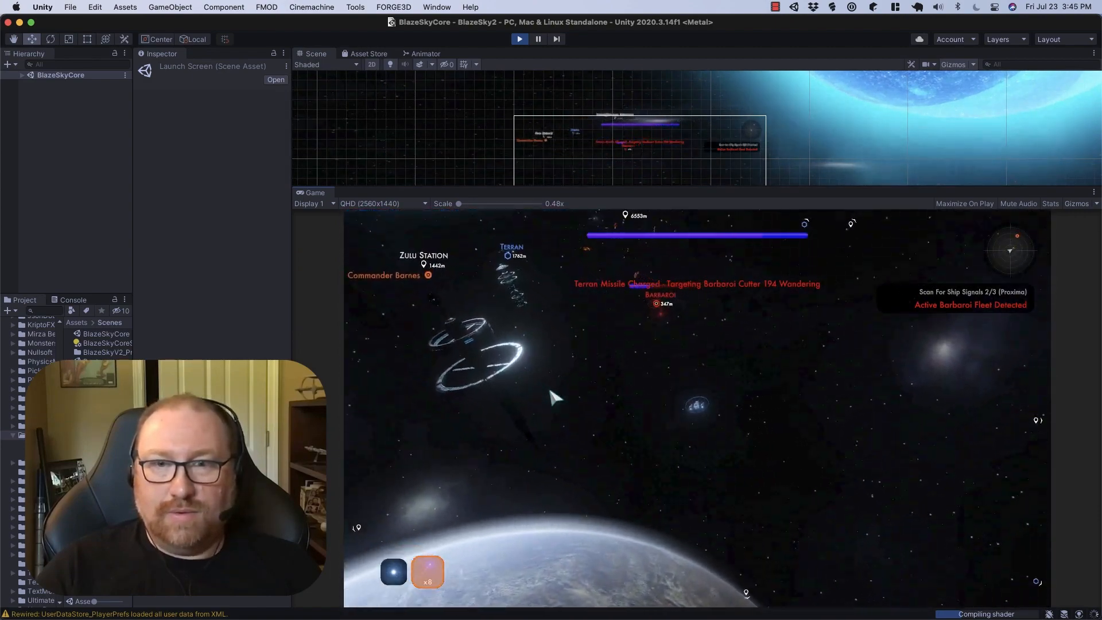
left_click(552, 391)
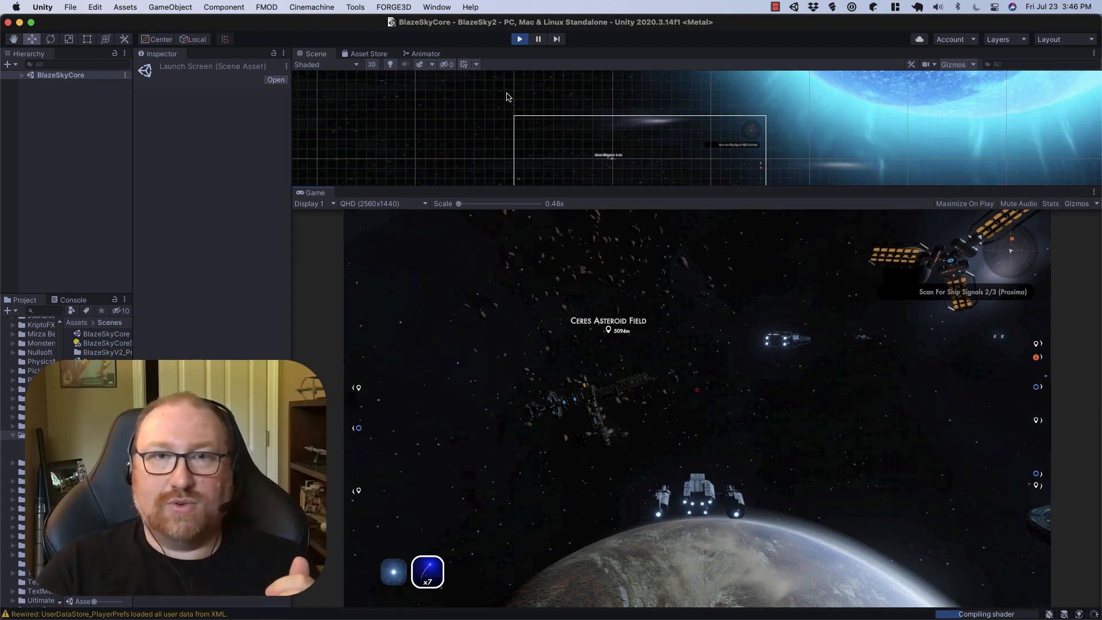
left_click(520, 42)
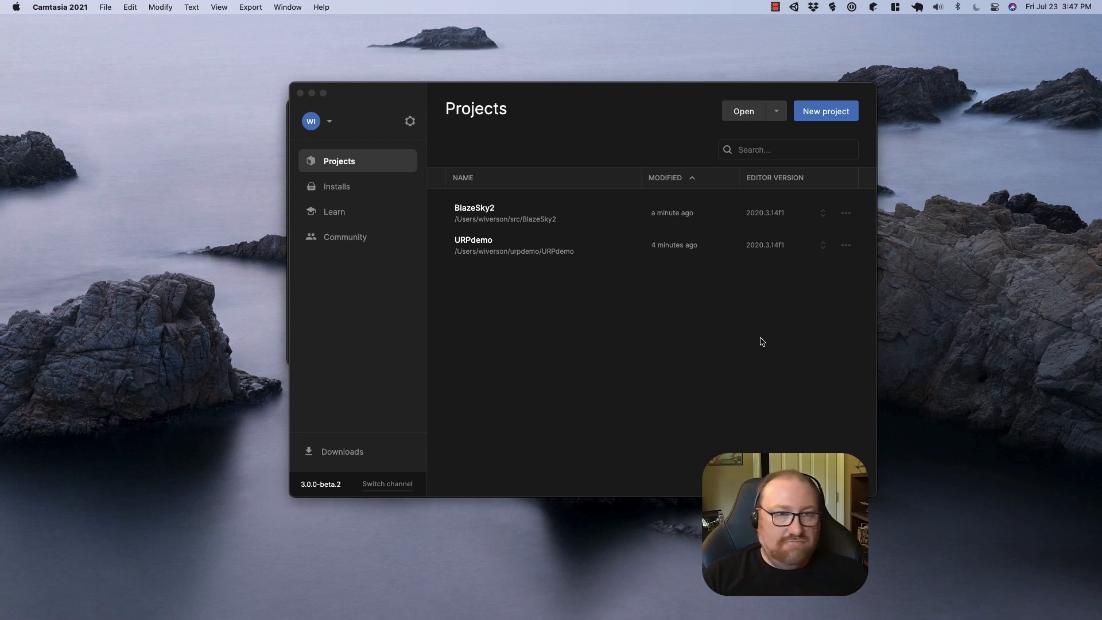
Switch to Unity Hub, review the installed editor versions, and return to the project list.
left_click(349, 193)
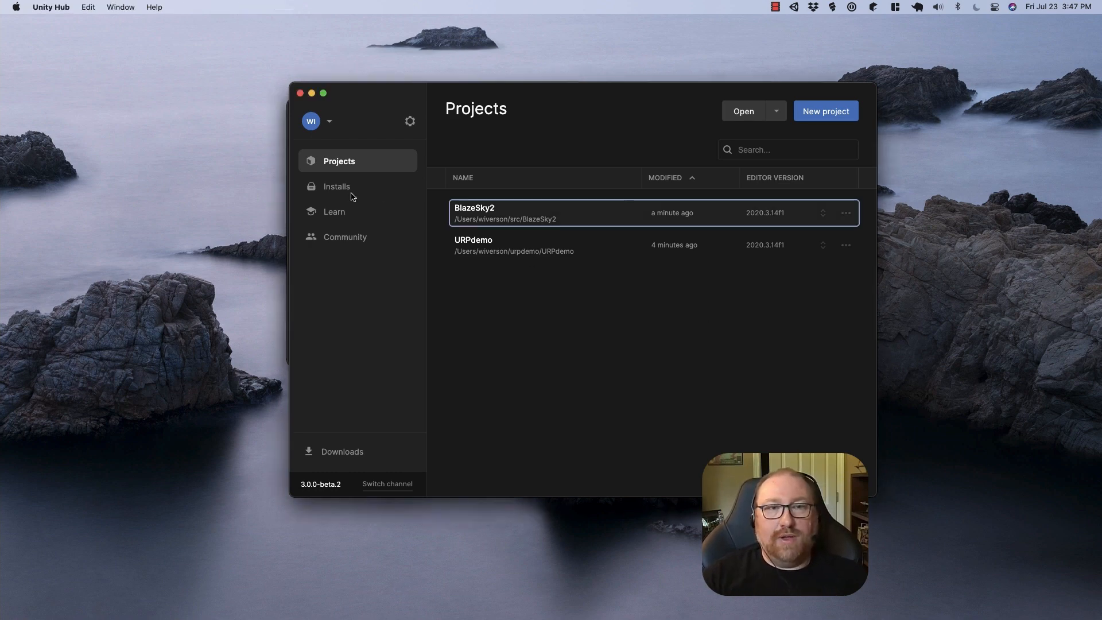
left_click(347, 182)
left_click(347, 185)
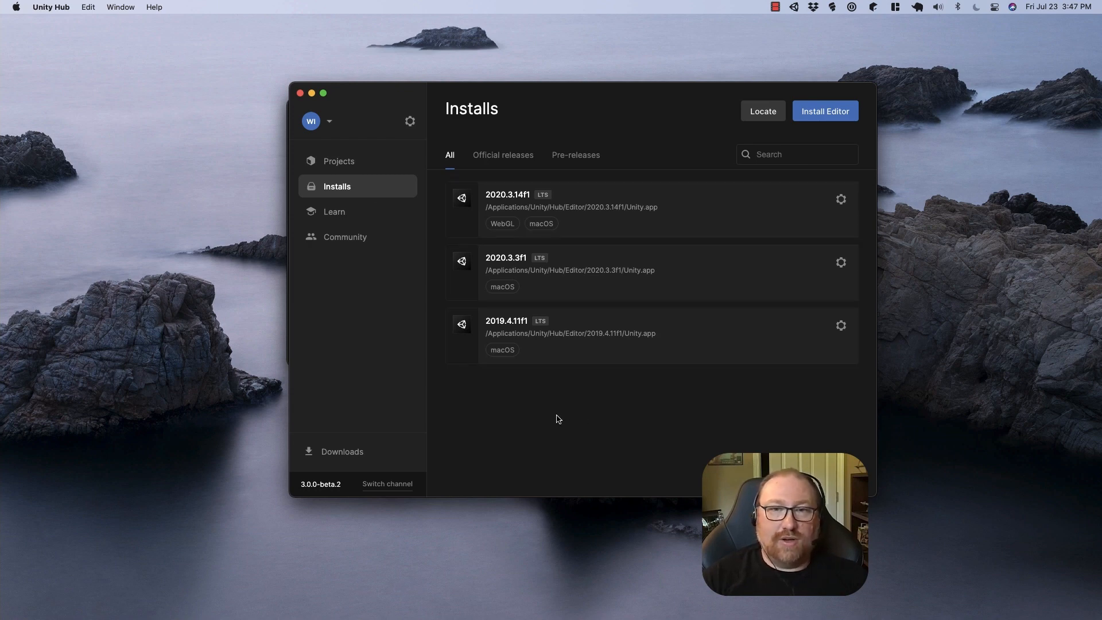
left_click(345, 164)
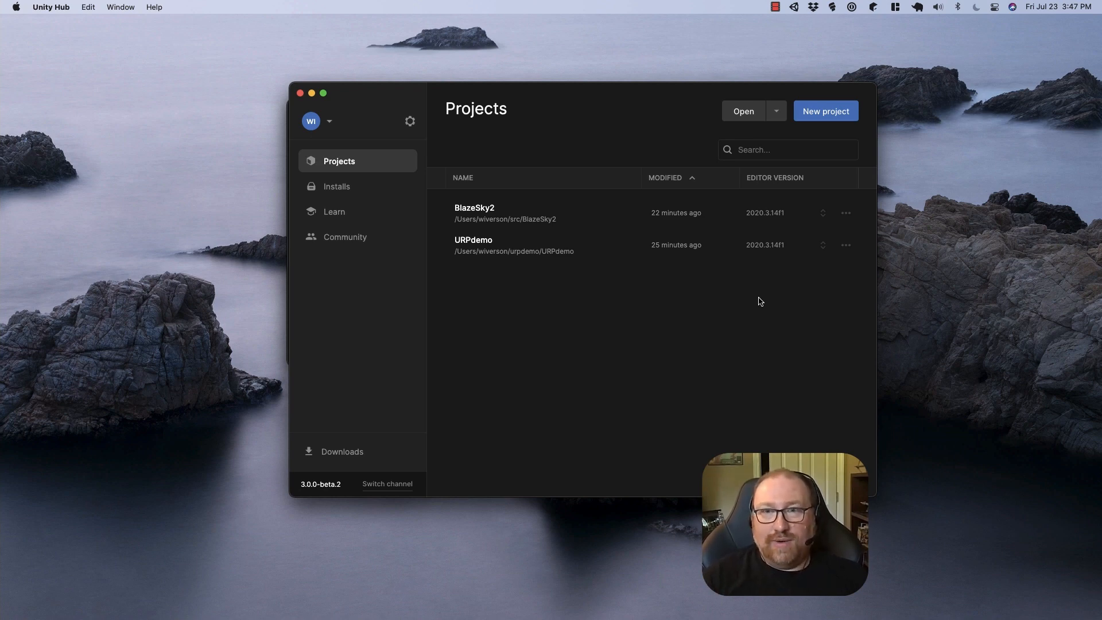
Start a new project and browse the complete list of available project templates.
left_click(824, 114)
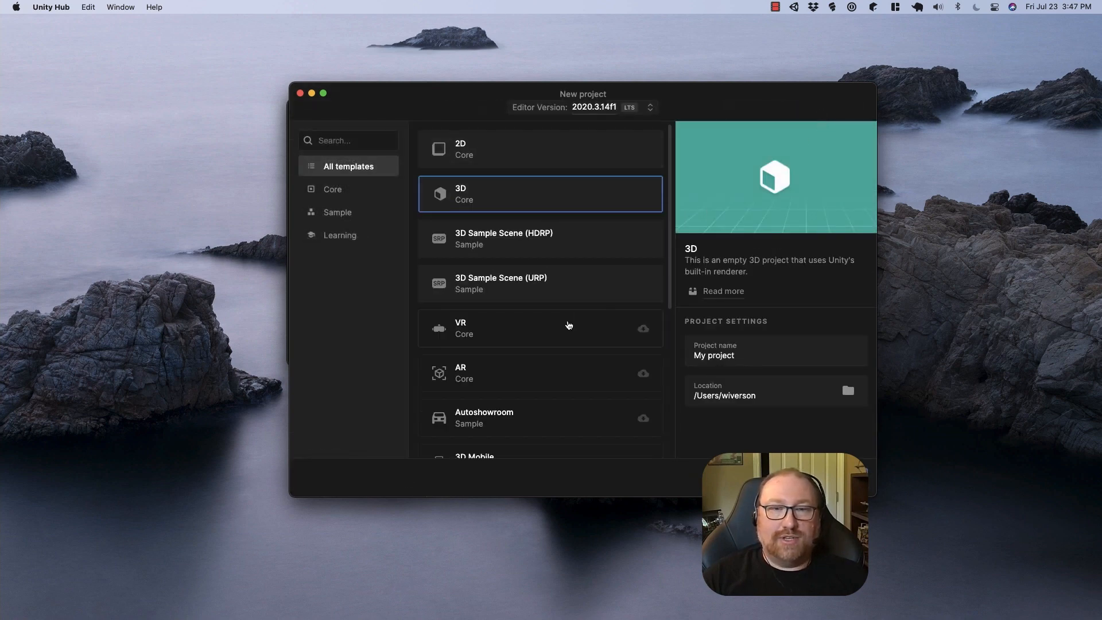
scroll(568, 325, "down", 3)
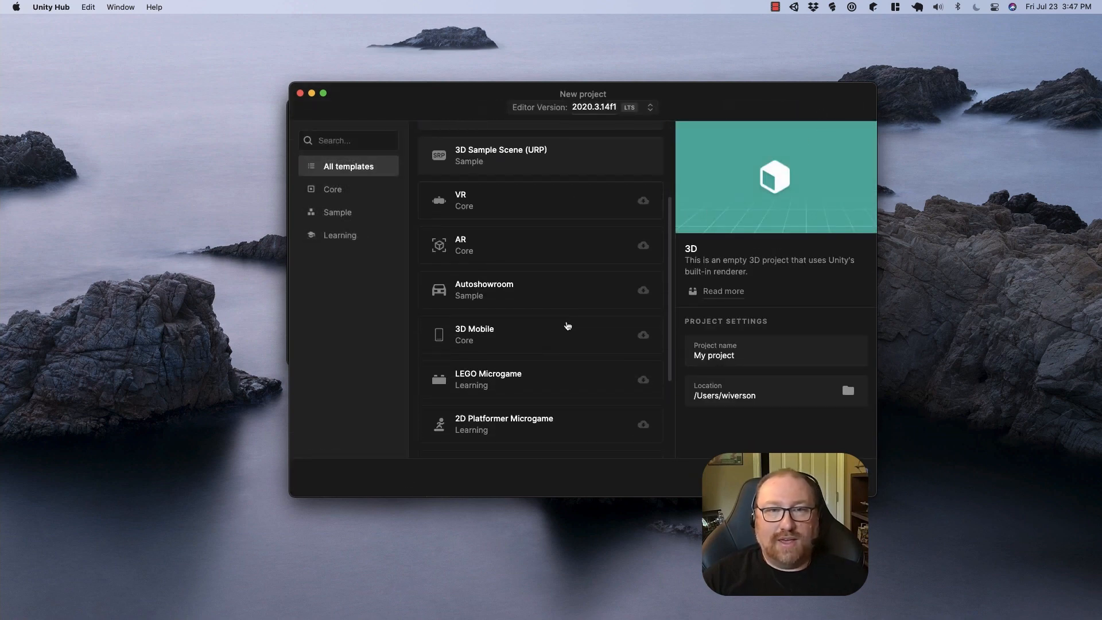
scroll(550, 334, "down", 2)
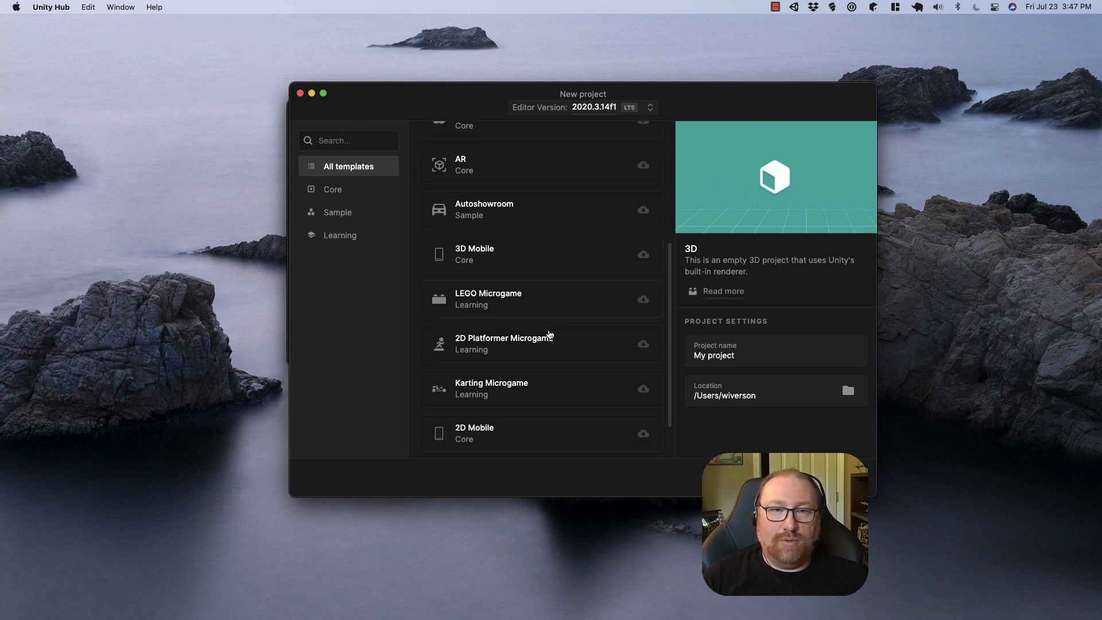
scroll(570, 363, "down", 1)
scroll(570, 363, "up", 5)
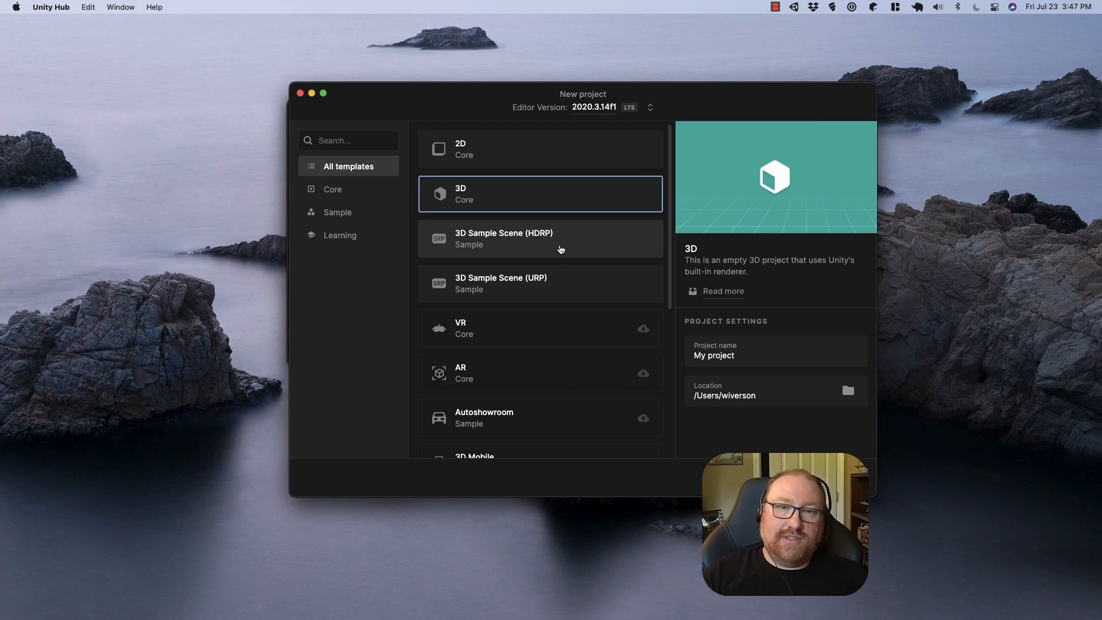
Compare the previews and descriptions of the 3D Sample Scene (HDRP) and 3D Sample Scene (URP) templates.
left_click(561, 248)
left_click(579, 285)
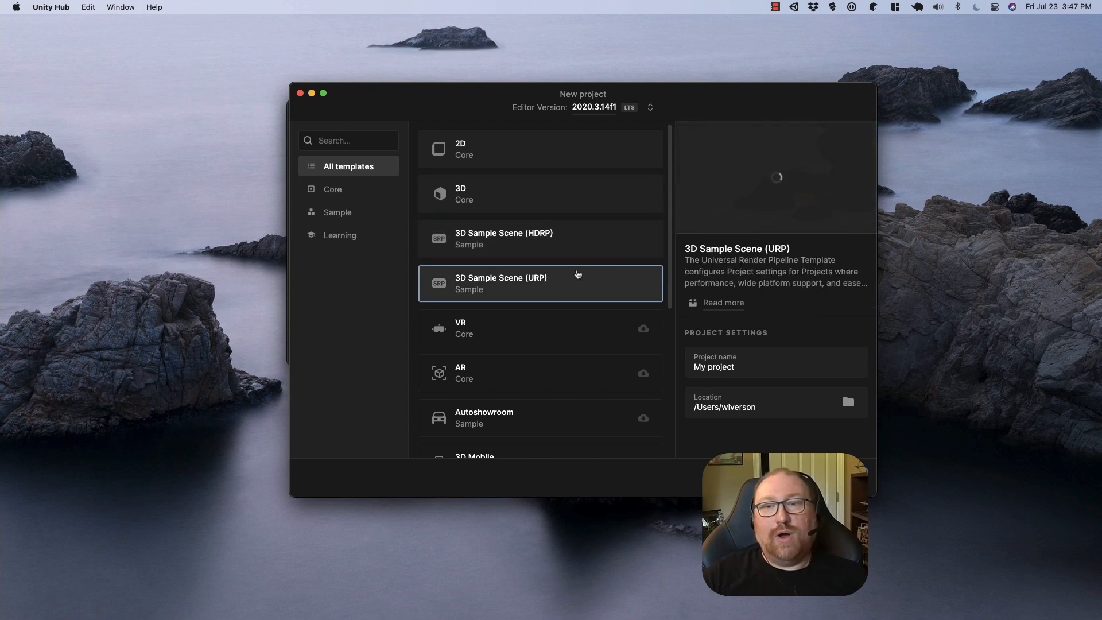
left_click(568, 249)
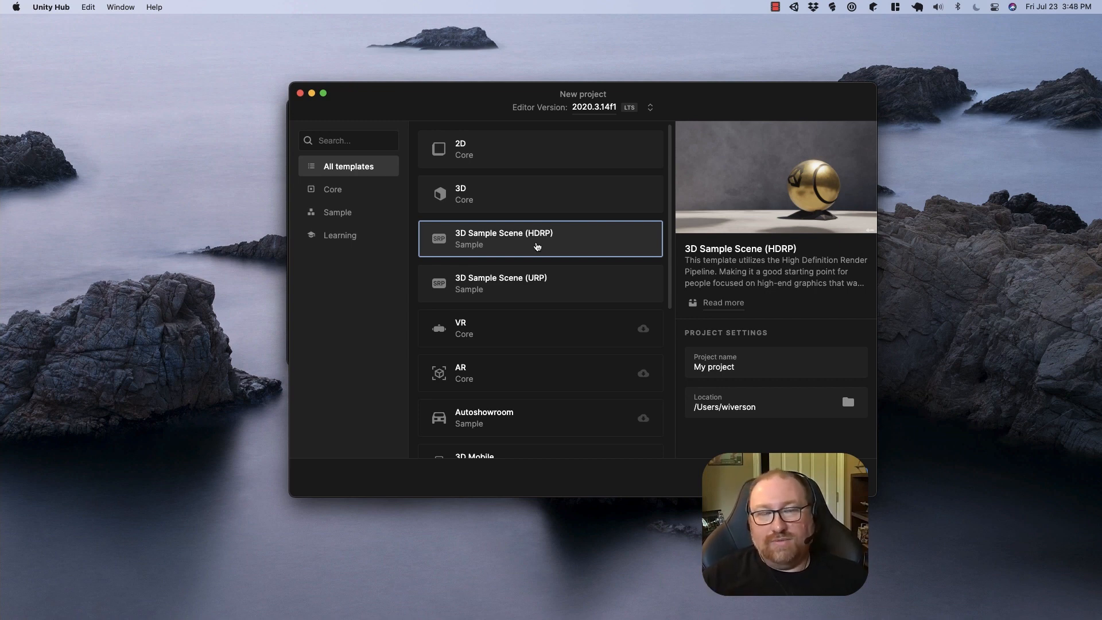
left_click(554, 281)
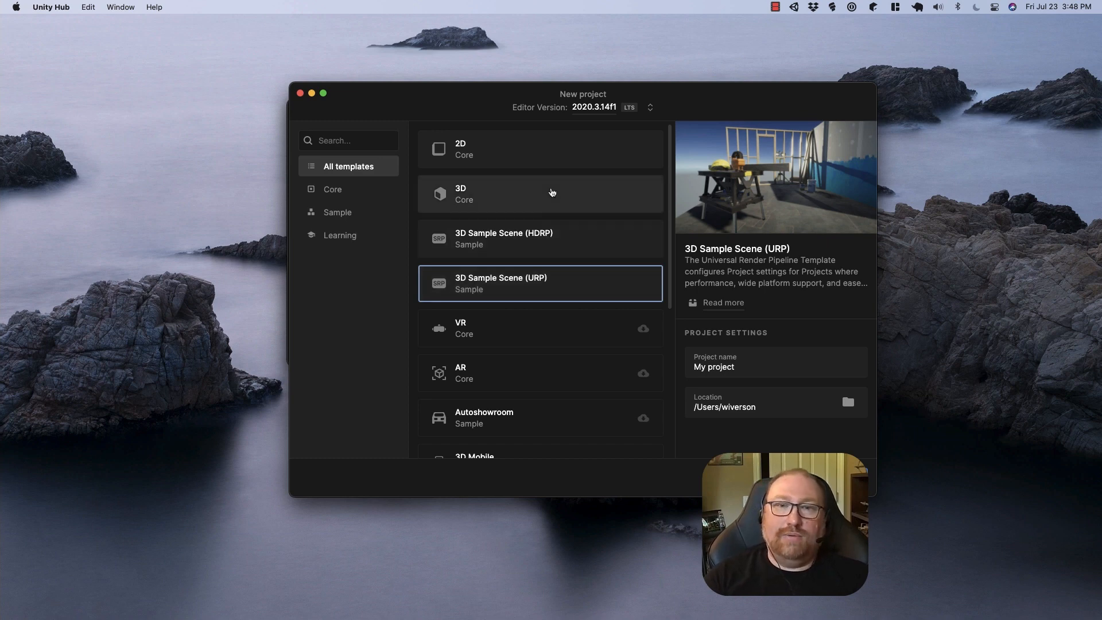
Choose the 3D core template and name the project 3d-demo.
left_click(551, 193)
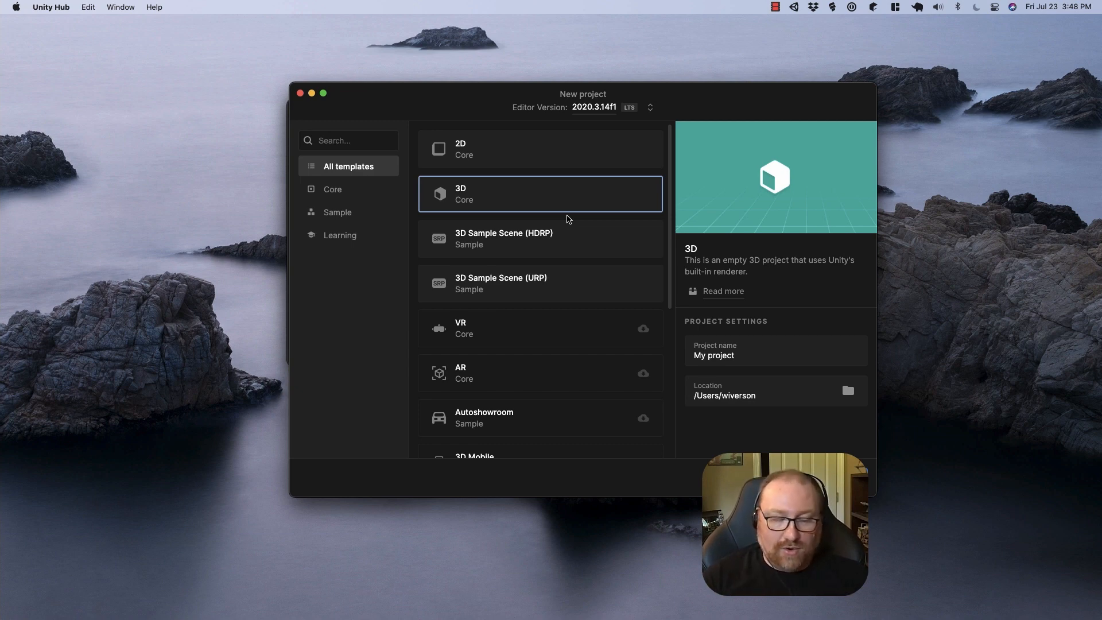
left_click(762, 364)
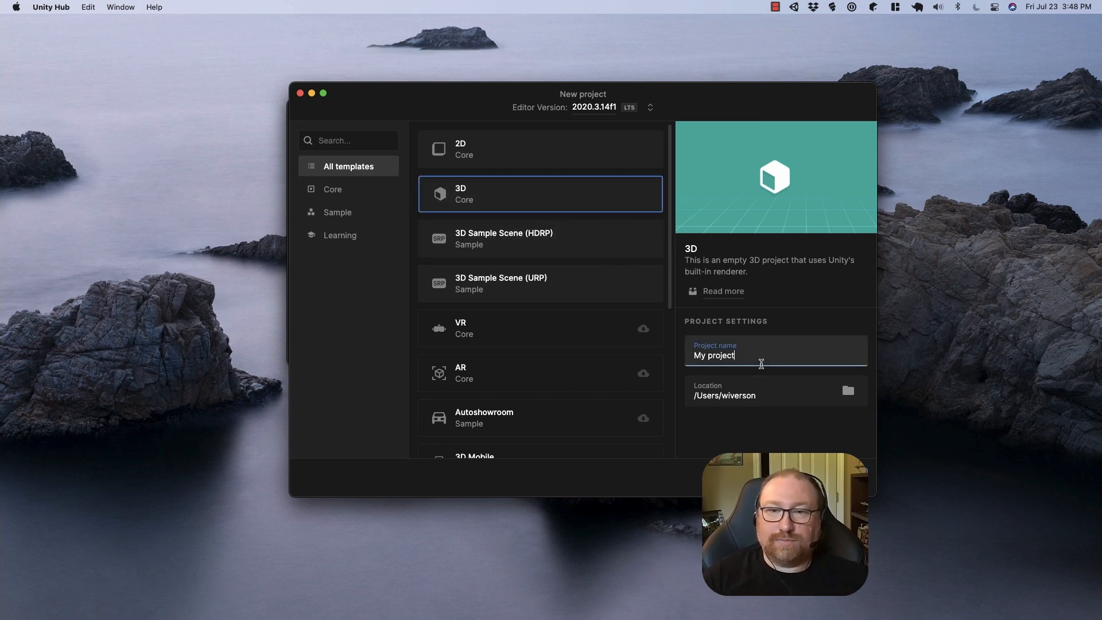
key("super+a")
type("3d")
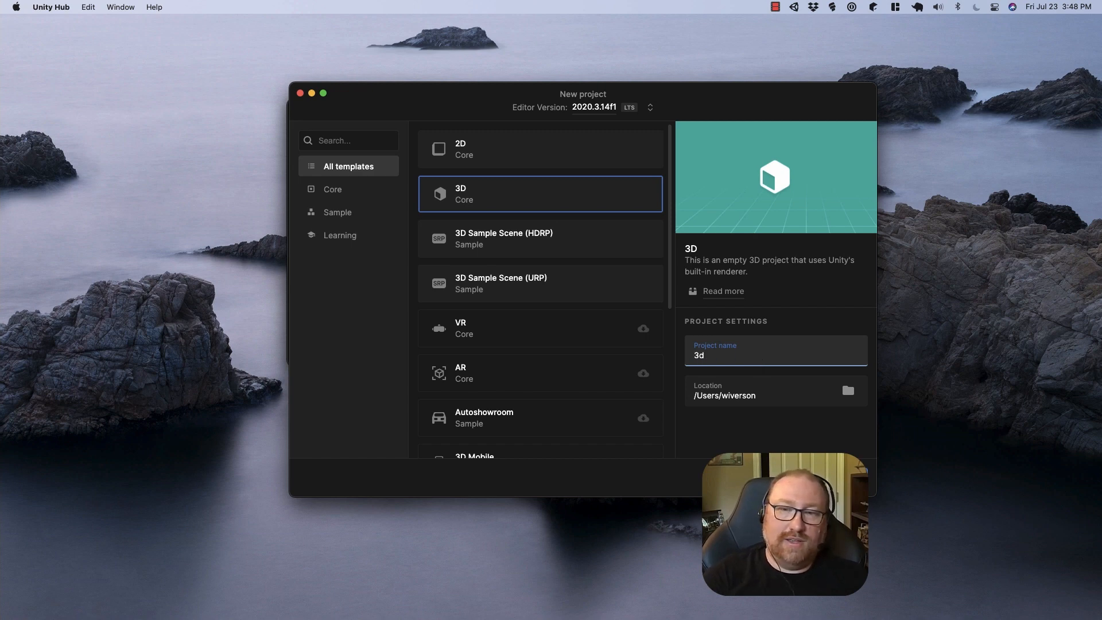
type("-demo")
Set the project location to a new folder named 3d-demo inside src, and create the project.
left_click(827, 388)
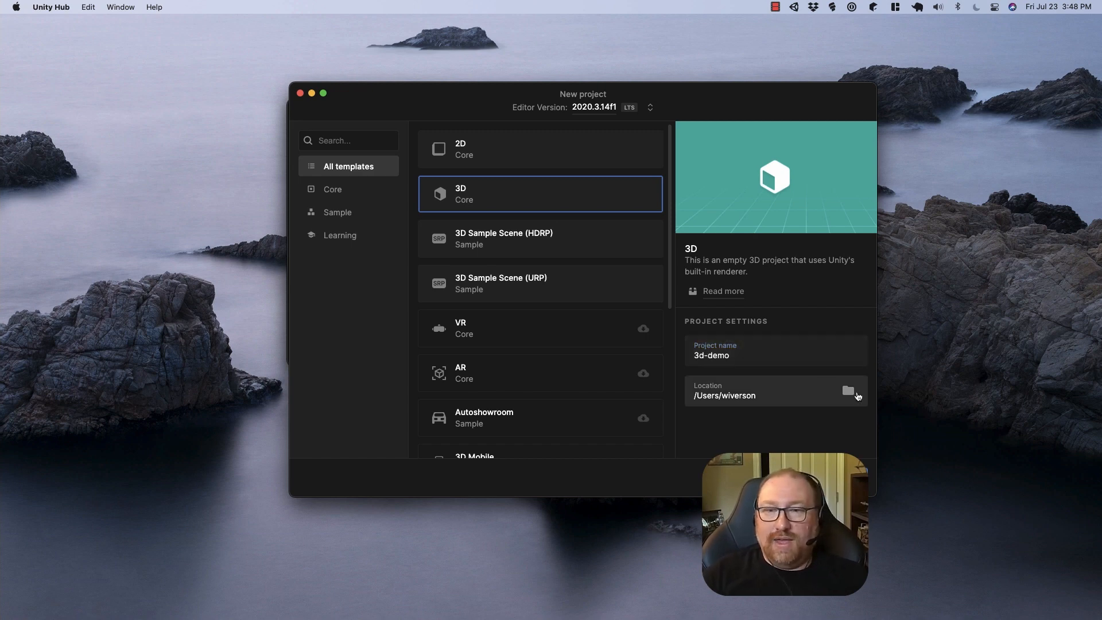
scroll(723, 336, "down", 3)
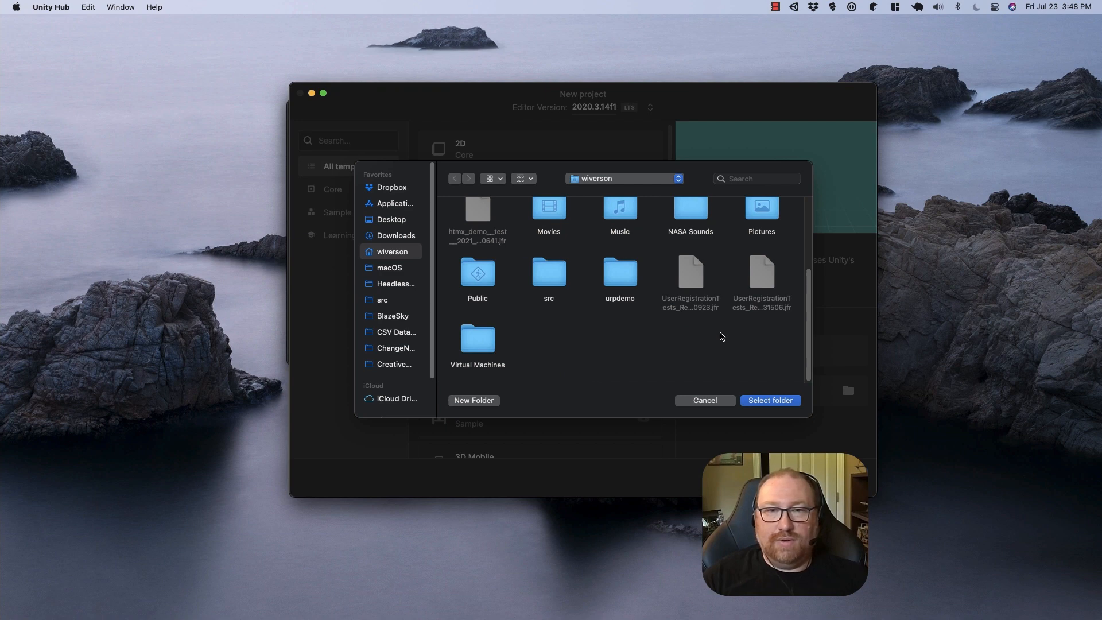
double_click(549, 272)
scroll(732, 334, "down", 5)
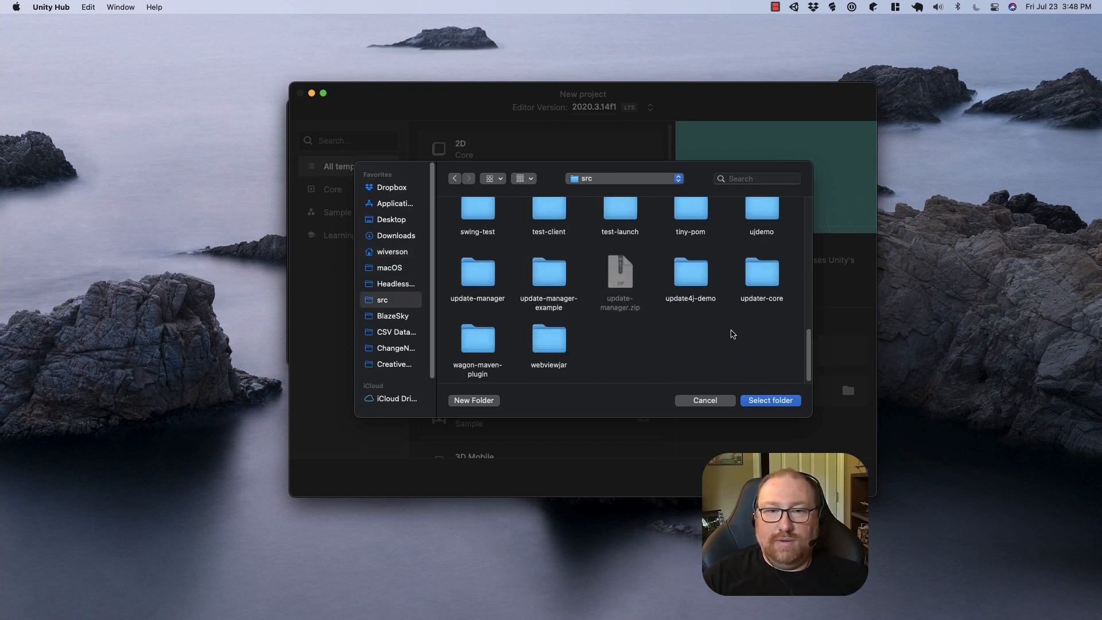
scroll(673, 338, "up", 5)
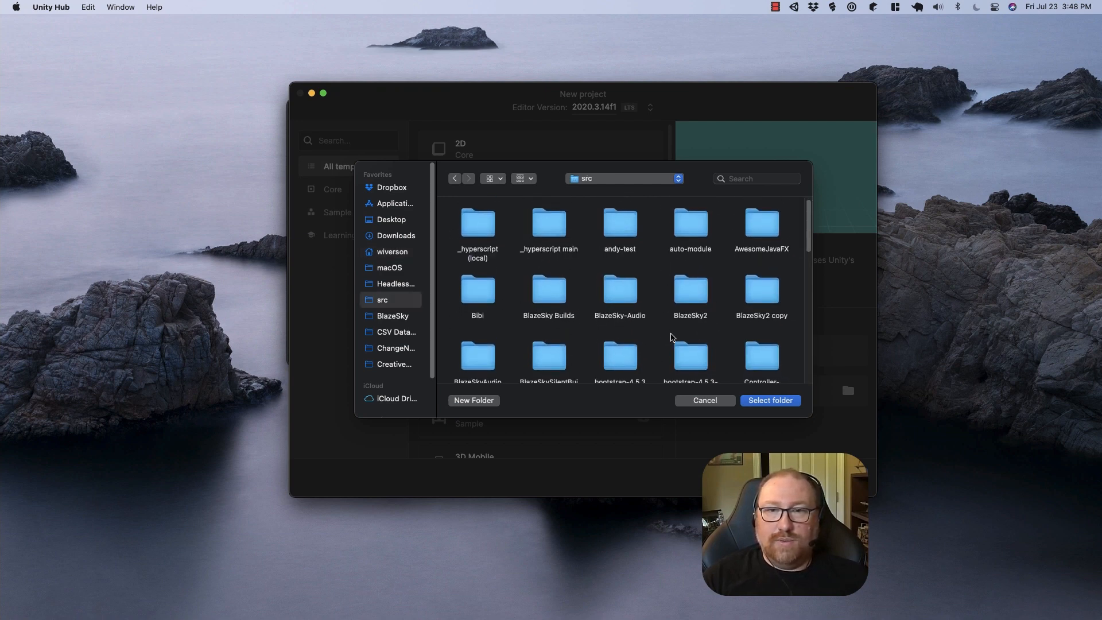
scroll(673, 338, "down", 5)
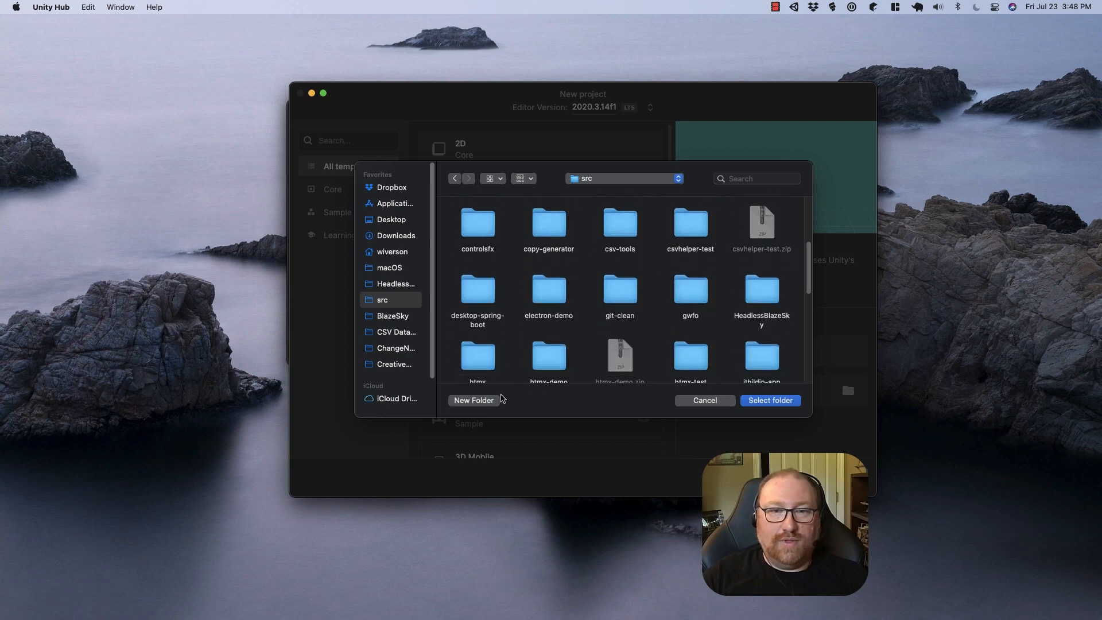
left_click(492, 400)
type("3d-demo")
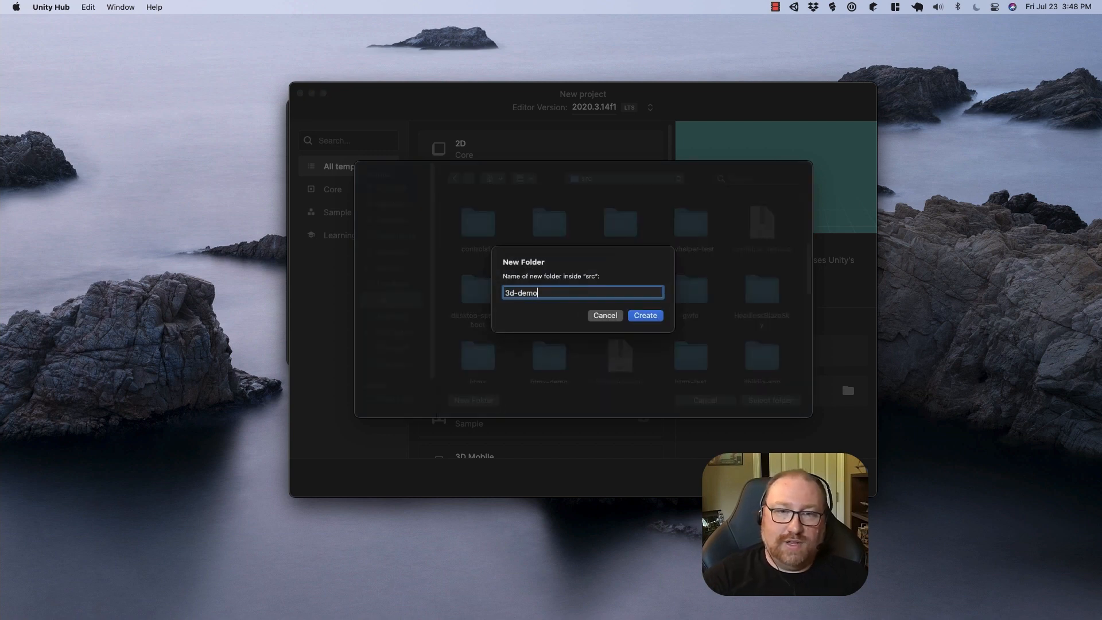
key("Return")
left_click(762, 400)
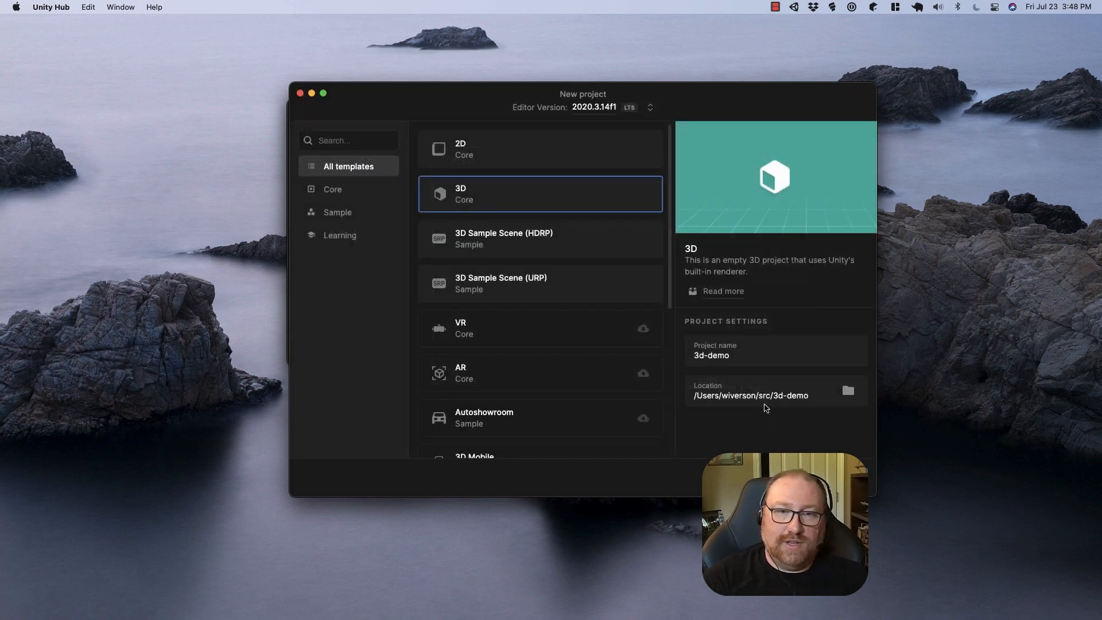
left_click(826, 480)
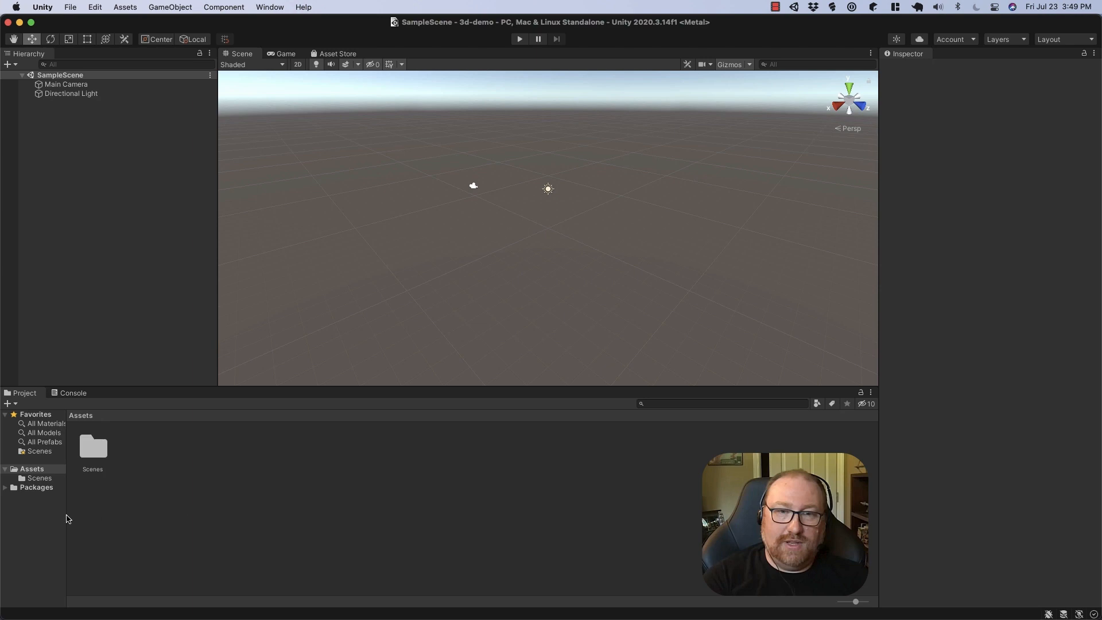
Widen the Project window's folder column and dock the Console beside the Project window.
left_click_drag(67, 519, 128, 512)
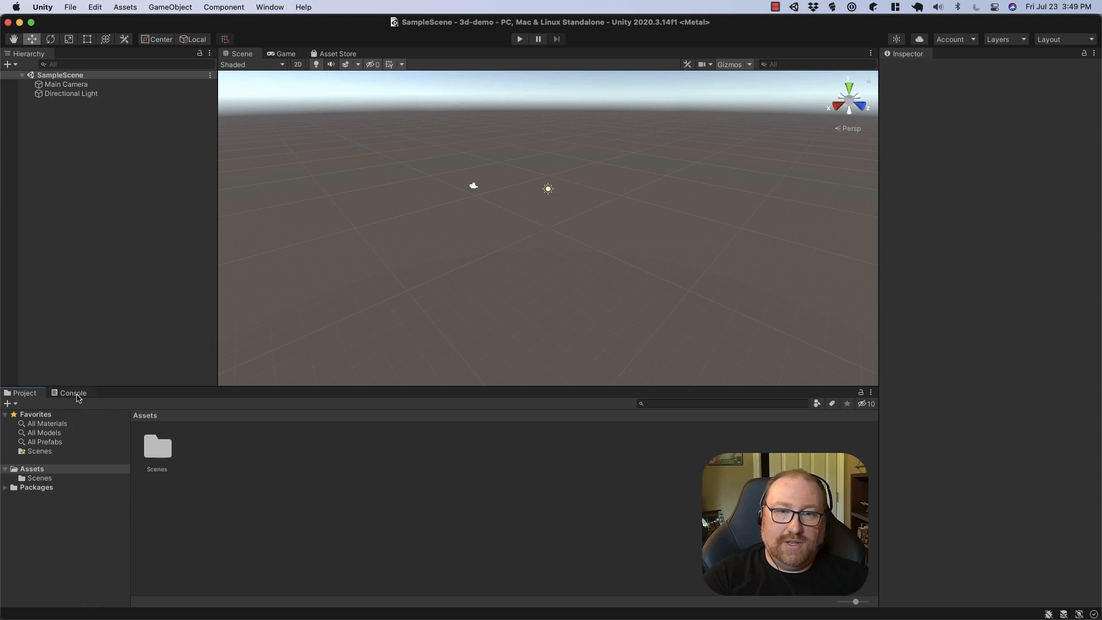
left_click_drag(73, 393, 867, 524)
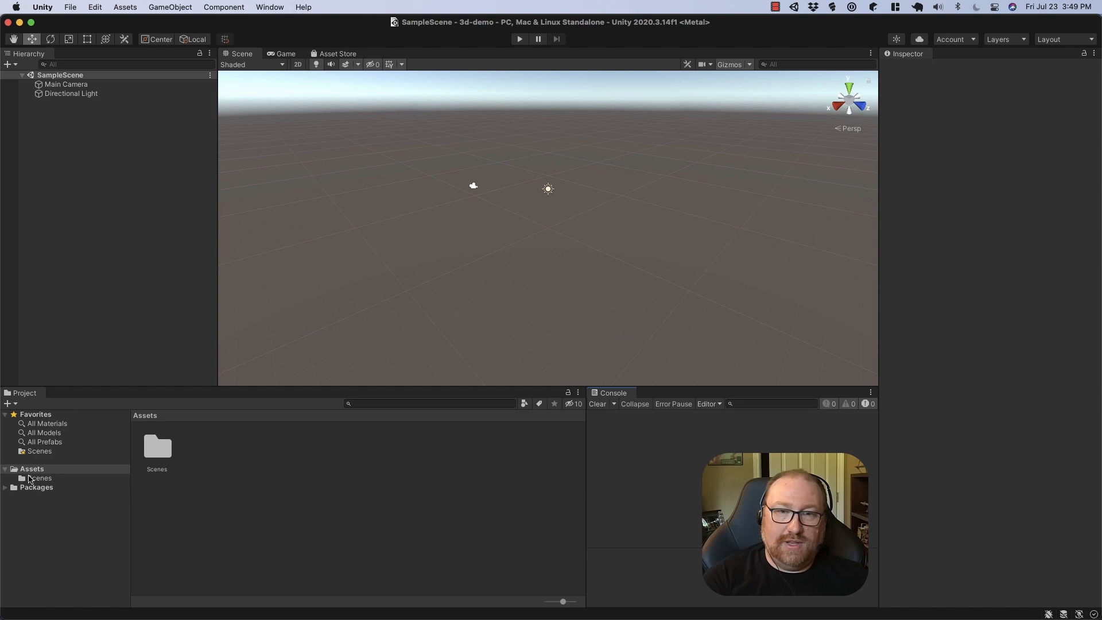
Select the SampleScene asset in the Scenes folder, and dock the Game view beside the Scene view.
left_click(71, 480)
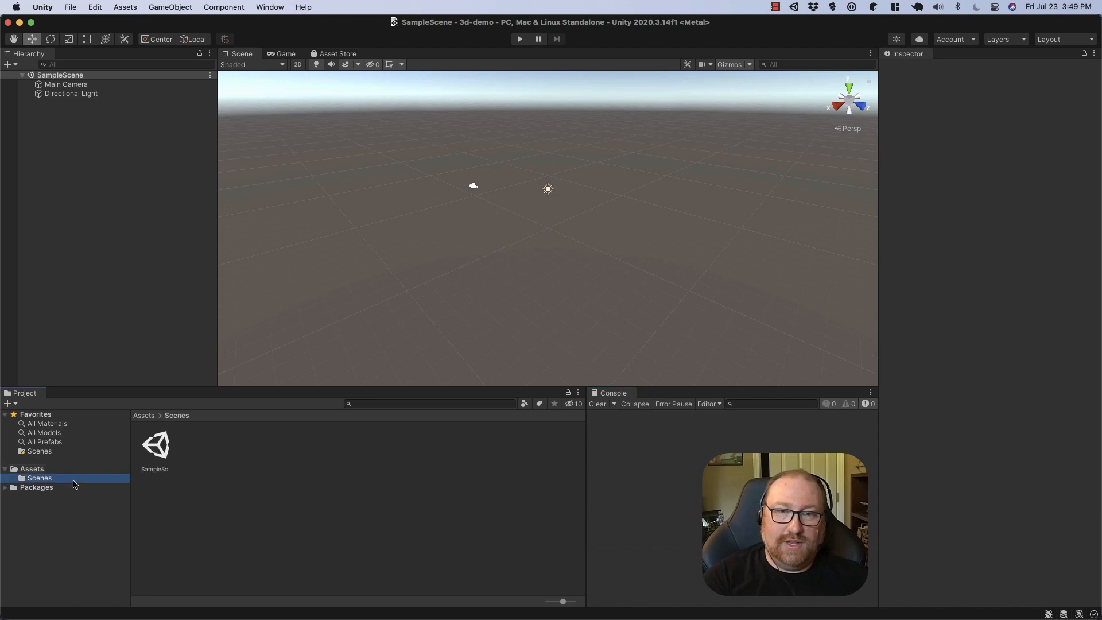
left_click(160, 451)
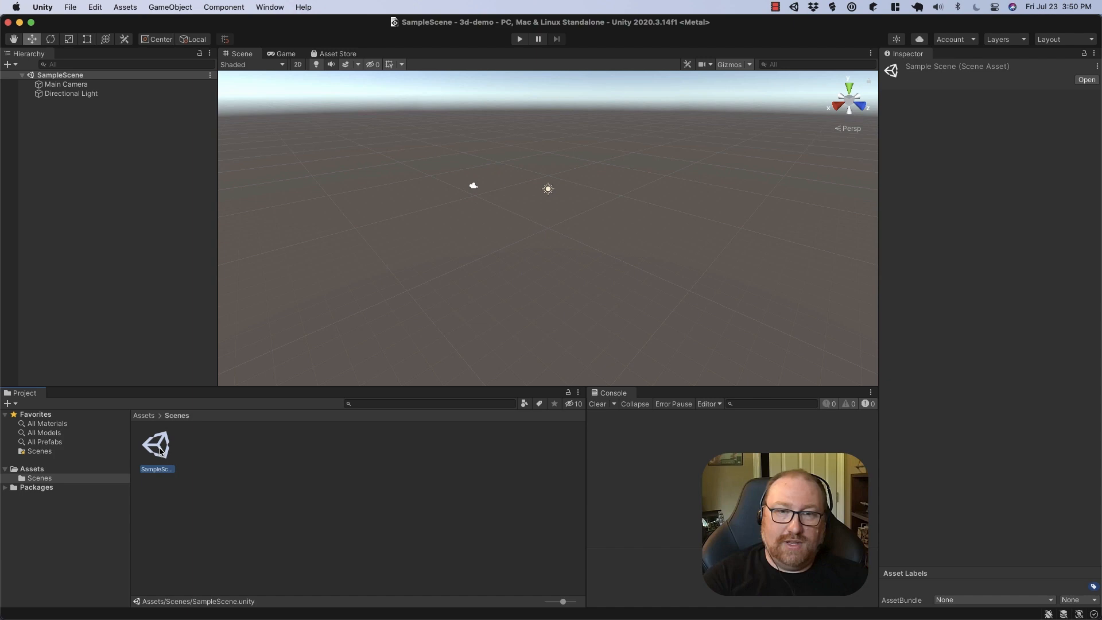
left_click(285, 54)
left_click_drag(285, 53, 856, 125)
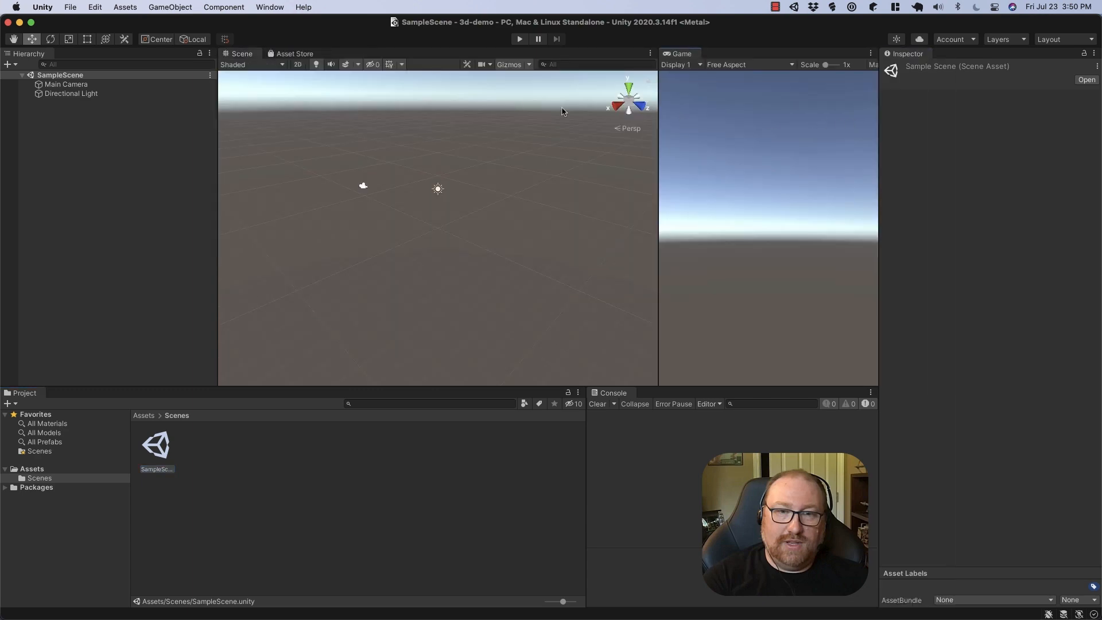
Compare the component settings of the Main Camera and the Directional Light in SampleScene.
left_click(74, 86)
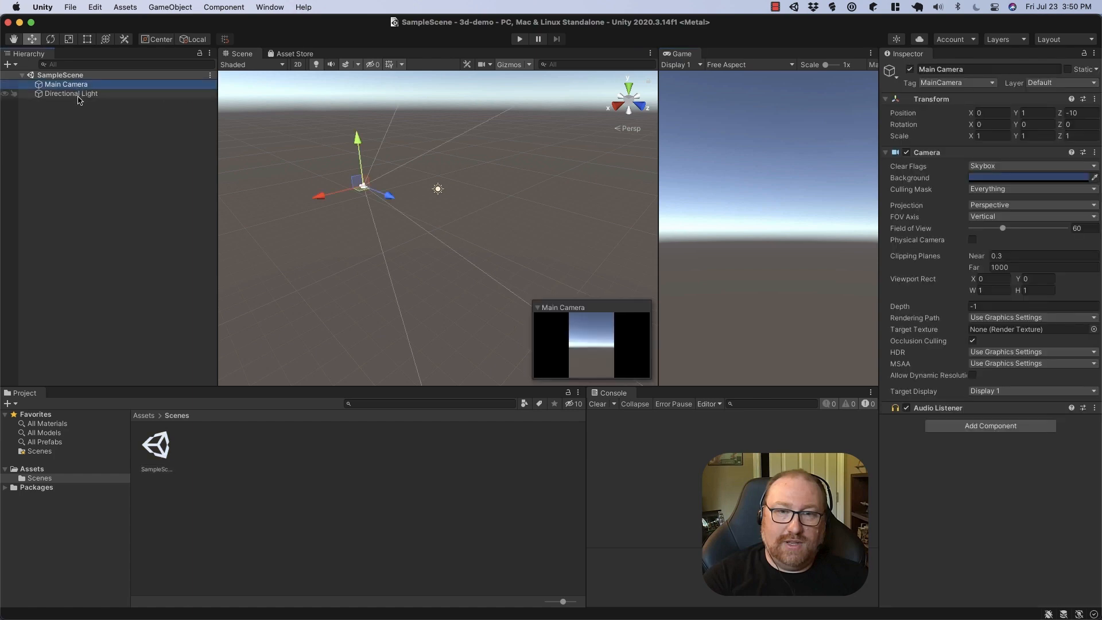
left_click(79, 94)
left_click(87, 86)
left_click(86, 95)
left_click(82, 86)
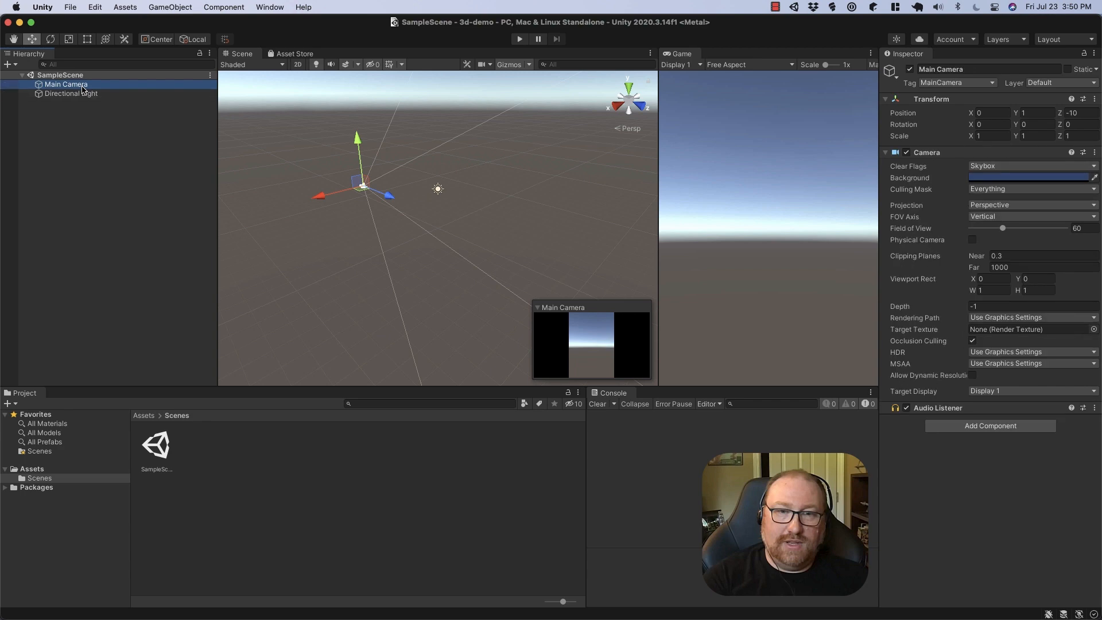
left_click(89, 96)
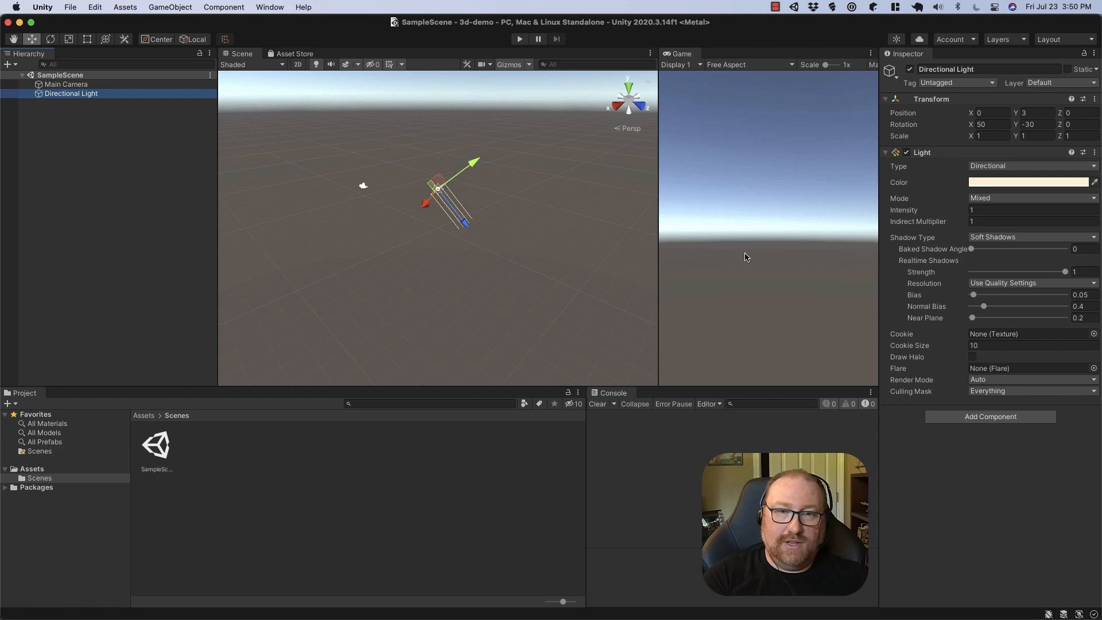
left_click(90, 75)
Set the Main Camera's Clear Flags to Solid Color and its background color to black (000000).
left_click(92, 85)
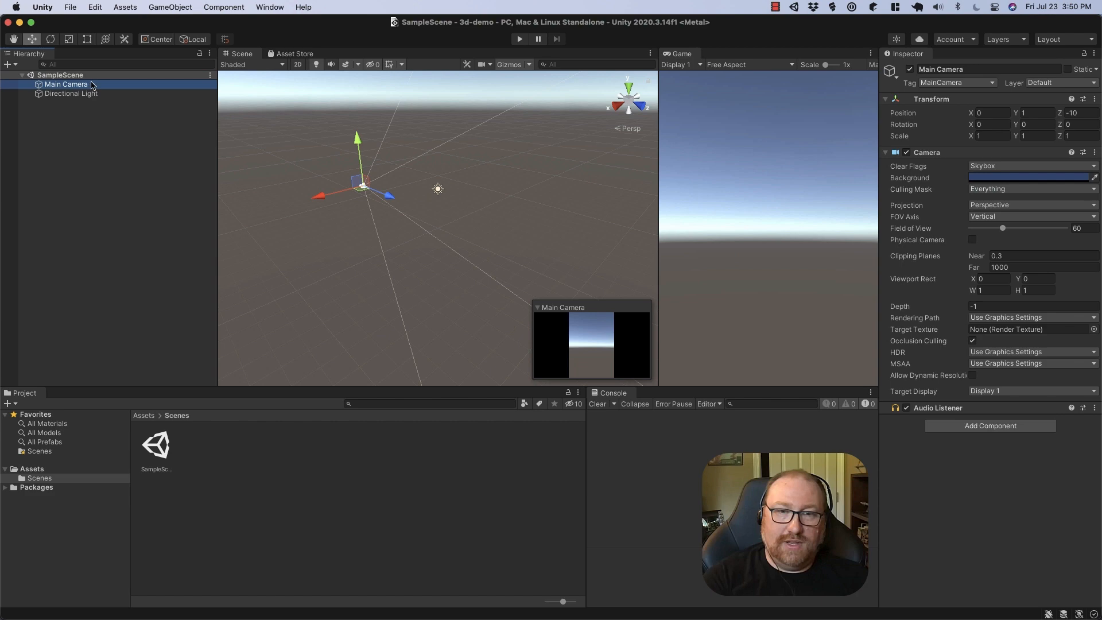
left_click(1003, 170)
left_click(998, 179)
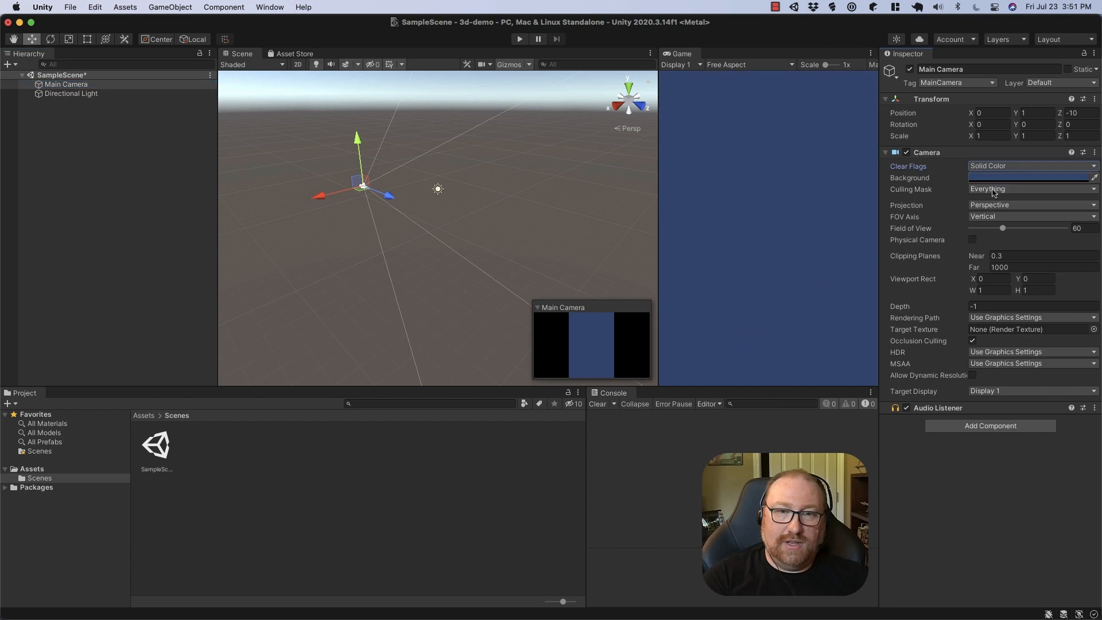
left_click(1013, 178)
left_click_drag(1046, 287, 1044, 300)
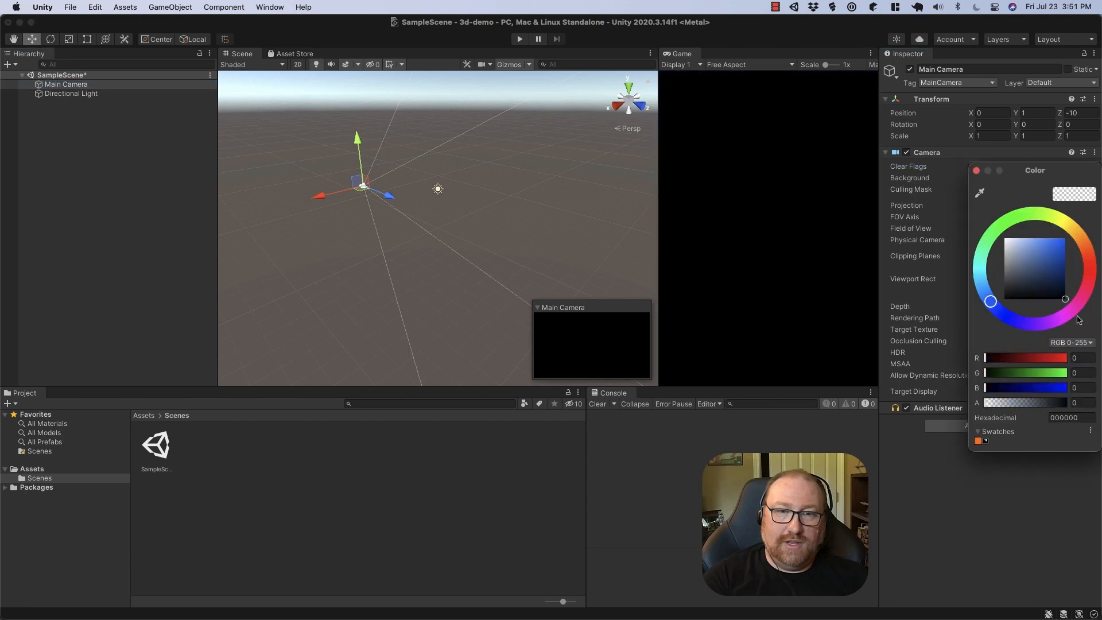
left_click(976, 170)
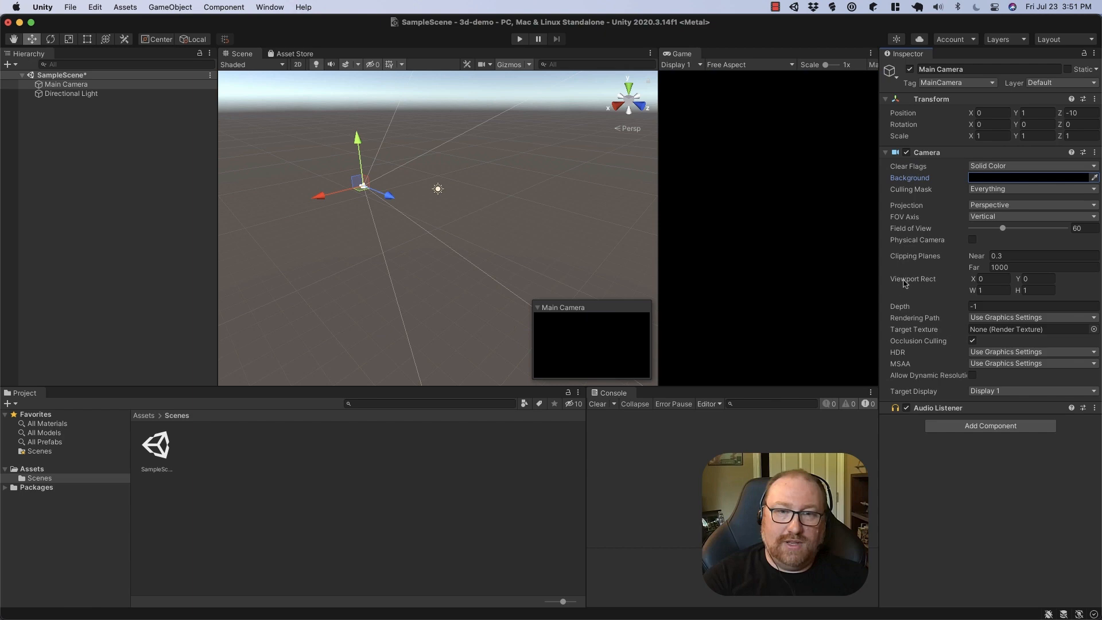
Set the Main Camera's Clear Flags back to Skybox and save the scene.
left_click(1010, 166)
left_click(1009, 160)
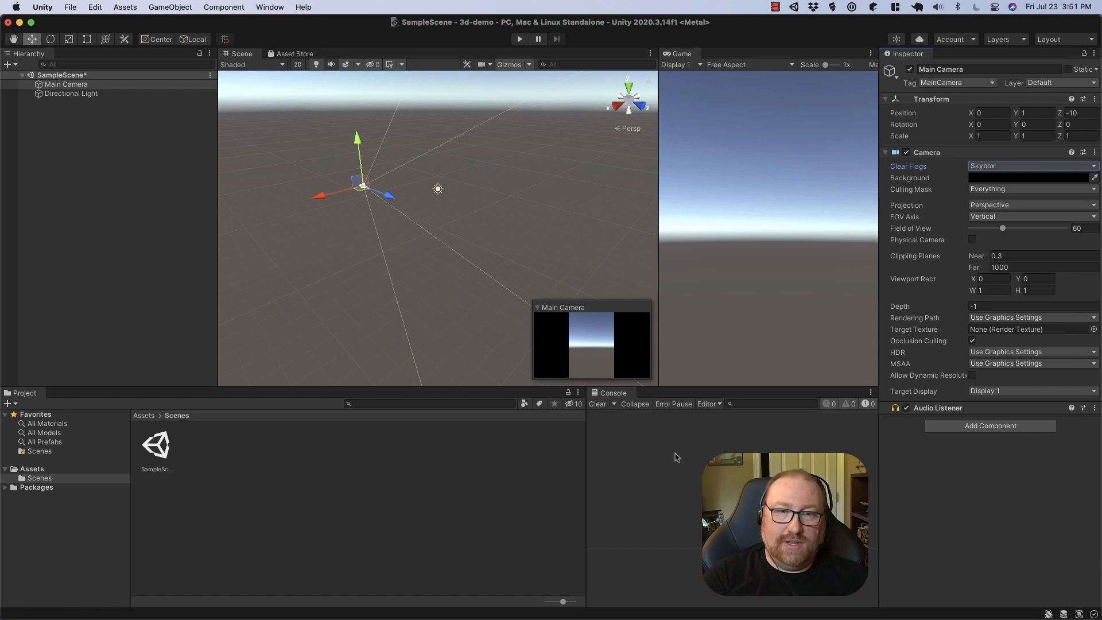
left_click(113, 188)
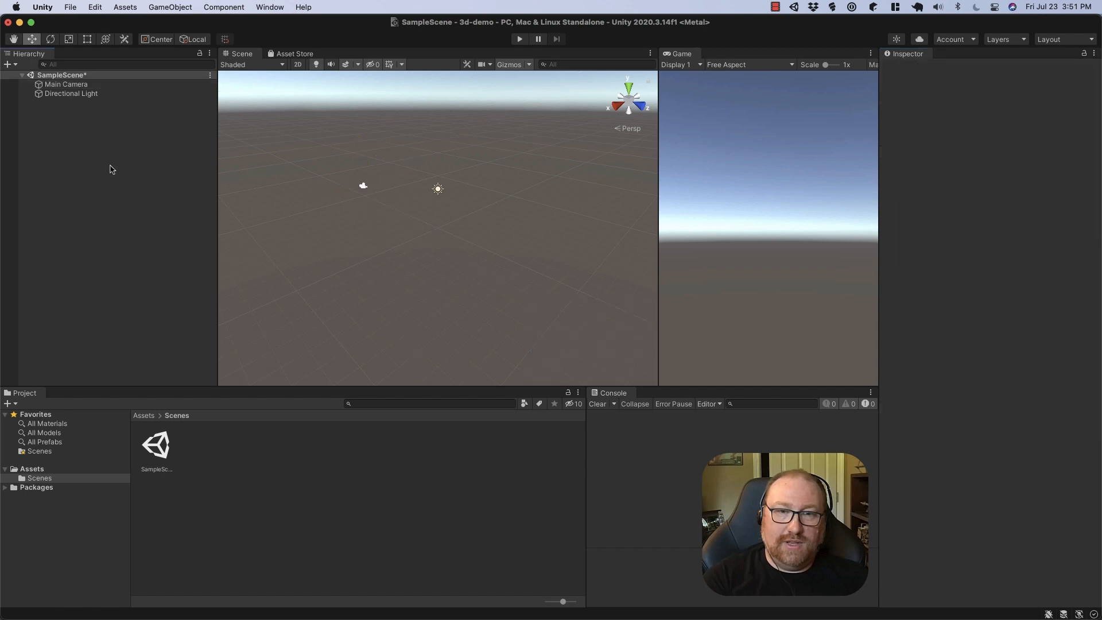
left_click(102, 85)
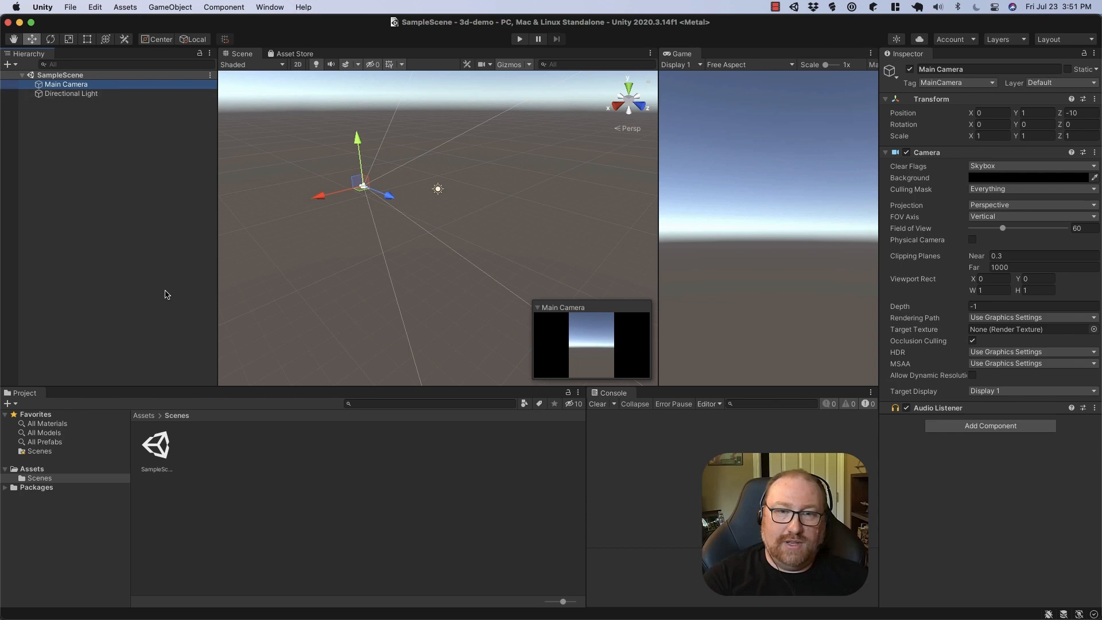
Add a 3D cube to SampleScene and keep its default name.
left_click(112, 75)
left_click(161, 8)
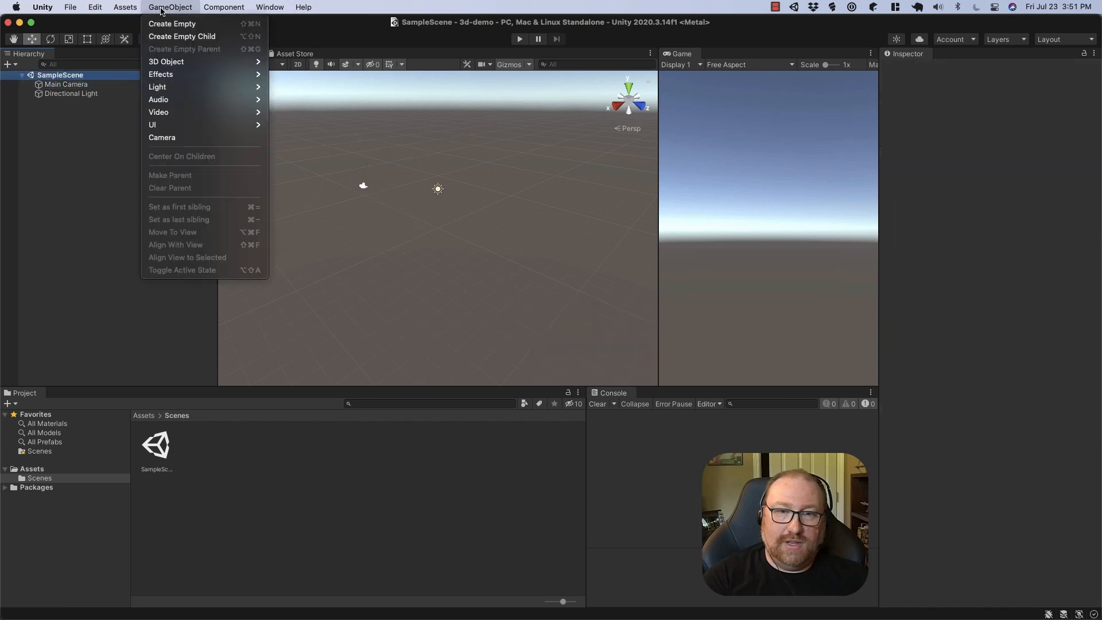
mouse_move(192, 63)
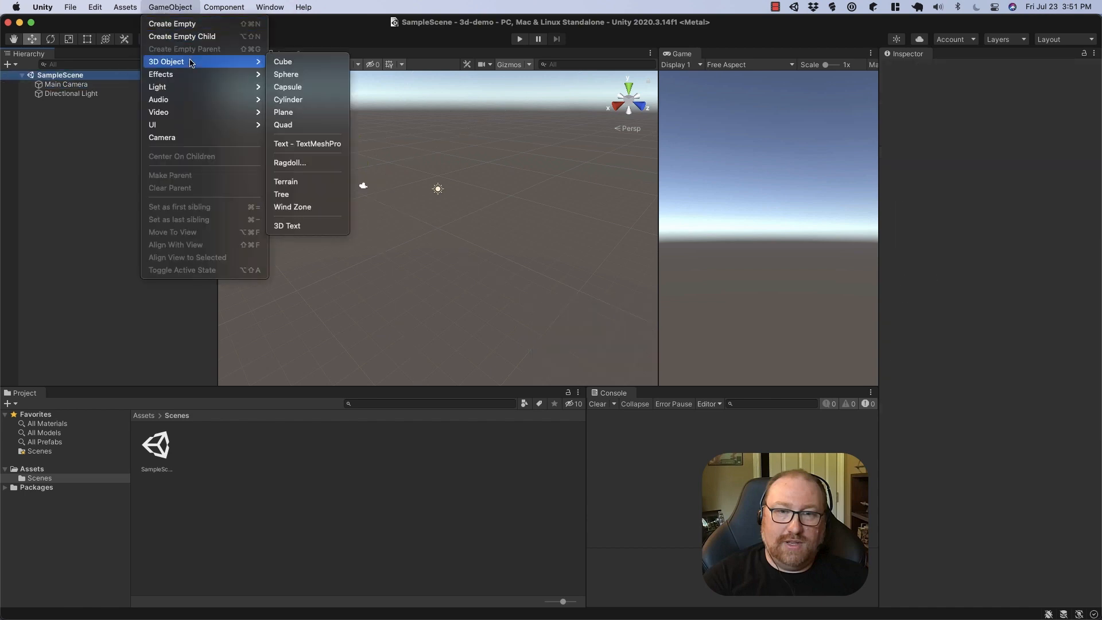
left_click(306, 63)
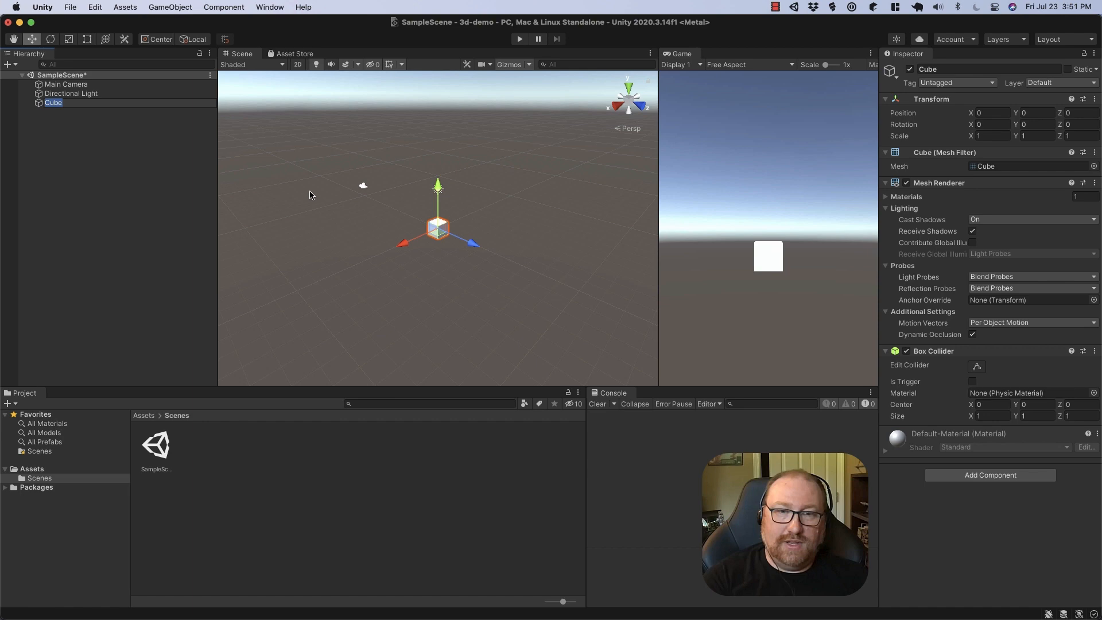
key("Return")
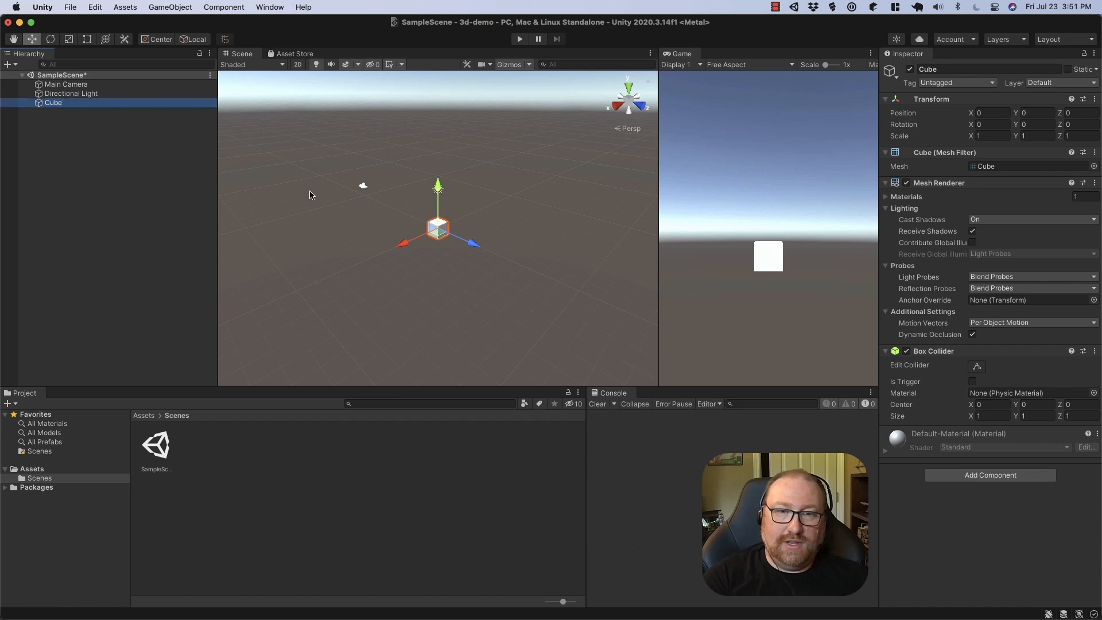
Try a red color (F6000B) on the Directional Light, and set its color to white (FFFFFF).
left_click(87, 93)
left_click(1056, 183)
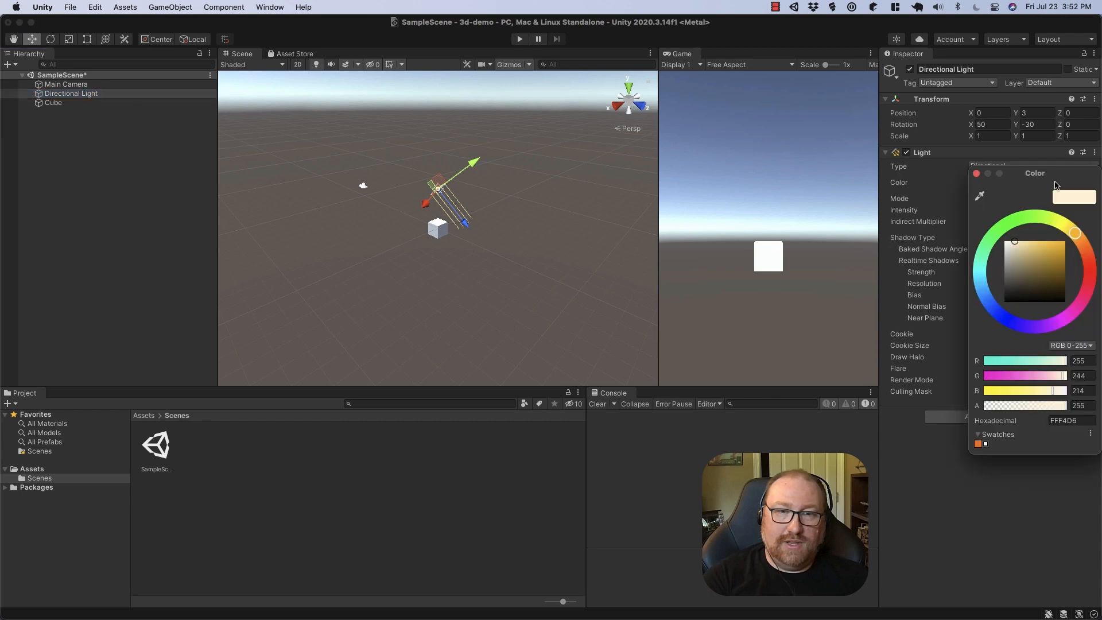
mouse_move(1093, 275)
left_mouse_down()
mouse_move(1081, 304)
mouse_move(1091, 271)
mouse_move(1069, 247)
left_mouse_up()
left_click(1057, 268)
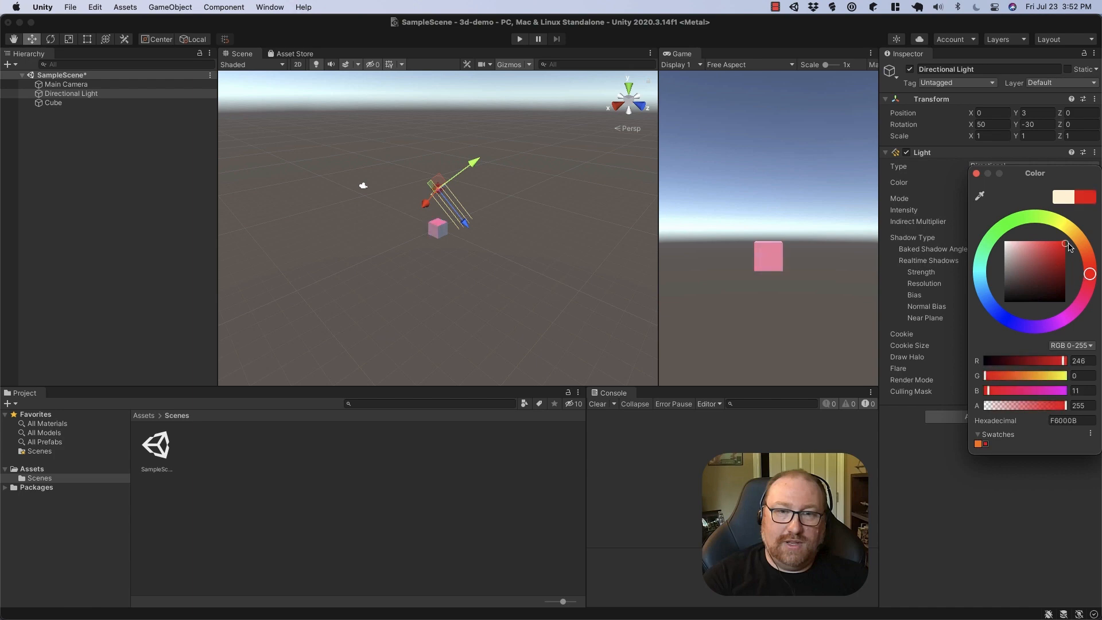
left_click(1006, 242)
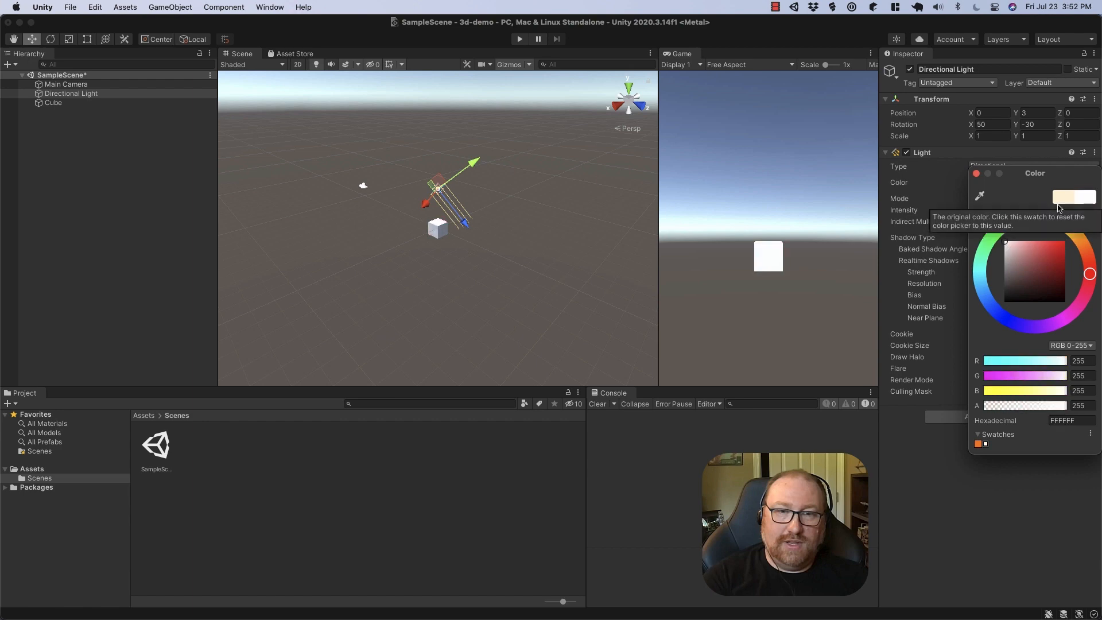
left_click(976, 173)
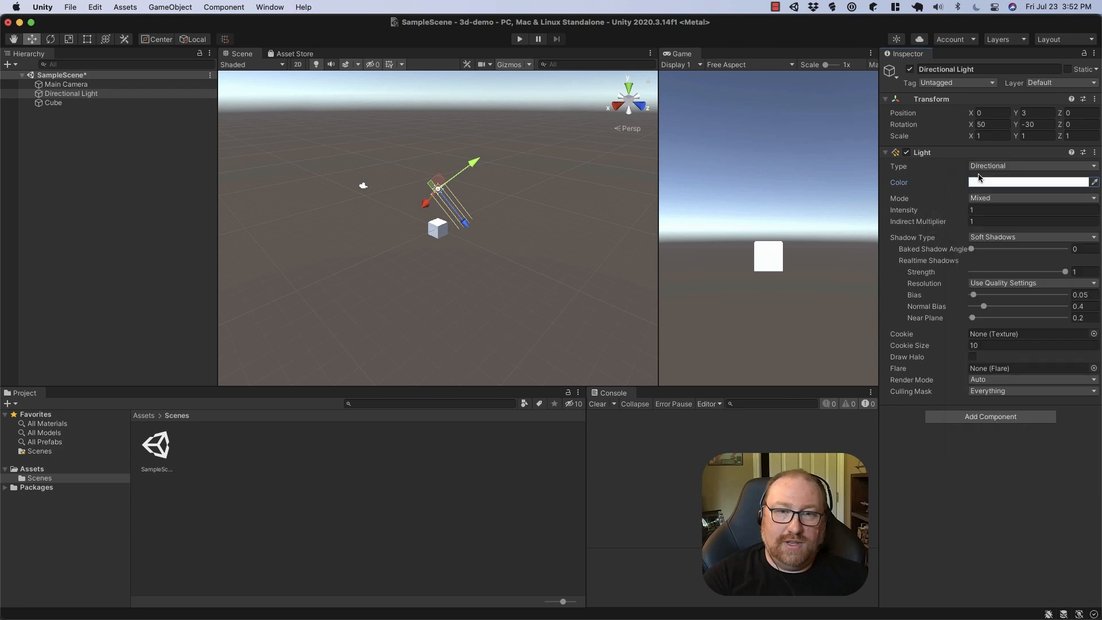
Compare the Hand, Move, Rotate, Scale and Rect tools on the Main Camera.
left_click(83, 86)
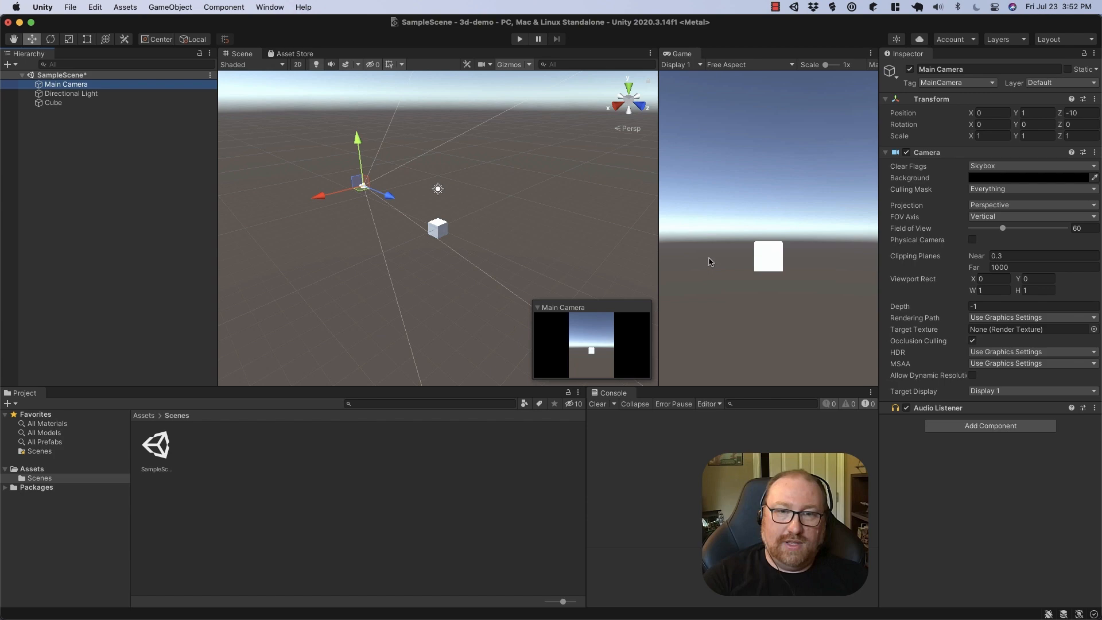
left_click(50, 40)
left_click(32, 39)
left_click(50, 40)
left_click(67, 40)
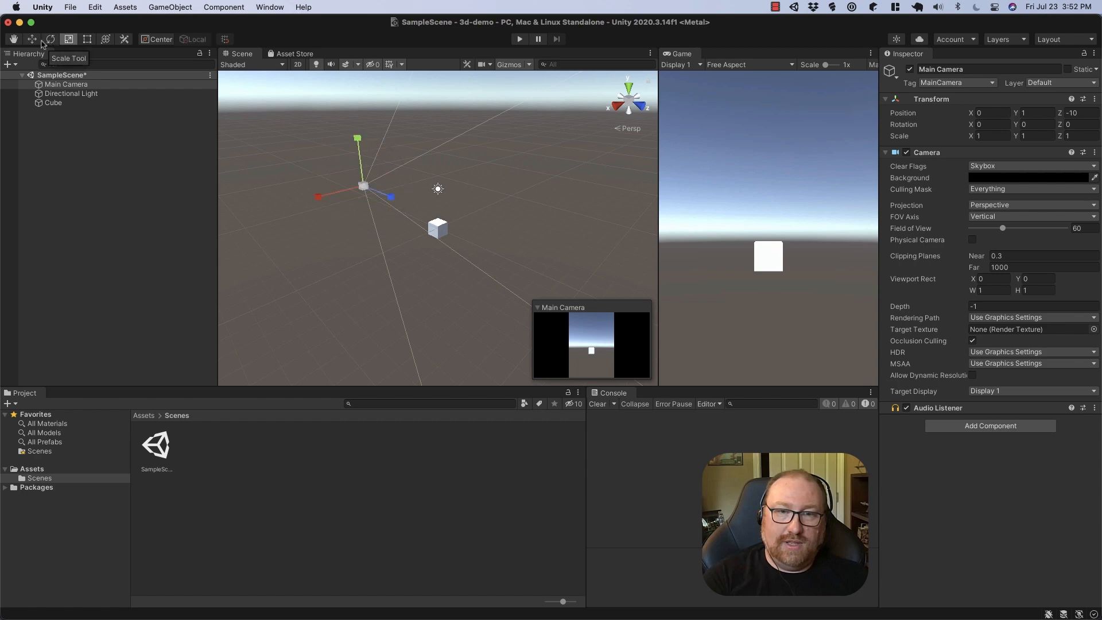
key("e")
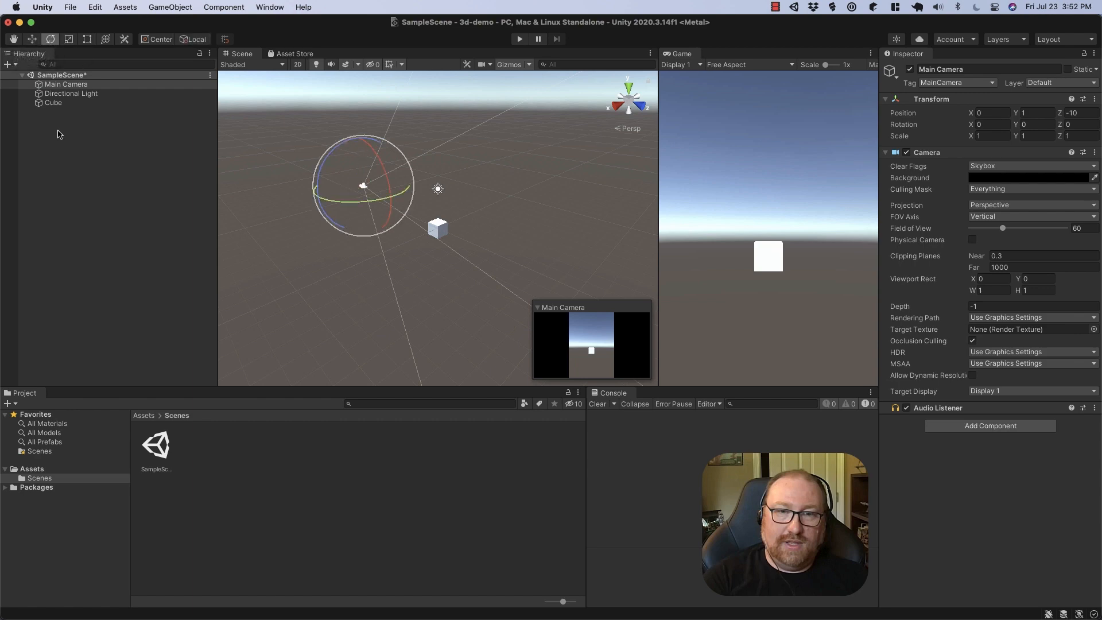
key("q")
key("w")
key("e")
key("q")
key("w")
key("e")
key("r")
key("q")
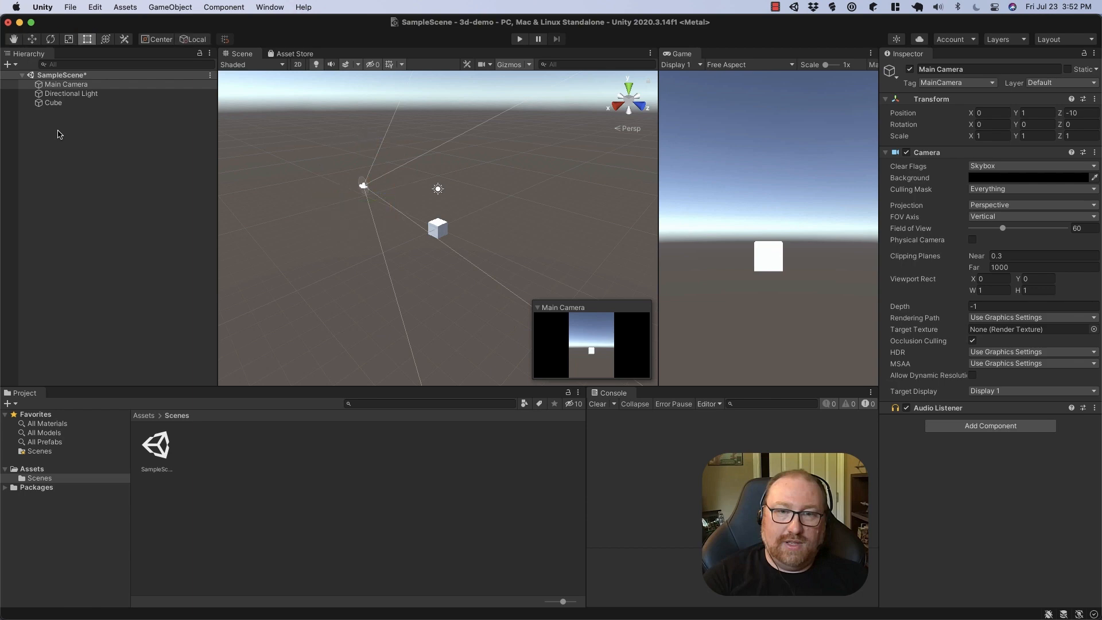
key("w")
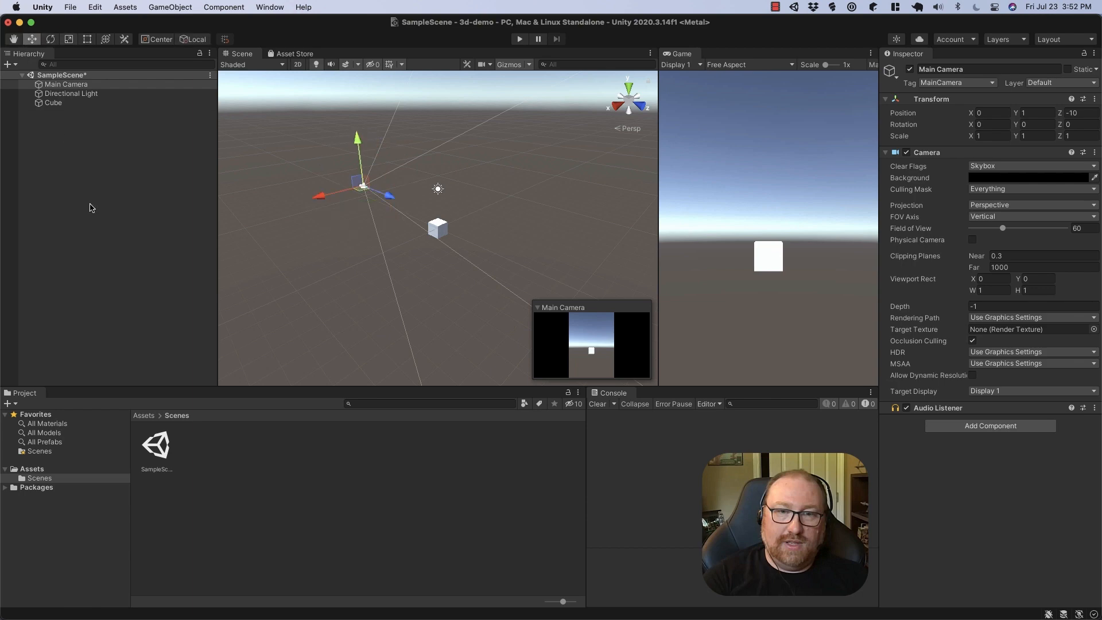
Rotate the Main Camera freehand to about X 14.8, Y 5.7, Z 21.3, and keep it selected.
key("e")
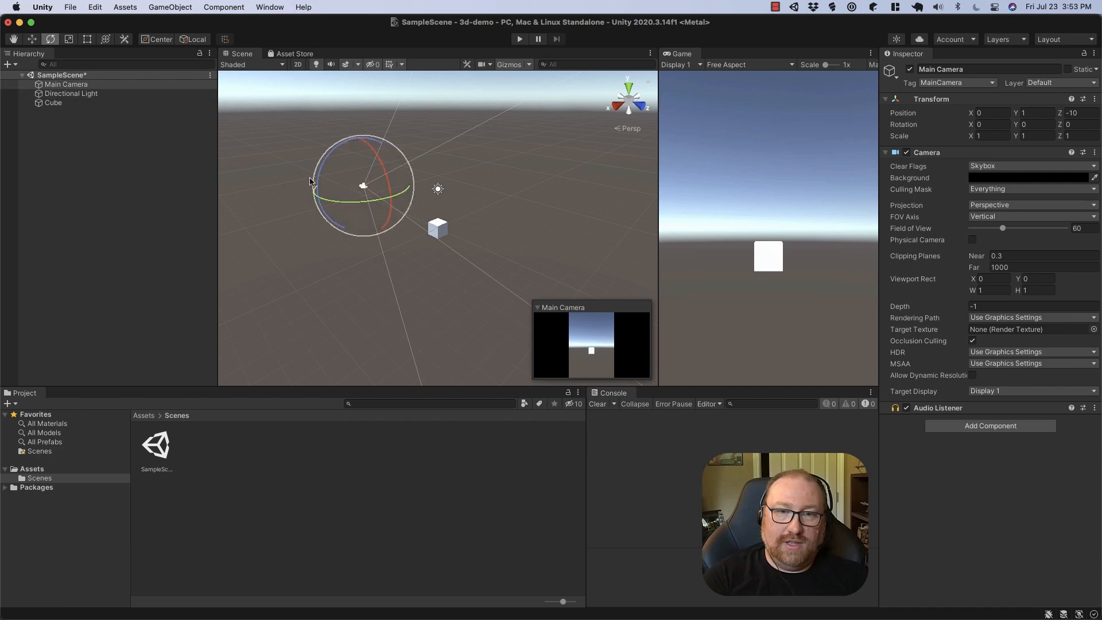
left_click_drag(318, 182, 401, 192)
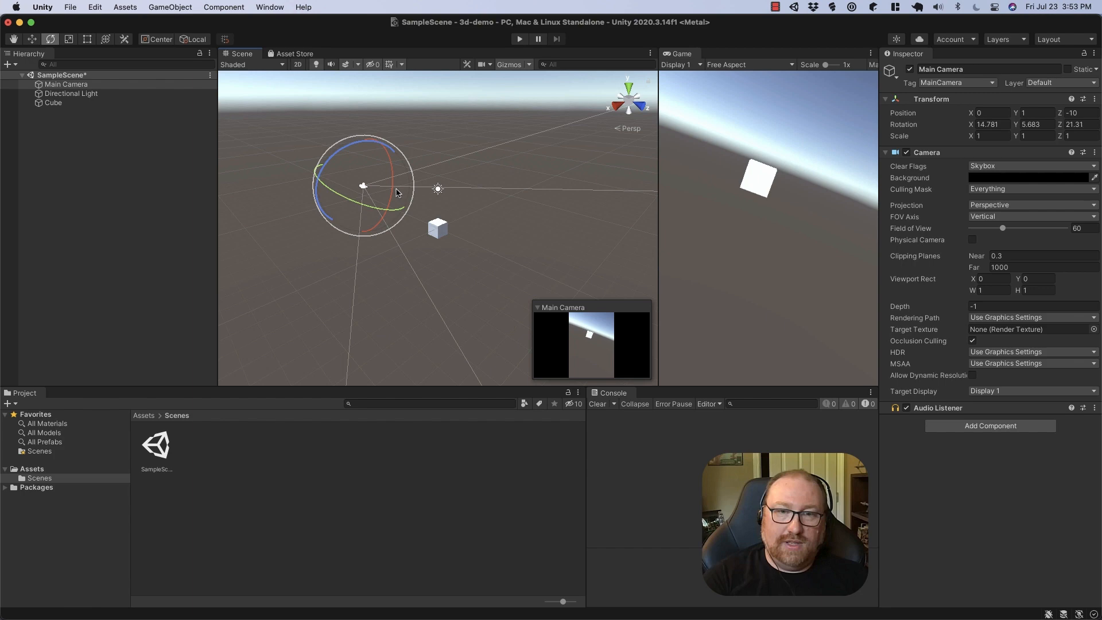
left_click(113, 188)
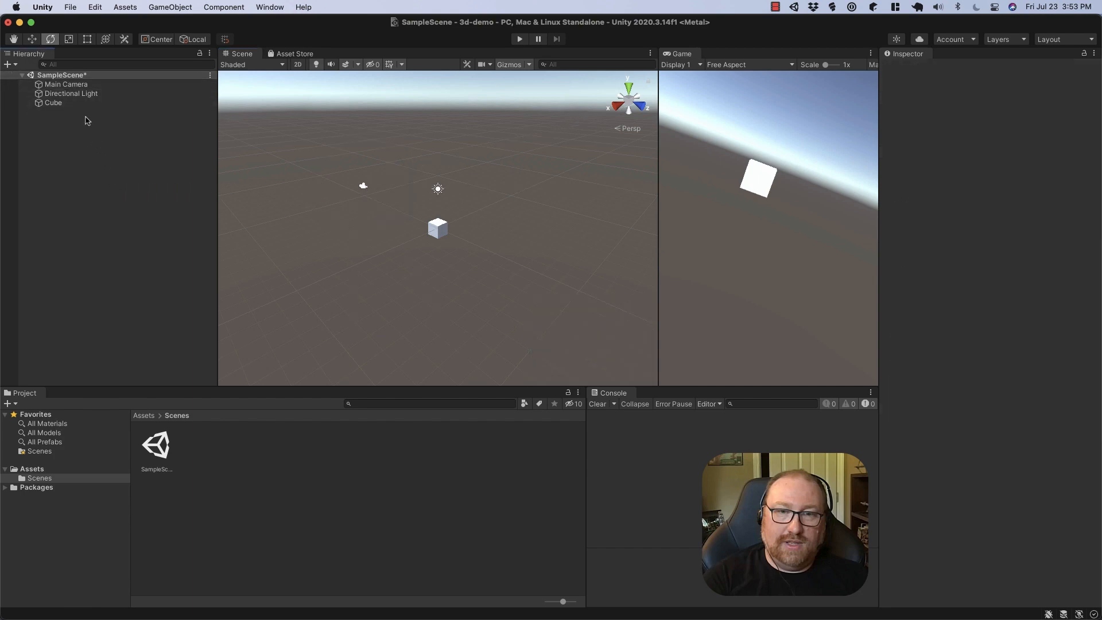
left_click(73, 85)
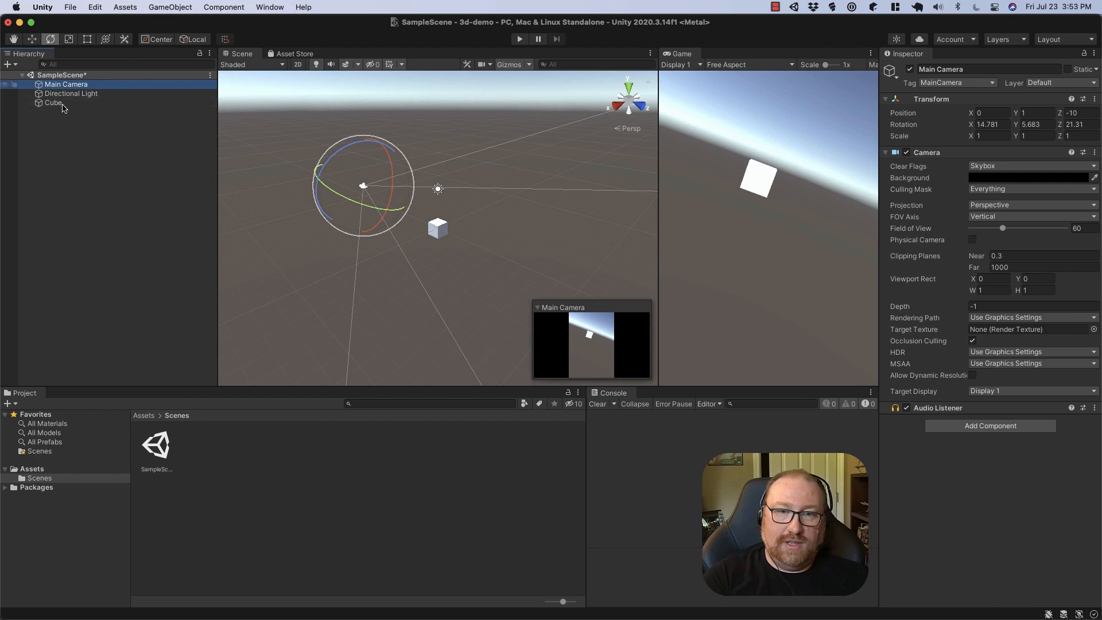
Duplicate the cube and make the copy a child of the original Cube.
left_click(63, 104)
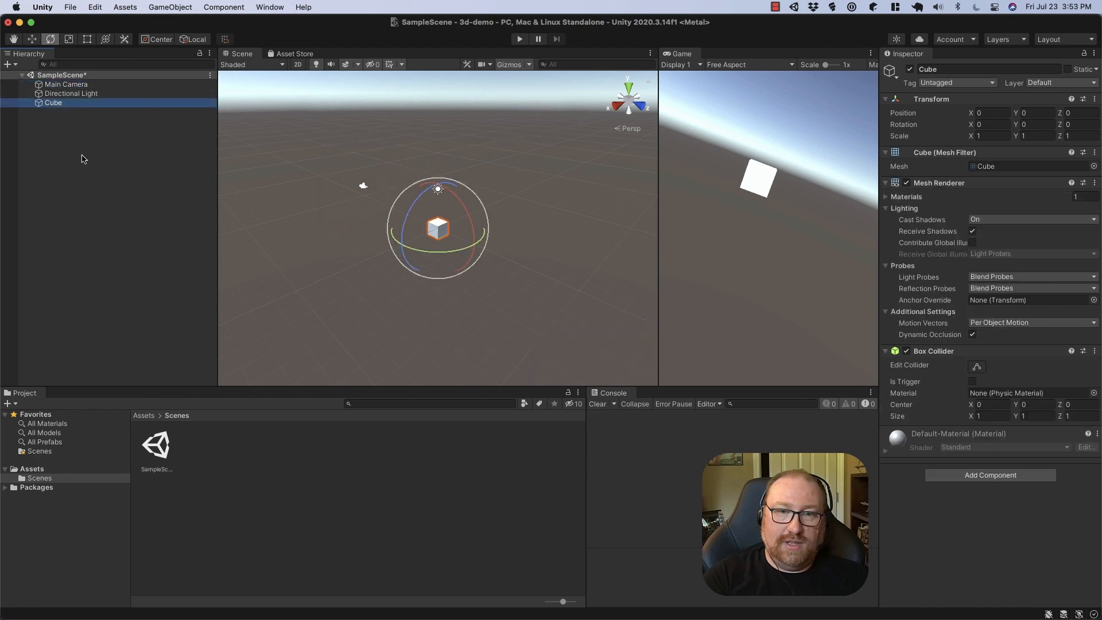
key("super+d")
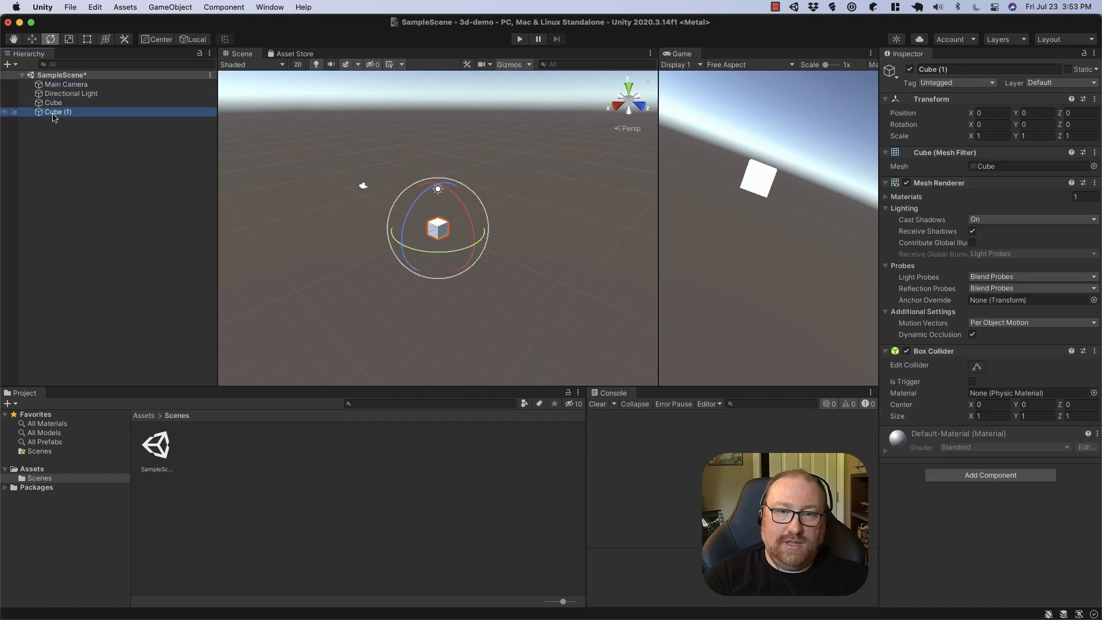
left_click_drag(61, 105, 61, 105)
Move the child cube away from its parent to about X 1.55, Y -1.53, Z 1.65.
key("w")
left_click_drag(392, 244, 383, 252)
left_click_drag(422, 211, 422, 220)
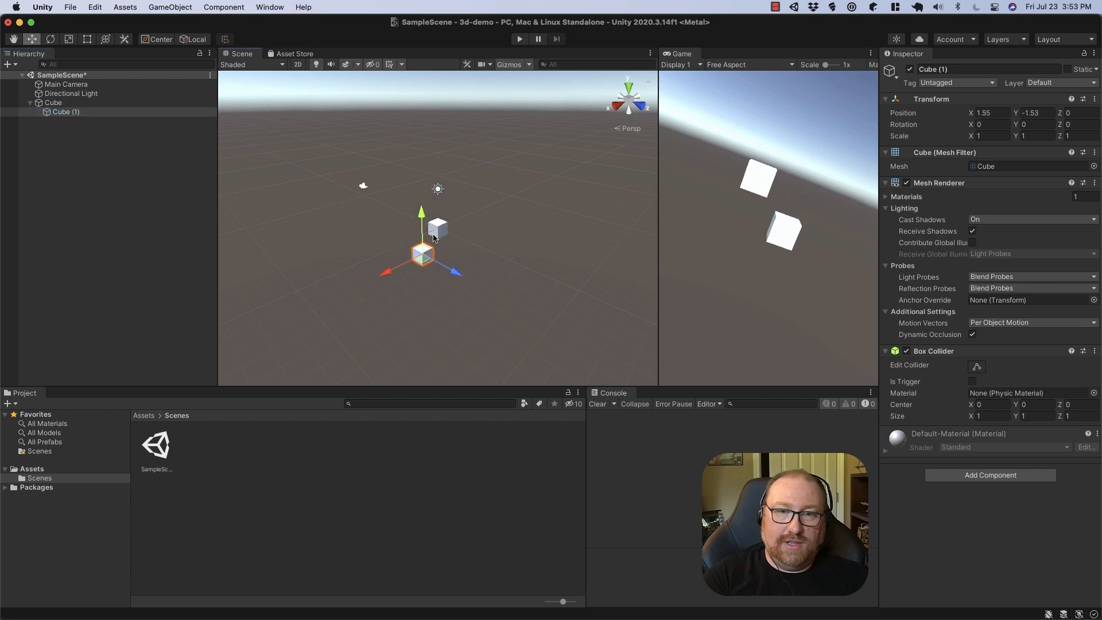
left_click_drag(458, 276, 476, 290)
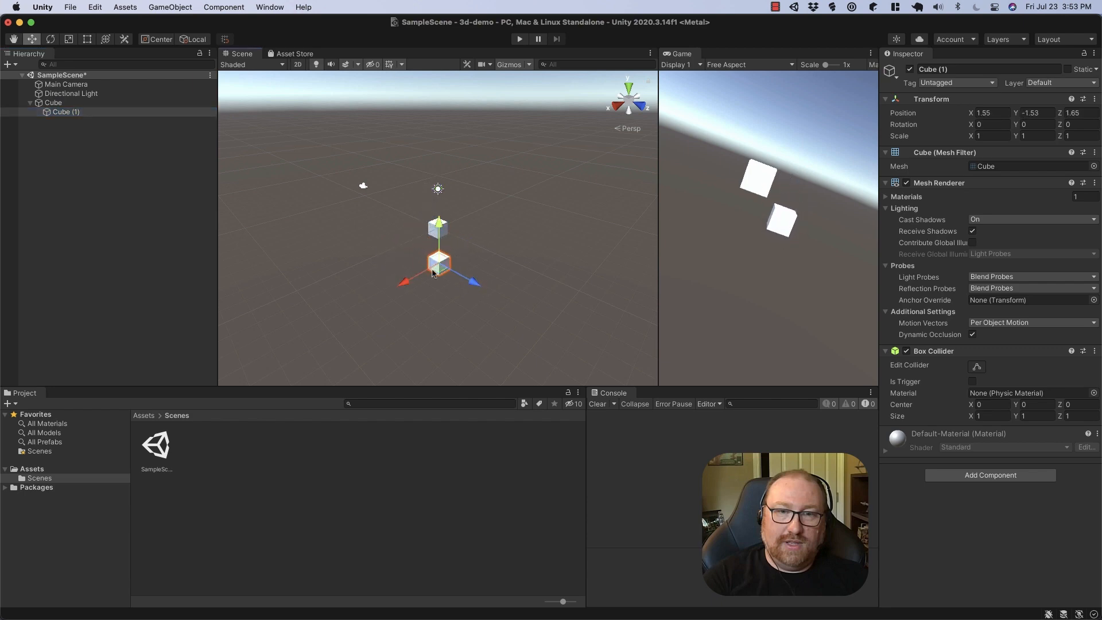
Rotate the parent Cube together with its child by about 25 degrees around Y, and save the scene.
left_click(73, 104)
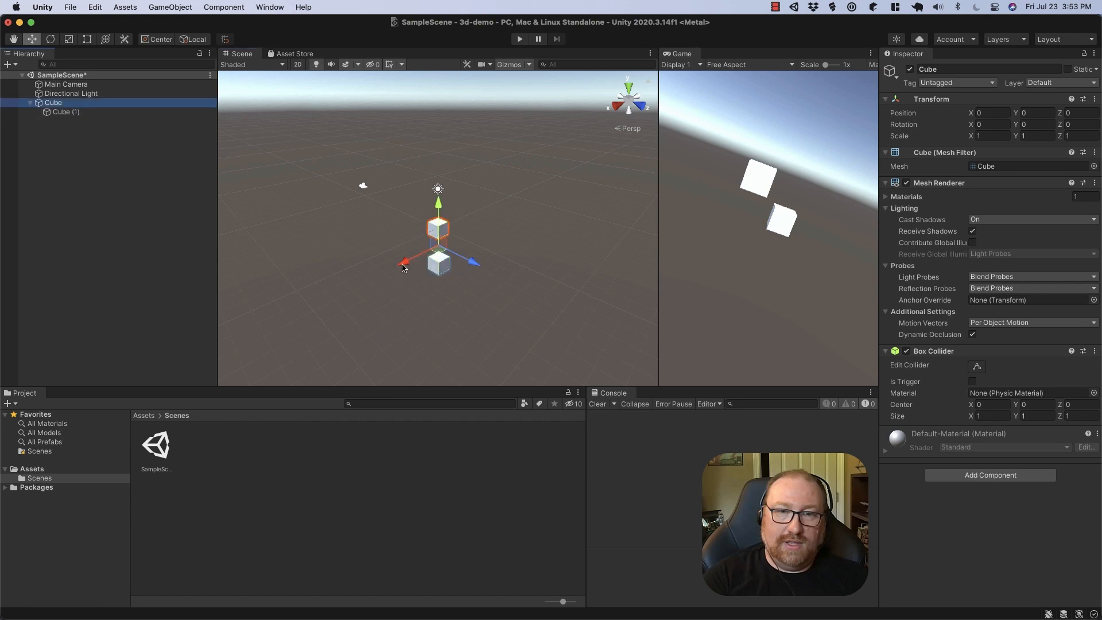
key("e")
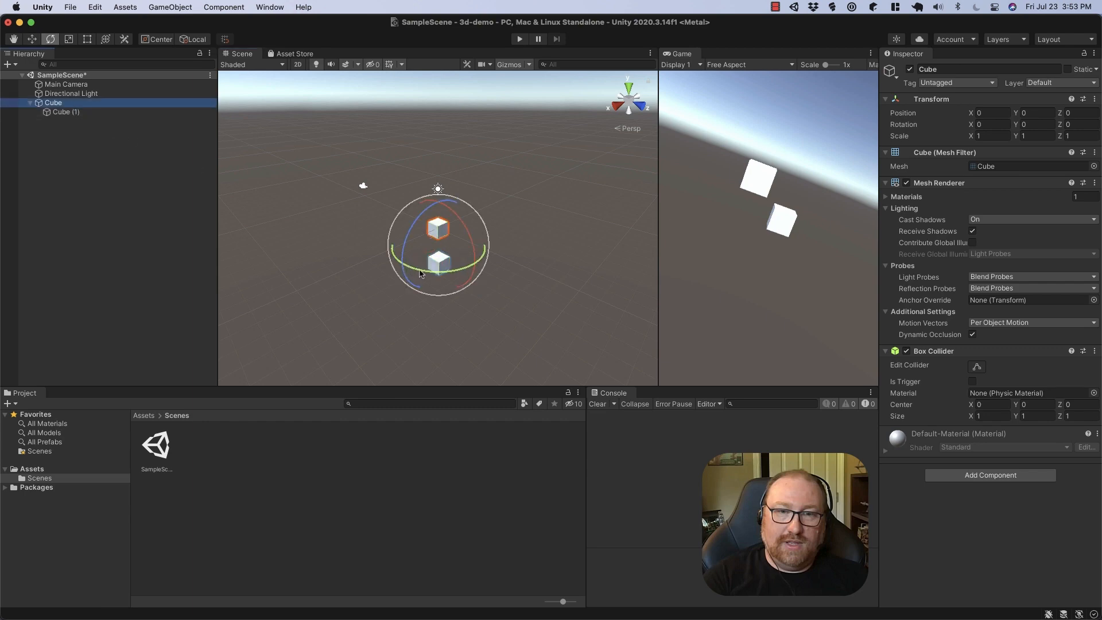
left_click_drag(422, 271, 378, 270)
left_click(76, 112)
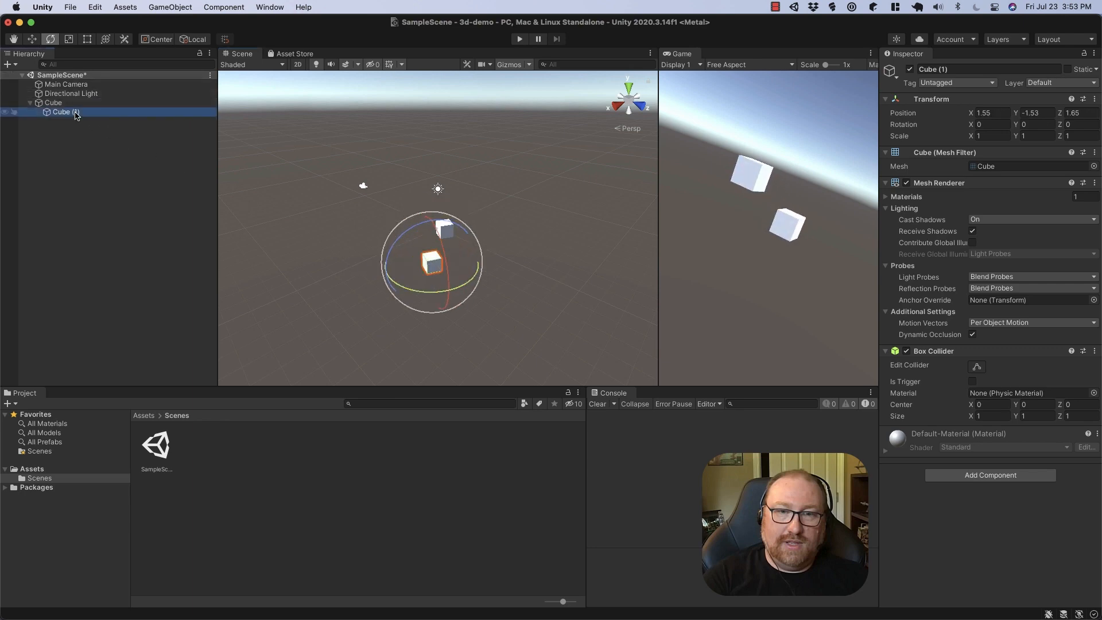
left_click(74, 105)
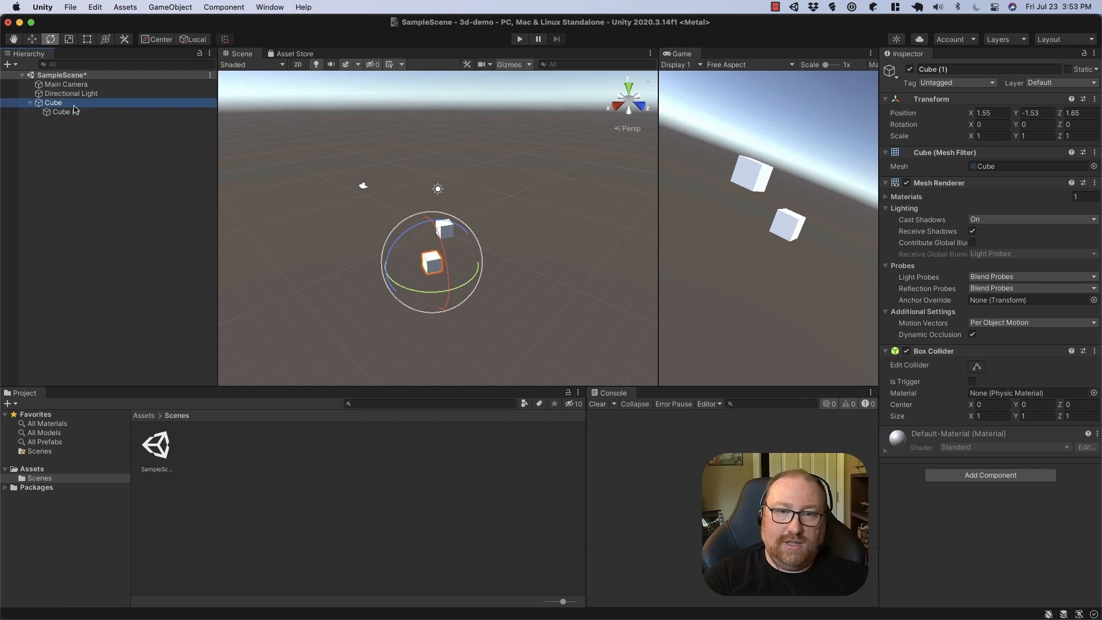
key("super+s")
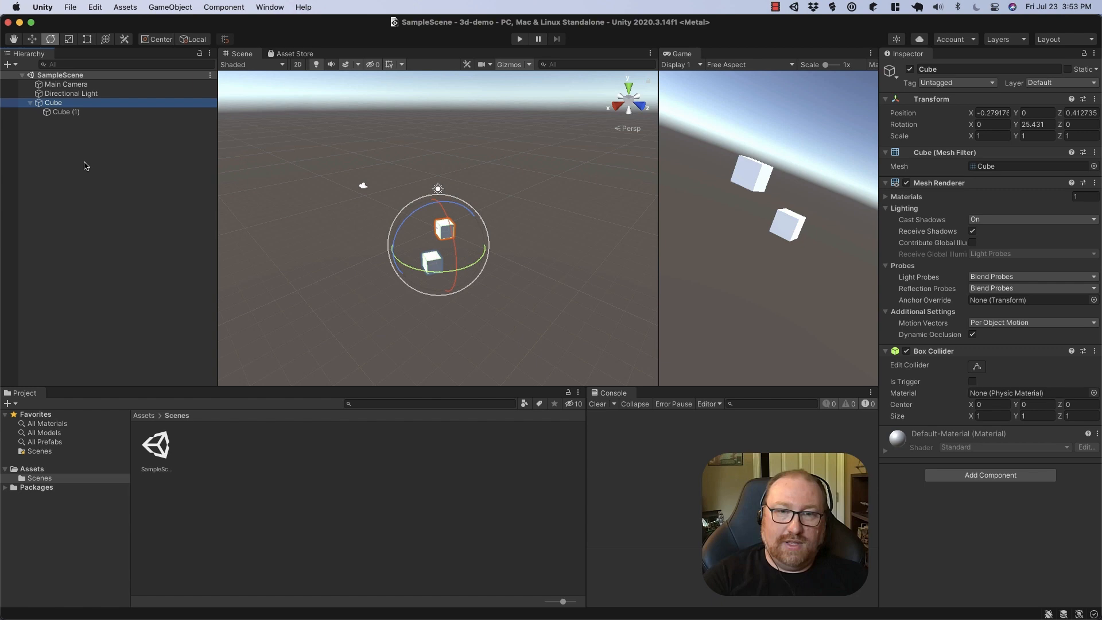
Try adjusting the Main Camera's Field of View, and return it to 60.
left_click(102, 85)
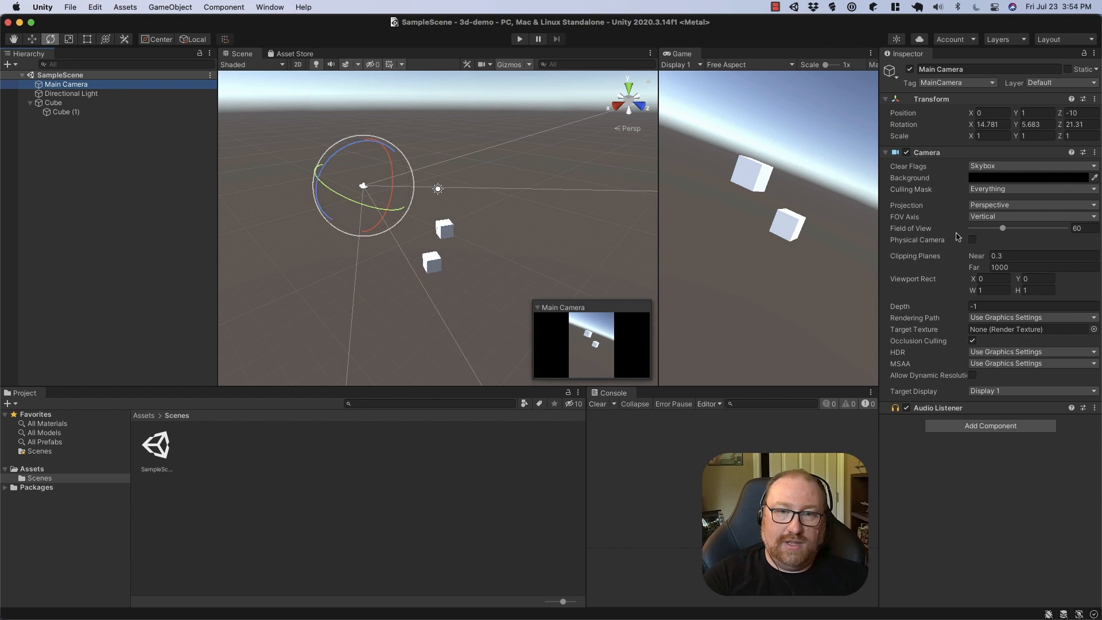
left_click(1003, 229)
mouse_move(1003, 231)
left_mouse_down()
mouse_move(1025, 231)
mouse_move(1002, 231)
left_mouse_up()
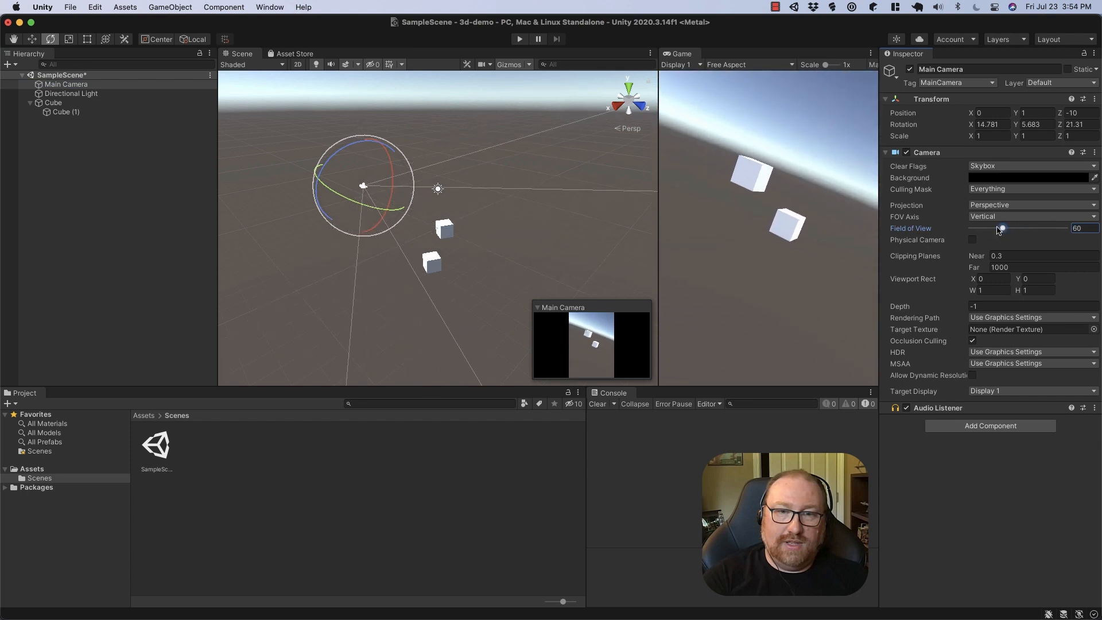
Reset the parent Cube's Transform, and expand the Mesh Renderer's materials to inspect the assigned Default-Material.
left_click(65, 102)
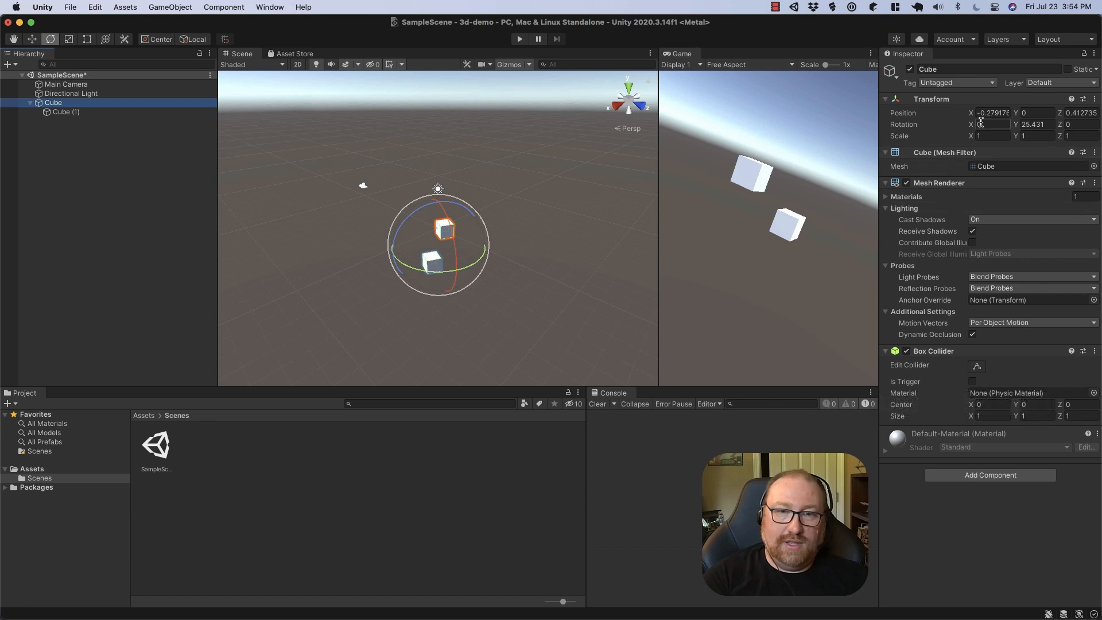
left_click(1095, 99)
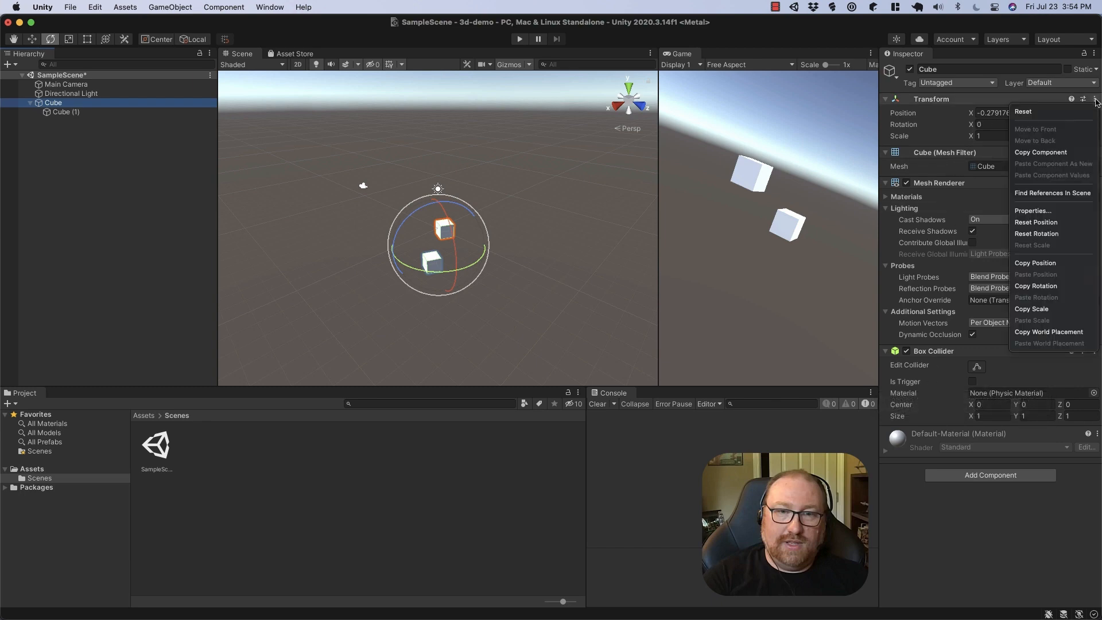
left_click(1095, 110)
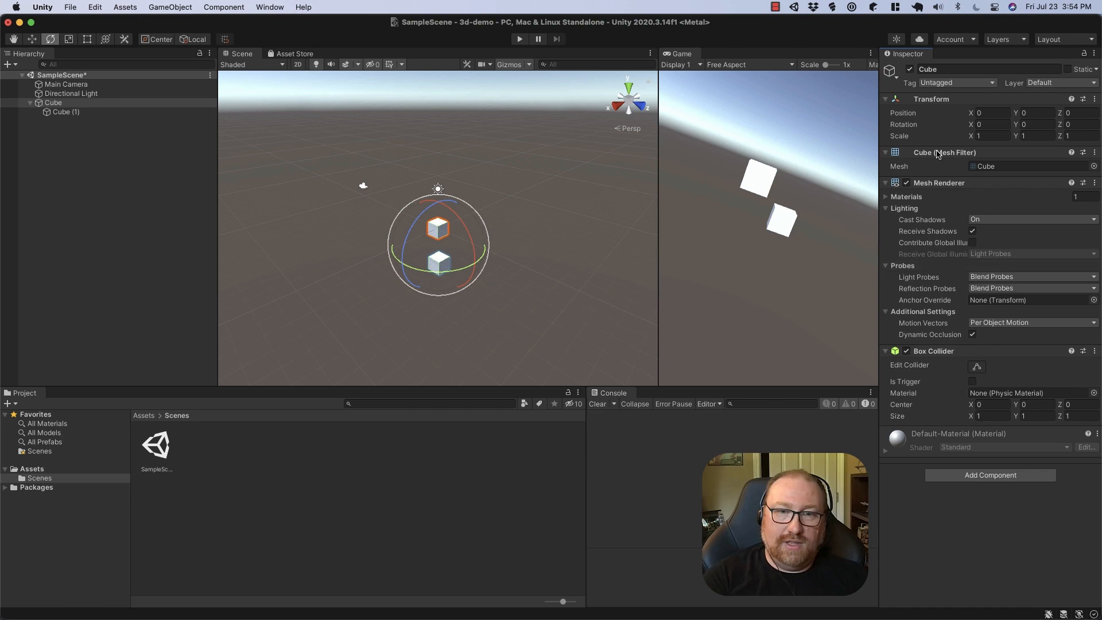
left_click(888, 197)
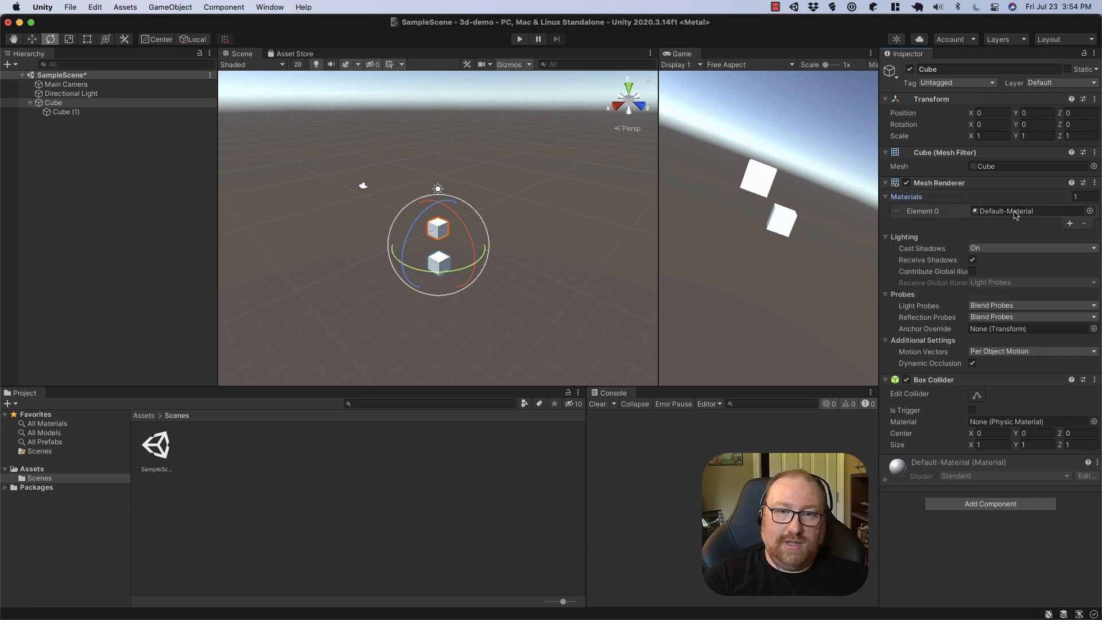
left_click(989, 212)
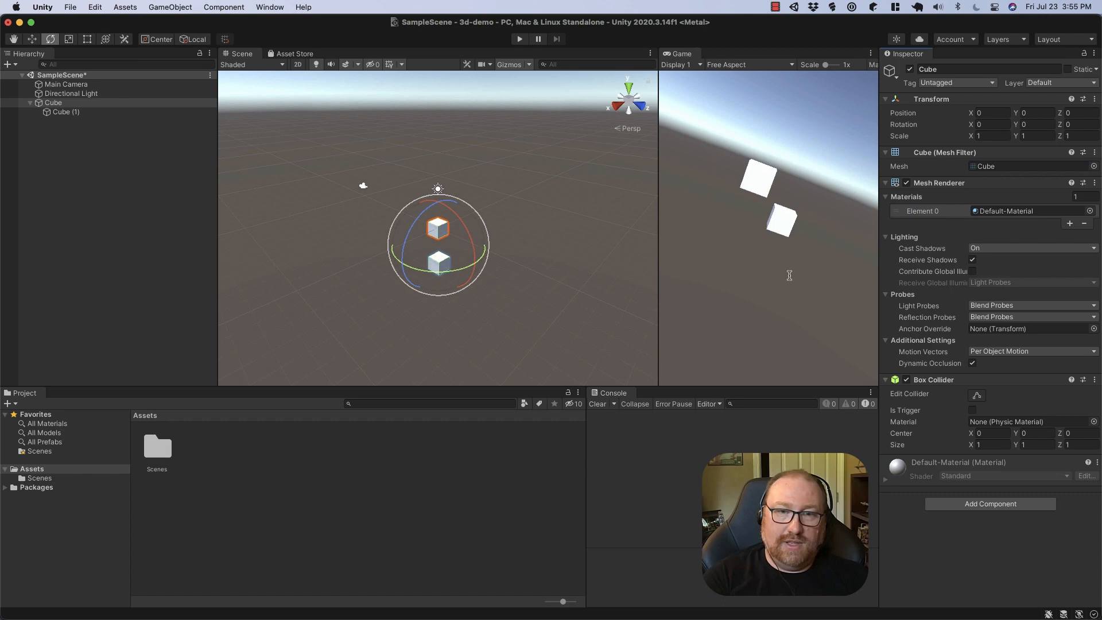
Create a new material named Red in the Assets folder.
left_click(208, 447)
right_click(227, 455)
mouse_move(287, 293)
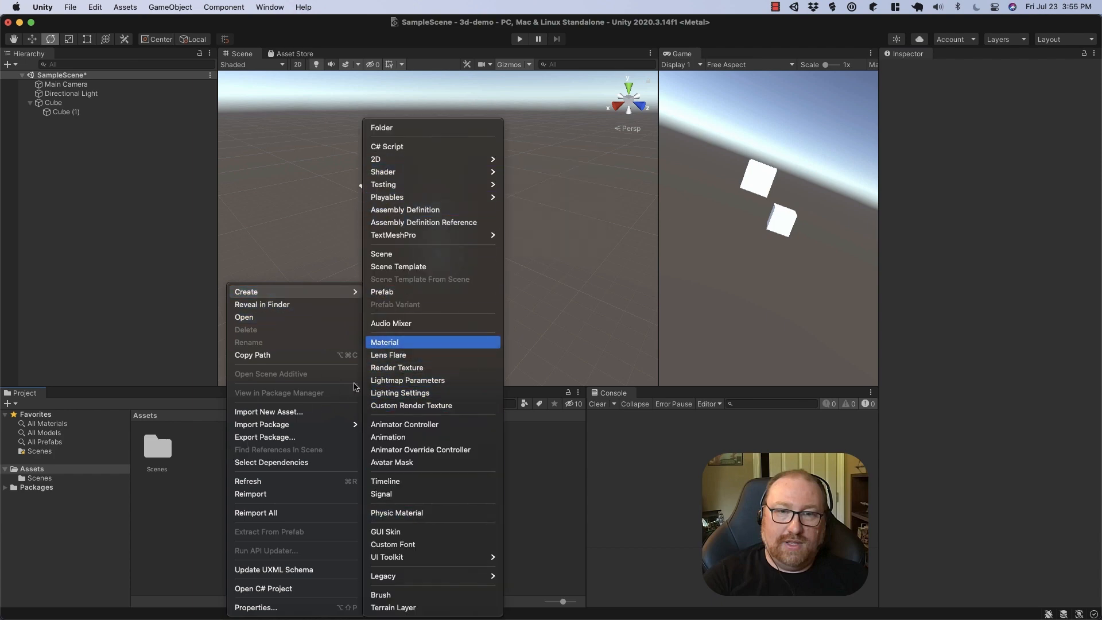
left_click(390, 343)
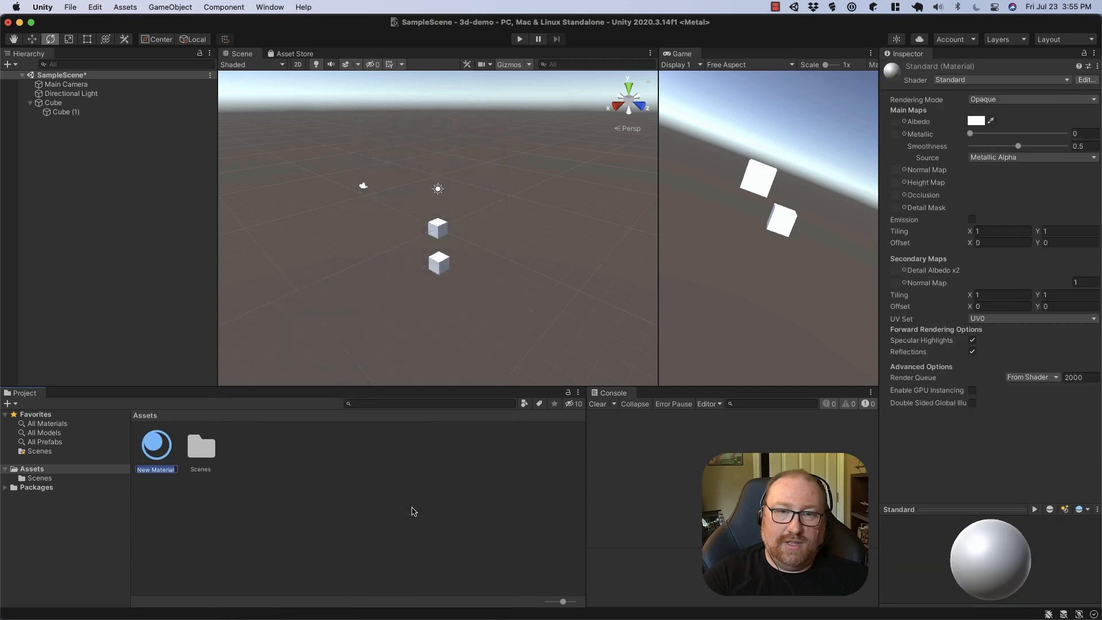
type("Red")
key("Return")
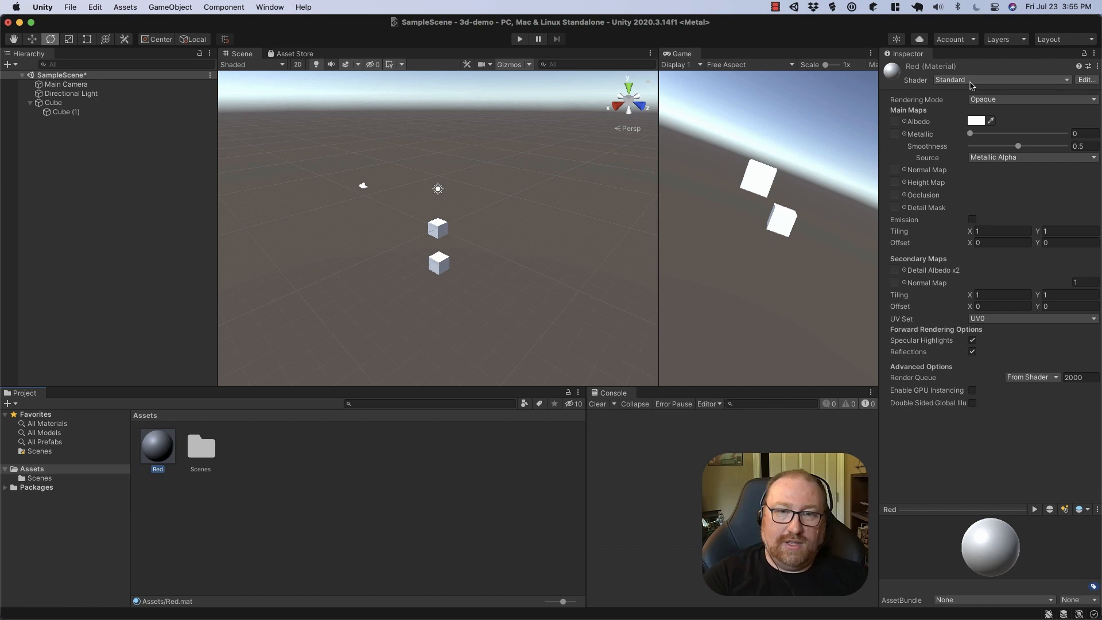
Examine the shader types available for the Red material, keeping Standard selected.
left_click(1005, 84)
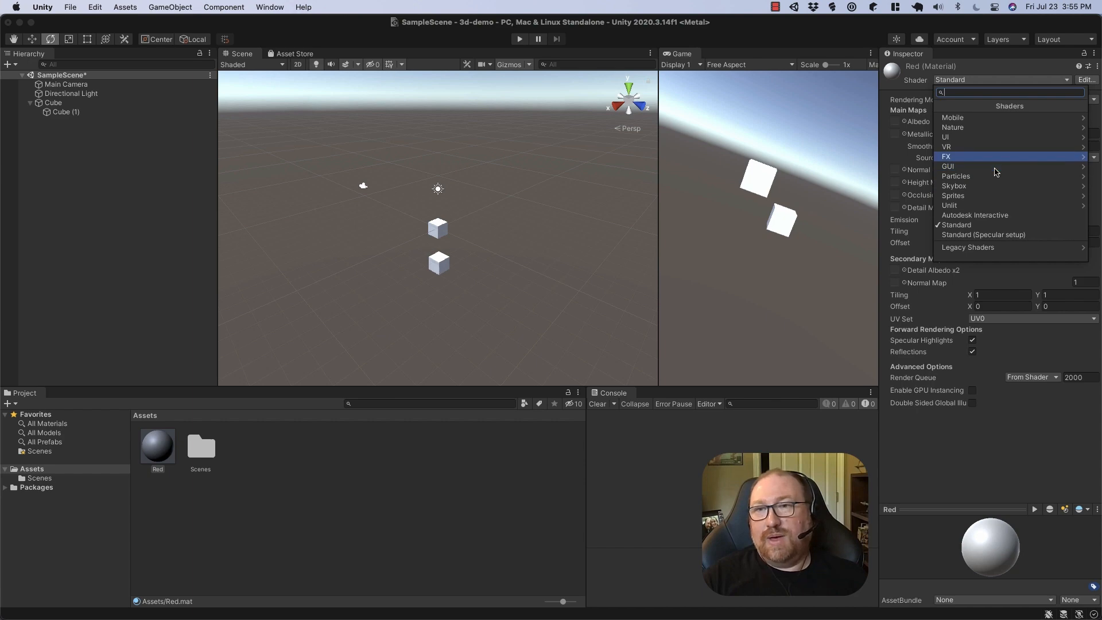
key("Up")
key("Up")
key("Up")
key("Up")
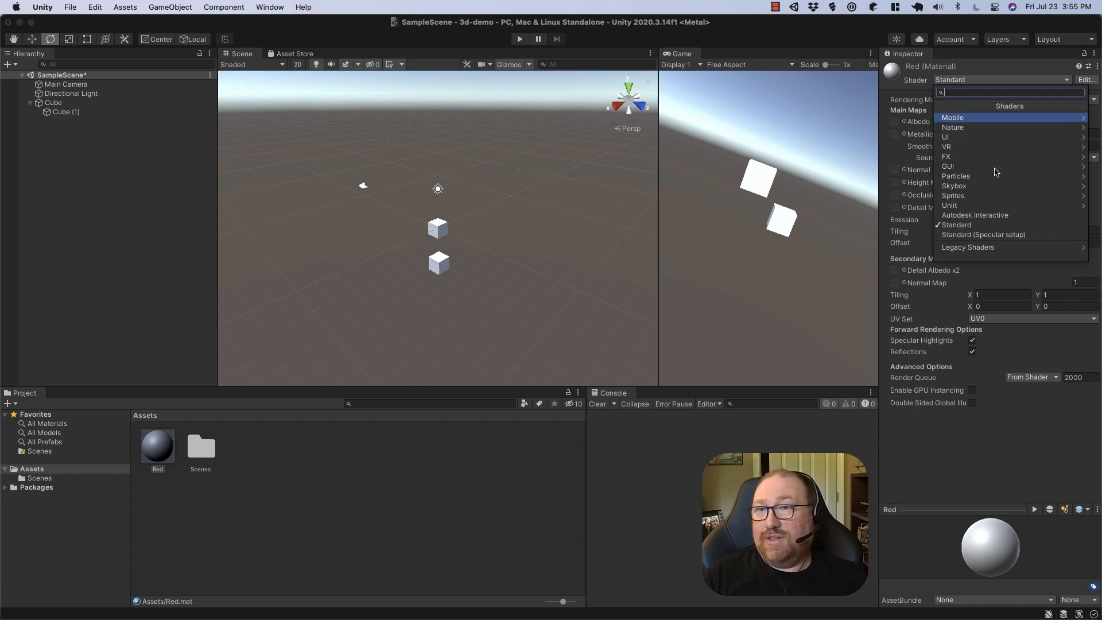
left_click(1003, 226)
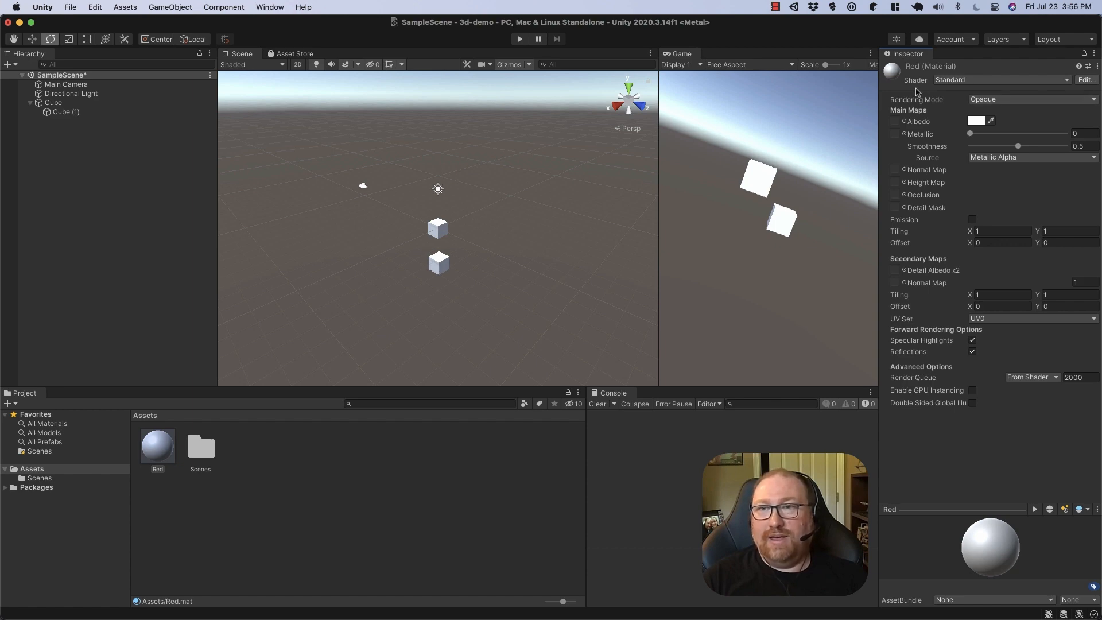
Set the Red material's Albedo colour to blue, hexadecimal 0300FF.
left_click(976, 121)
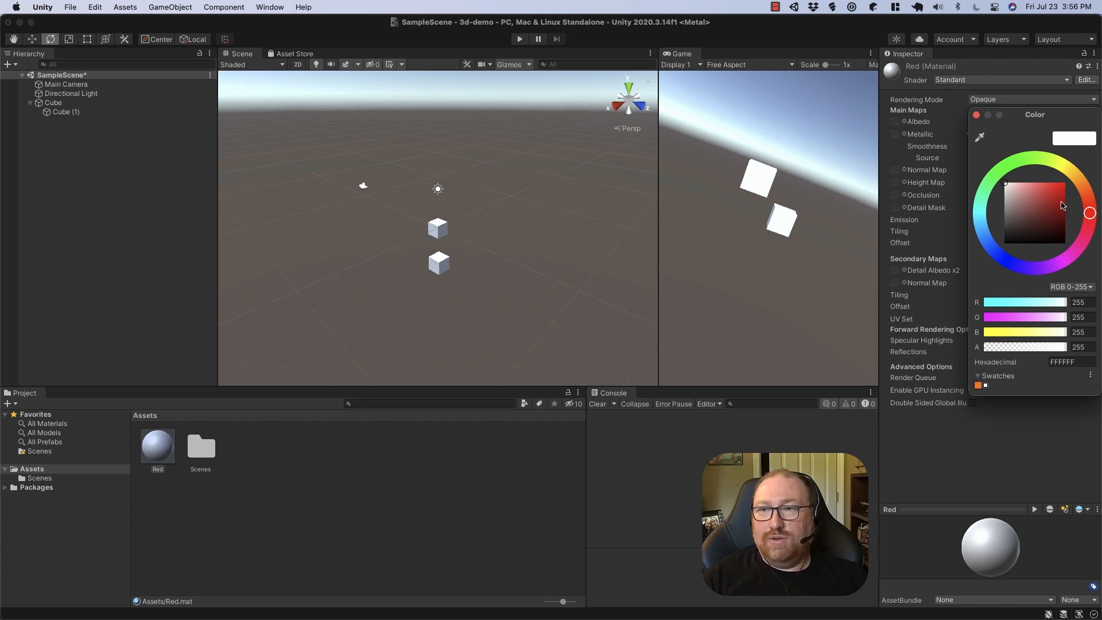
mouse_move(1062, 204)
left_mouse_down()
mouse_move(1054, 215)
mouse_move(1073, 182)
left_mouse_up()
left_click(1009, 261)
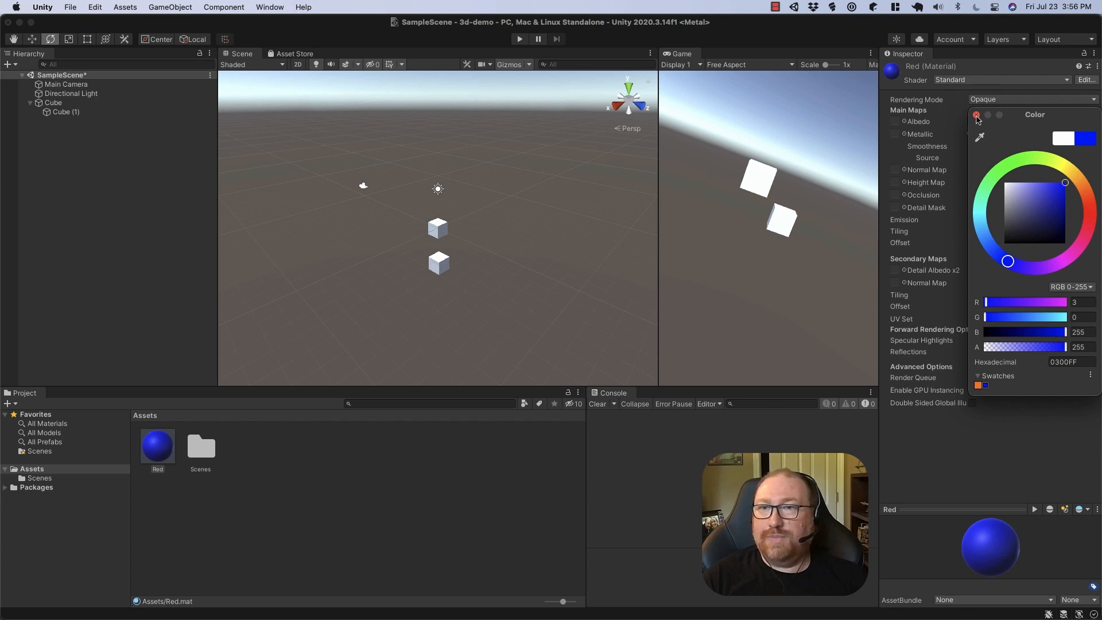
left_click(977, 116)
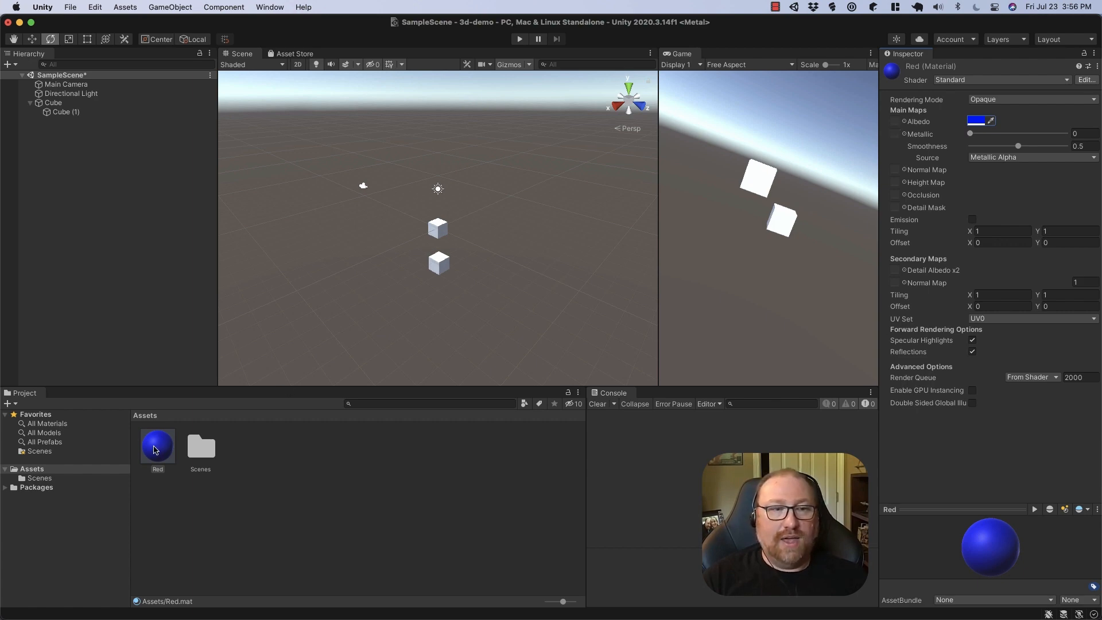
Apply the blue-coloured material to the parent Cube in the scene, and rename the material Blue.
left_click_drag(155, 449, 436, 233)
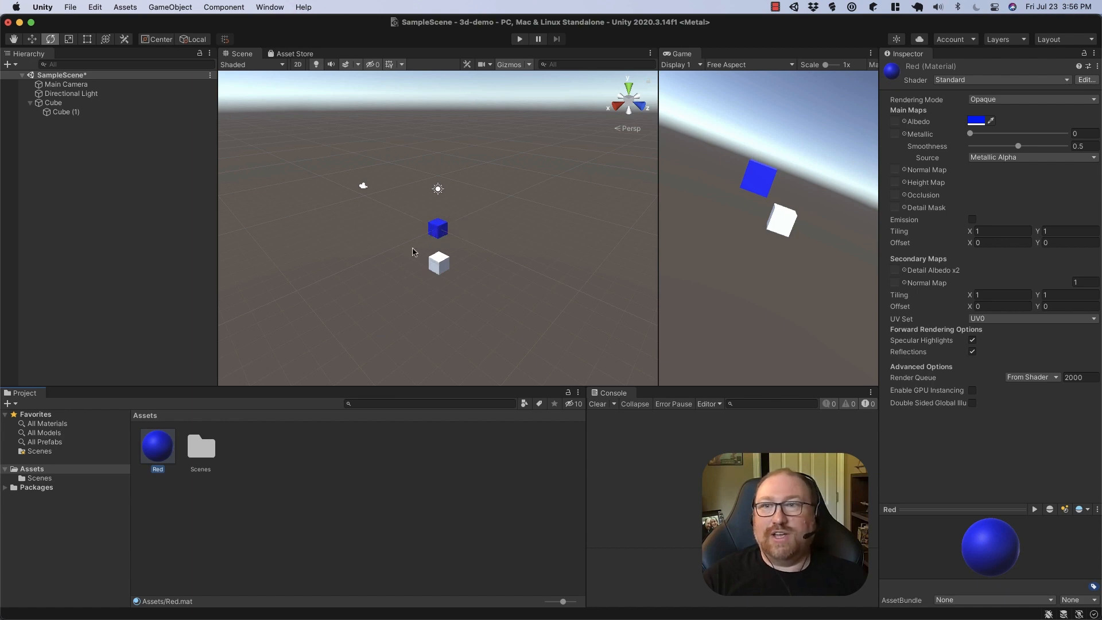
key("Return")
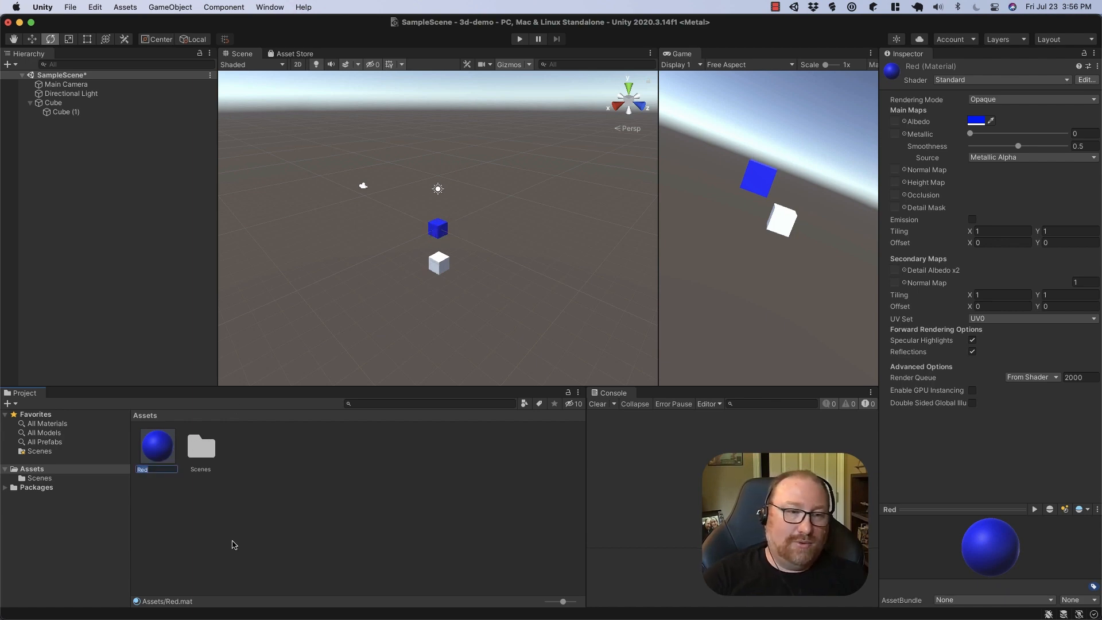
type("Blue")
key("Return")
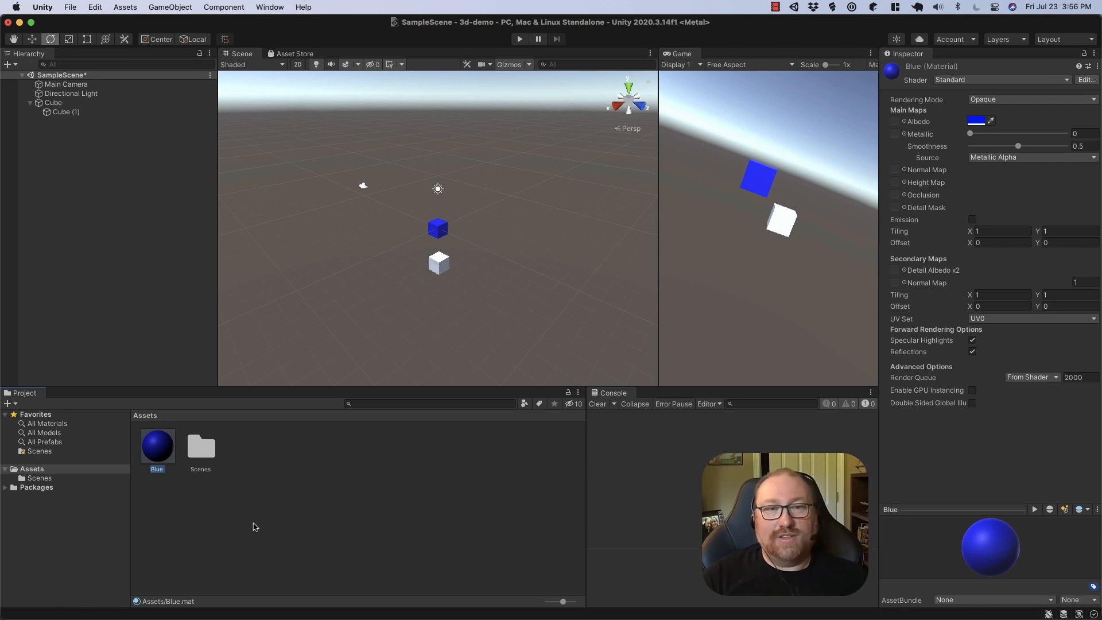
left_click(328, 465)
Inspect the parent Cube's Blue material settings and the material assigned in its Mesh Renderer.
left_click(92, 104)
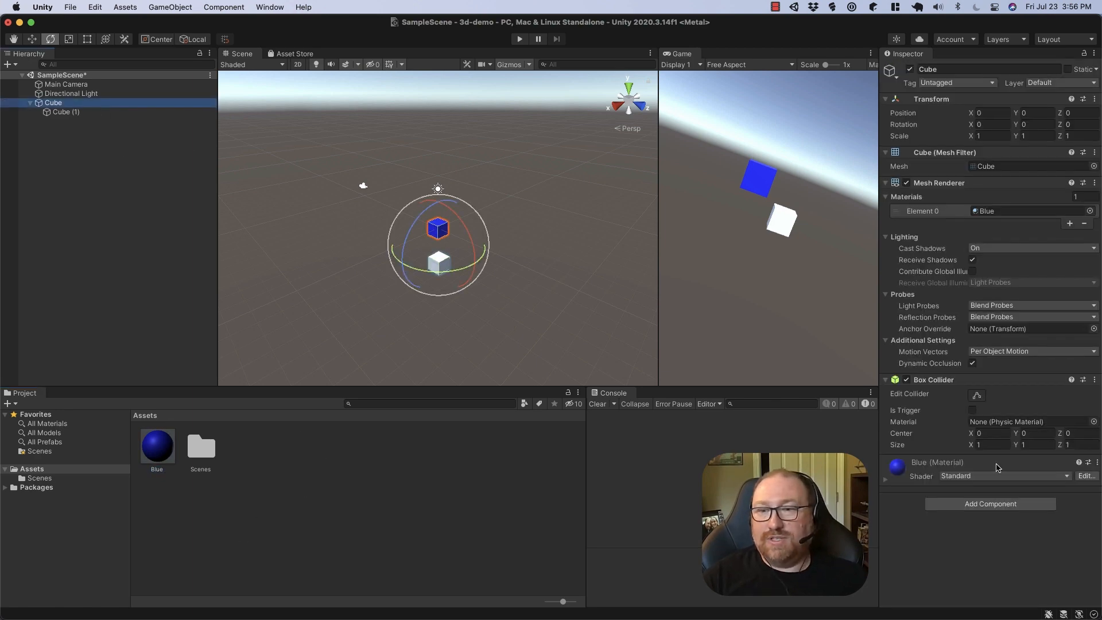
left_click(886, 479)
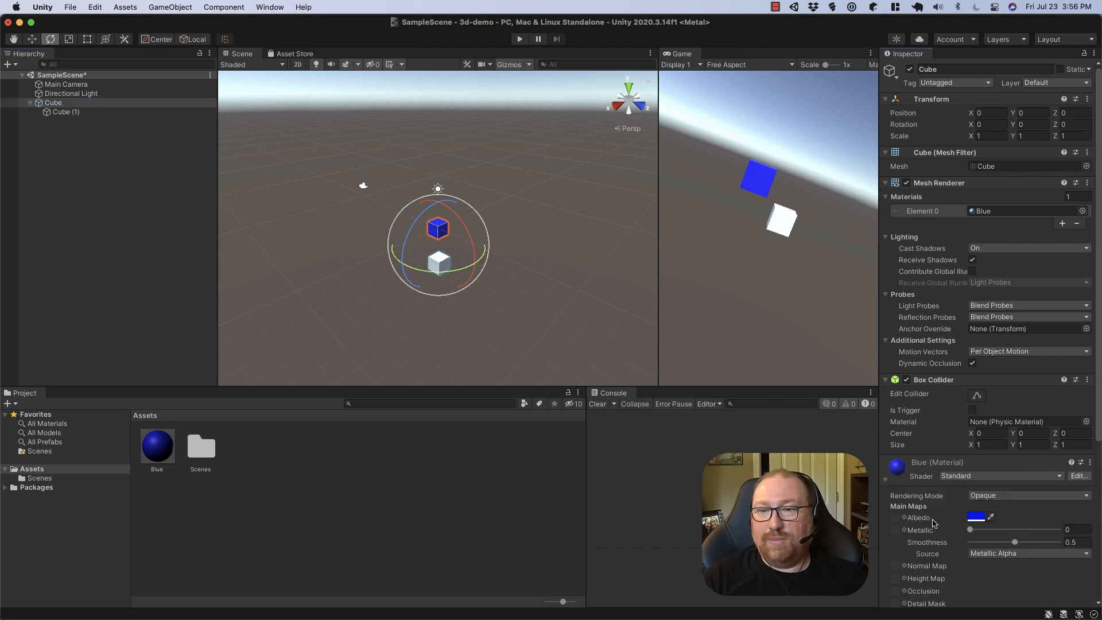
scroll(933, 523, "down", 5)
scroll(1021, 501, "up", 5)
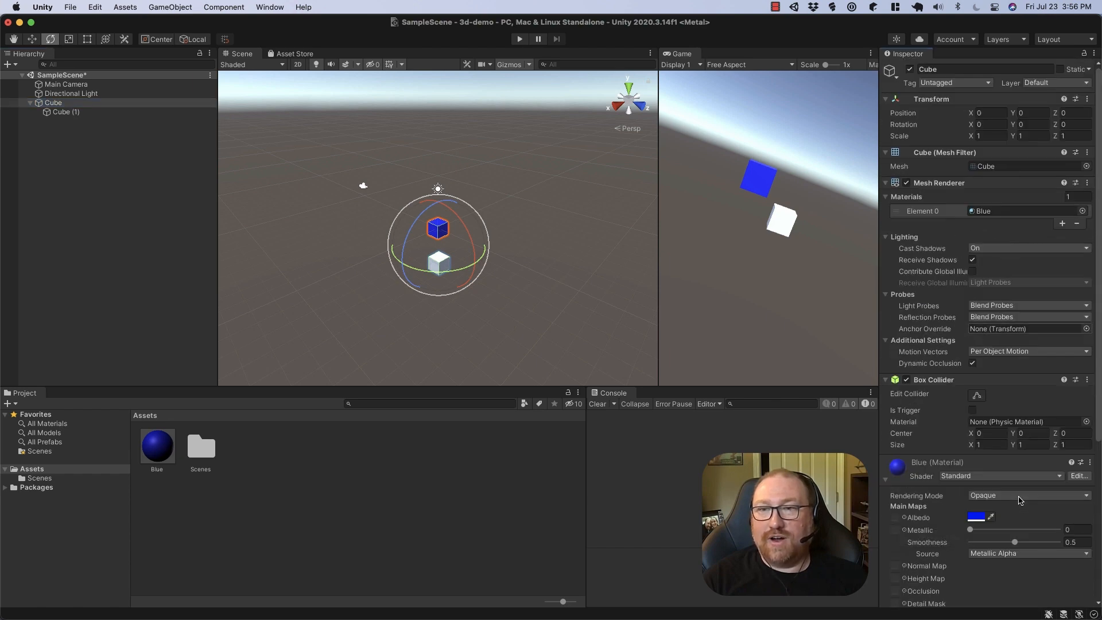
left_click(886, 480)
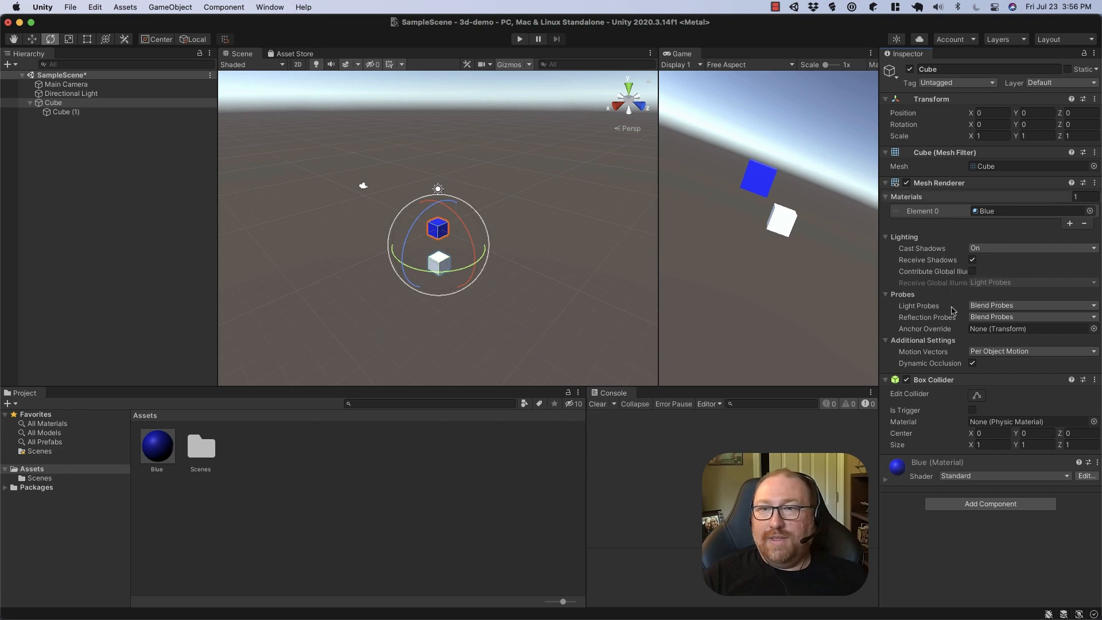
left_click(989, 213)
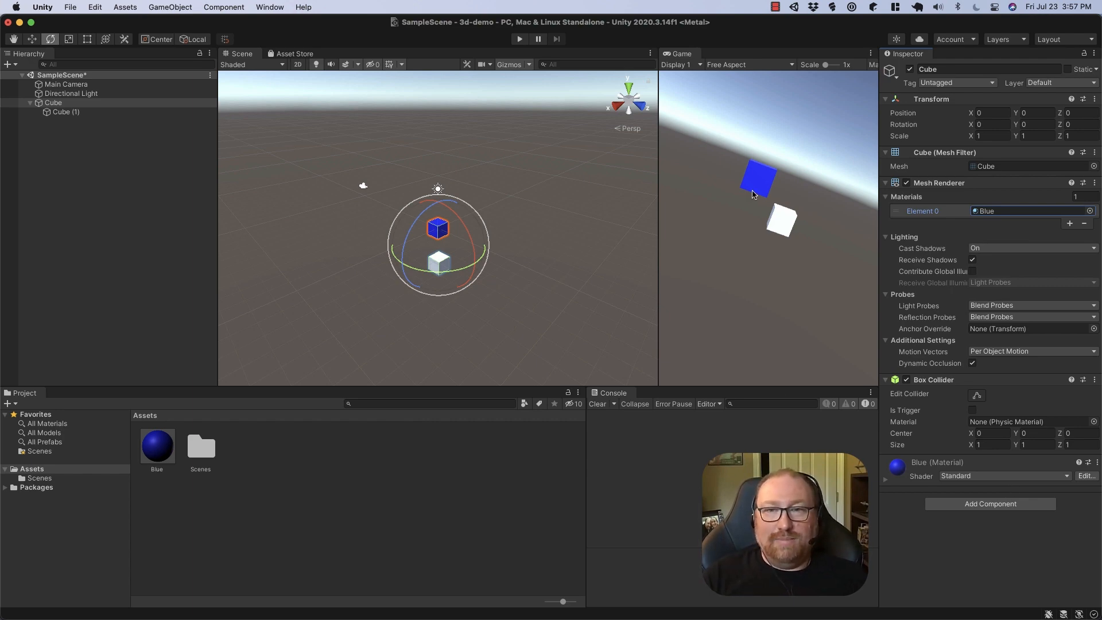
Rotate the Directional Light to about X 35, Y -9, Z 16, save the scene, and clear the selection.
left_click_drag(574, 214, 745, 224, "alt")
scroll(745, 224, "down", 5, "alt")
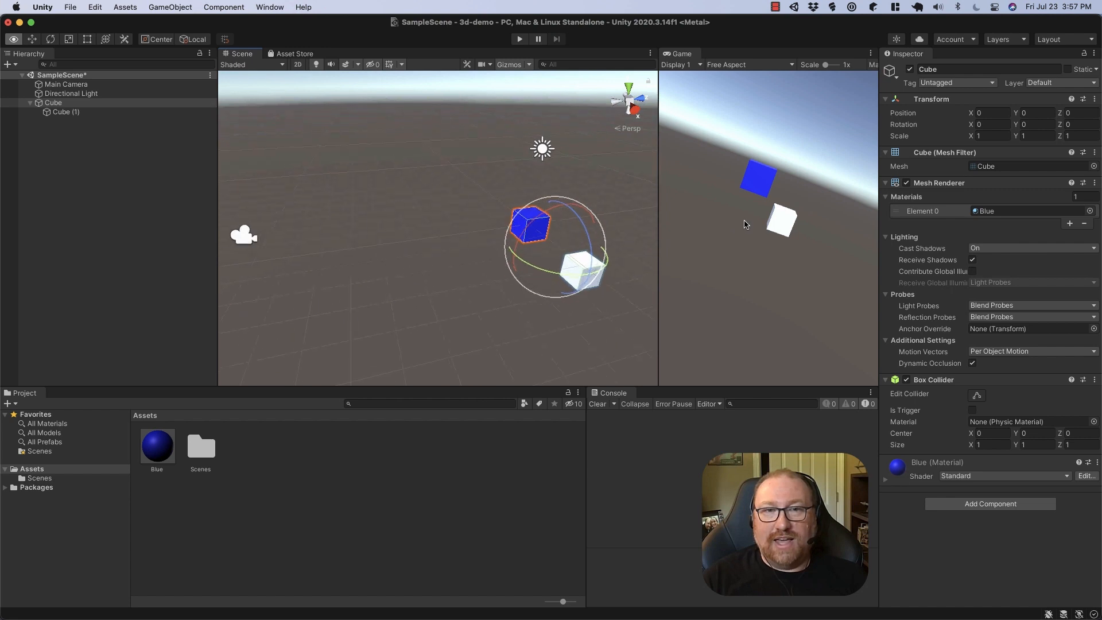
left_click(120, 94)
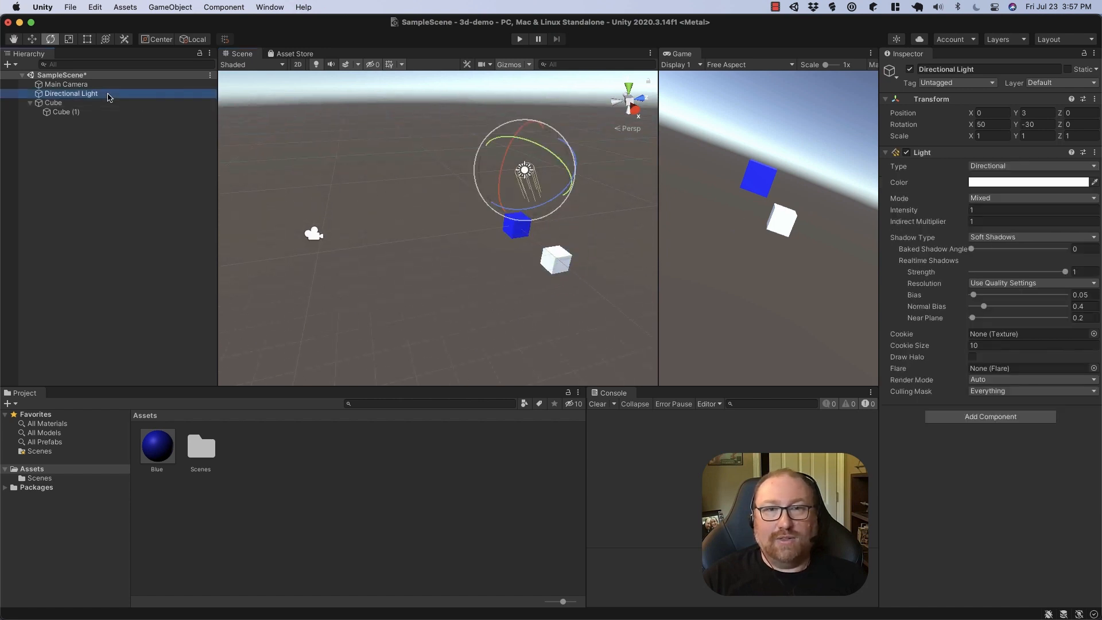
mouse_move(493, 143)
left_mouse_down()
mouse_move(615, 180)
mouse_move(710, 237)
mouse_move(394, 103)
mouse_move(600, 198)
mouse_move(500, 198)
mouse_move(623, 127)
mouse_move(523, 180)
left_mouse_up()
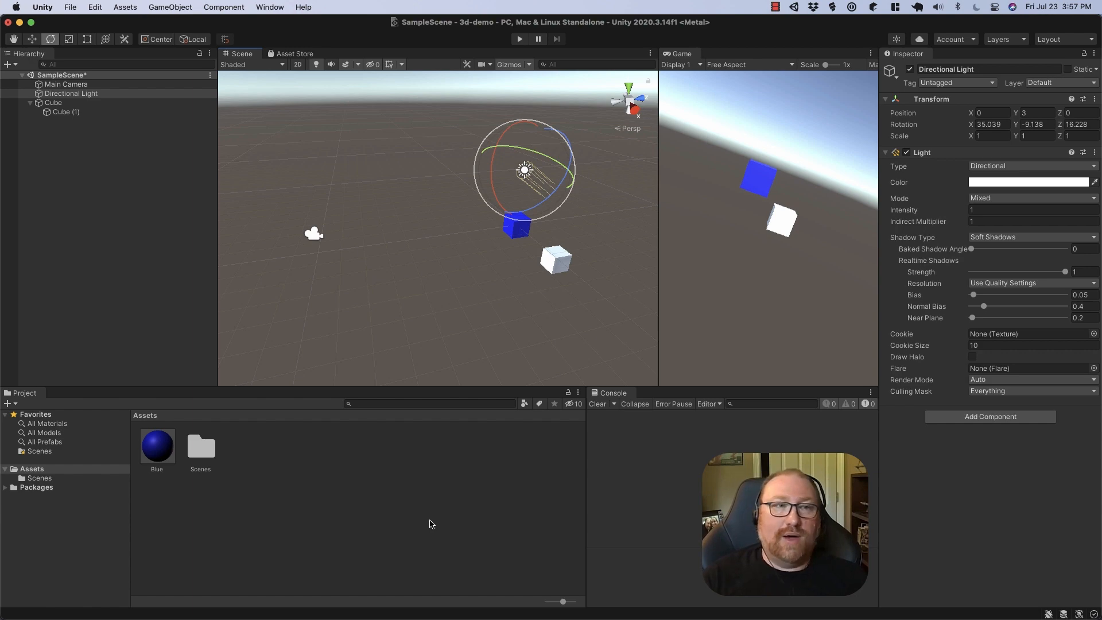
left_click(182, 238)
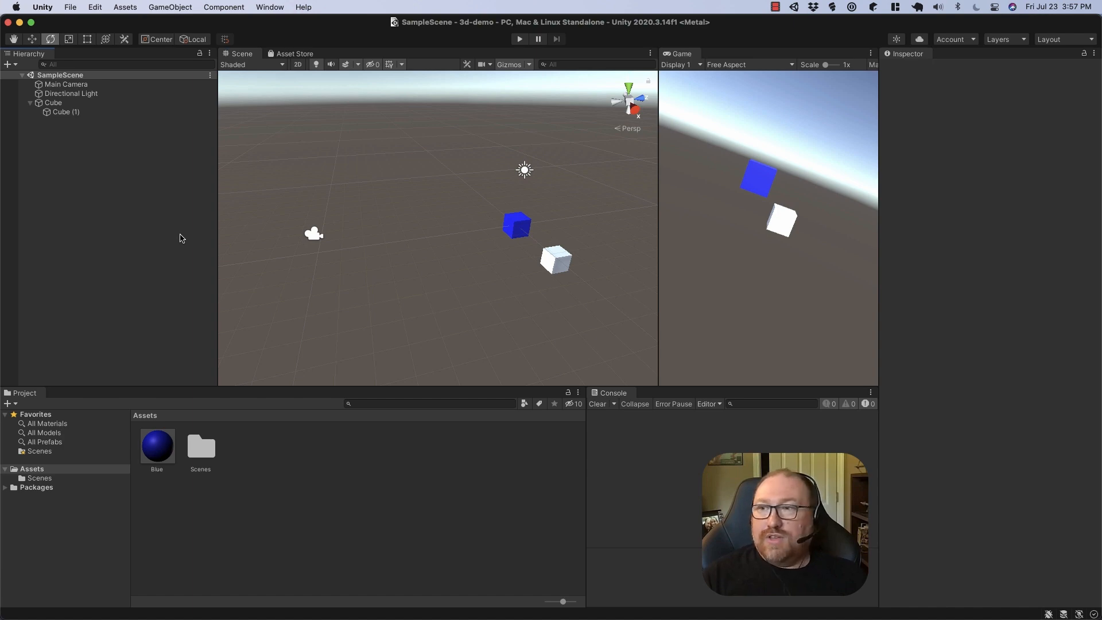
Review the components of the Main Camera, the Directional Light and the parent Cube.
left_click(106, 85)
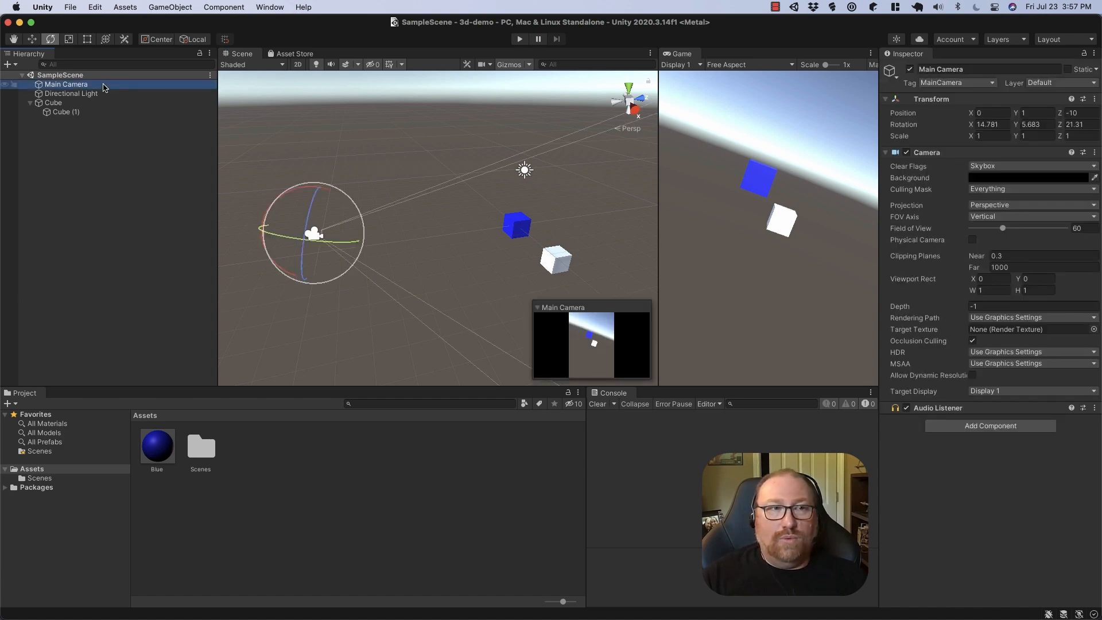
left_click(104, 94)
left_click(104, 102)
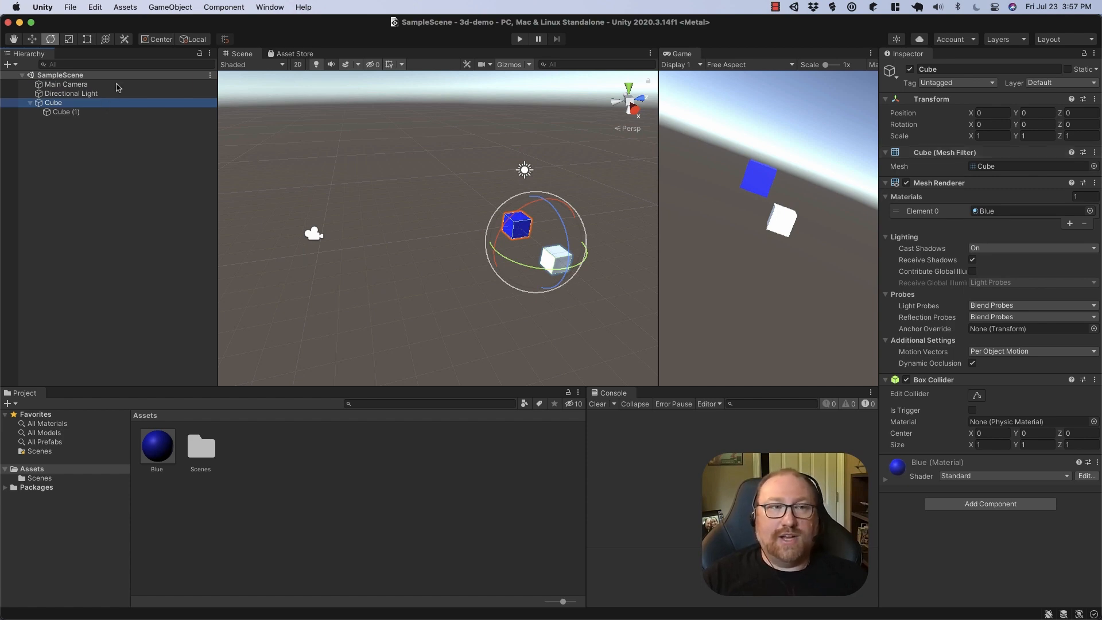
Look through the object types that can be created, and add an empty GameObject with its default name to the scene.
left_click(177, 8)
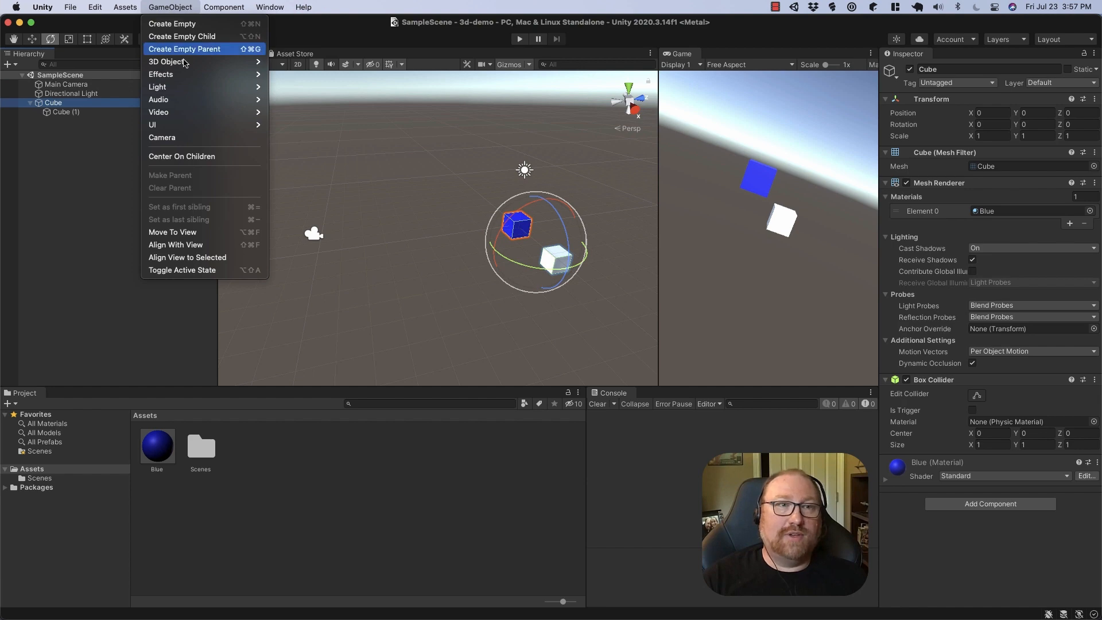
mouse_move(185, 62)
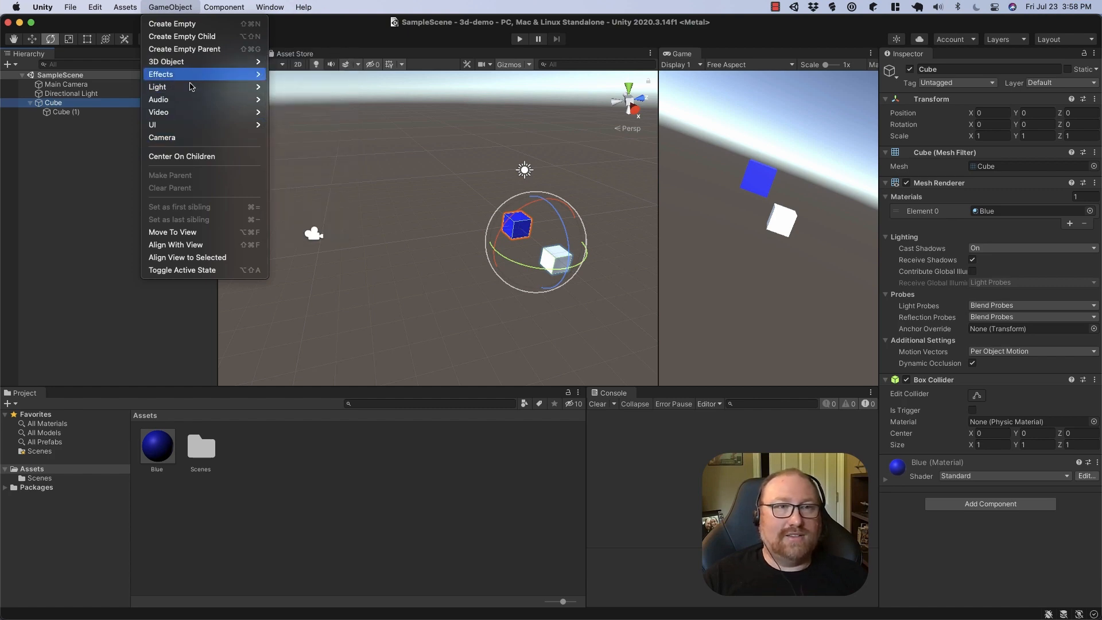
mouse_move(191, 86)
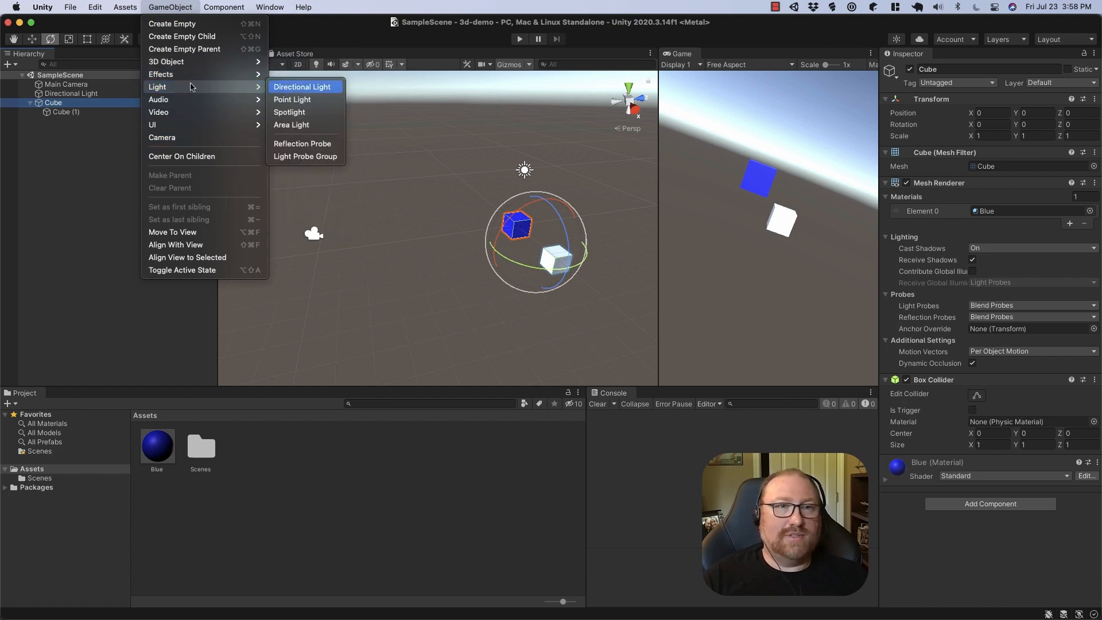
key("Down")
key("Down")
key("Down")
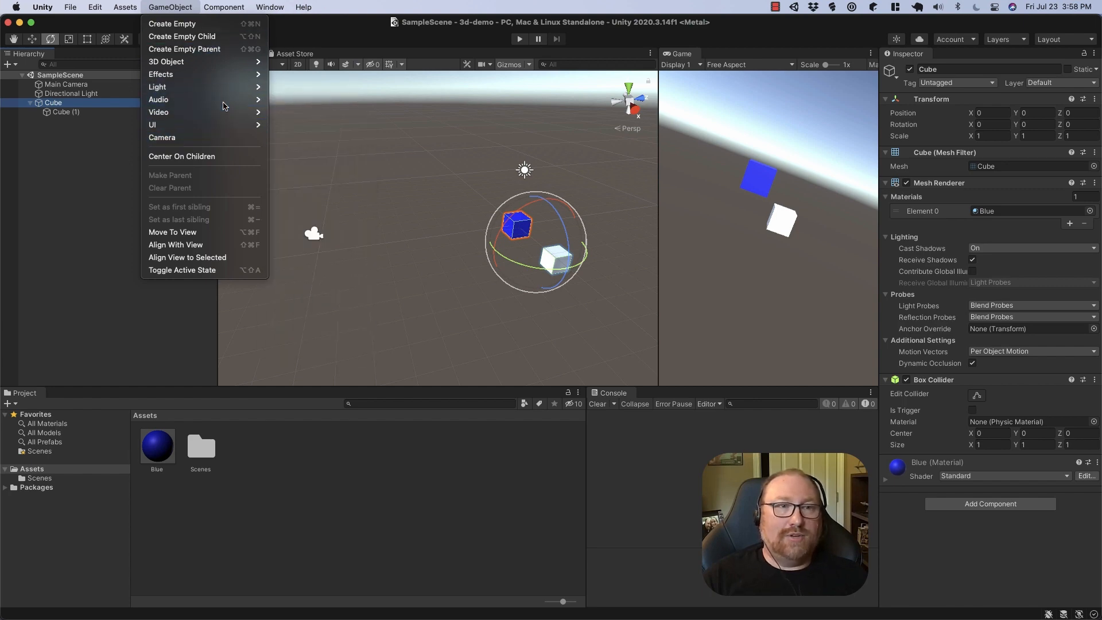
left_click(187, 27)
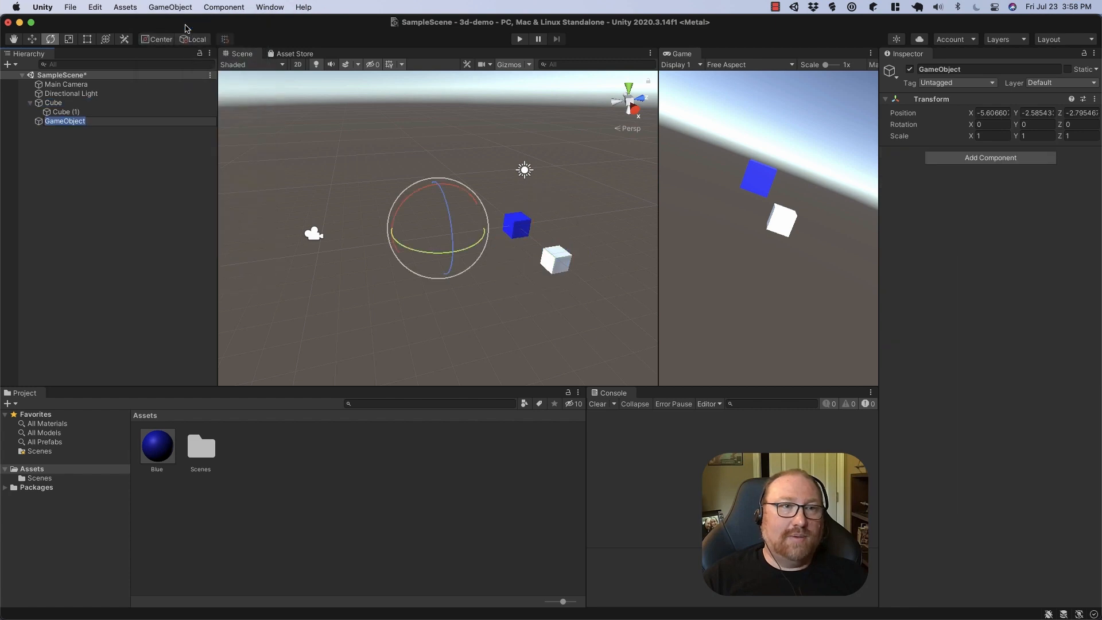
left_click(128, 158)
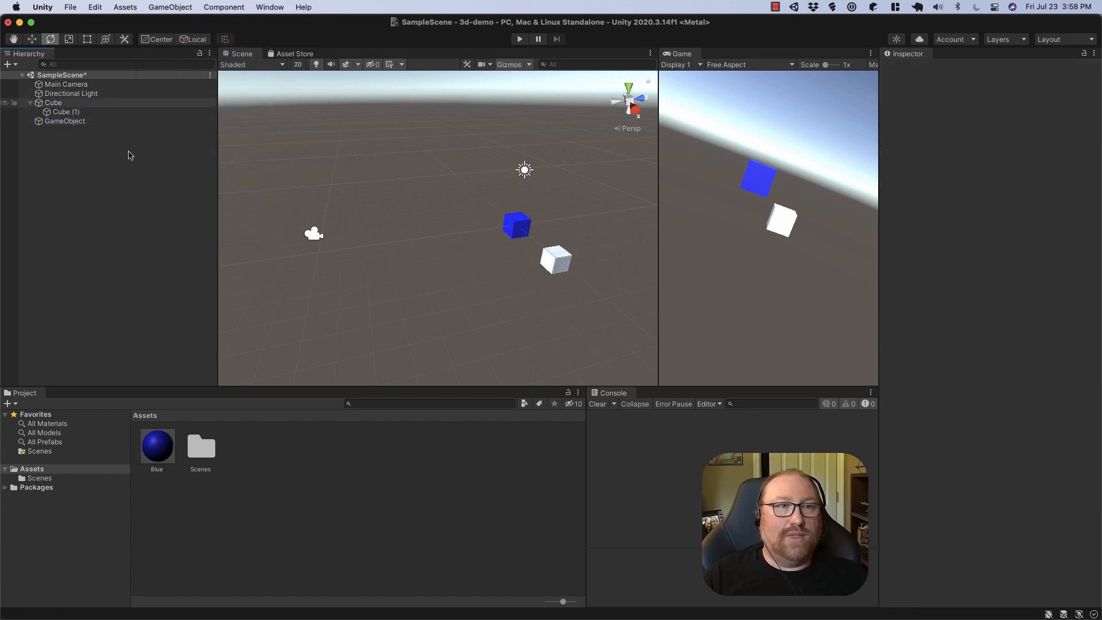
Compare the empty GameObject's components with those of the Main Camera, the child cube and the parent Cube.
left_click(134, 122)
left_click(113, 85)
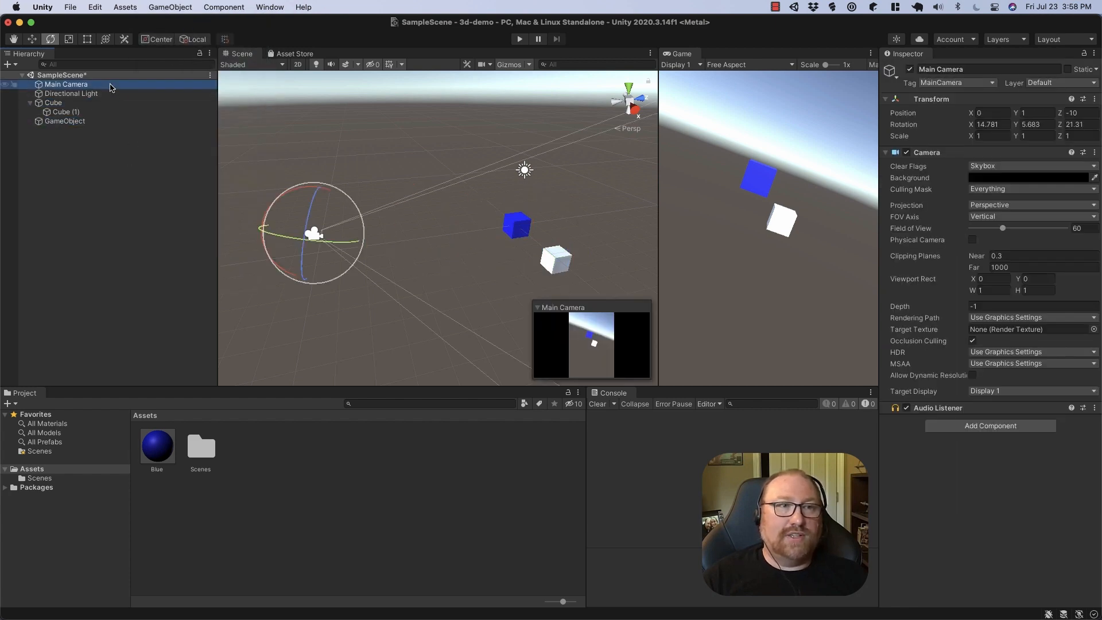
left_click(110, 112)
left_click(107, 104)
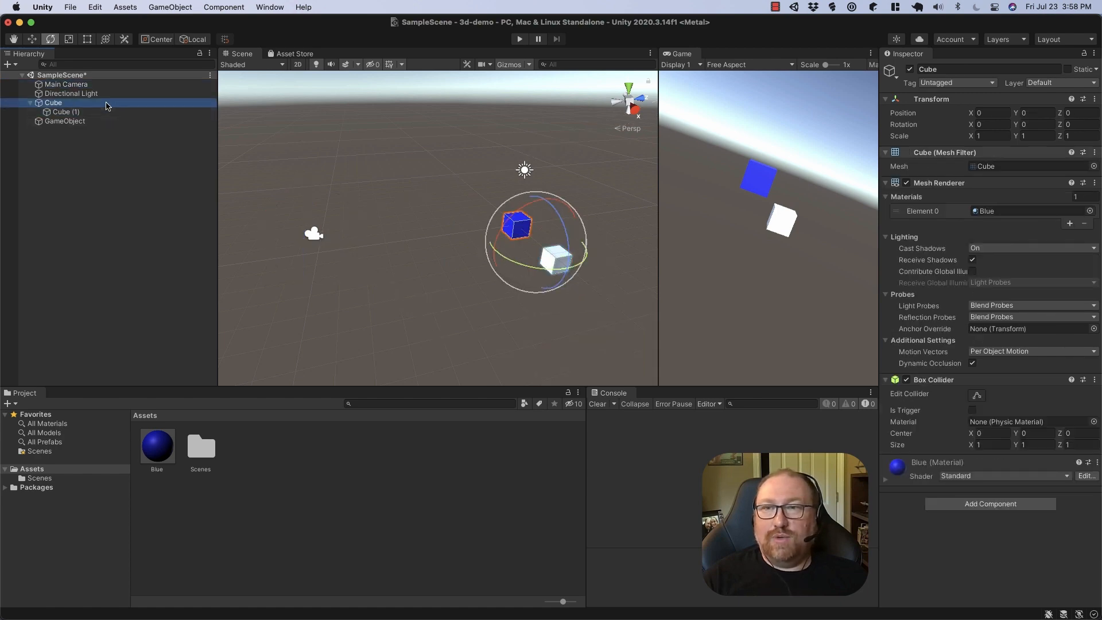
Open the component search for the empty GameObject.
left_click(74, 123)
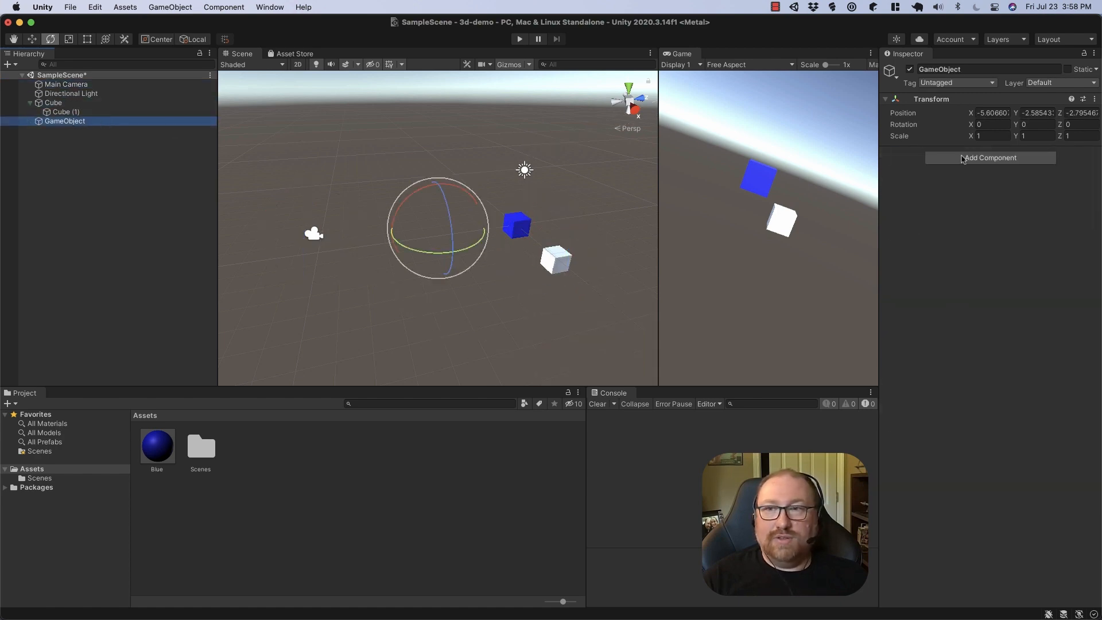
left_click(982, 159)
type("Cub")
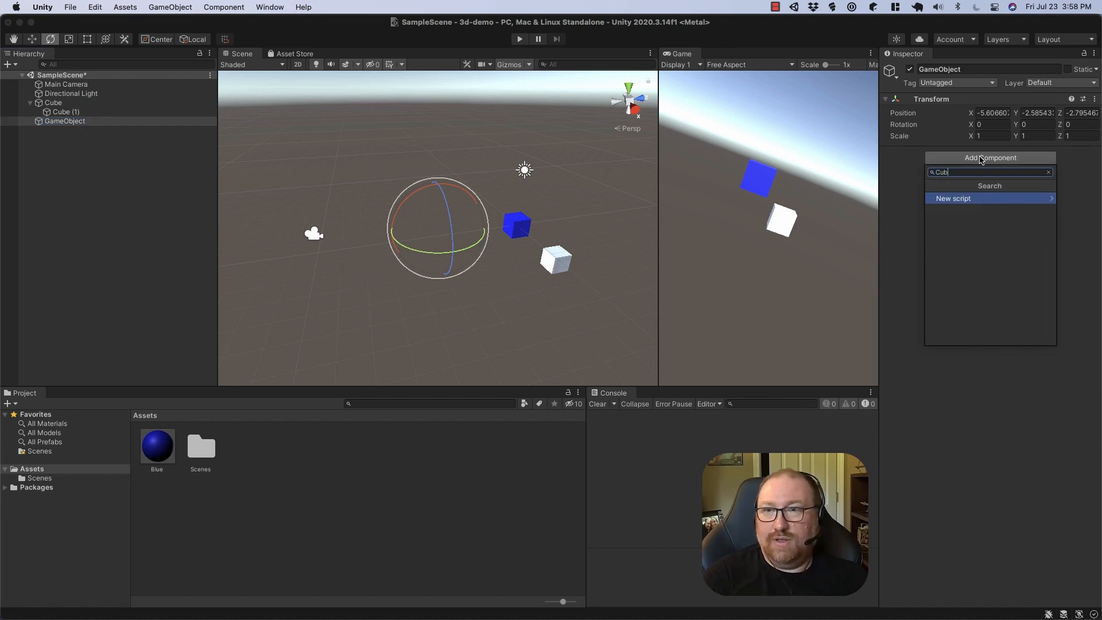
type("e")
key("BackSpace")
key("BackSpace")
key("BackSpace")
key("BackSpace")
Search the components for "Mes" and add a Mesh Filter to the empty GameObject.
type("Mes")
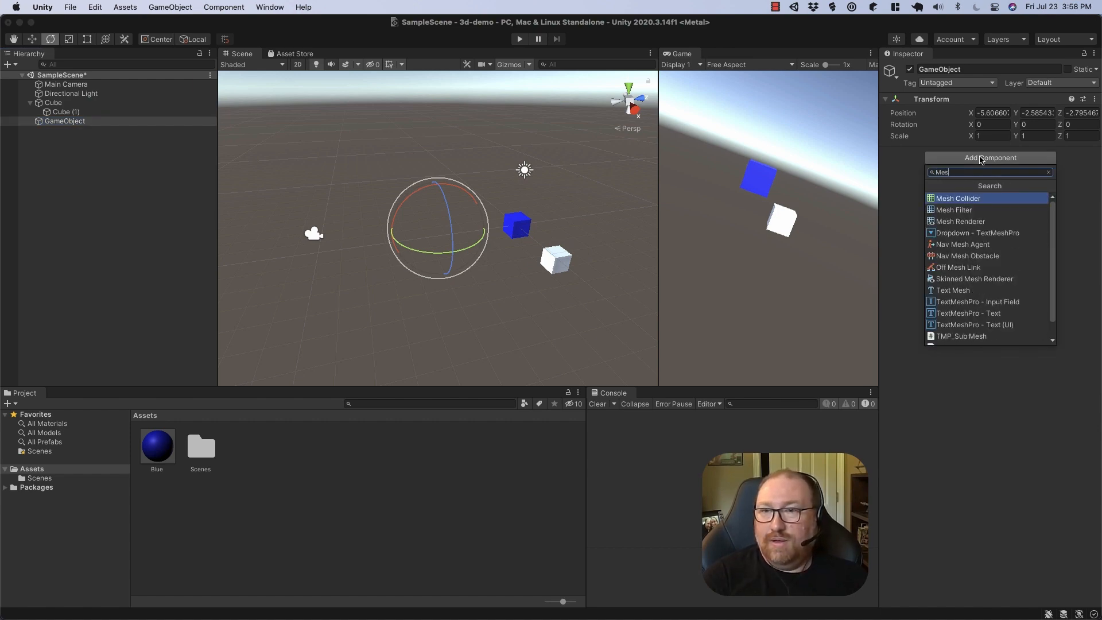
key("Down")
key("Return")
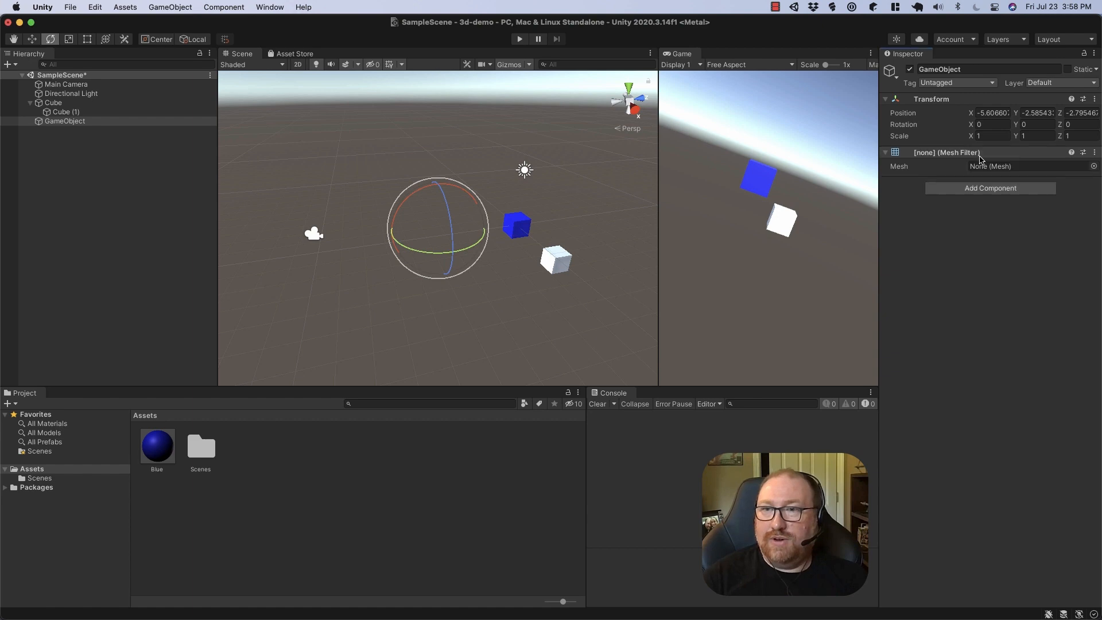
Assign the Cylinder mesh to the empty GameObject's Mesh Filter and add a Mesh Renderer component to it.
left_click(1094, 166)
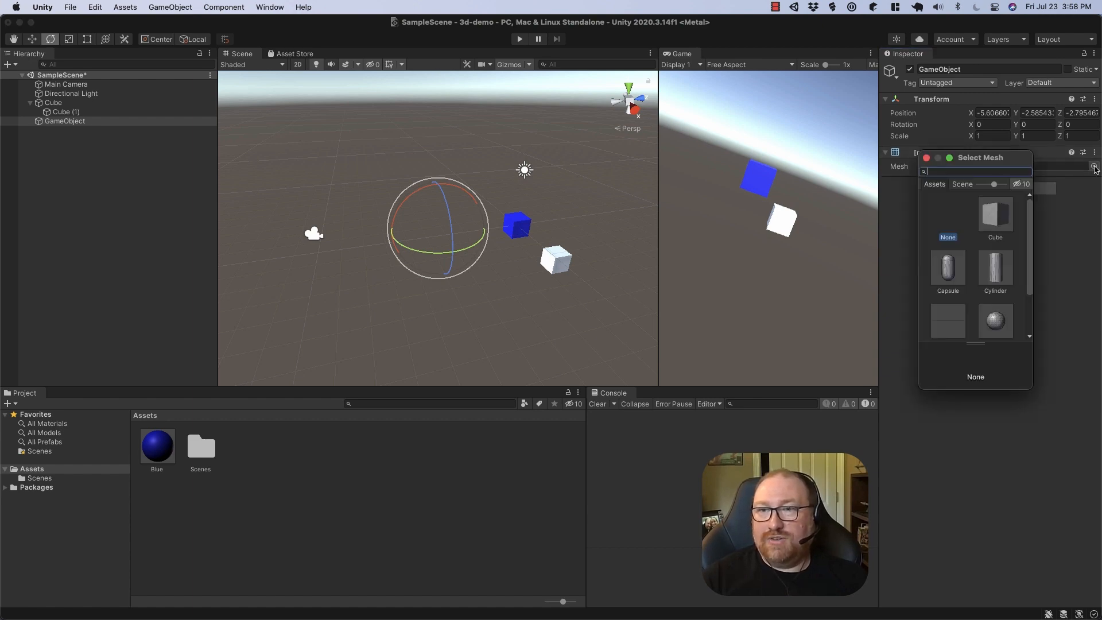
left_click(996, 270)
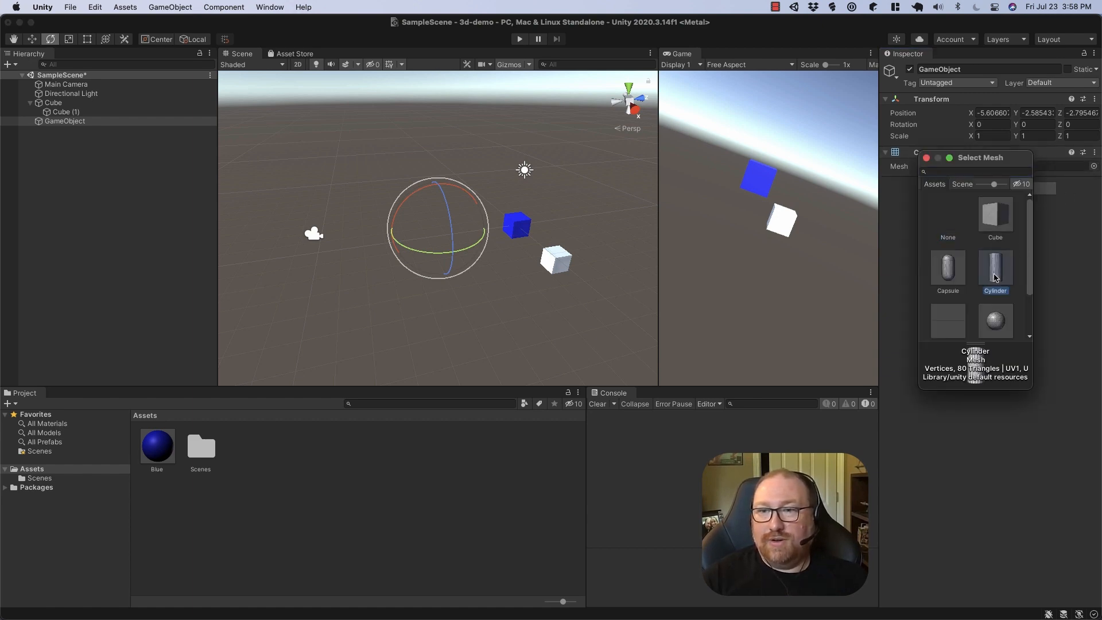
double_click(996, 269)
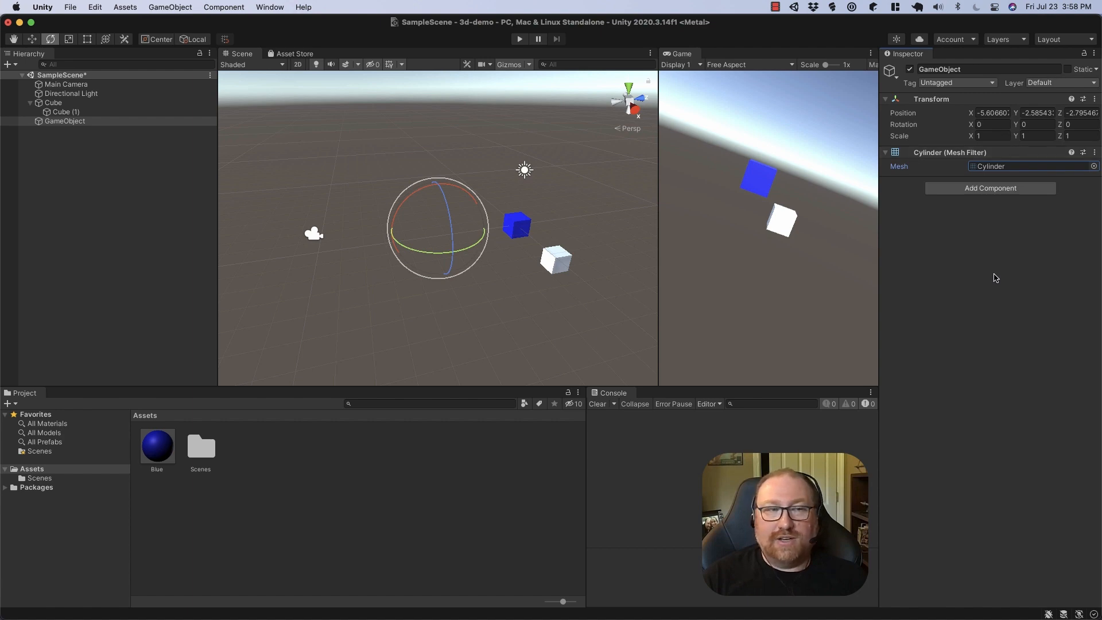
left_click(965, 191)
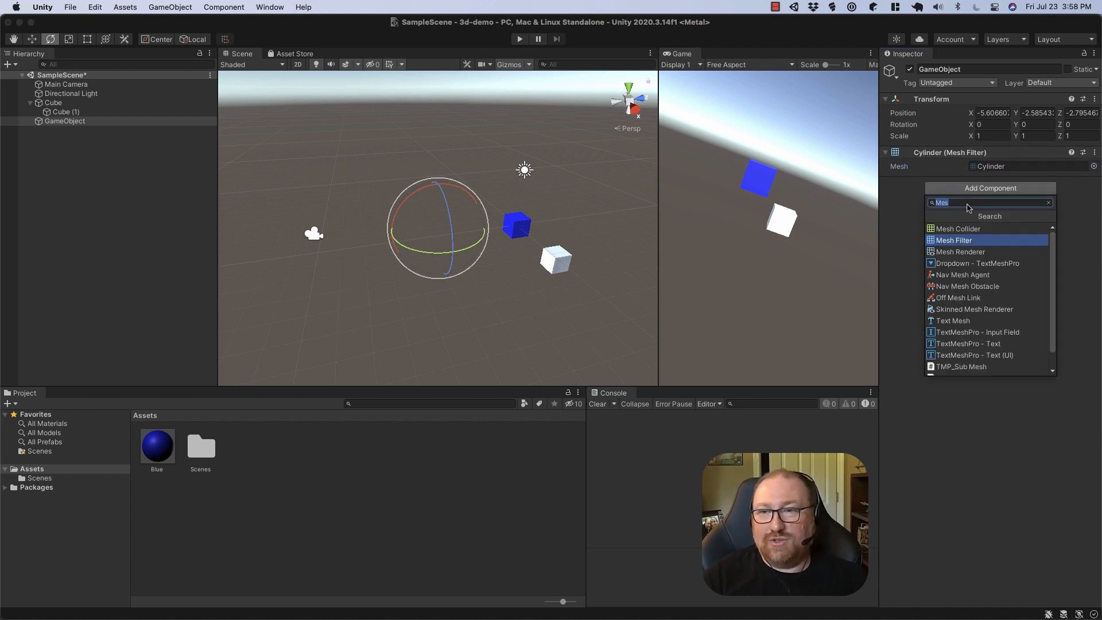
left_click(988, 252)
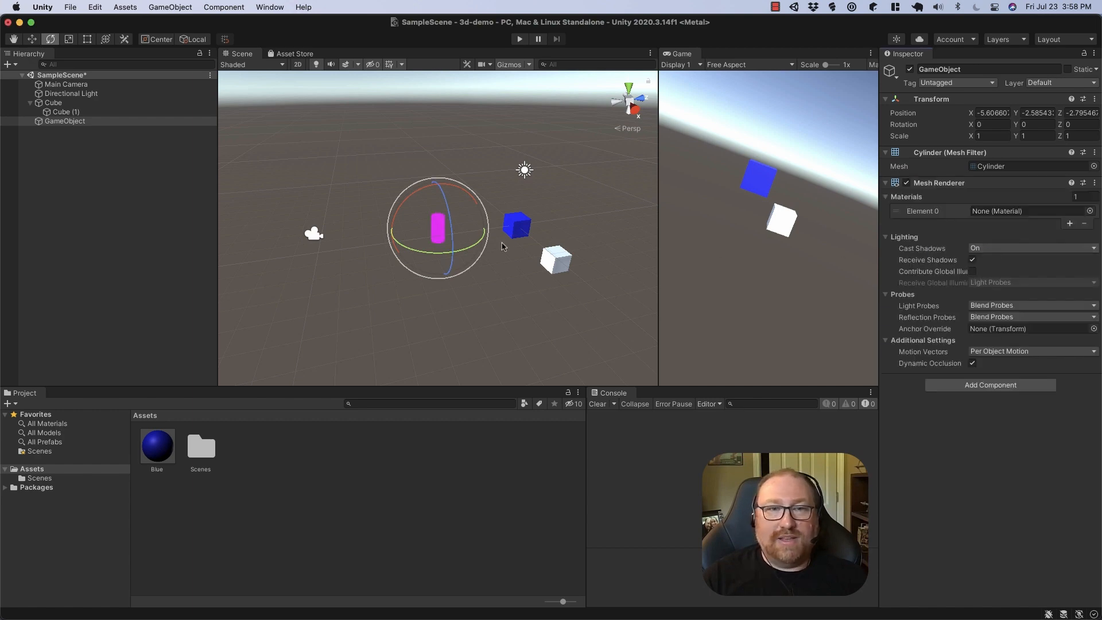
Apply the Blue material to the magenta cylinder in the scene and deselect it.
key("f")
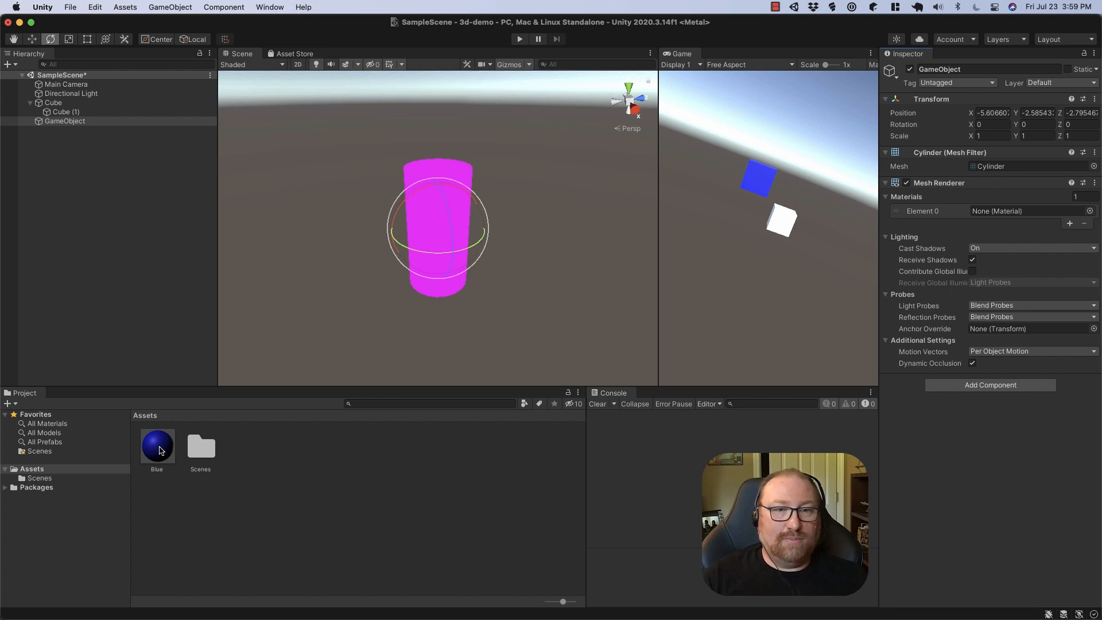
left_click_drag(160, 450, 424, 222)
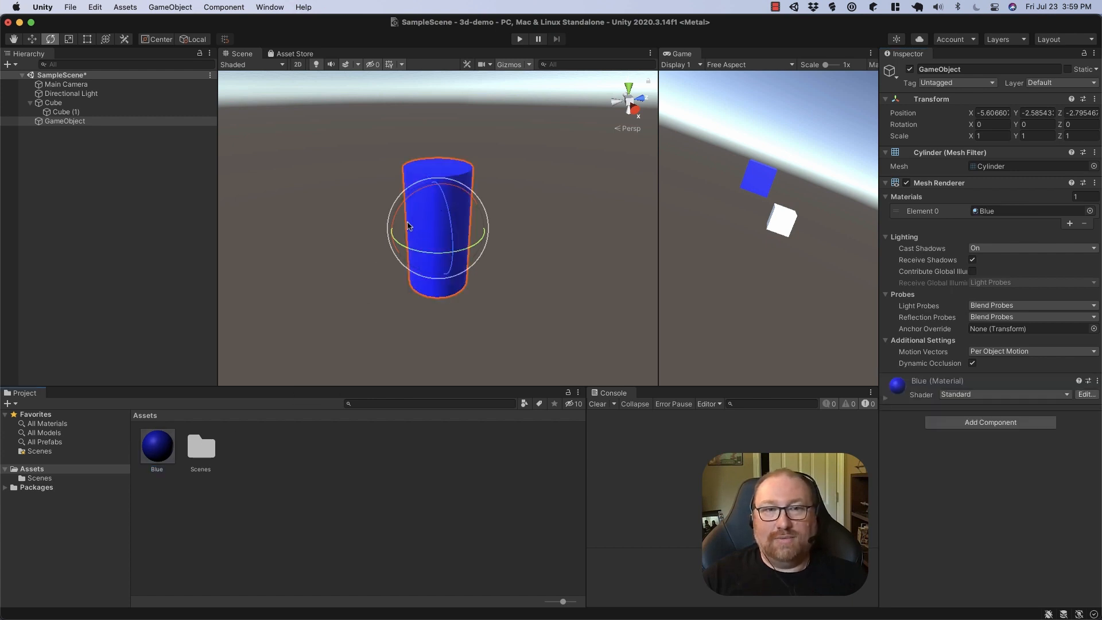
left_click(325, 287)
scroll(347, 285, "down", 6)
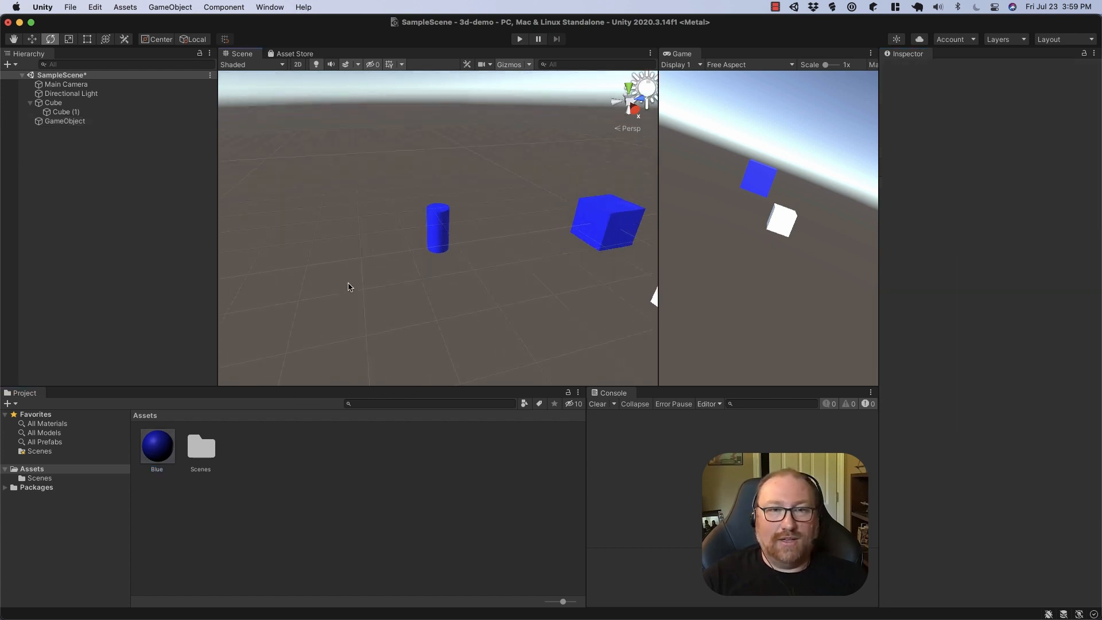
Reset the cylinder GameObject's Transform to its default position, rotation and scale.
left_click(86, 121)
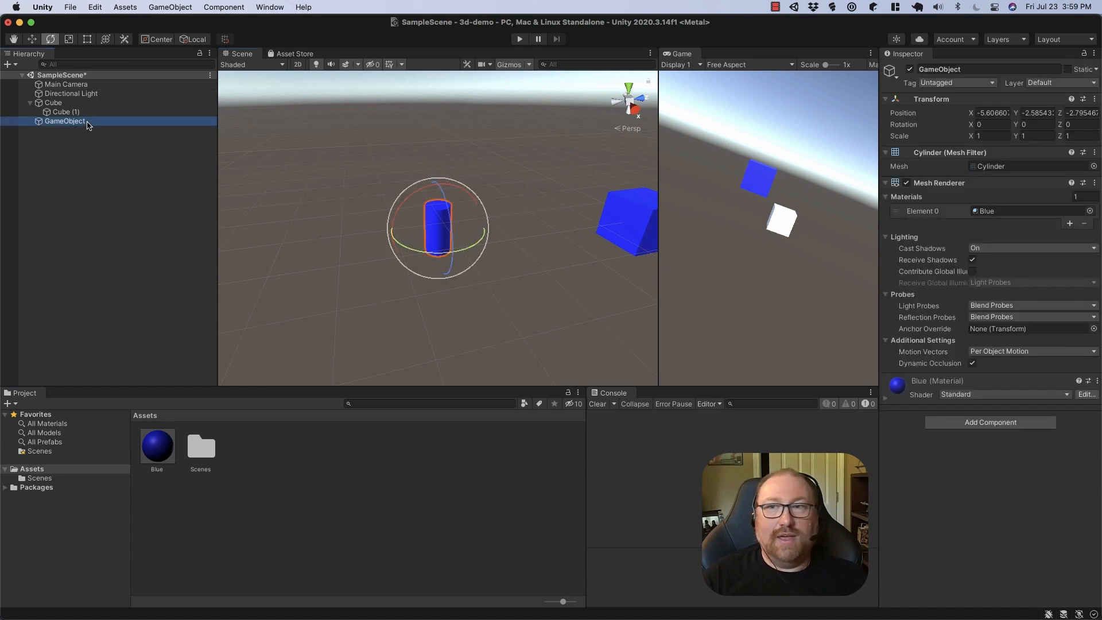
left_click(1095, 98)
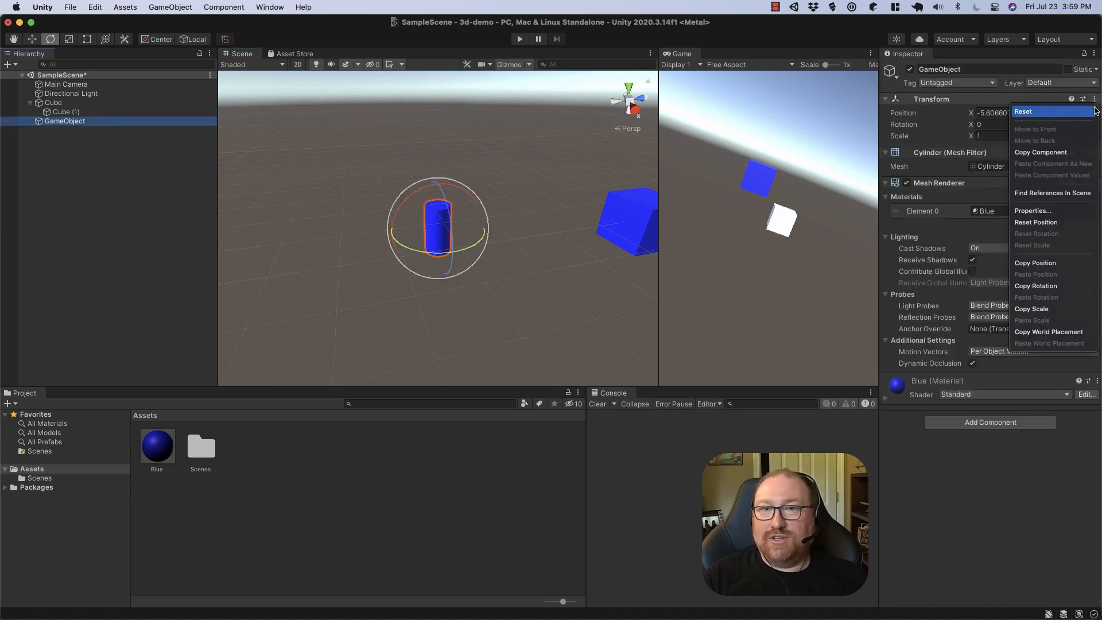
left_click(1077, 114)
key("f")
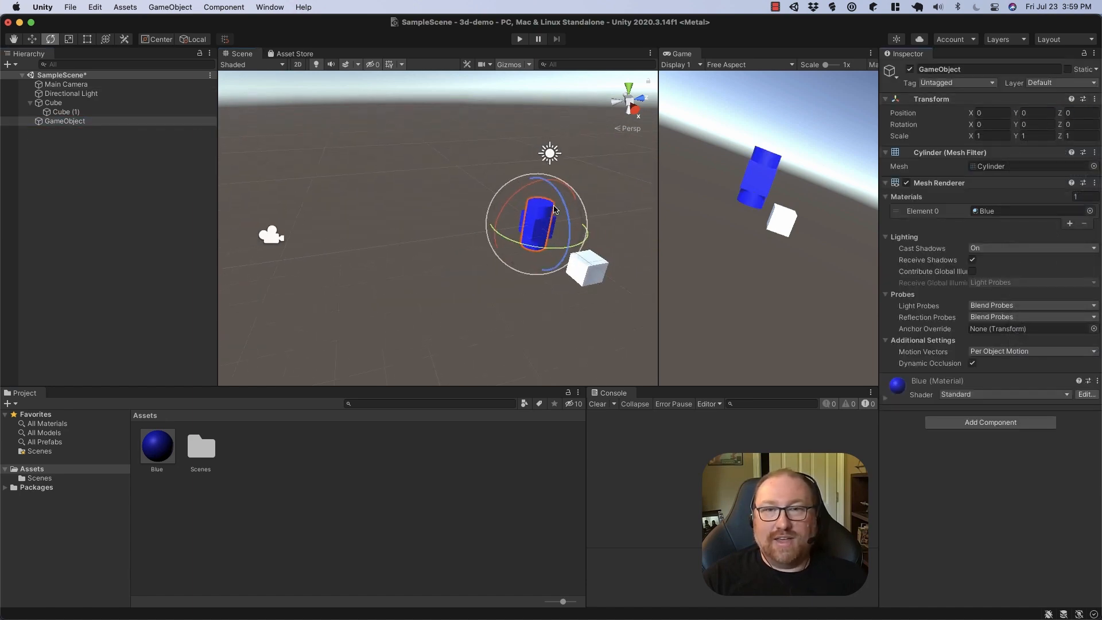
Move the cylinder along the X axis to about -2.29, clear of the blue cube, and save the scene.
key("q")
key("w")
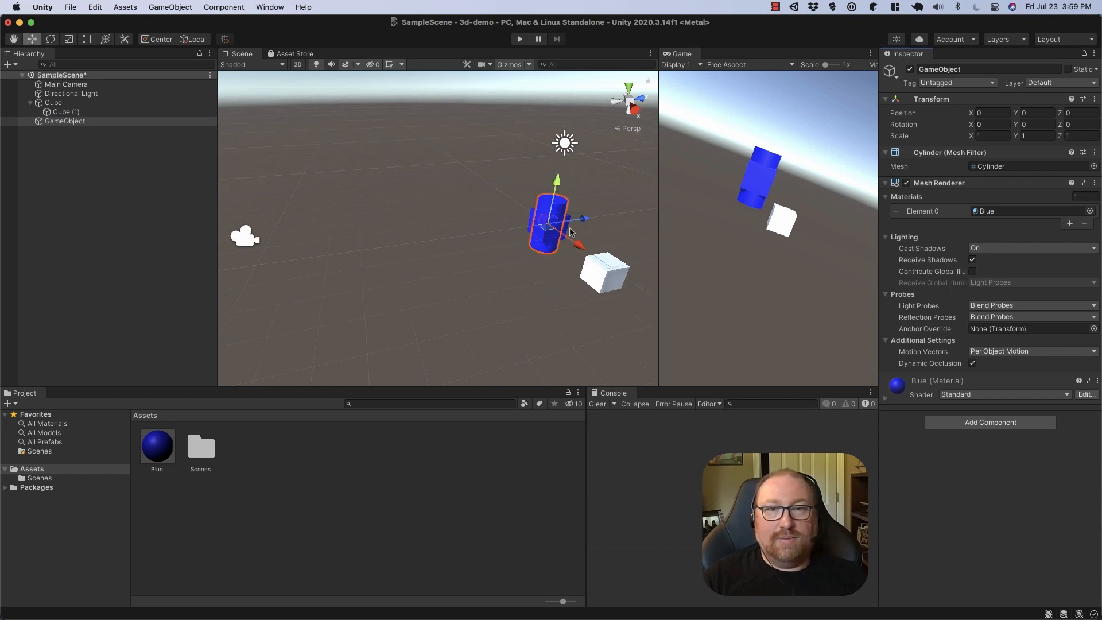
left_click_drag(574, 234, 549, 221)
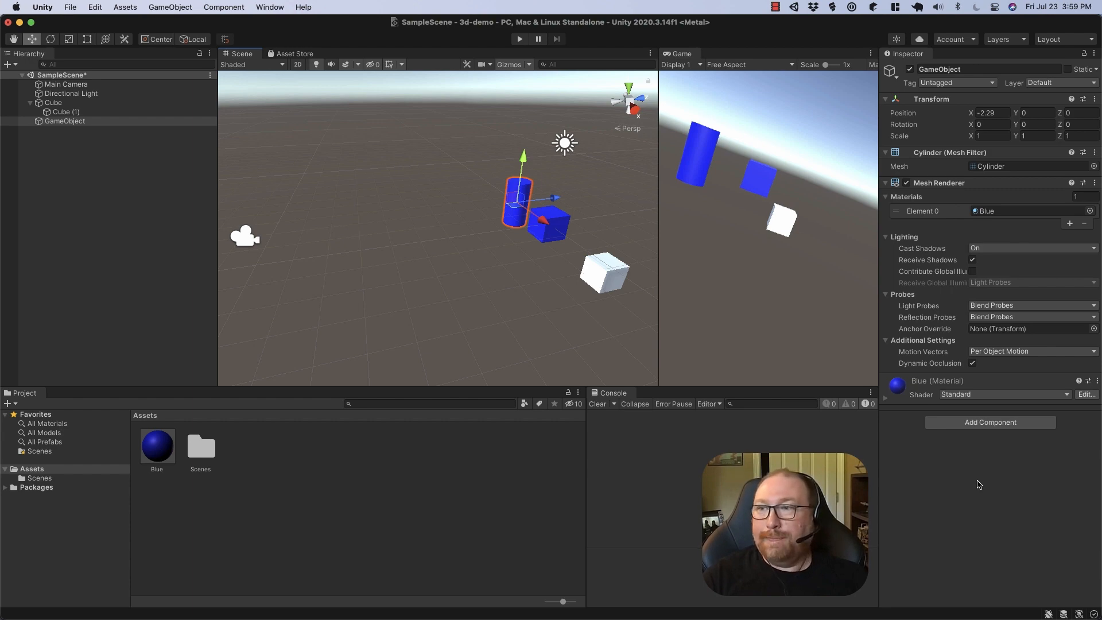
key("super+s")
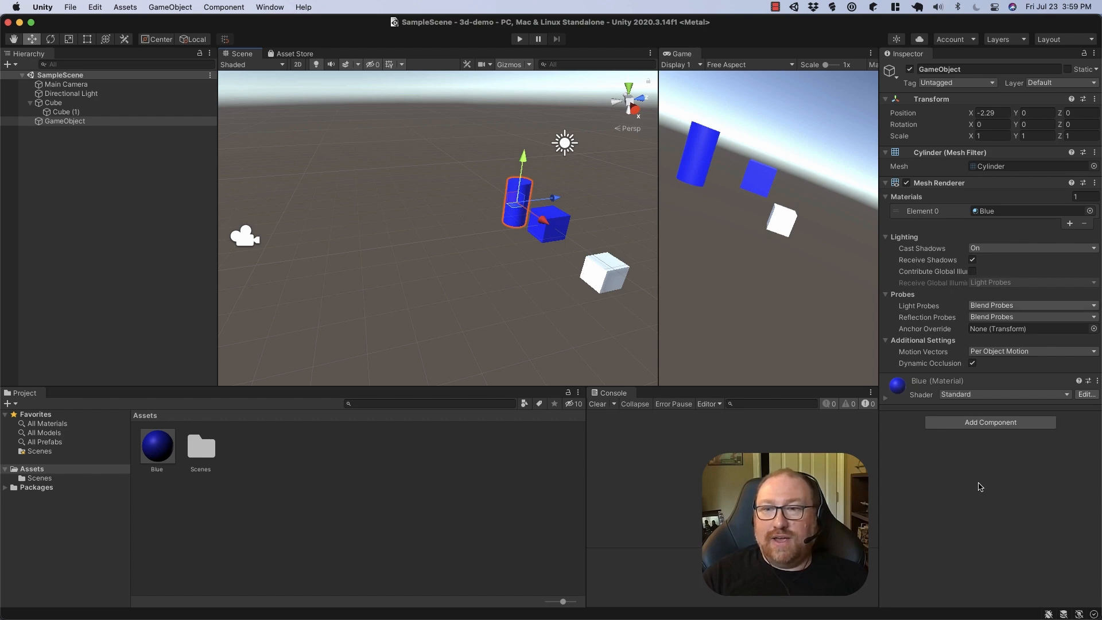
Examine the GameObject types that can be created and the available component categories, including Effects, Audio, Miscellaneous and Event.
left_click(159, 6)
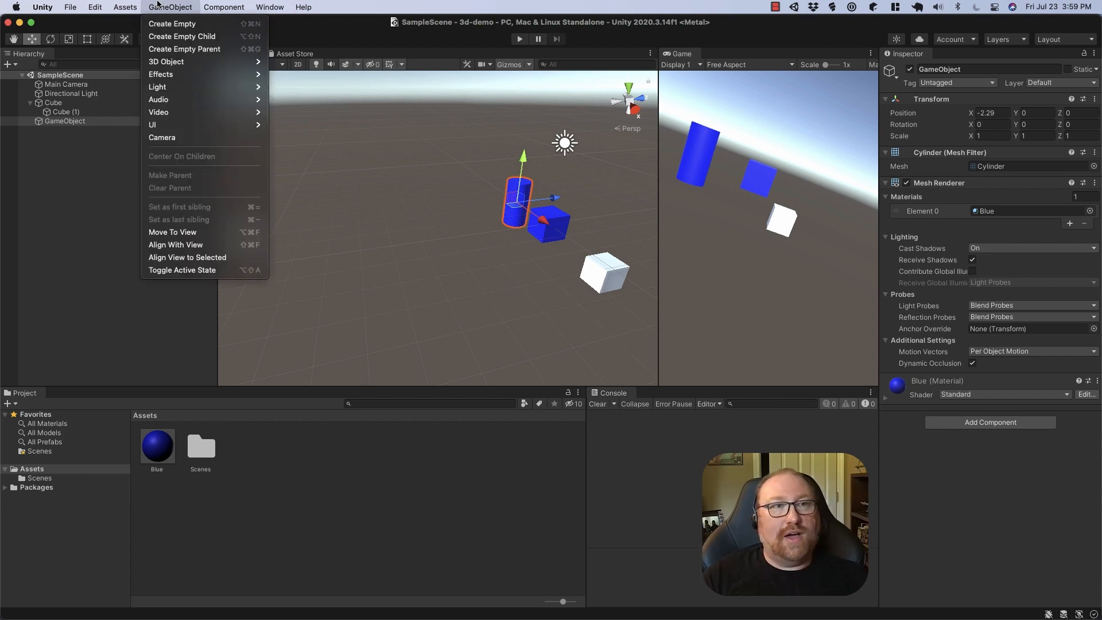
mouse_move(202, 117)
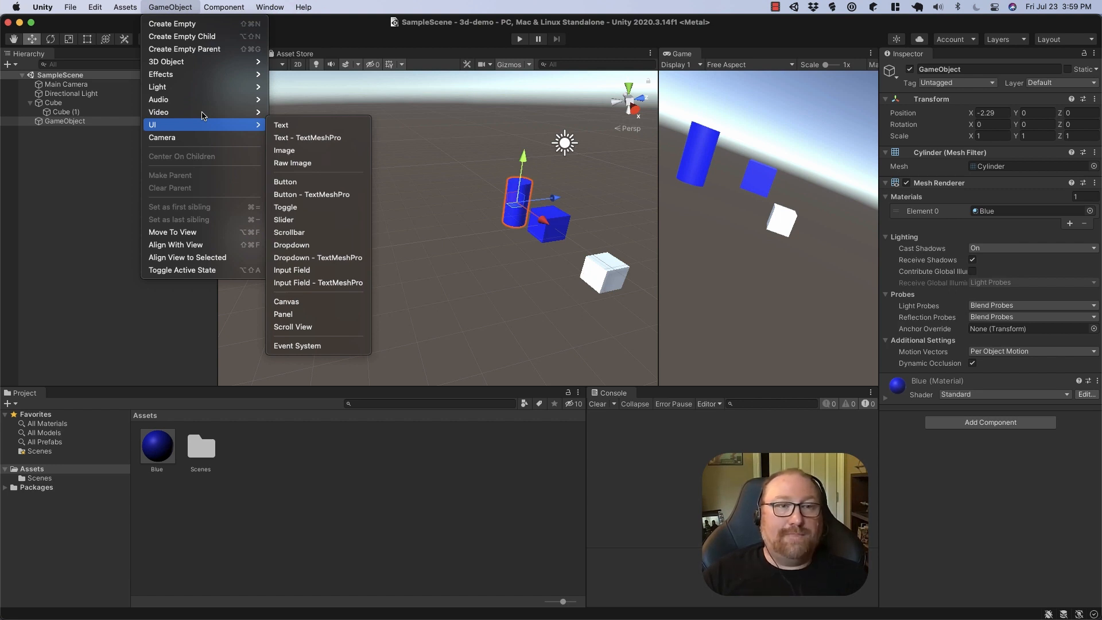
mouse_move(225, 6)
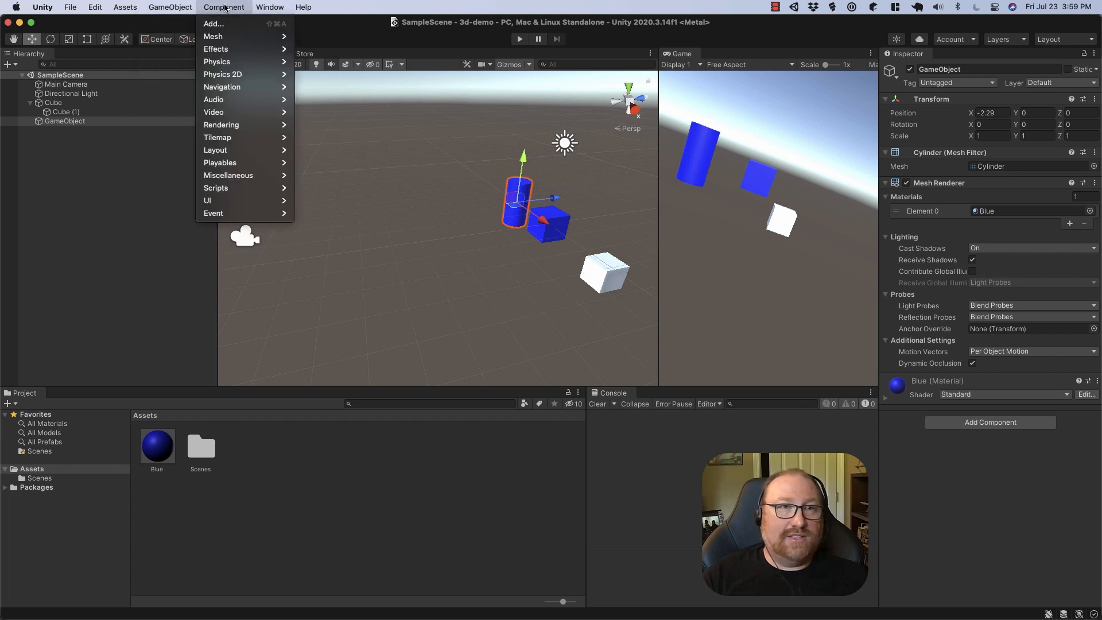
mouse_move(239, 40)
mouse_move(184, 8)
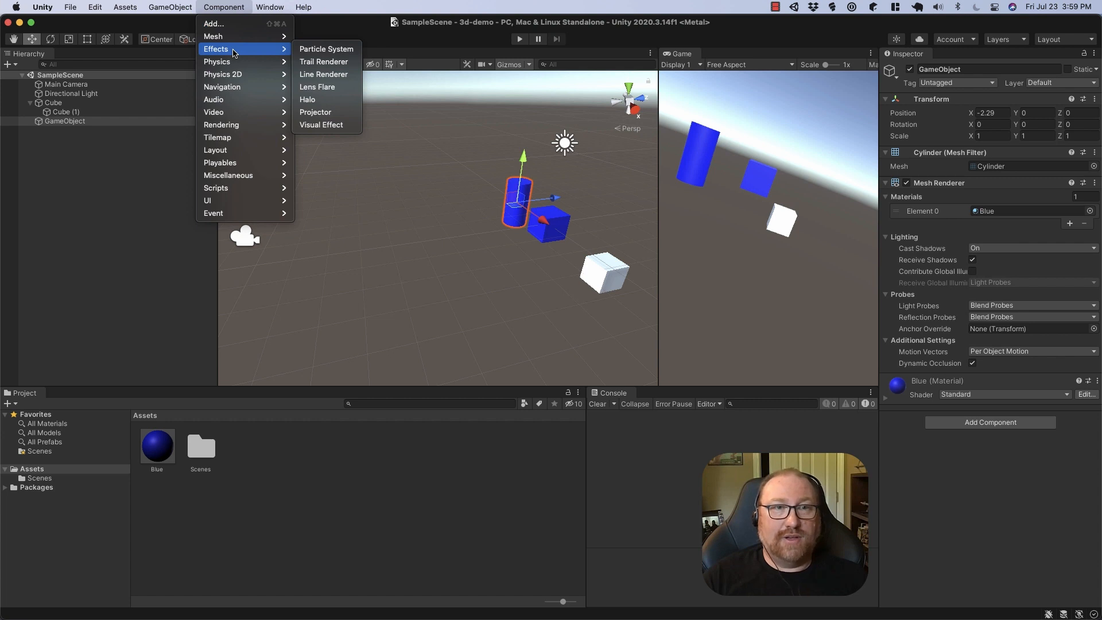
mouse_move(261, 92)
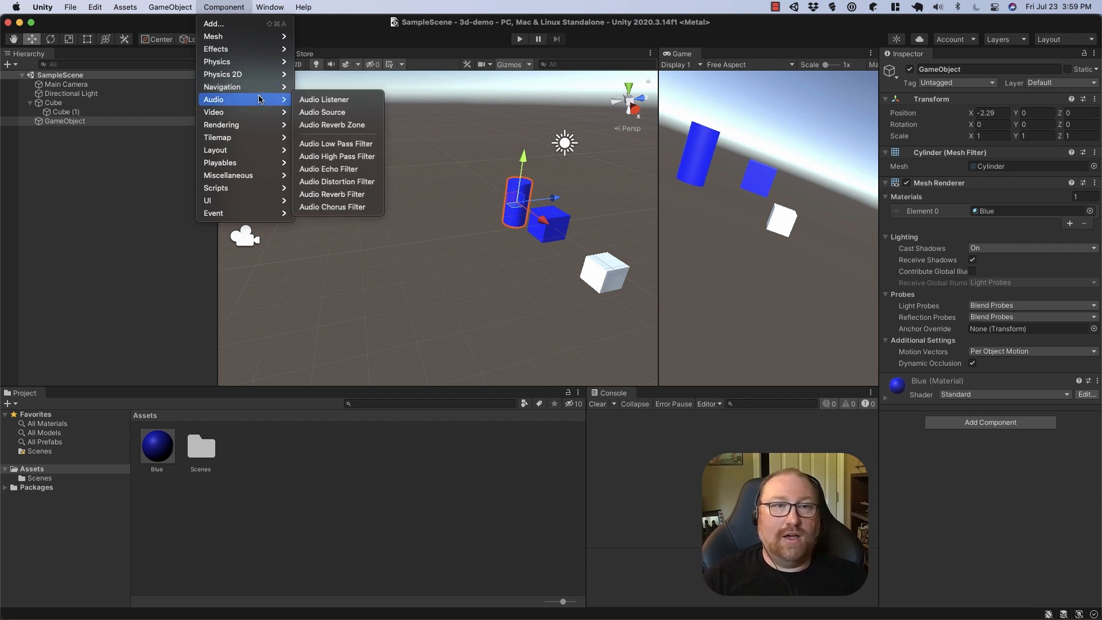
mouse_move(254, 127)
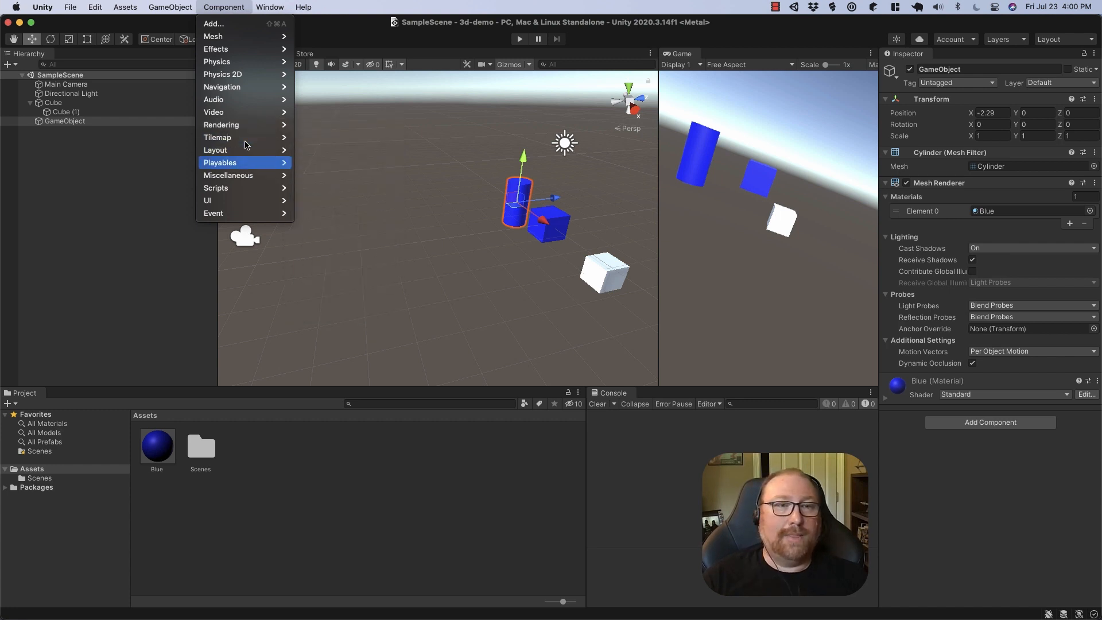
mouse_move(246, 143)
mouse_move(243, 179)
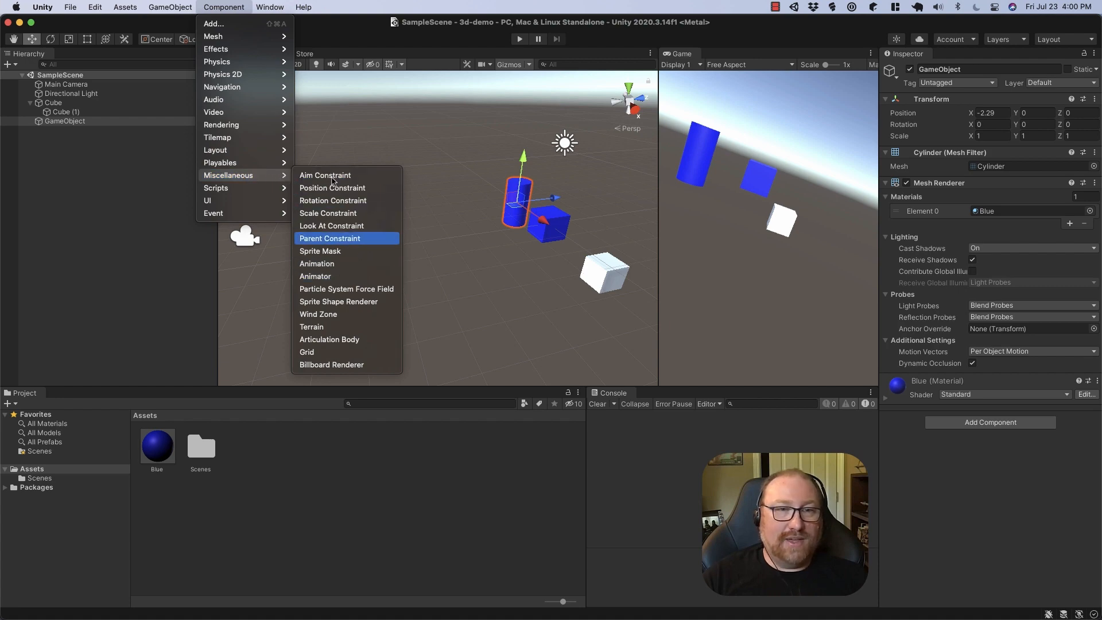
key("Down")
key("Down")
key("Up")
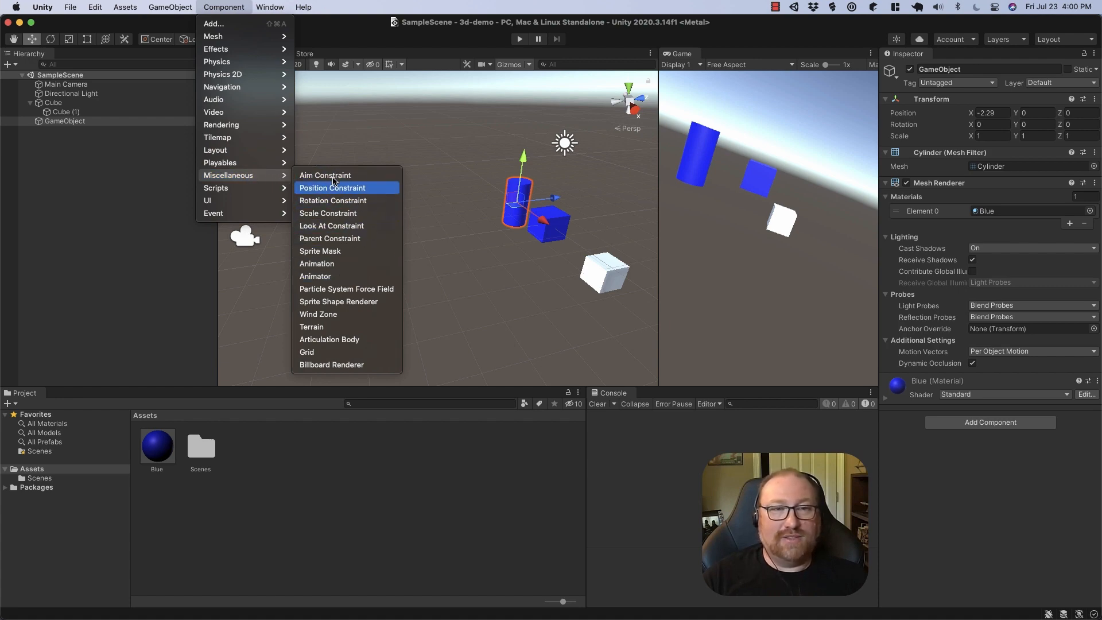
key("Down")
mouse_move(249, 200)
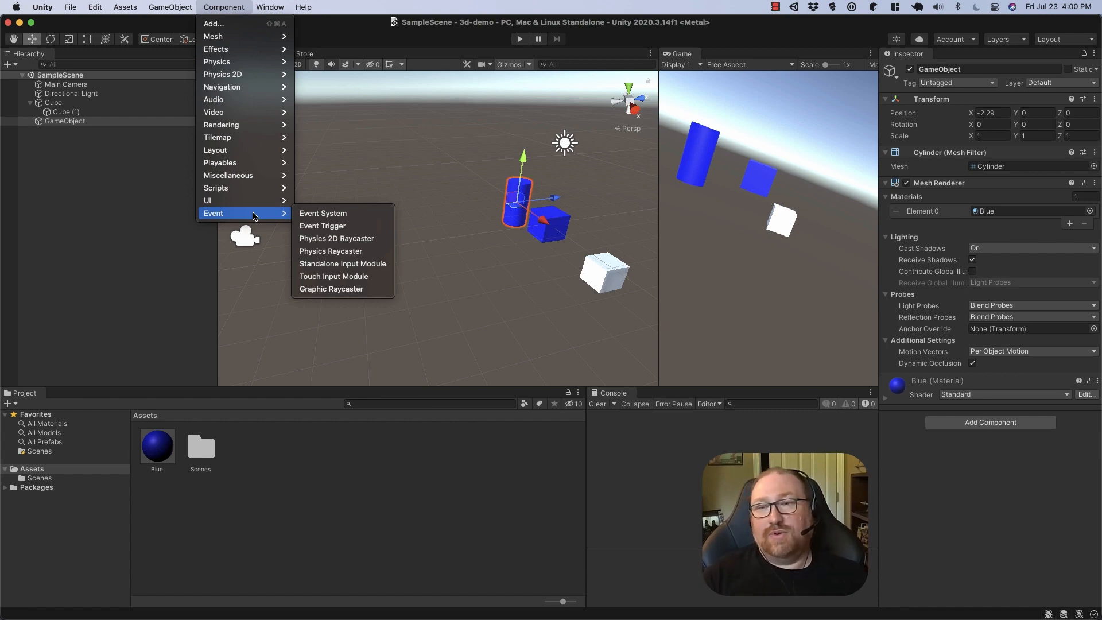
left_click(144, 213)
left_click(166, 8)
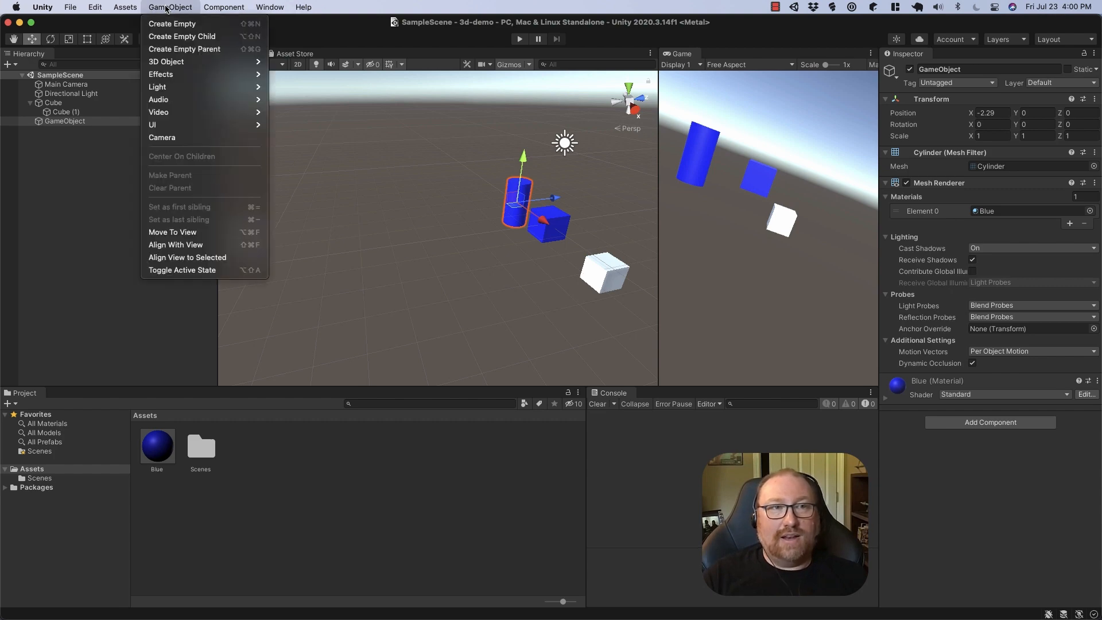
left_click(166, 9)
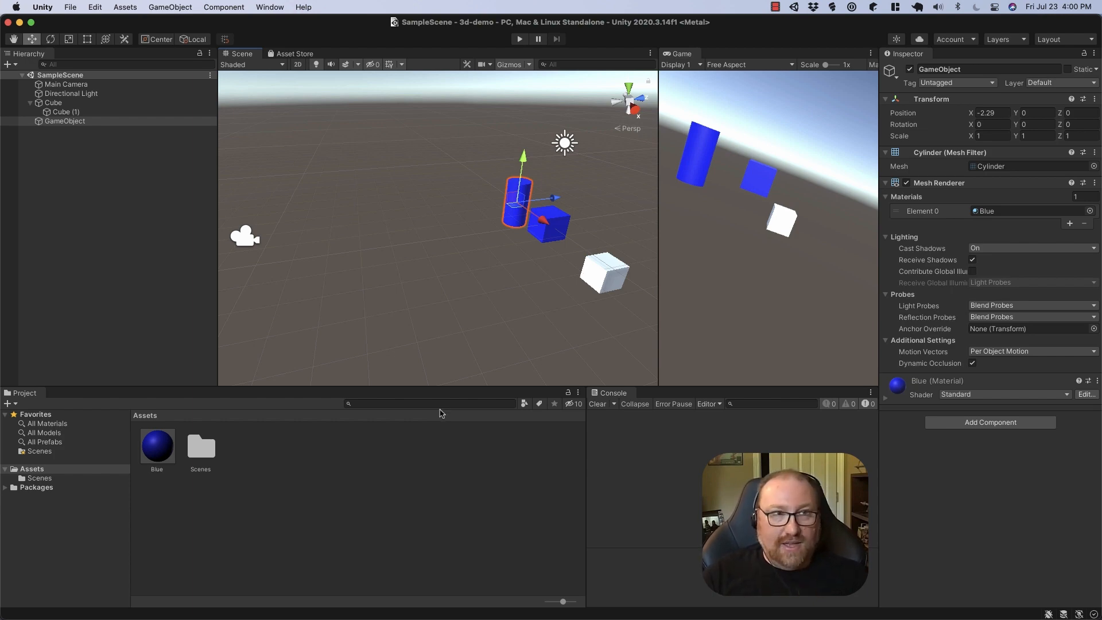
left_click(165, 235)
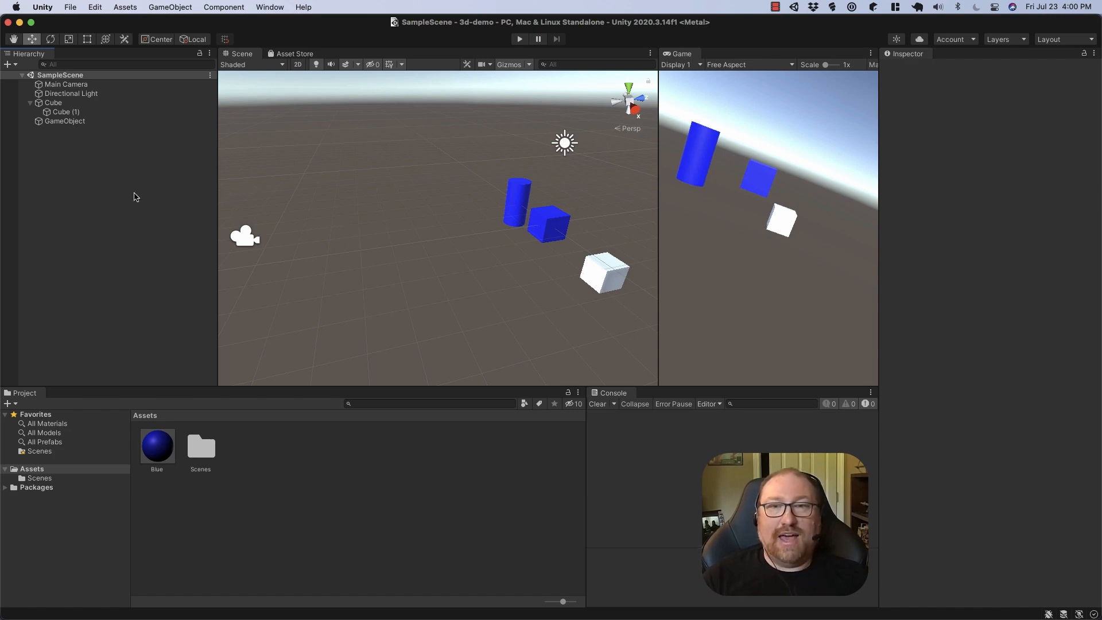
Search the components for "an" and add an Animator component to the cylinder GameObject.
left_click(81, 122)
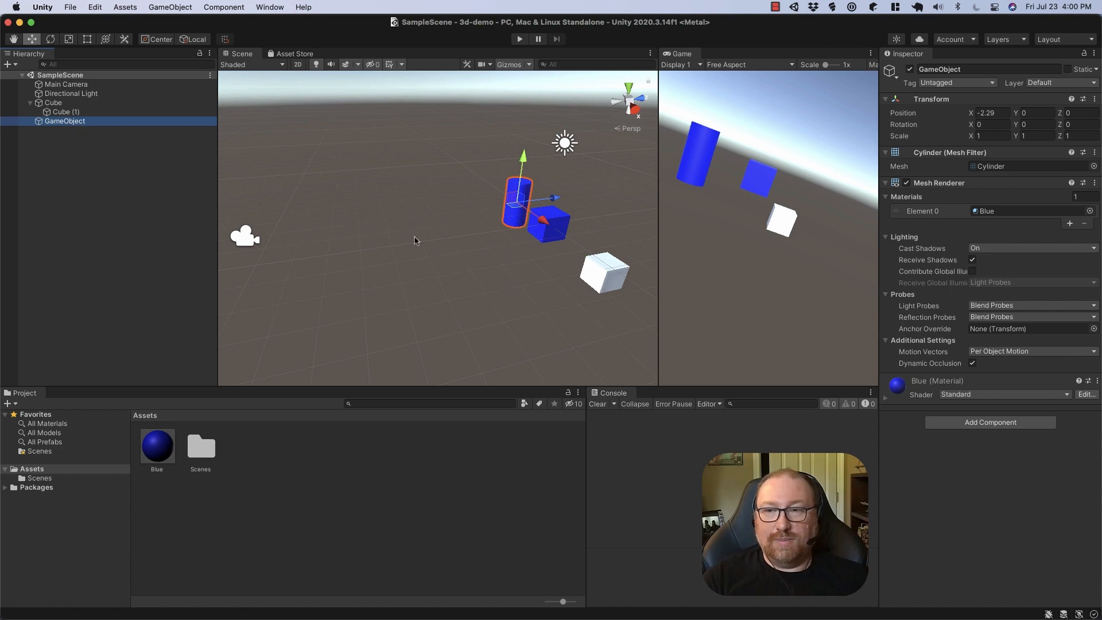
left_click(969, 423)
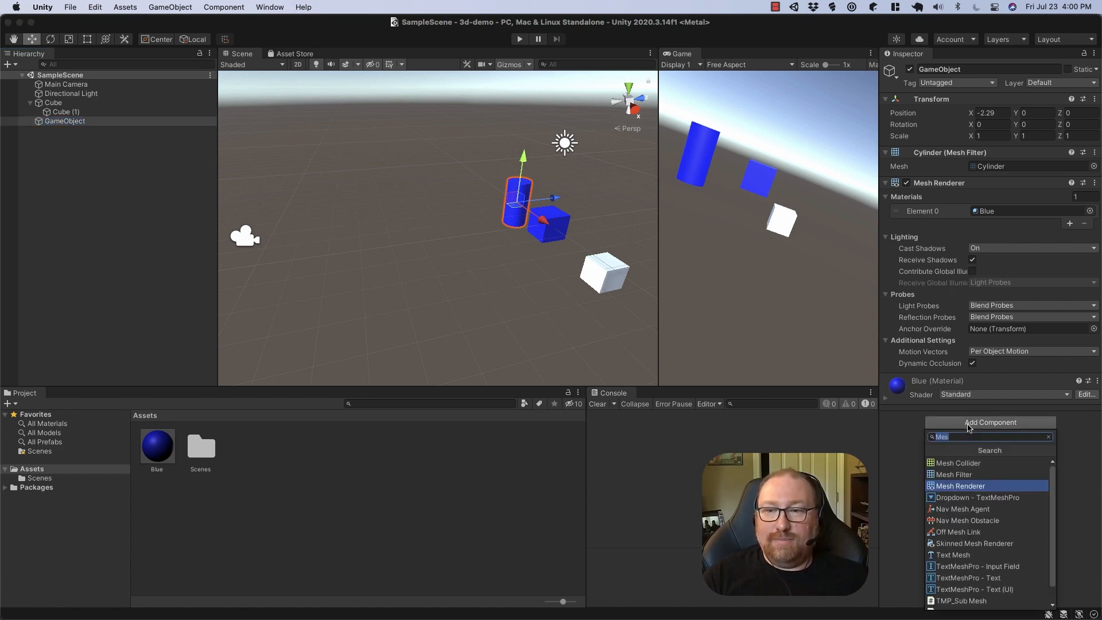
type("an")
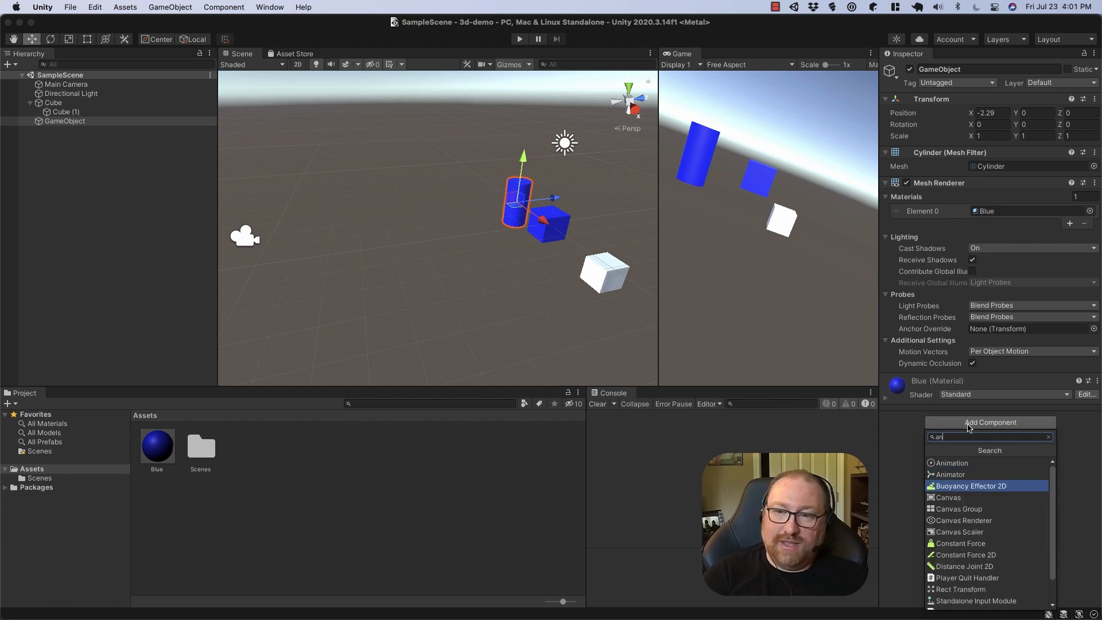
key("Up")
key("Return")
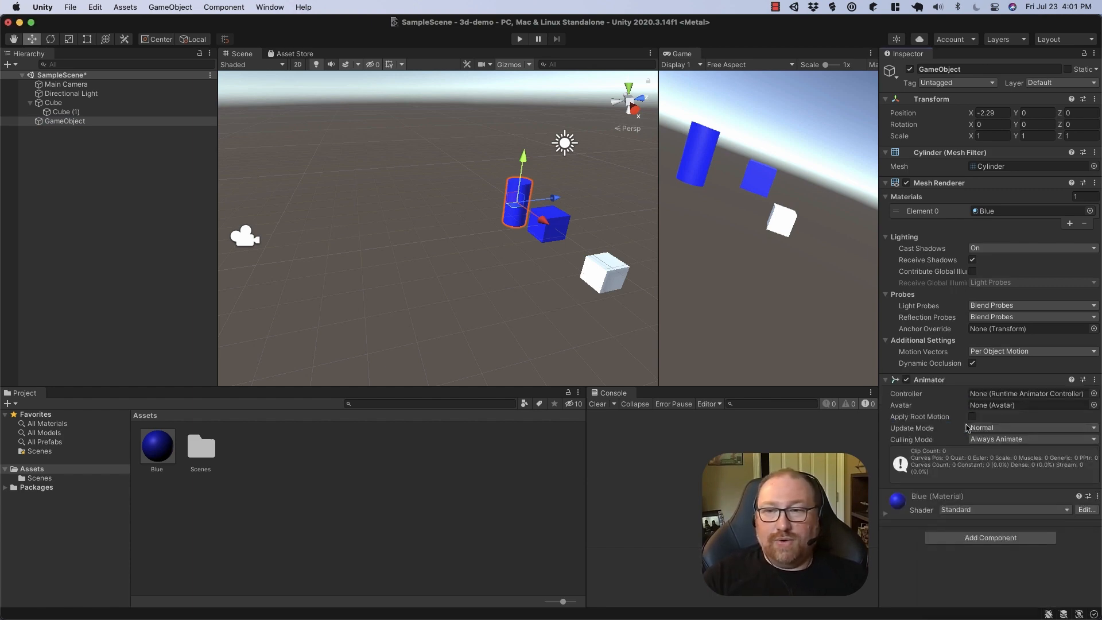
Create an Animator Controller asset in the Assets folder and name it "Animation Controller".
right_click(305, 458)
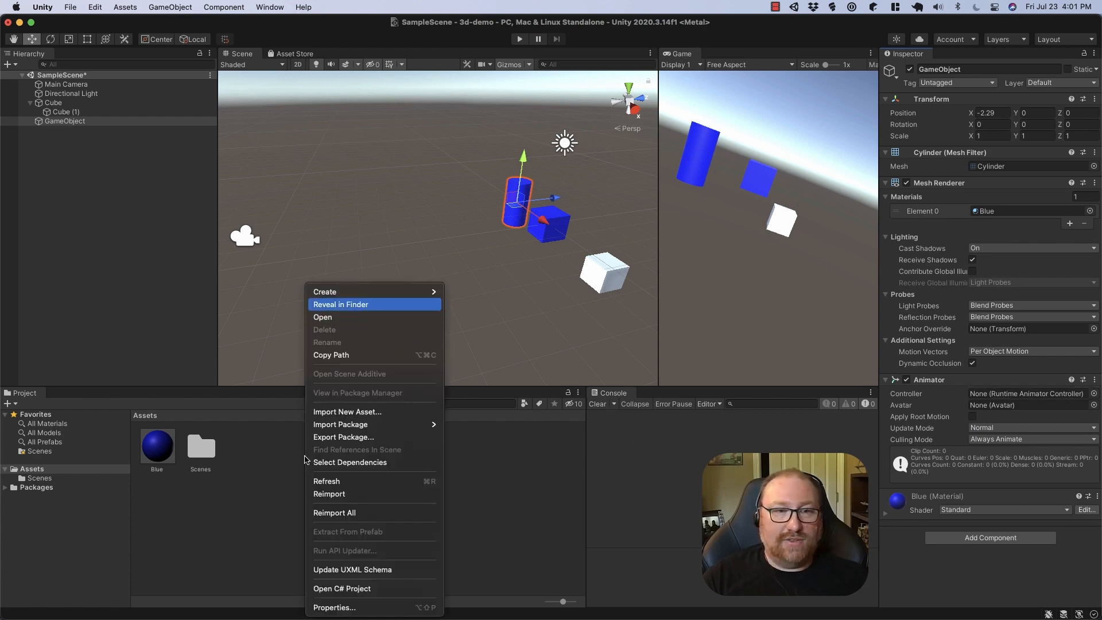
mouse_move(345, 292)
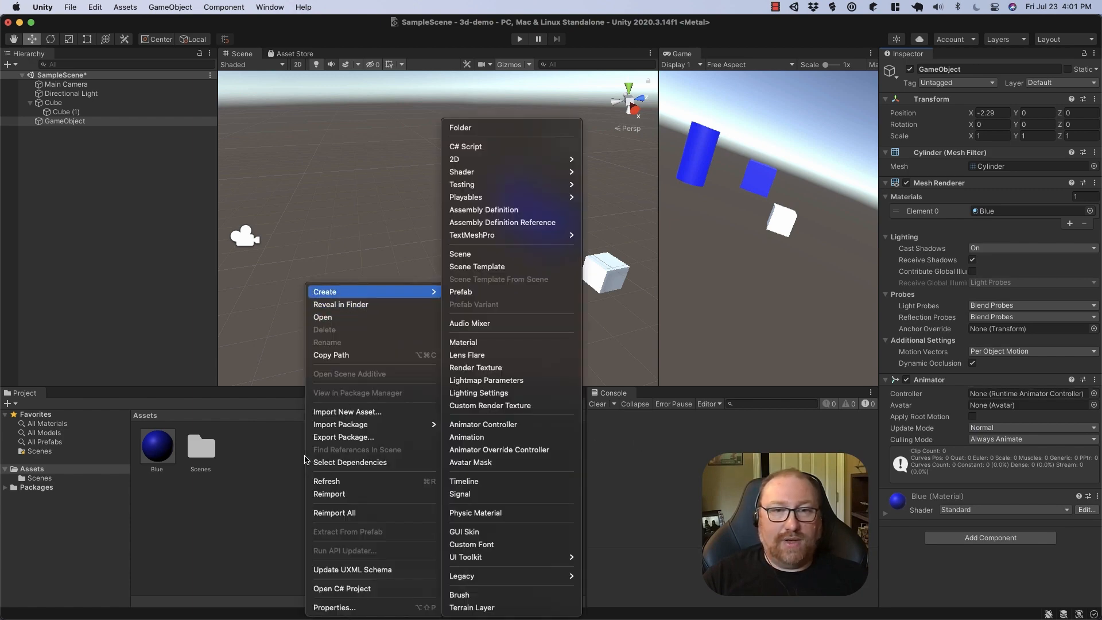
left_click(529, 425)
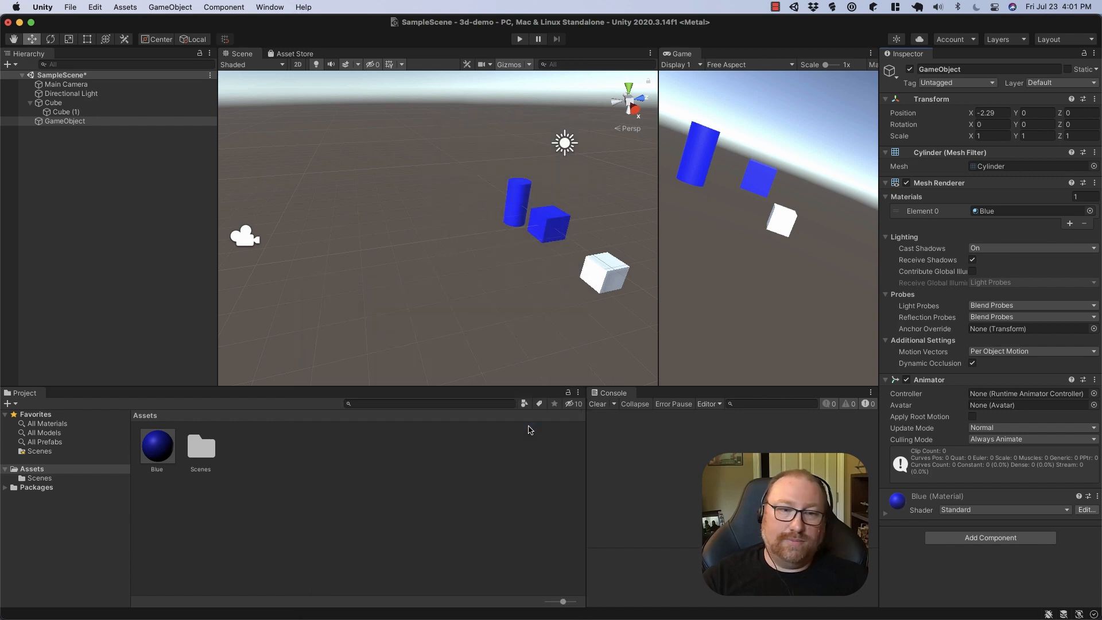
type("Animation")
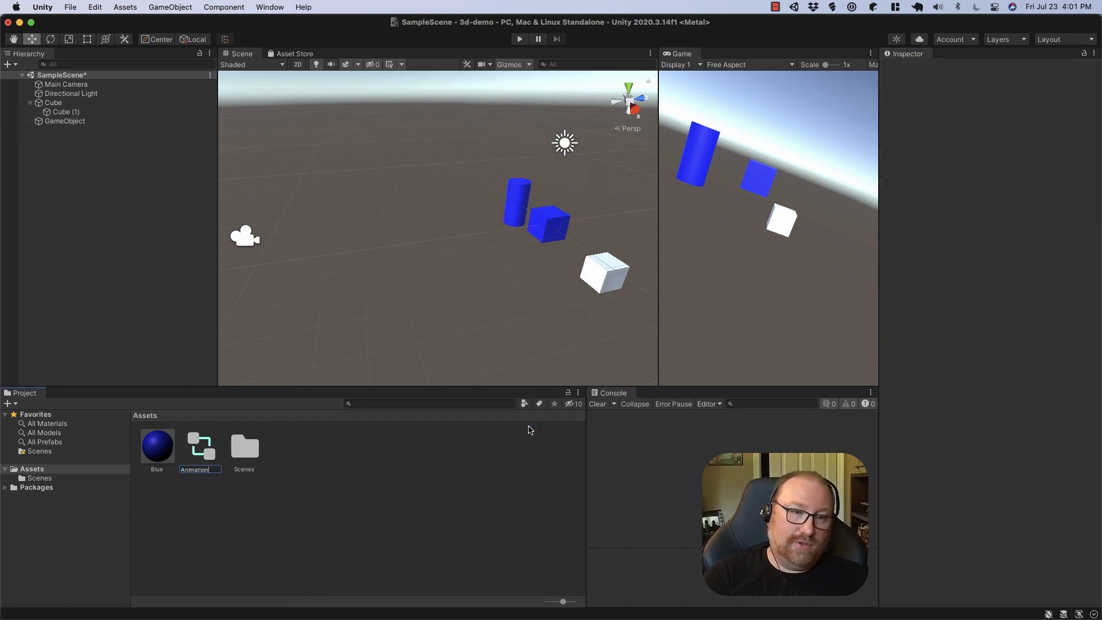
type(" Controller")
key("Return")
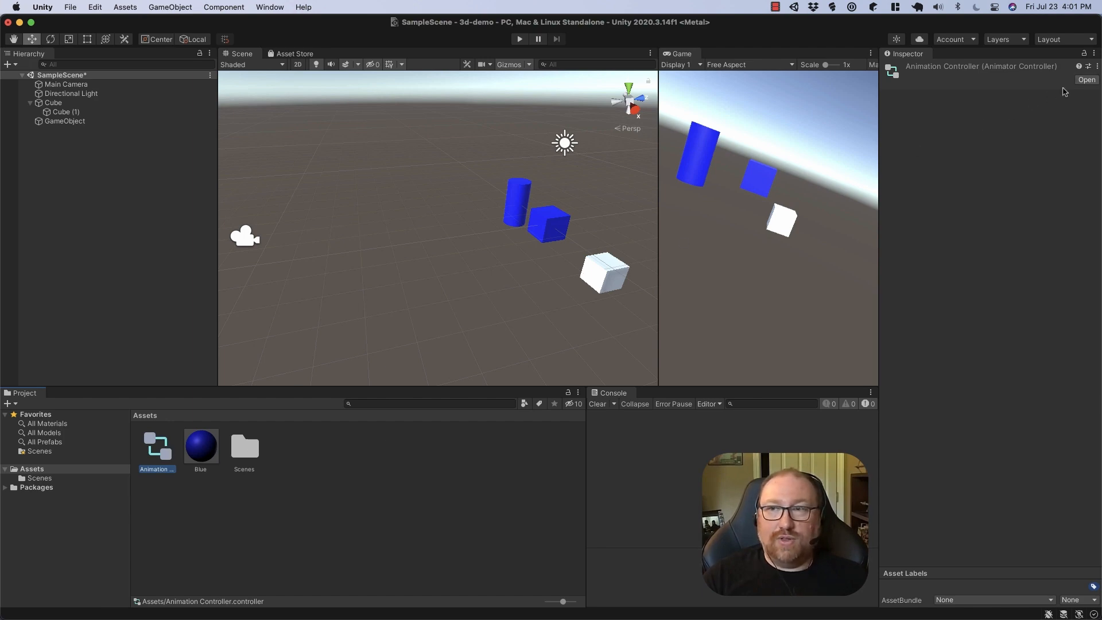
Open the Animation Controller asset for editing and dock its Animator view between the Project and Console panels, widened for the state graph.
left_click(1083, 82)
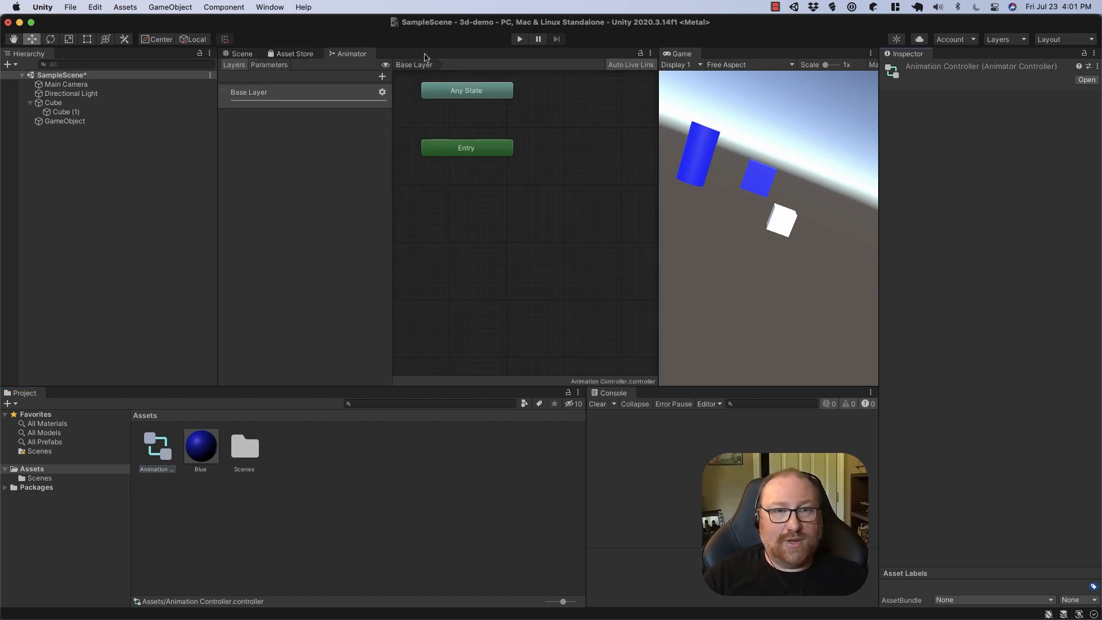
left_click_drag(350, 53, 524, 467)
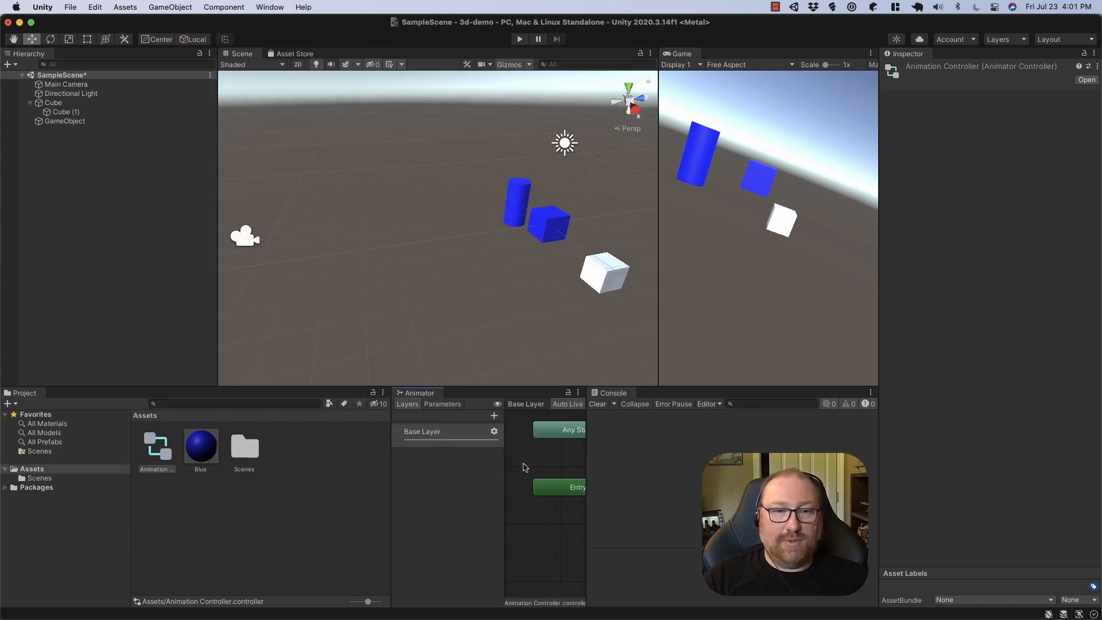
left_click_drag(394, 483, 308, 492)
Create an empty state in the controller's Base Layer and arrange it between Any State and Entry.
left_click(522, 463)
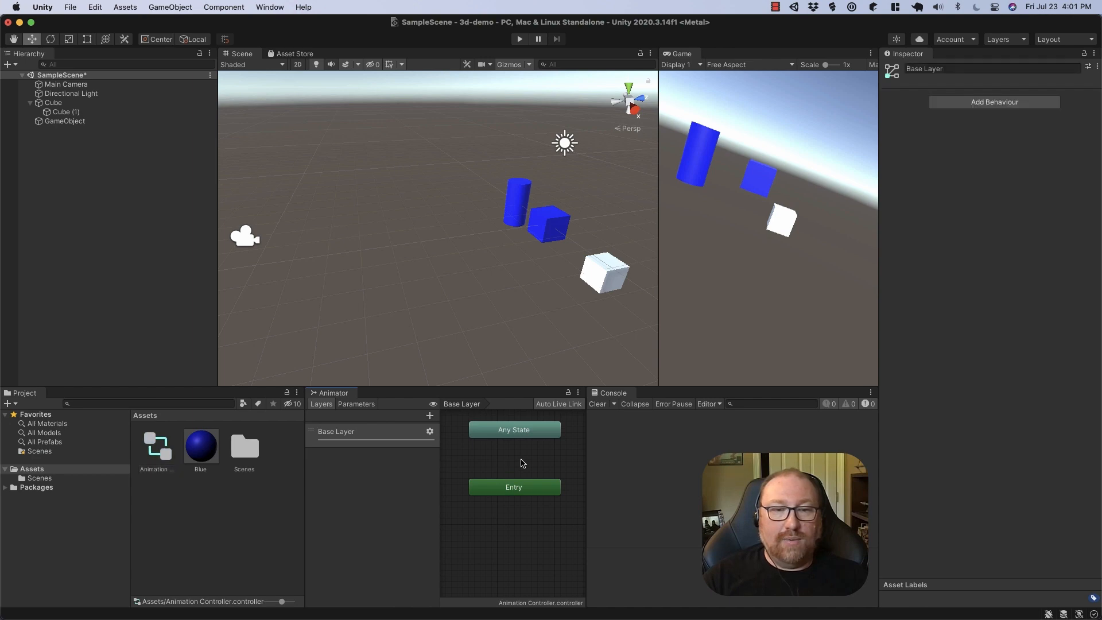
right_click(517, 465)
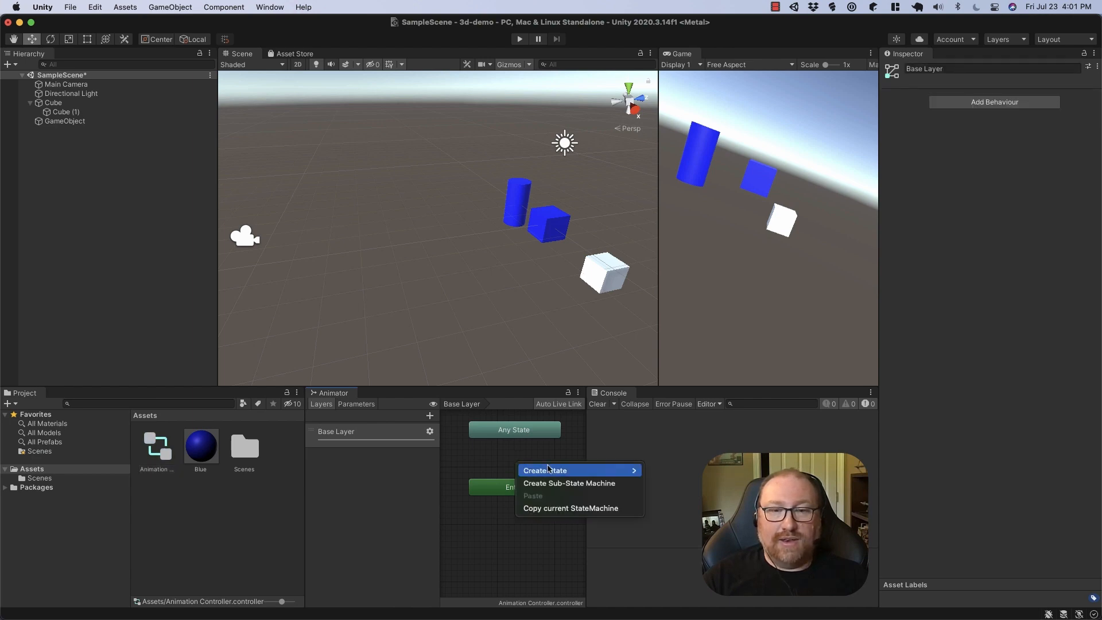
mouse_move(625, 470)
left_click(674, 471)
left_click_drag(501, 492, 505, 545)
left_click_drag(553, 473, 501, 476)
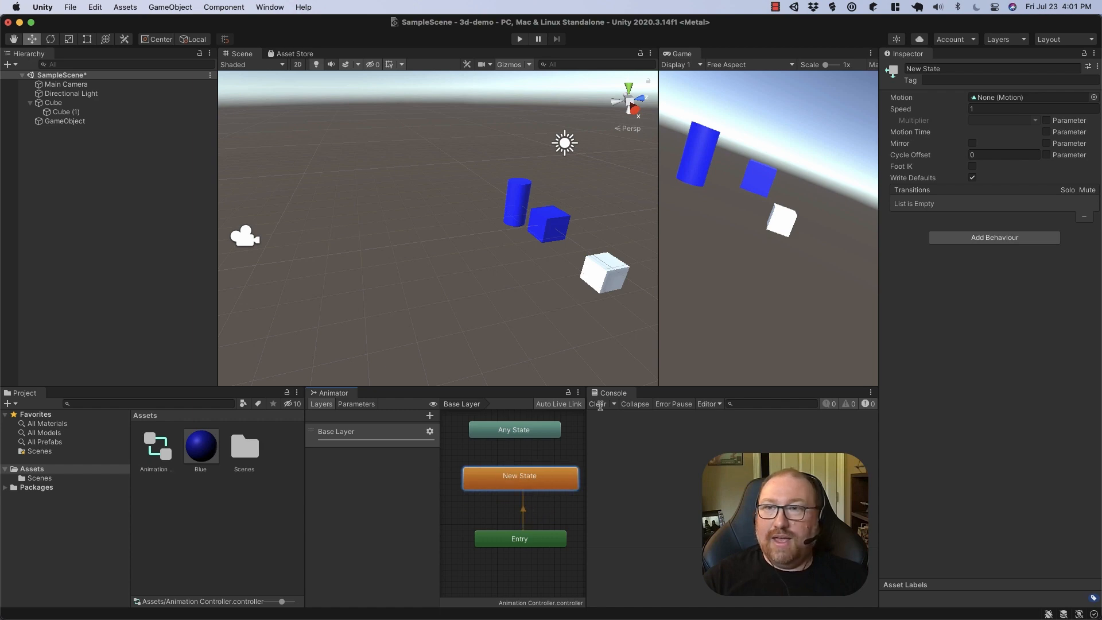
Create an Animation clip asset in the Assets folder, keeping its default name.
left_click(1057, 99)
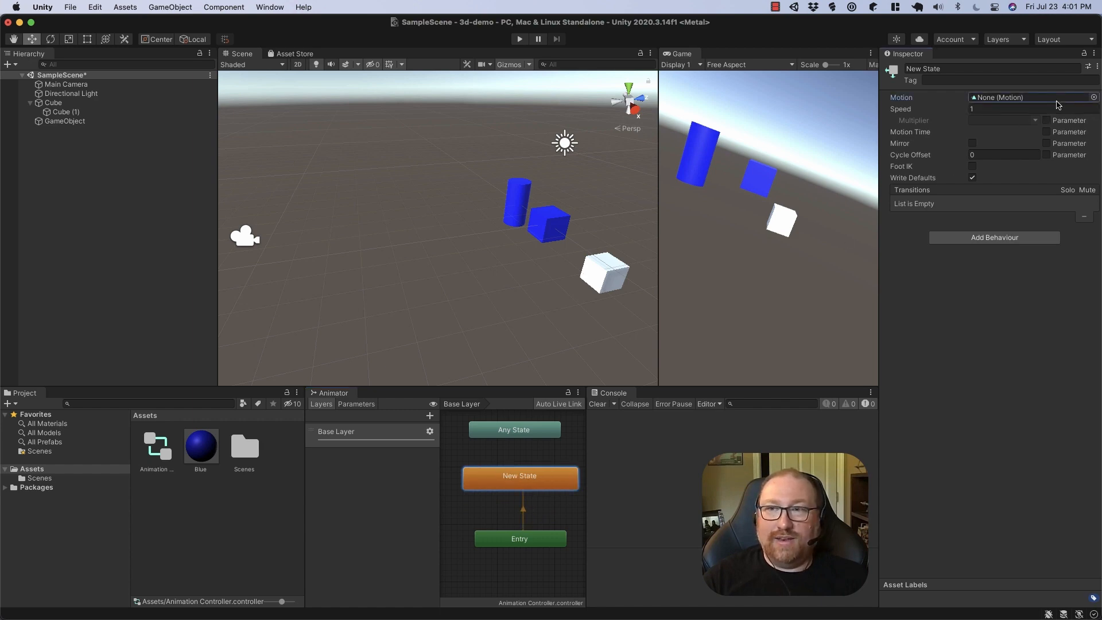
right_click(219, 510)
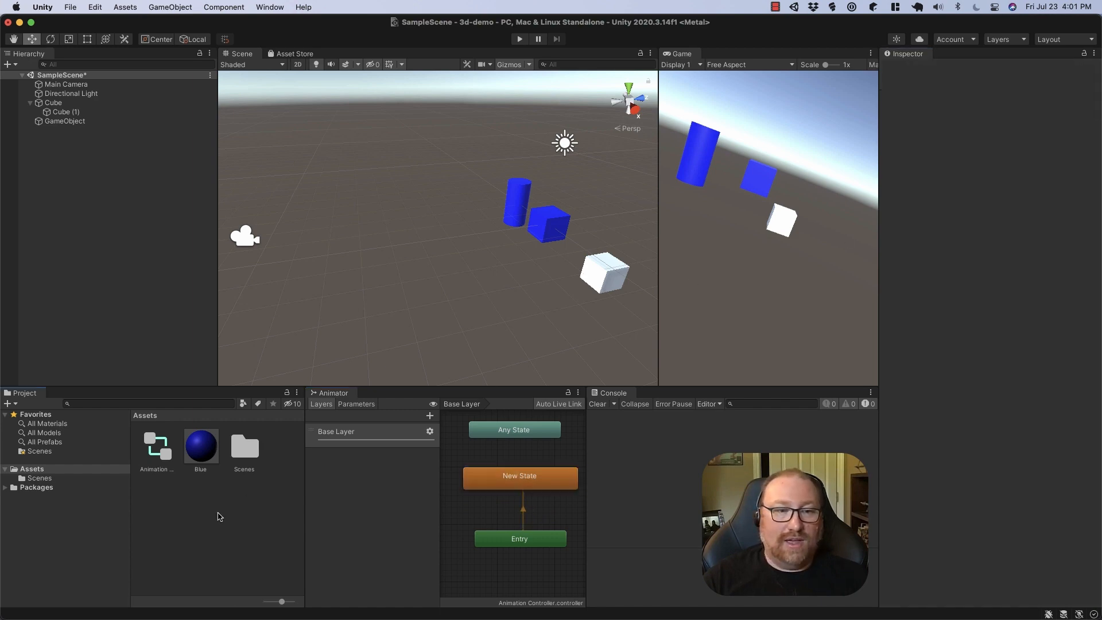
mouse_move(283, 292)
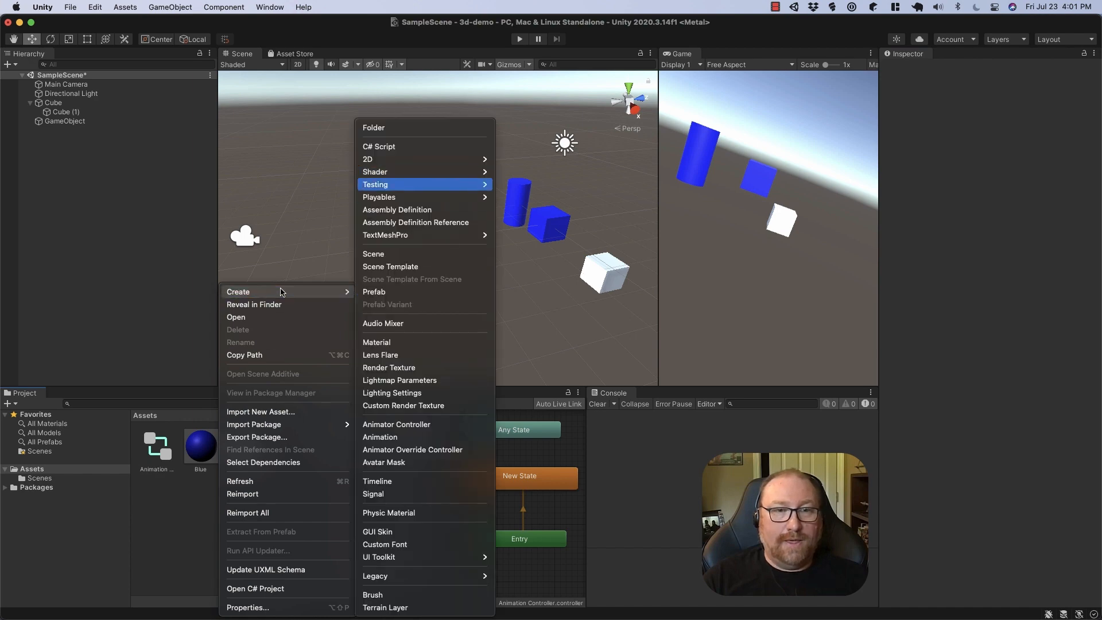
mouse_move(457, 186)
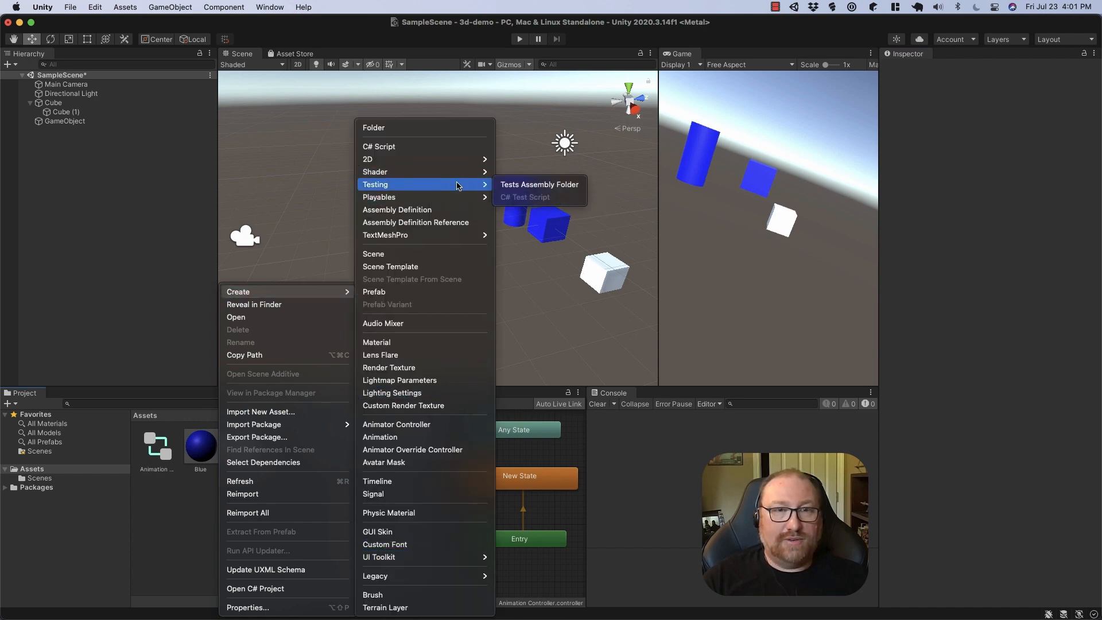
key("Down")
key("Down")
key("Down")
key("Down")
key("Down")
key("Down")
key("Down")
key("Down")
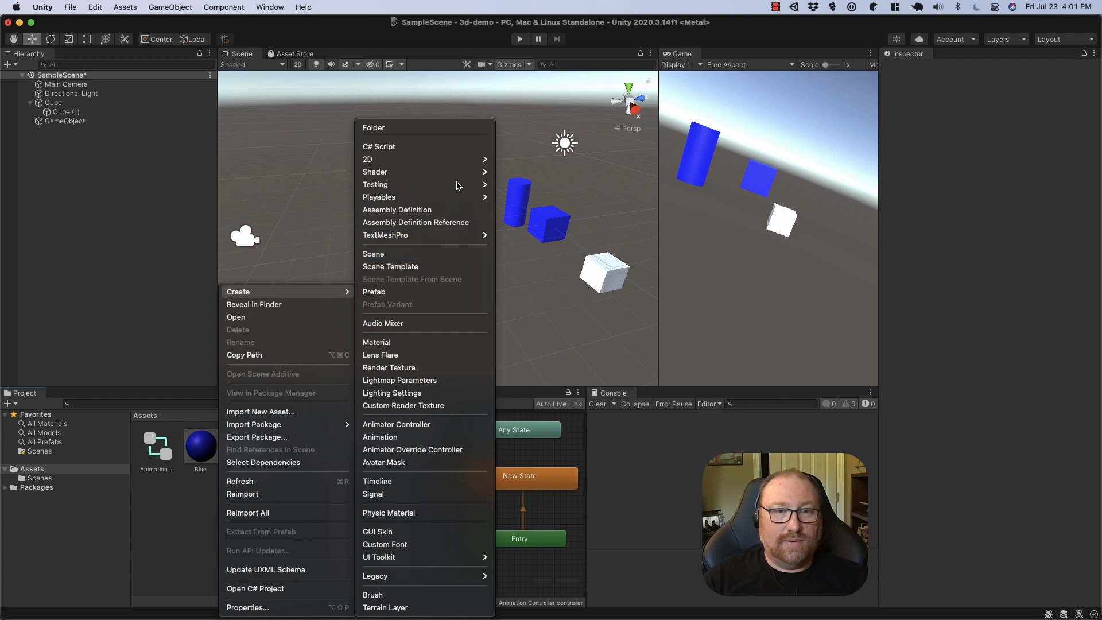
left_click(451, 439)
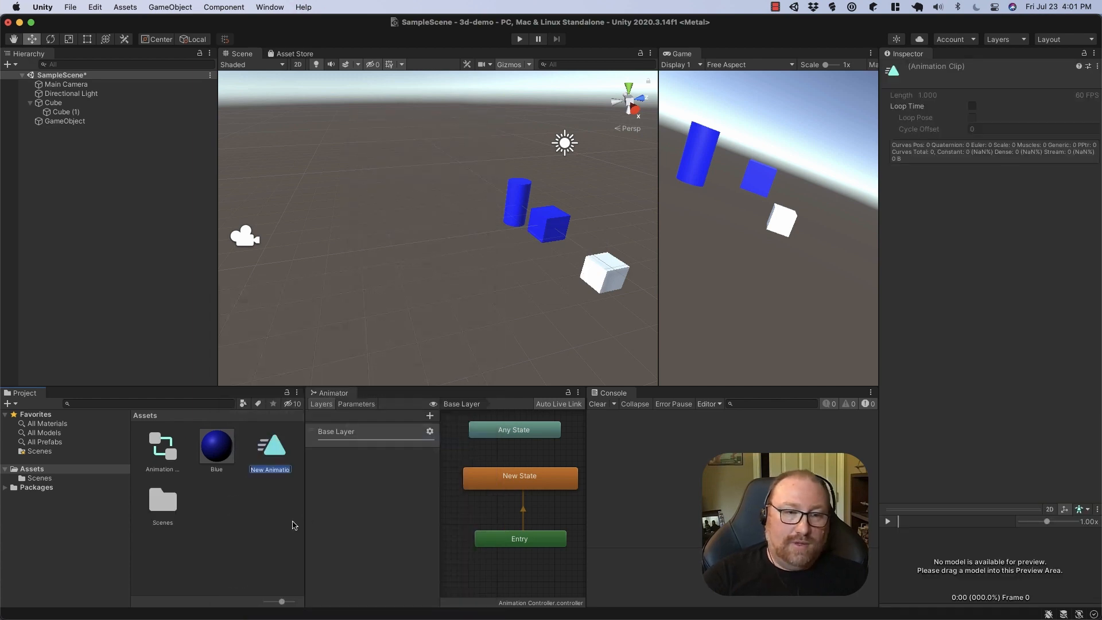
key("Return")
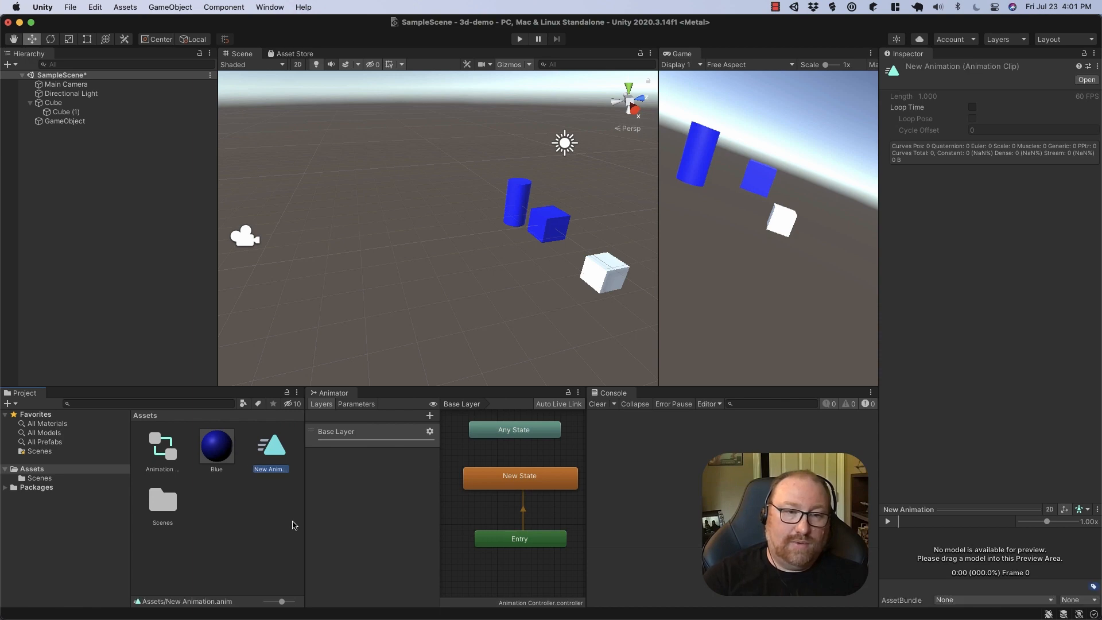
Add the new animation clip to the Animator graph as a state and assign it as New State's motion.
left_click_drag(278, 458, 487, 509)
left_click(500, 477)
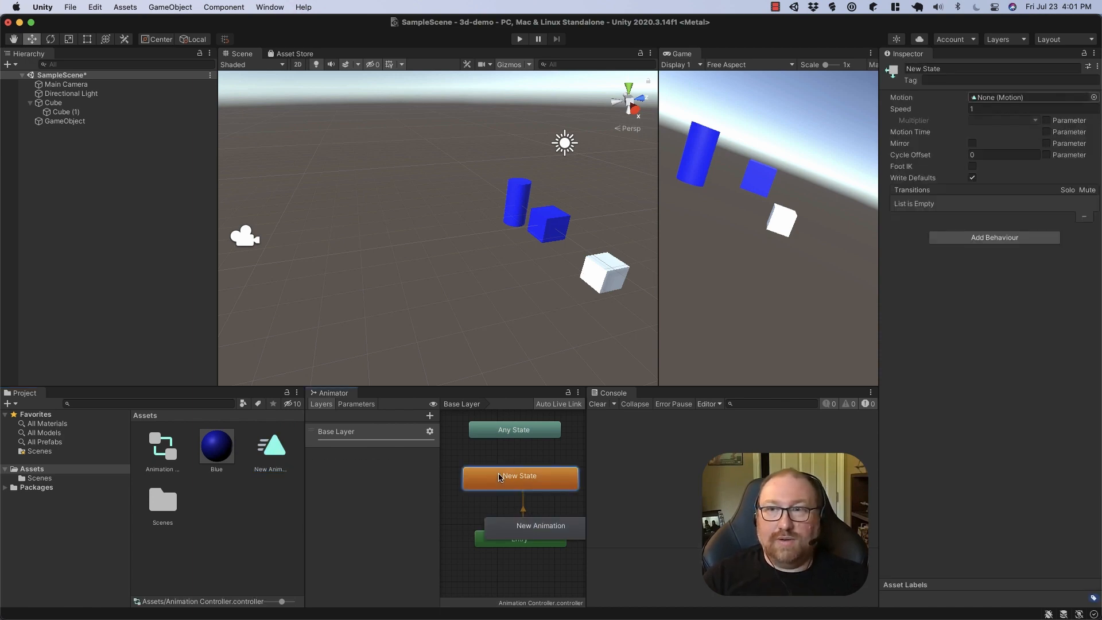
left_click_drag(279, 453, 1021, 102)
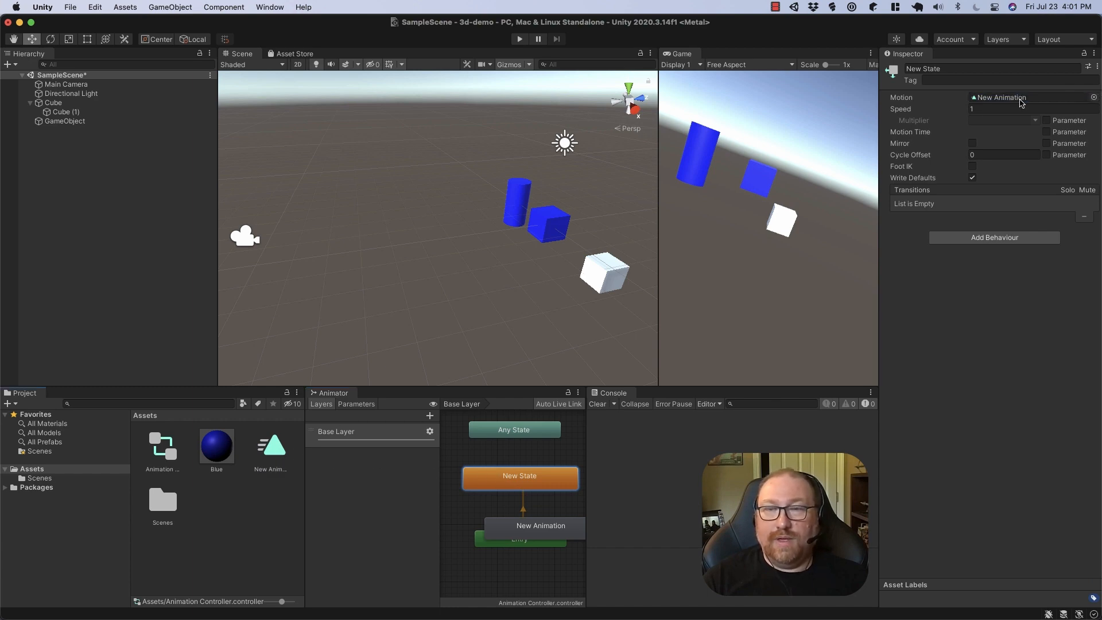
Rename the cylinder GameObject to "Blue Cylinder" and assign Animation Controller as its Animator component's controller.
left_click(73, 121)
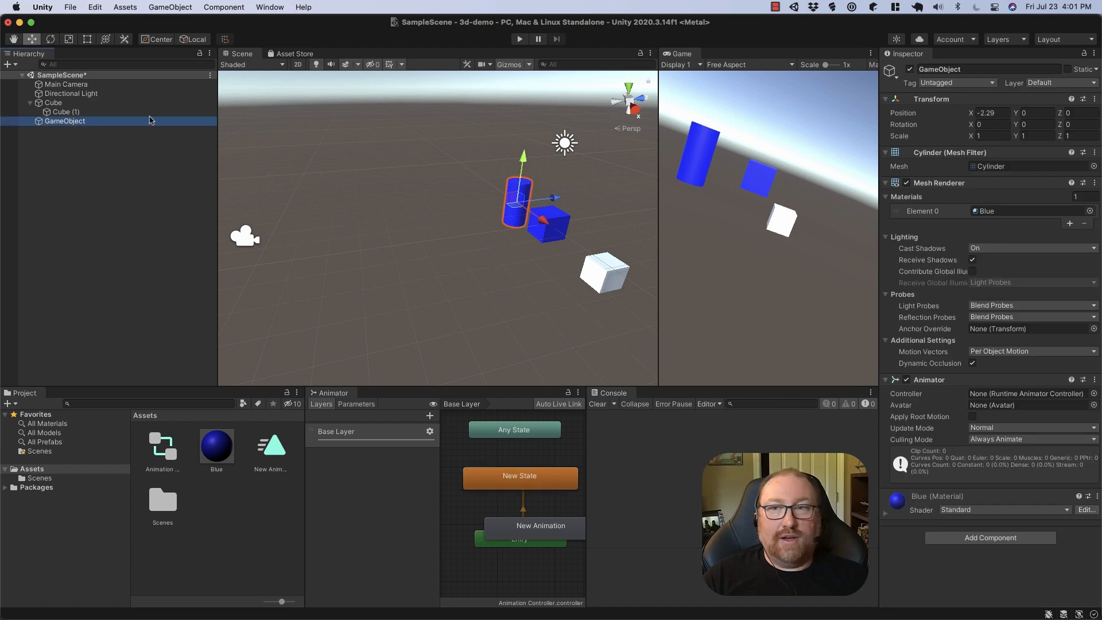
left_click(982, 69)
type("Blue ")
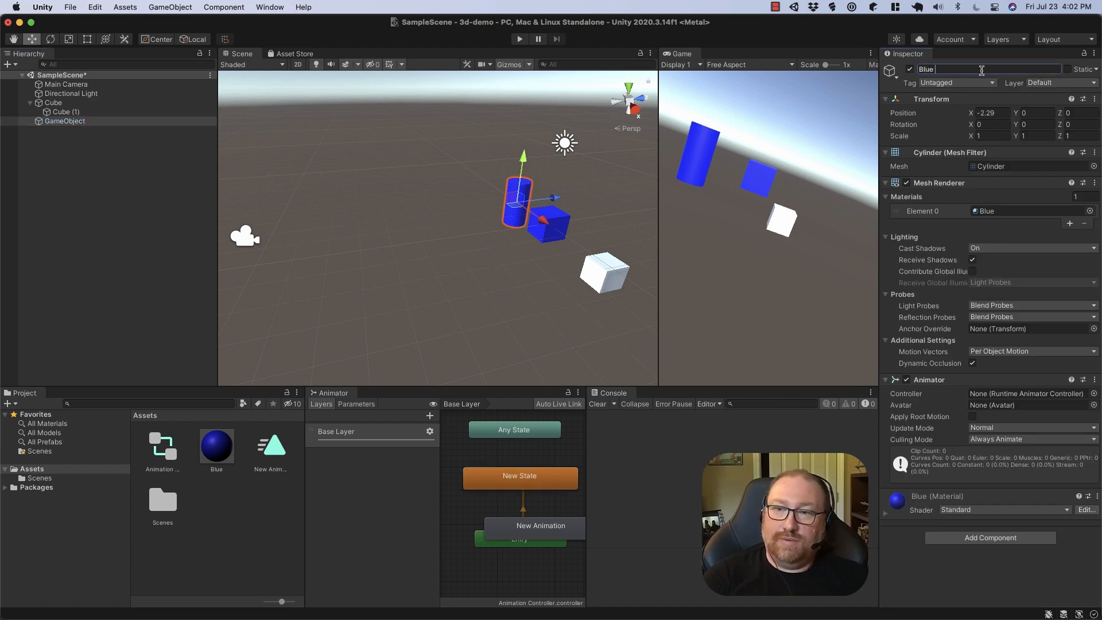
type("Cylinder")
key("Return")
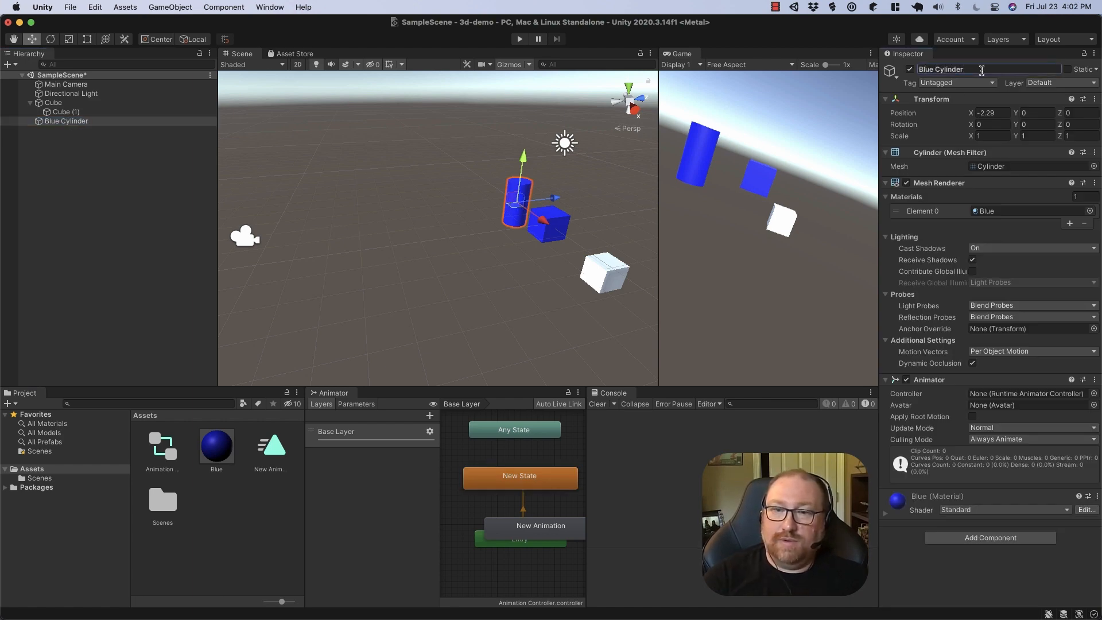
left_click(1018, 395)
left_click_drag(1018, 395, 1018, 396)
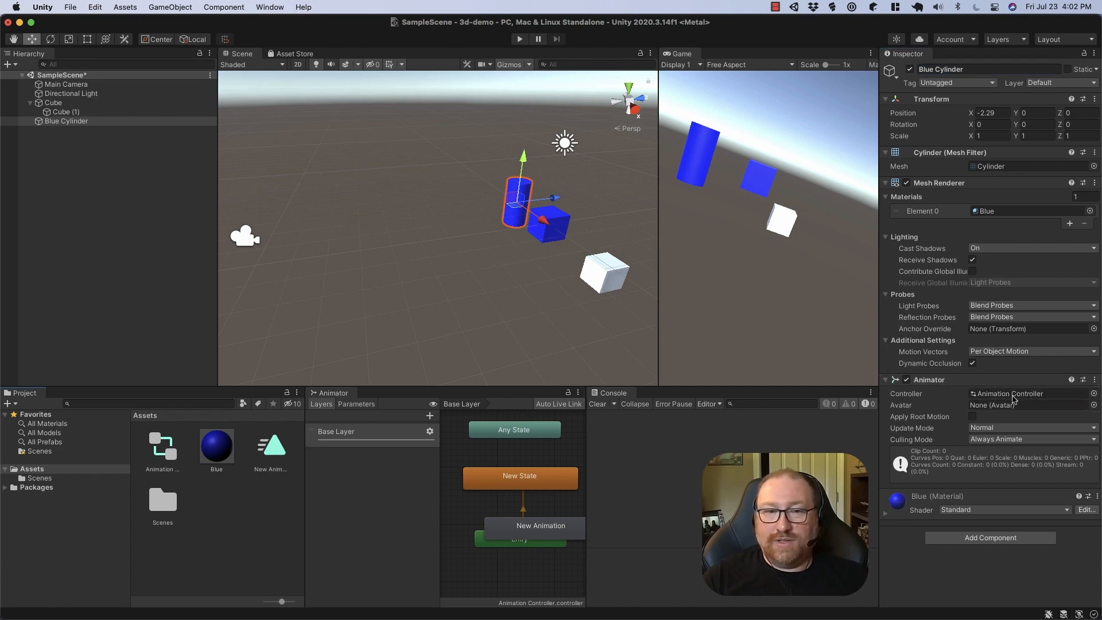
Set the New Animation state as the layer default and arrange the state nodes in a column above Entry.
left_click_drag(513, 546, 502, 573)
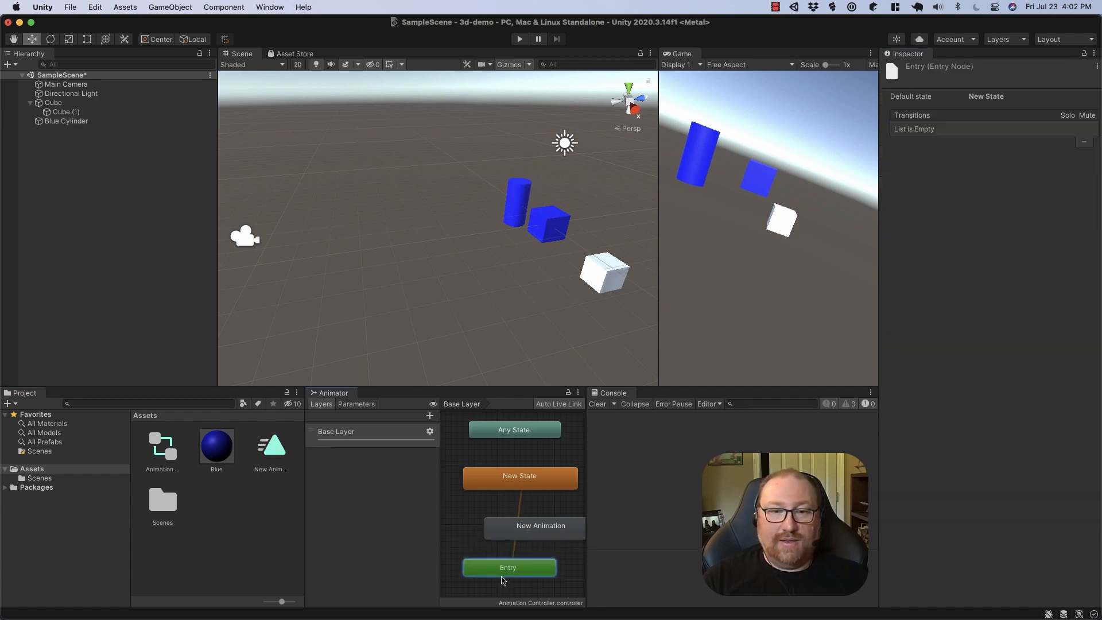
left_click(543, 529)
left_click_drag(540, 489, 529, 500)
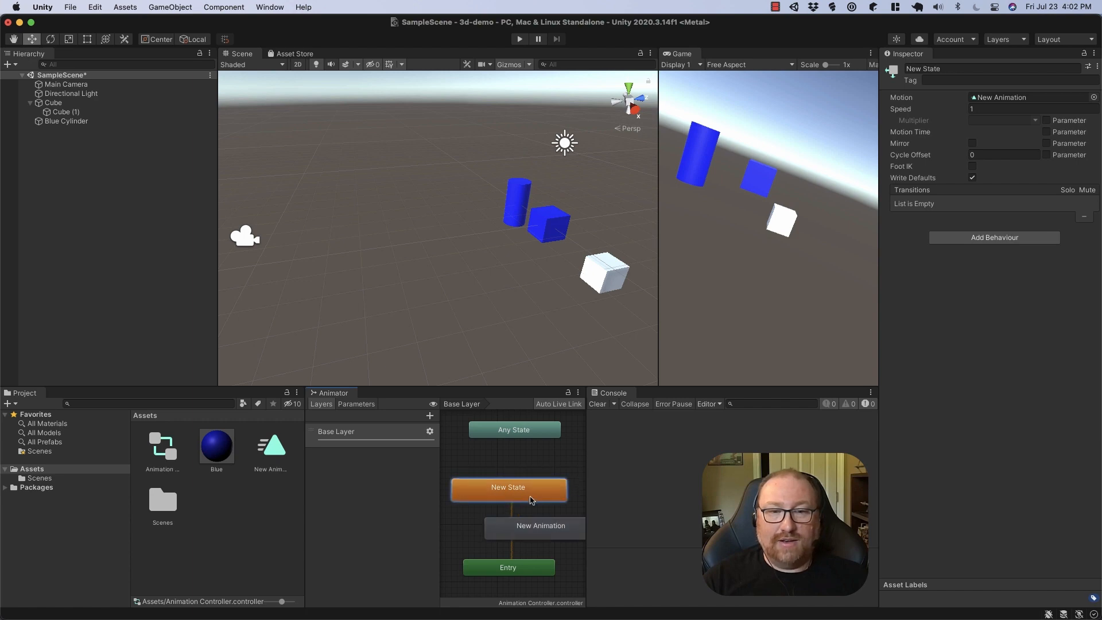
right_click(539, 525)
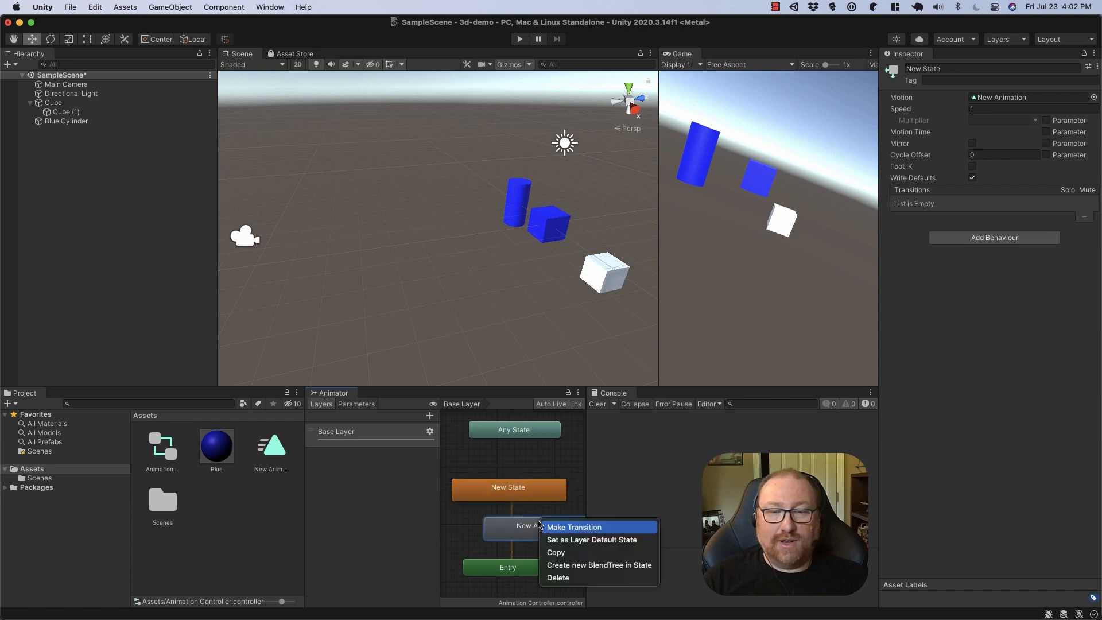
left_click(576, 540)
left_click_drag(537, 498, 542, 481)
left_click_drag(548, 537, 515, 528)
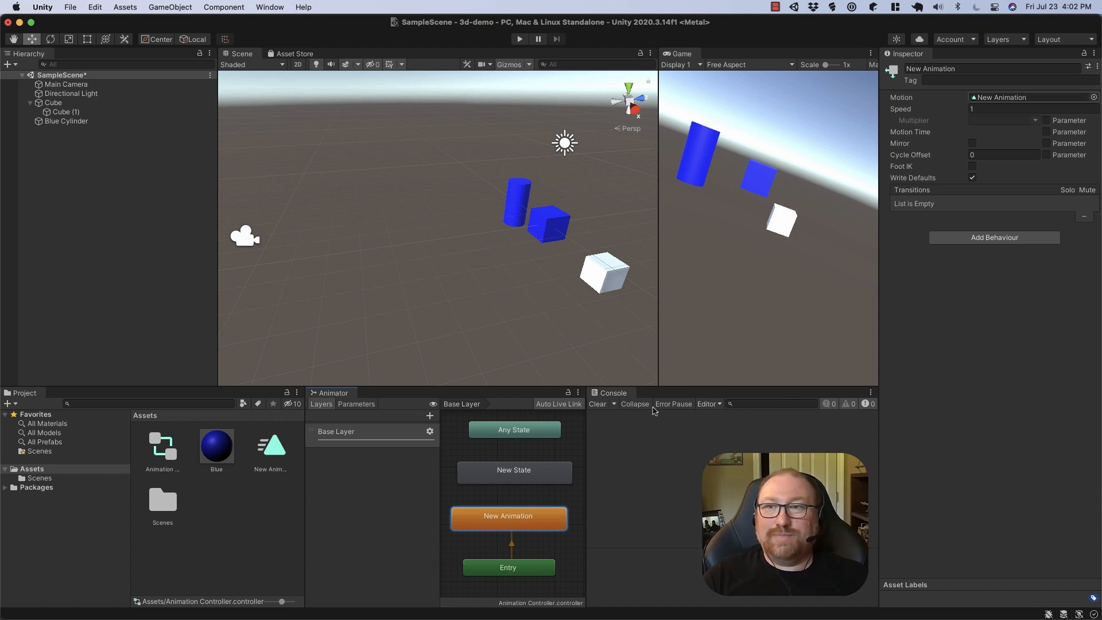
Locate the New Animation state's motion clip and open the Animation window for Blue Cylinder.
left_click(1027, 99)
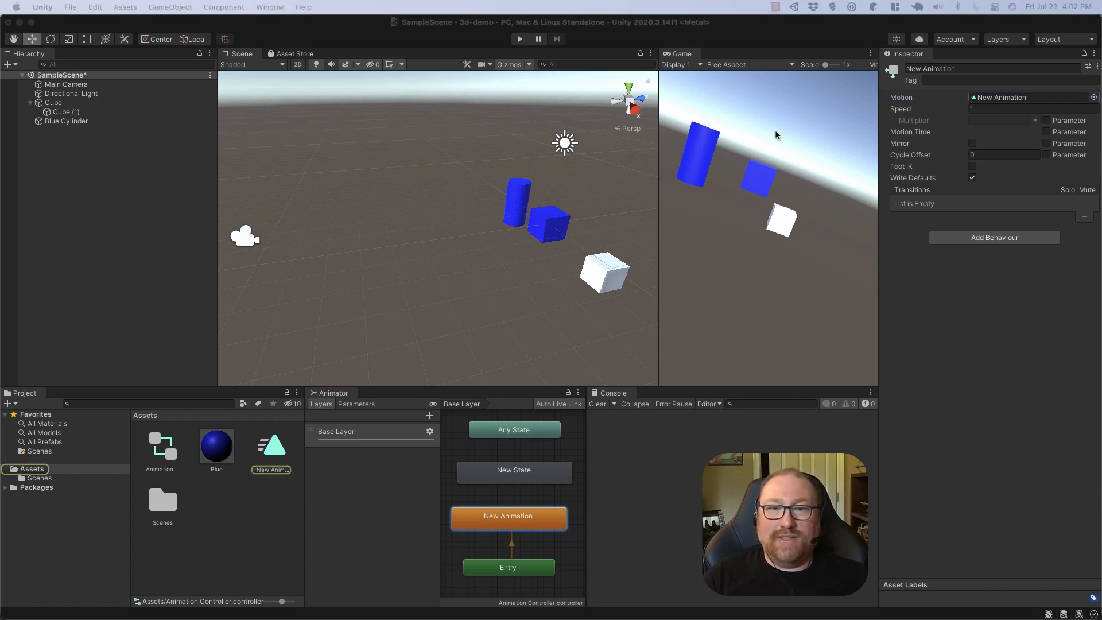
left_click(100, 229)
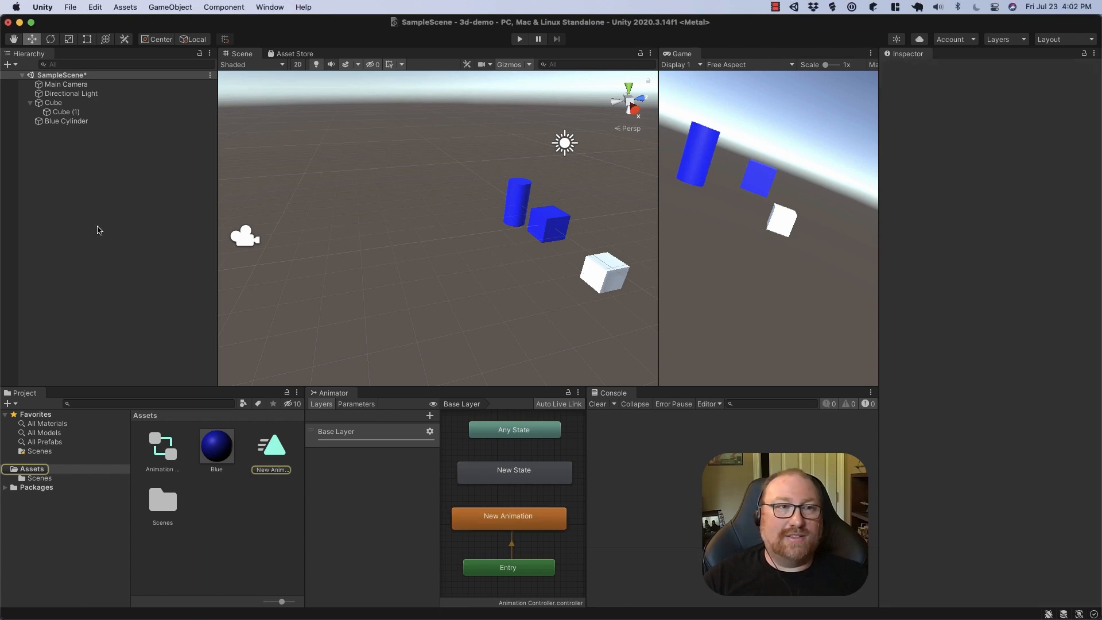
left_click(109, 123)
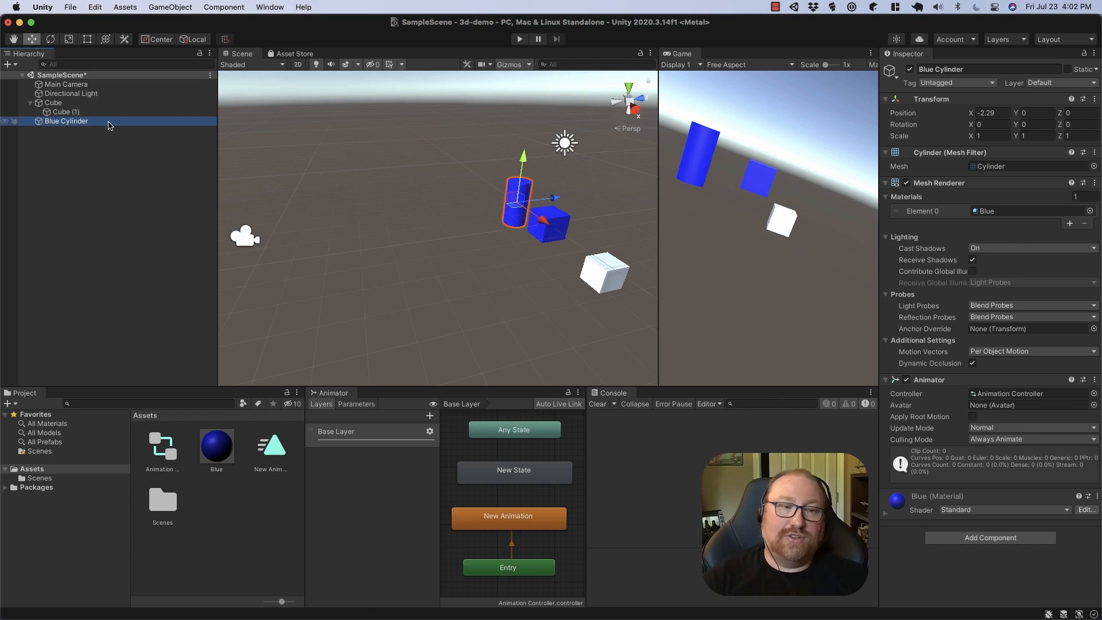
left_click(259, 7)
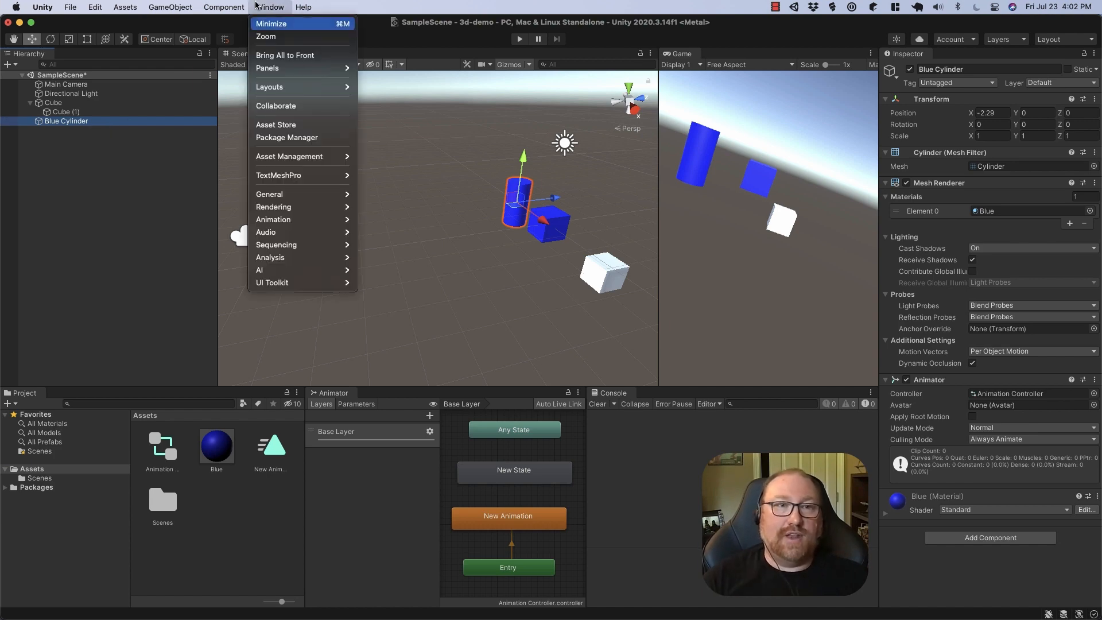
mouse_move(322, 220)
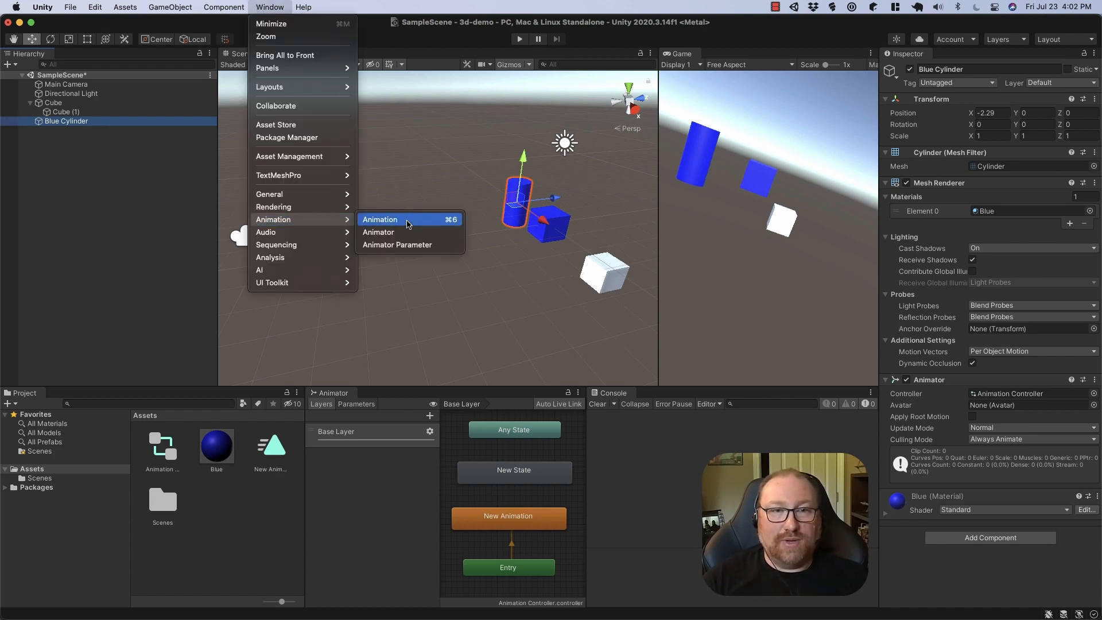
left_click(407, 224)
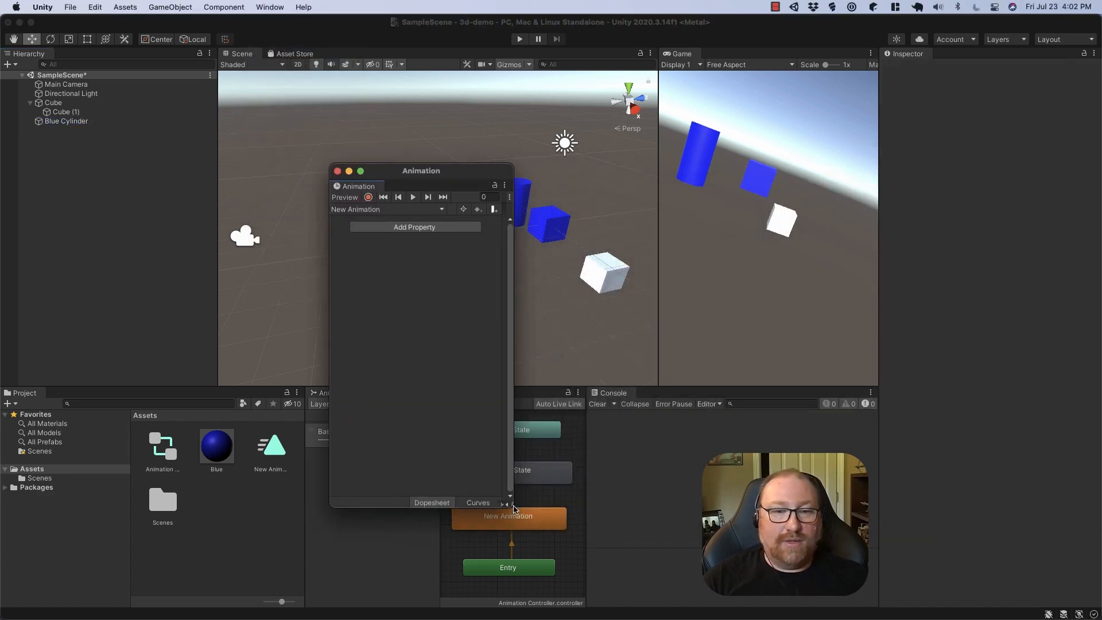
Enlarge the floating Animation window and dock it as a tab beside Project.
left_click_drag(514, 506, 797, 459)
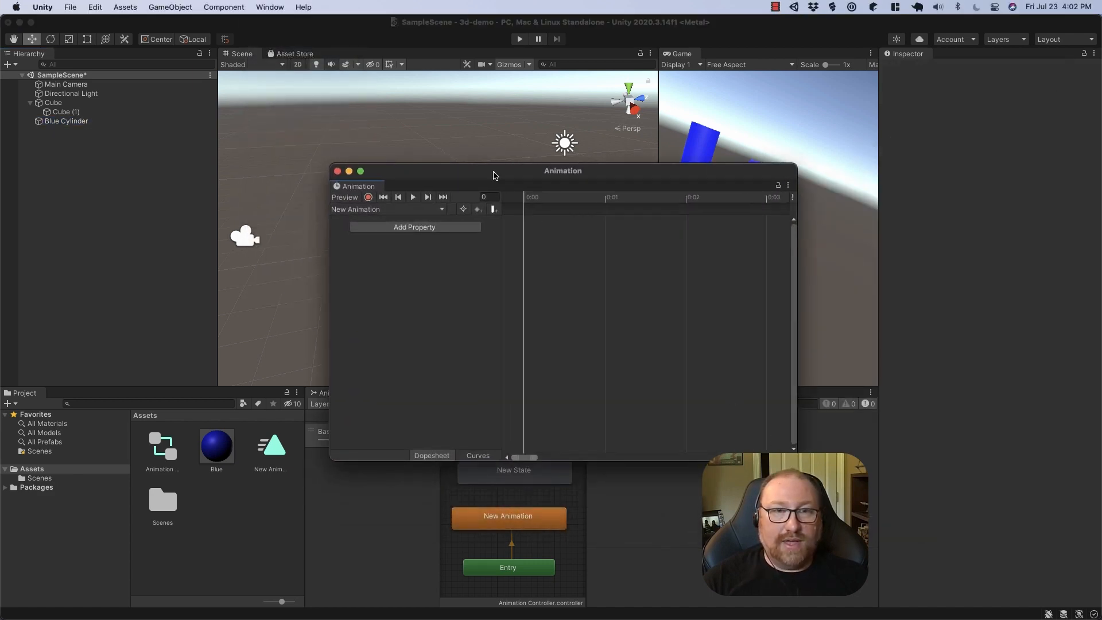
left_click_drag(494, 174, 503, 181)
left_click_drag(371, 194, 655, 518)
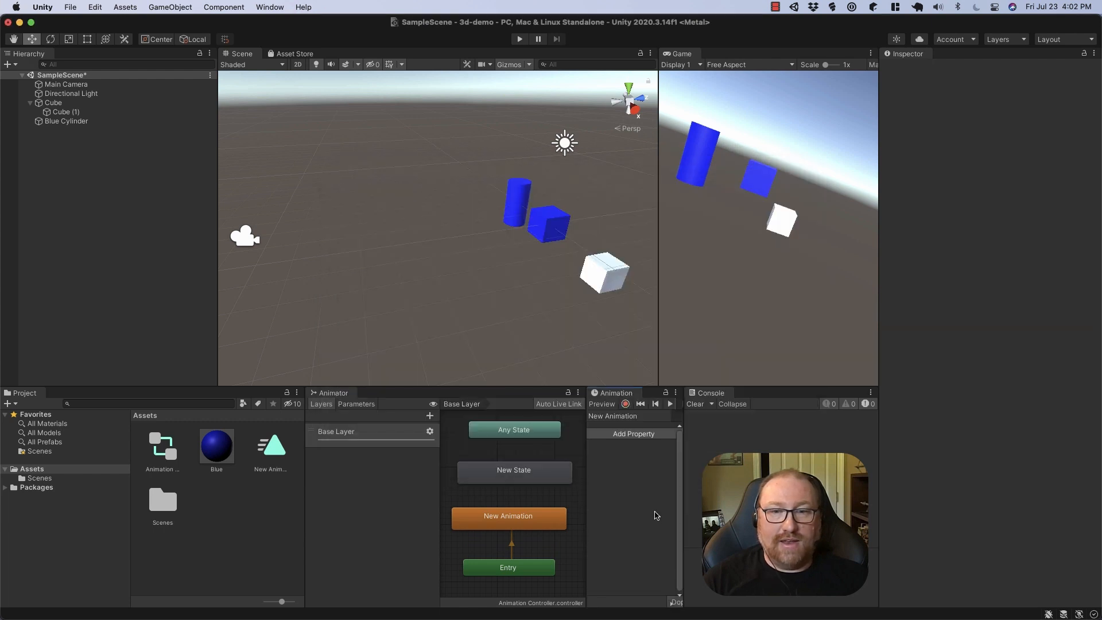
left_click_drag(612, 395, 155, 395)
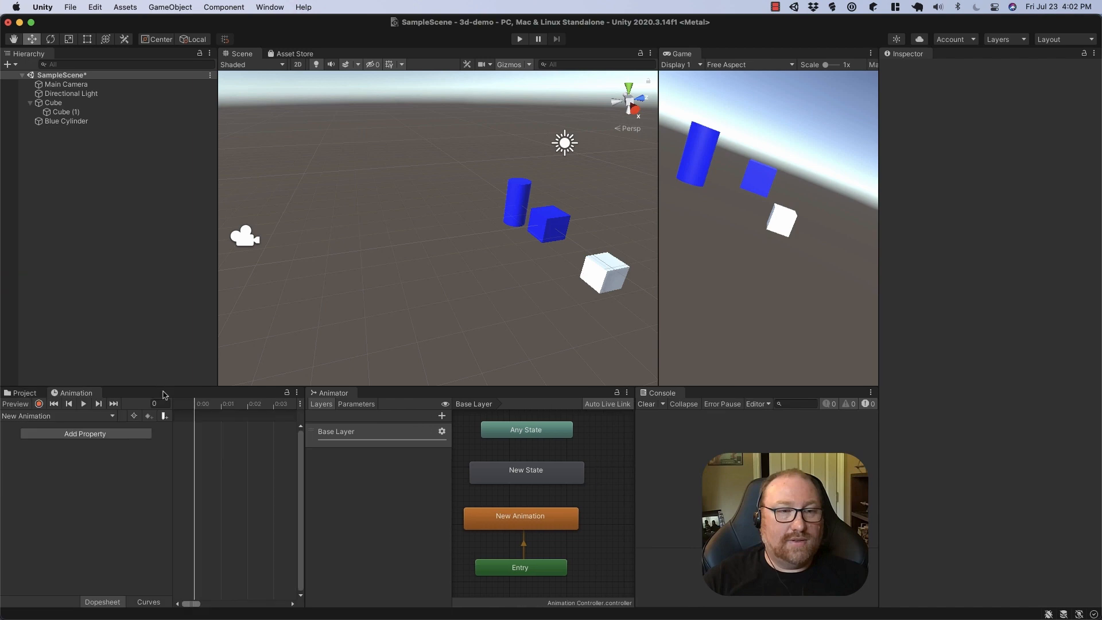
Make more room for the Animation and Animator views by docking the Console below the Inspector, and reselect Blue Cylinder.
left_click_drag(304, 397, 476, 404)
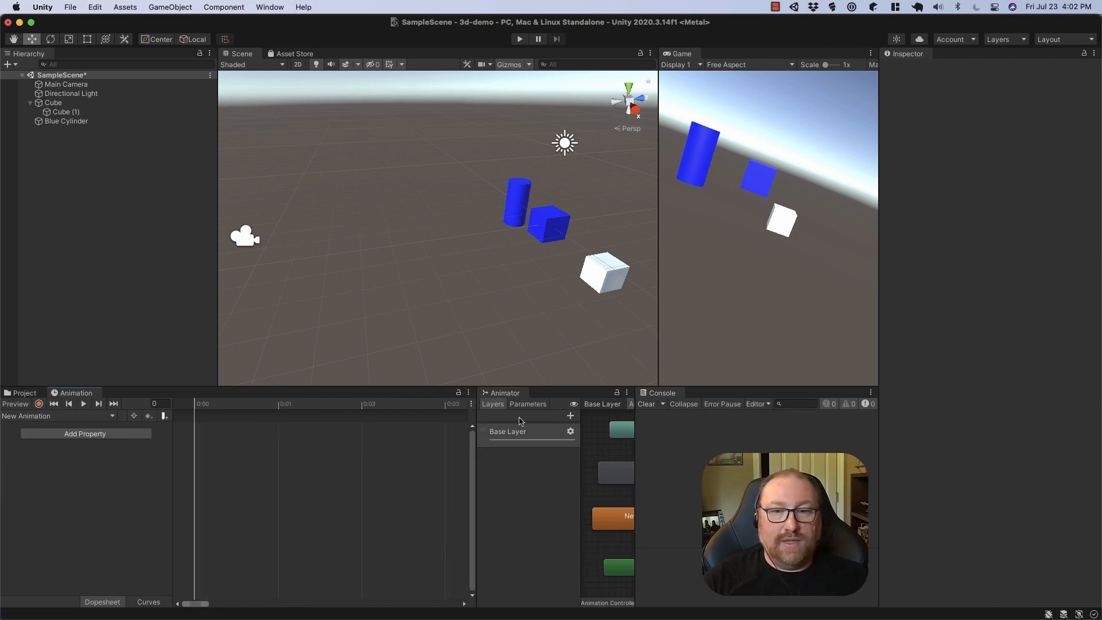
left_click_drag(636, 456, 731, 459)
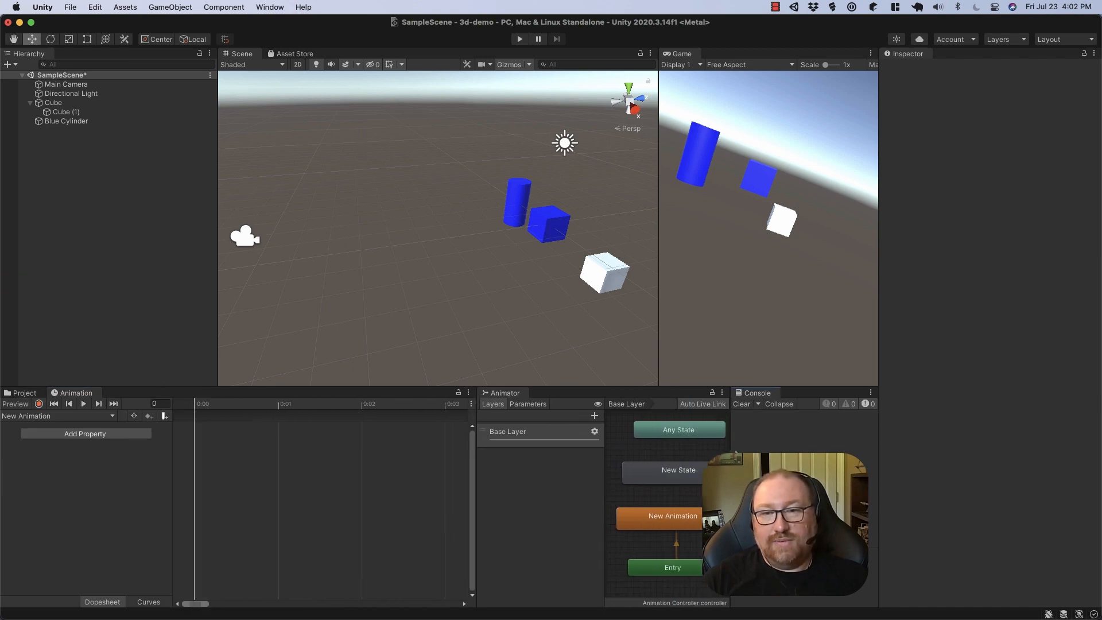
left_click_drag(758, 394, 964, 554)
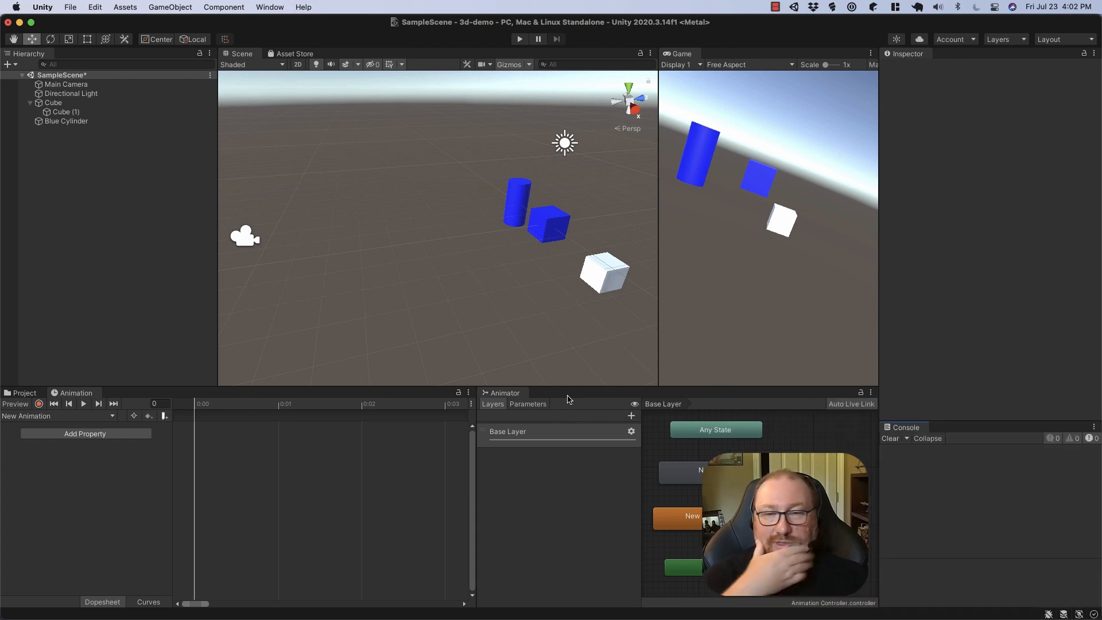
left_click(67, 121)
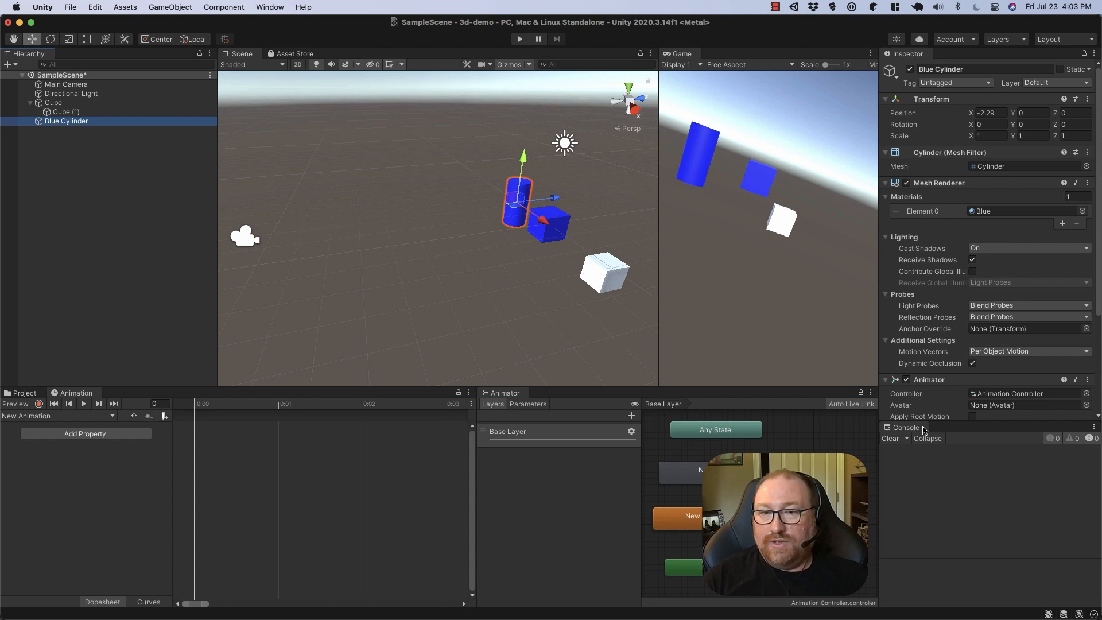
Dock the Console beside Animator and add Blue Cylinder's Transform Rotation property to the New Animation clip.
left_click_drag(924, 429, 503, 399)
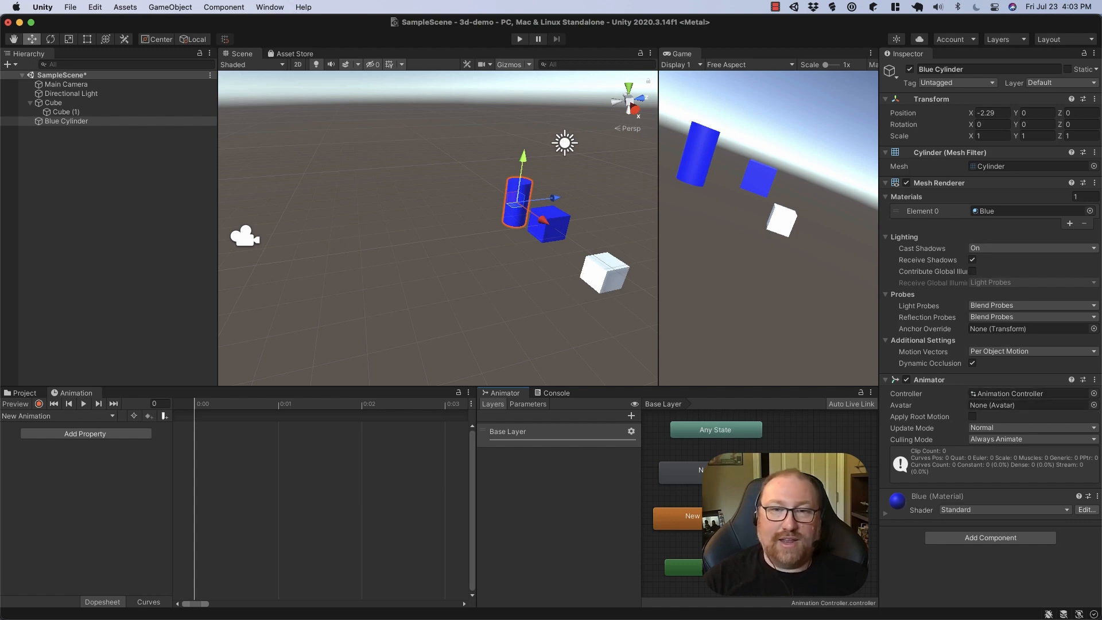
left_click(88, 438)
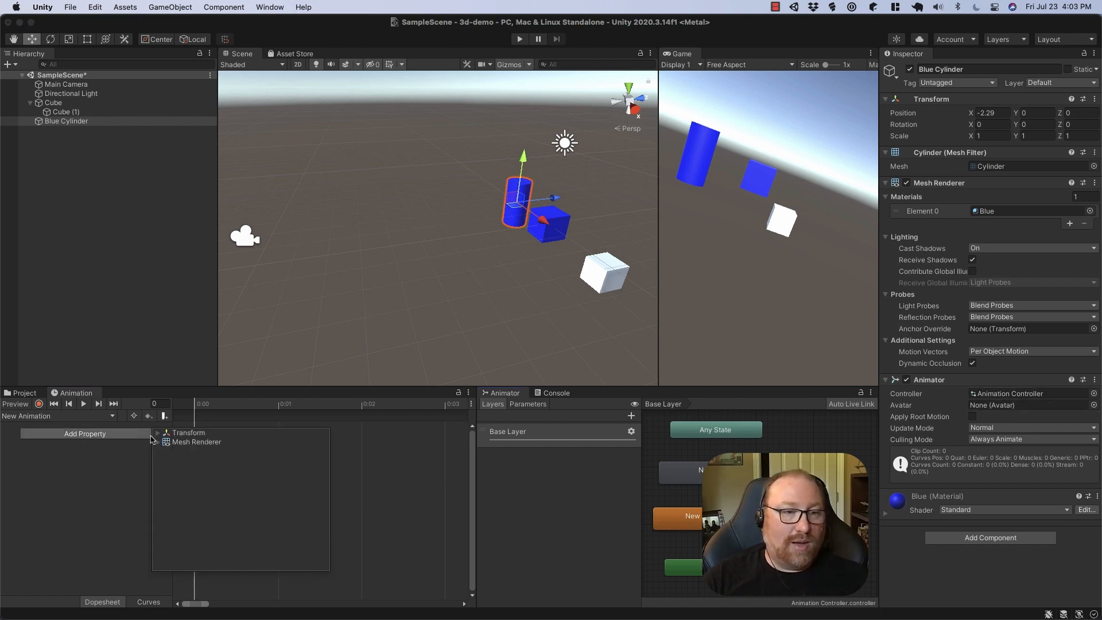
left_click(158, 435)
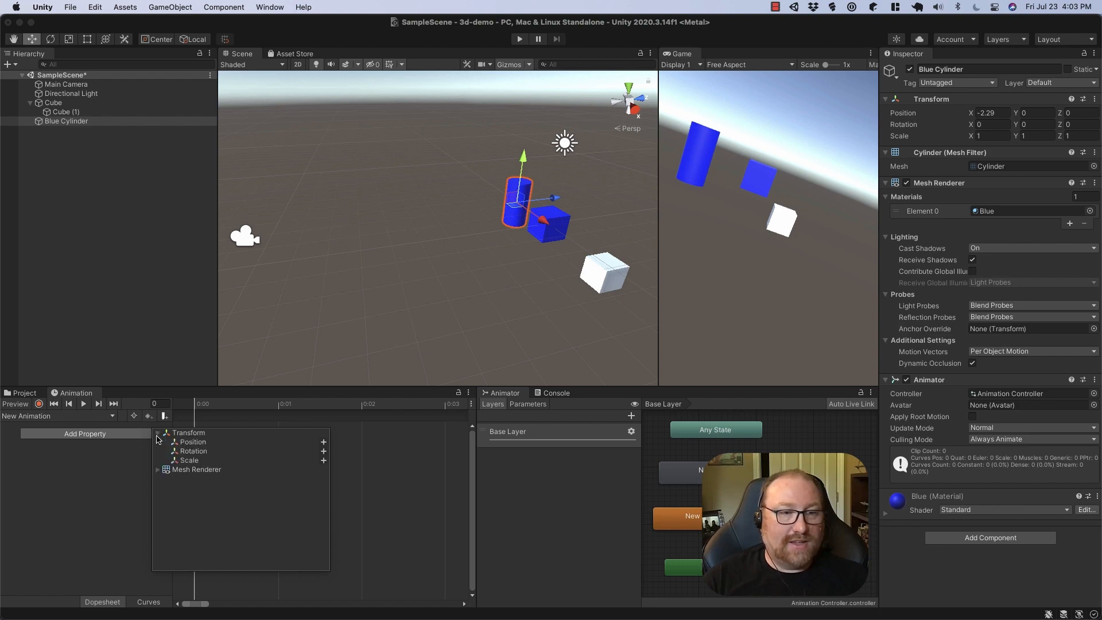
left_click(323, 452)
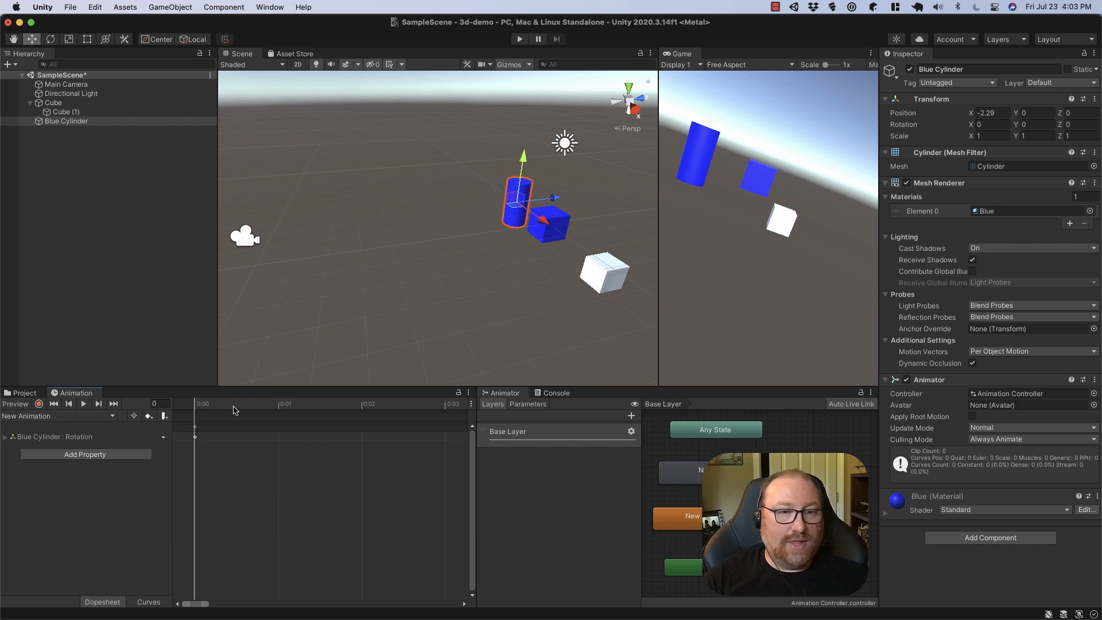
Key Blue Cylinder's rotation at frame 10 with X, Y and Z all set to 180, and scrub the timeline around it.
left_click(278, 405)
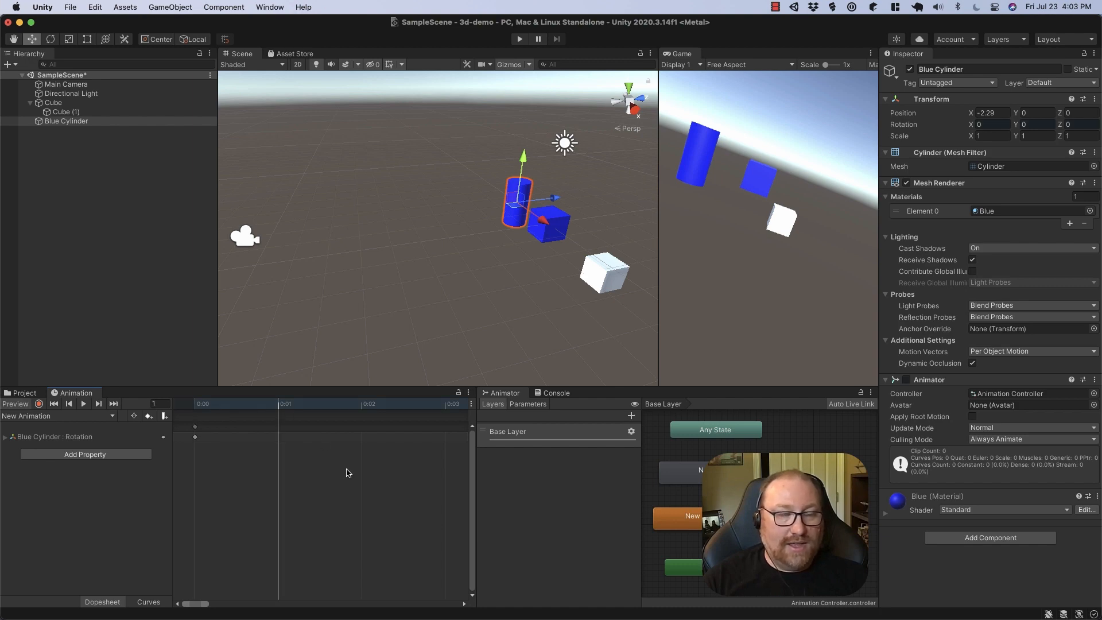
scroll(346, 474, "down", 10)
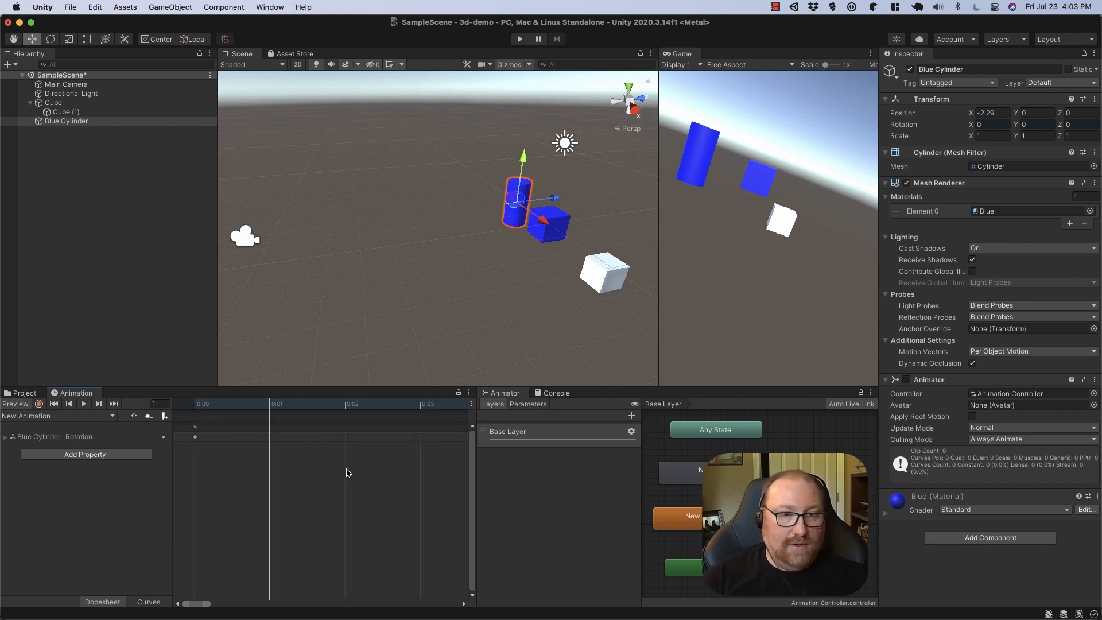
scroll(346, 473, "down", 5)
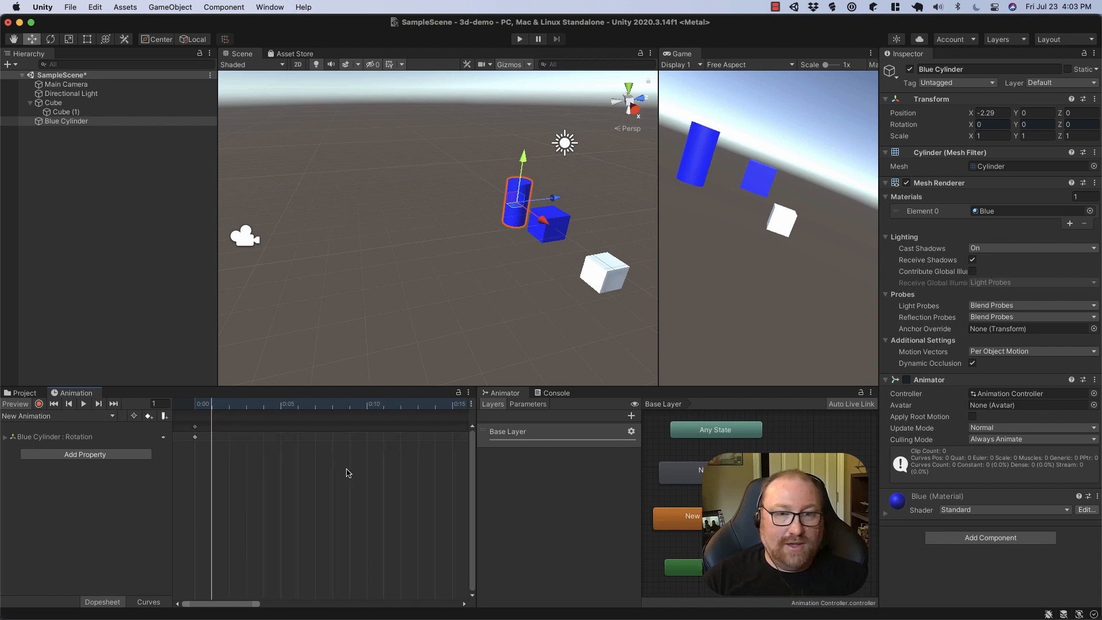
left_click_drag(320, 406, 352, 408)
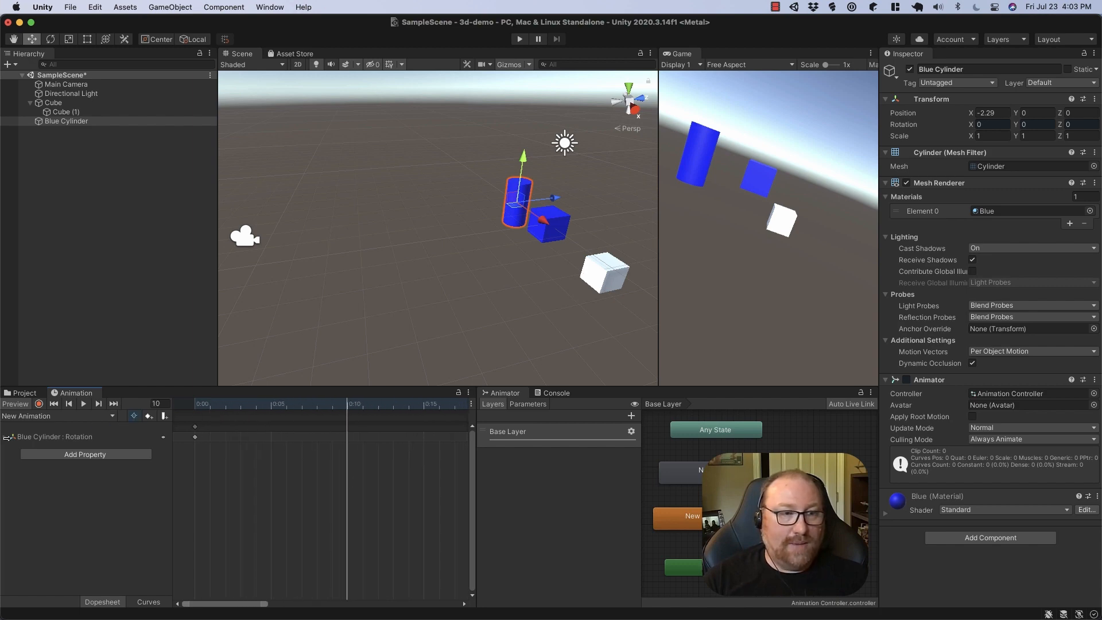
left_click(6, 438)
left_click(125, 449)
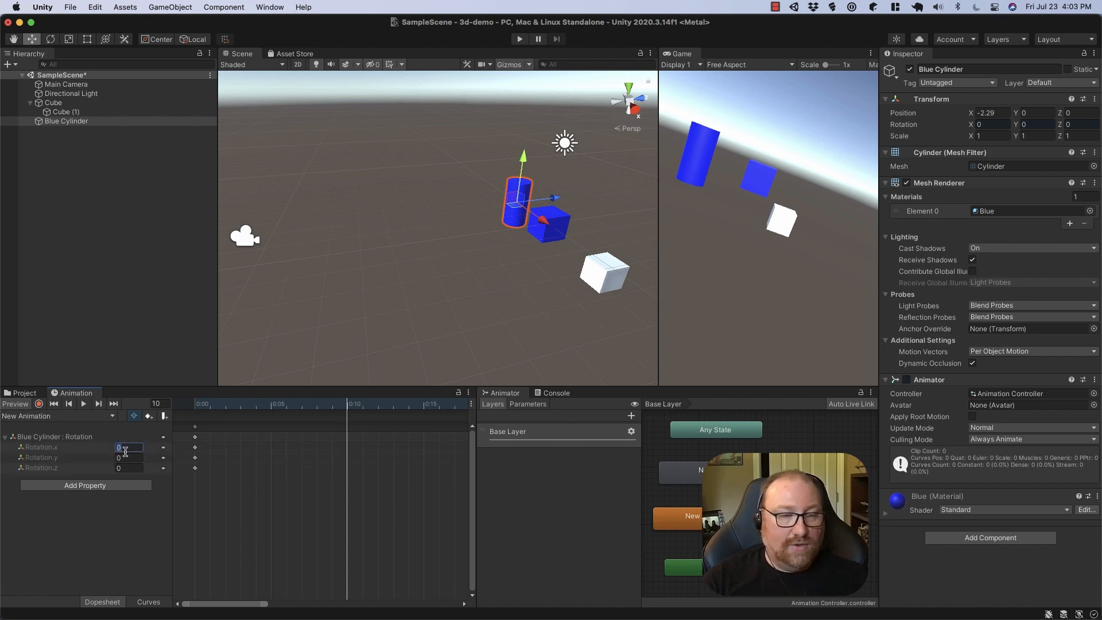
type("180")
key("Return")
left_click(125, 457)
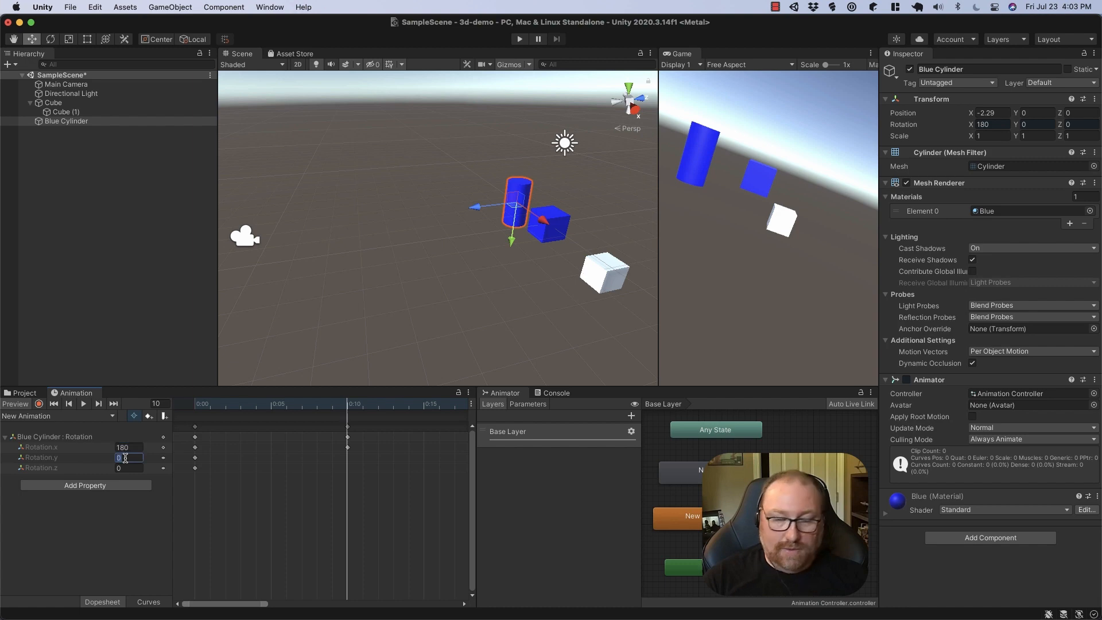
type("180")
left_click(126, 468)
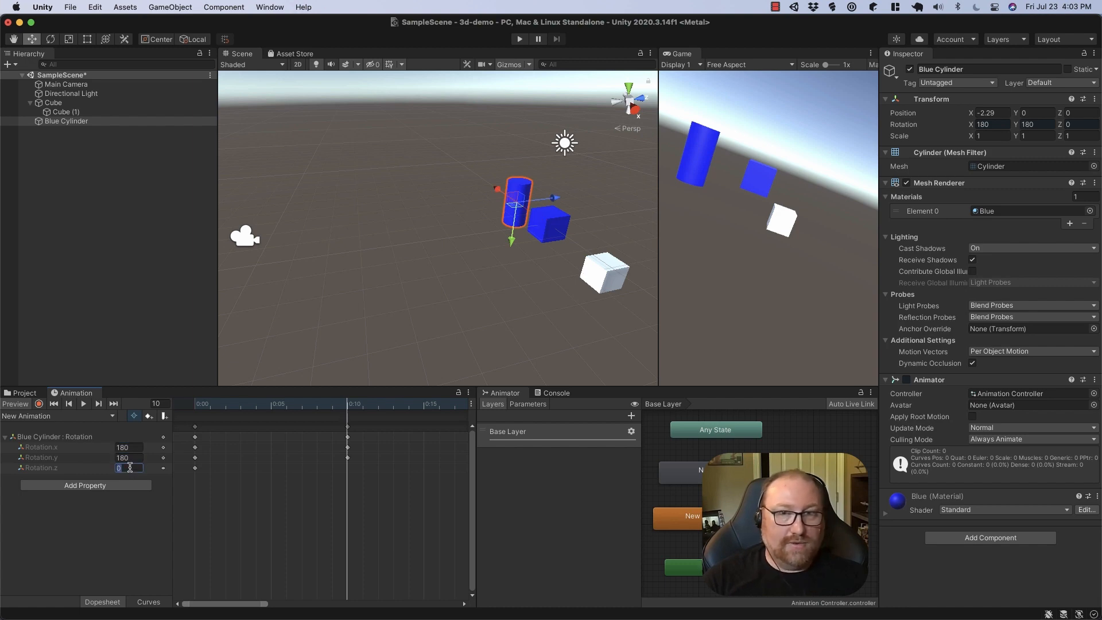
type("180")
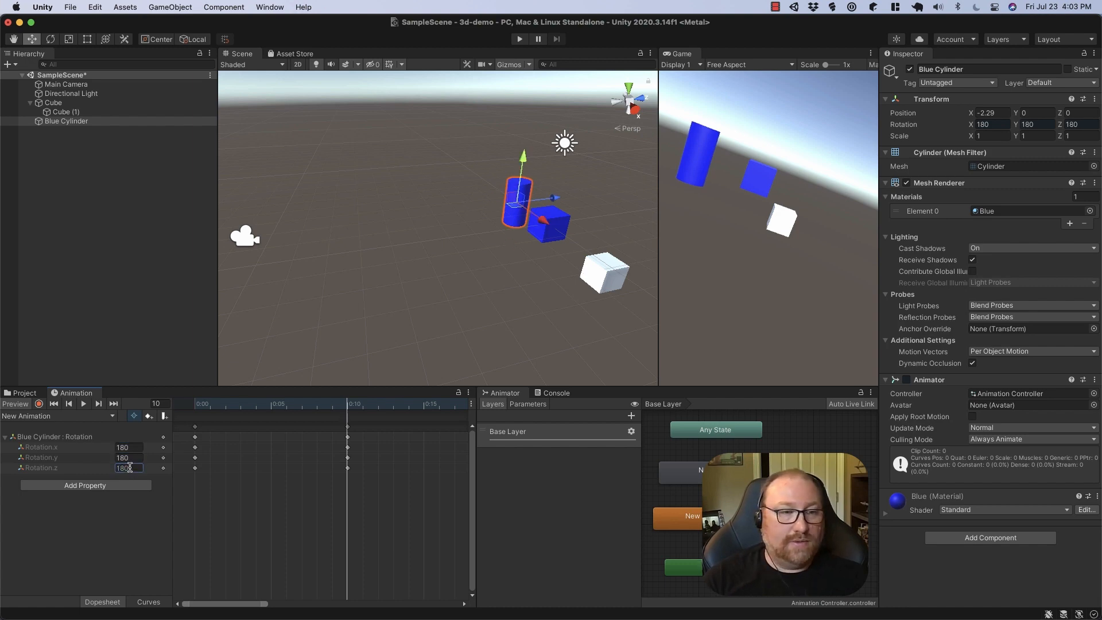
left_click(130, 526)
mouse_move(329, 405)
left_mouse_down()
mouse_move(339, 404)
mouse_move(221, 404)
mouse_move(343, 407)
left_mouse_up()
scroll(344, 492, "down", 5)
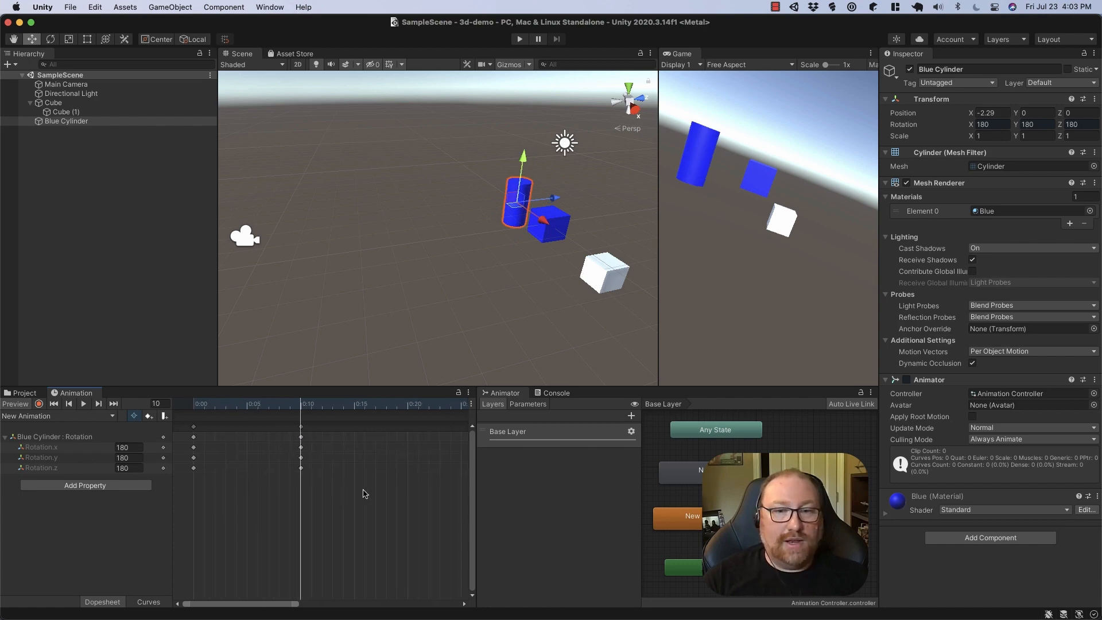
Enable Loop Time on the New Animation clip asset.
left_click(678, 517)
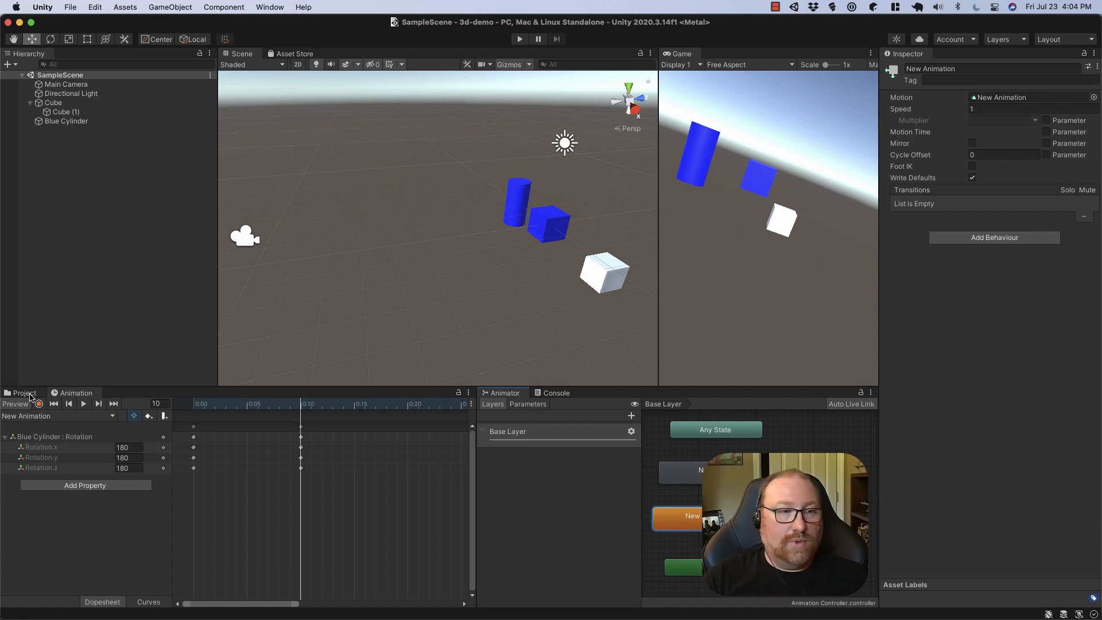
left_click(25, 394)
left_click(246, 446)
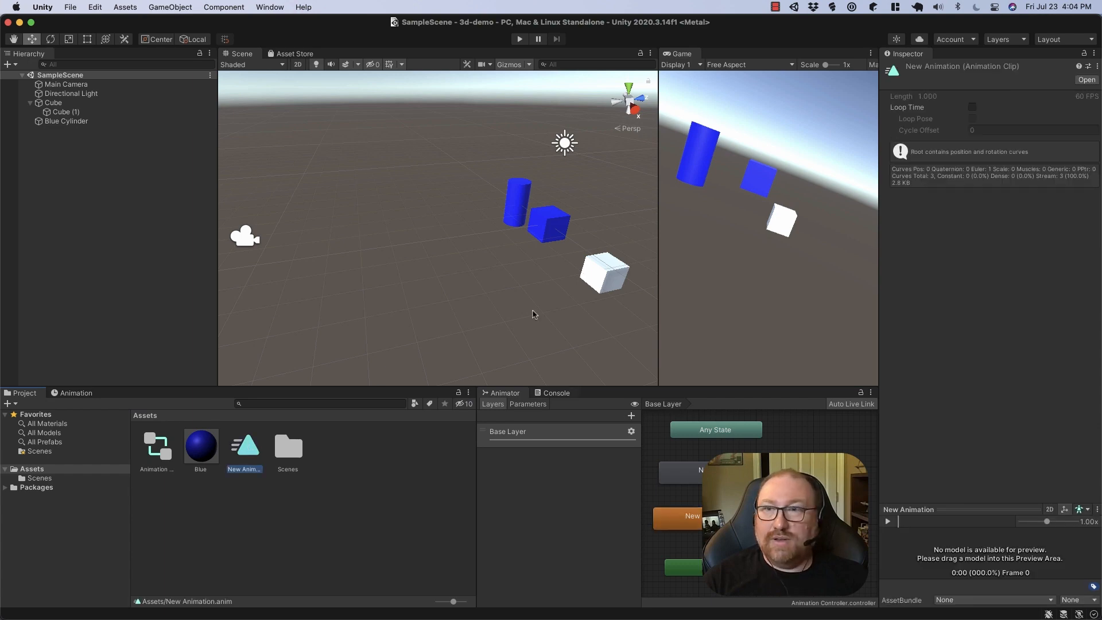
left_click(972, 107)
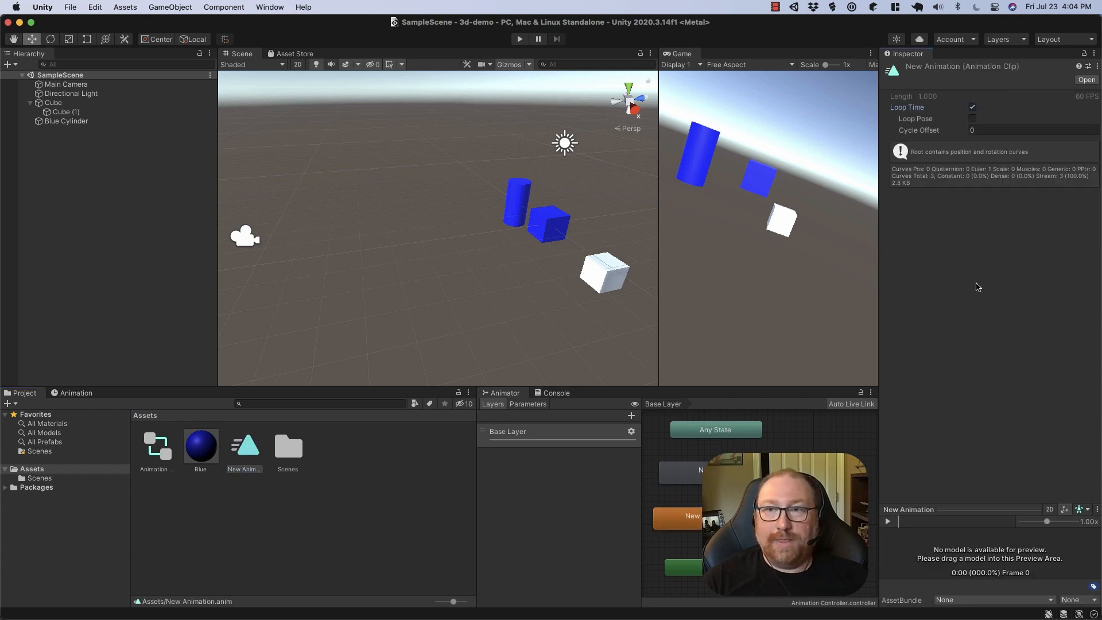
left_click(245, 456)
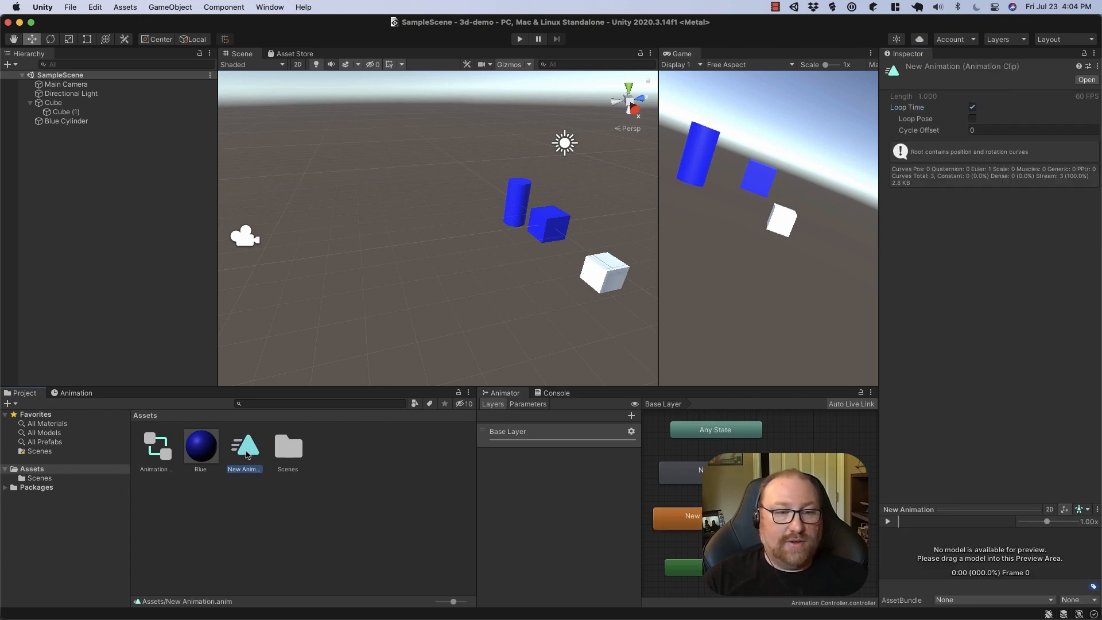
Shift the clip's frame 10 rotation keyframes to 0:30 on the timeline.
left_click(69, 394)
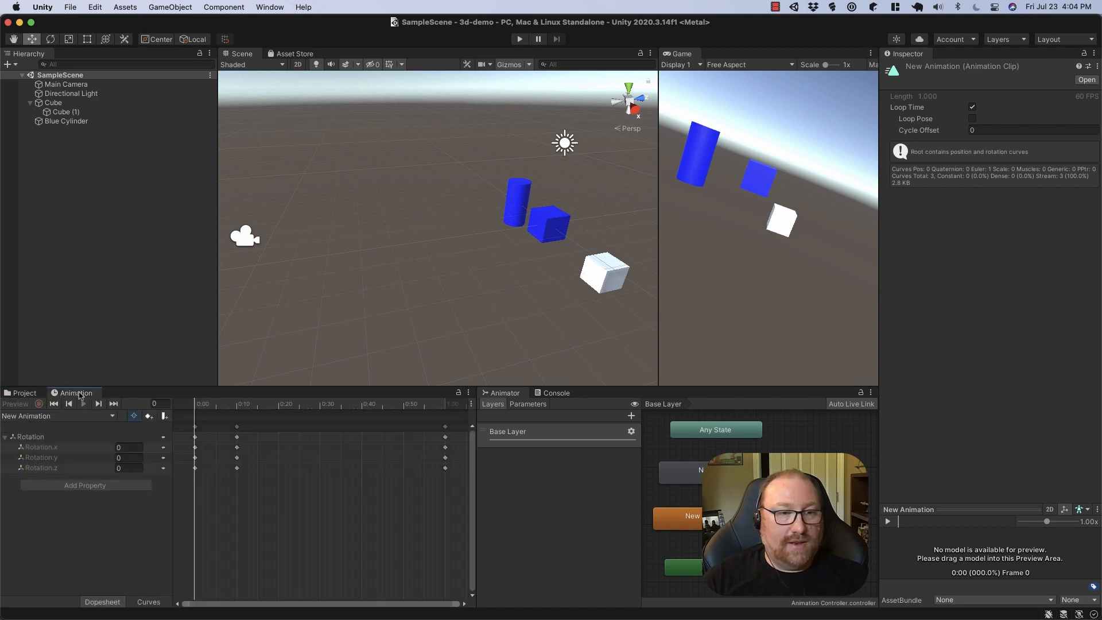
mouse_move(196, 409)
left_mouse_down()
mouse_move(446, 409)
mouse_move(177, 414)
left_mouse_up()
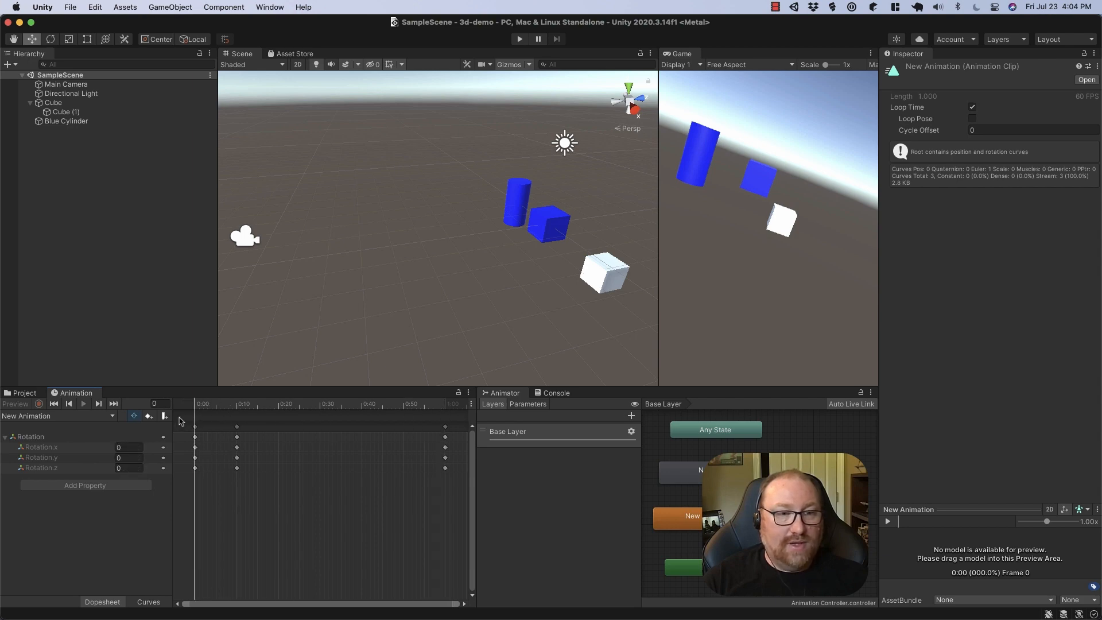
left_click_drag(224, 504, 321, 431)
left_click(249, 407)
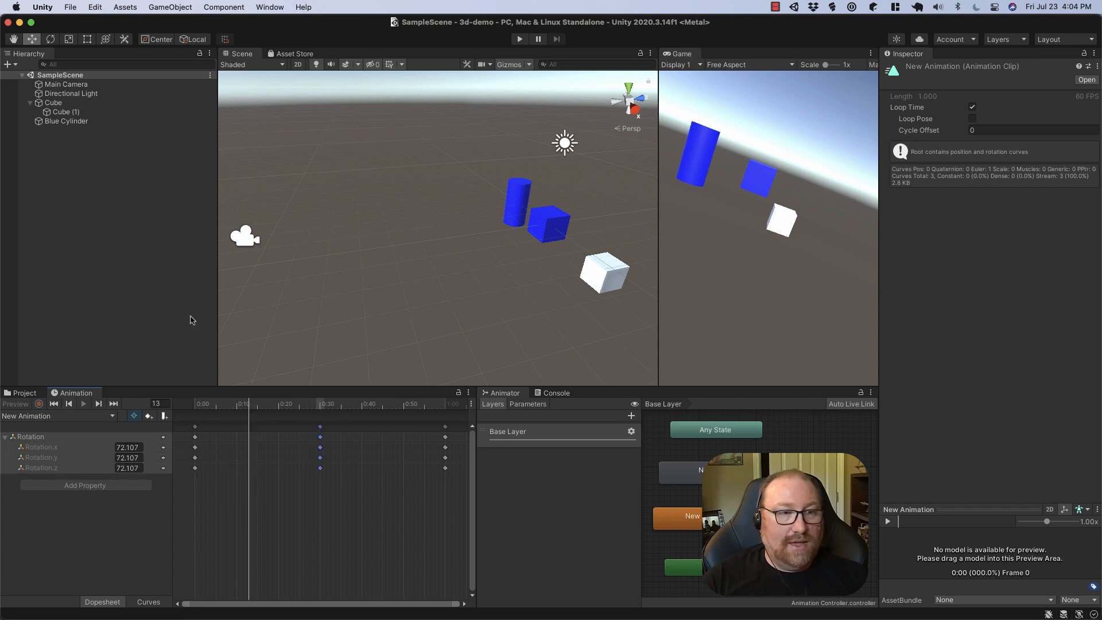
Preview the clip on Blue Cylinder and delete the Rotation Z keyframe at 0:30.
left_click(67, 121)
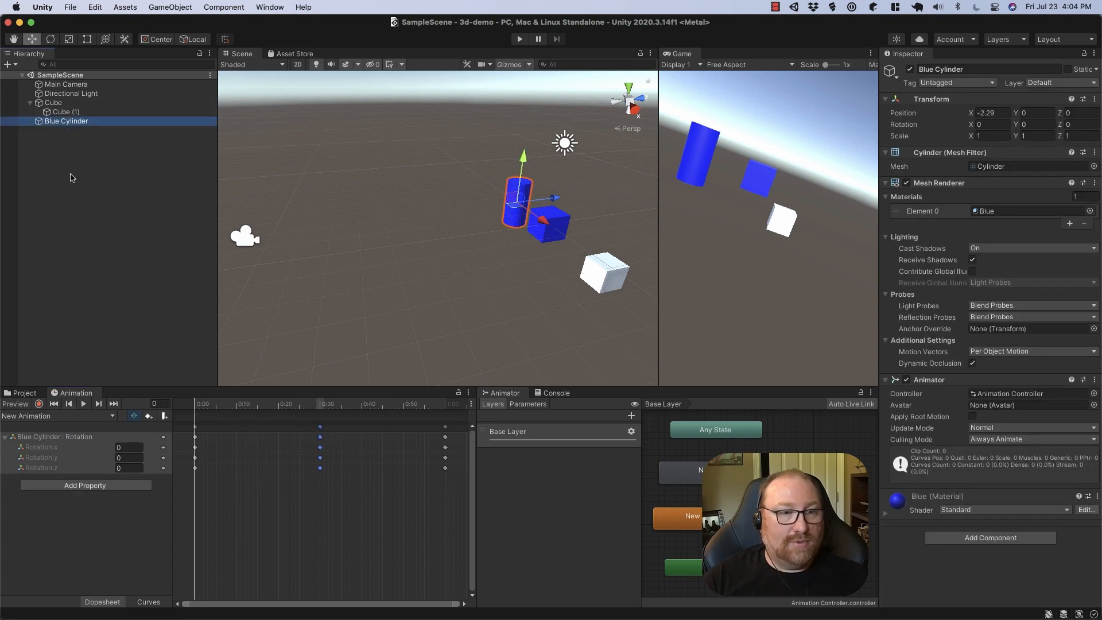
left_click(83, 404)
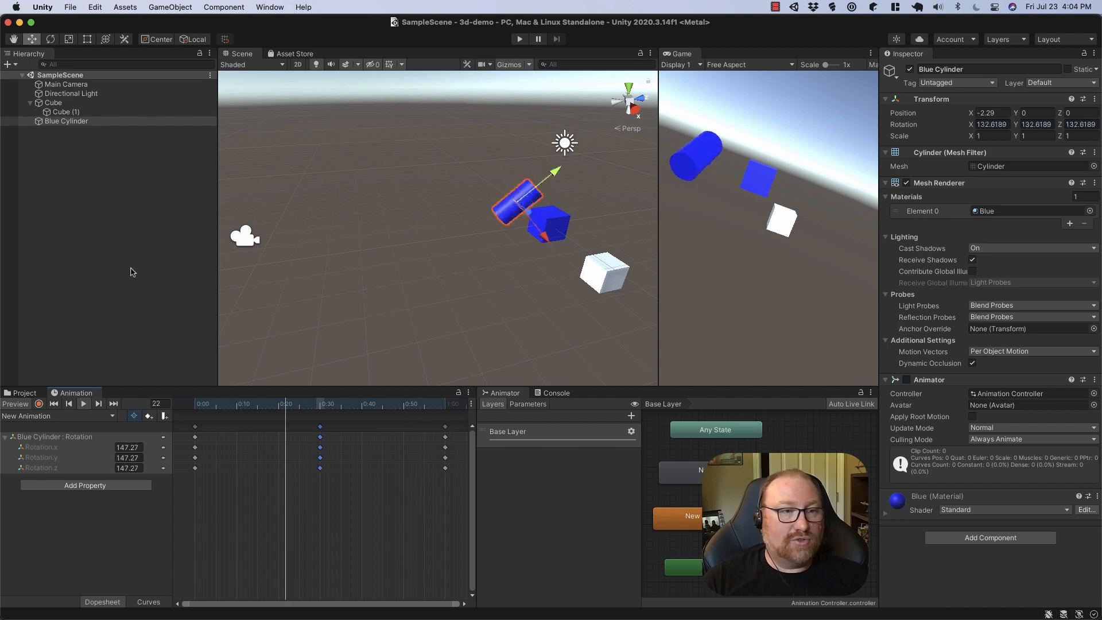
left_click(83, 404)
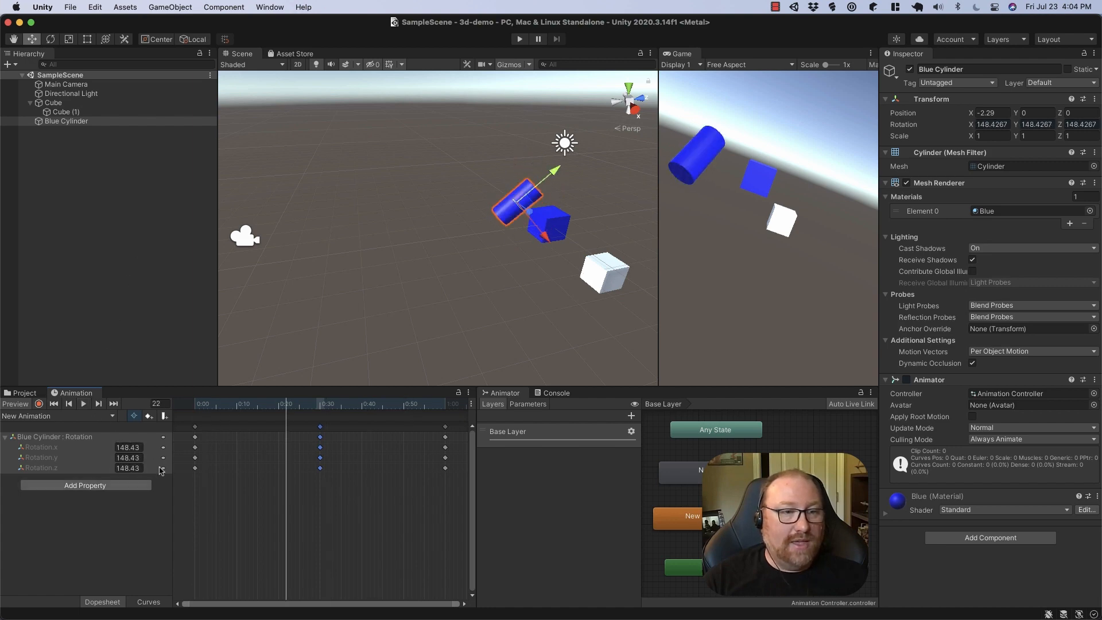
left_click(320, 468)
key("Delete")
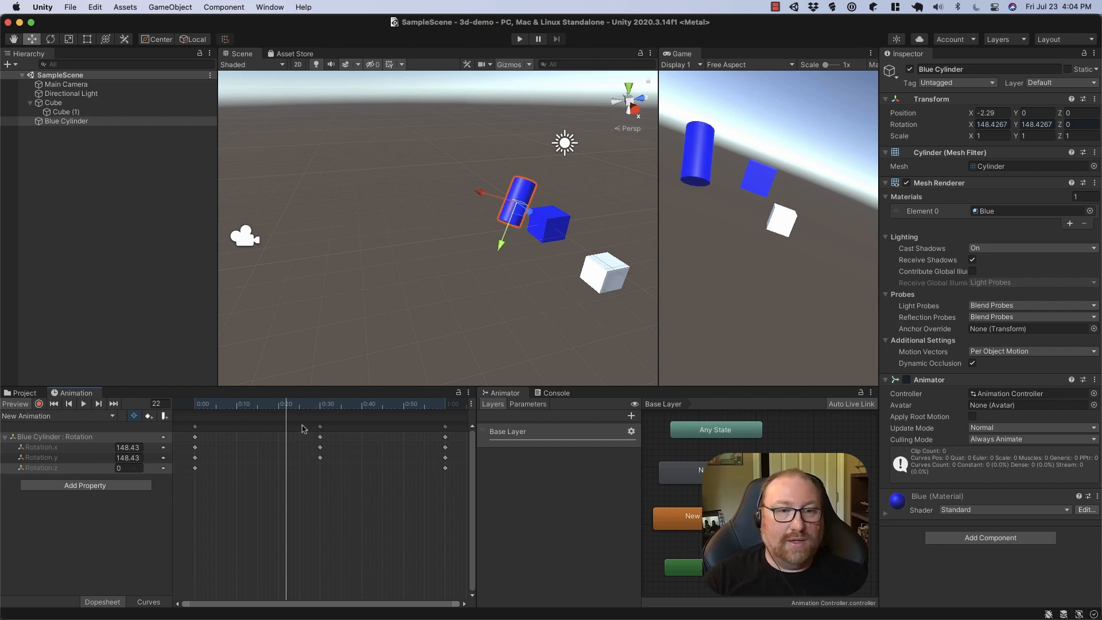
Set the X and Y rotation keys at frame 60 to 359.
left_click_drag(287, 404, 444, 405)
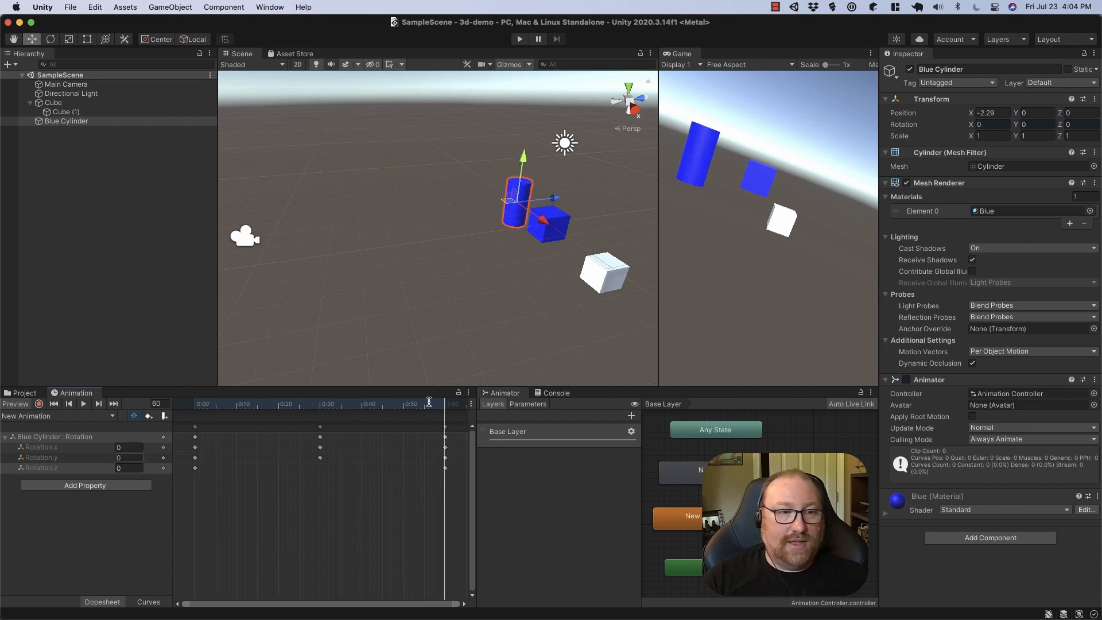
left_click_drag(371, 406, 446, 413)
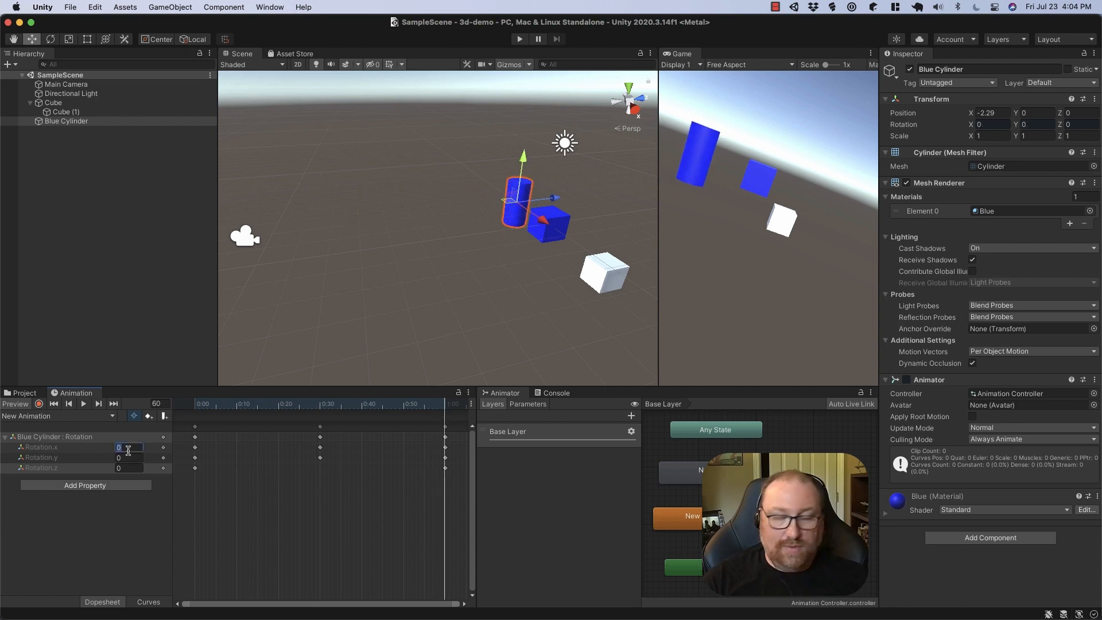
type("359")
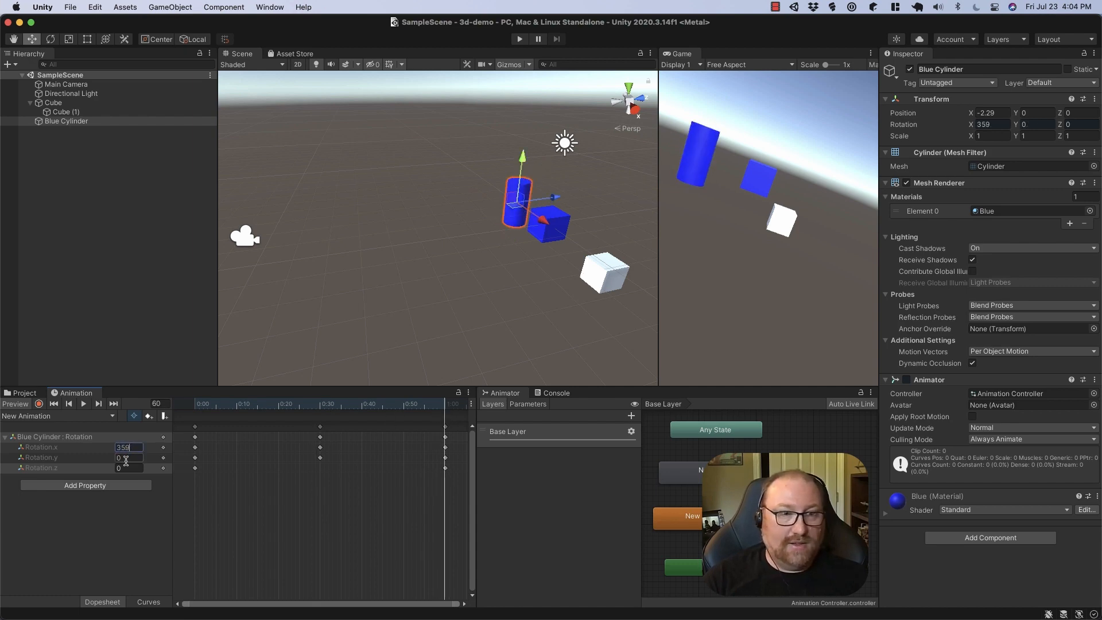
type("359")
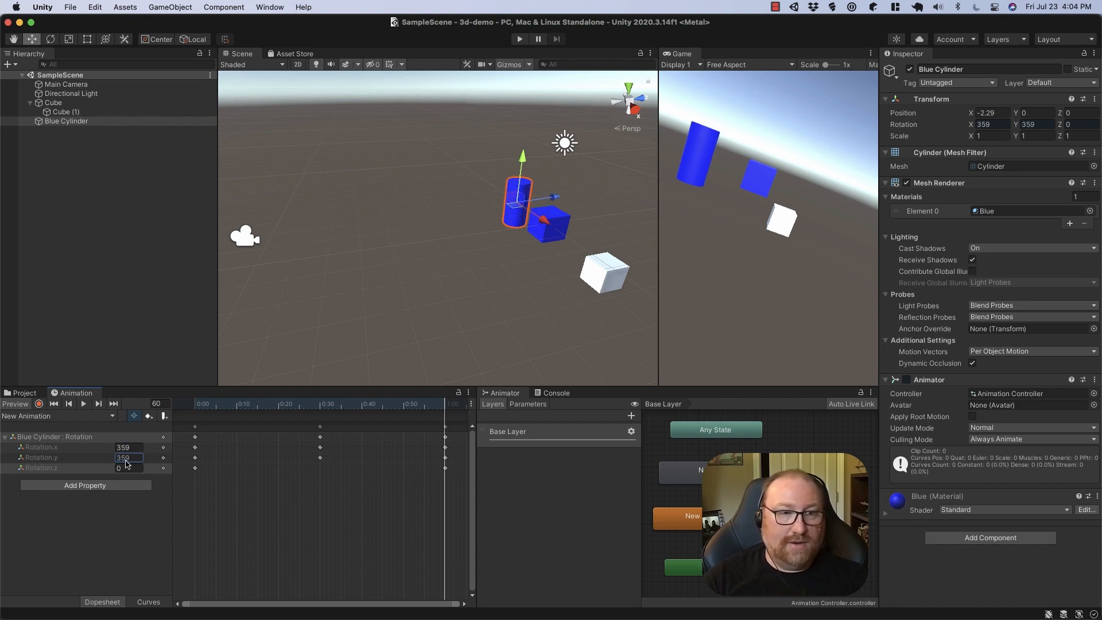
Play back the edited New Animation clip and scrub its timeline to examine Blue Cylinder's rotation.
left_click(84, 405)
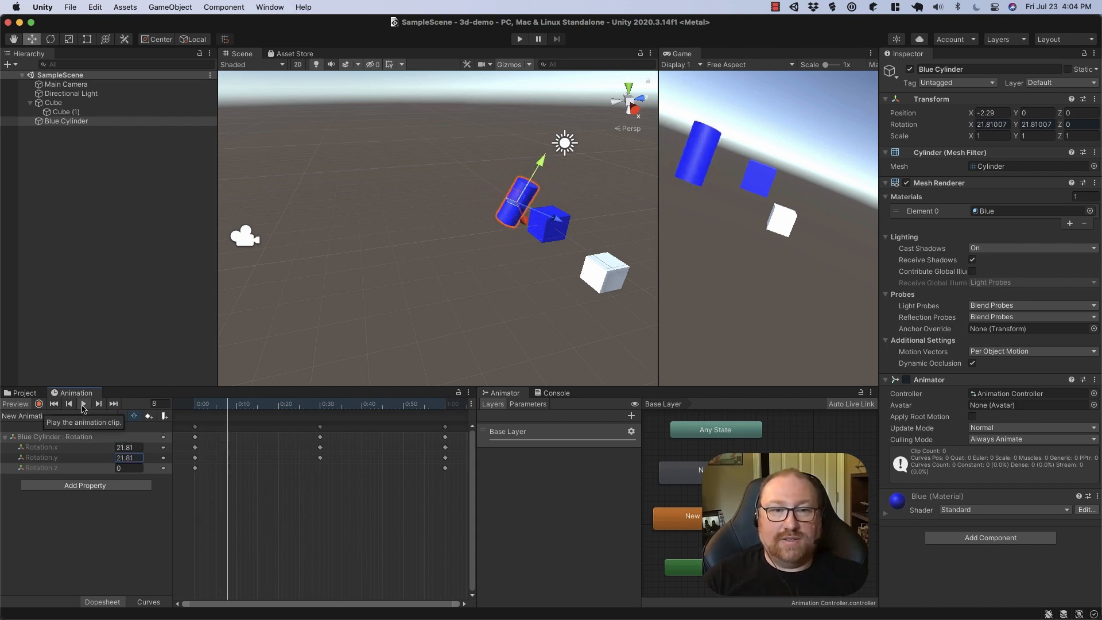
left_click(84, 286)
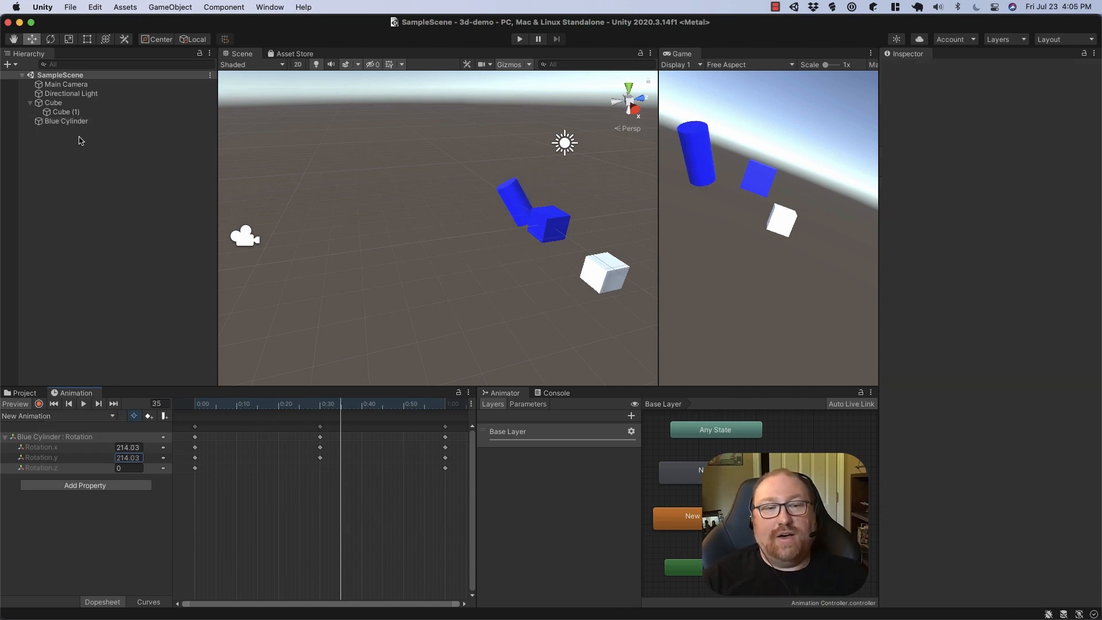
mouse_move(295, 406)
left_mouse_down()
mouse_move(258, 406)
mouse_move(292, 409)
left_mouse_up()
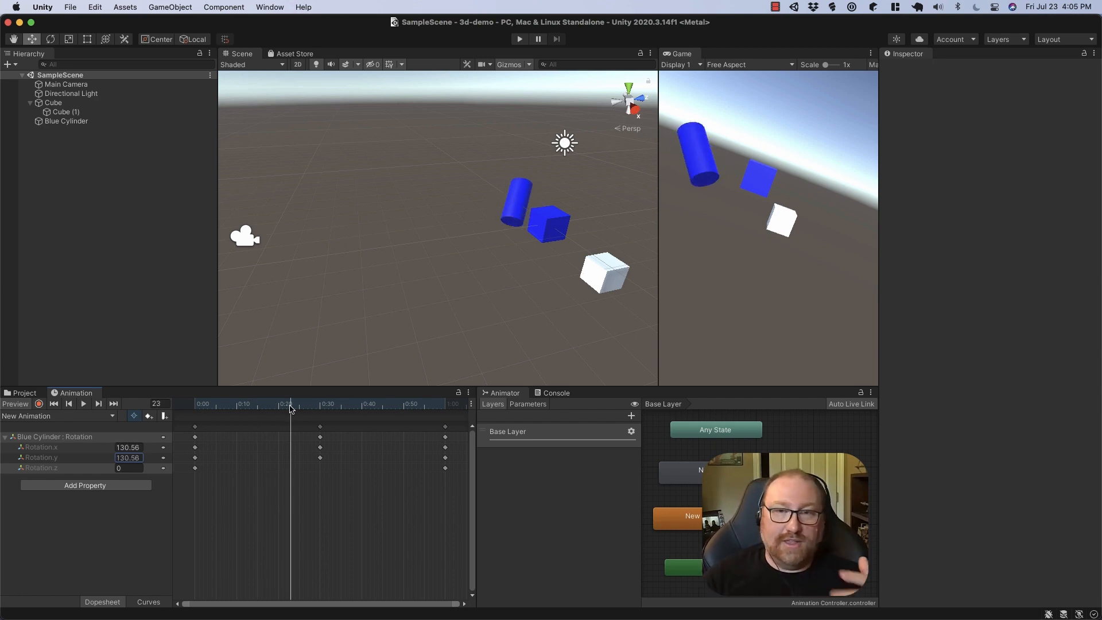
Raise the white Cube (1) in the scene to a Y position of about 0.79.
left_click(96, 104)
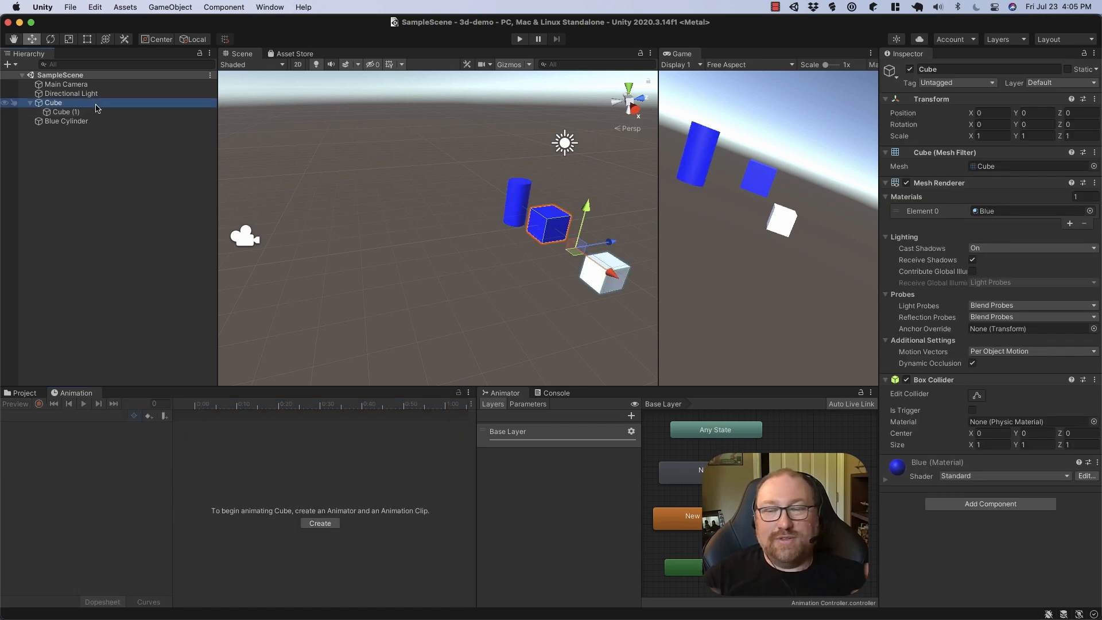
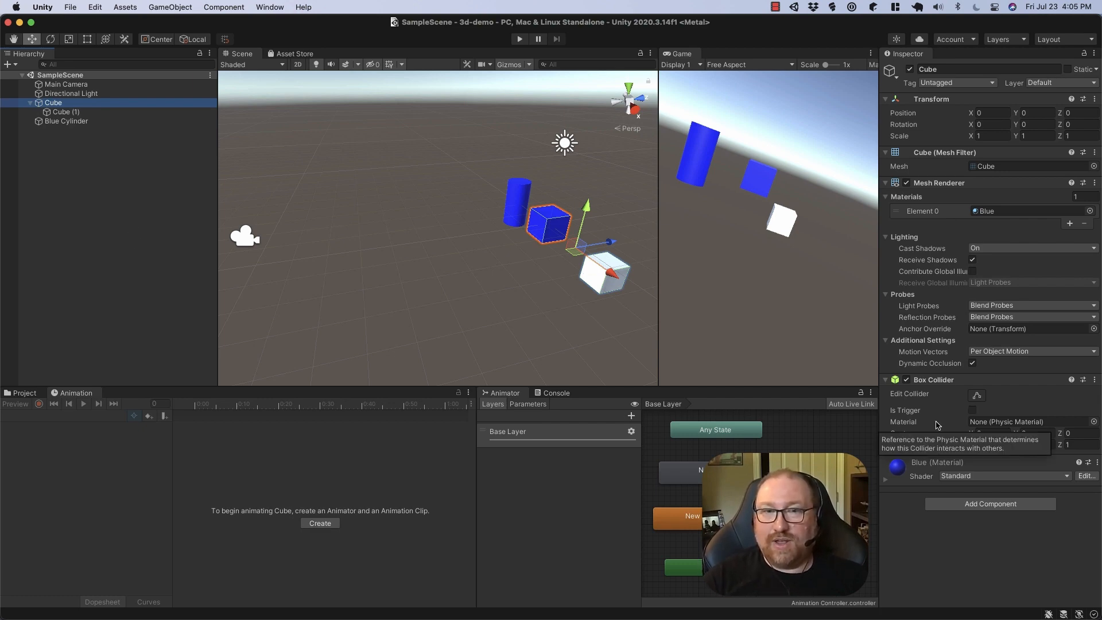
left_click(604, 273)
left_click_drag(617, 241, 649, 181)
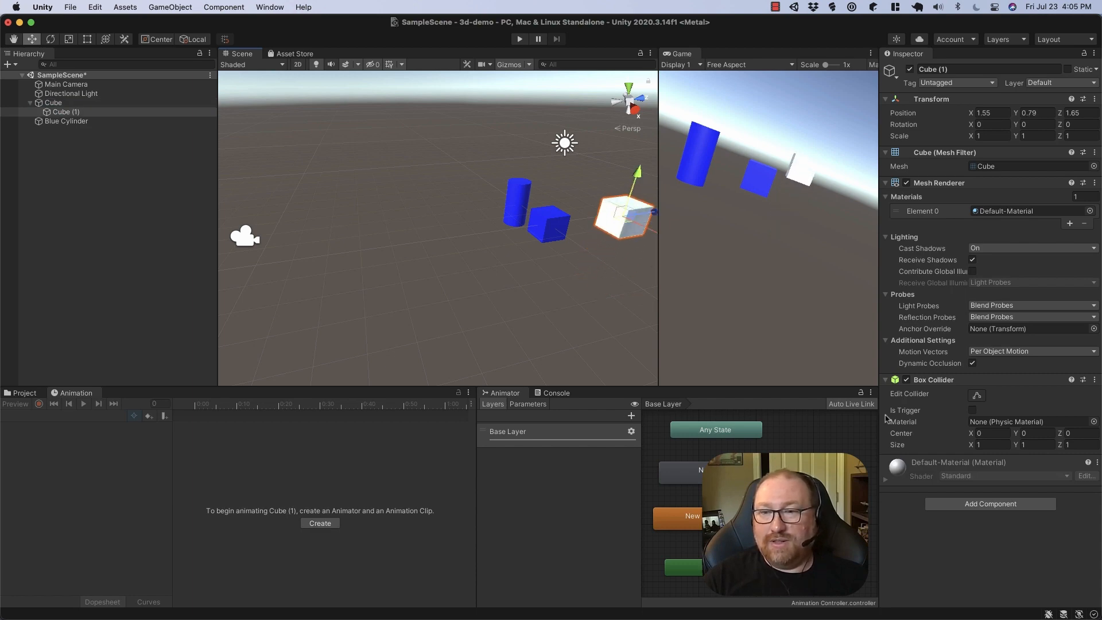
Add a Rigidbody component to the white child Cube (1).
left_click(974, 505)
type("ri")
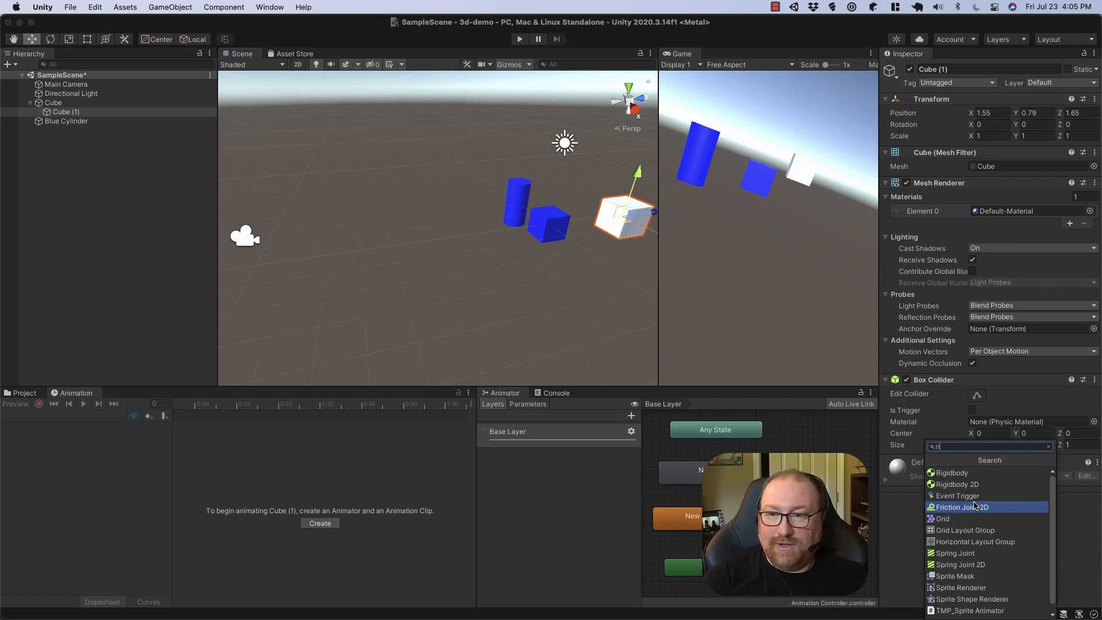
left_click(953, 473)
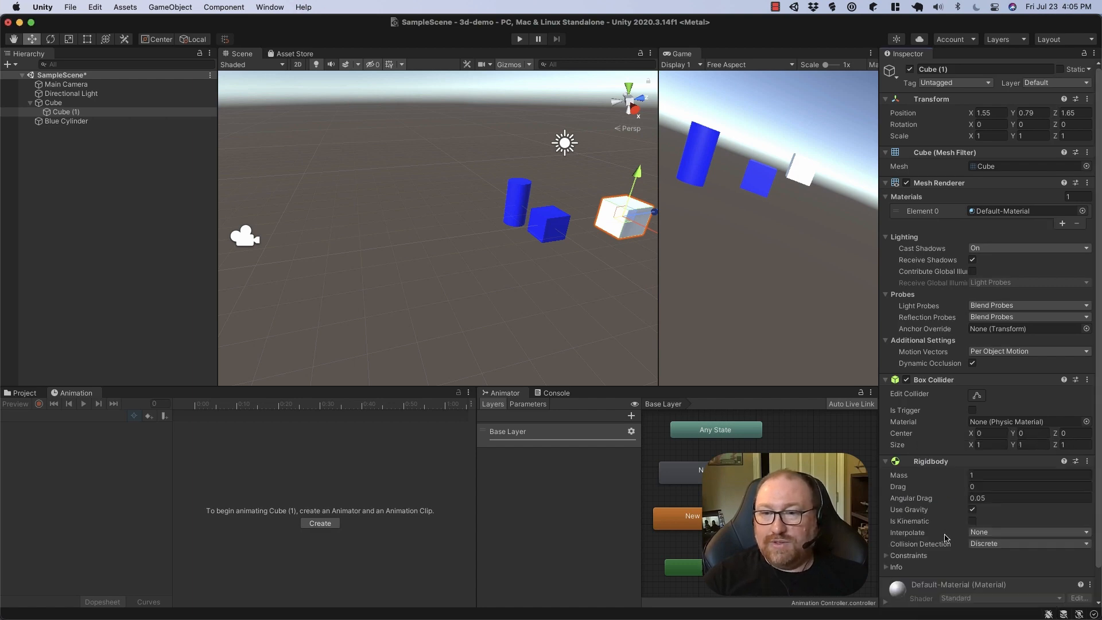
scroll(946, 538, "down", 1)
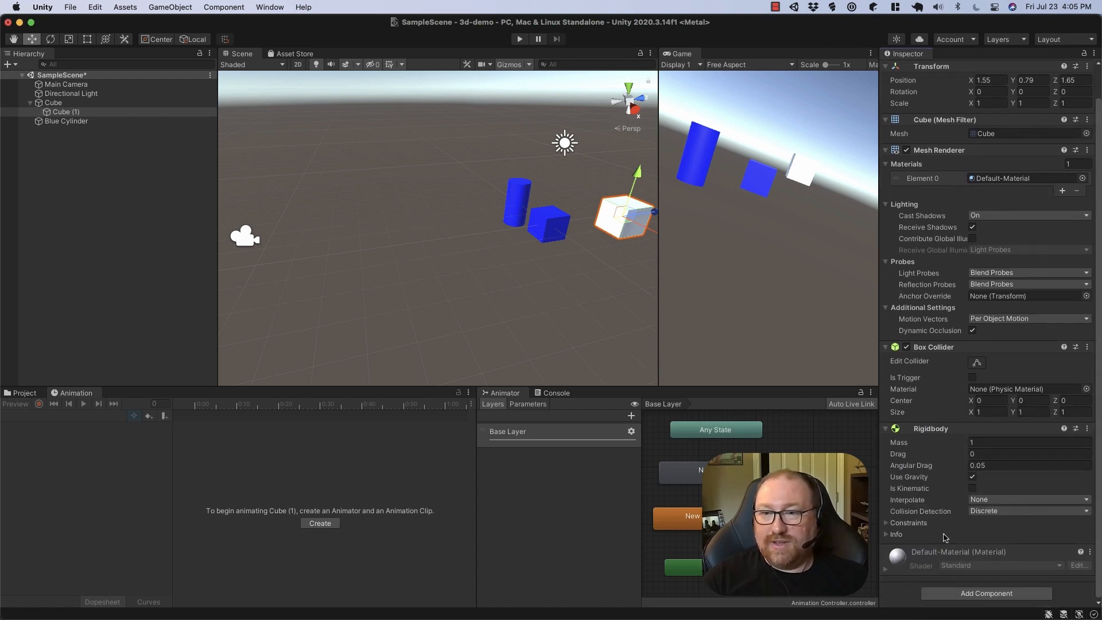
scroll(503, 290, "down", 5)
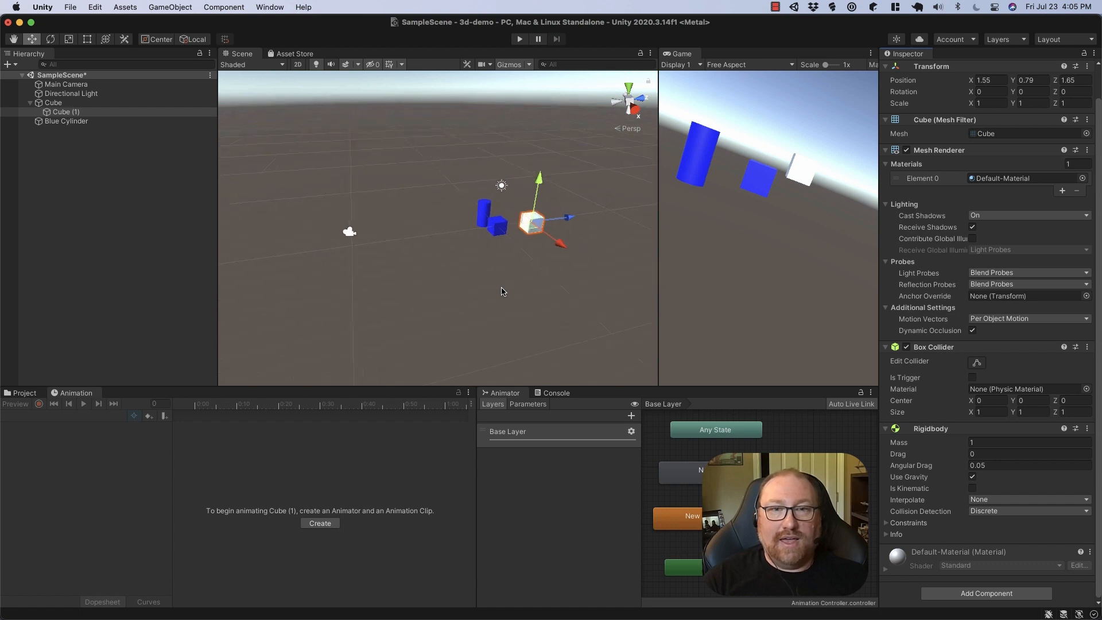
Create a new 3D cube in the scene.
left_click(125, 7)
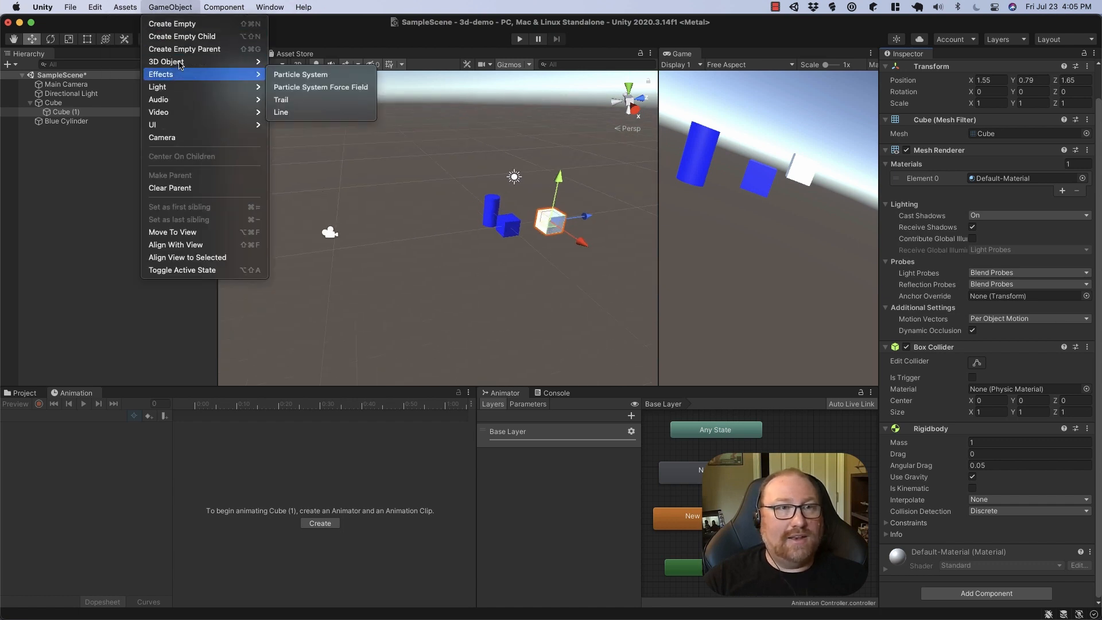
mouse_move(181, 64)
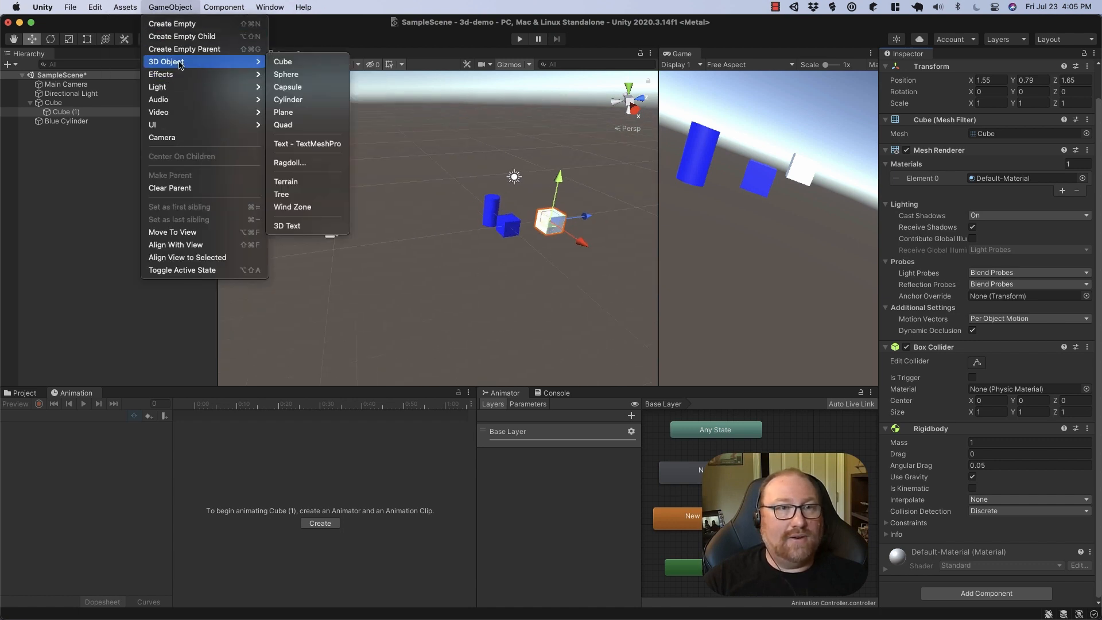
left_click(299, 63)
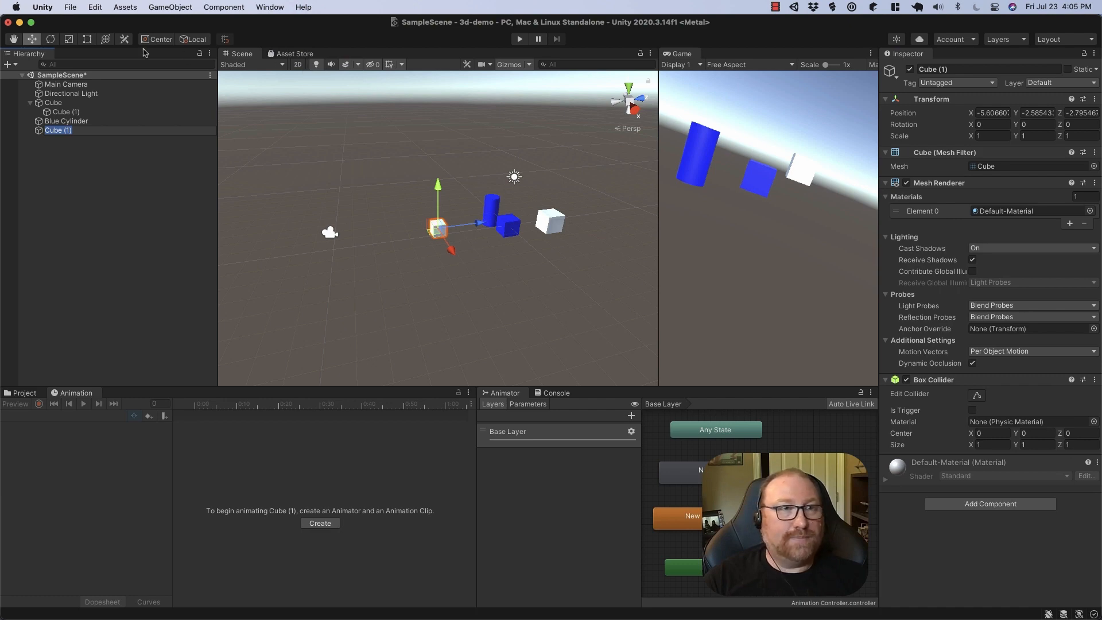
Scale the new cube into a floor of about 23.9 by 31.6 in X and Z, and move it to X 1.76, Y -3.85.
left_click(68, 40)
left_click_drag(475, 225, 652, 202)
left_click_drag(454, 252, 847, 619)
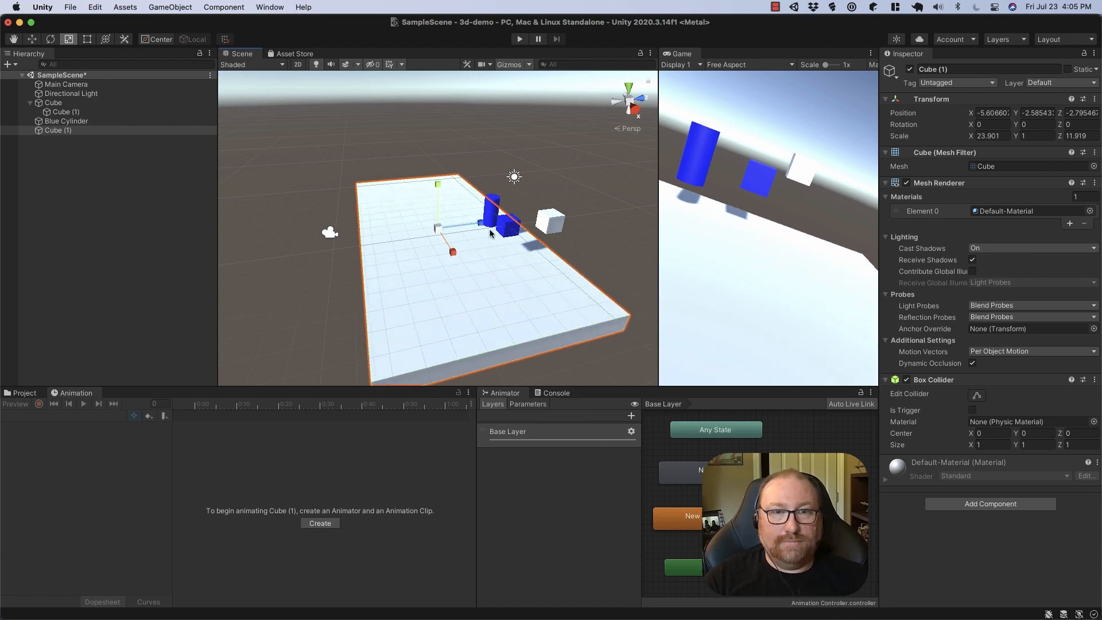
left_click_drag(480, 223, 553, 202)
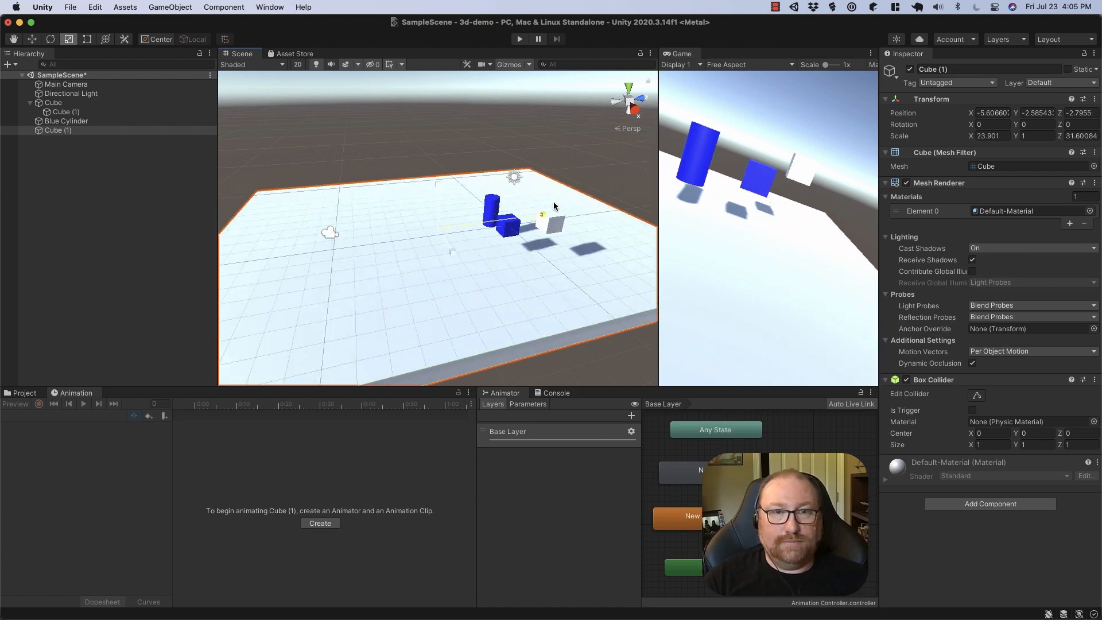
key("w")
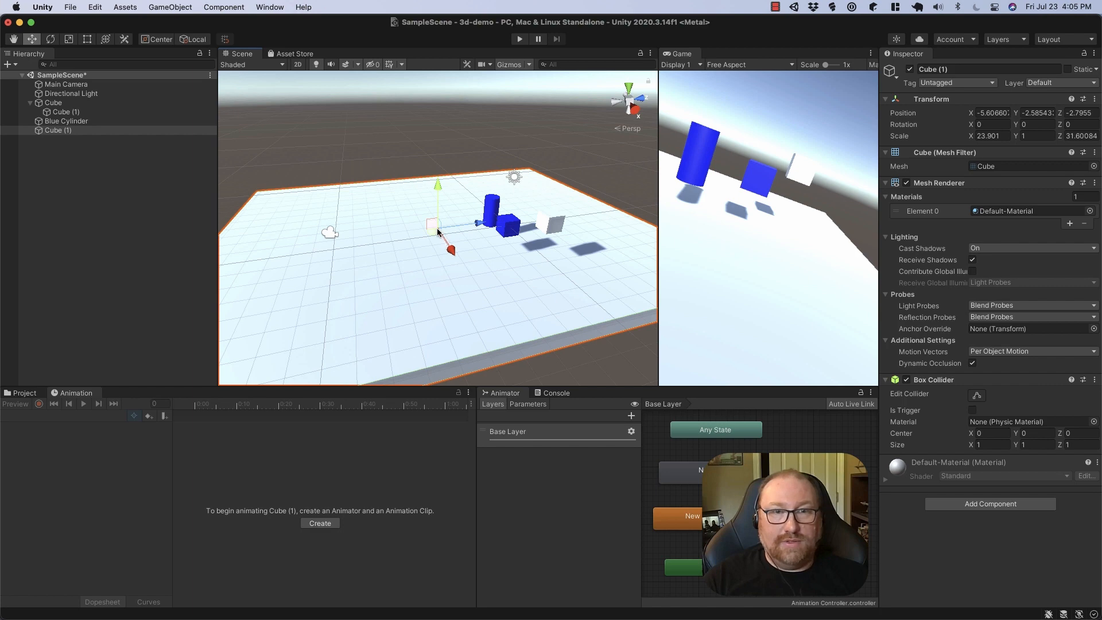
left_click_drag(437, 228, 516, 273)
Add a Rigidbody component to the floor cube and turn off its Use Gravity option.
left_click(991, 503)
type("r")
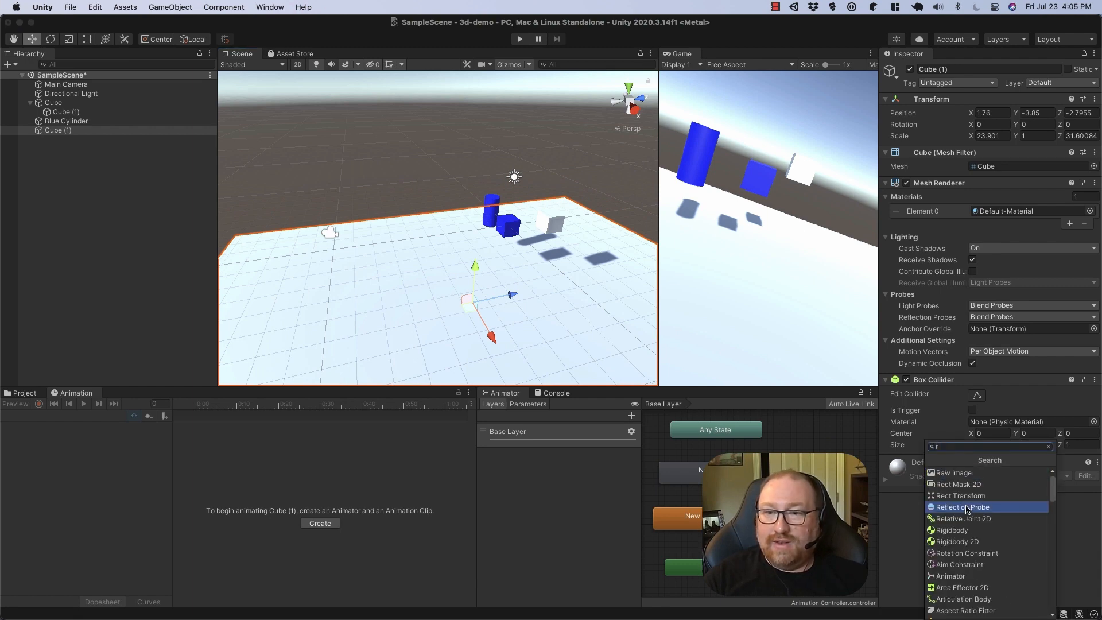
type("i")
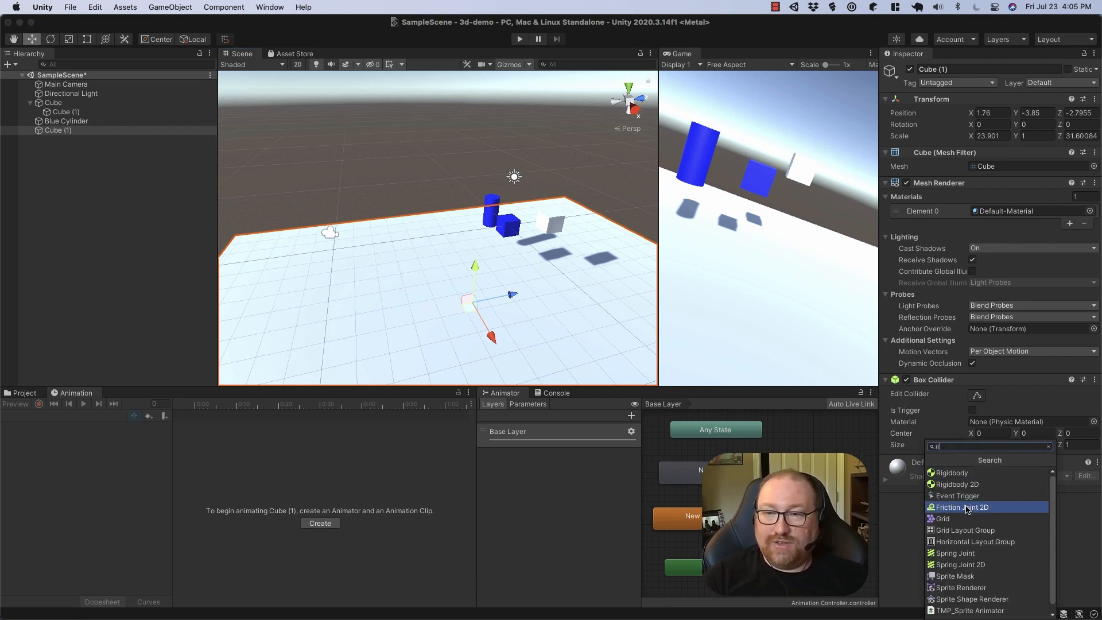
left_click(956, 473)
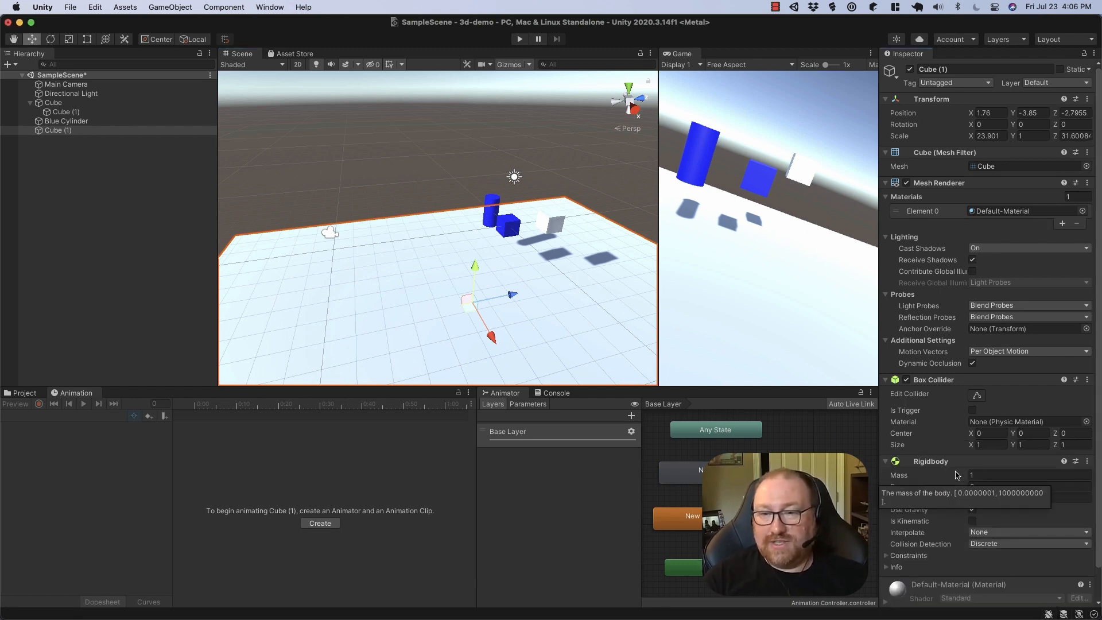
scroll(1002, 502, "down", 1)
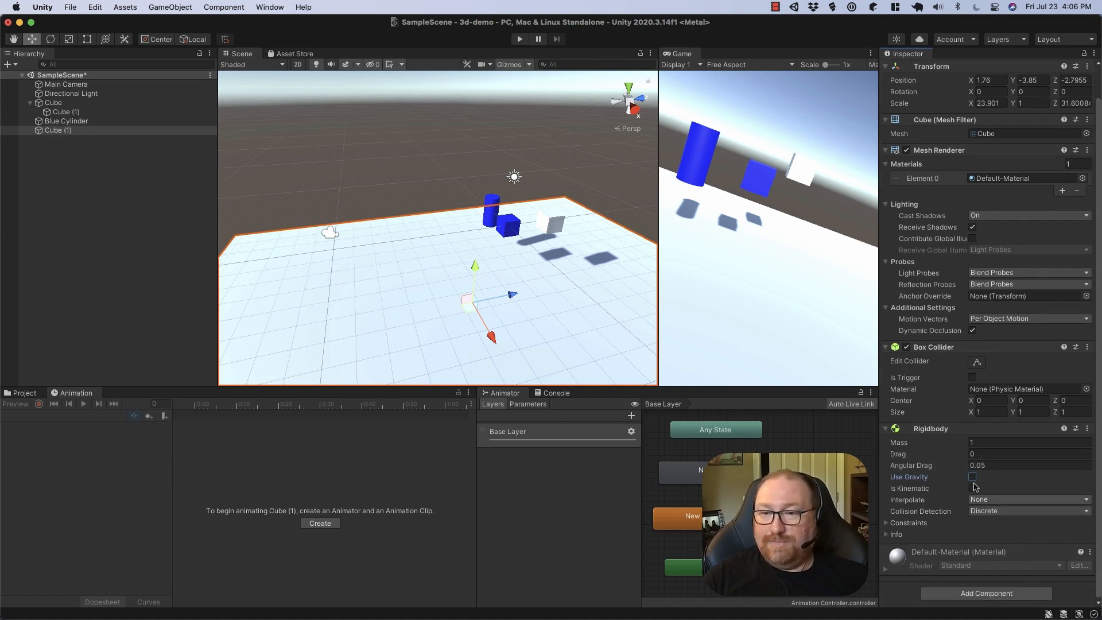
Freeze the floor cube's Rigidbody position and rotation on the X, Y and Z axes.
left_click(888, 523)
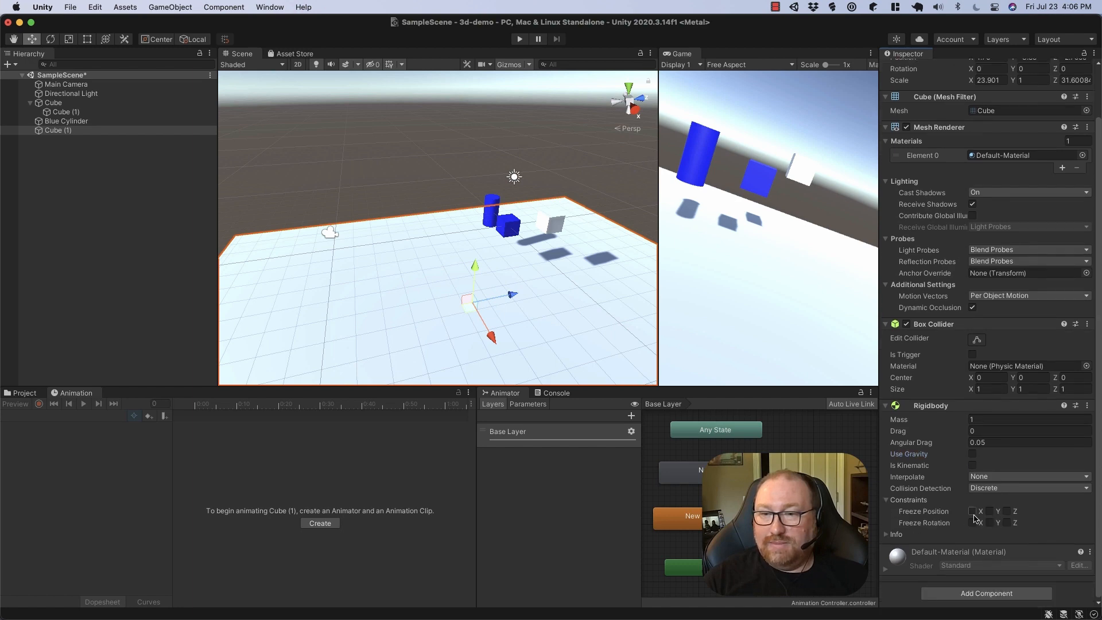
left_click(972, 511)
left_click(990, 512)
left_click(1007, 512)
left_click(1007, 523)
left_click(990, 523)
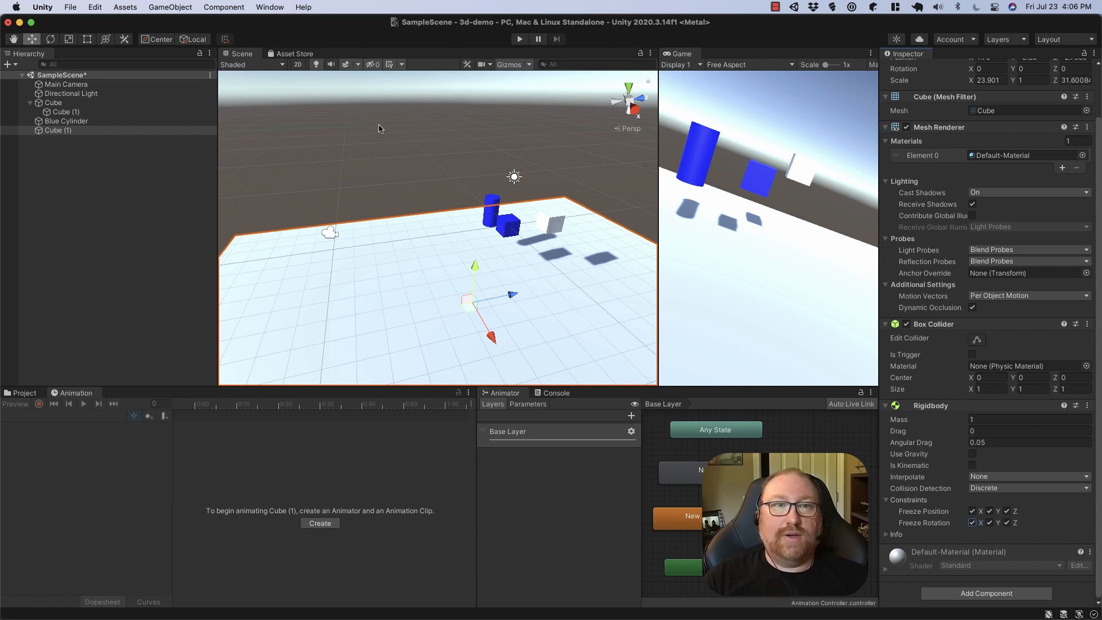
Run the scene in Play mode to watch the white cube fall onto the floor, and stop it.
left_click(373, 125)
left_click(518, 40)
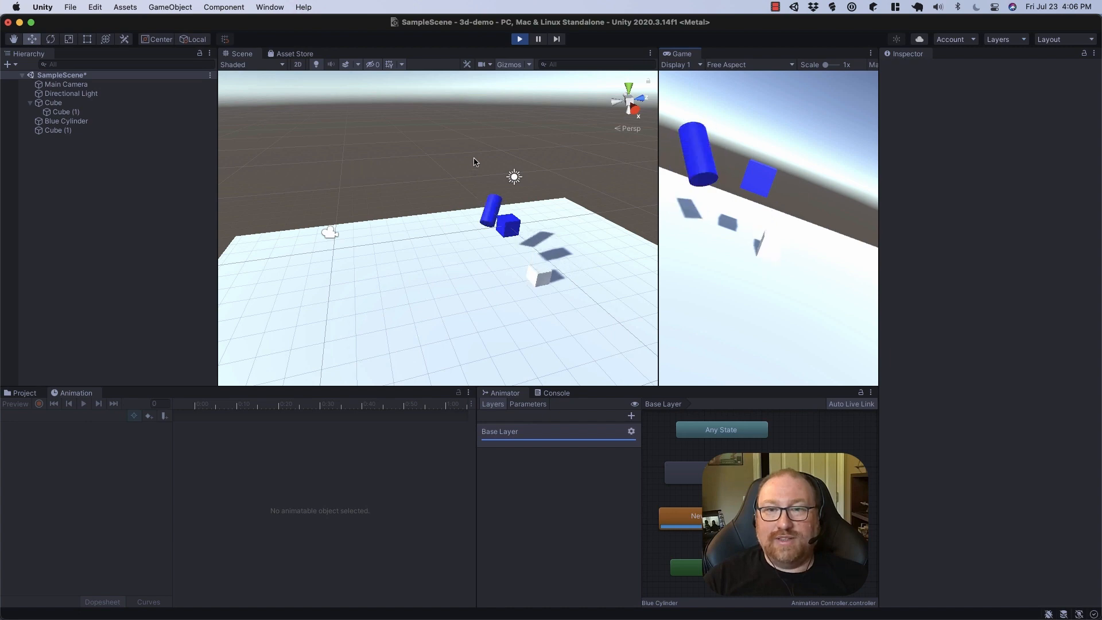
left_click(520, 39)
Rotate the Directional Light to about 60.4, -17.0, 24.1 and move it to about -0.61, -5.36, 7.97.
left_click(134, 94)
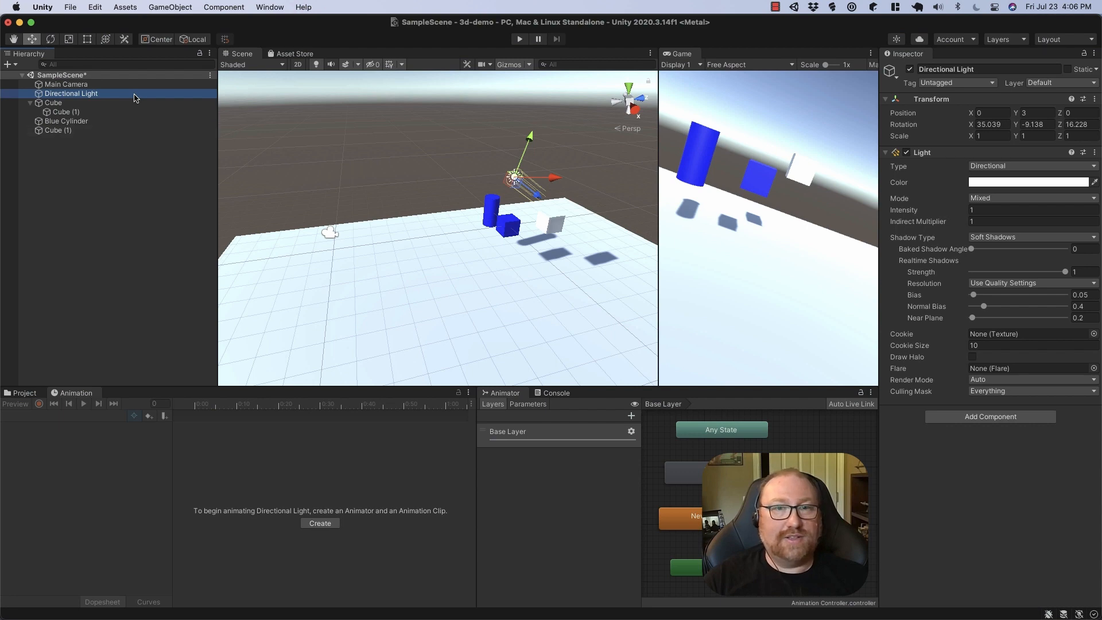
key("e")
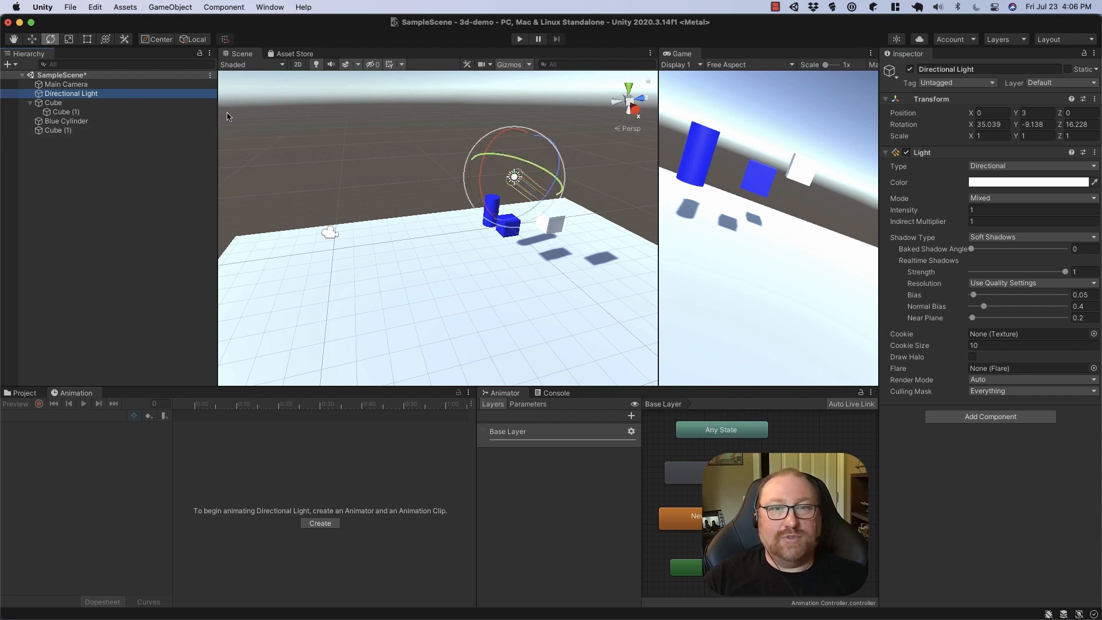
left_click(483, 164)
left_click_drag(481, 163, 487, 148)
key("w")
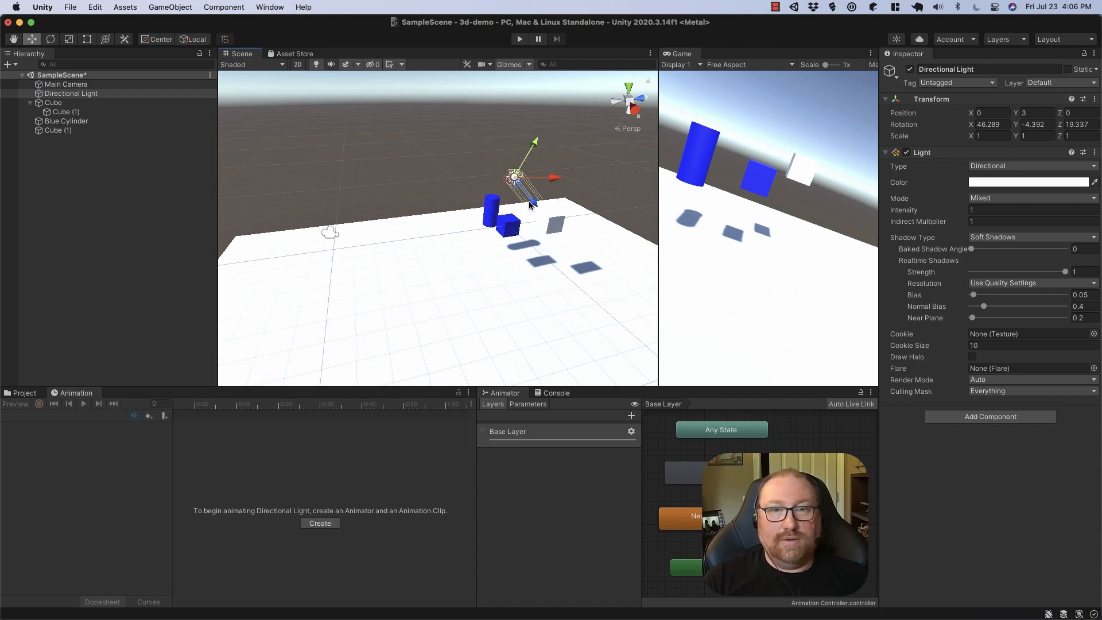
left_click_drag(531, 203, 584, 277)
key("e")
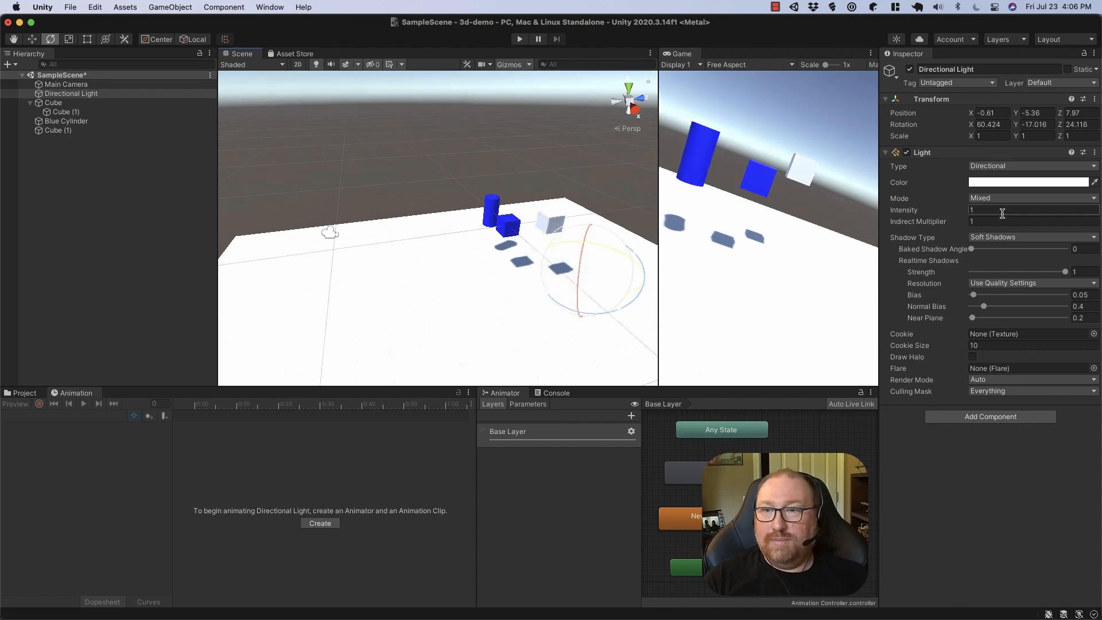
Set the Directional Light's intensity to 0.8 and test the scene in Play mode.
type("0")
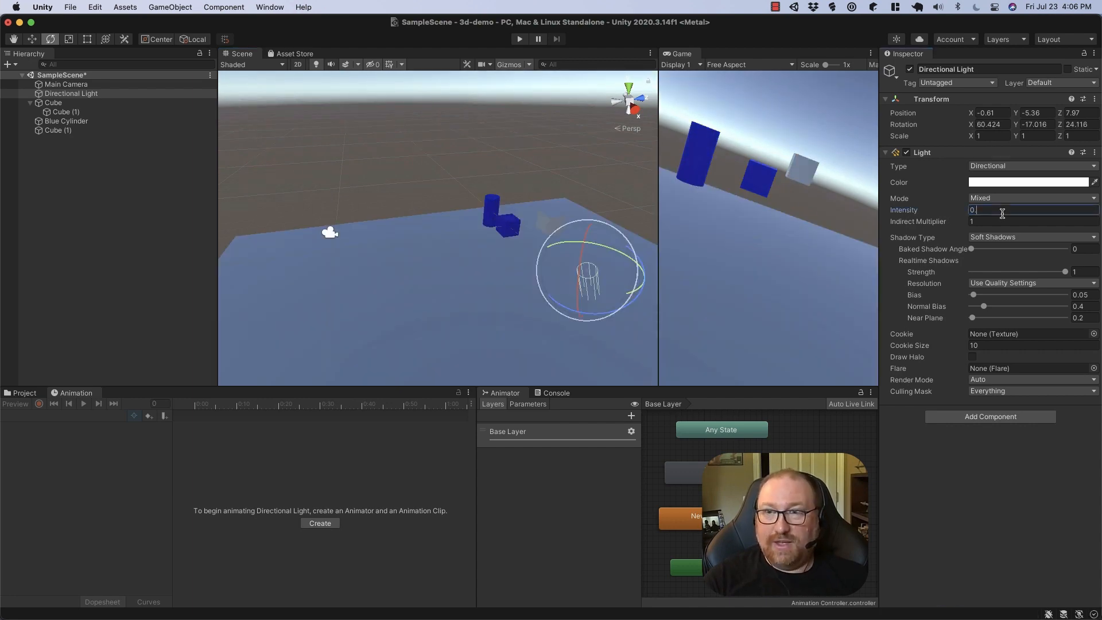
type(".8")
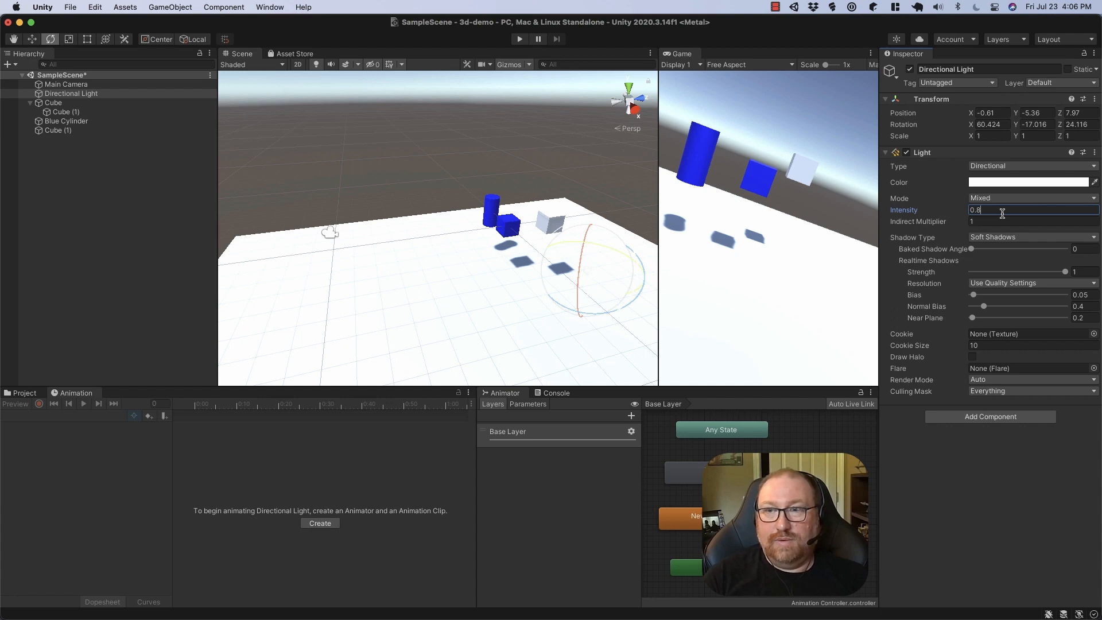
left_click(522, 40)
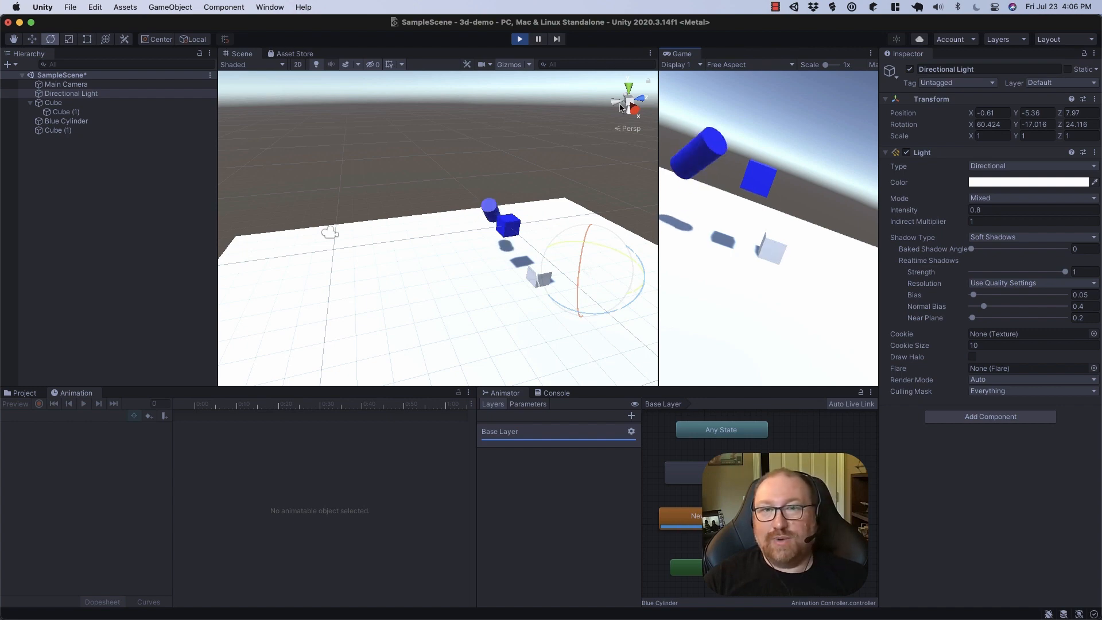
left_click(520, 39)
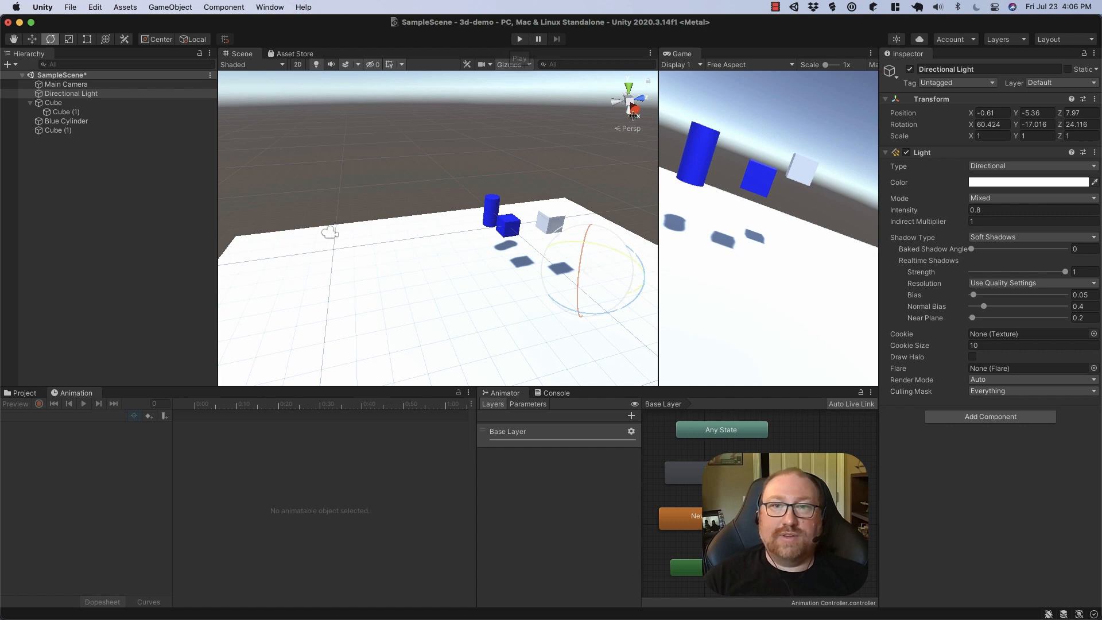
Widen the Game view beside the Scene view and clear the object selection.
left_click_drag(659, 146, 488, 145)
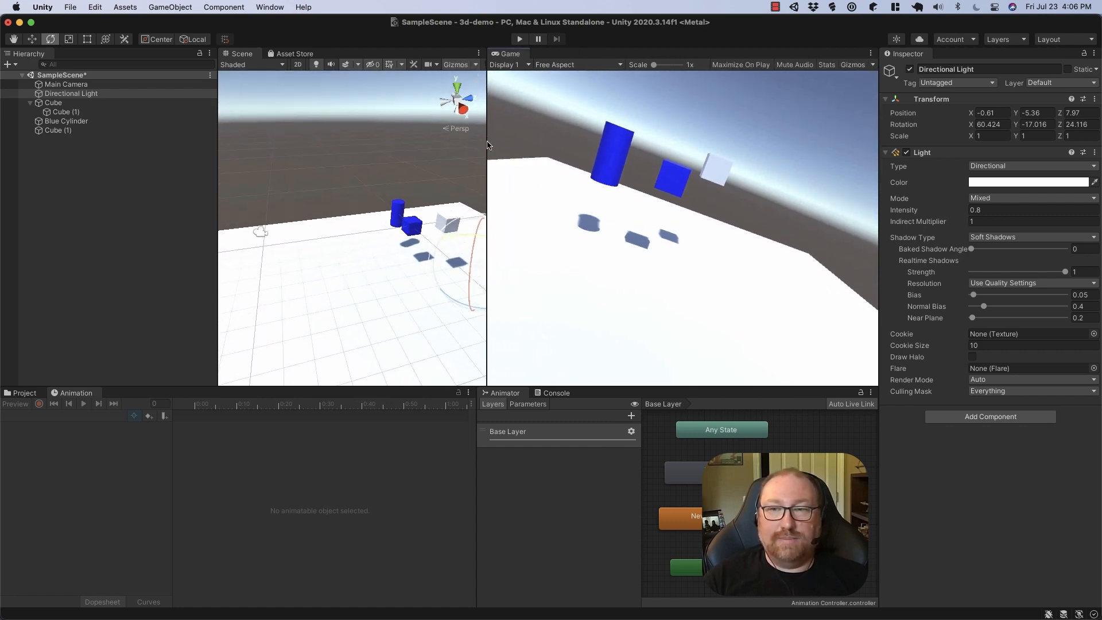
left_click(104, 179)
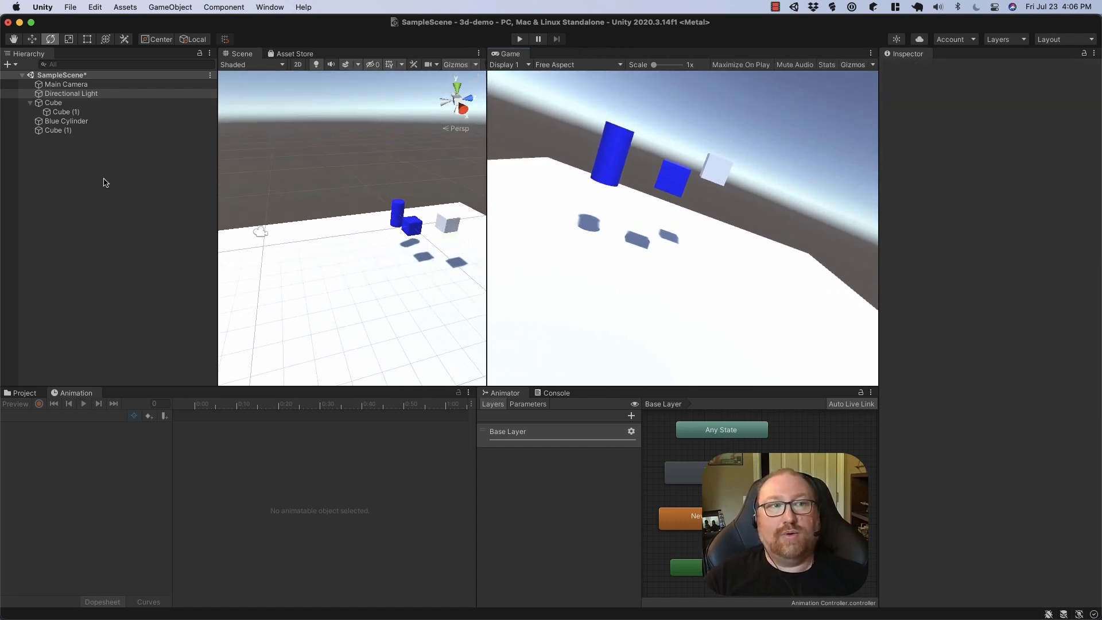
Frame and select the floor, Blue Cylinder and both other cubes in turn to examine which hierarchy entry each is.
left_click(89, 131)
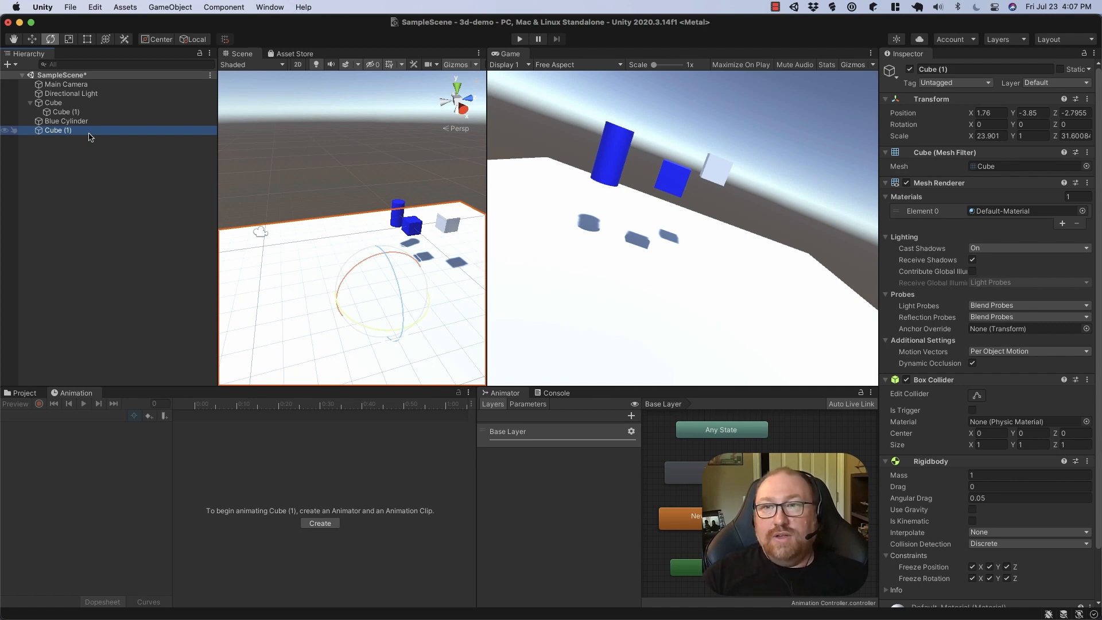
key("f")
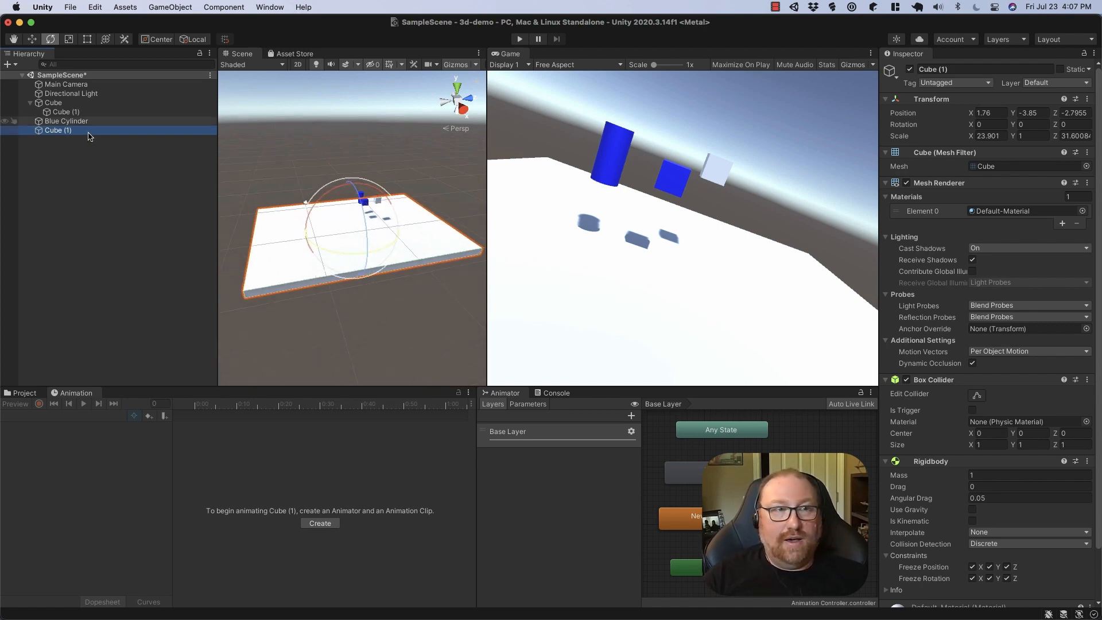
double_click(66, 121)
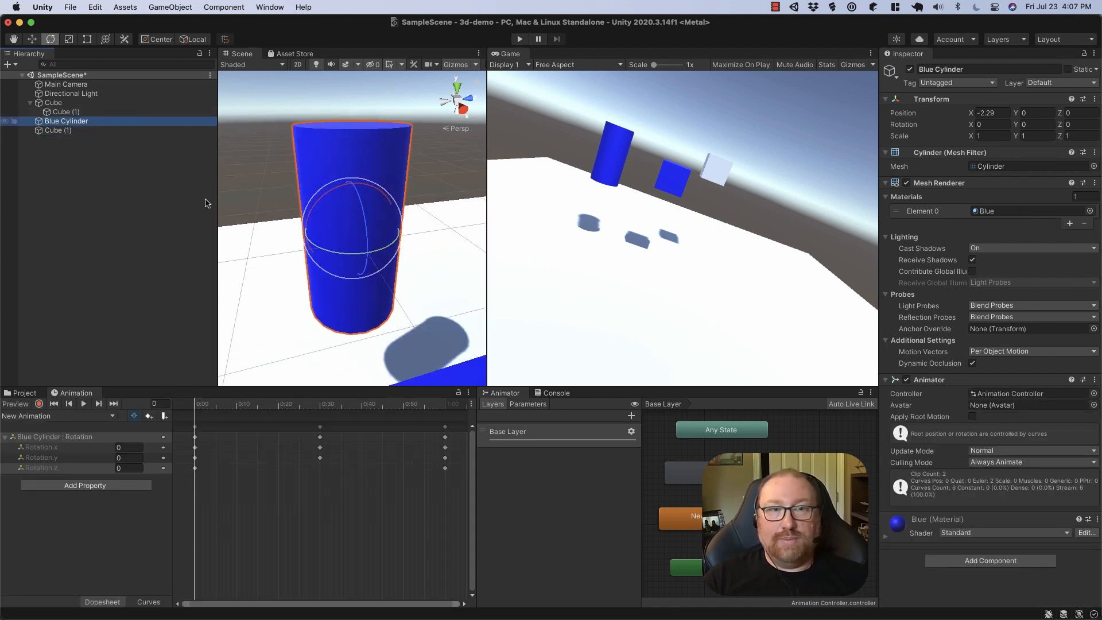
left_click_drag(321, 284, 408, 253, "alt")
left_click(362, 248)
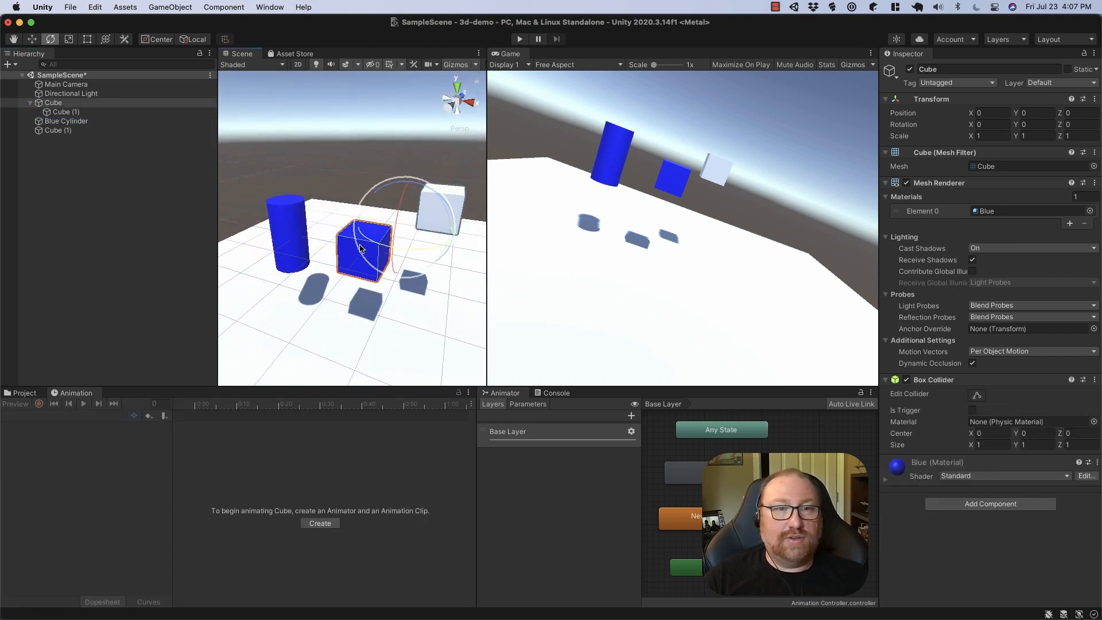
left_click(350, 266)
left_click(357, 263)
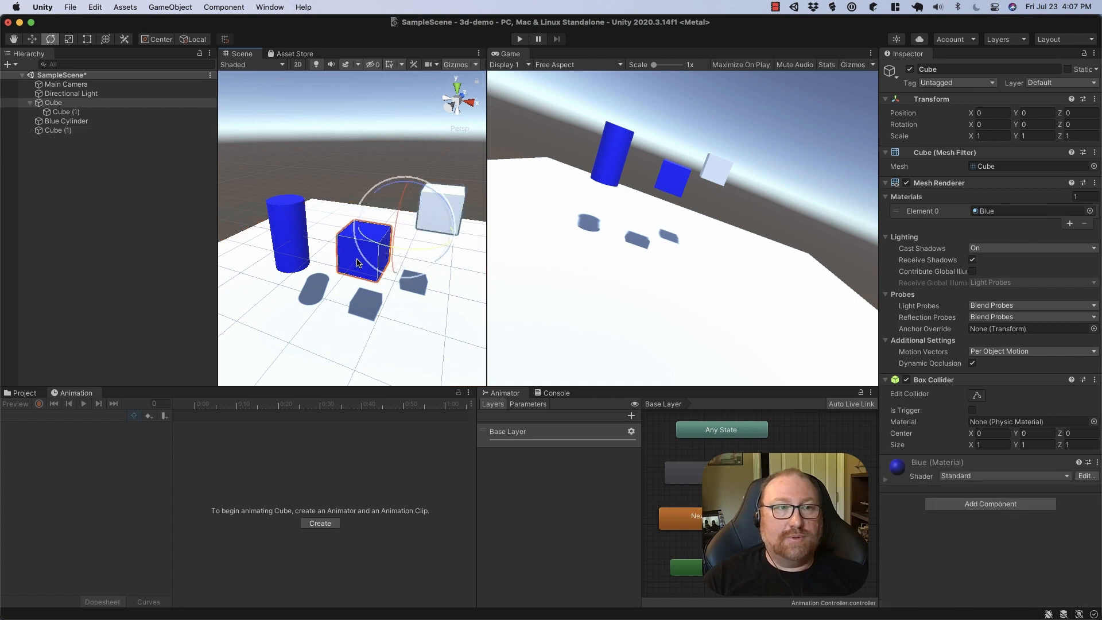
left_click(90, 113)
left_click(90, 123)
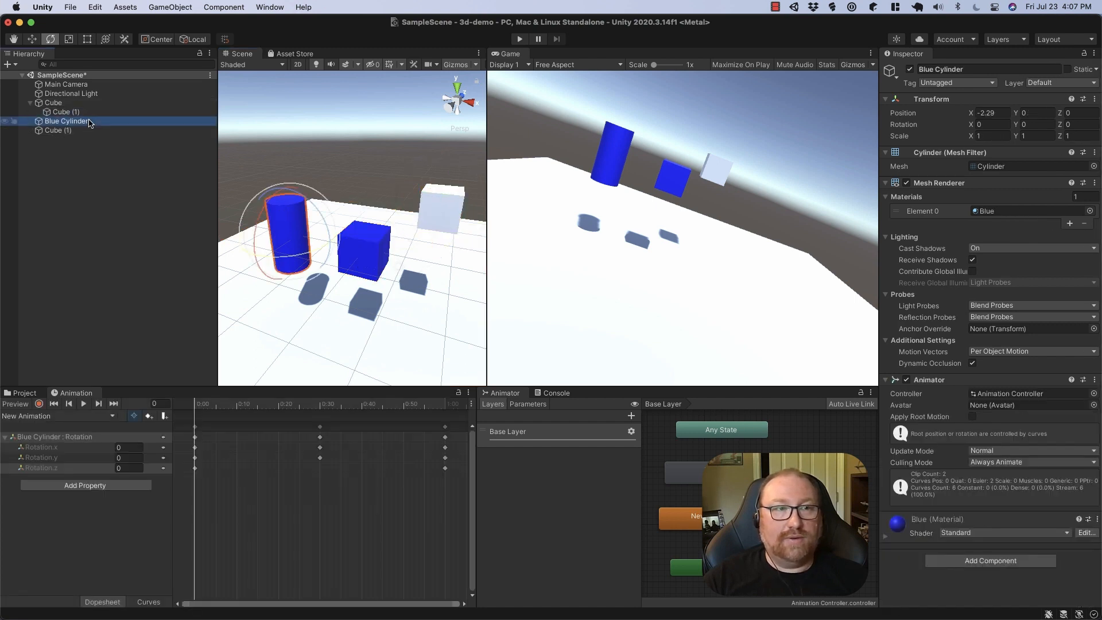
left_click(87, 112)
Rename the blue Cube as Parent Cube.
left_click(87, 104)
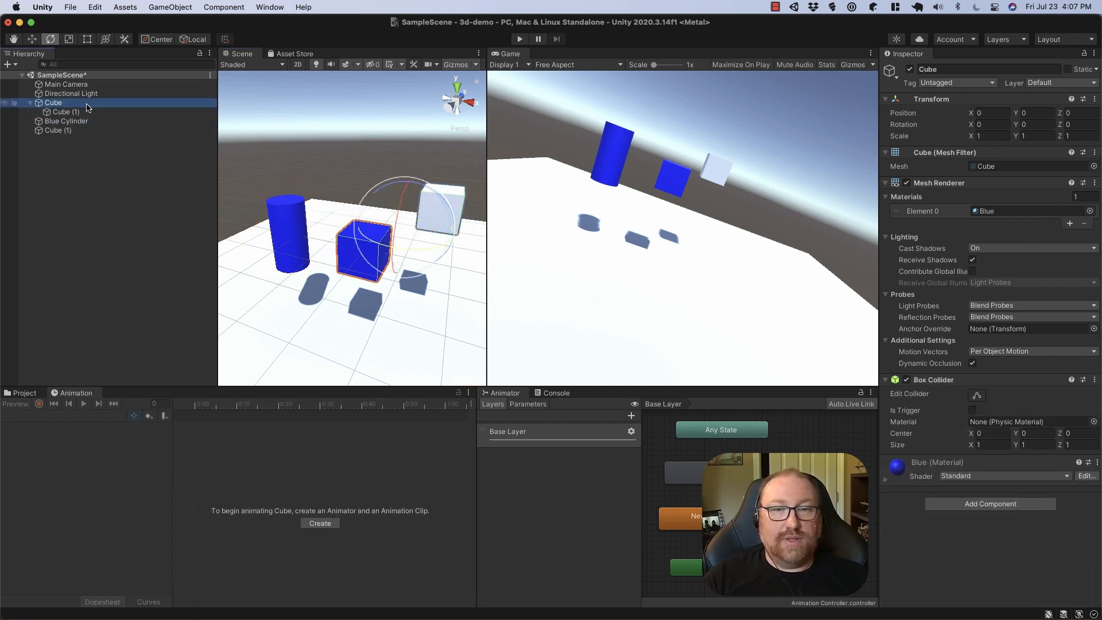
left_click(959, 70)
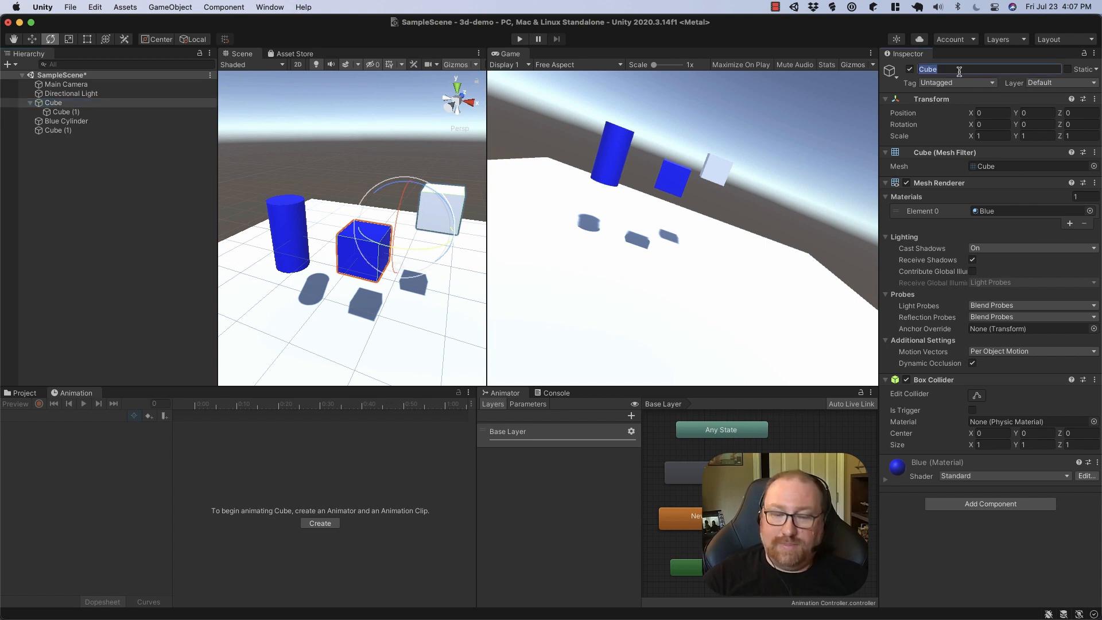
type("(Parent Cube")
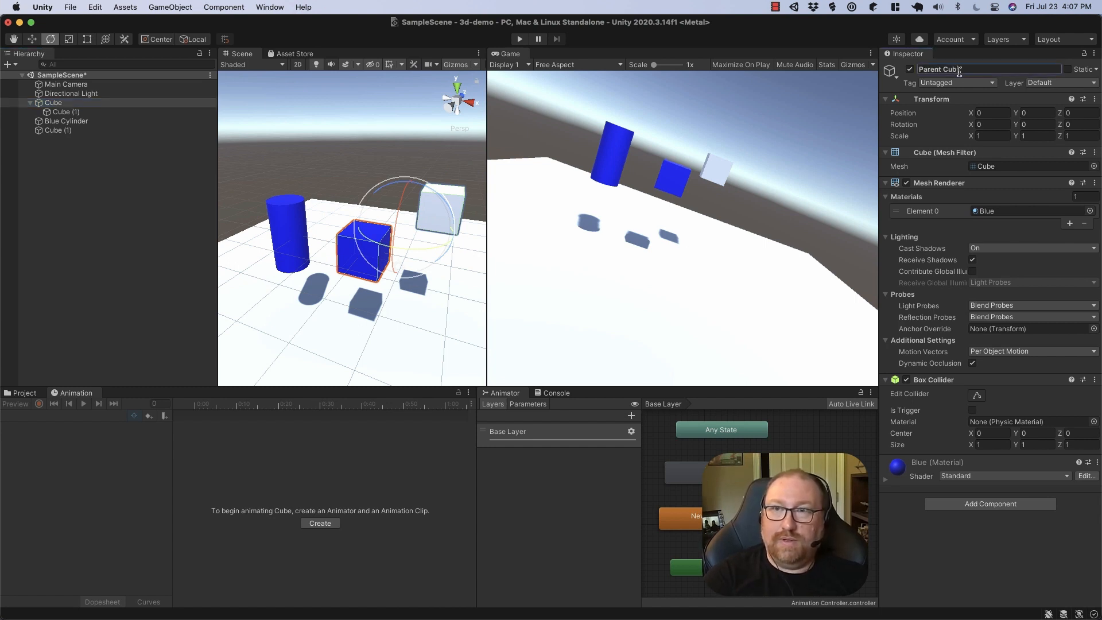
Name the blue cube Parent Cube and add a new script component called MyNewComponent to it.
key("Return")
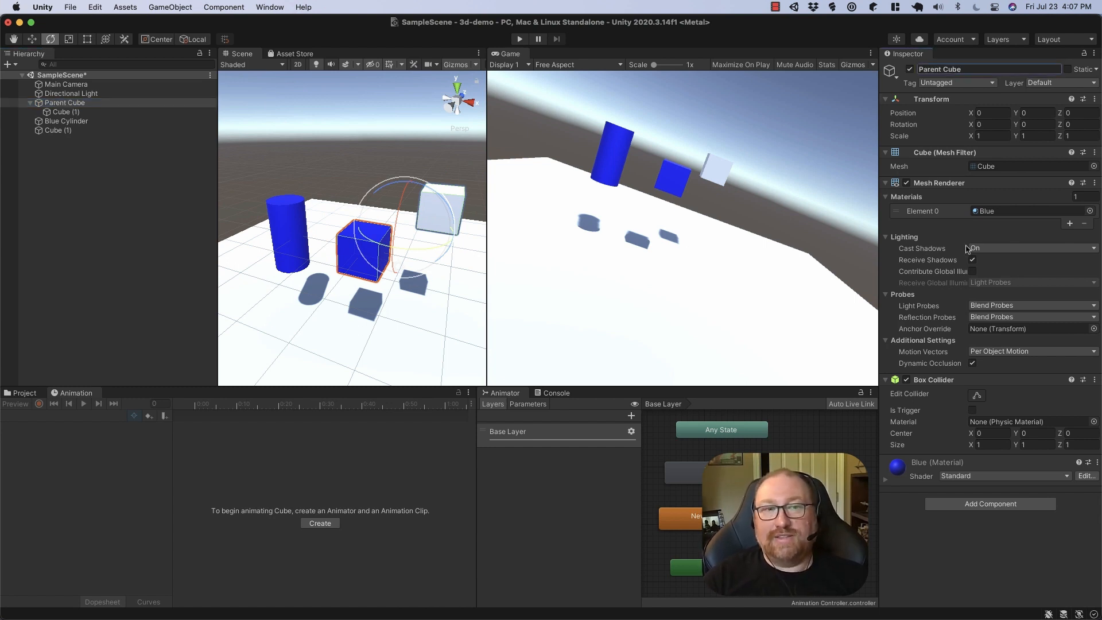
left_click(976, 505)
type("ri")
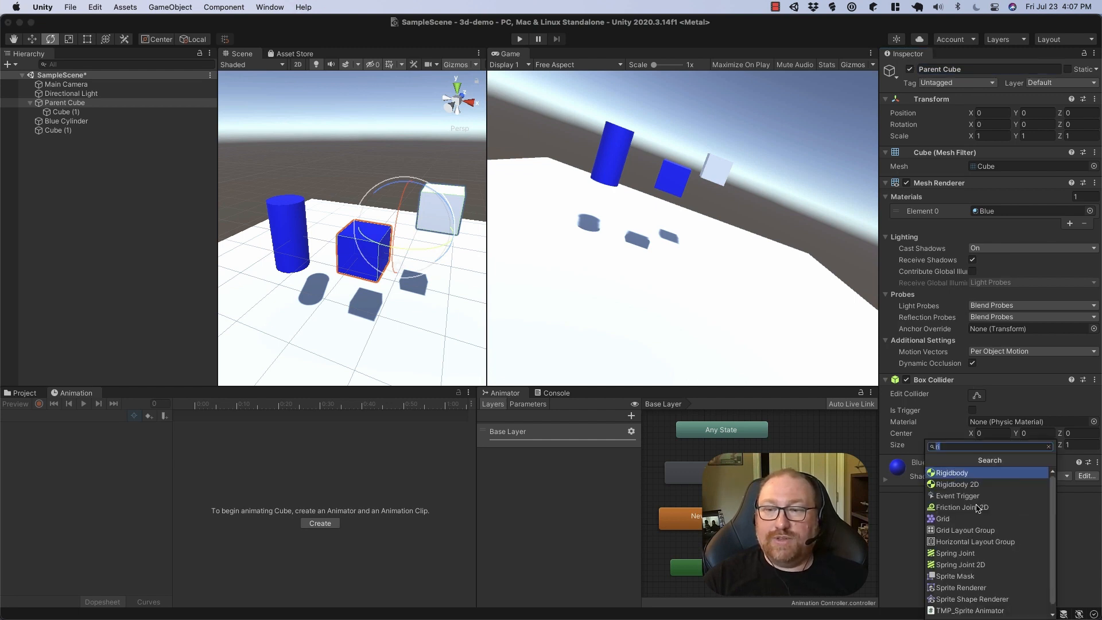
key("BackSpace")
key("BackSpace")
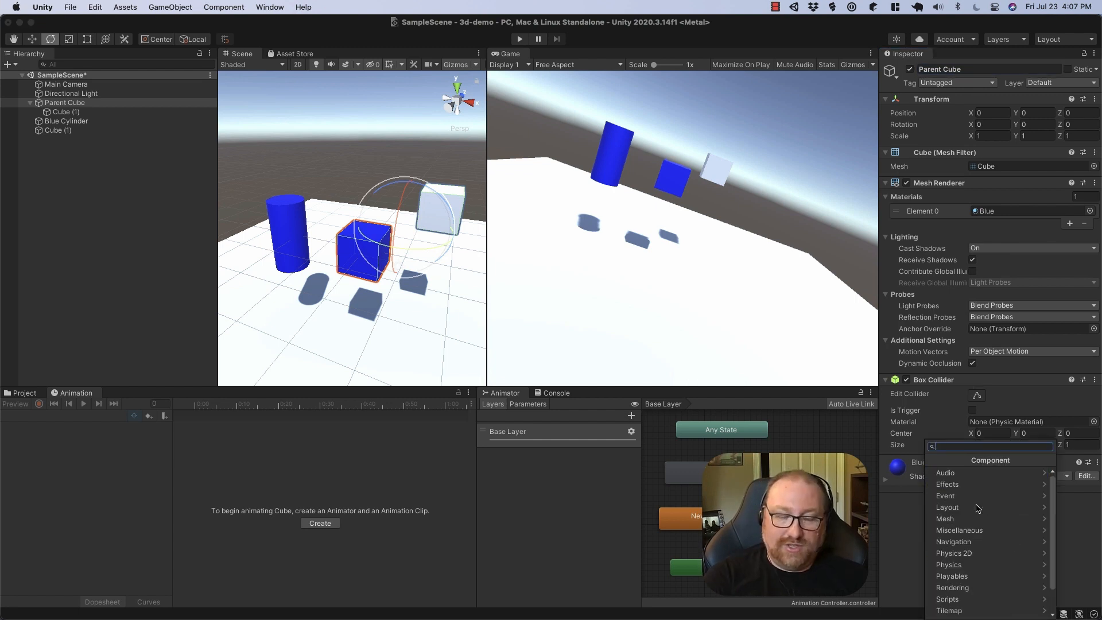
type("MyNew")
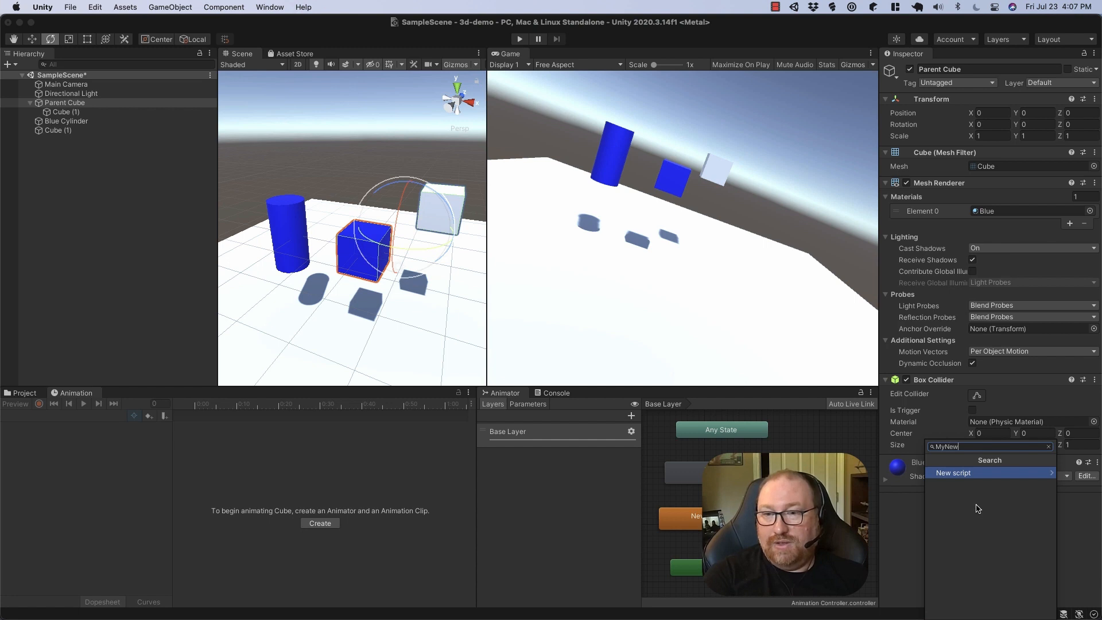
type("Component")
key("Return")
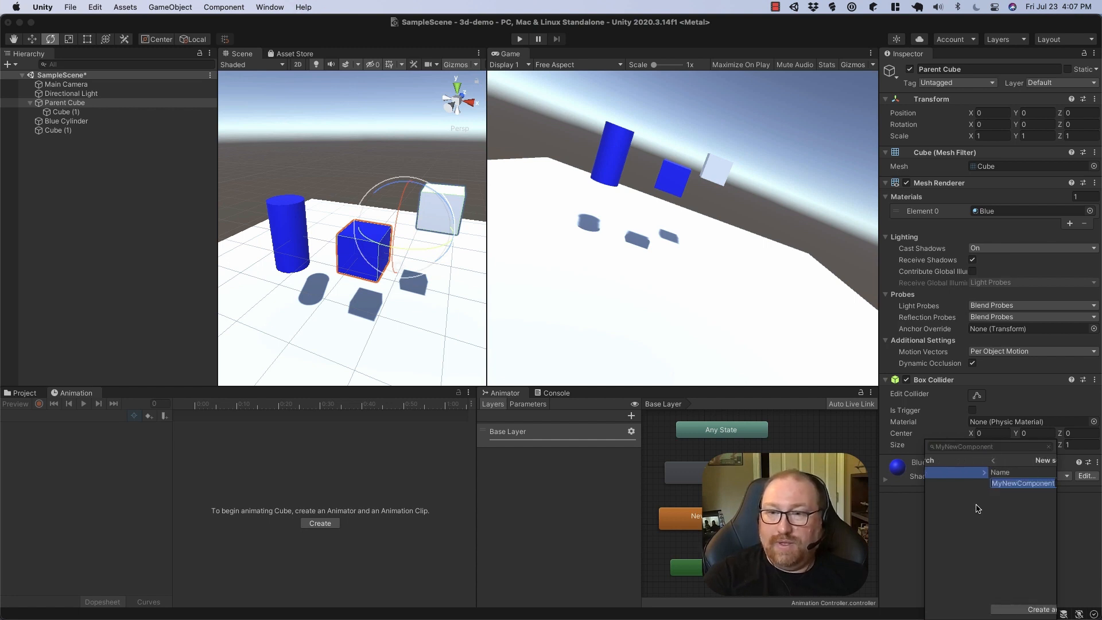
left_click(992, 610)
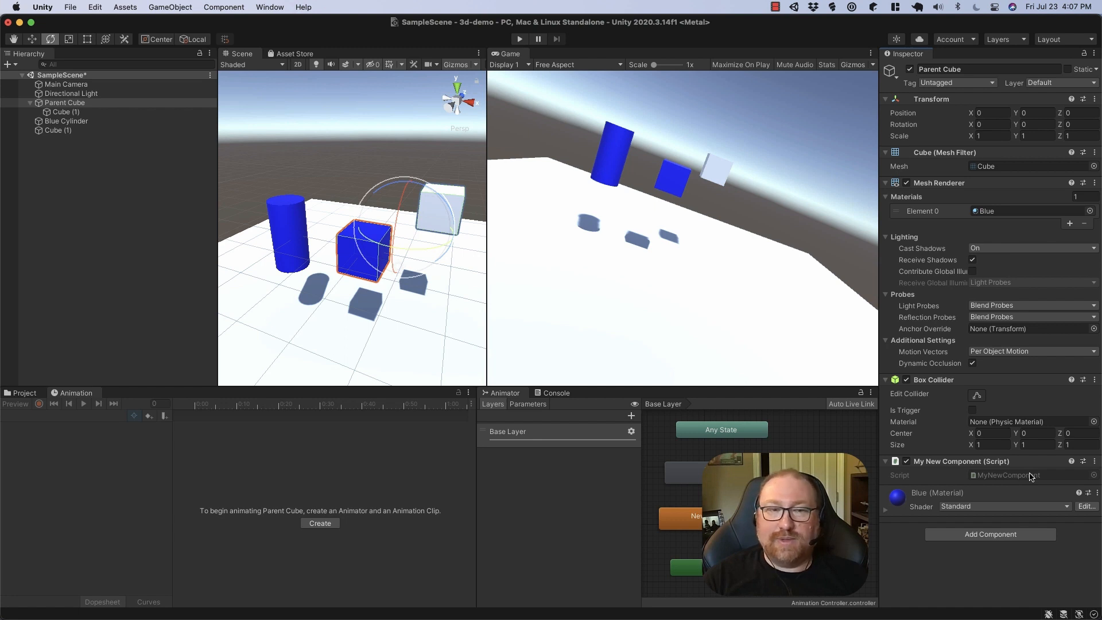
Show the project's assets with larger thumbnails and open the MyNewComponent script in JetBrains Rider.
left_click(34, 395)
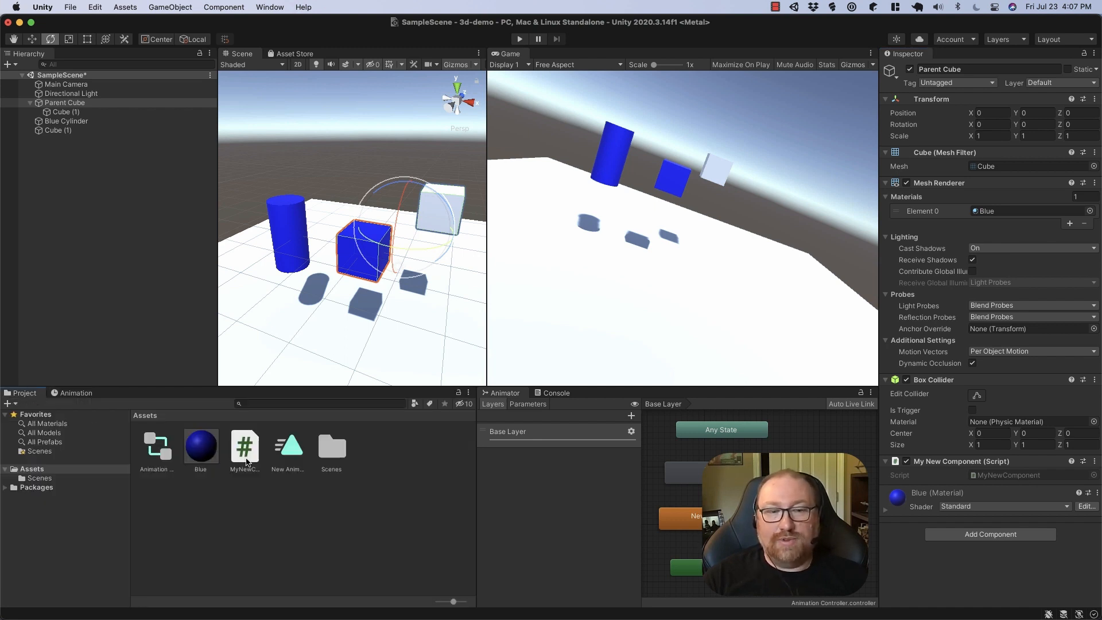
left_click_drag(453, 602, 464, 602)
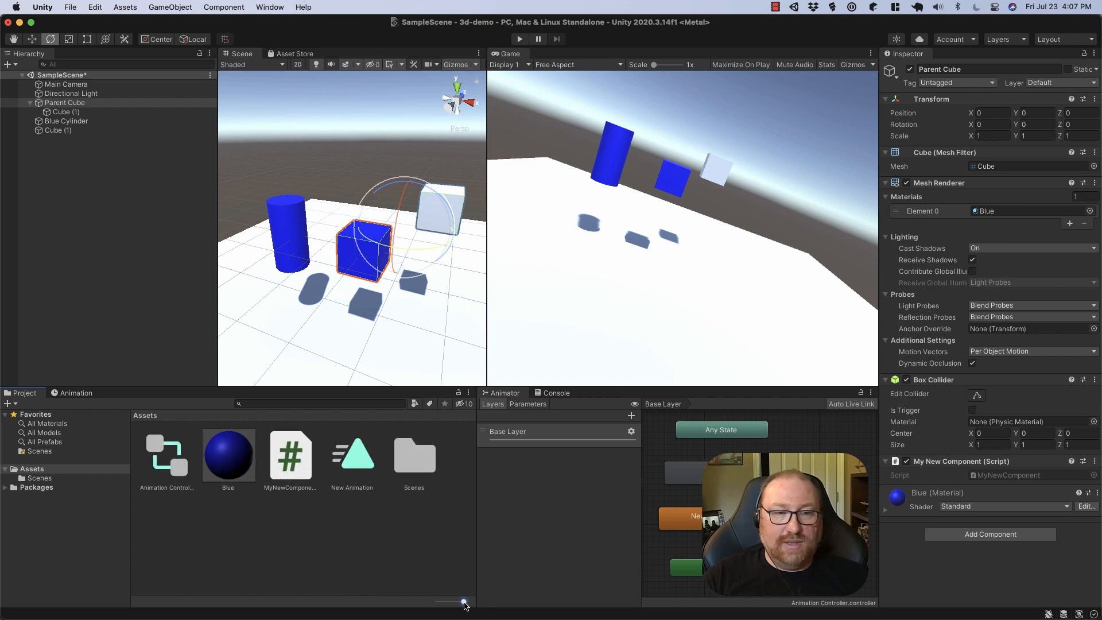
left_click(292, 471)
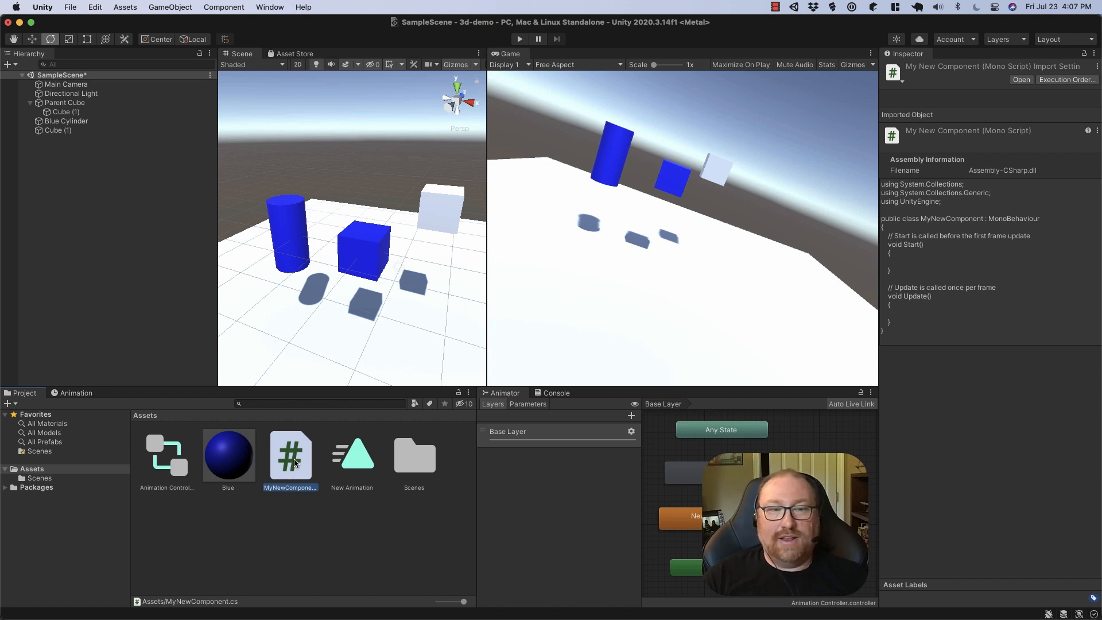
double_click(291, 459)
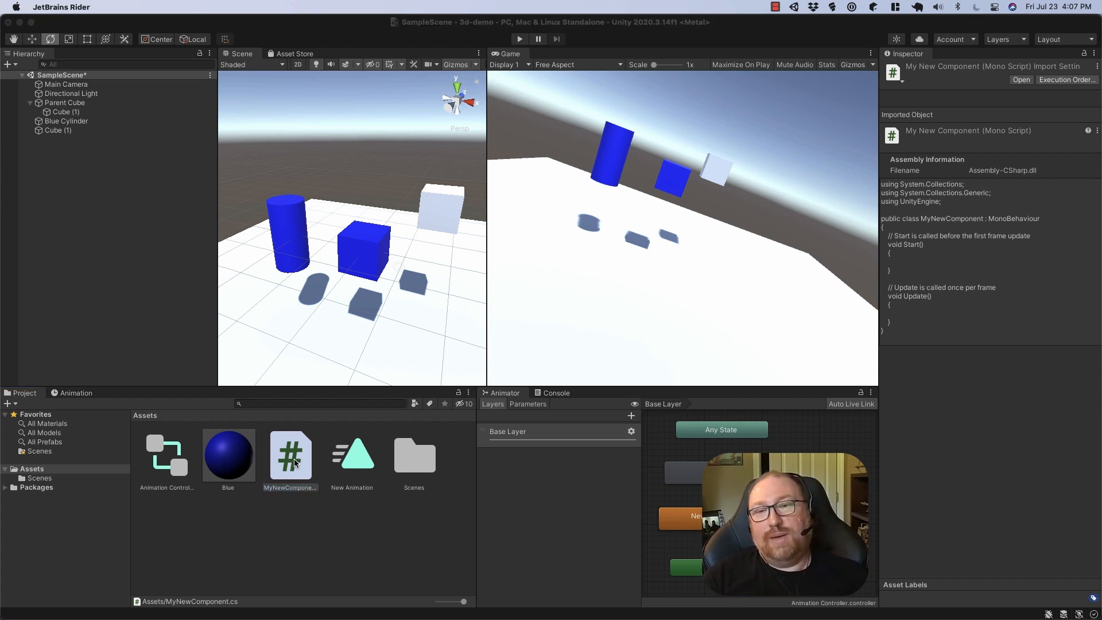
left_click(711, 361)
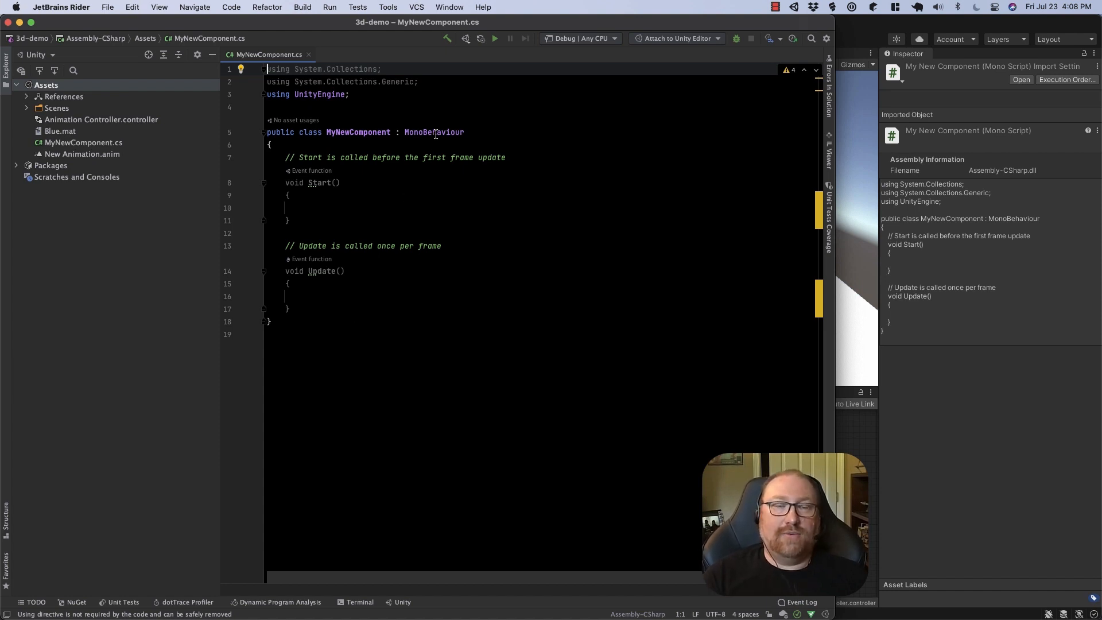
Examine the project's assembly references, highlighting the group from UnityEditor through UnityEditor.UnityConnectModule.
mouse_move(436, 134)
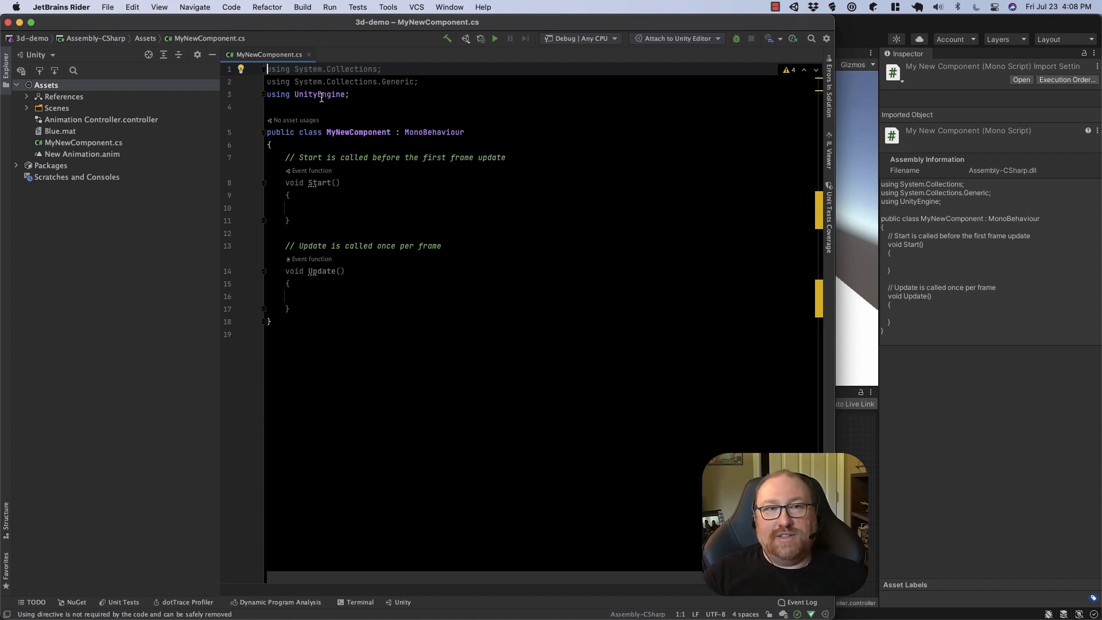
left_click(17, 167)
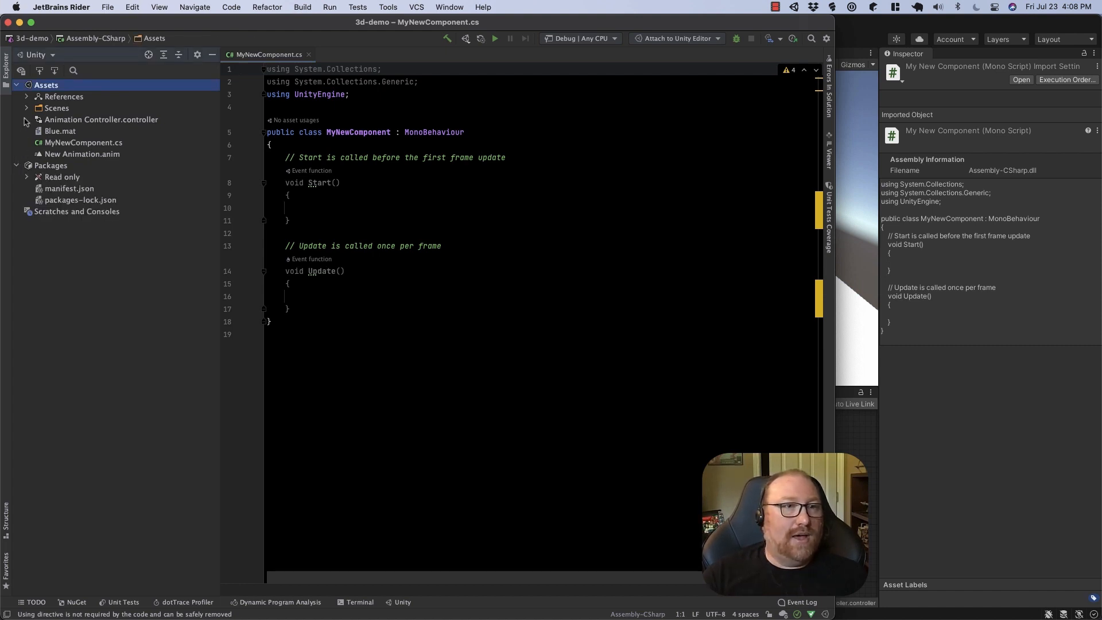
left_click(26, 96)
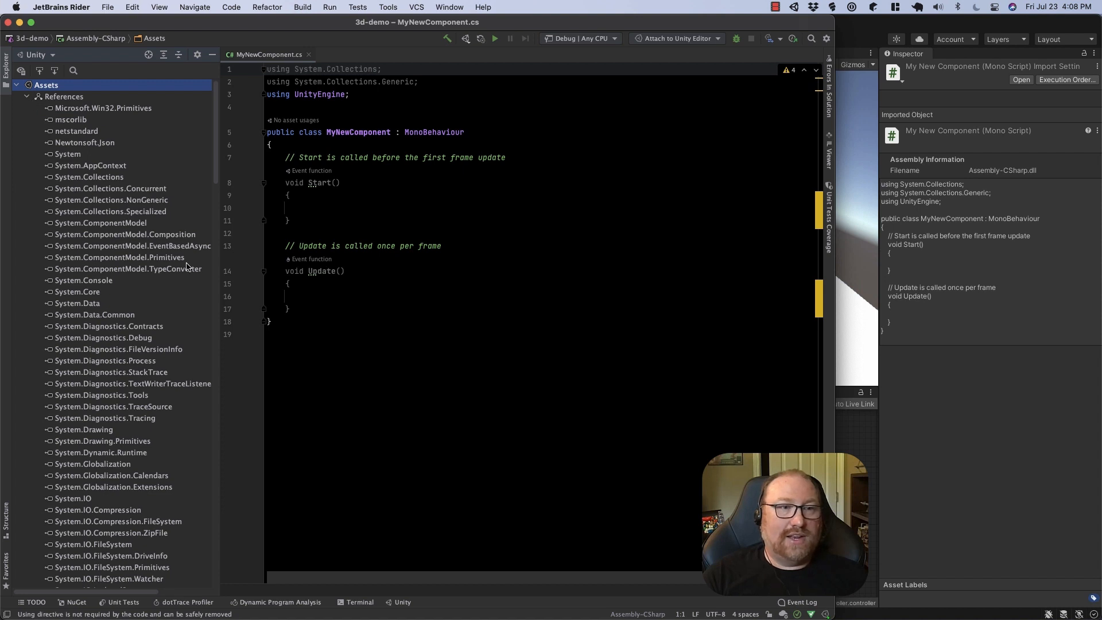
scroll(187, 265, "down", 15)
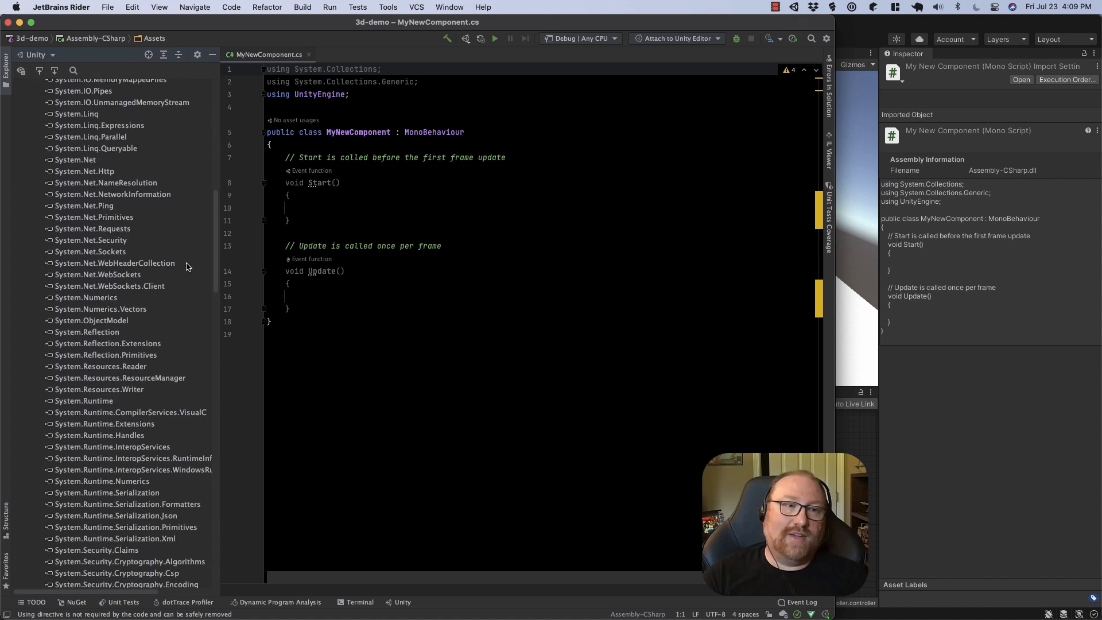
scroll(187, 266, "down", 5)
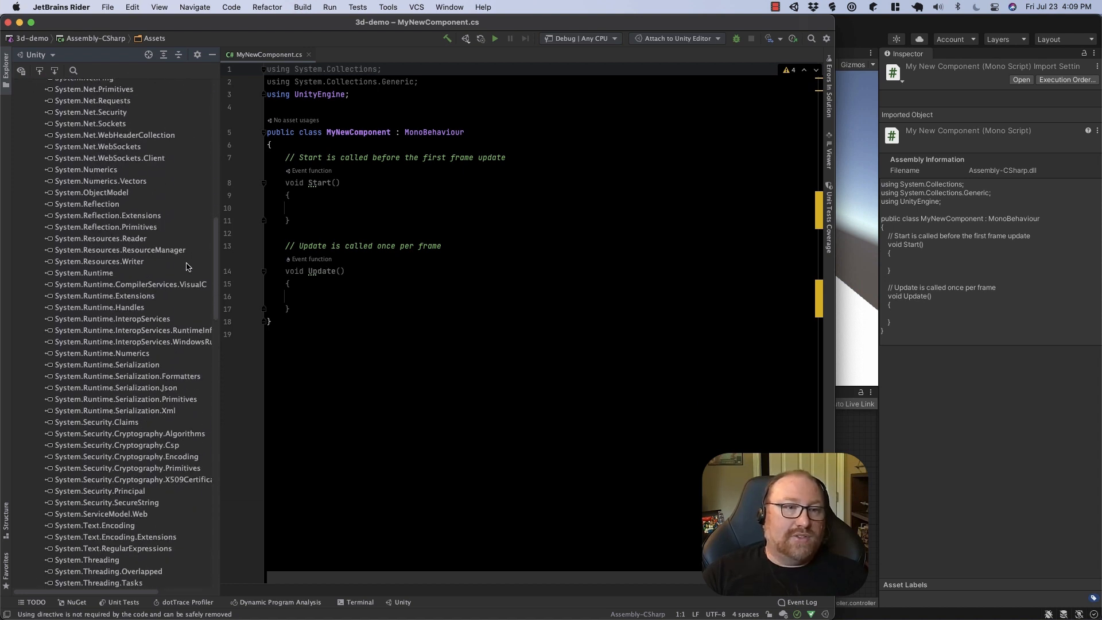
scroll(187, 266, "down", 10)
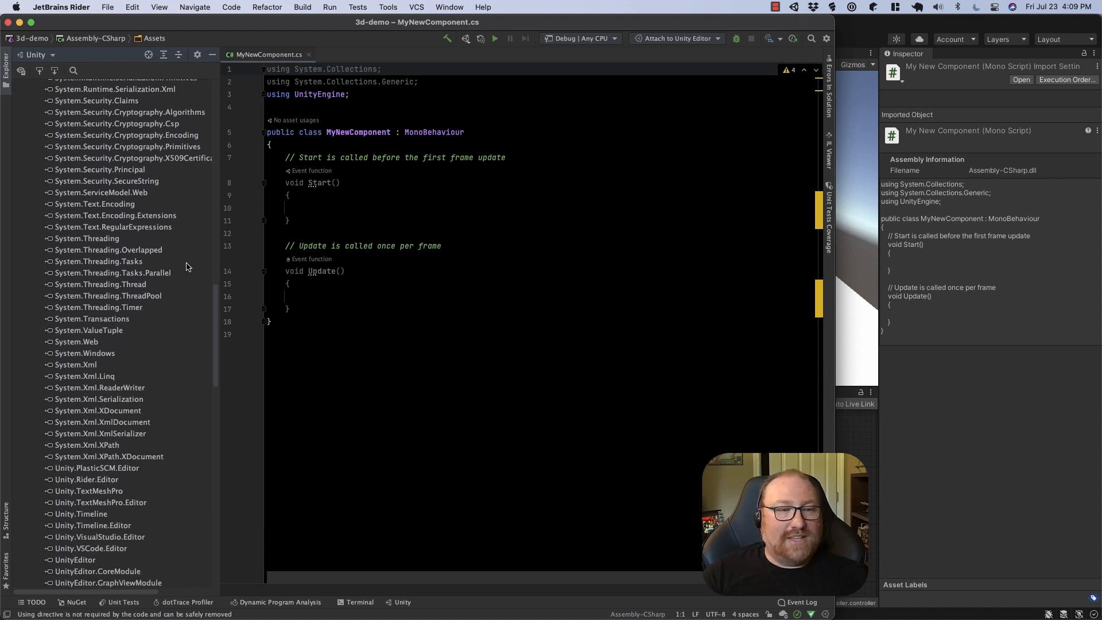
scroll(186, 266, "down", 6)
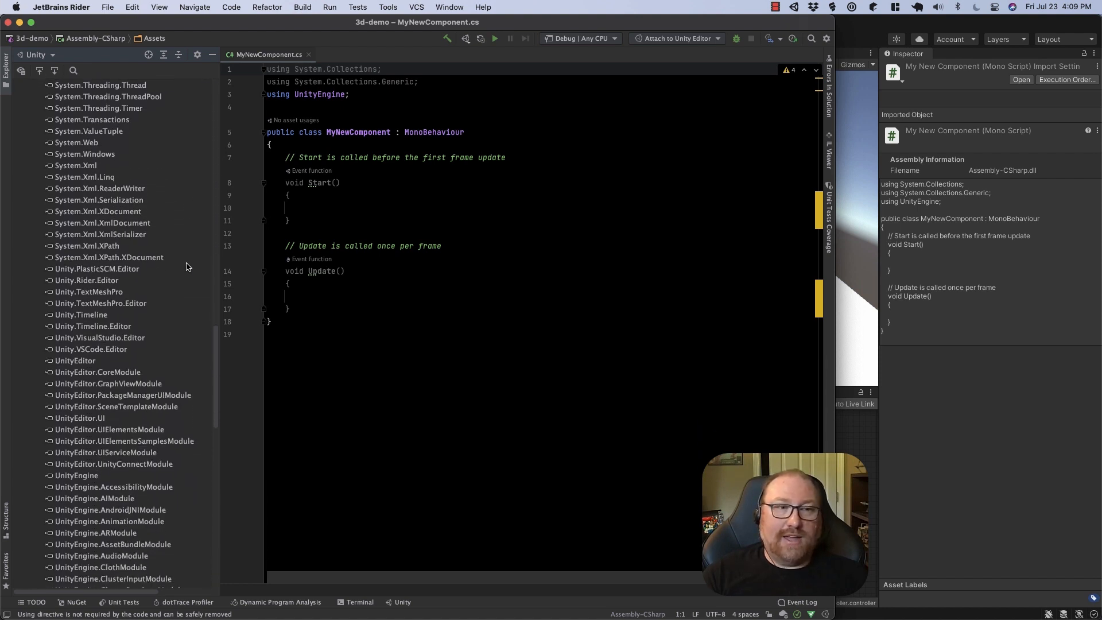
scroll(187, 266, "down", 4)
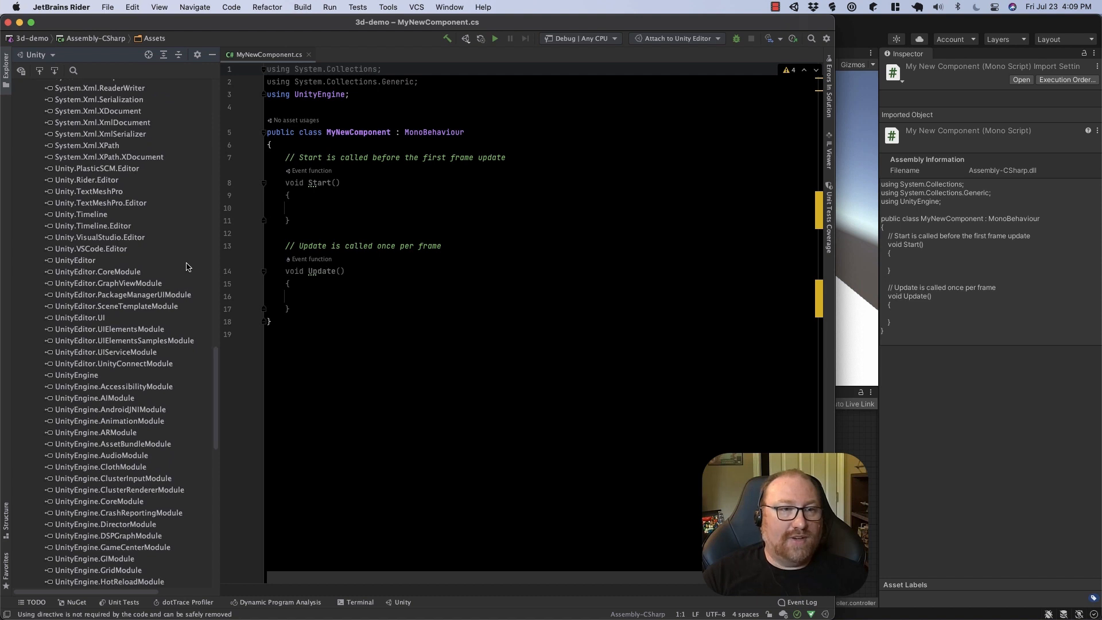
scroll(187, 266, "down", 2)
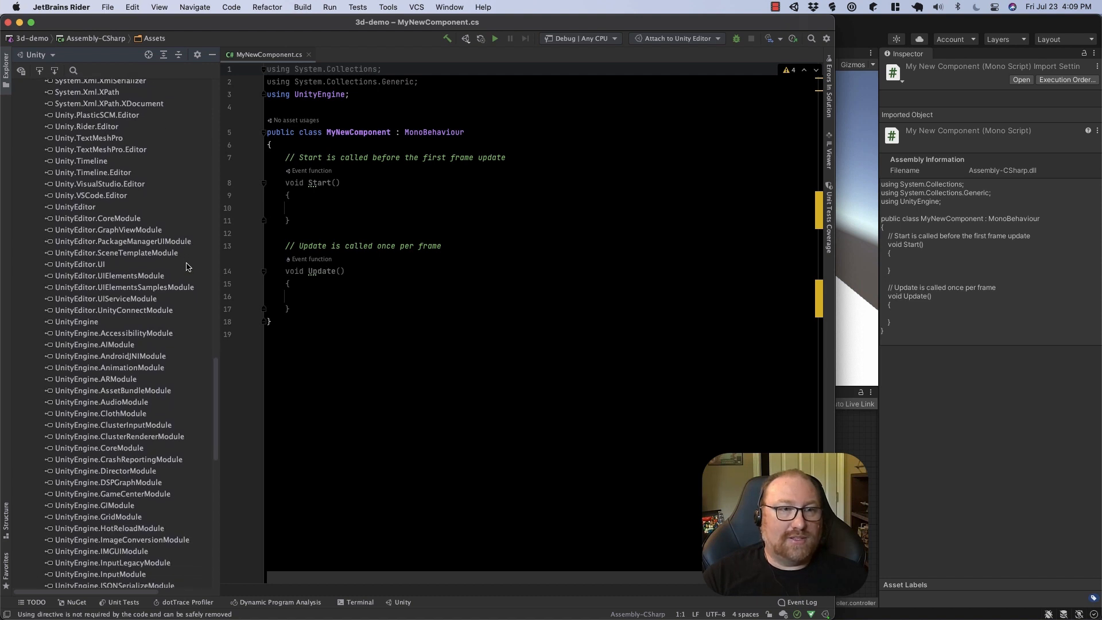
scroll(187, 266, "down", 2)
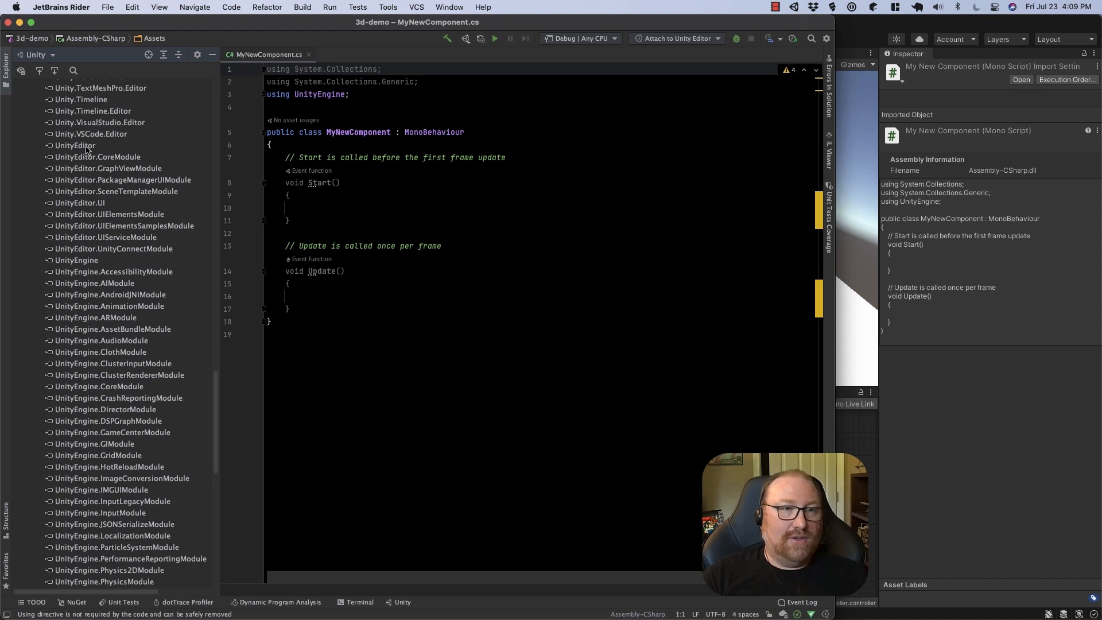
scroll(183, 368, "up", 2)
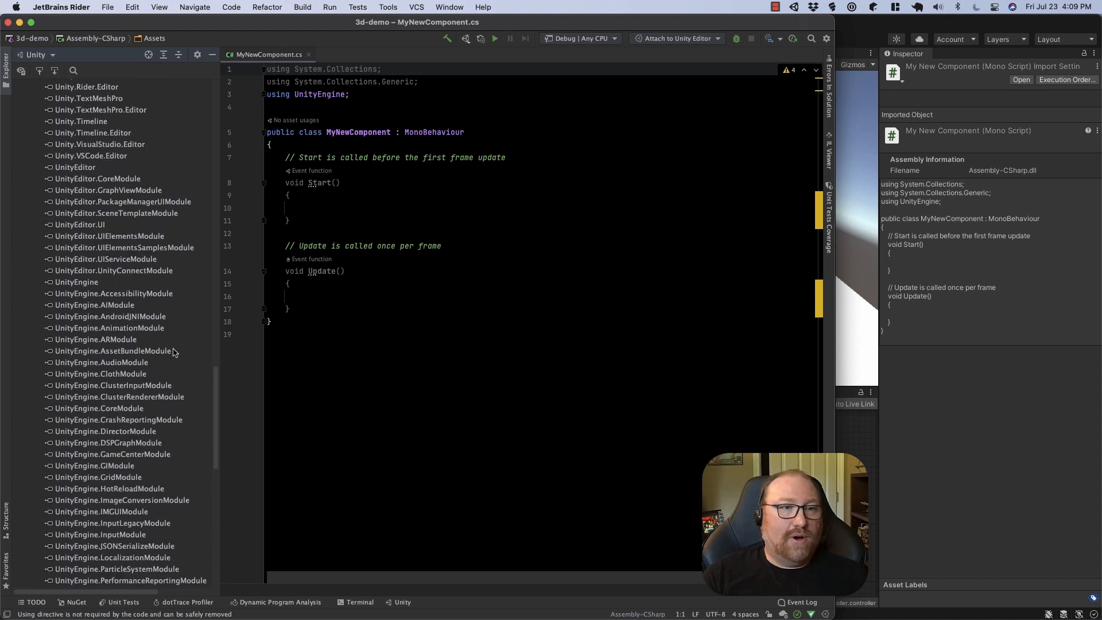
left_click(92, 167)
left_click(120, 270, "shift")
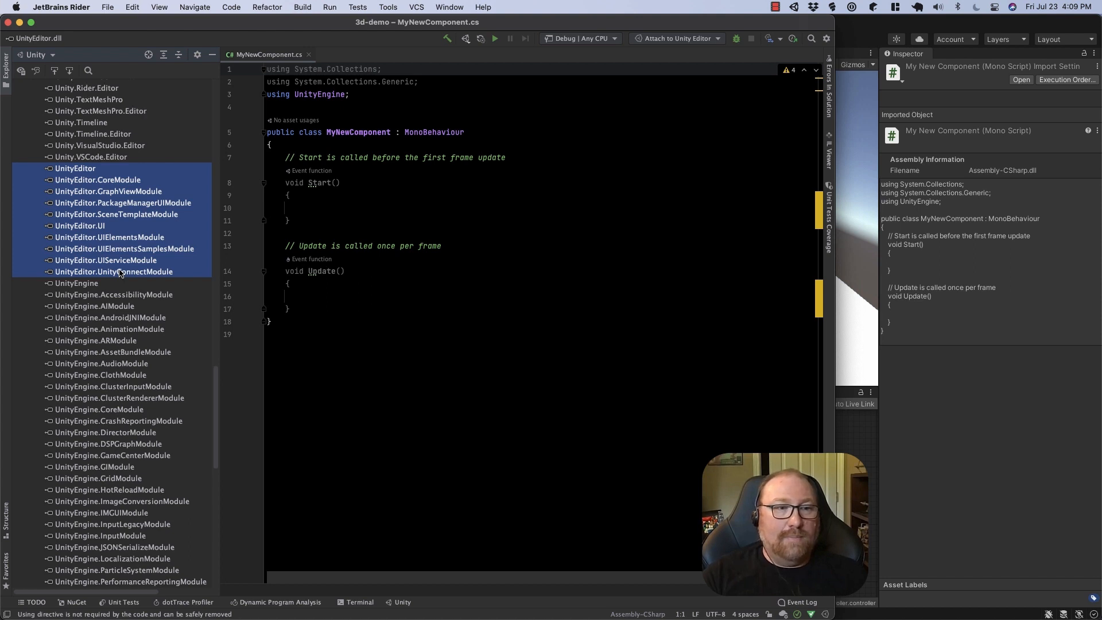
Look through the UnityEngine assembly and its module references in the project.
scroll(122, 258, "down", 5)
left_click(132, 172)
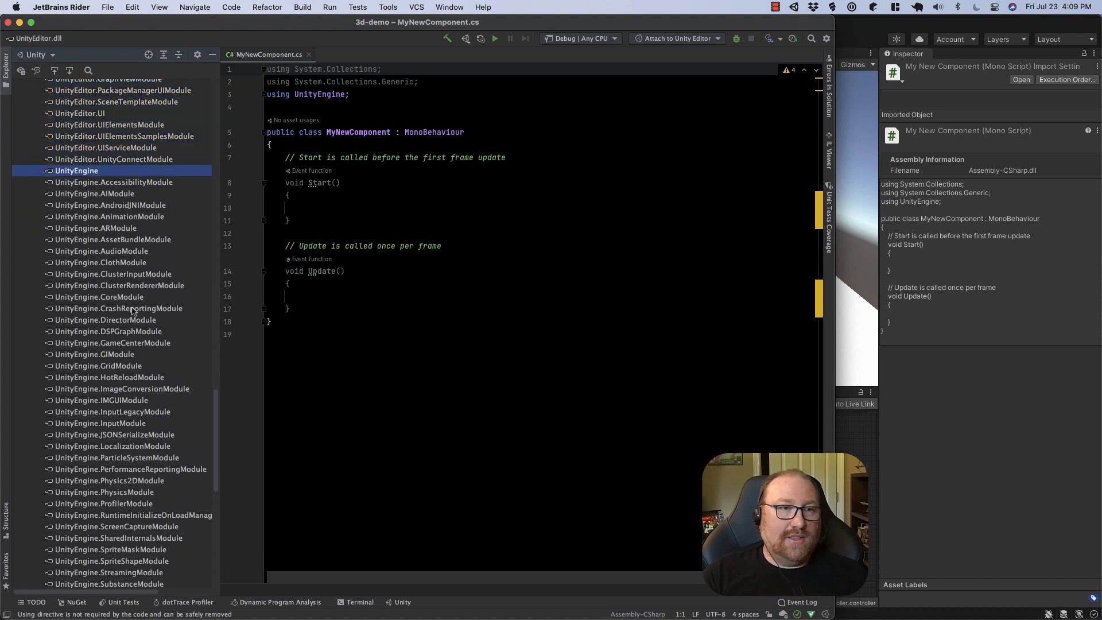
scroll(132, 315, "down", 15)
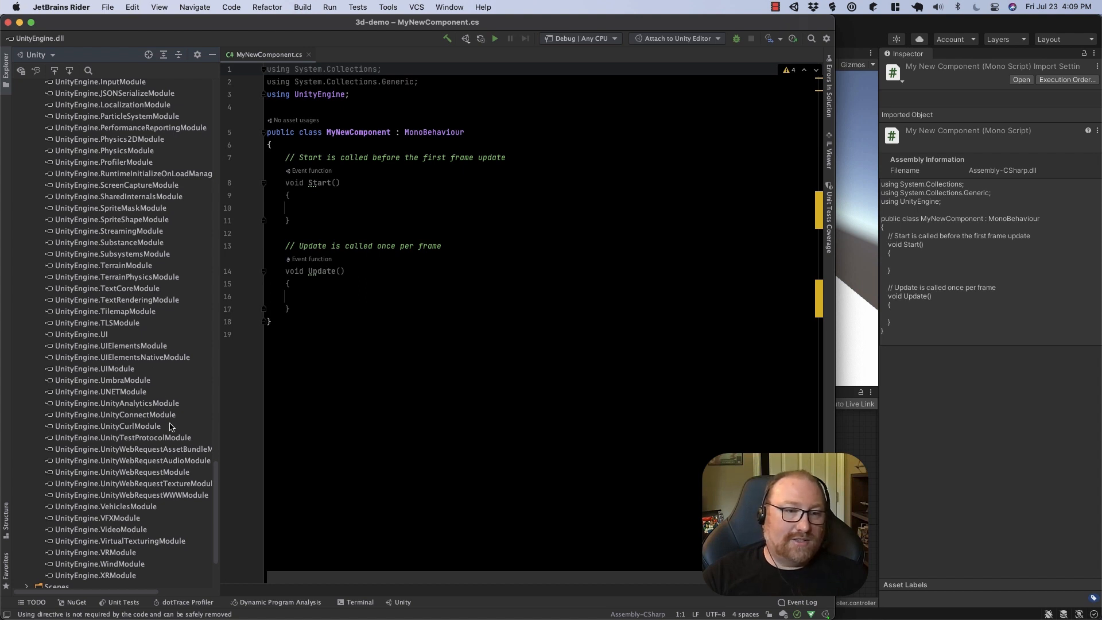
scroll(170, 426, "up", 4)
scroll(170, 426, "up", 3)
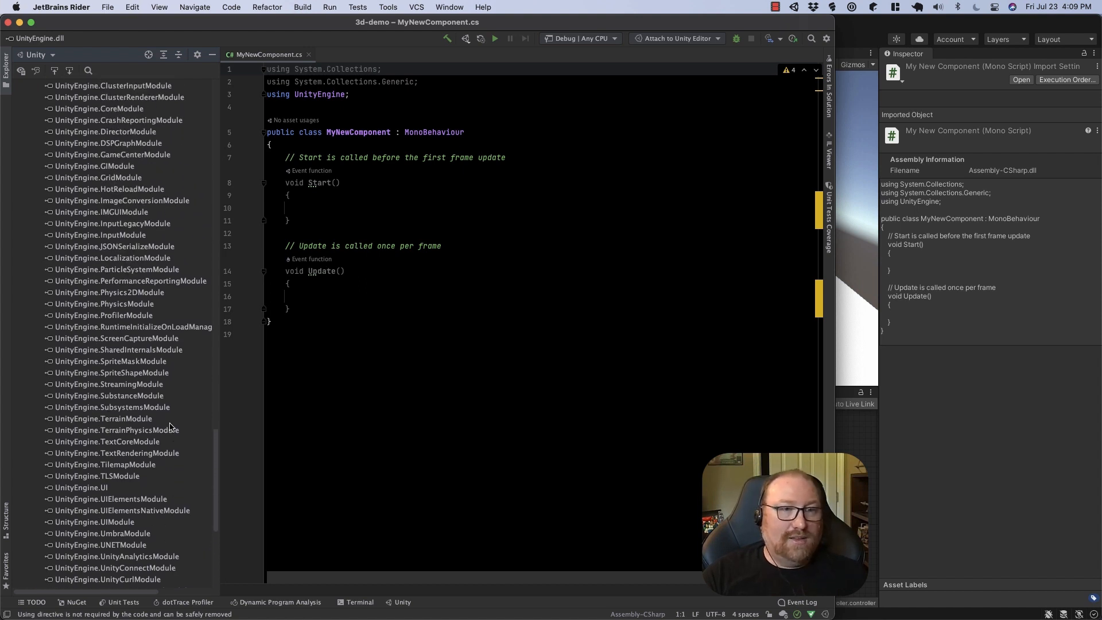
scroll(101, 347, "up", 8)
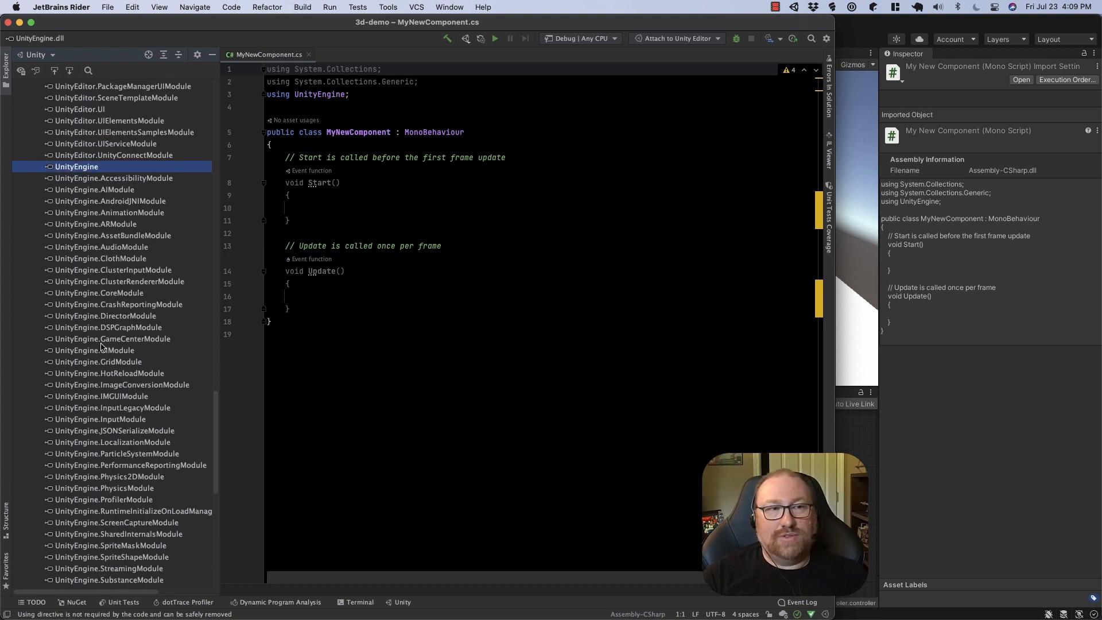
Add a Debug.Log(gameObject.name) statement inside the Start method of MyNewComponent.
left_click(313, 210)
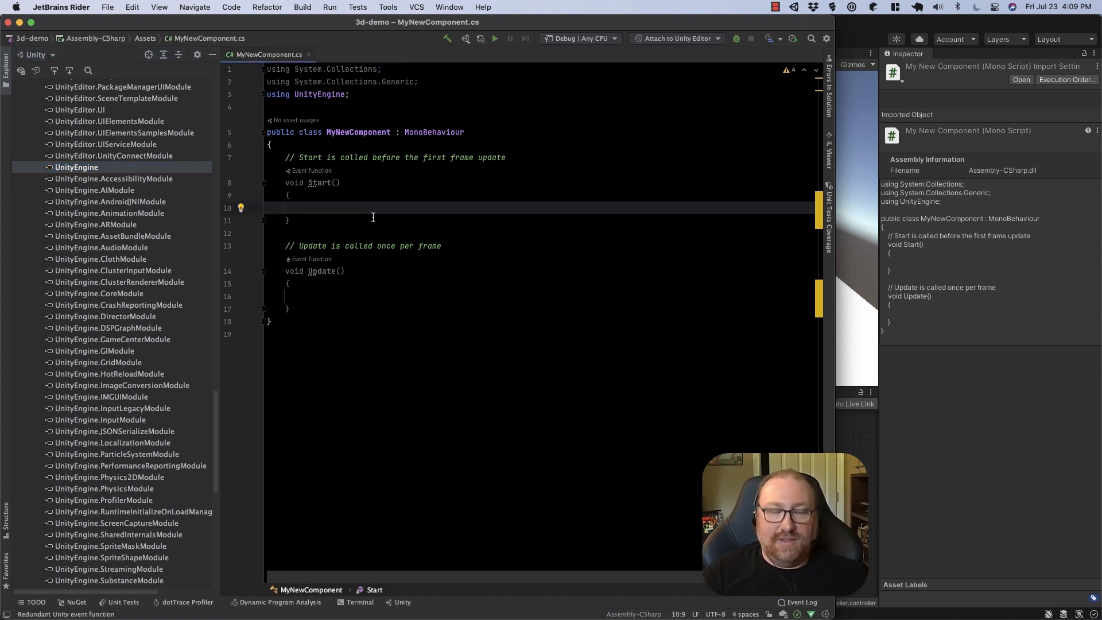
type("Debug.Log(\"S")
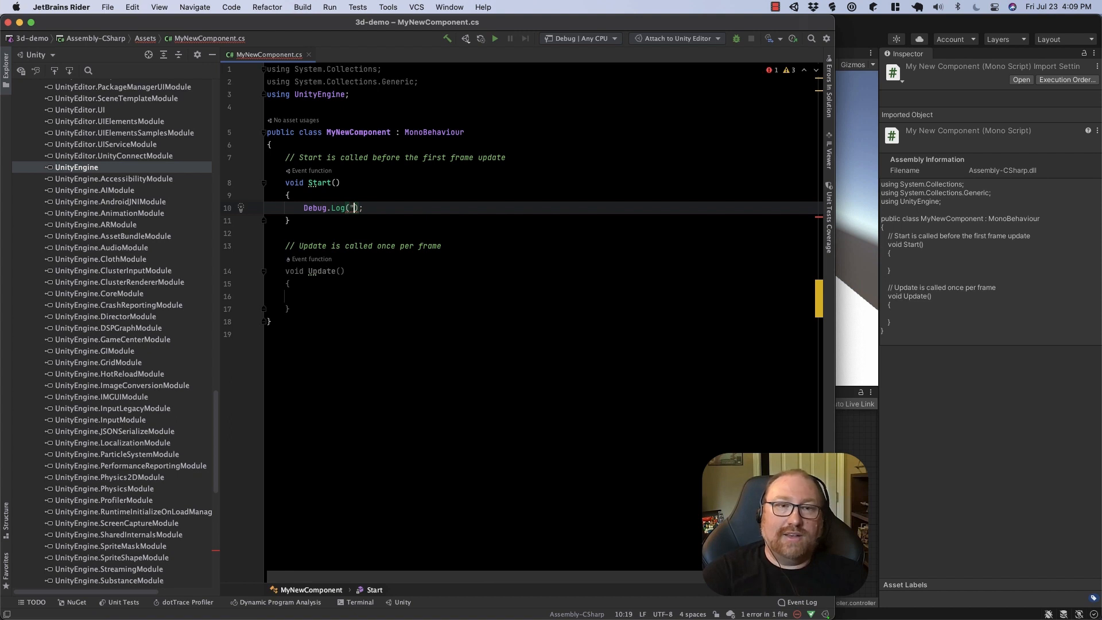
key("BackSpace")
key("BackSpace")
type("game")
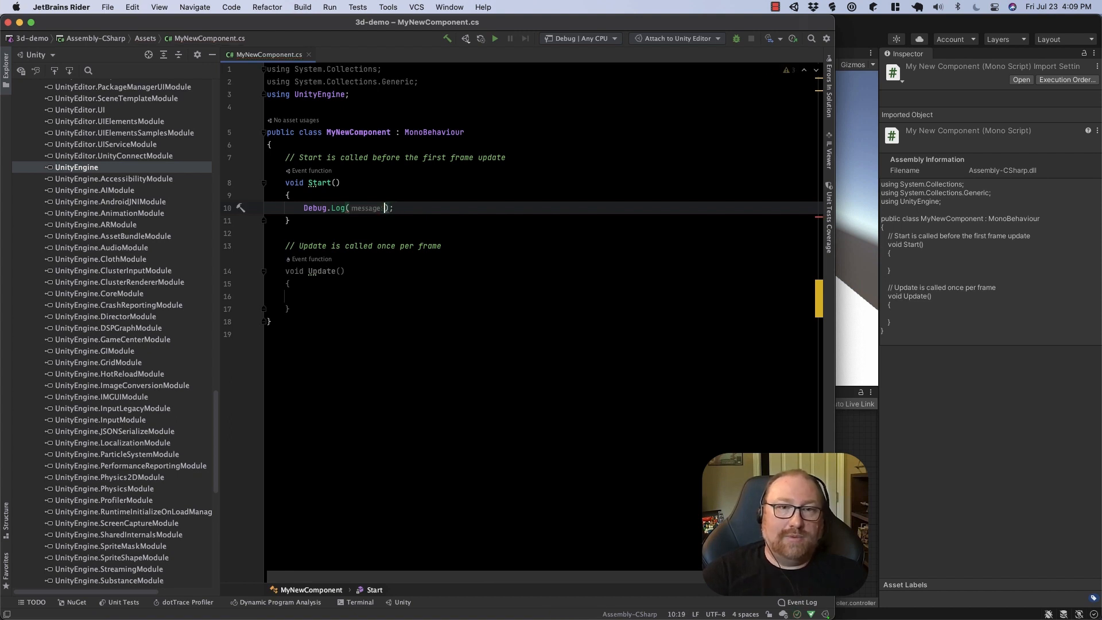
key("Return")
type(".name")
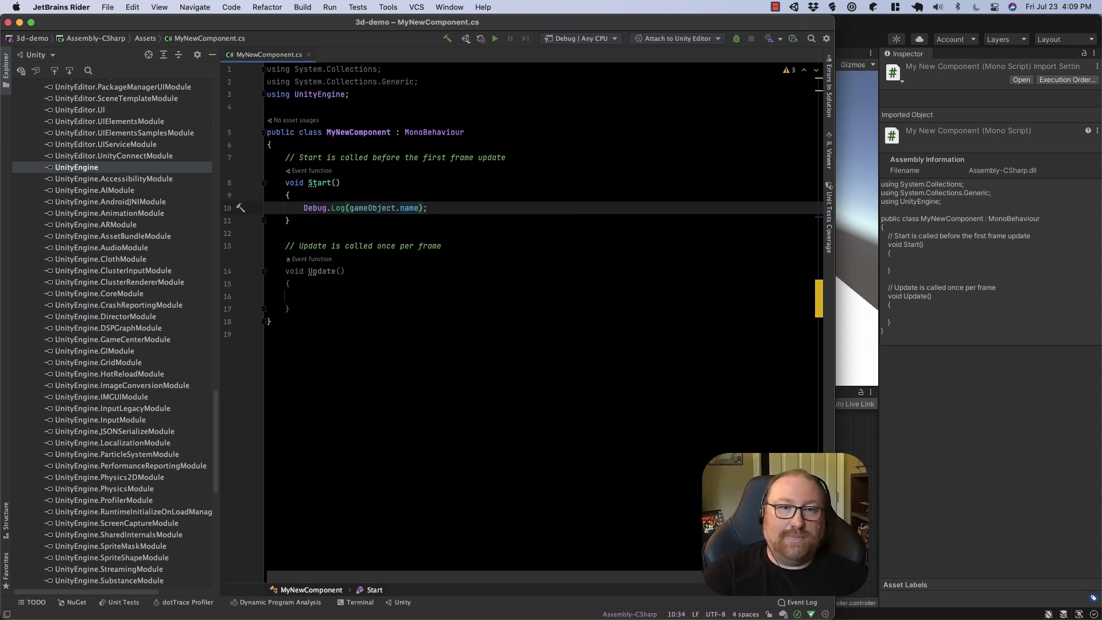
Change the log message in Start to the interpolated string $"{gameObject.name} has started" and save the script.
left_click(349, 208)
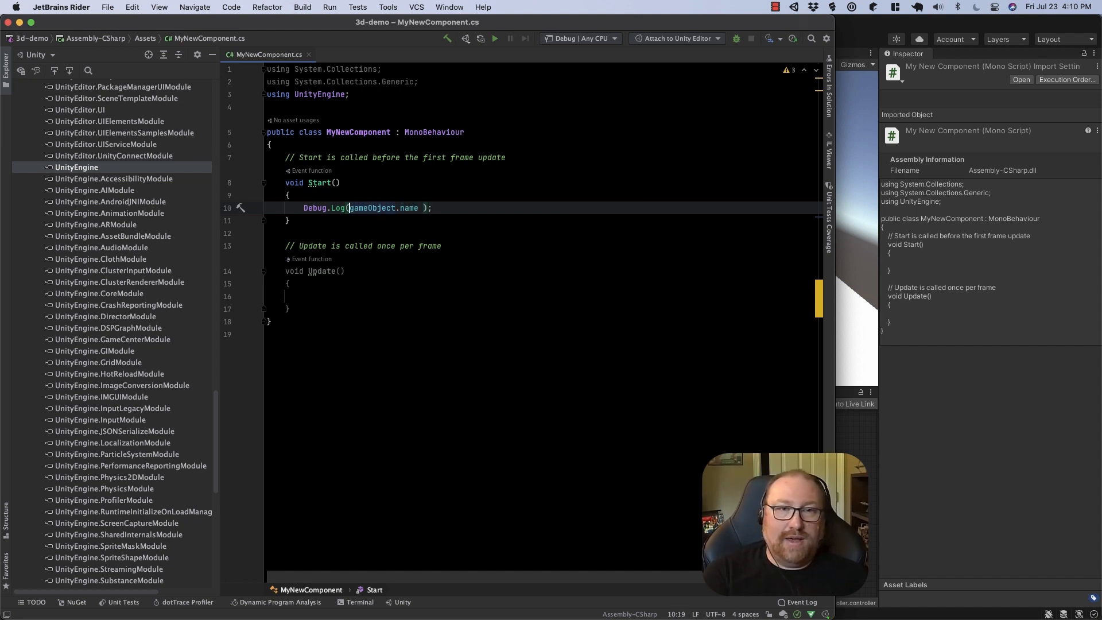
type("$\"\"")
key("BackSpace")
left_click(409, 208)
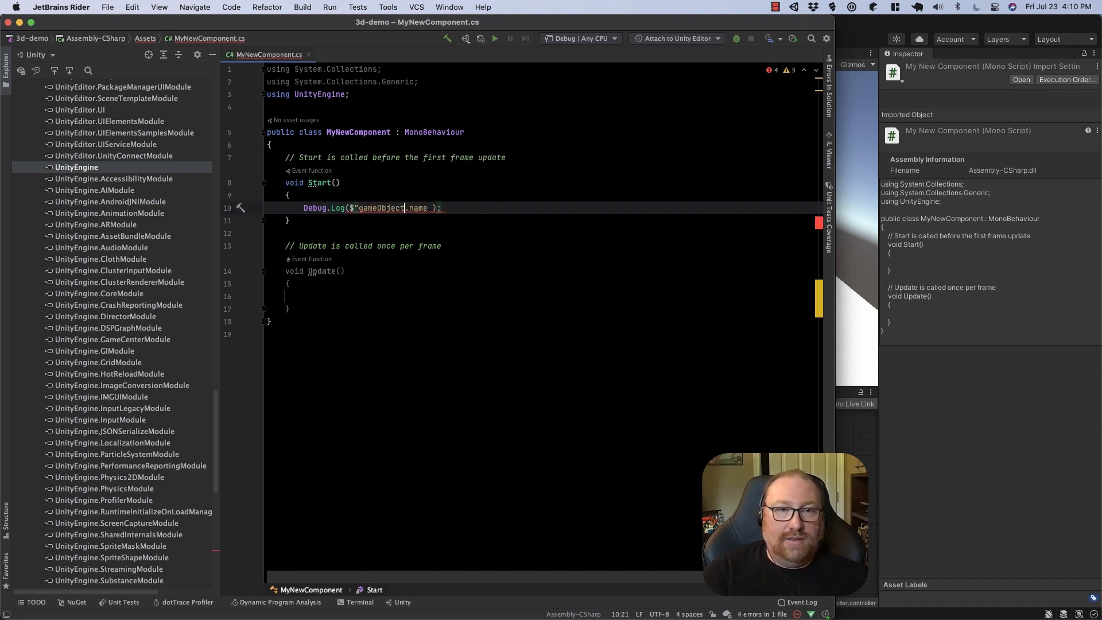
type("\"")
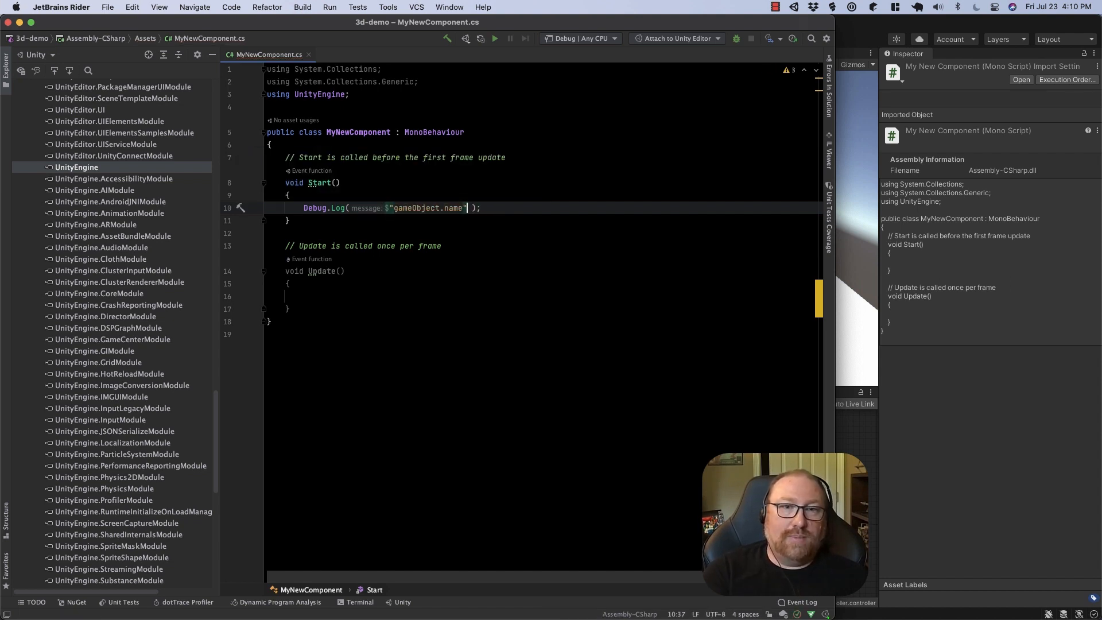
key("BackSpace")
key("alt+Left")
key("alt+Left")
key("alt+Left")
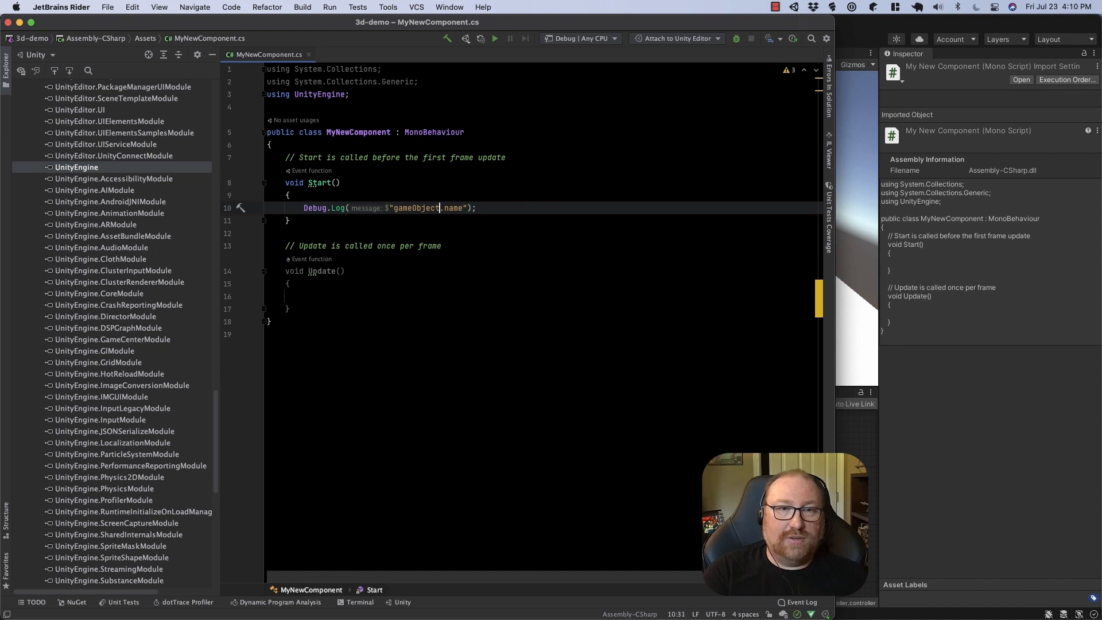
key("super+s")
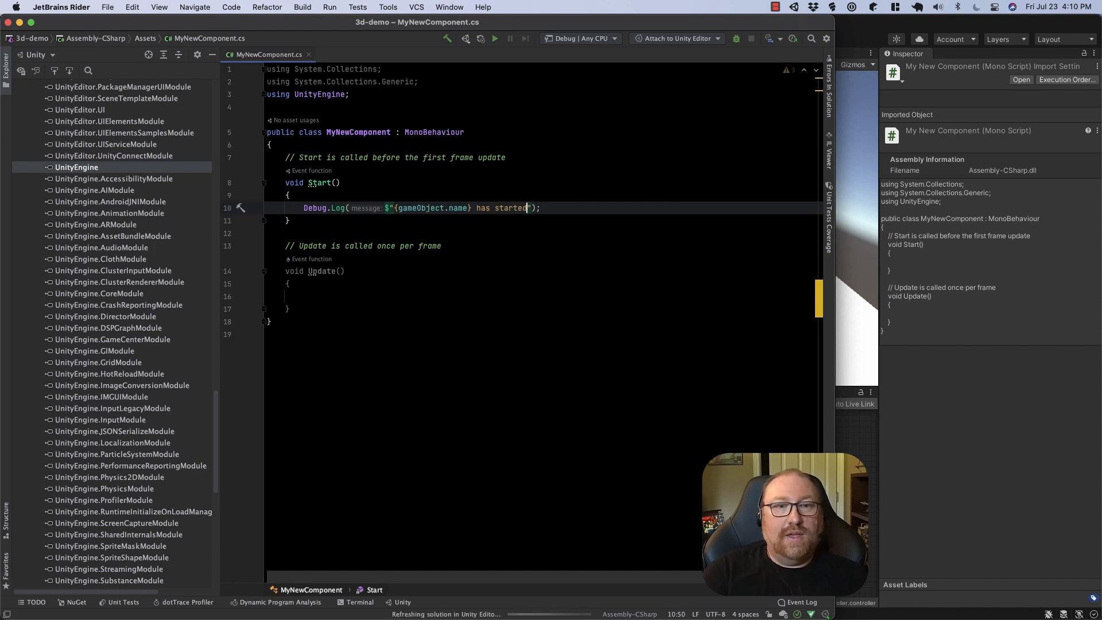
Give the Start method an explicit private modifier.
left_click(290, 220)
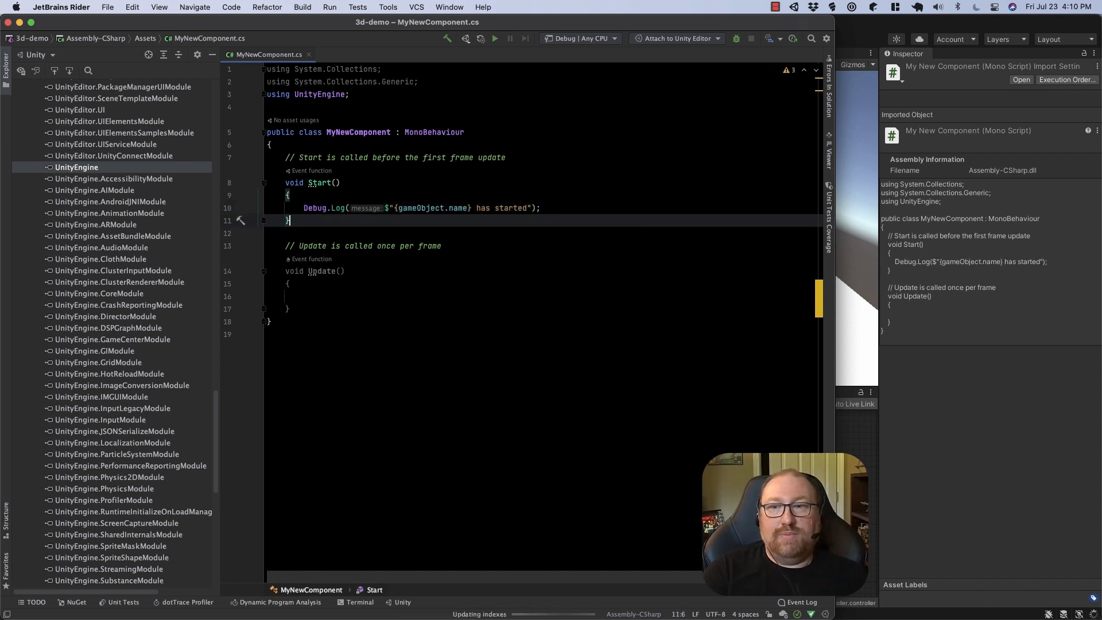
left_click(328, 208)
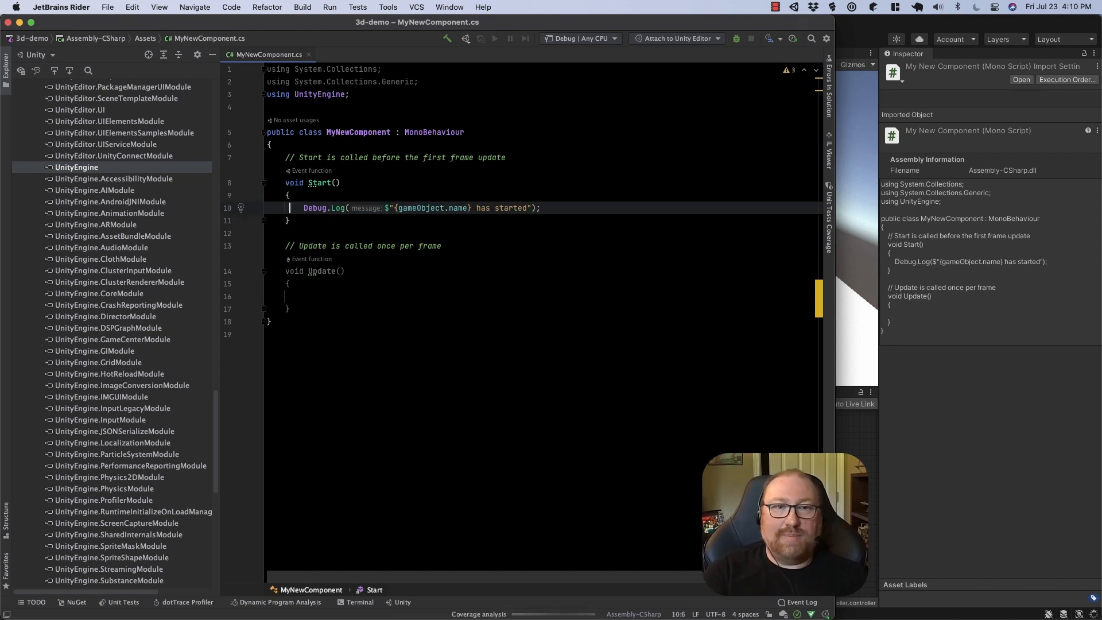
key("alt+Right")
key("alt+Right")
key("alt+Right")
key("alt+Right")
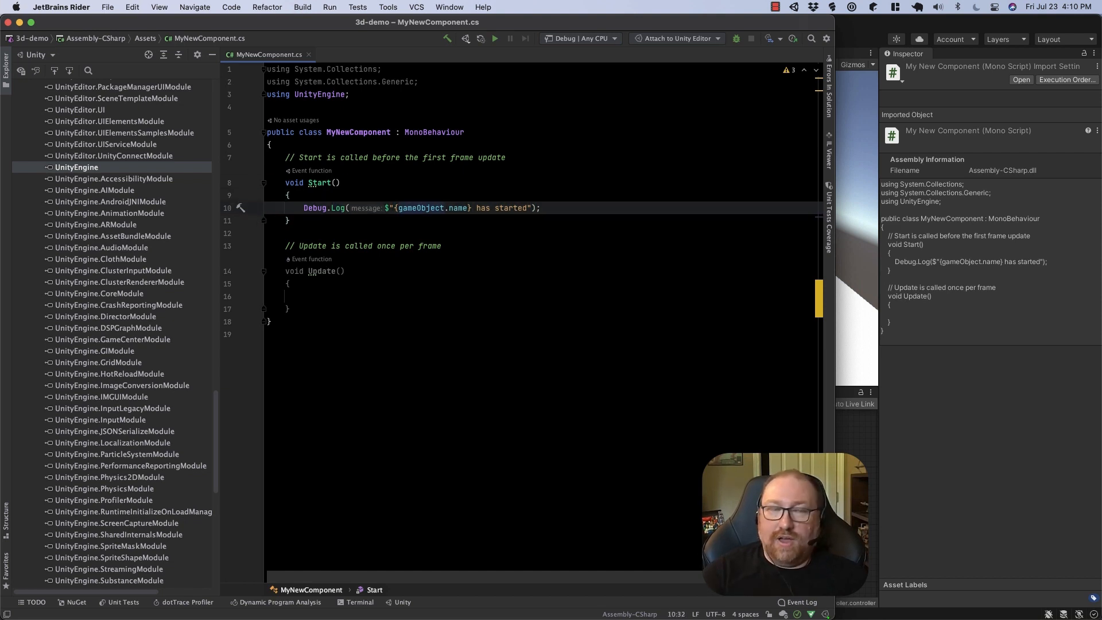
key("Up")
key("Up")
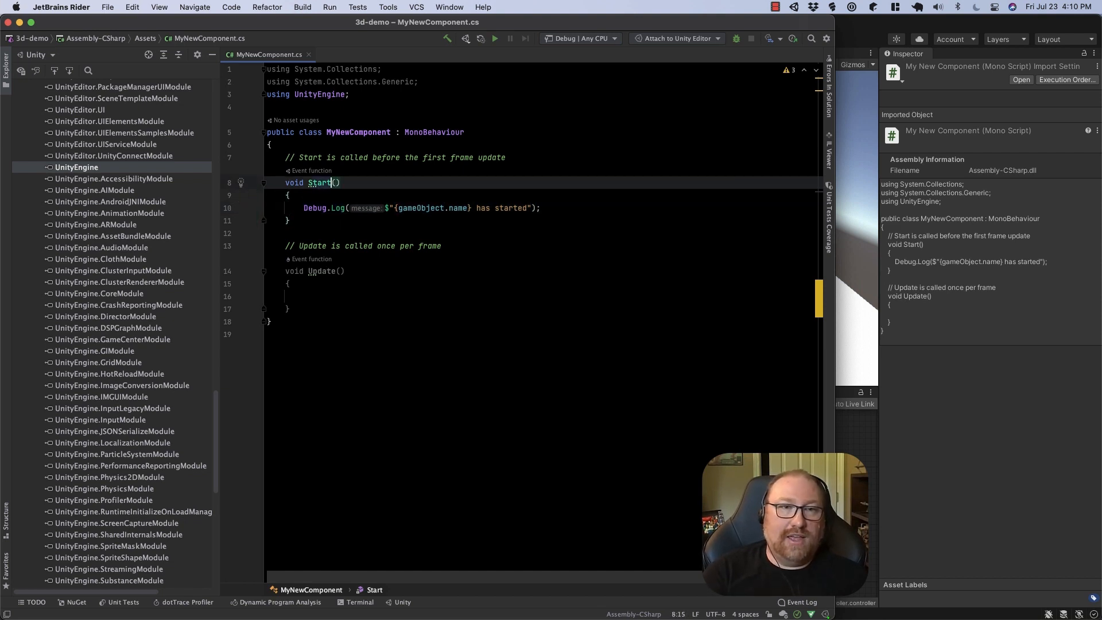
key("Left")
key("Left")
key("Left")
key("Left")
key("alt+Return")
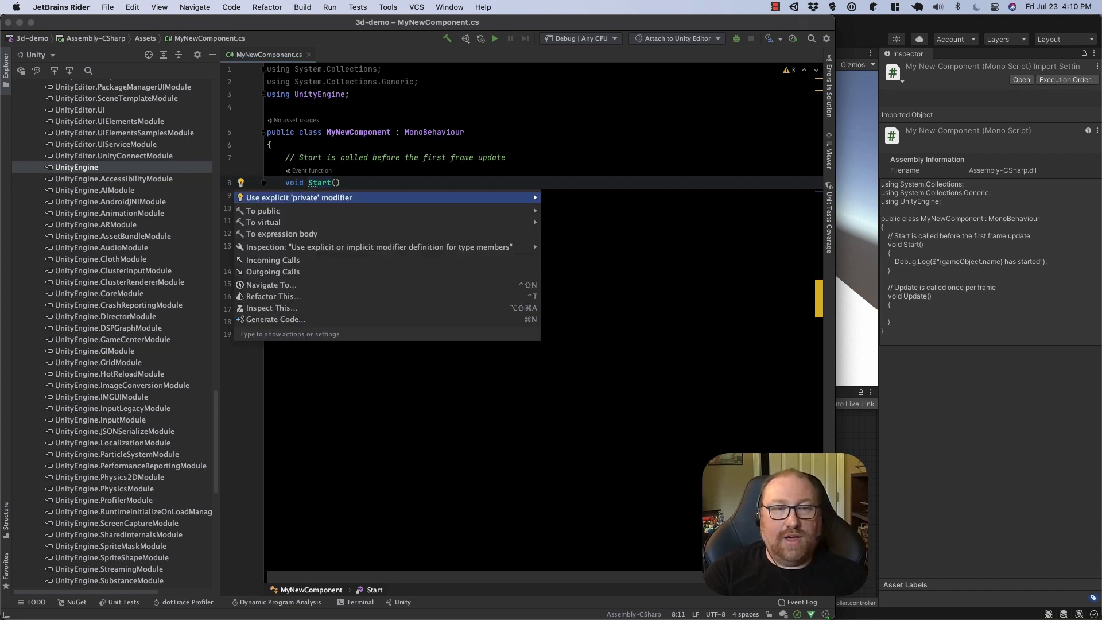
key("Return")
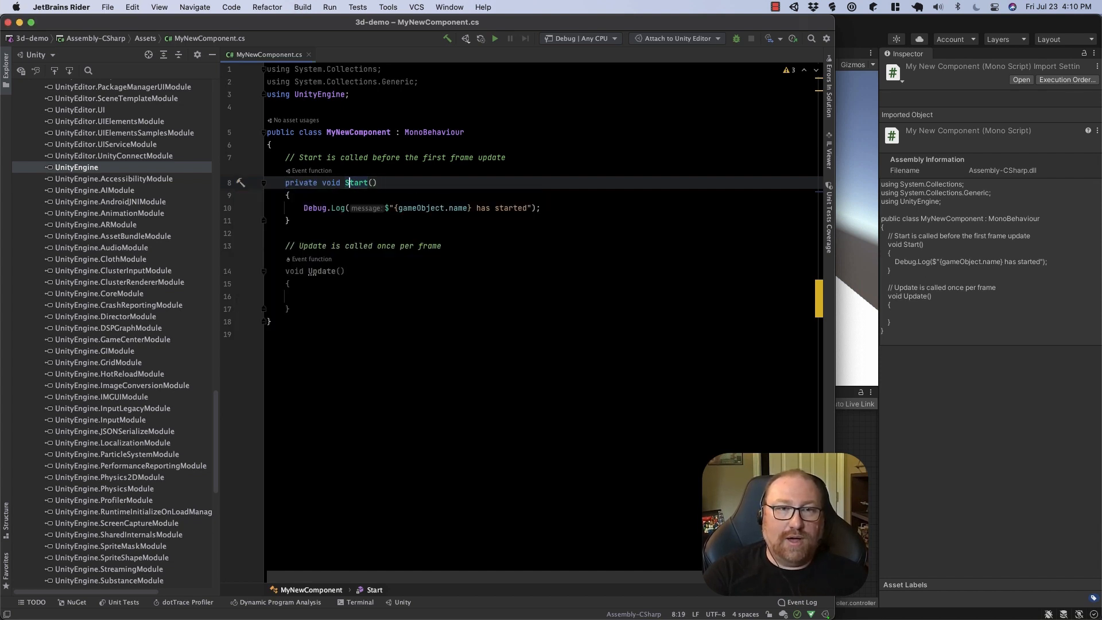
Declare a bool field named writeLogEntry at the start of the MyNewComponent class, above the Start method.
key("Down")
key("Down")
key("Down")
key("Down")
key("Down")
key("Down")
key("Down")
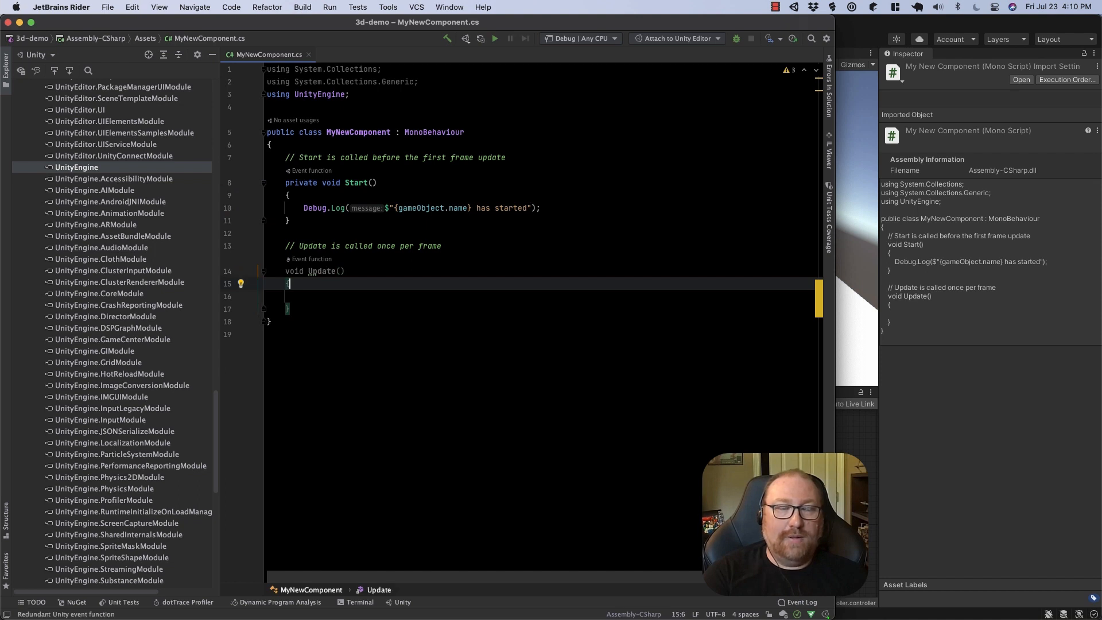
key("Up")
key("Up")
key("Up")
key("Up")
key("Up")
key("Up")
key("Up")
key("Up")
key("Up")
key("Return")
key("Return")
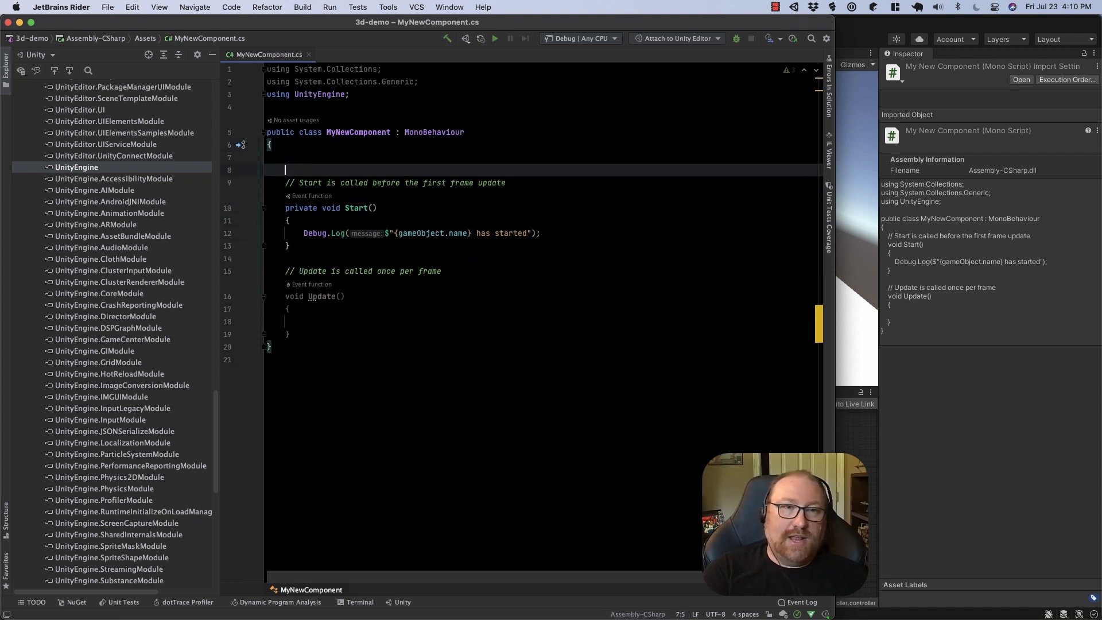
key("Return")
type("bo")
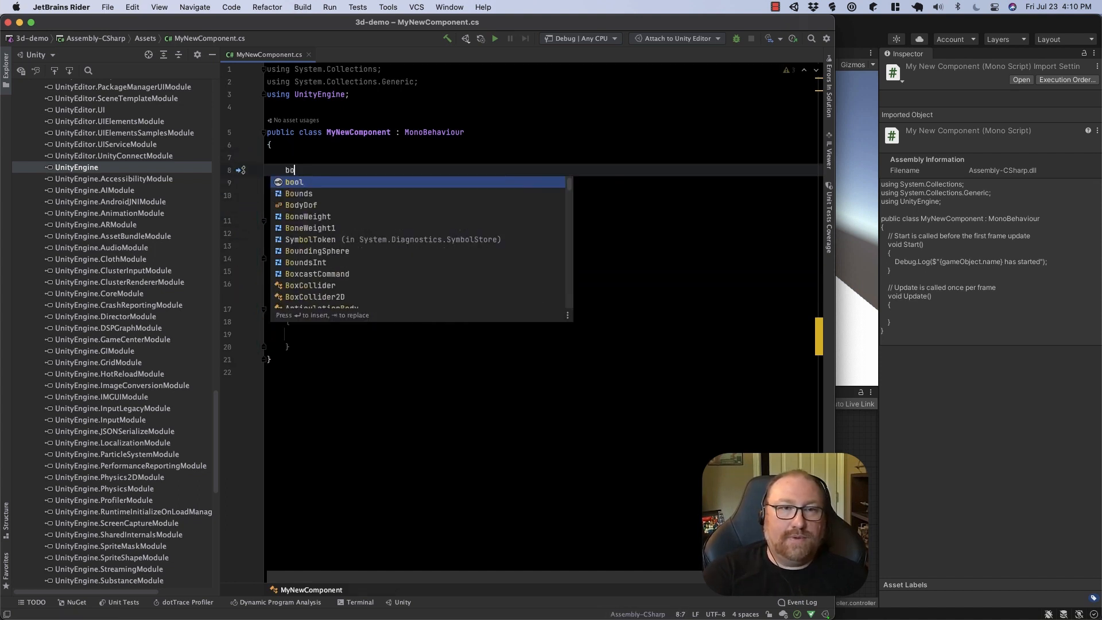
type("ol")
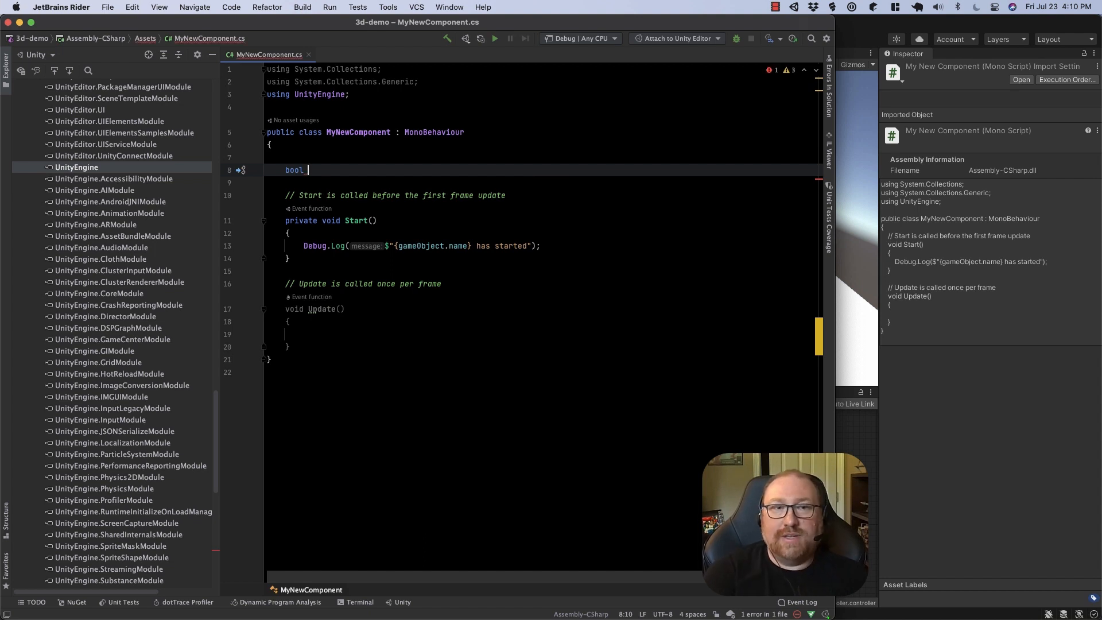
type("writ")
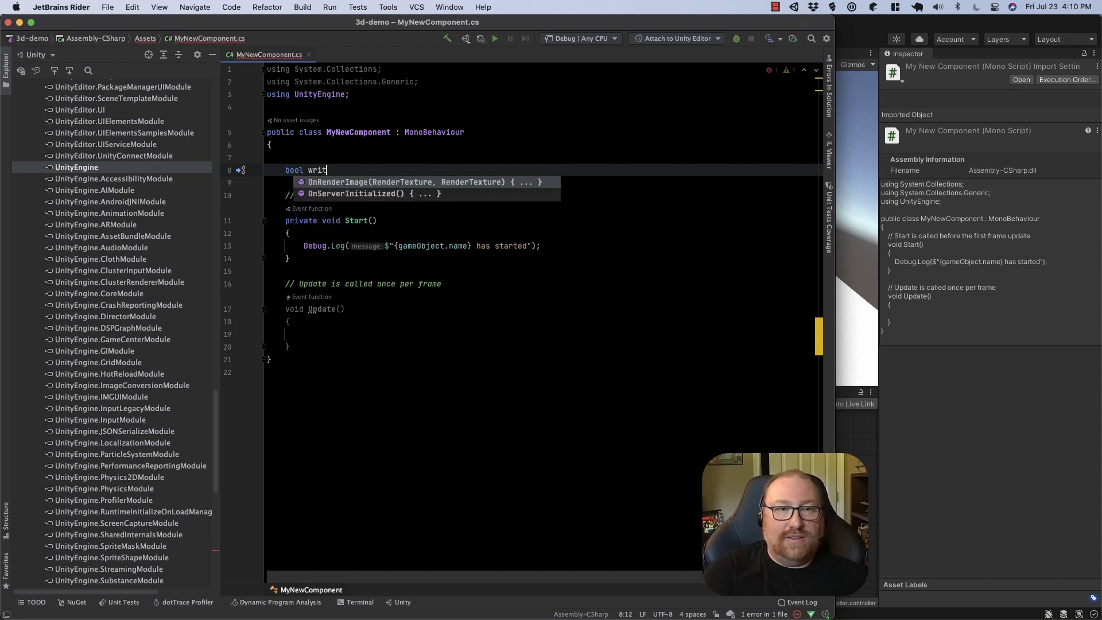
type("eLogEntry")
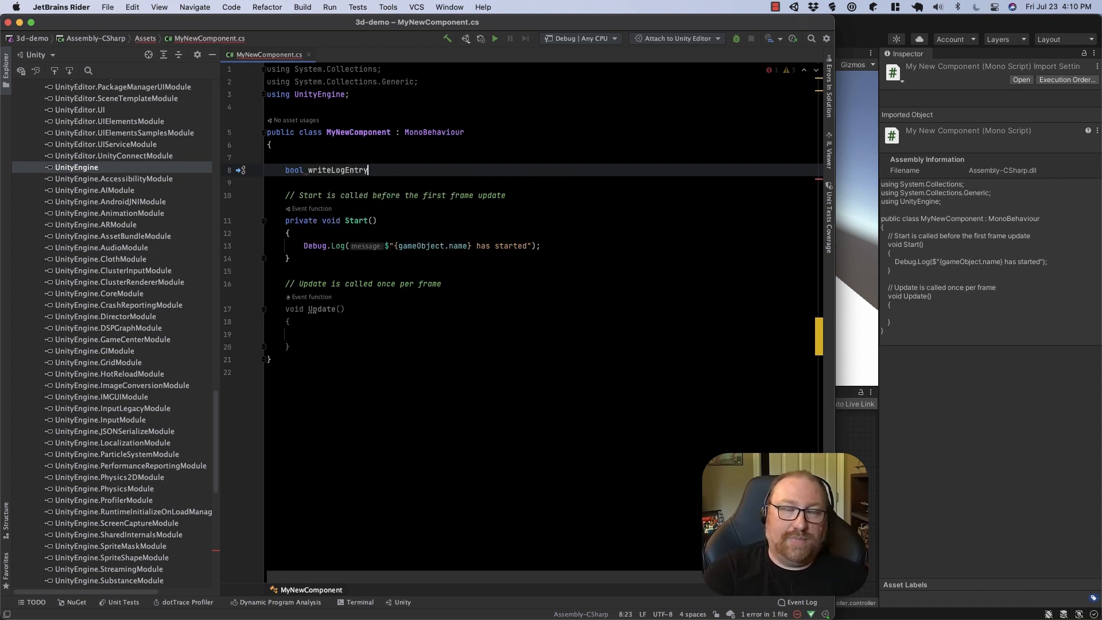
type(";")
Reformat the code around the writeLogEntry field and make the field public.
key("super+alt+l")
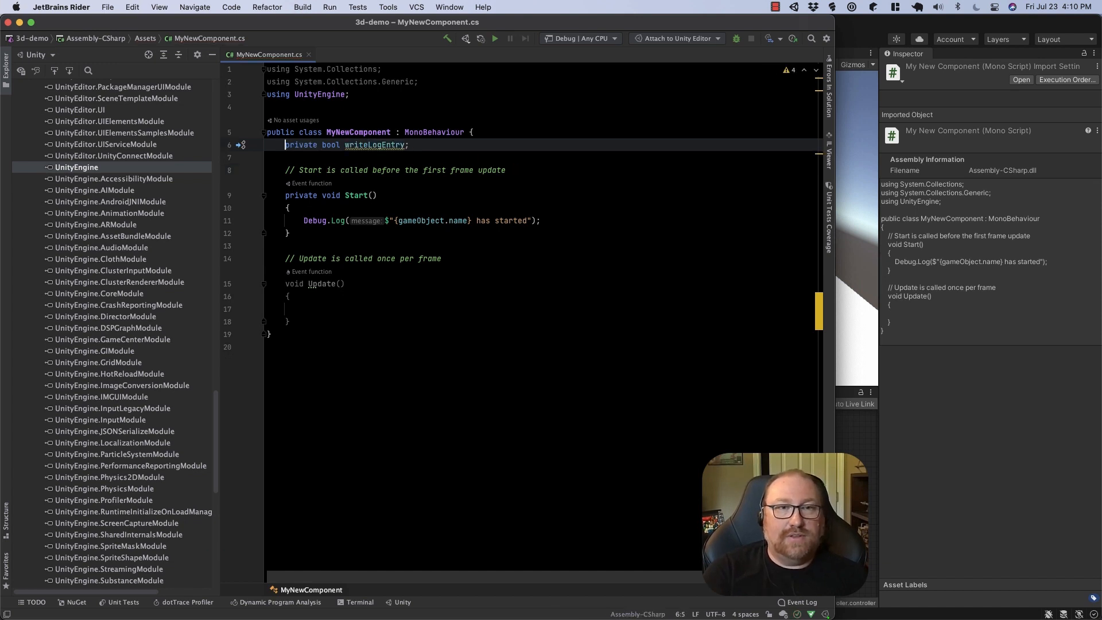
key("alt+shift+Right")
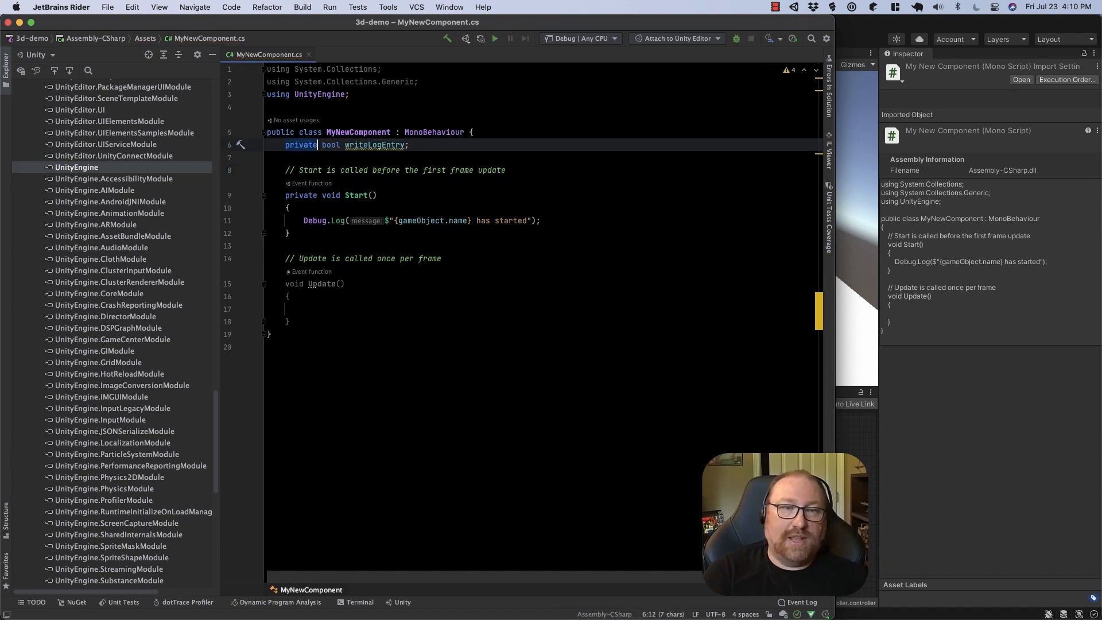
type("public")
Give the Update method an explicit private modifier.
key("Down")
key("Down")
key("Down")
key("Down")
key("Down")
key("Down")
key("Down")
key("Down")
key("Down")
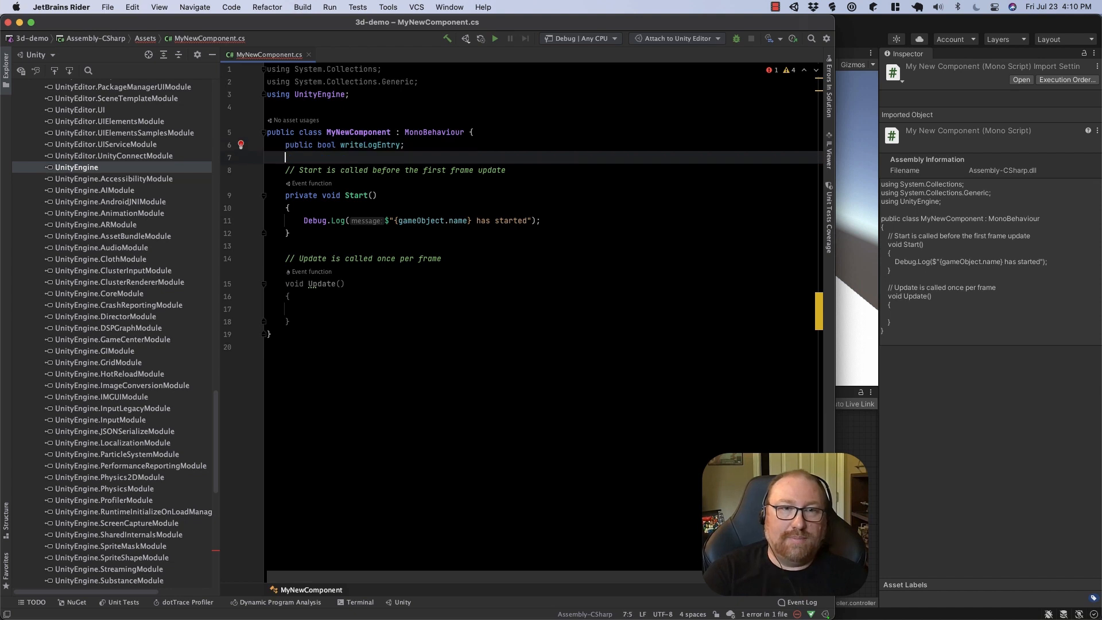
key("alt+Return")
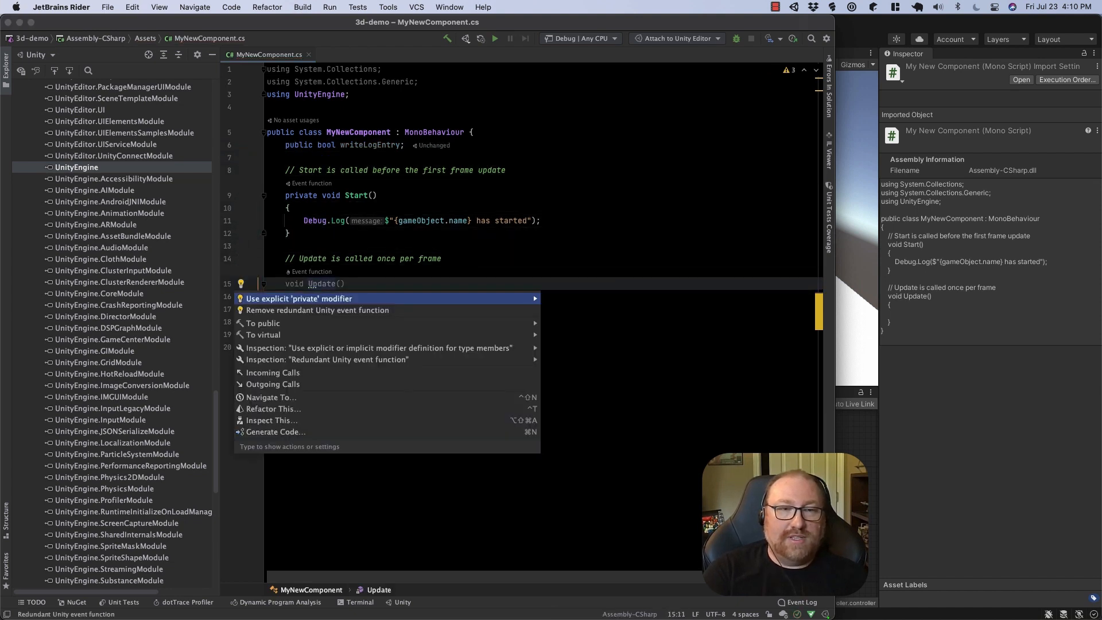
key("Return")
Add an if (writeLogEntry) block with braces inside the Update method.
key("Down")
key("Down")
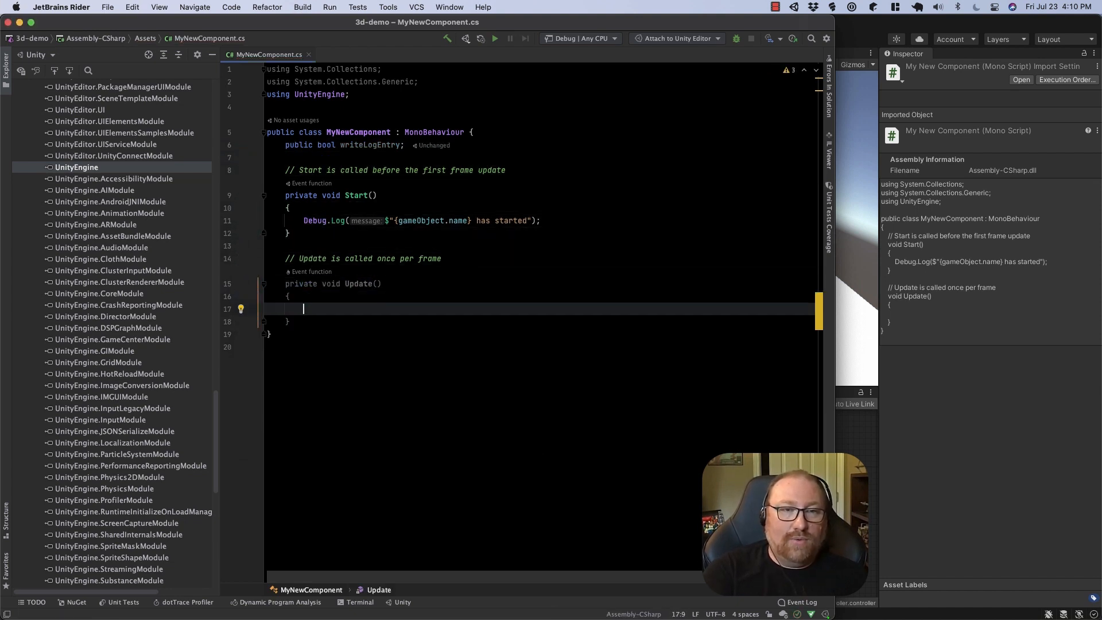
type("if(!")
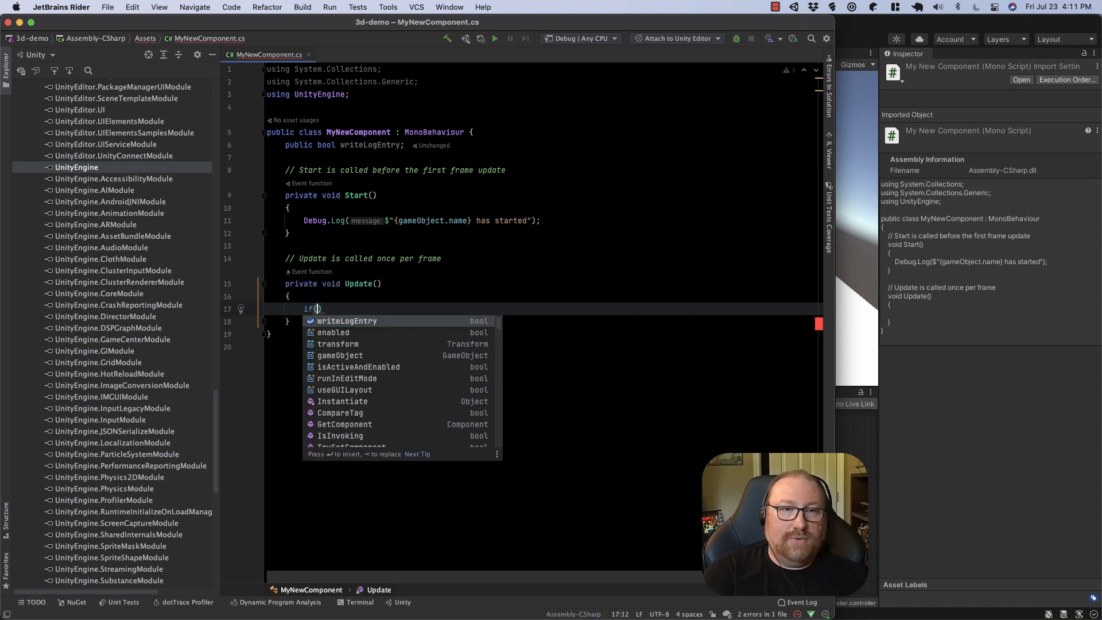
type("wr")
key("Return")
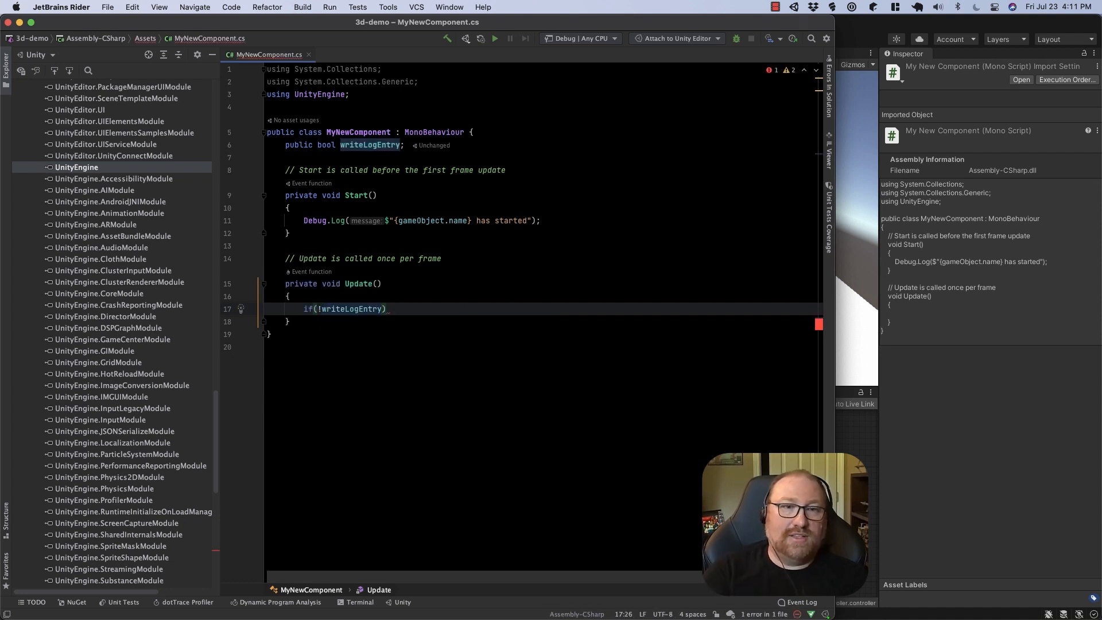
type(")")
key("Return")
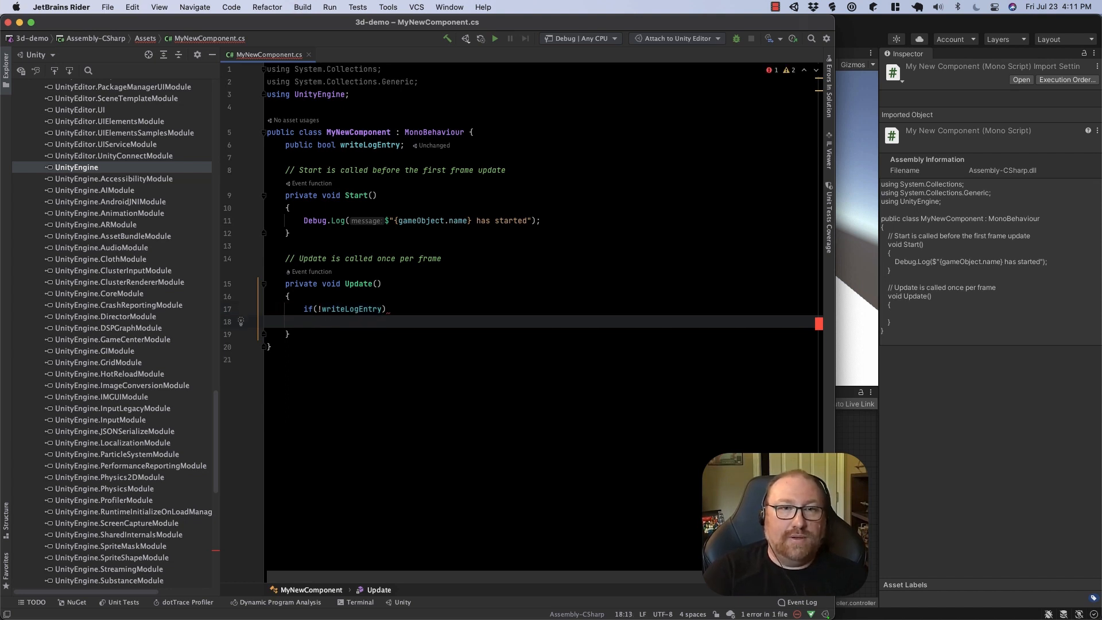
key("Up")
key("BackSpace")
key("Down")
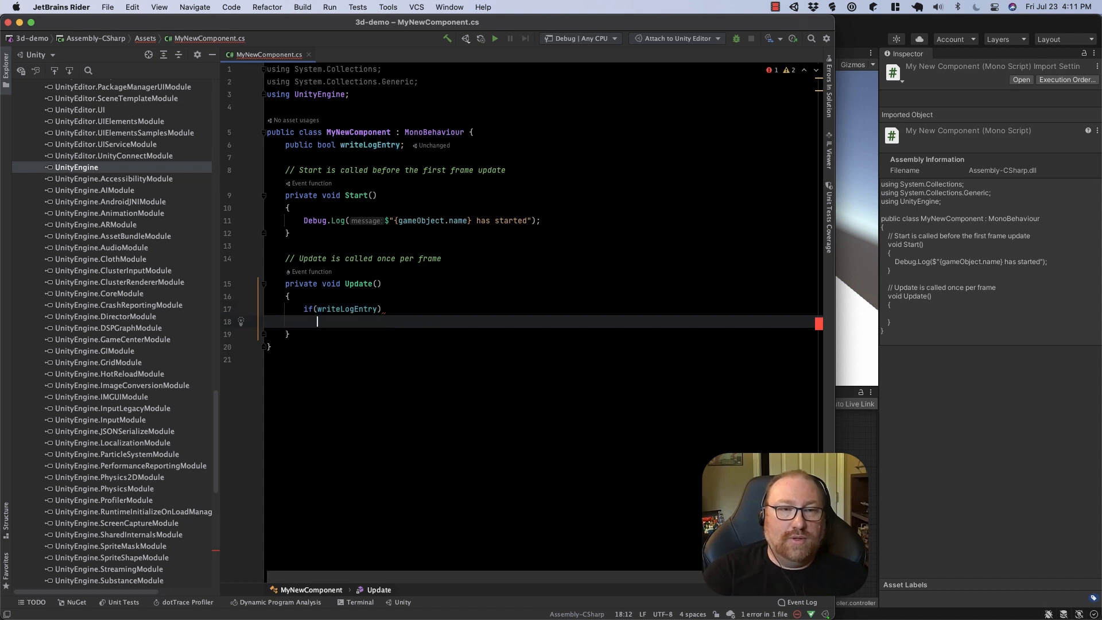
type("{")
key("Return")
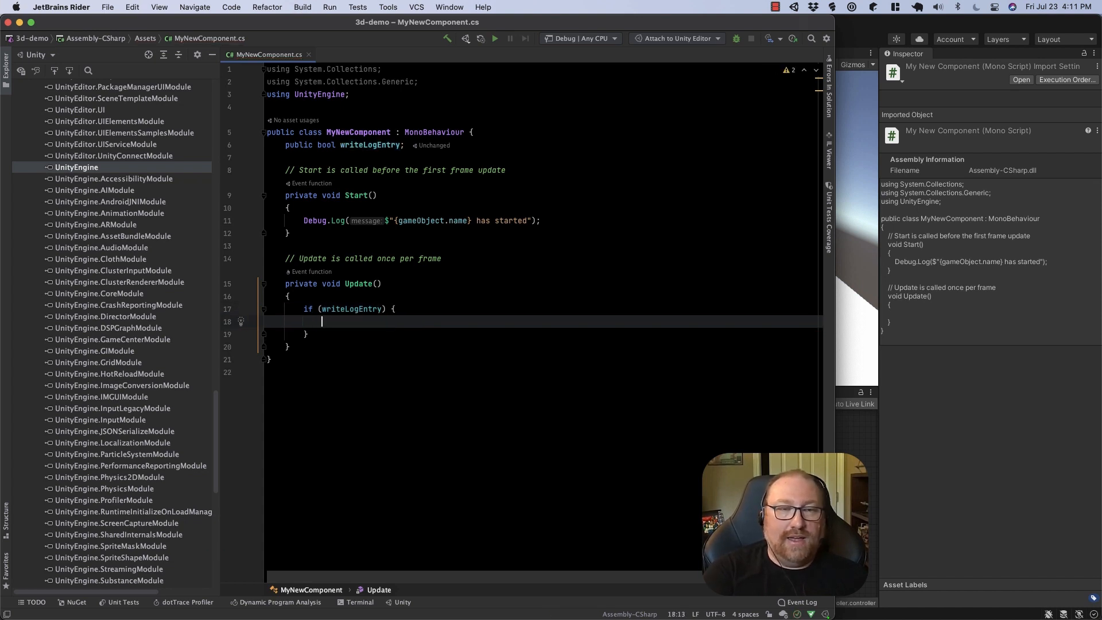
Inside the if block, add a Debug.Log call with the message $"{gameObject.name} says hello".
type("Debug.")
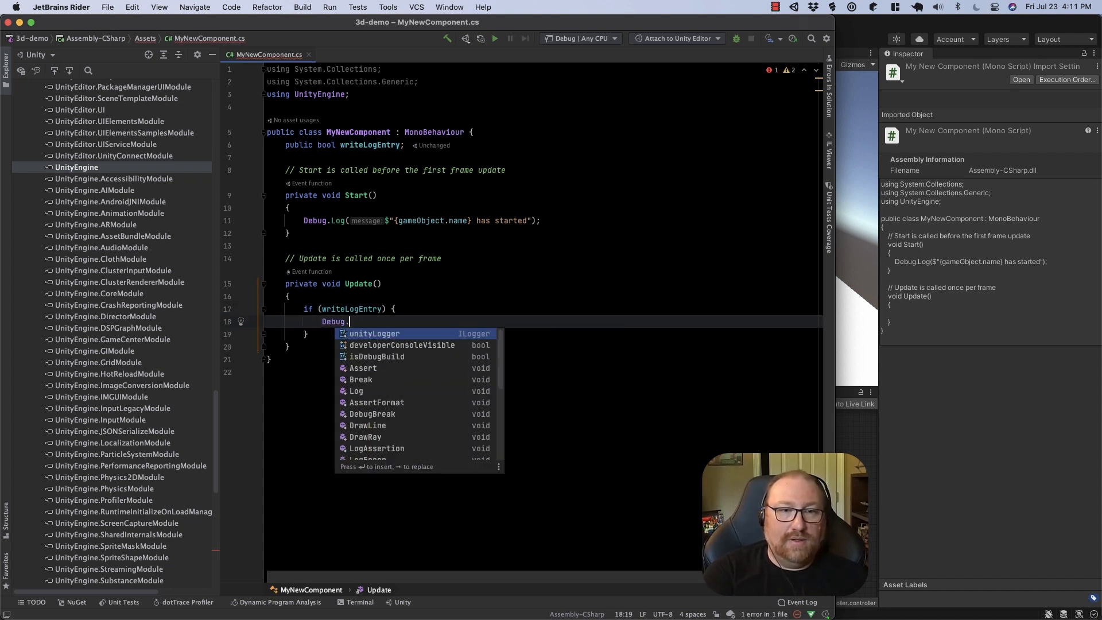
type("Log")
key("Return")
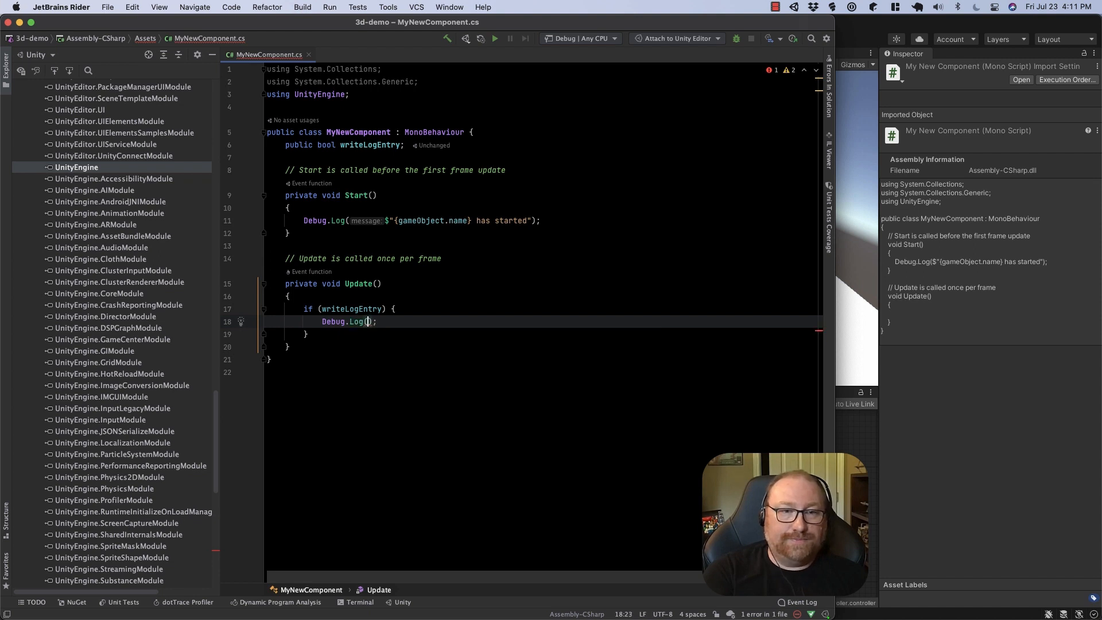
type("$\"")
type("{gameObject.")
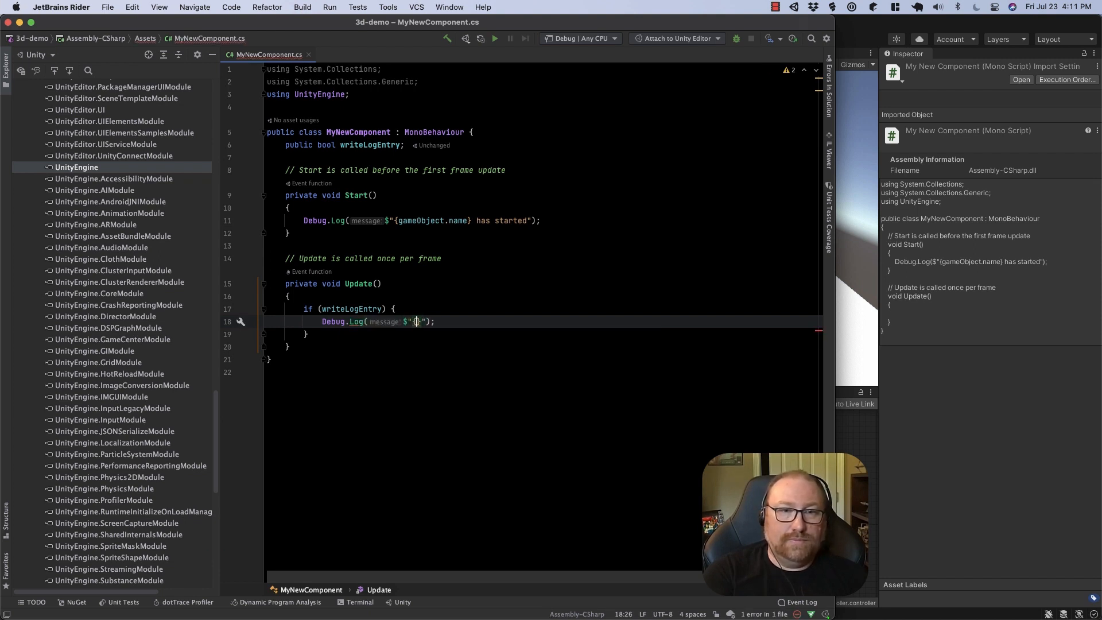
type("name")
key("Return")
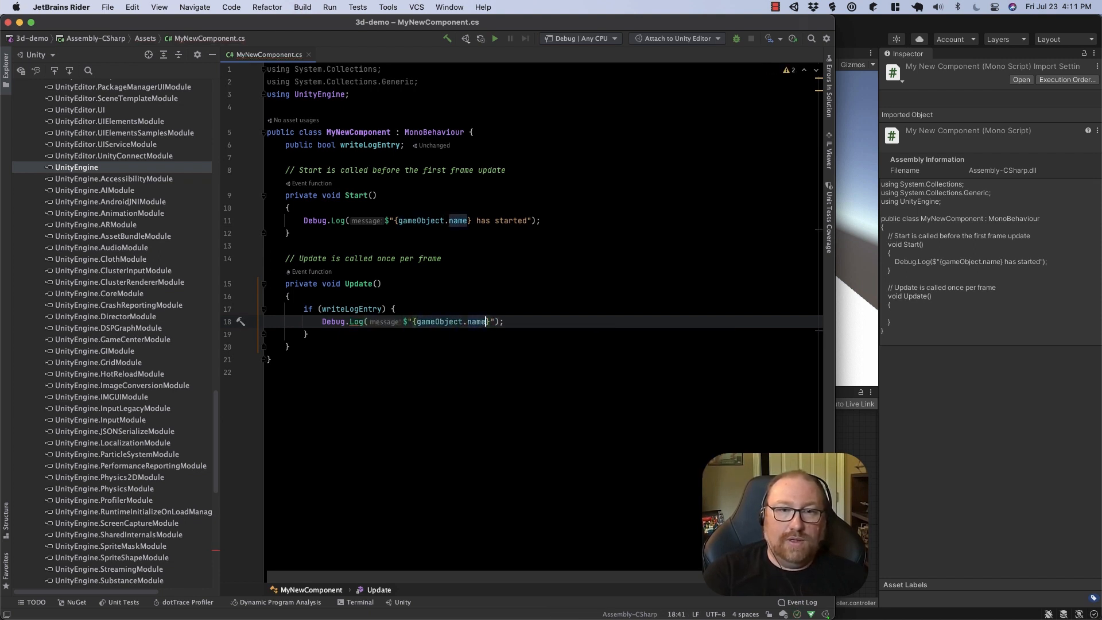
type("} says hello")
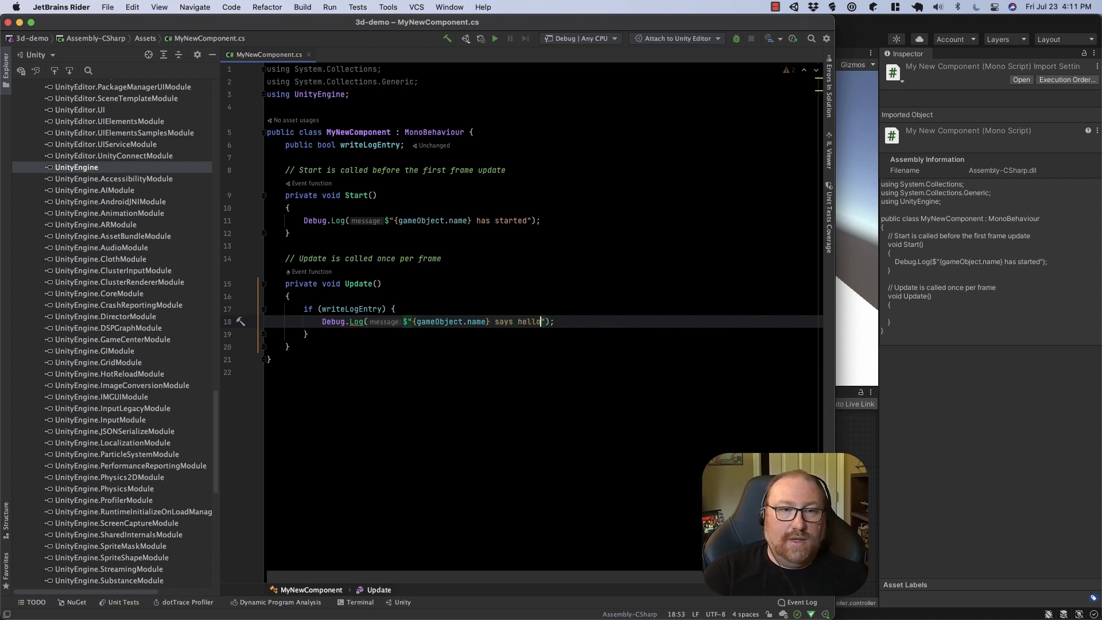
key("super+Right")
key("Up")
key("Down")
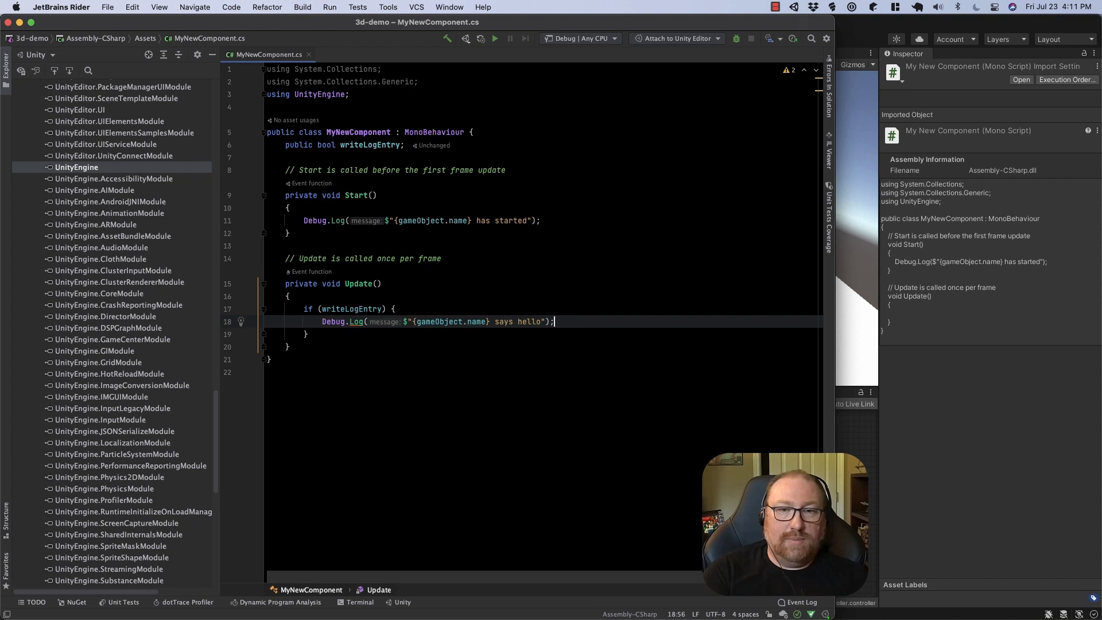
Add writeLogEntry = false; after the log call in the if block and save the script.
key("Return")
type("writeLogEntry = false;")
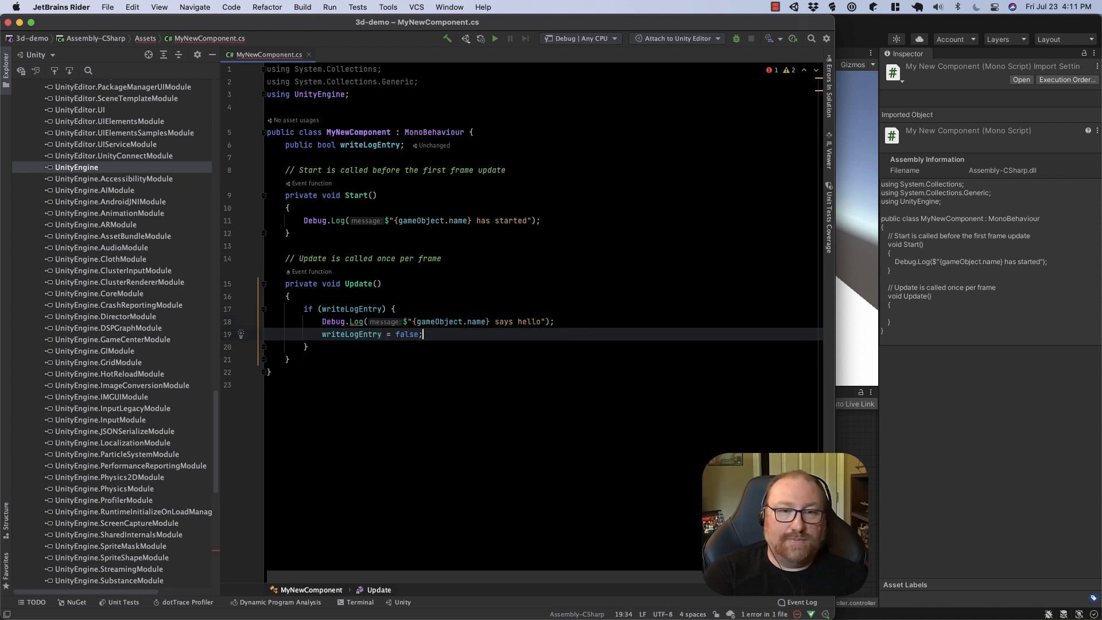
key("super+s")
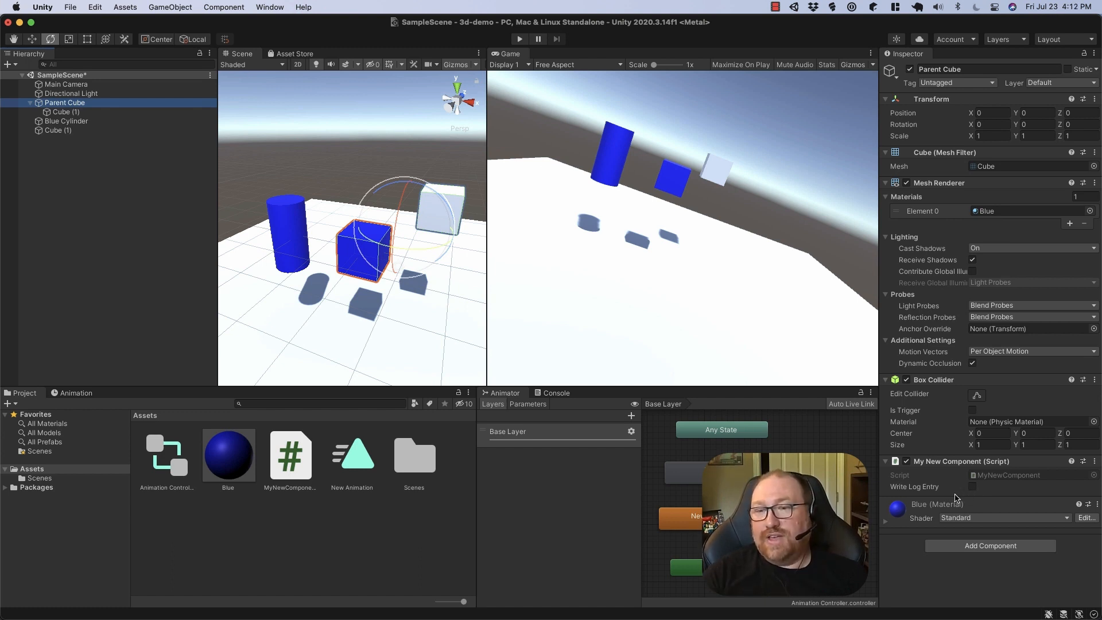
Play the scene, trigger Write Log Entry on Parent Cube three times while checking the console and script, and stop playback.
left_click(520, 39)
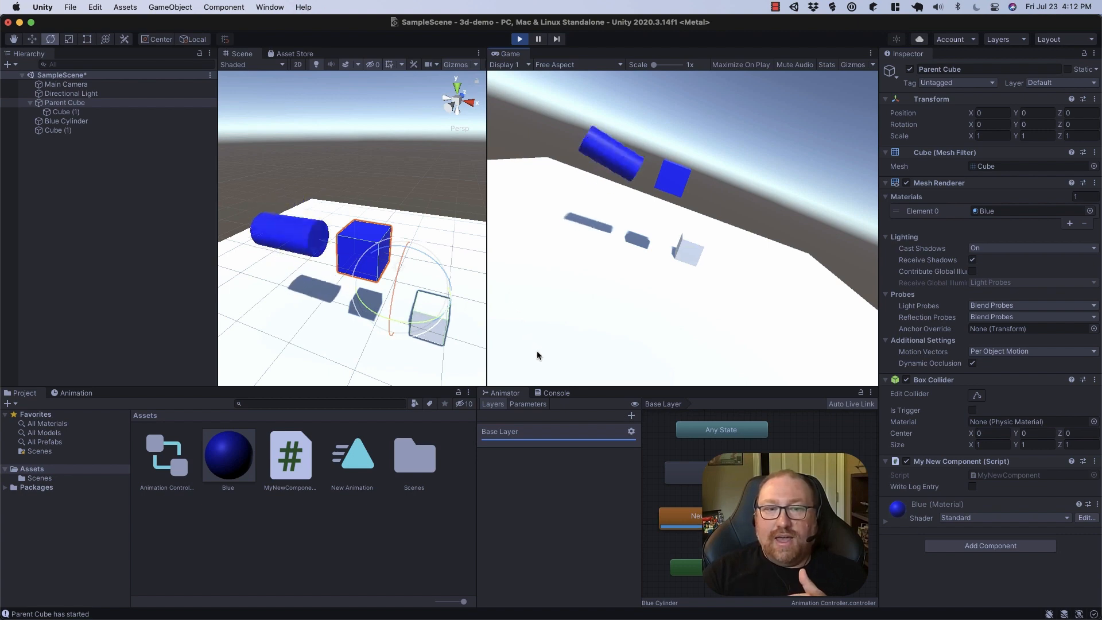
left_click(555, 393)
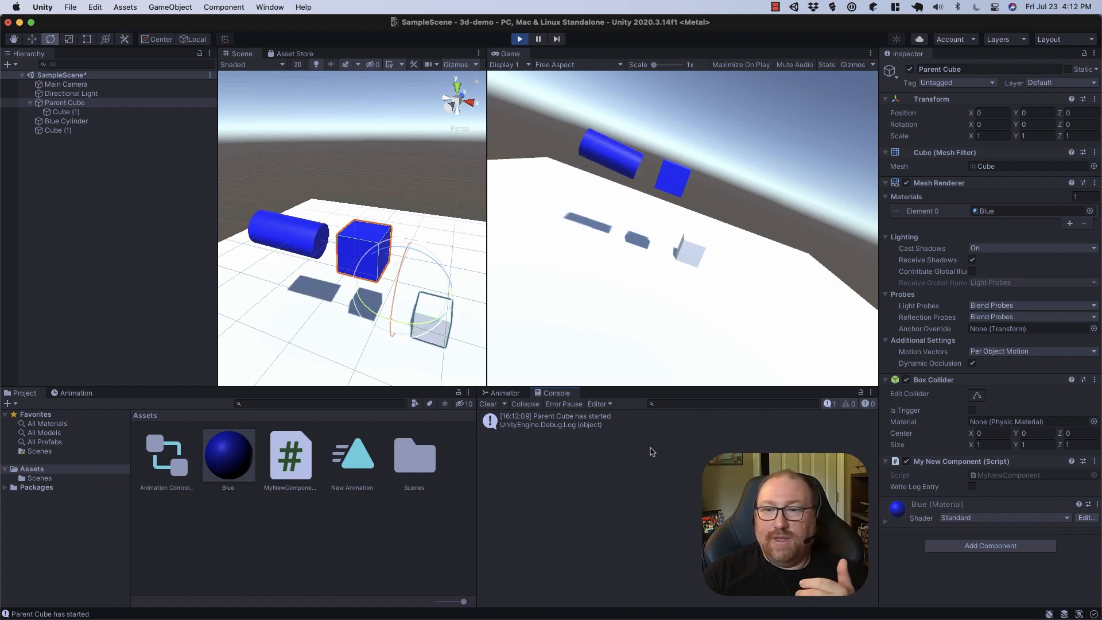
left_click(973, 487)
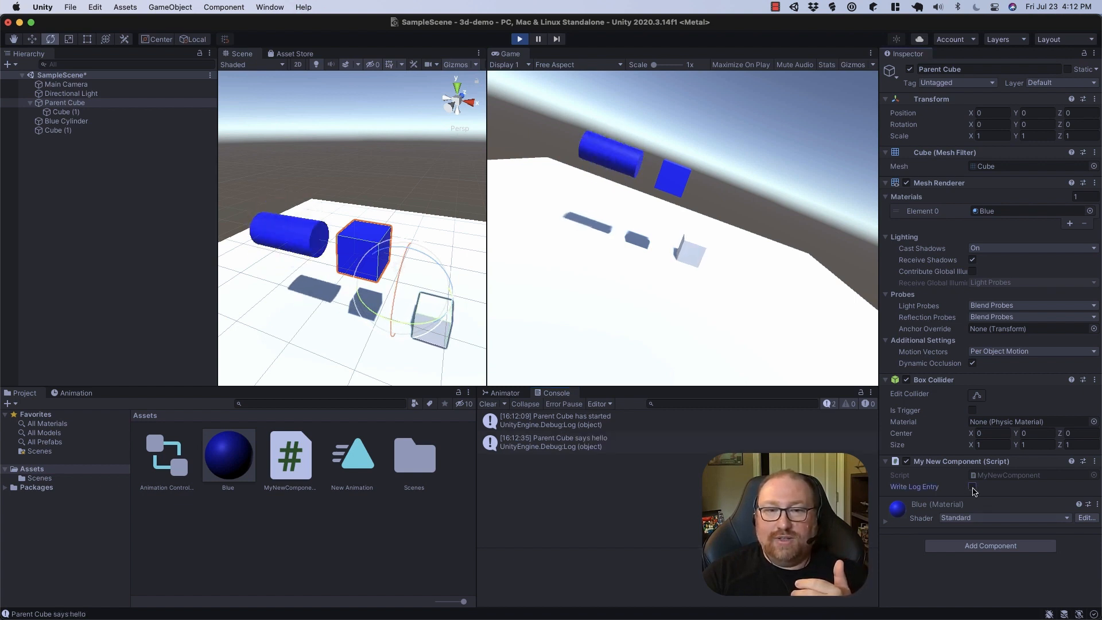
left_click(973, 488)
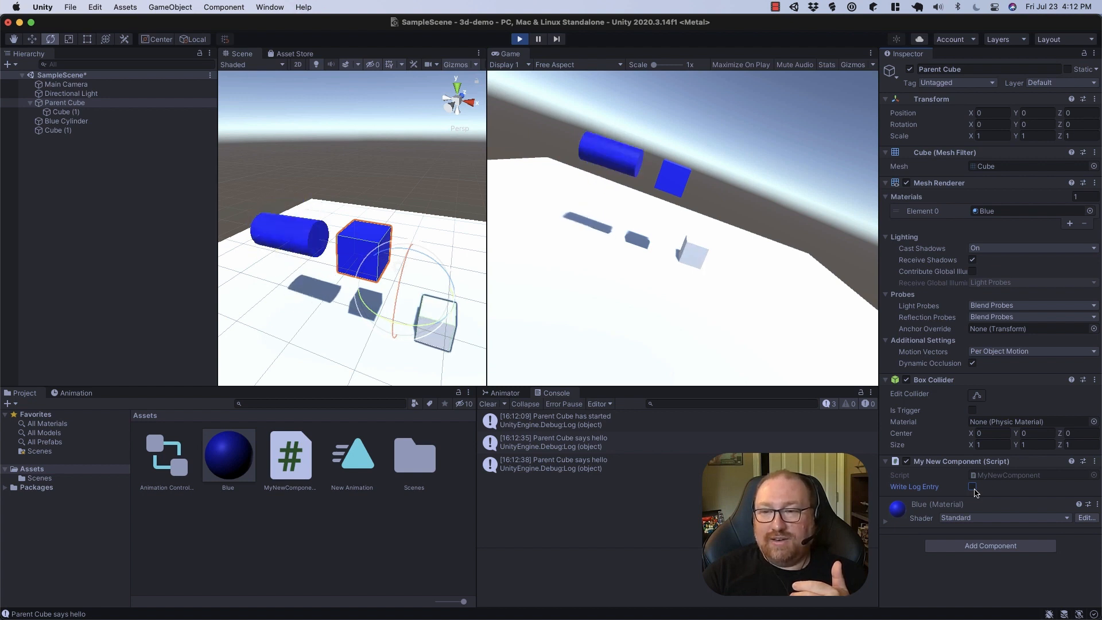
left_click(972, 487)
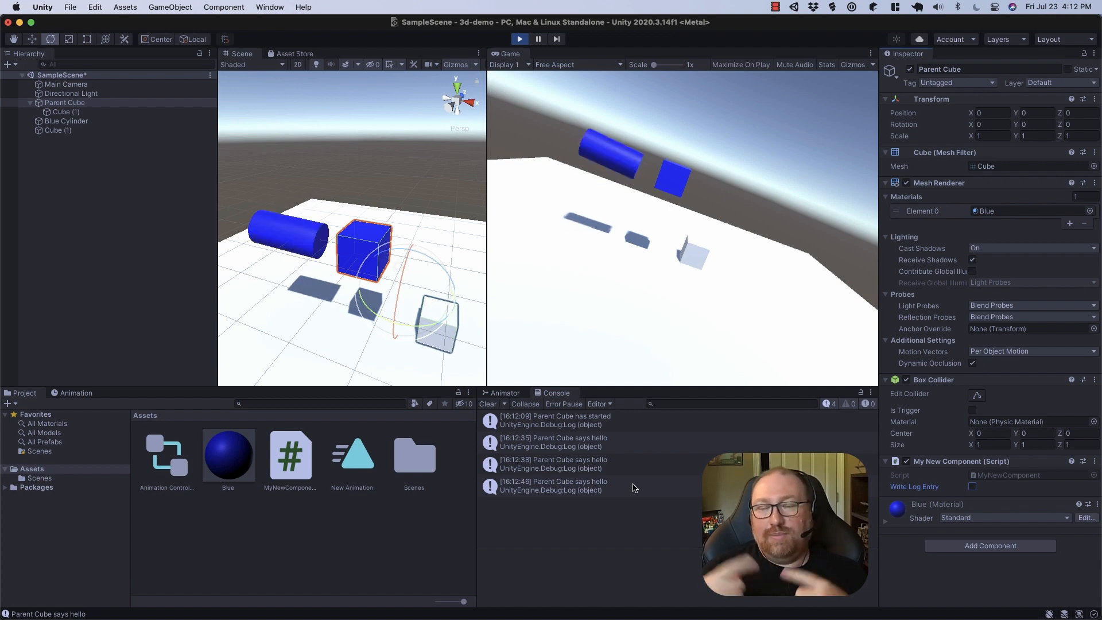
key("super+Tab")
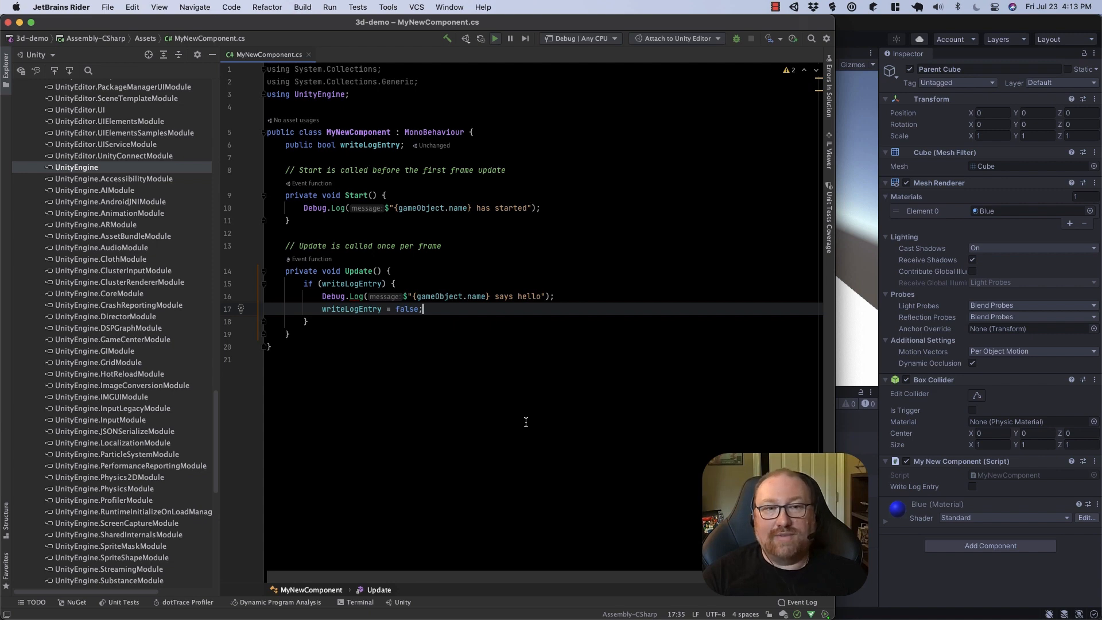
key("super+Tab")
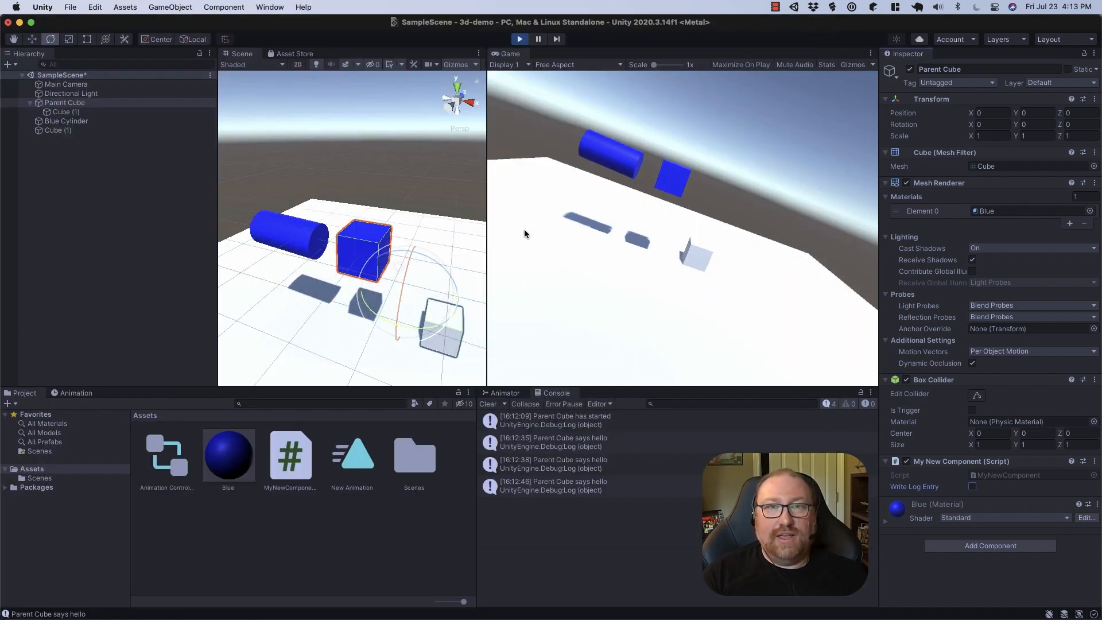
left_click(522, 40)
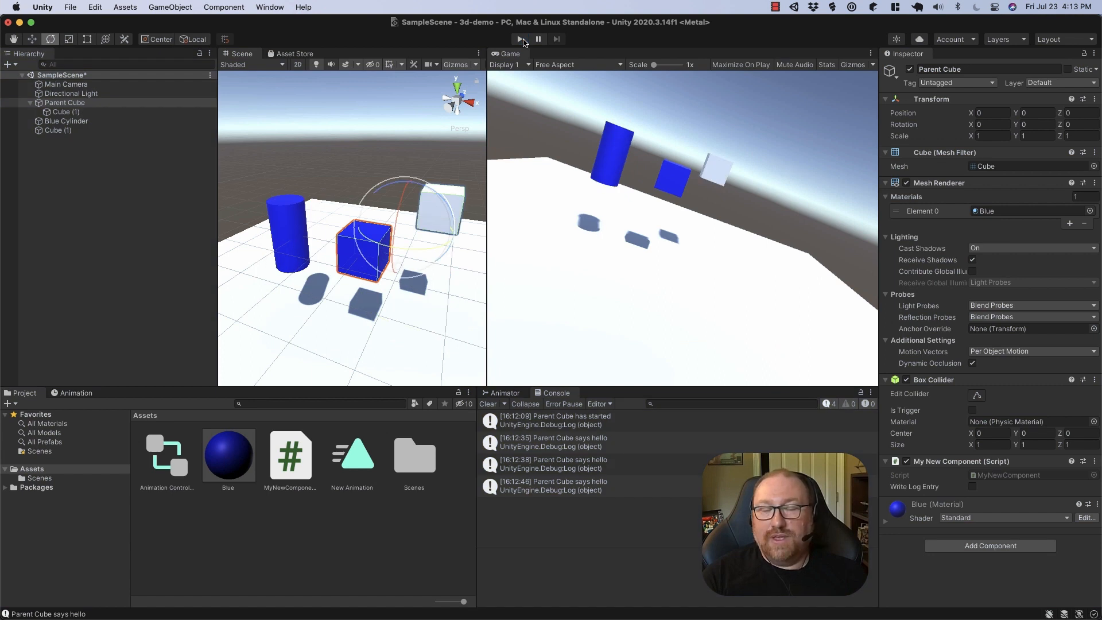
With the console cleared, enable Write Log Entry on Parent Cube, save the scene and test-run it.
left_click(495, 405)
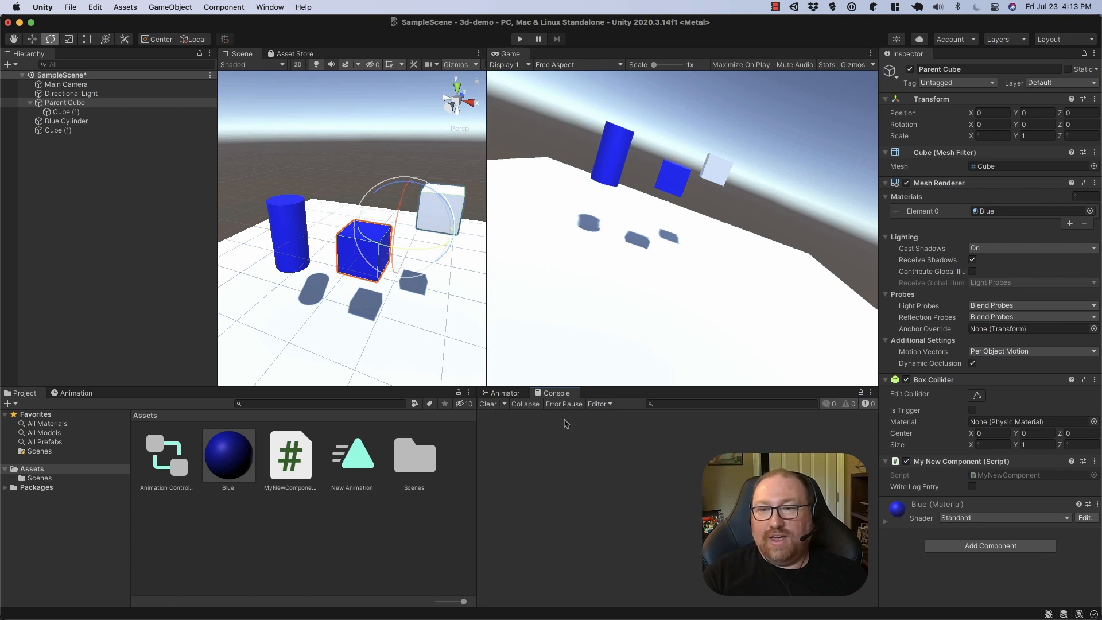
left_click(973, 487)
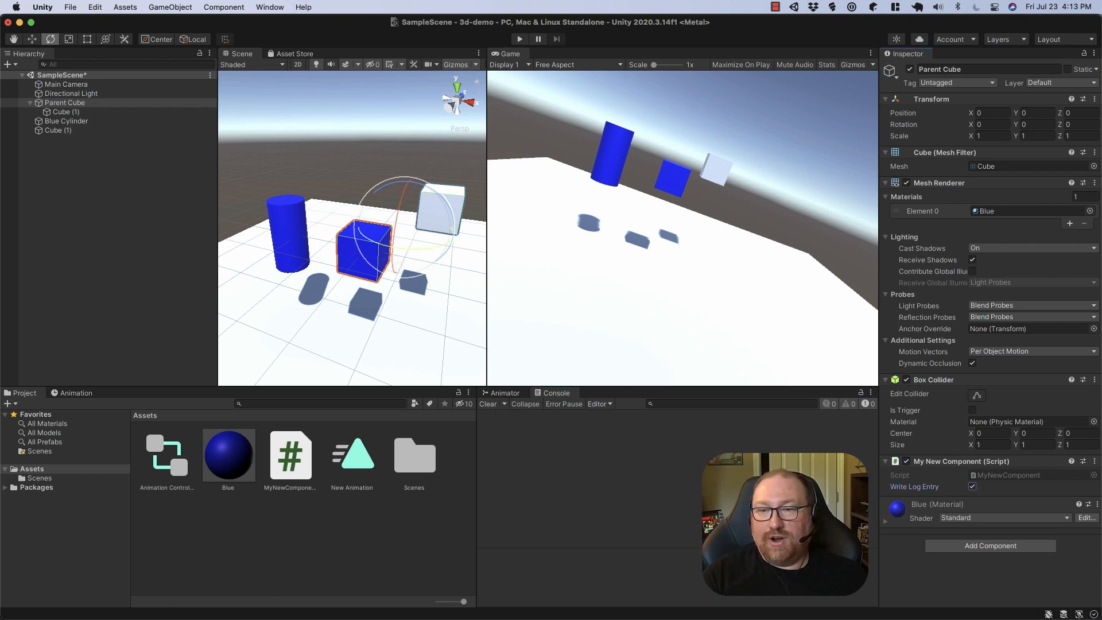
key("super+s")
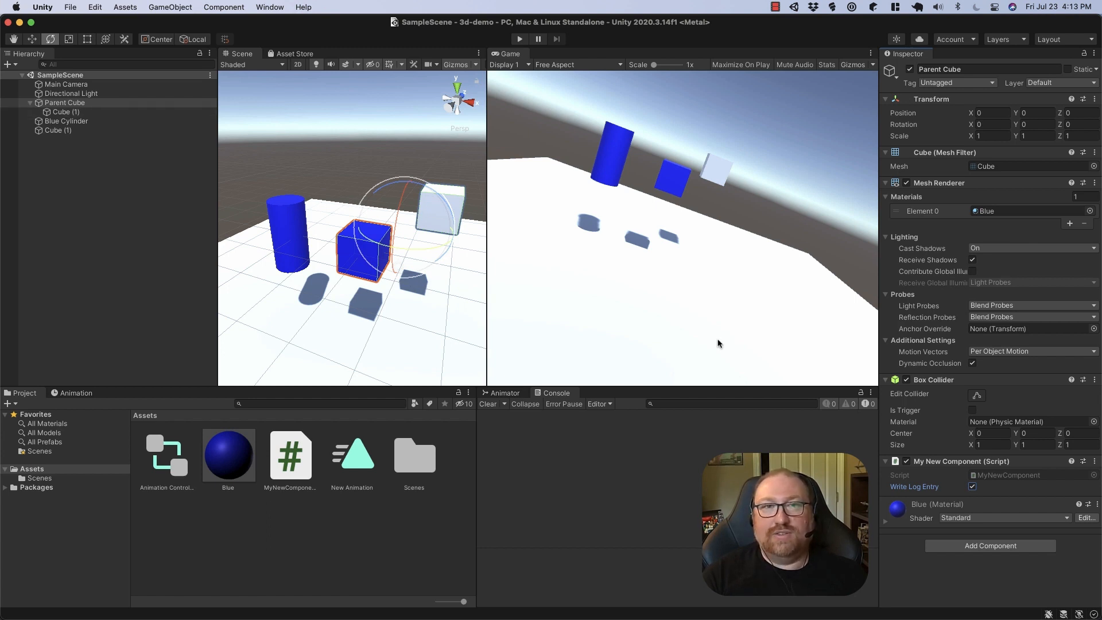
left_click(520, 40)
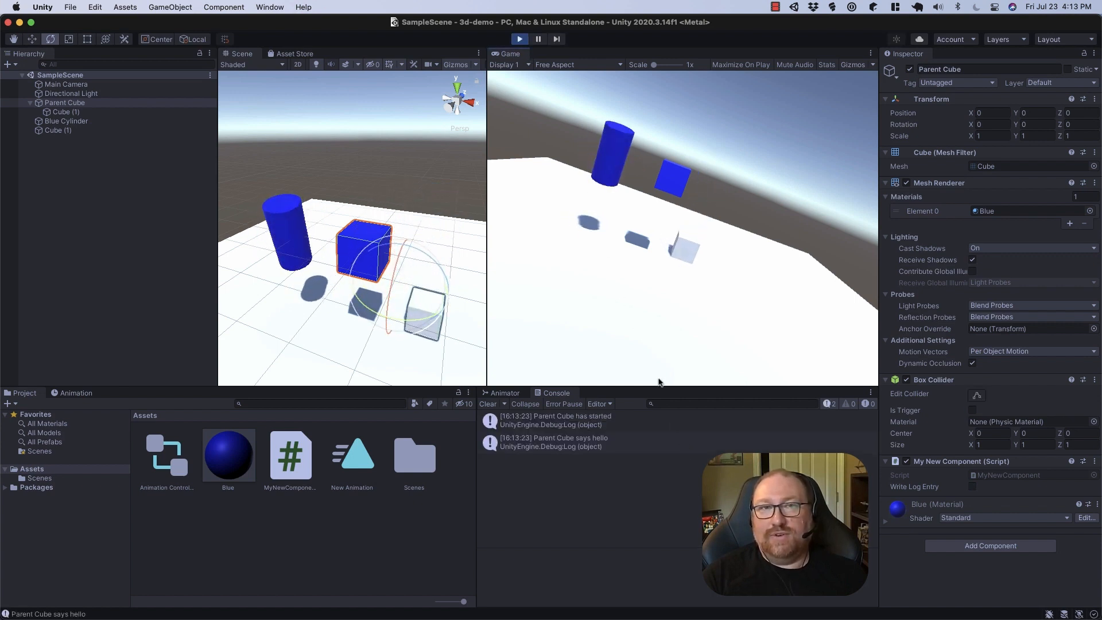
left_click(520, 40)
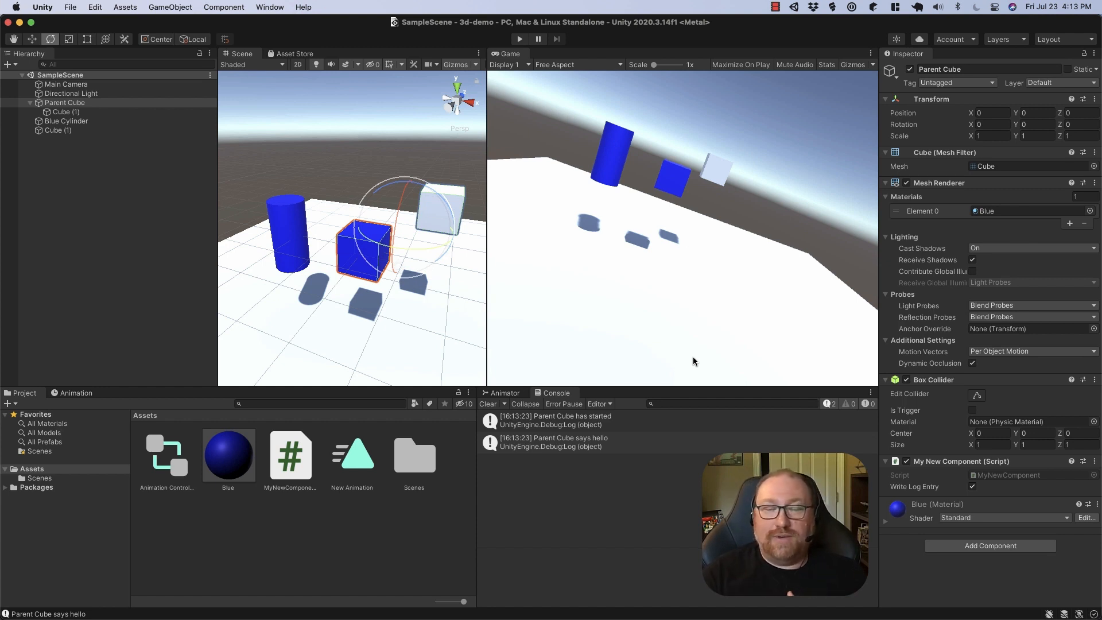
Examine the Blue Cylinder's components and its Animator layer, leaving the object deselected.
left_click(92, 122)
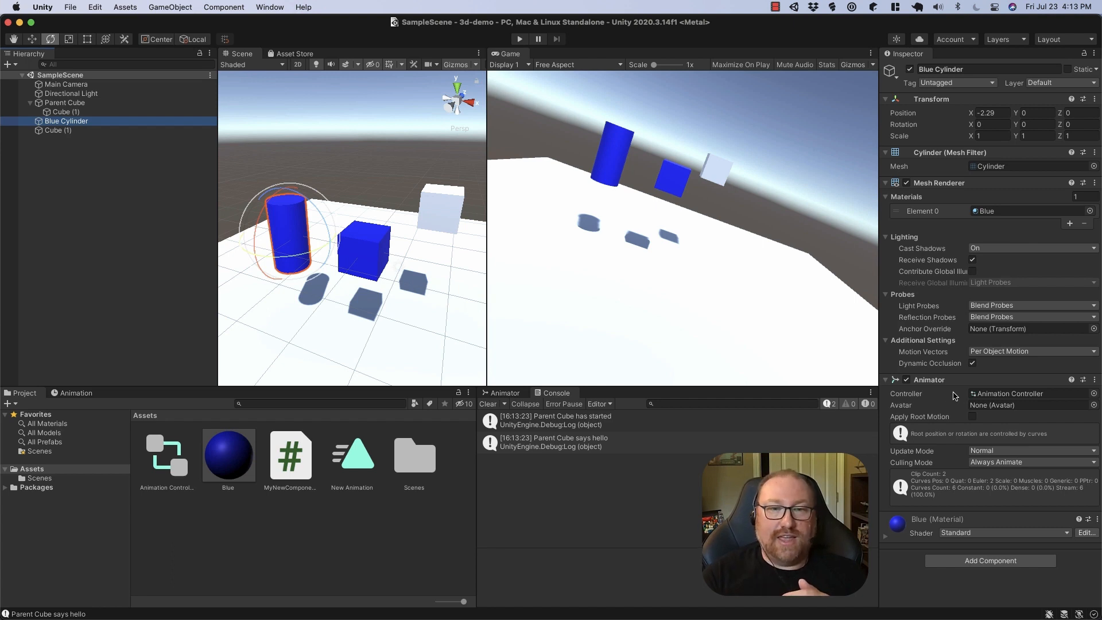
left_click(503, 394)
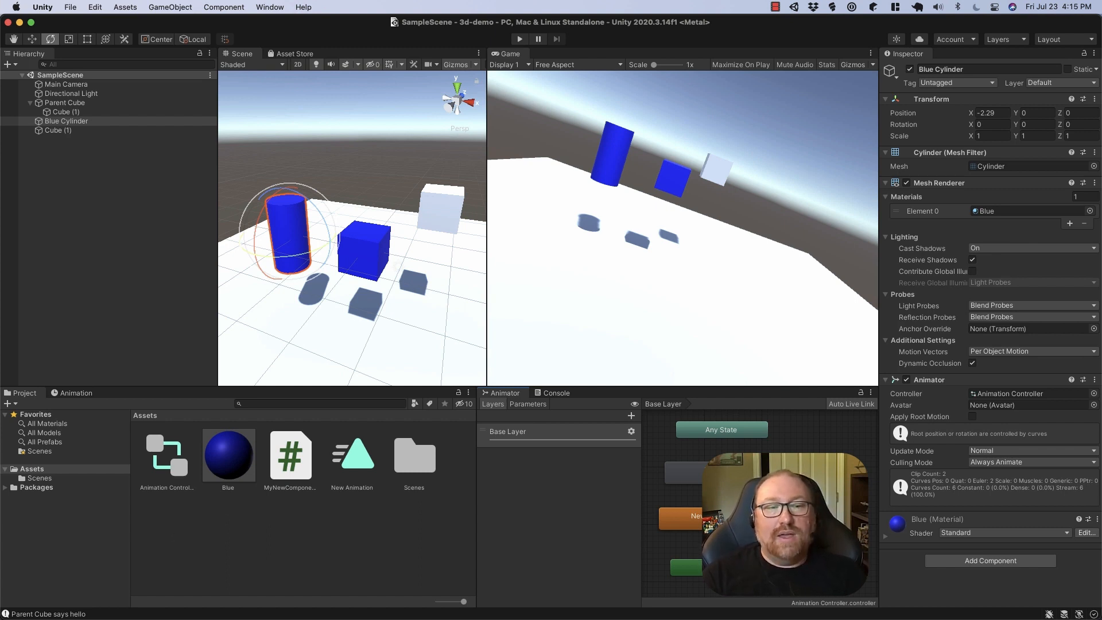
left_click(92, 208)
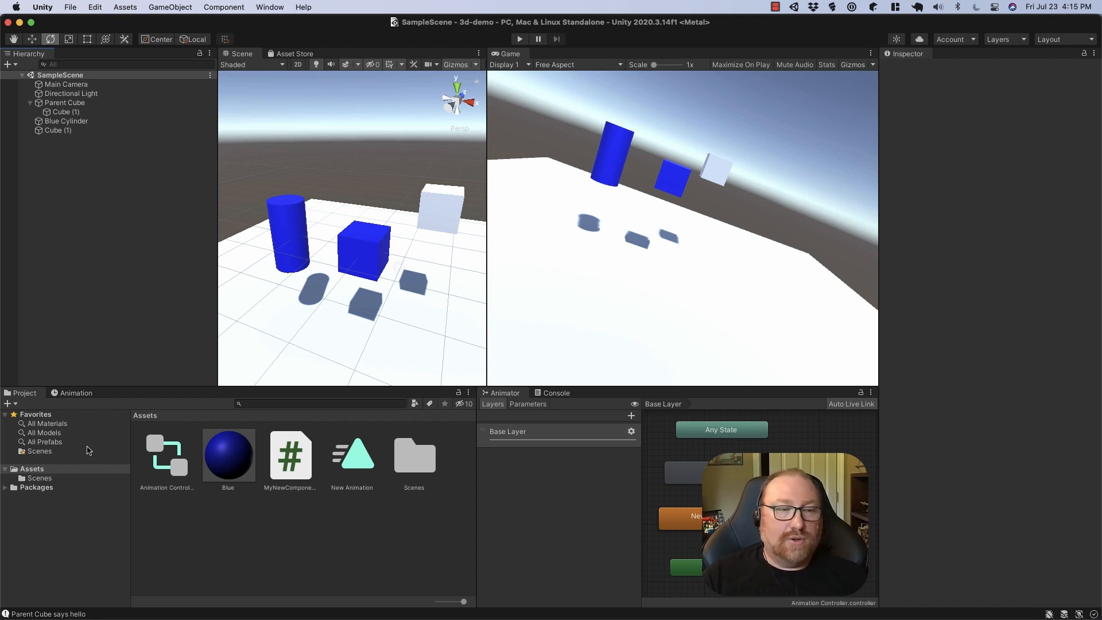
Create a scene named 2nd Scene in the Scenes folder and open it.
left_click(89, 480)
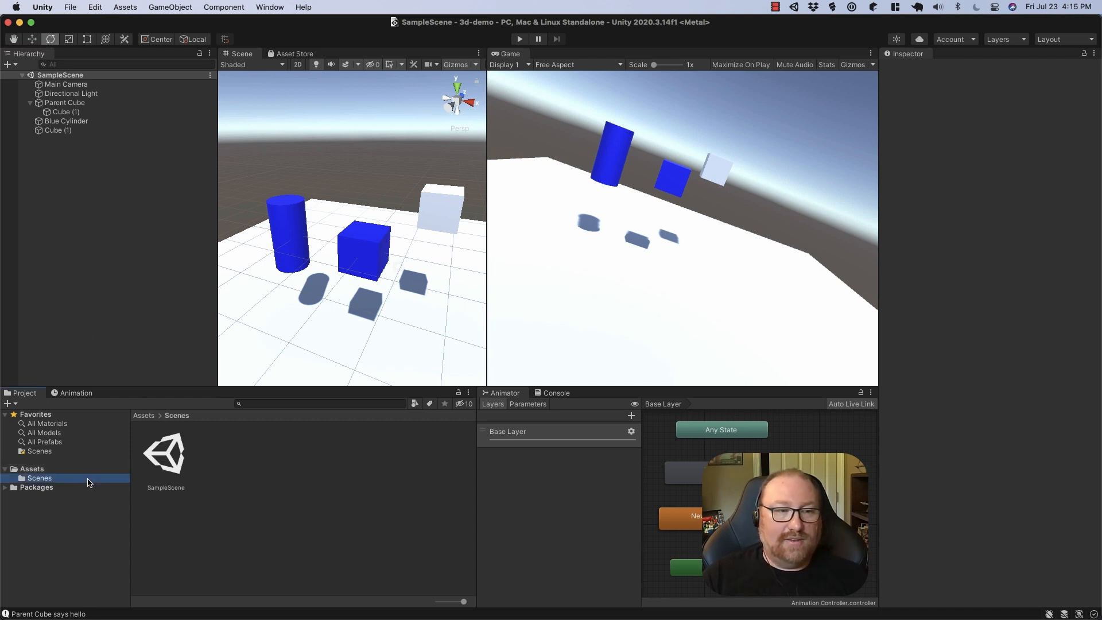
right_click(280, 465)
mouse_move(362, 291)
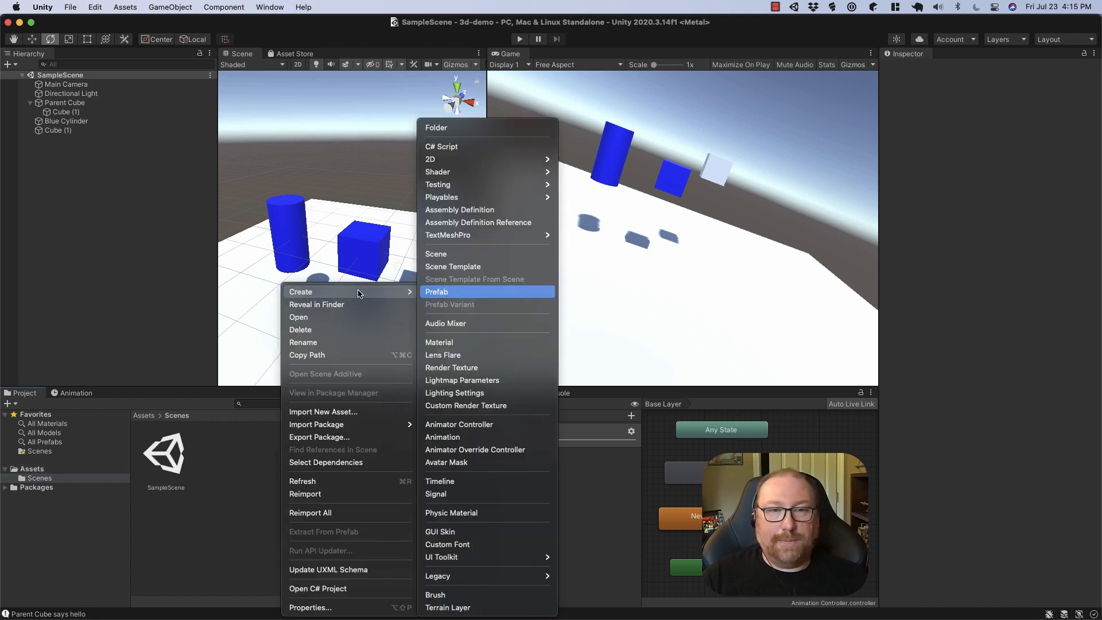
left_click(437, 254)
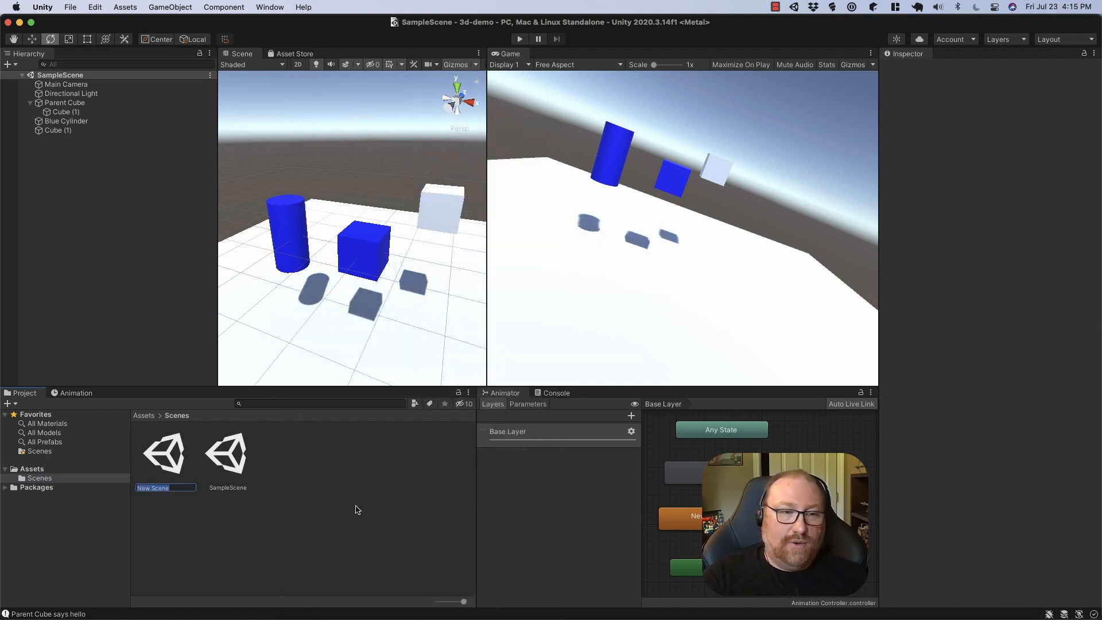
key("BackSpace")
type("De")
key("BackSpace")
key("BackSpace")
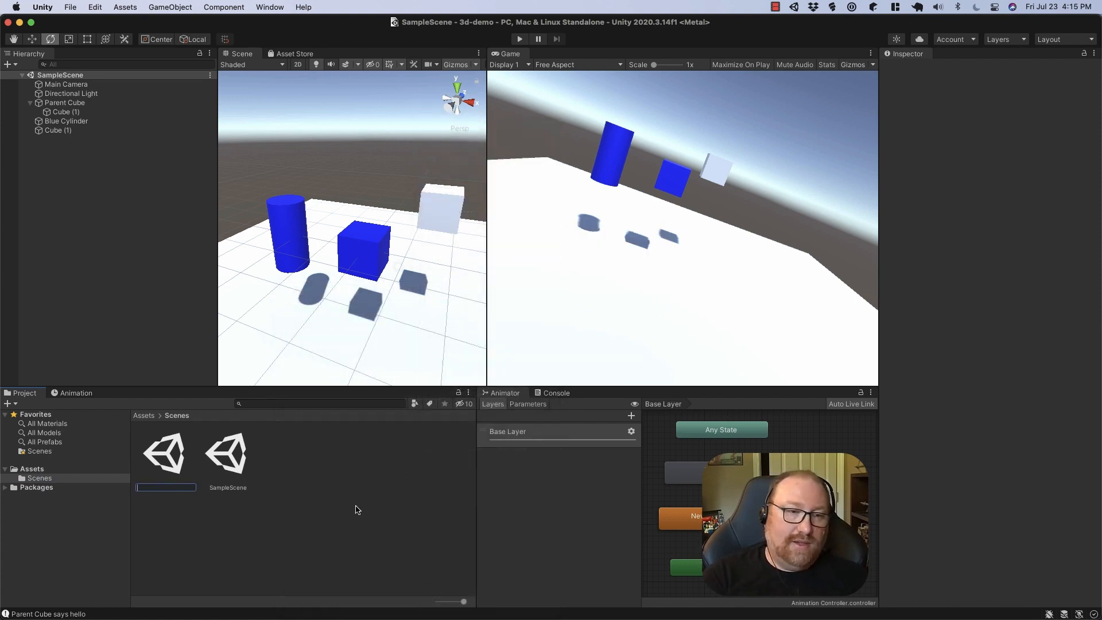
type("2nd Scene")
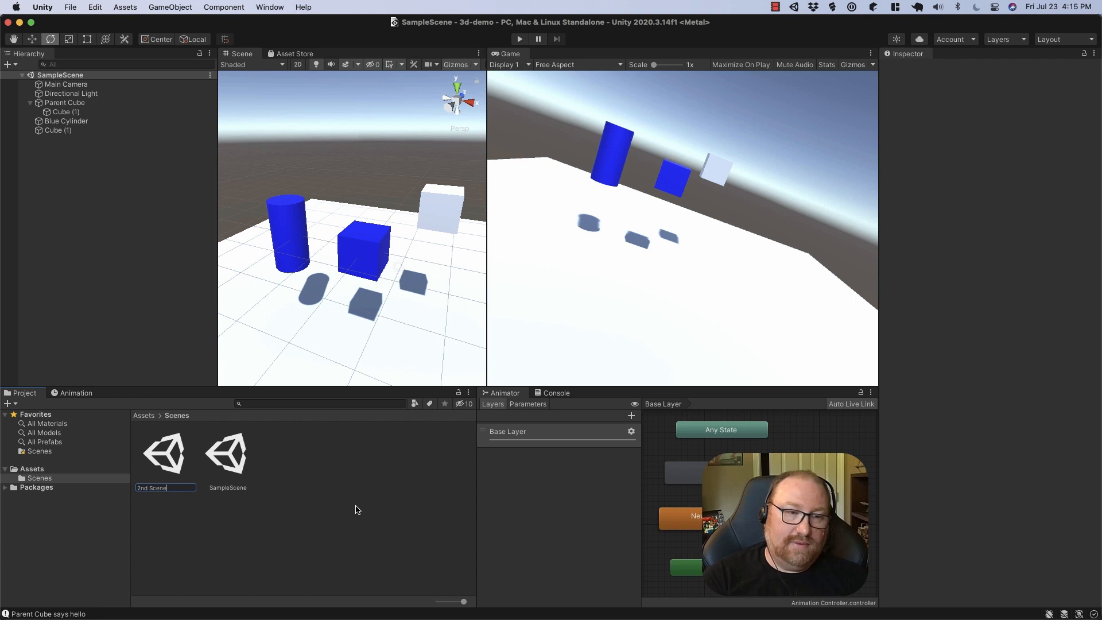
key("Return")
left_click(330, 492)
double_click(166, 455)
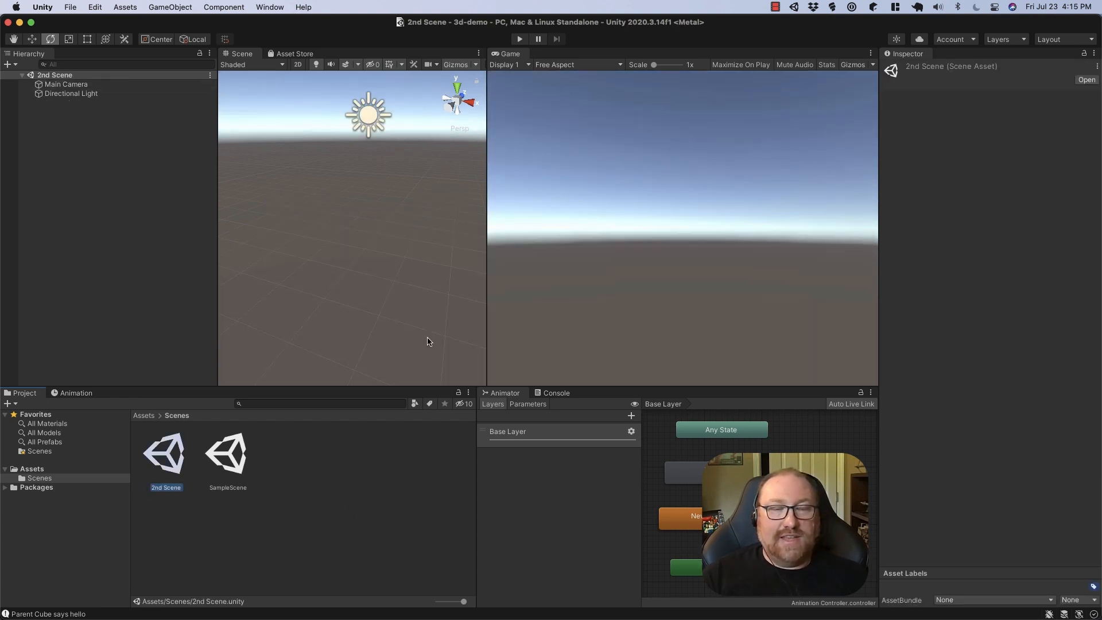
Back in SampleScene, make a prefab of the Blue Cylinder in the Assets folder and save the scene.
double_click(228, 454)
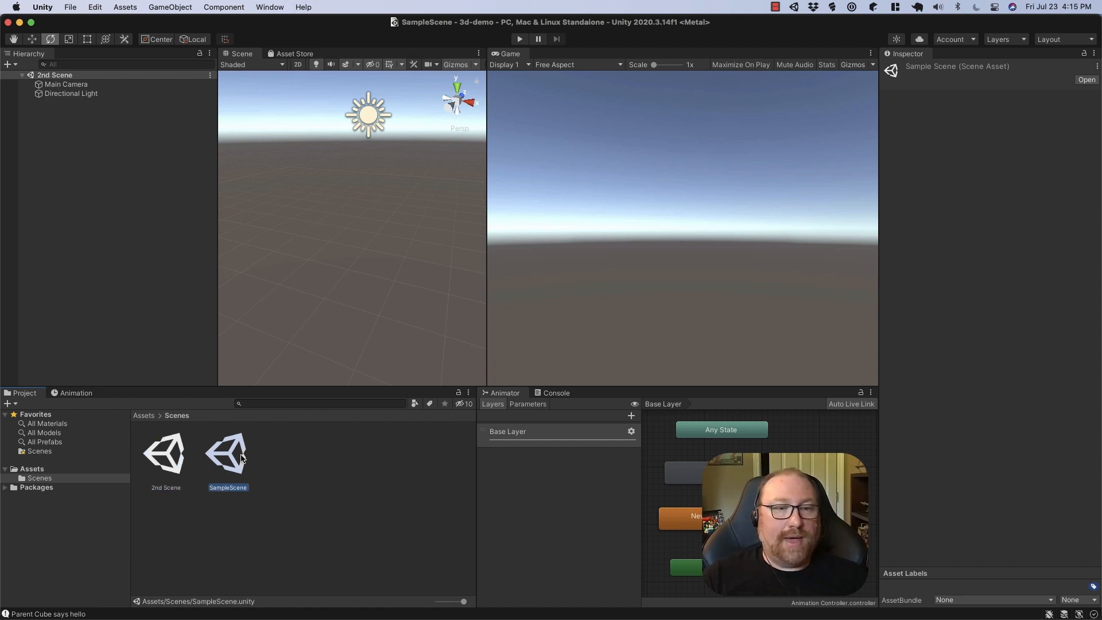
left_click(86, 112)
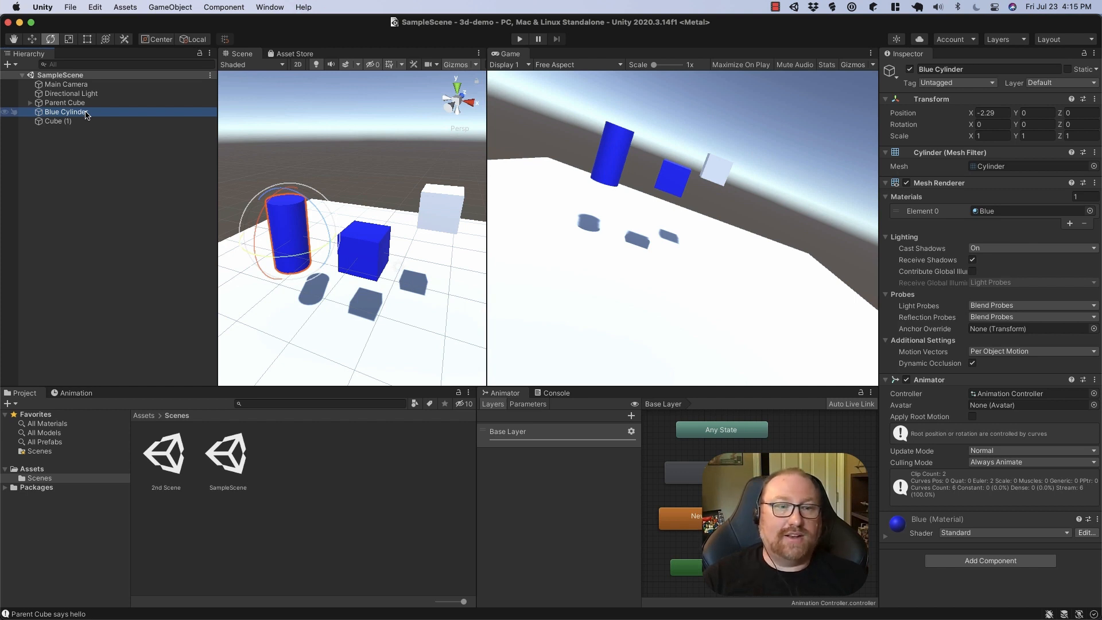
left_click(82, 471)
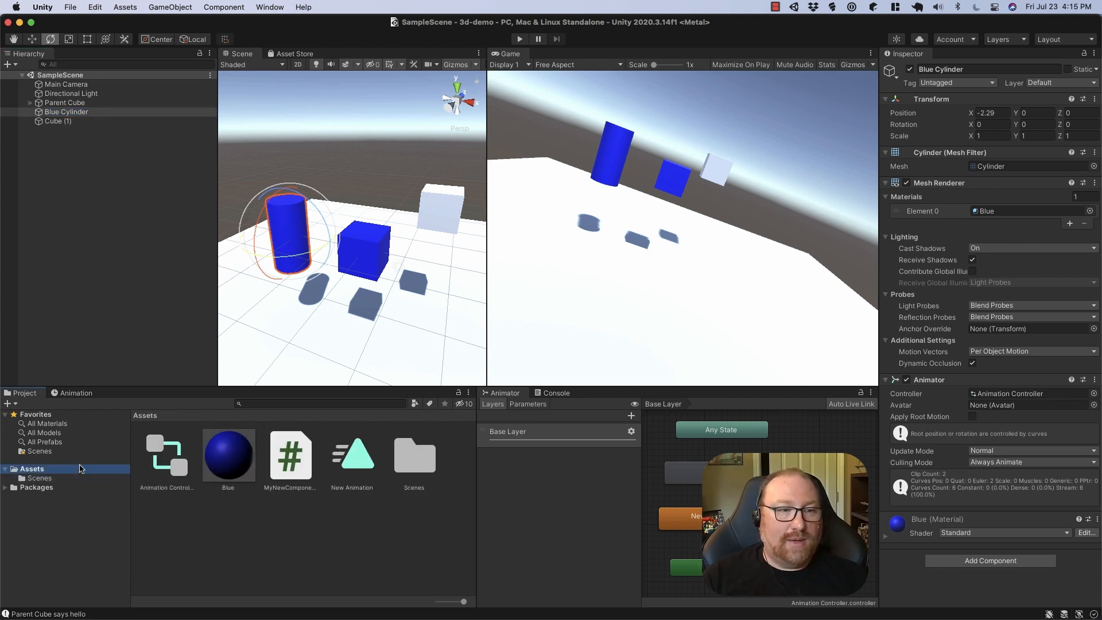
left_click_drag(76, 112, 334, 537)
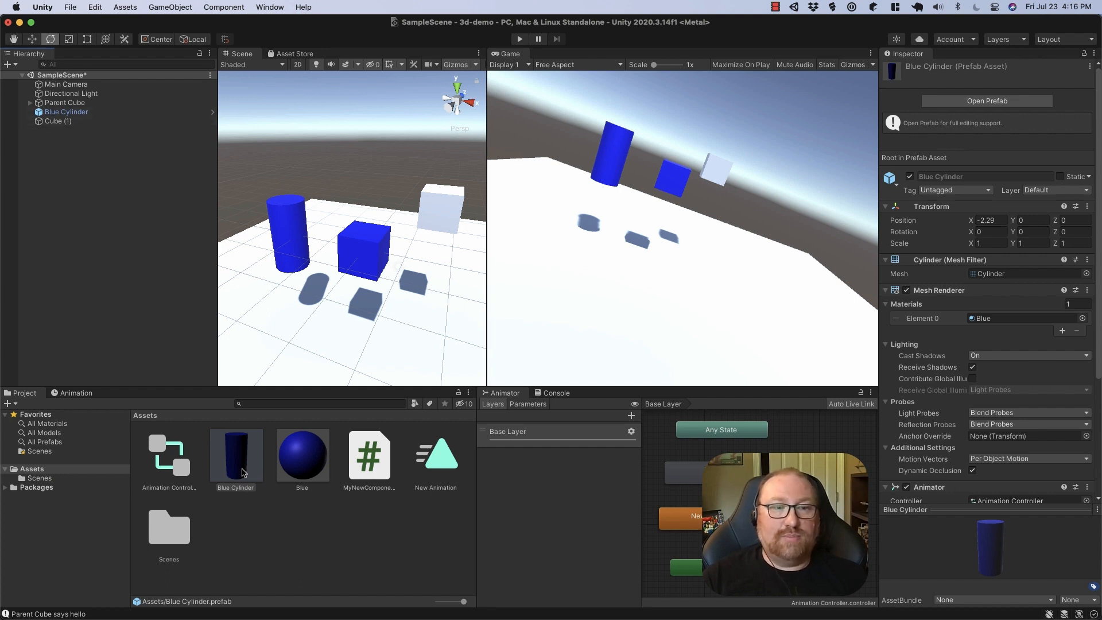
left_click(239, 444)
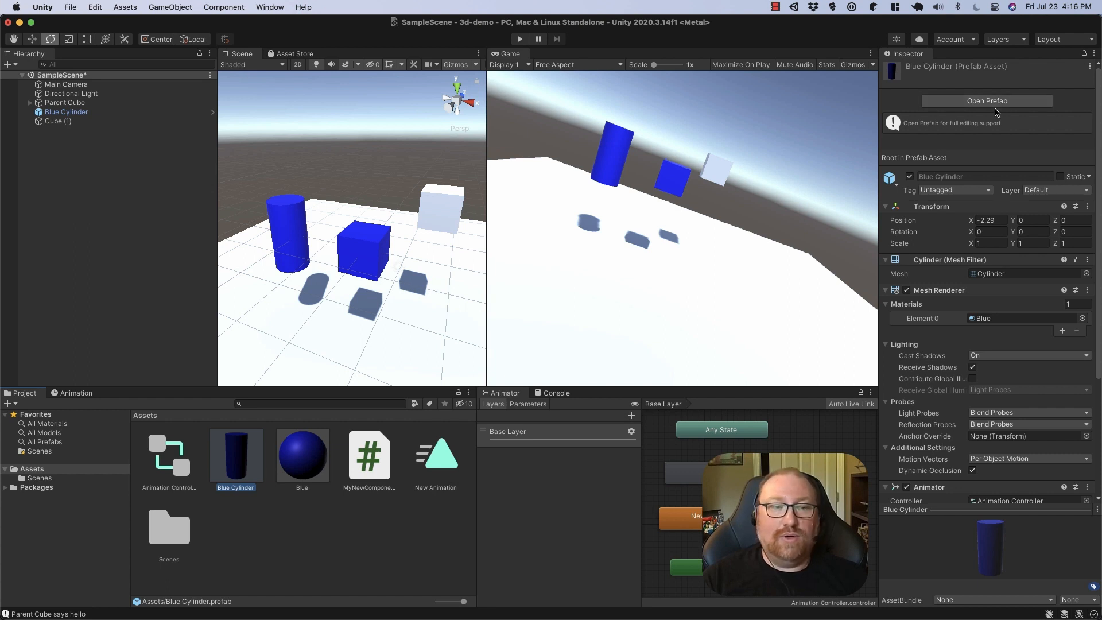
key("super+s")
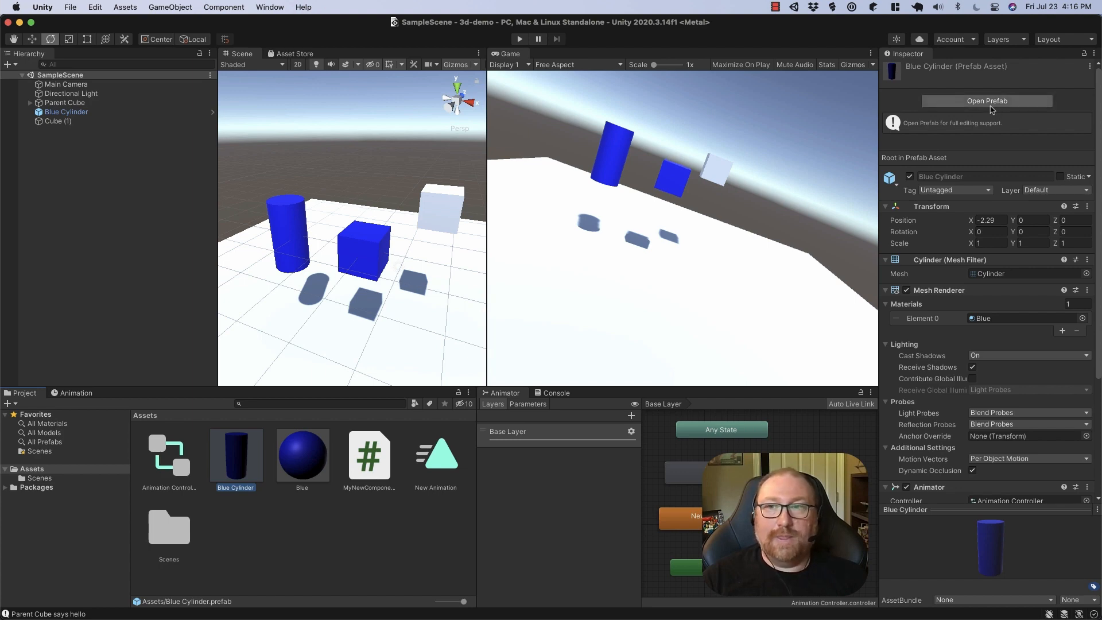
View the Blue Cylinder prefab in its editing mode, and examine the Transform of its instance in SampleScene.
left_click(989, 103)
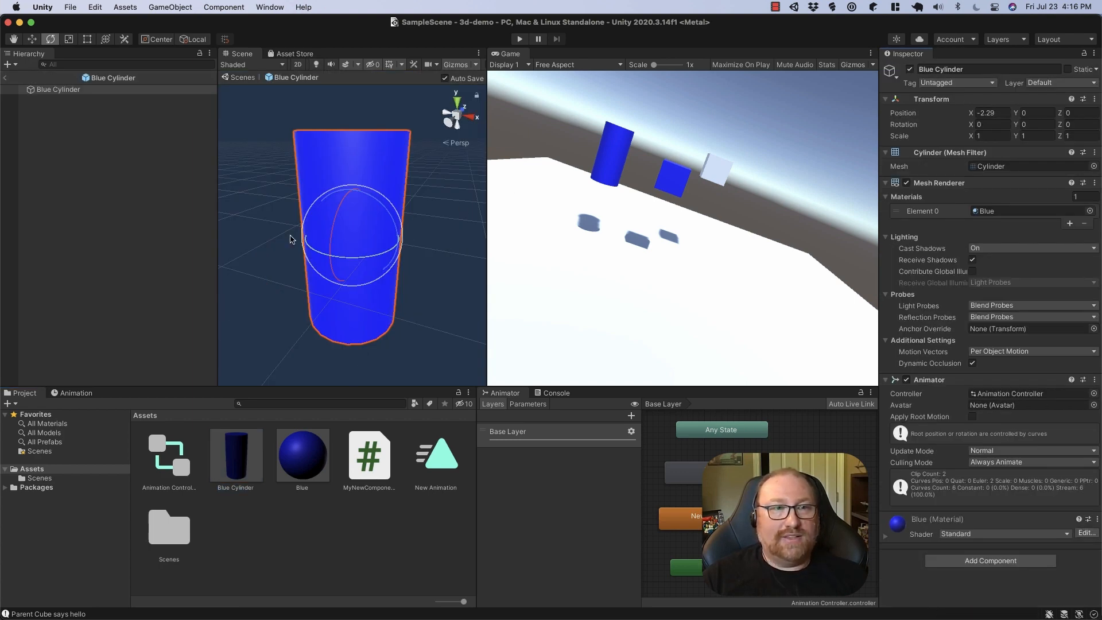
scroll(290, 240, "down", 5)
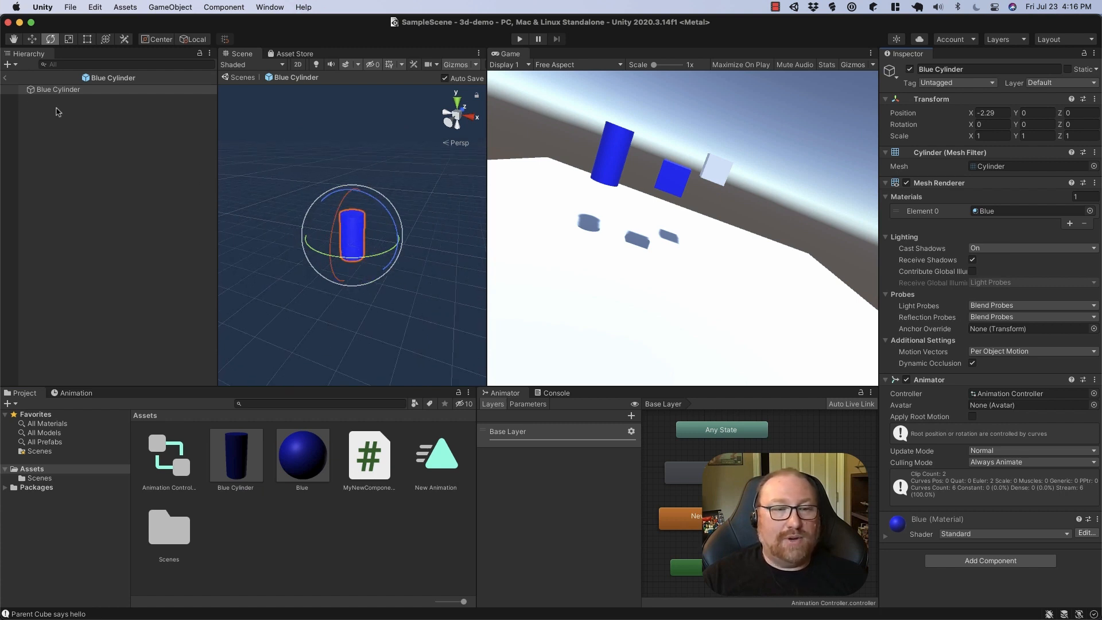
left_click(5, 82)
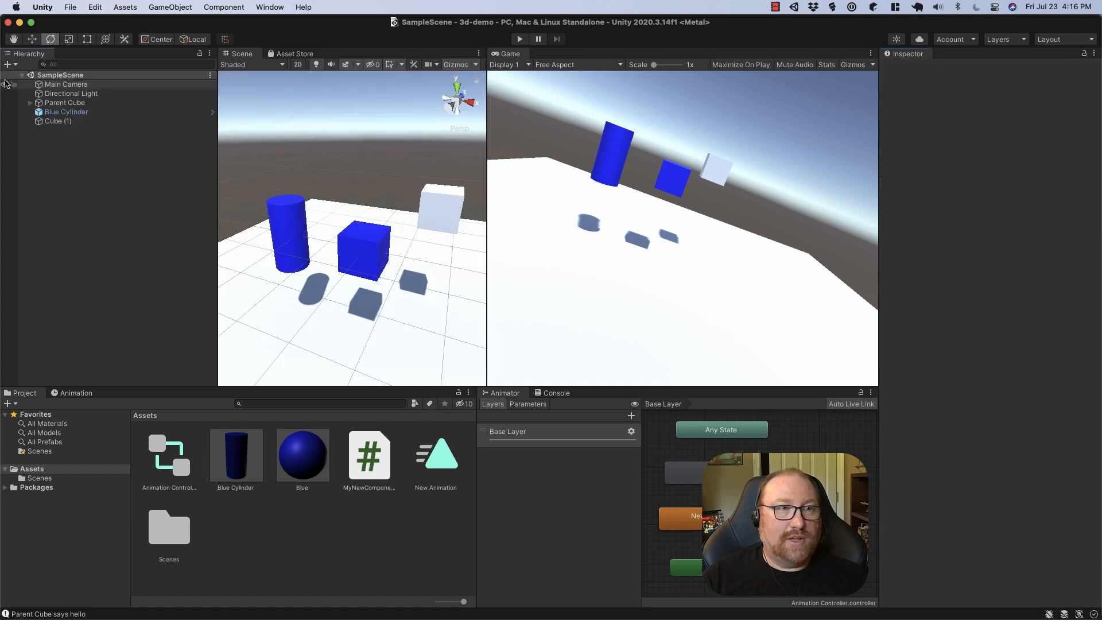
left_click(80, 113)
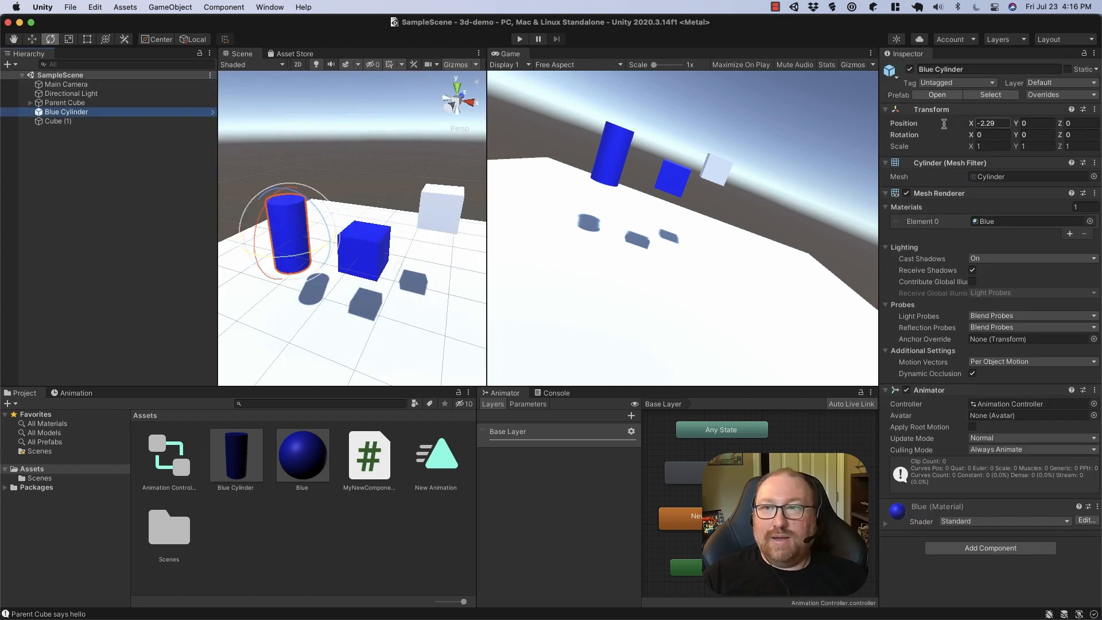
left_click(995, 124)
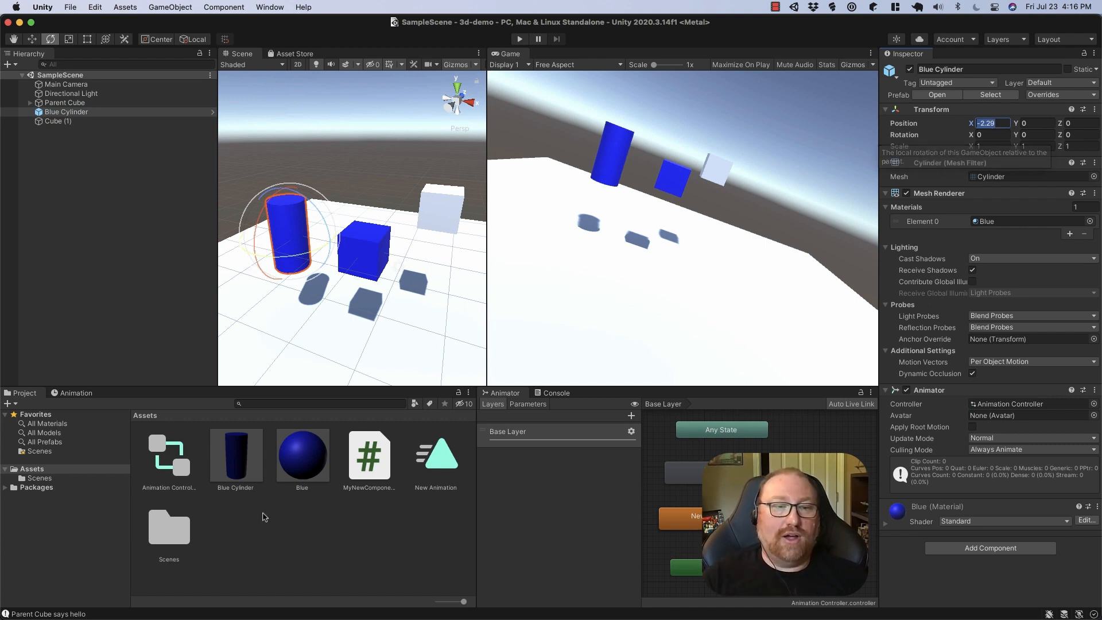
Open 2nd Scene from the Scenes folder and place an instance of the Blue Cylinder prefab in it.
left_click(244, 529)
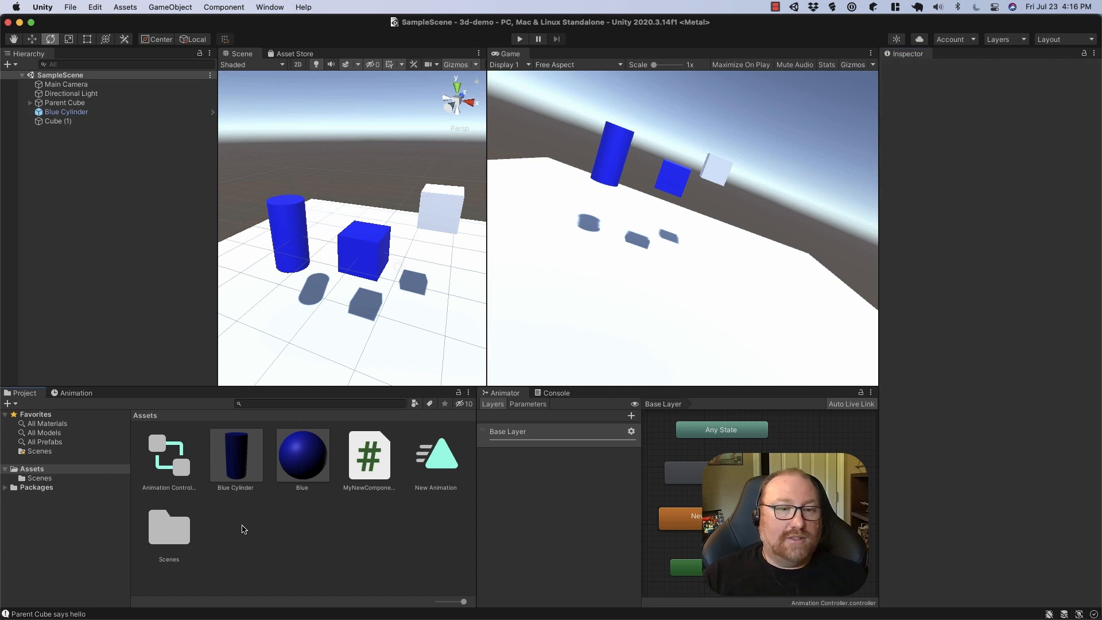
double_click(156, 528)
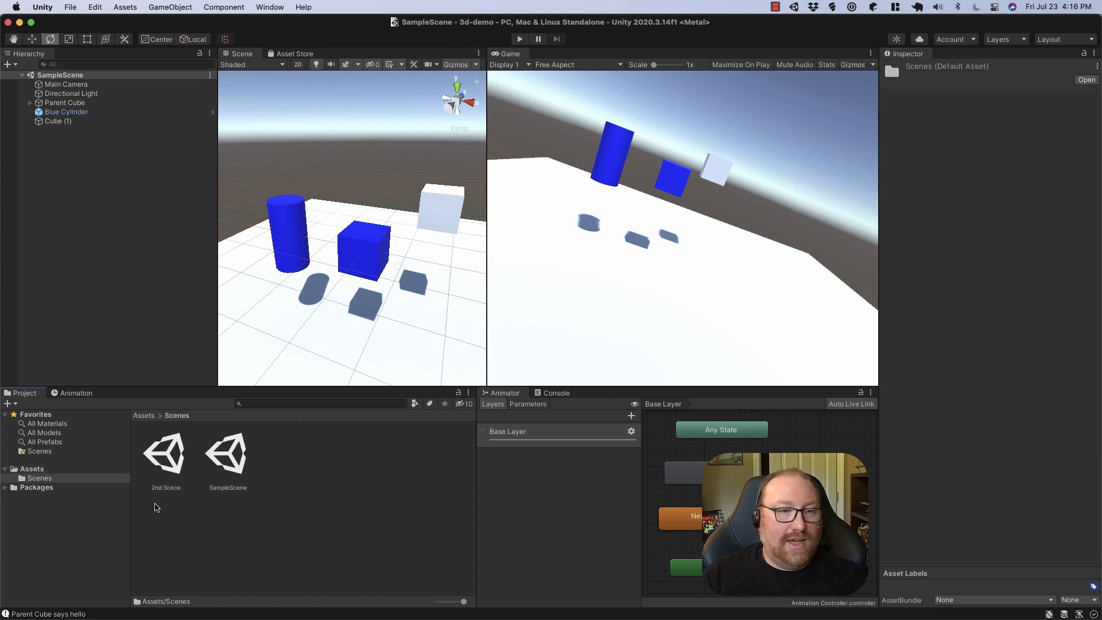
double_click(165, 455)
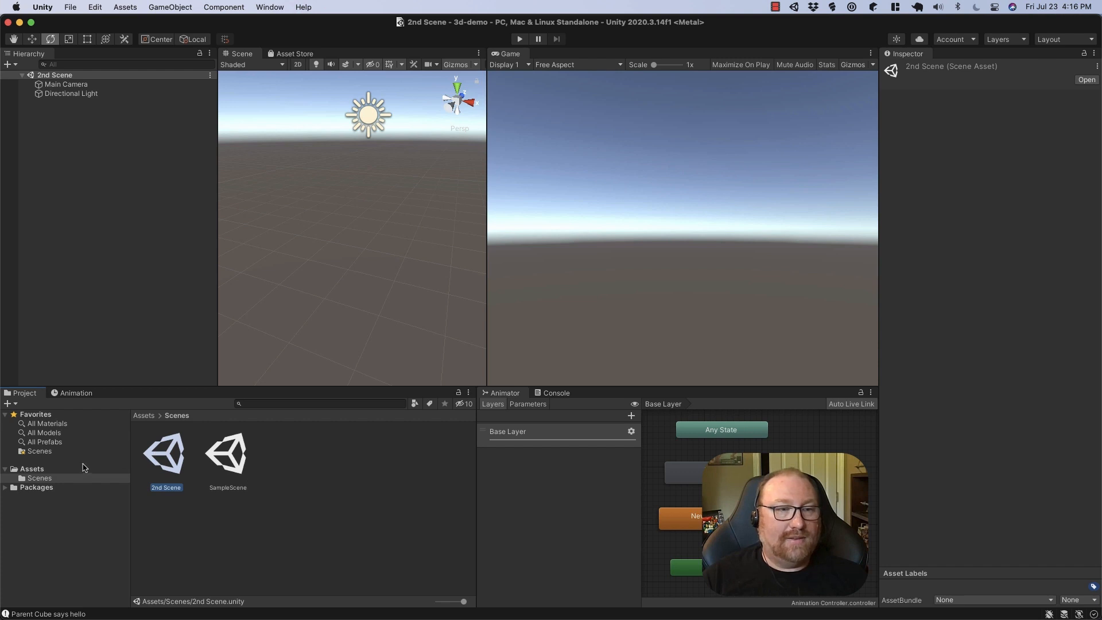
left_click(66, 469)
left_click_drag(245, 466, 109, 131)
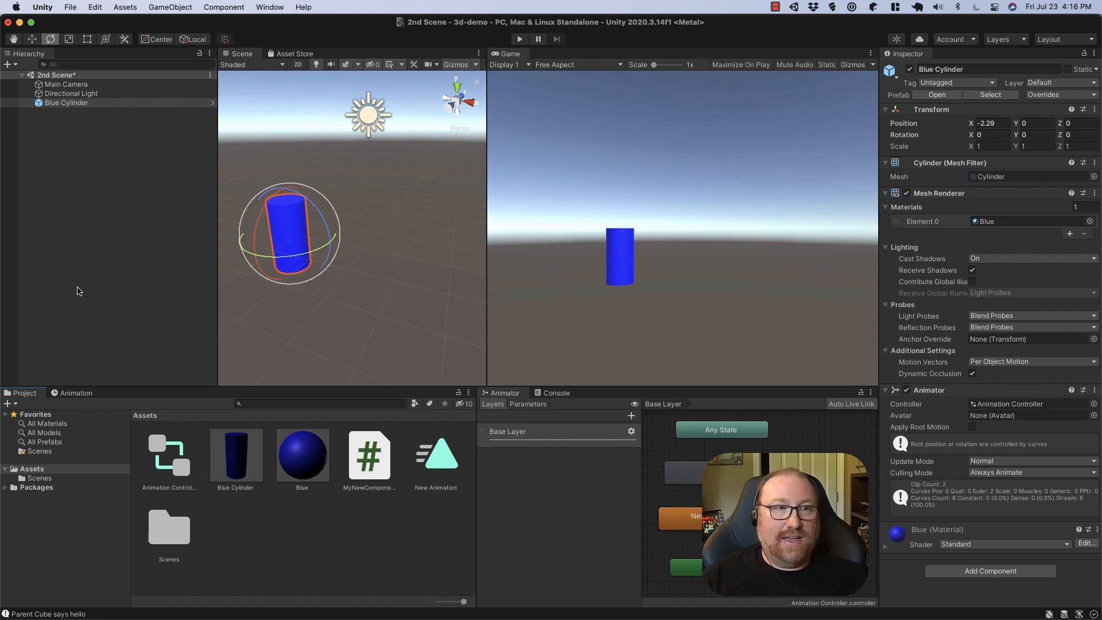
Duplicate the Blue Cylinder twice and move one copy to about X 1.16, the other to about X -1.03, Z 3.8.
left_click(67, 104)
key("super+d")
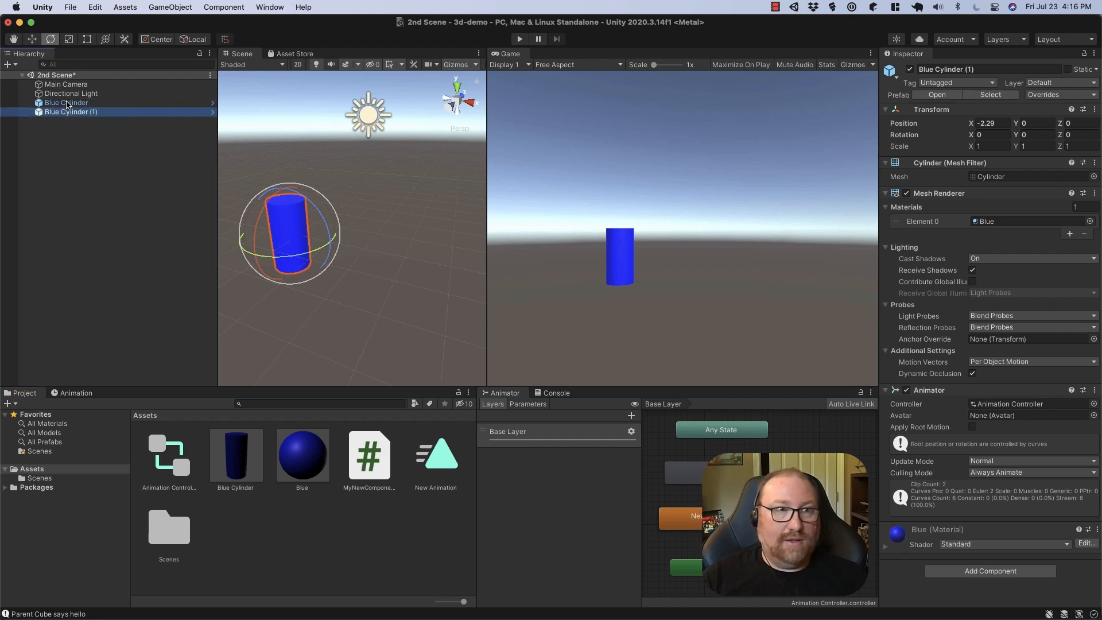
key("super+d")
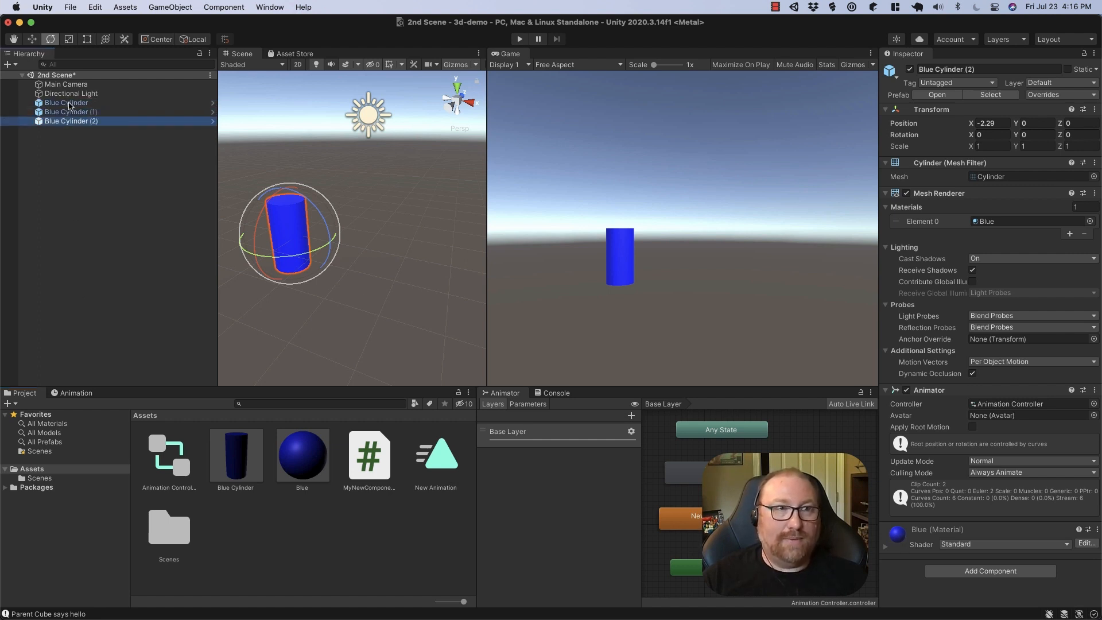
key("w")
left_click_drag(329, 248, 456, 268)
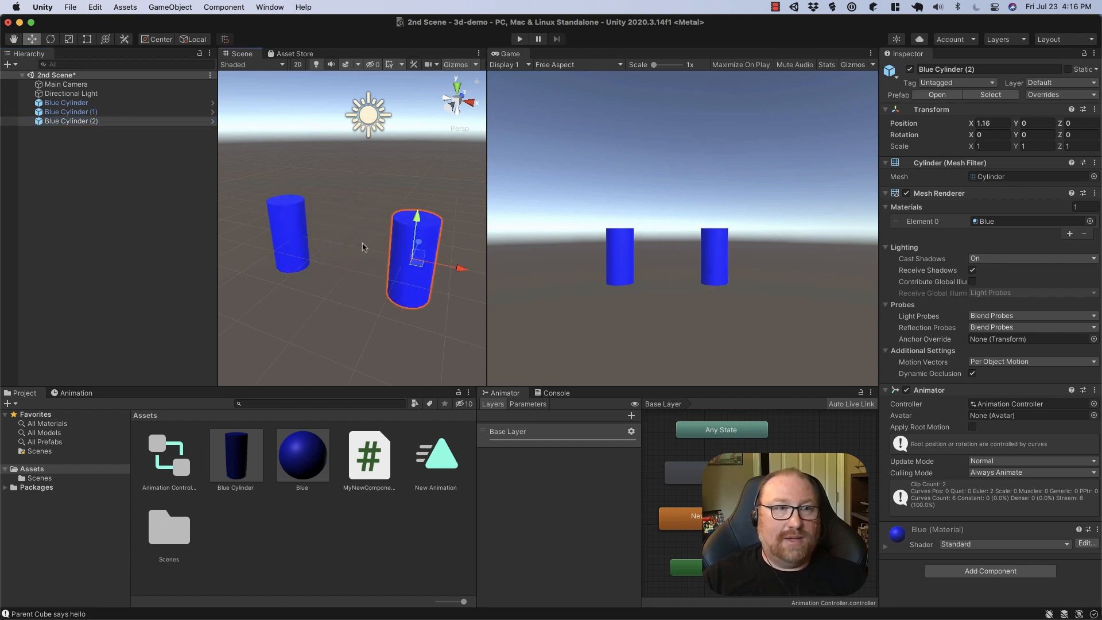
left_click(293, 212)
left_click_drag(313, 219, 420, 223)
Play 2nd Scene to preview the three cylinders' animation, stop it, and select Blue Cylinder (2).
left_click(520, 38)
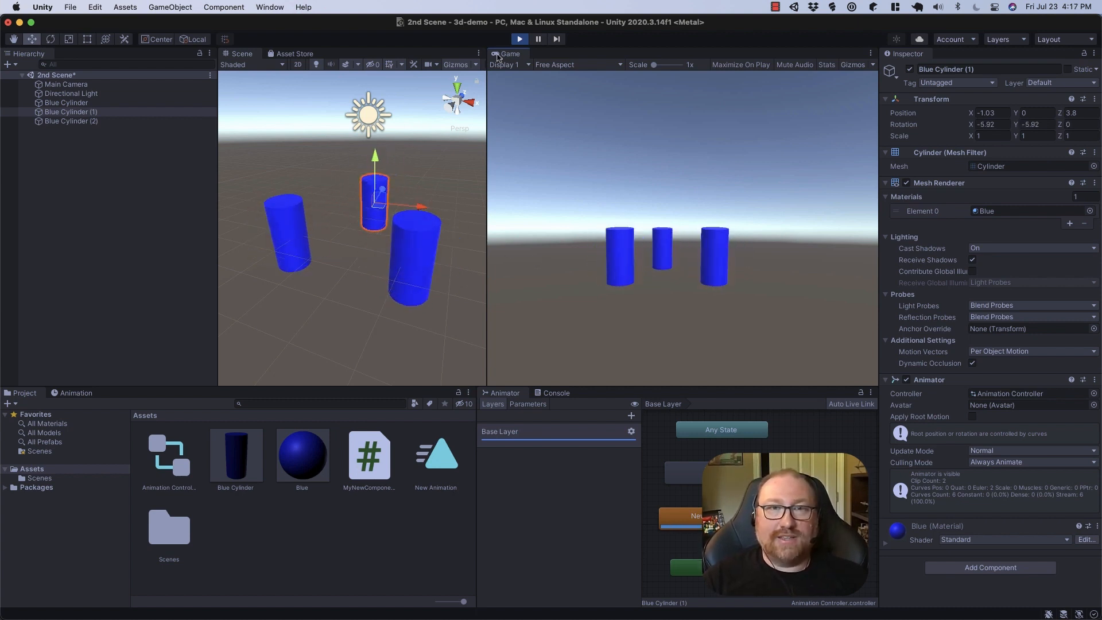
key("super+p")
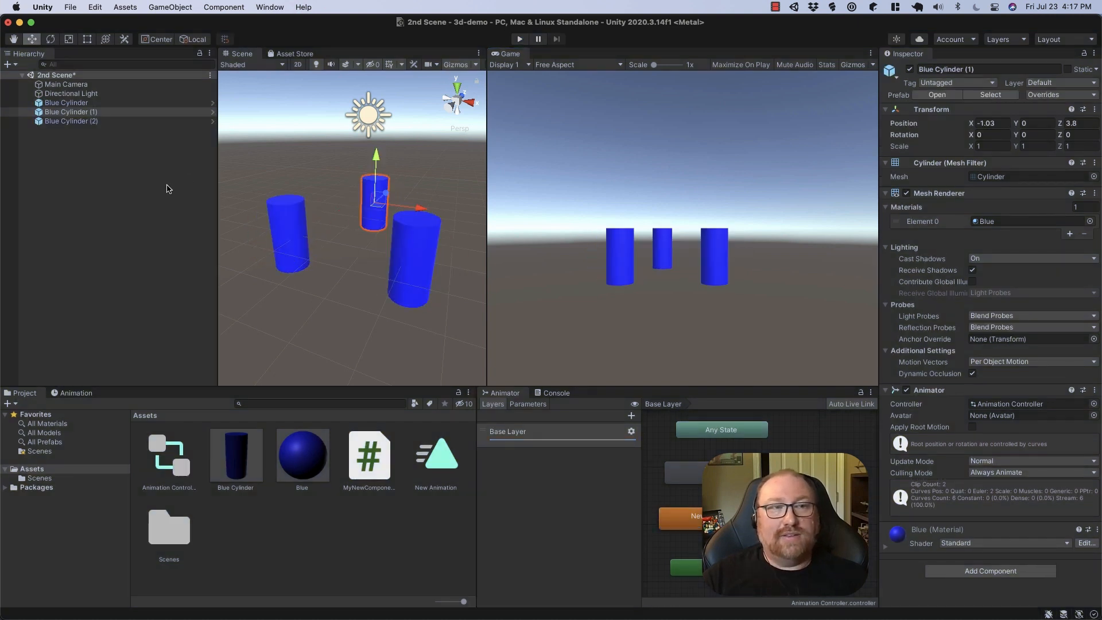
left_click(104, 129)
left_click(82, 124)
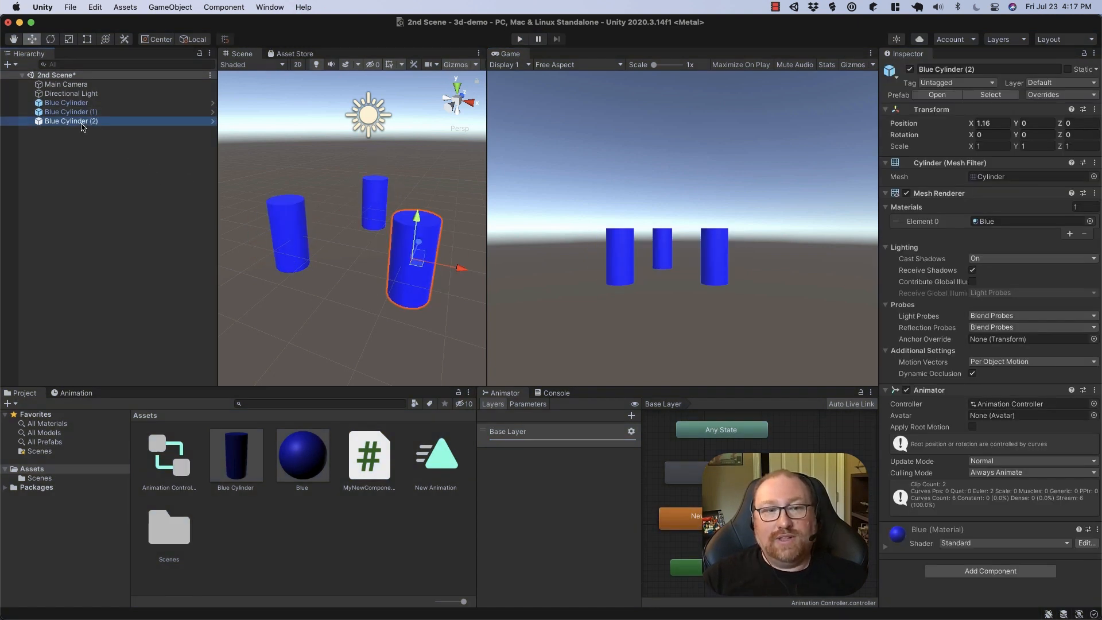
Open the Blue Cylinder prefab for editing, add a child cube, and lower the cube to about Y -1.21.
left_click(262, 463)
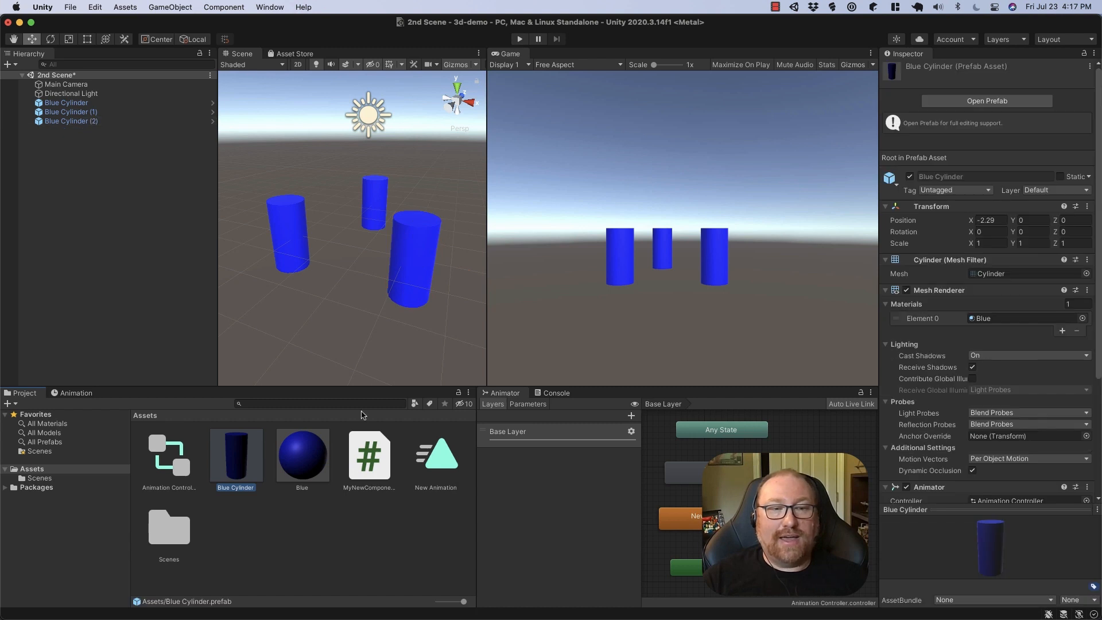
left_click(985, 105)
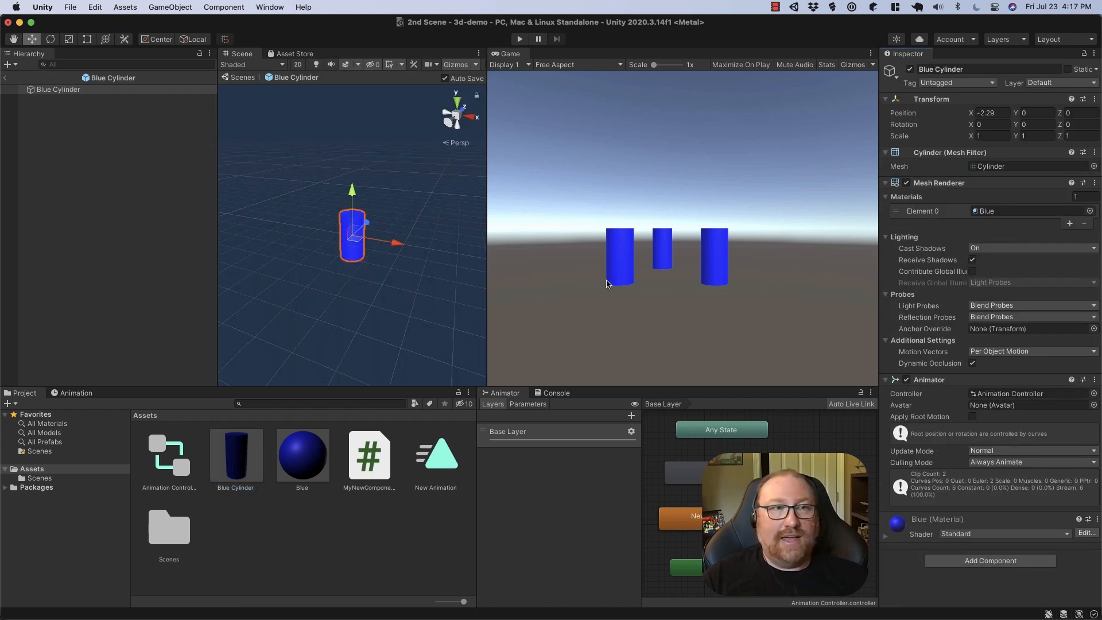
left_click(131, 7)
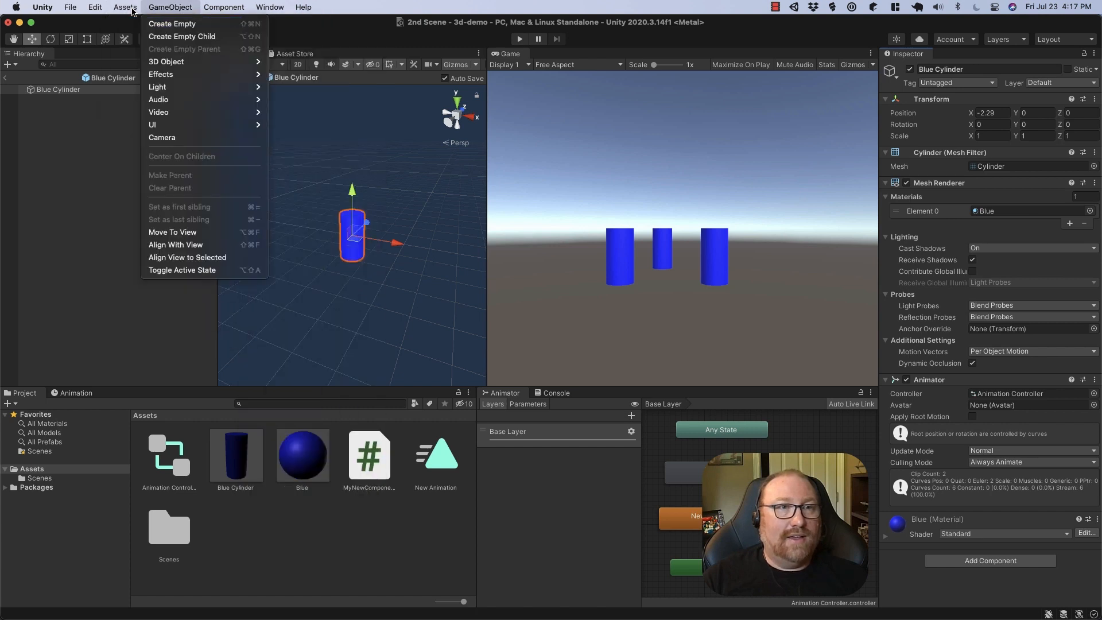
mouse_move(172, 61)
left_click(290, 62)
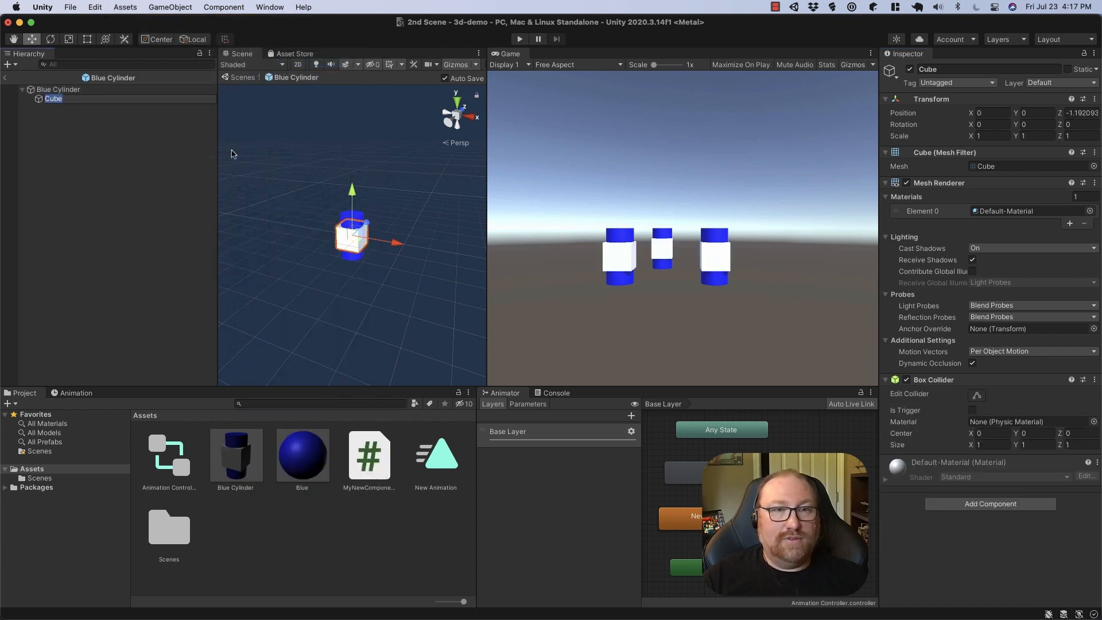
left_click_drag(352, 195, 356, 217)
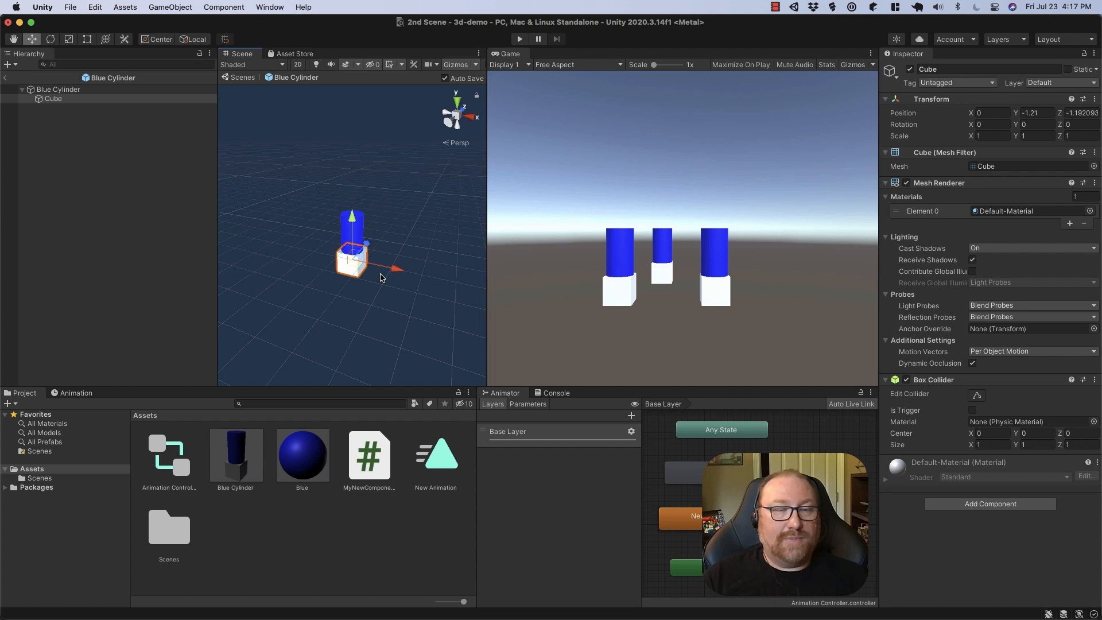
Scale the prefab's cube into a flat base of about 1.26 × 0.30 × 1.34 and return to 2nd Scene.
key("e")
key("r")
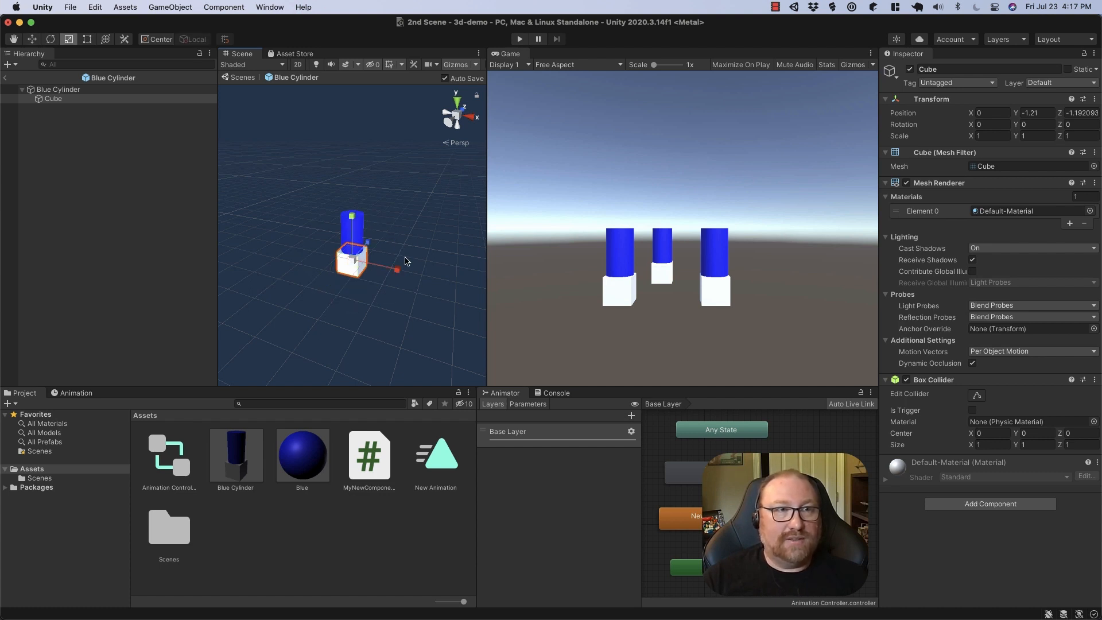
mouse_move(352, 216)
left_mouse_down()
mouse_move(354, 254)
mouse_move(413, 275)
mouse_move(359, 235)
left_mouse_up()
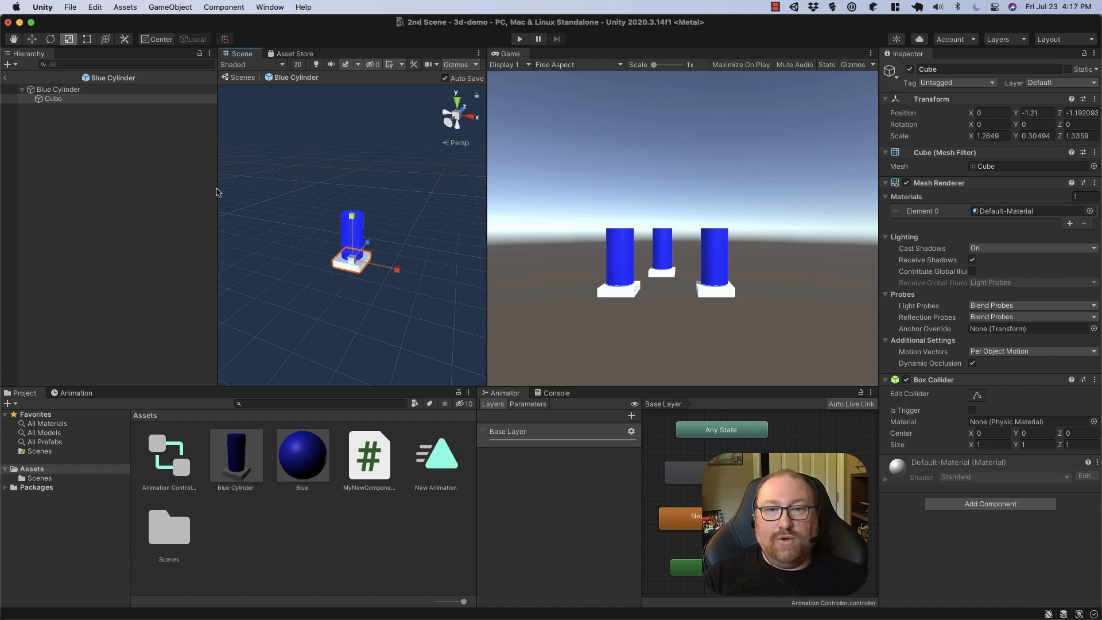
left_click(84, 151)
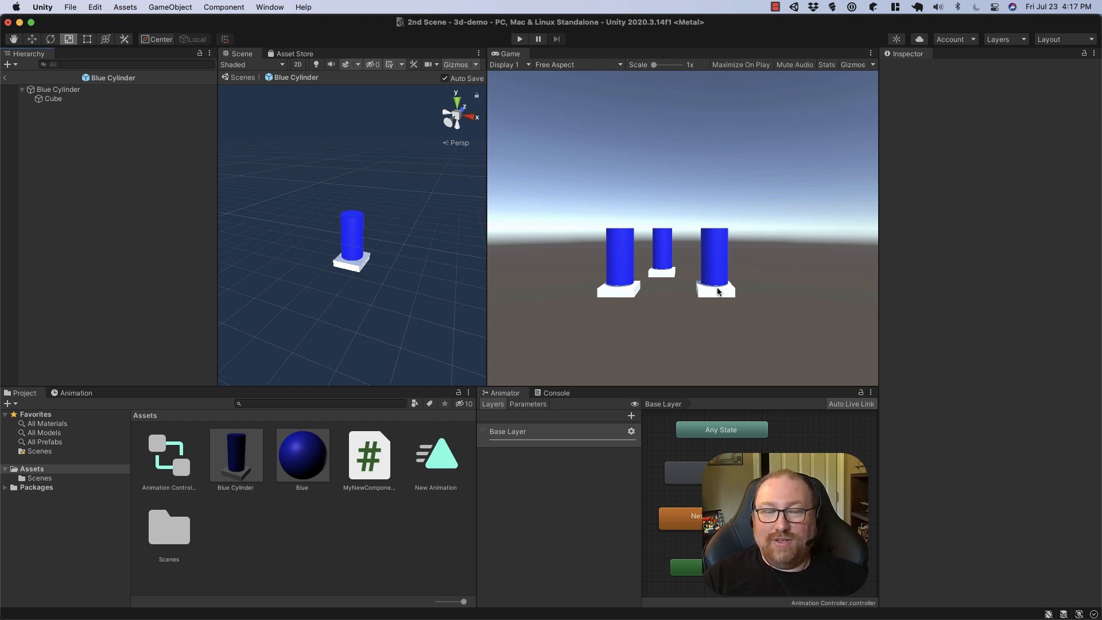
left_click(5, 77)
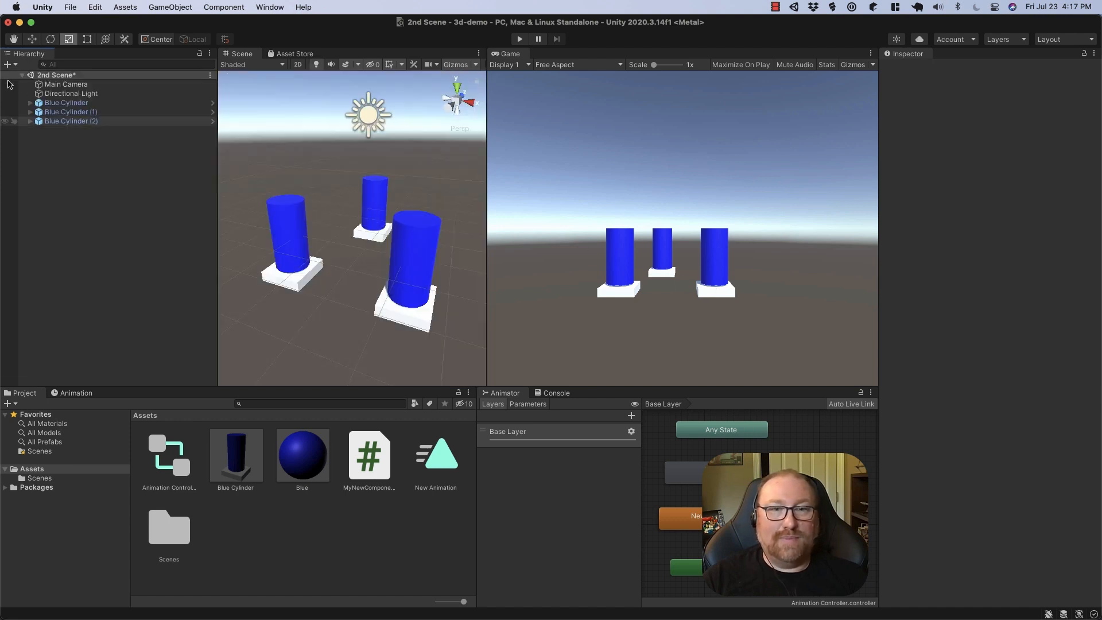
Check the cylinder instances and deactivate the Cube child of Blue Cylinder (1) only.
left_click(92, 103)
left_click(93, 111)
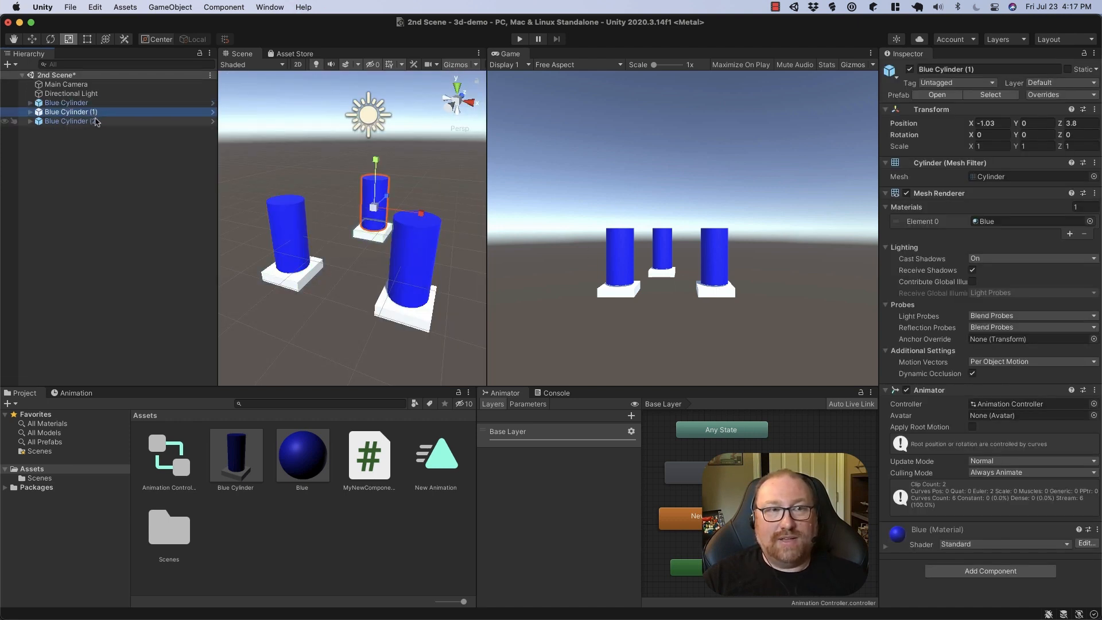
left_click(98, 121)
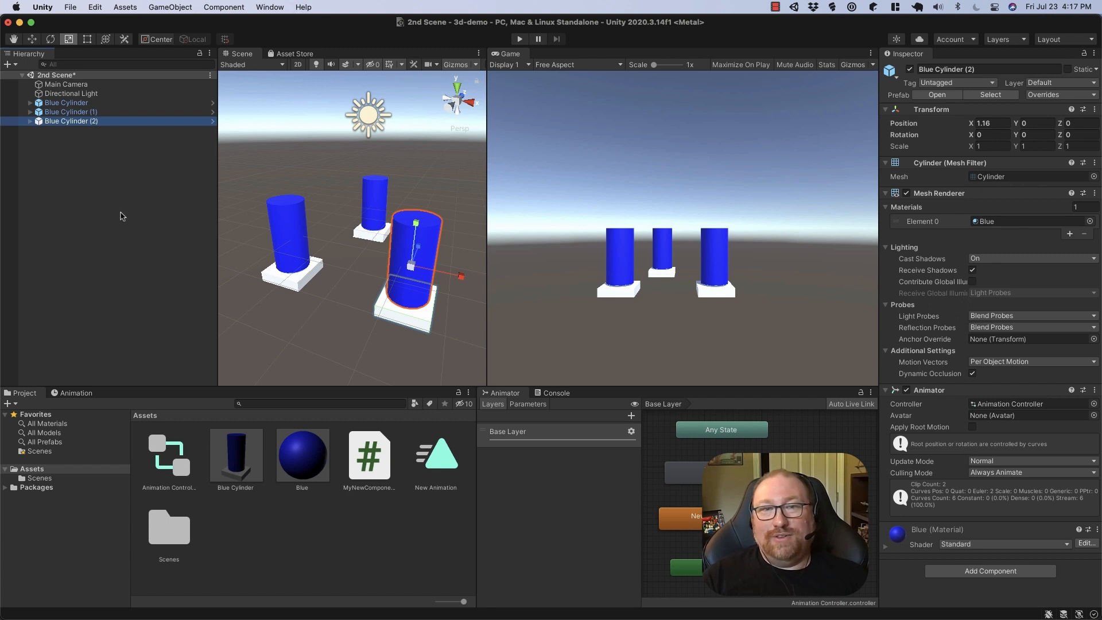
left_click(31, 112)
left_click(62, 122)
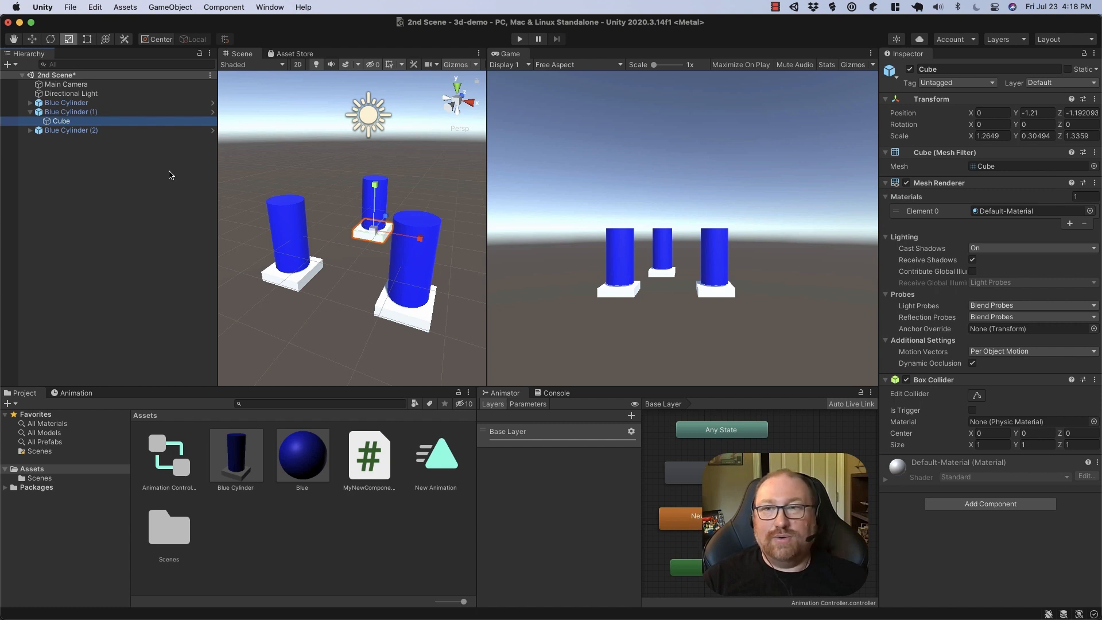
left_click(909, 70)
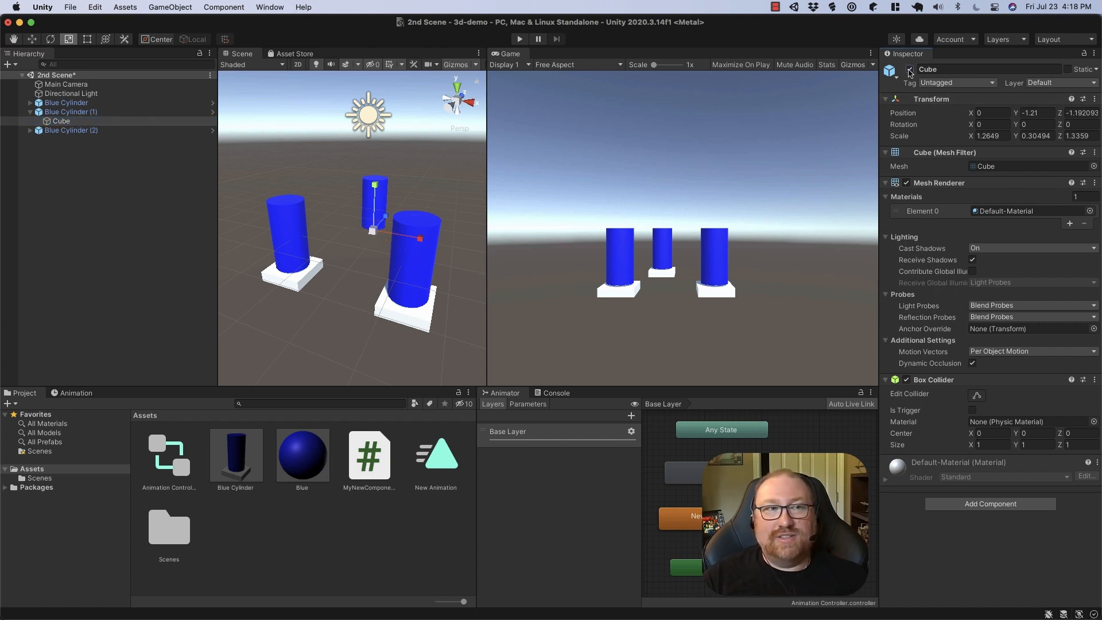
left_click(159, 256)
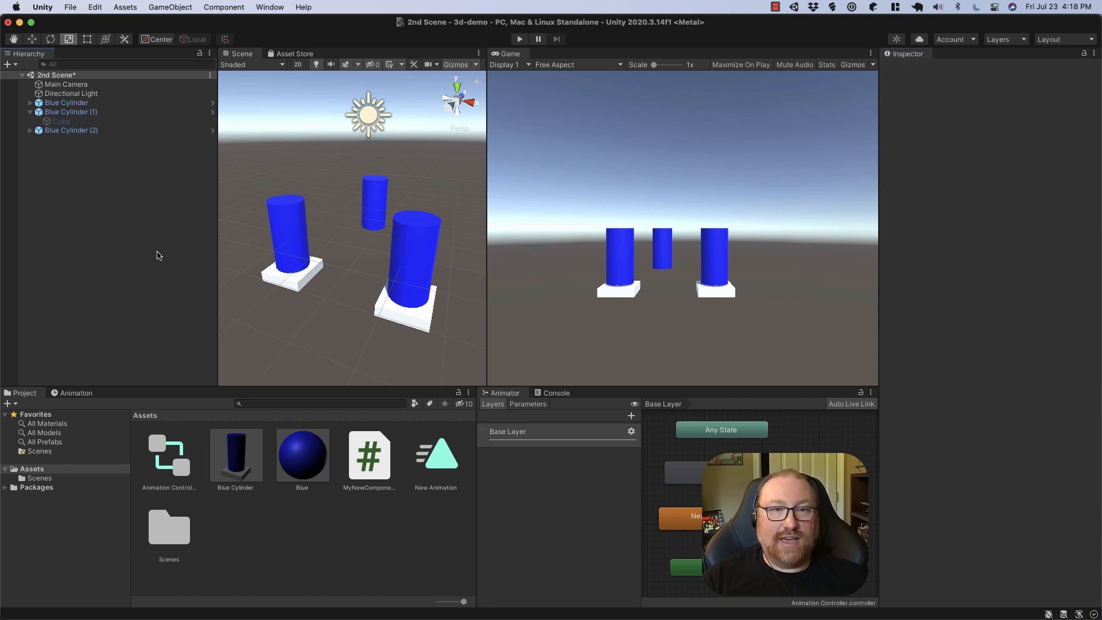
Review the prefab overrides of Blue Cylinder (1), comparing its Cube with the prefab source, without applying or reverting anything.
left_click(95, 121)
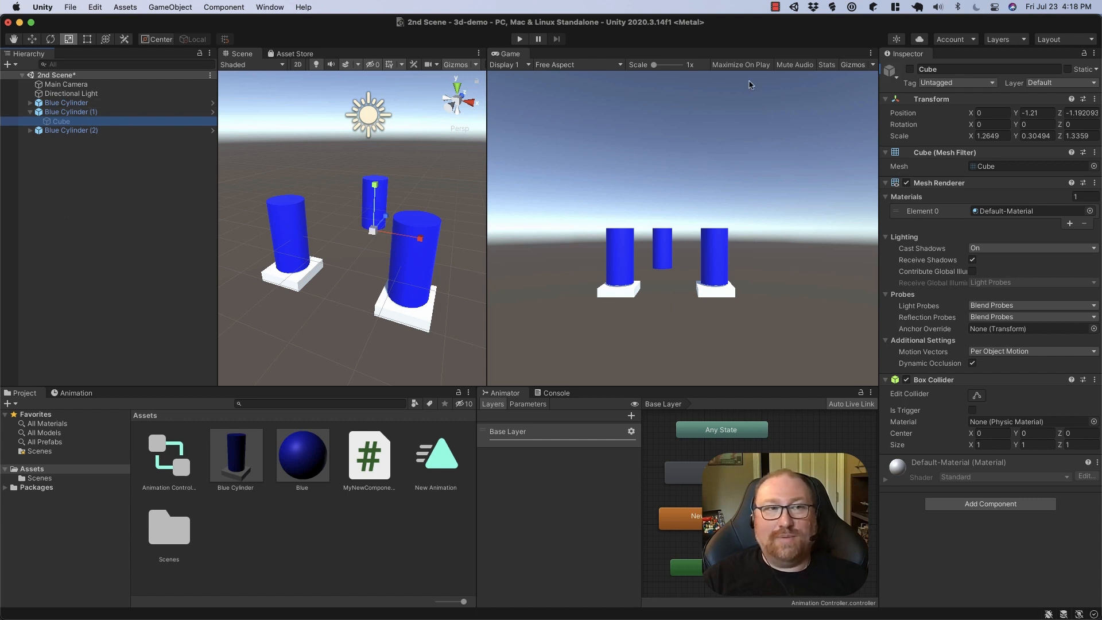
key("Up")
left_click(891, 71)
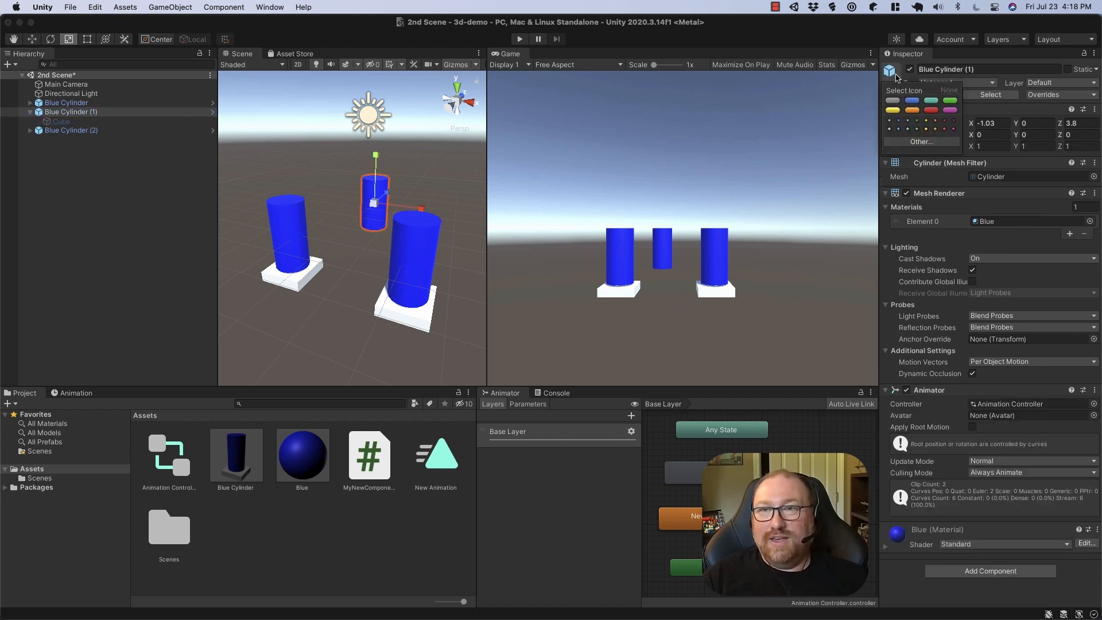
left_click(896, 79)
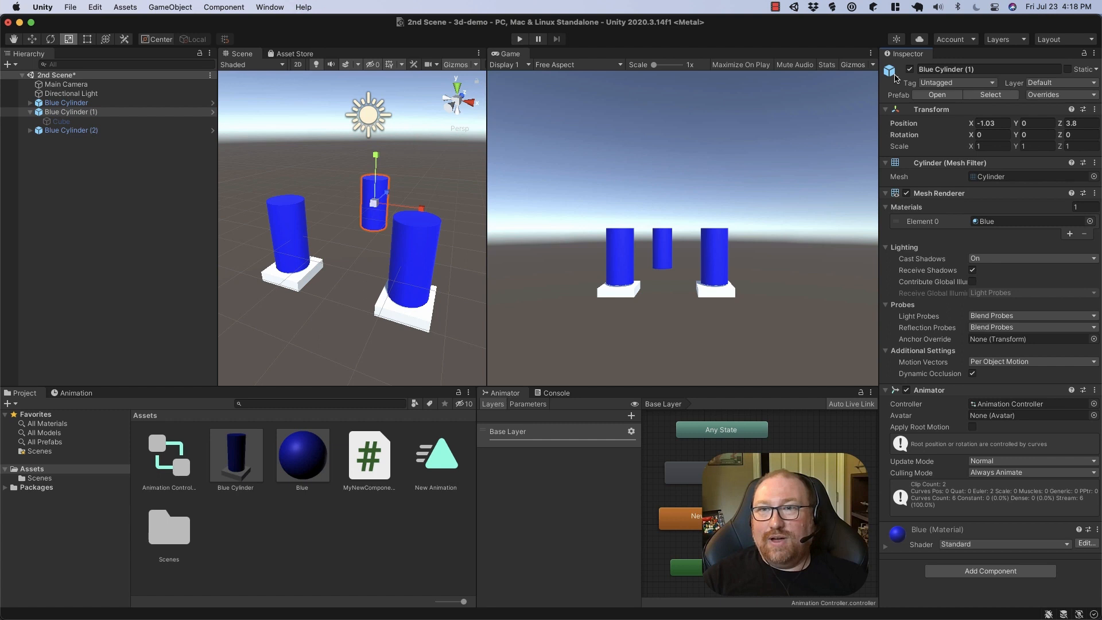
left_click(1064, 96)
left_click(970, 141)
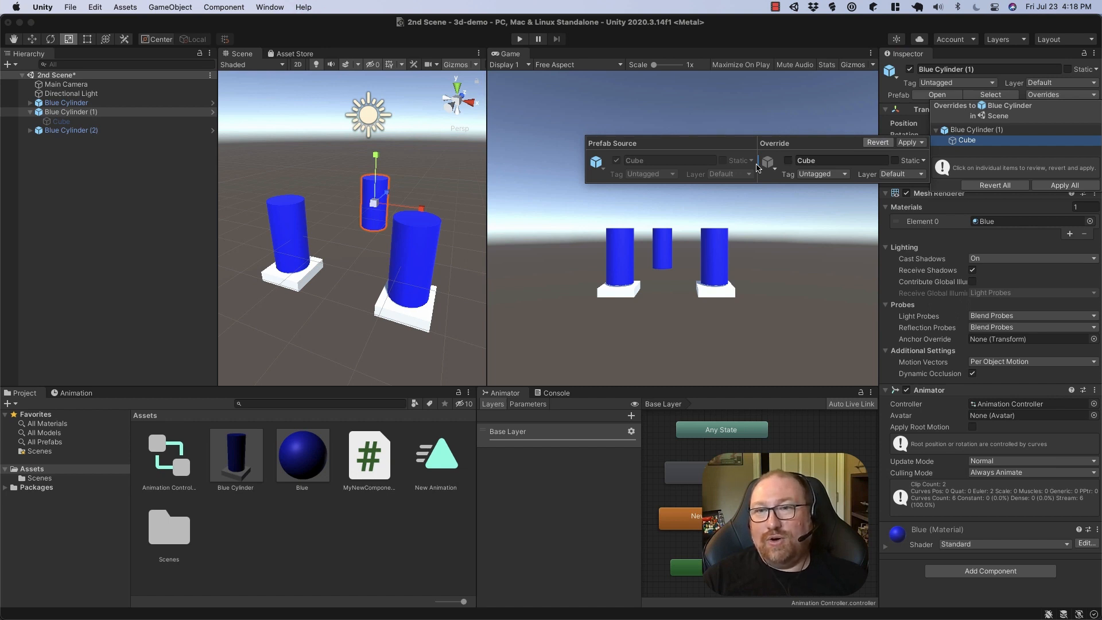
left_click(976, 59)
left_click(62, 208)
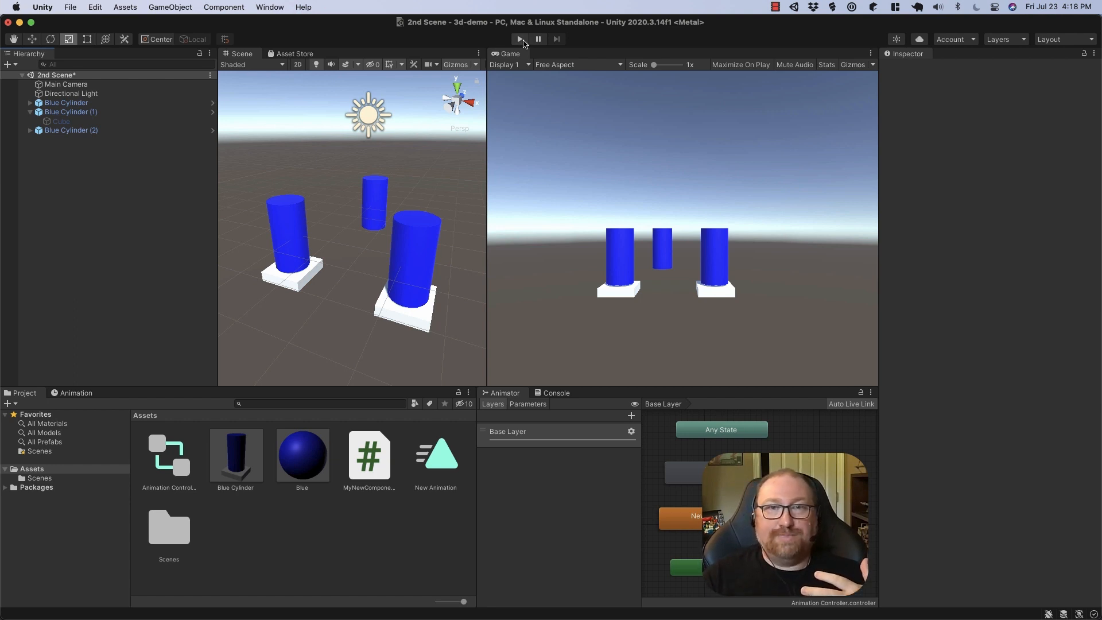
Play 2nd Scene to check the cylinders' animation, stop it, and open SampleScene from the Scenes folder.
left_click(522, 39)
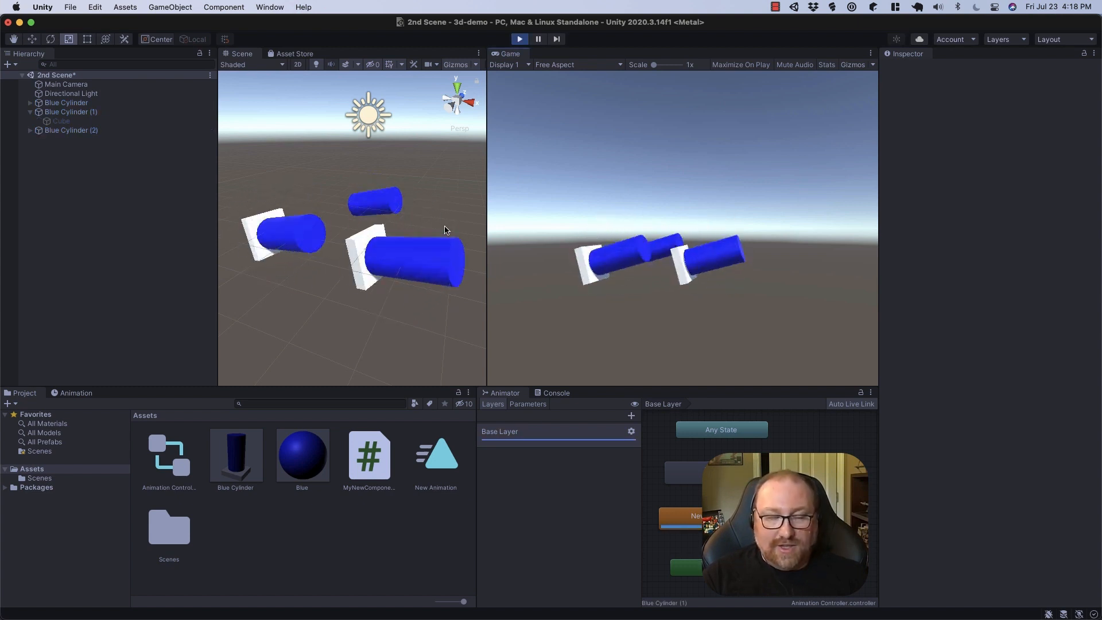
left_click(520, 39)
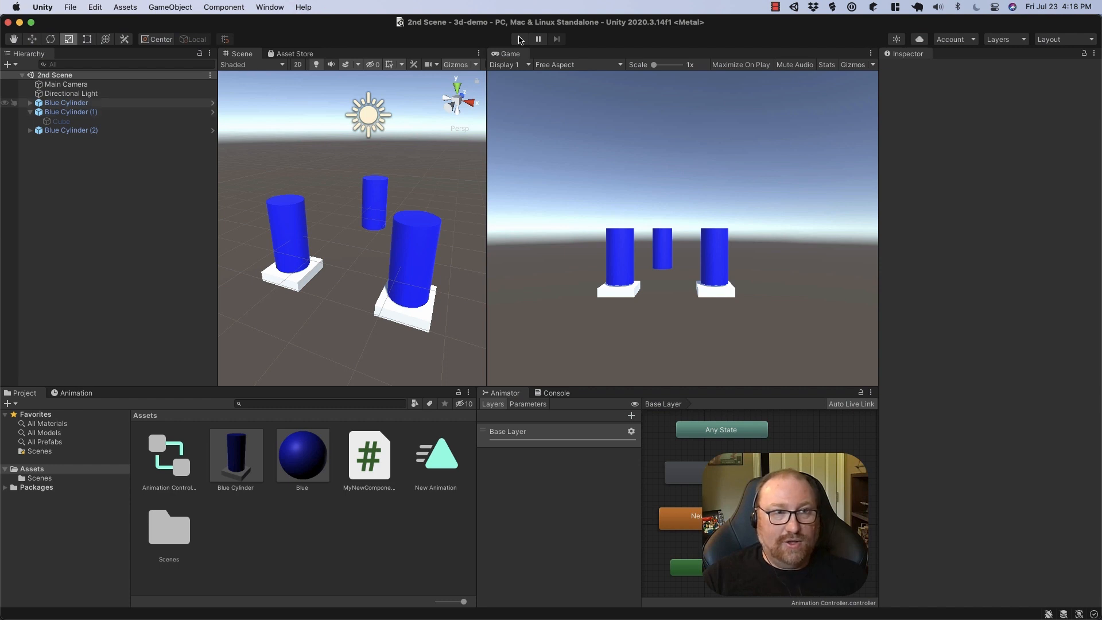
double_click(177, 545)
double_click(231, 459)
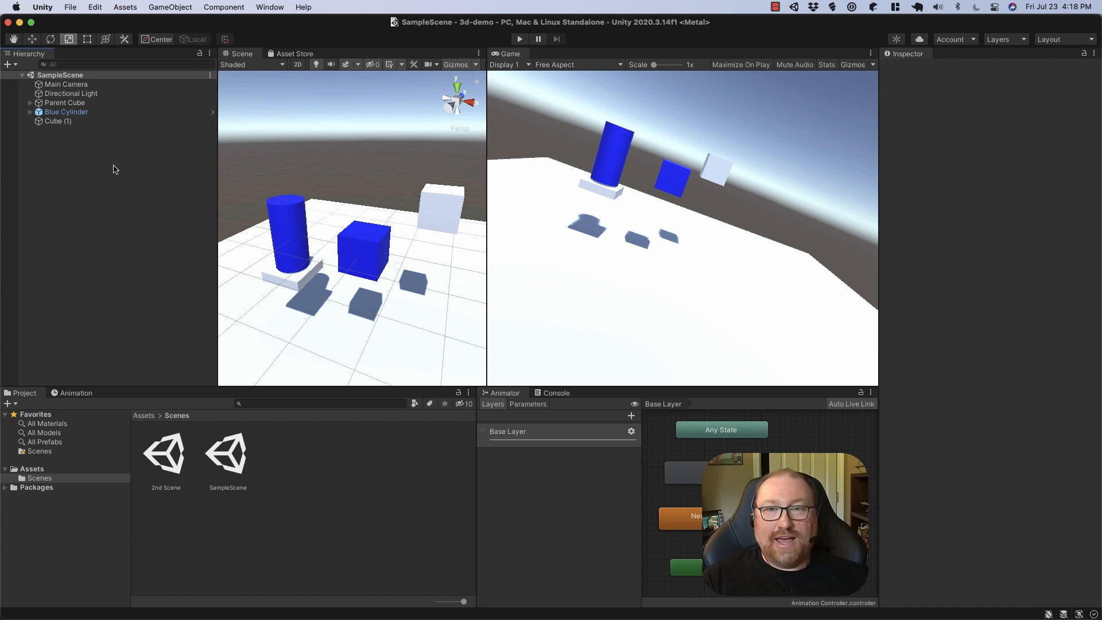
Add a Button - TextMeshPro UI object to SampleScene.
left_click(171, 7)
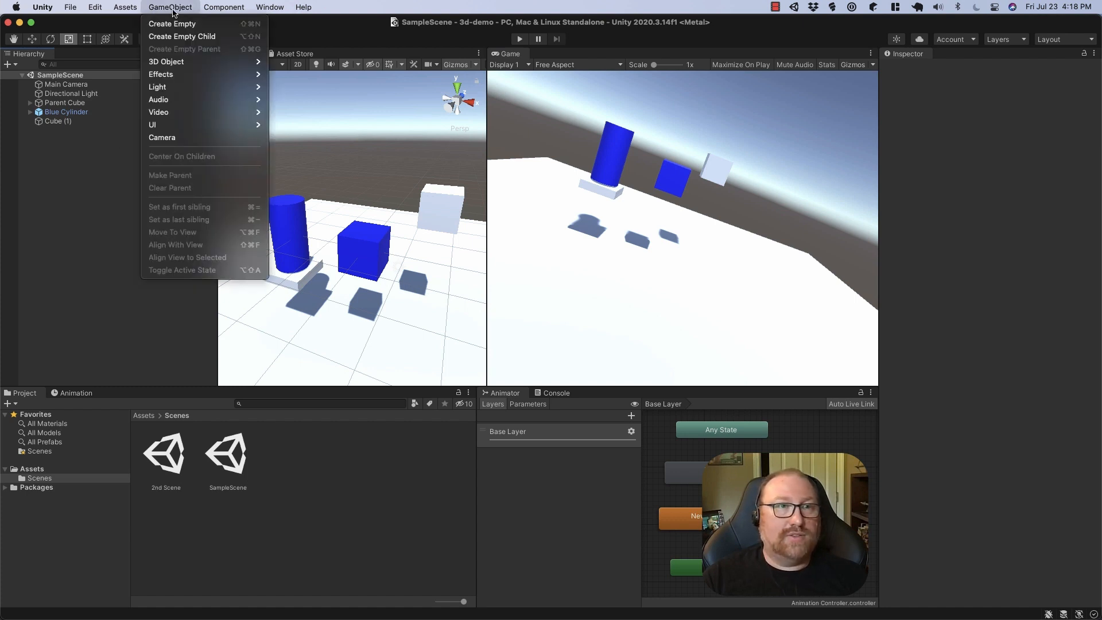
mouse_move(201, 124)
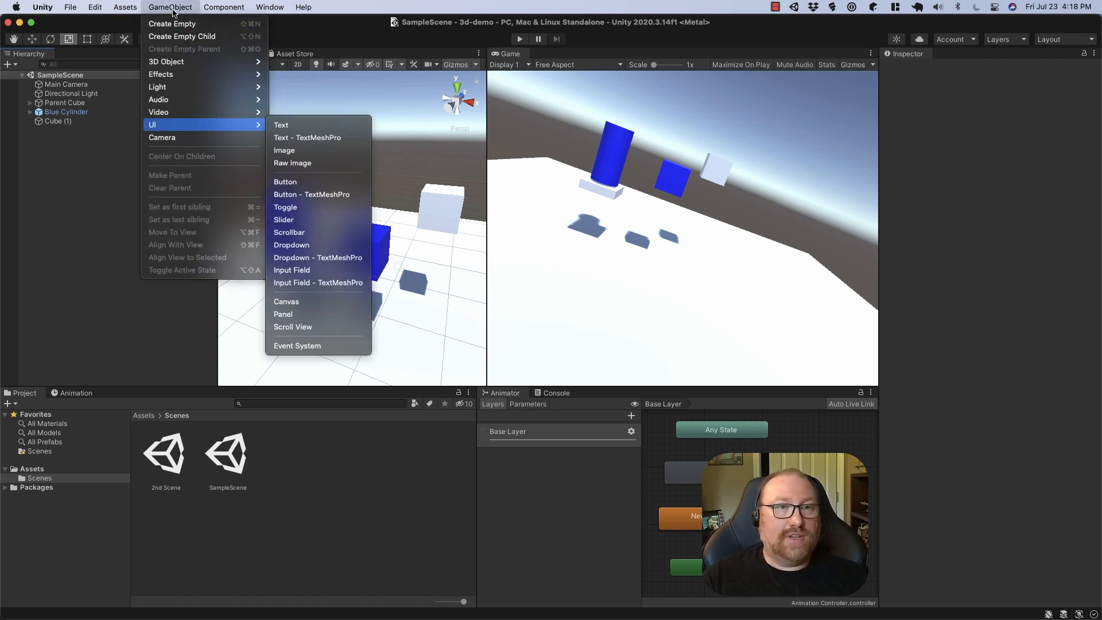
left_click(330, 198)
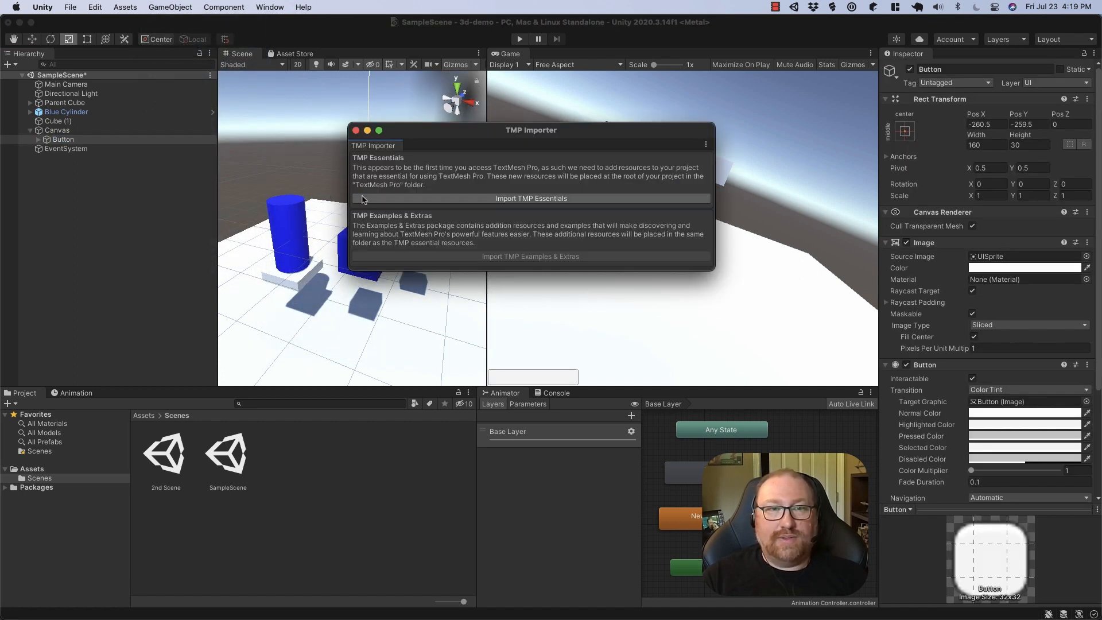
Import the TMP Essentials resources, close the importer, and open the imported TextMesh Pro folder in the project assets.
left_click(492, 199)
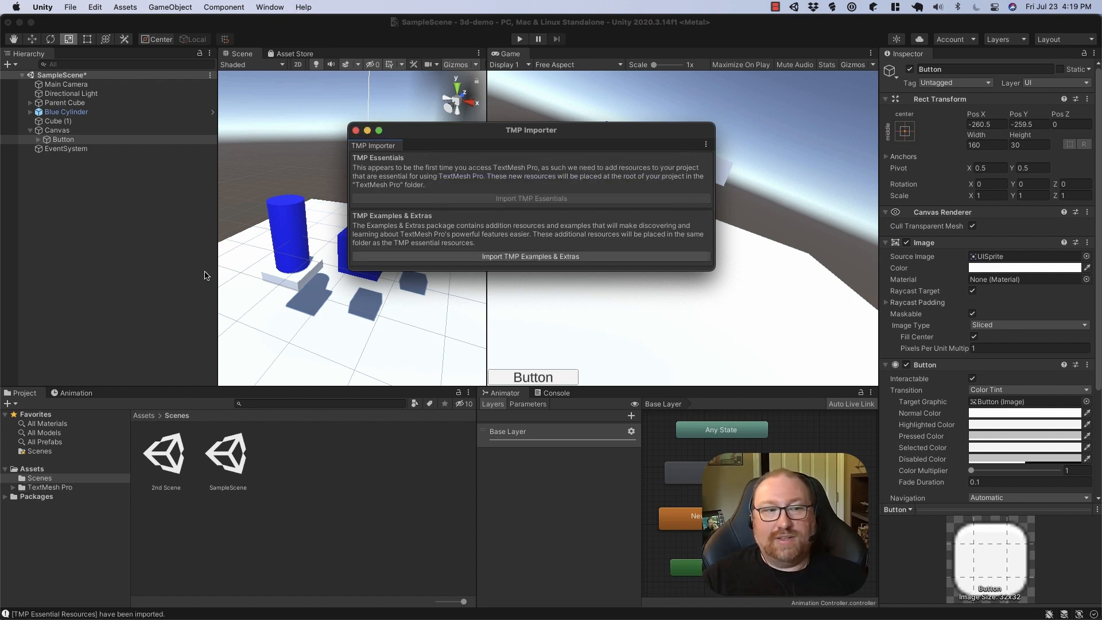
left_click(355, 130)
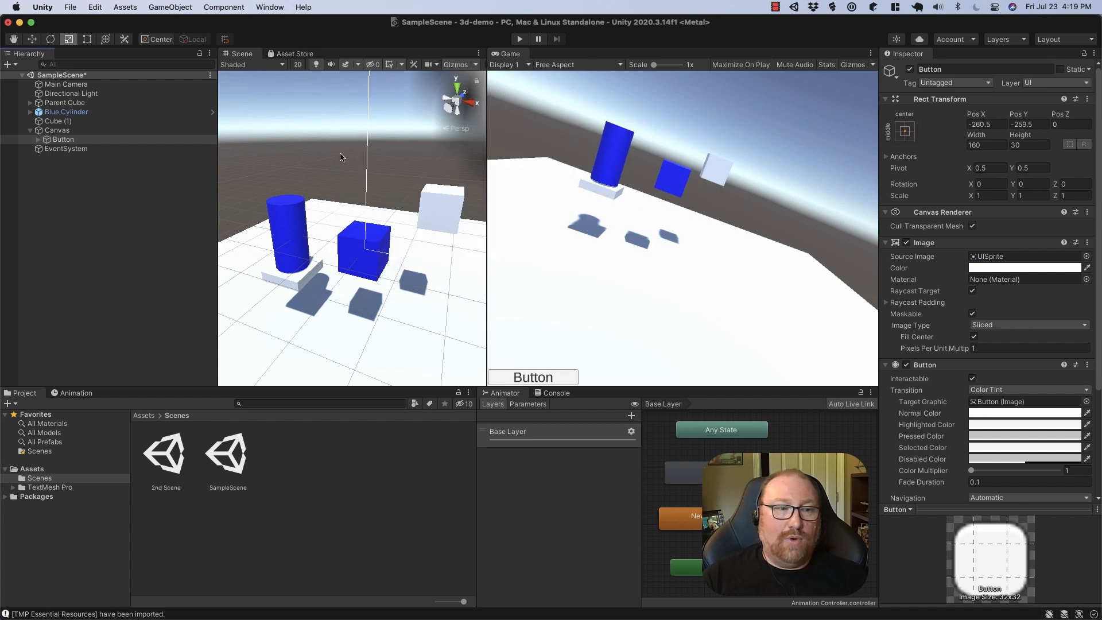
left_click(51, 488)
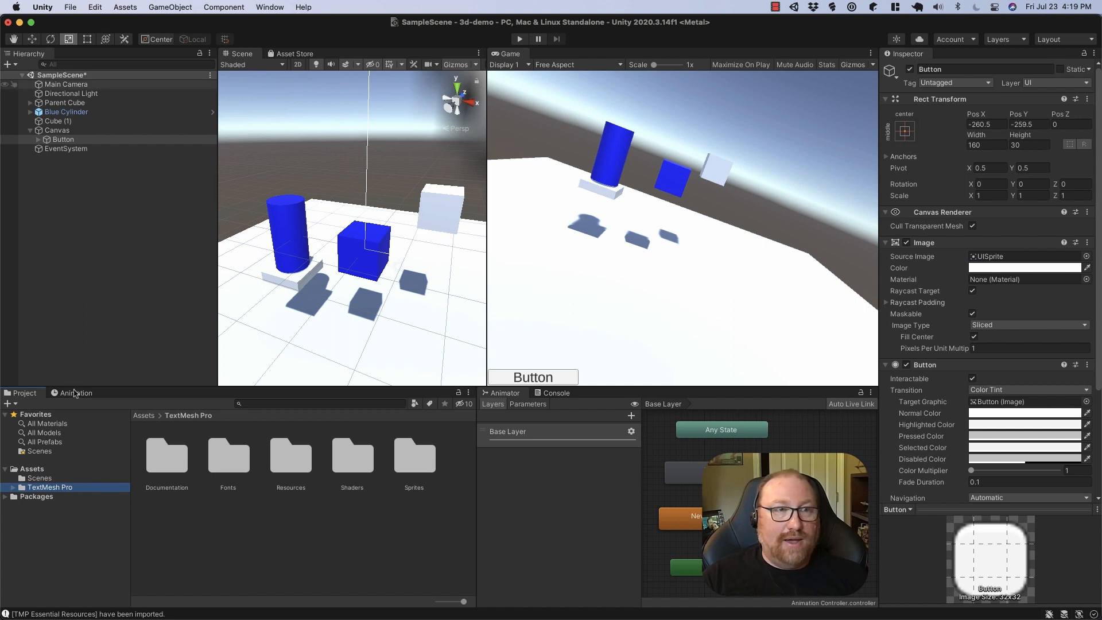
Select the Canvas and show its full outline with the button in the Scene view's 2D mode.
left_click(69, 131)
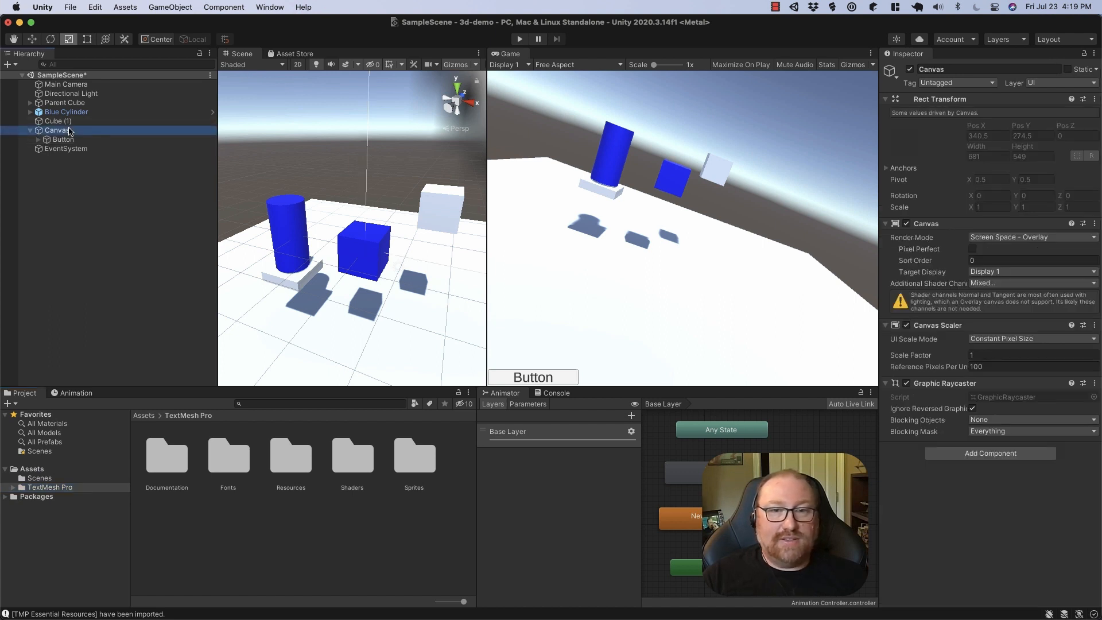
left_click(298, 64)
scroll(379, 270, "down", 15)
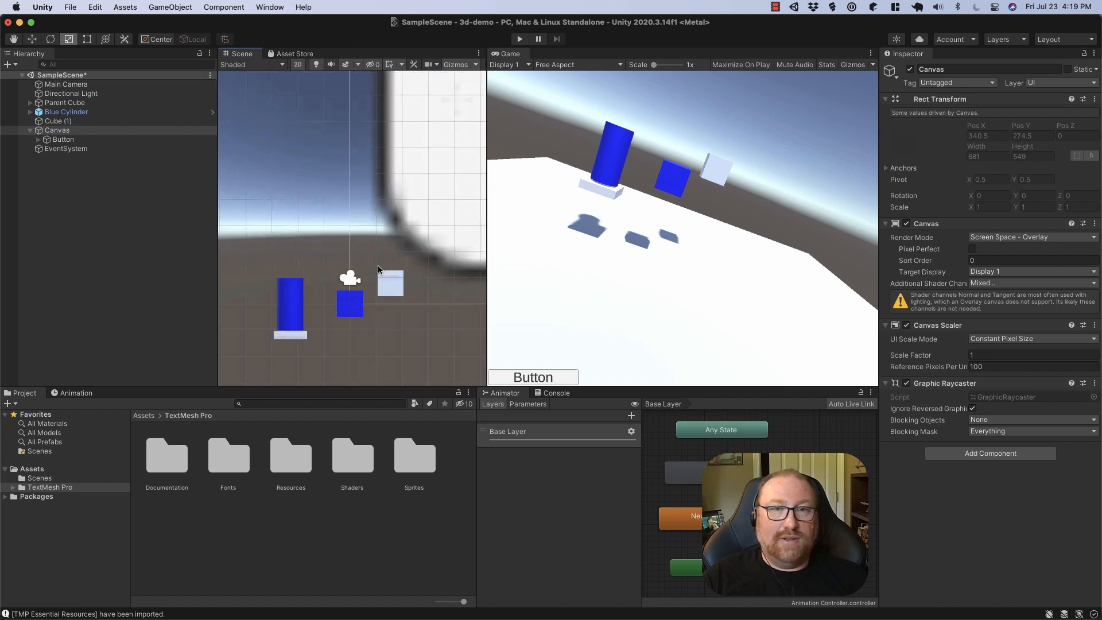
scroll(379, 269, "down", 3)
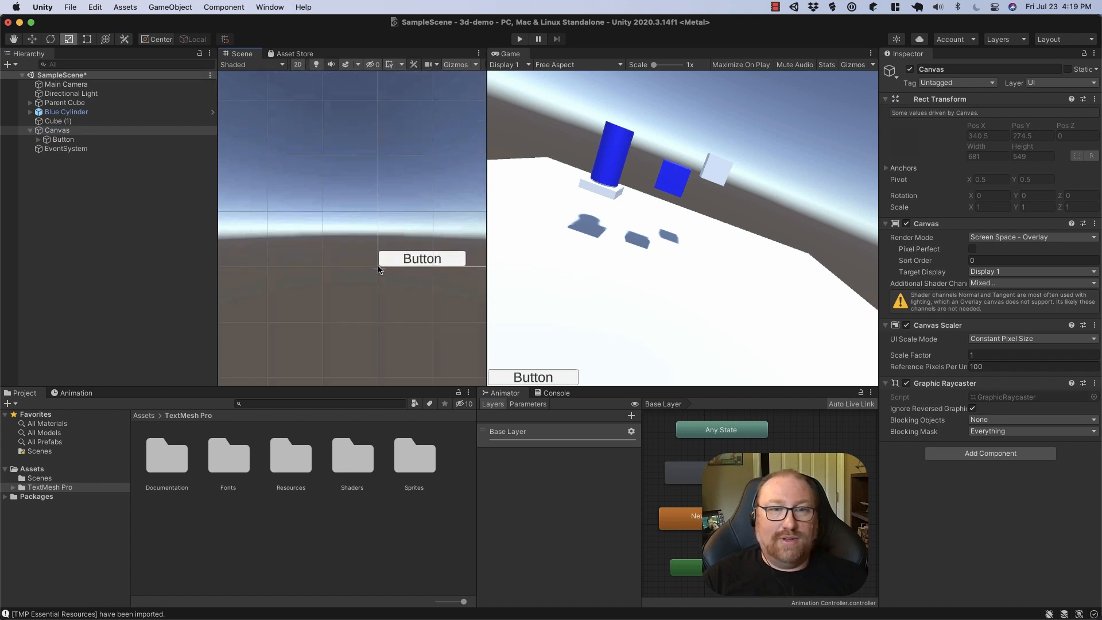
middle_click_drag(458, 188, 298, 241)
scroll(298, 241, "down", 2)
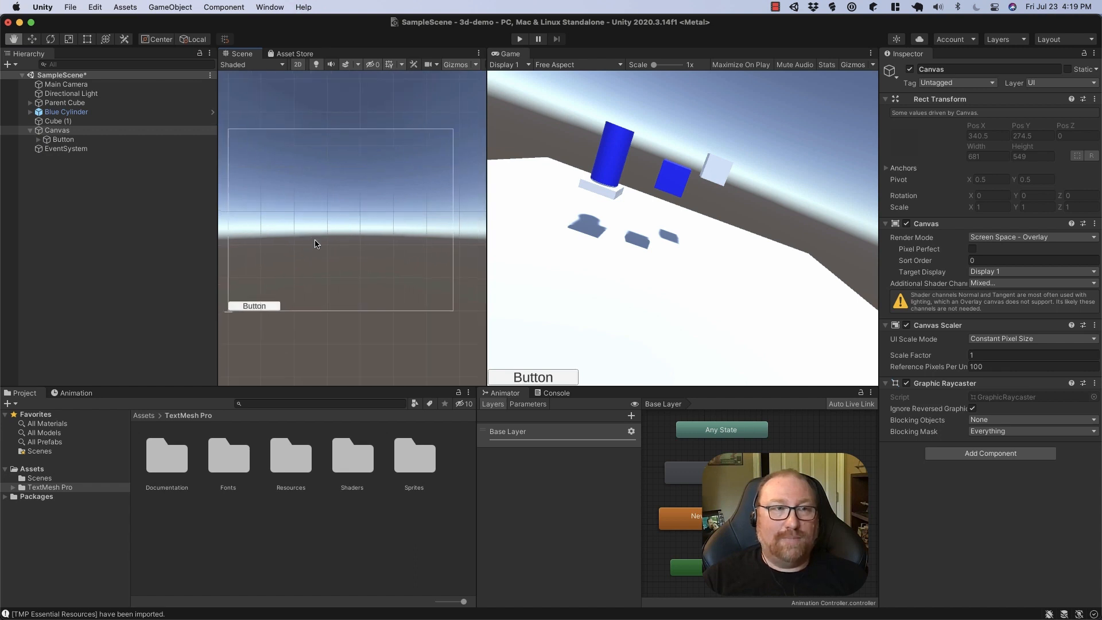
Move the button slightly inward from the canvas's lower-left corner with the Rect tool, to about Pos X -245, Pos Y -246.
left_click(110, 140)
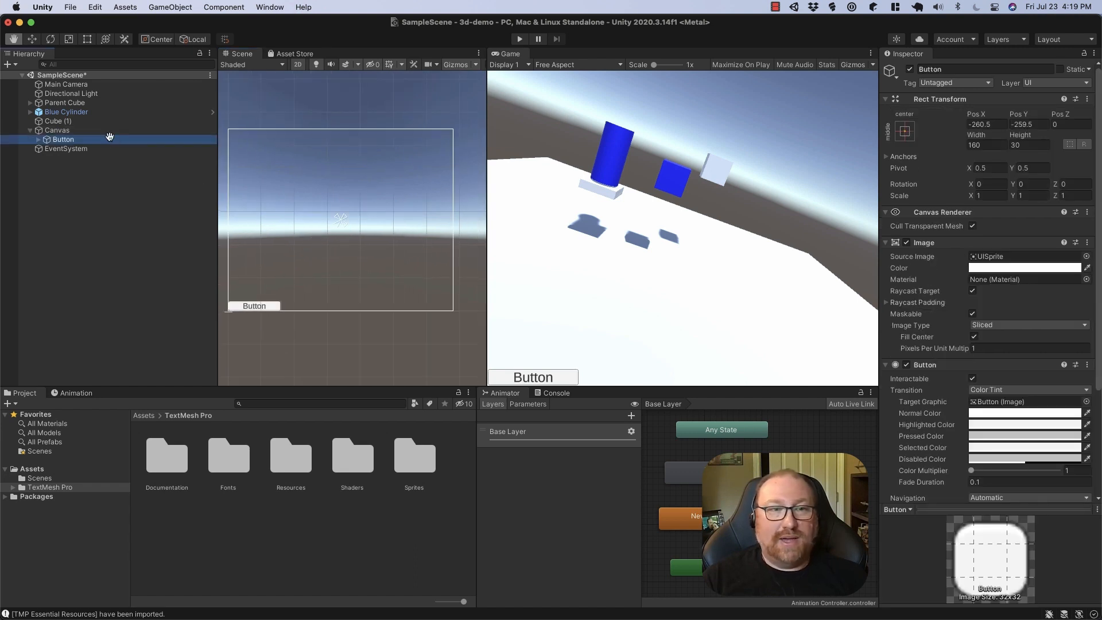
key("w")
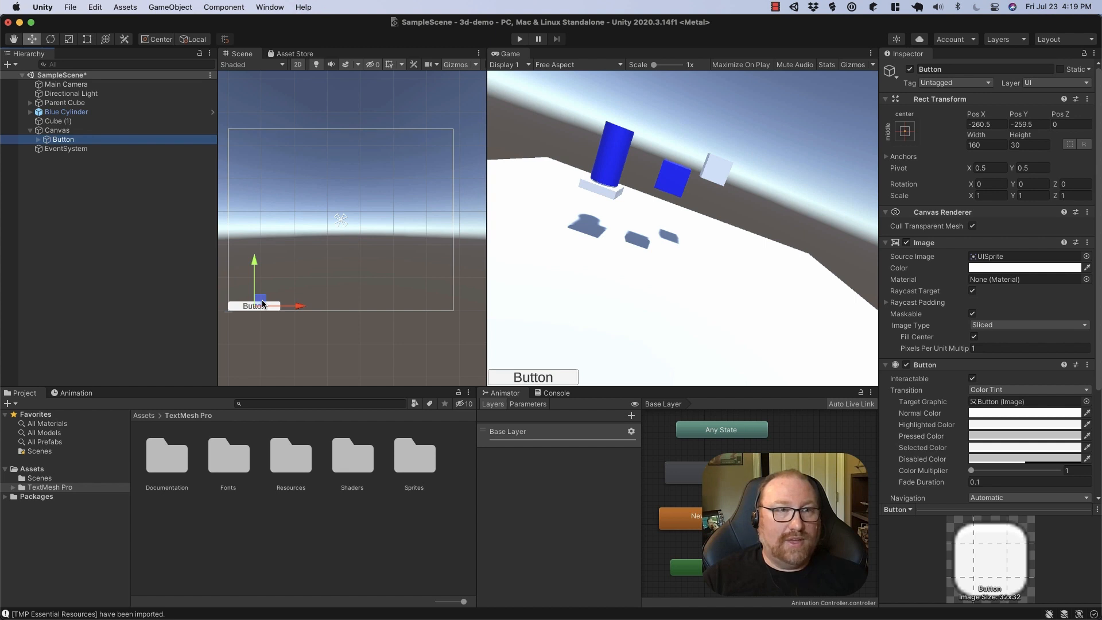
key("r")
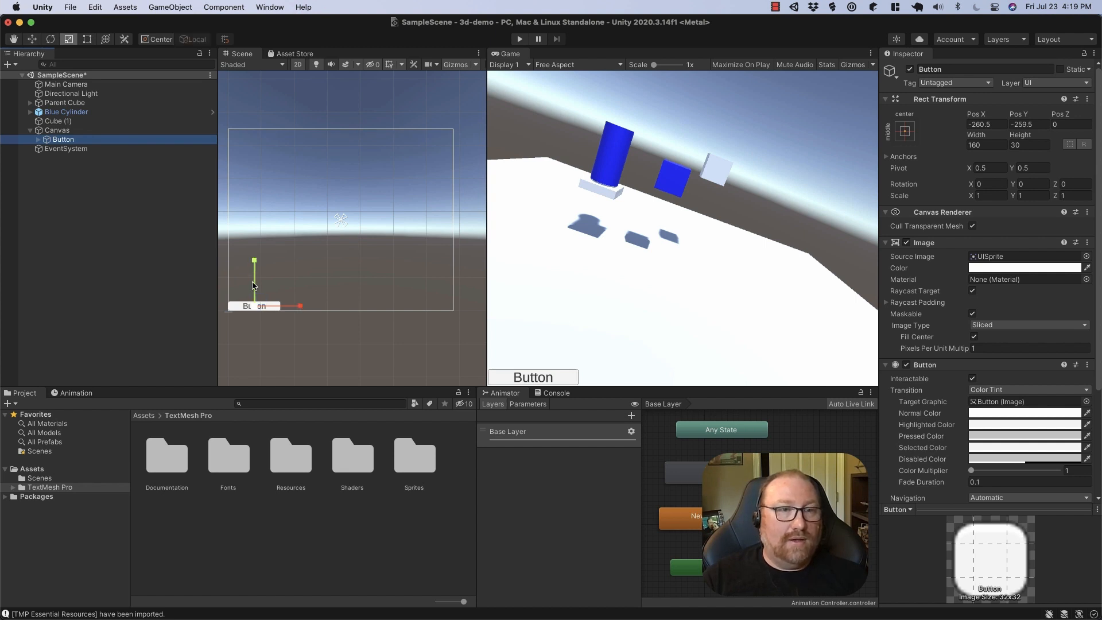
key("t")
left_click_drag(267, 310, 272, 306)
Set the button's anchor preset to bottom left and its pivot to 0, 0.
left_click(906, 132)
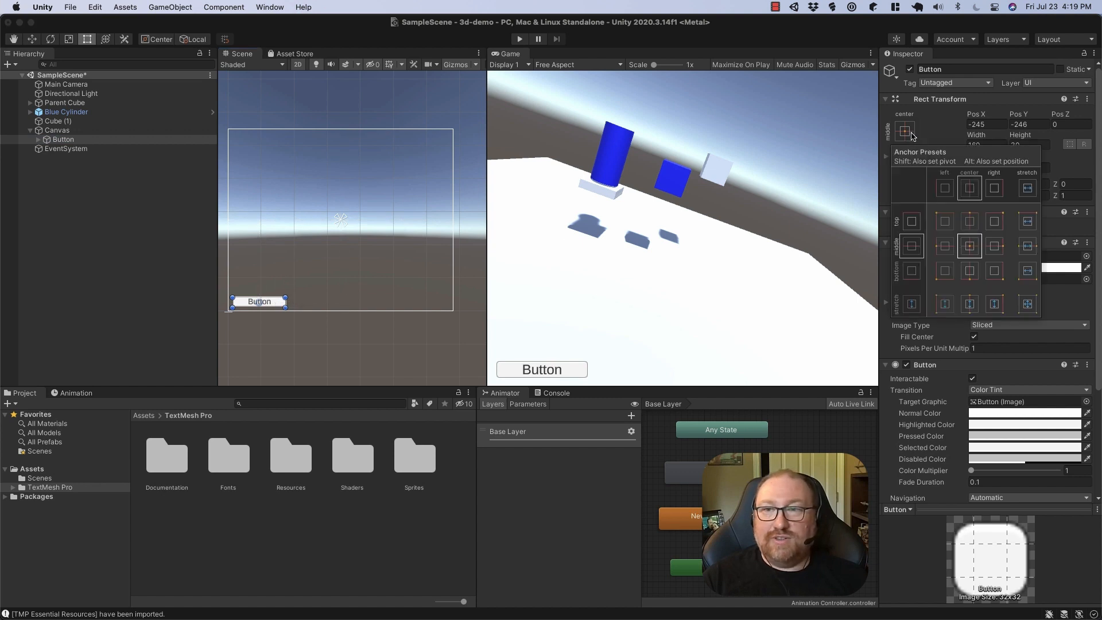
left_click(945, 271)
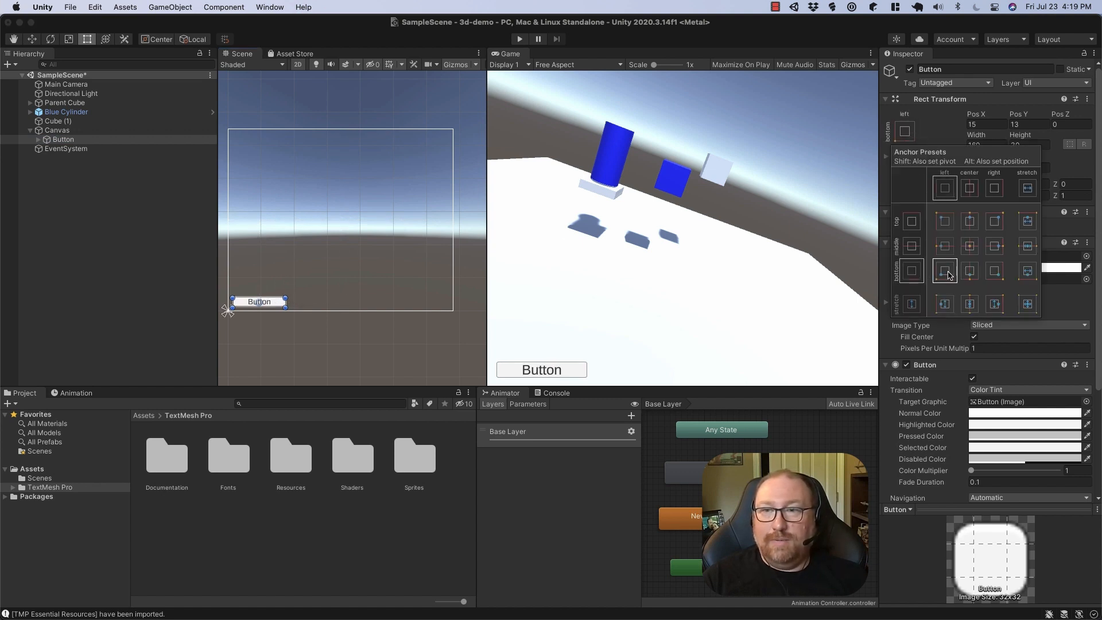
left_click(946, 131)
Change the text of the button's Text (TMP) child to "Hello".
left_click(39, 140)
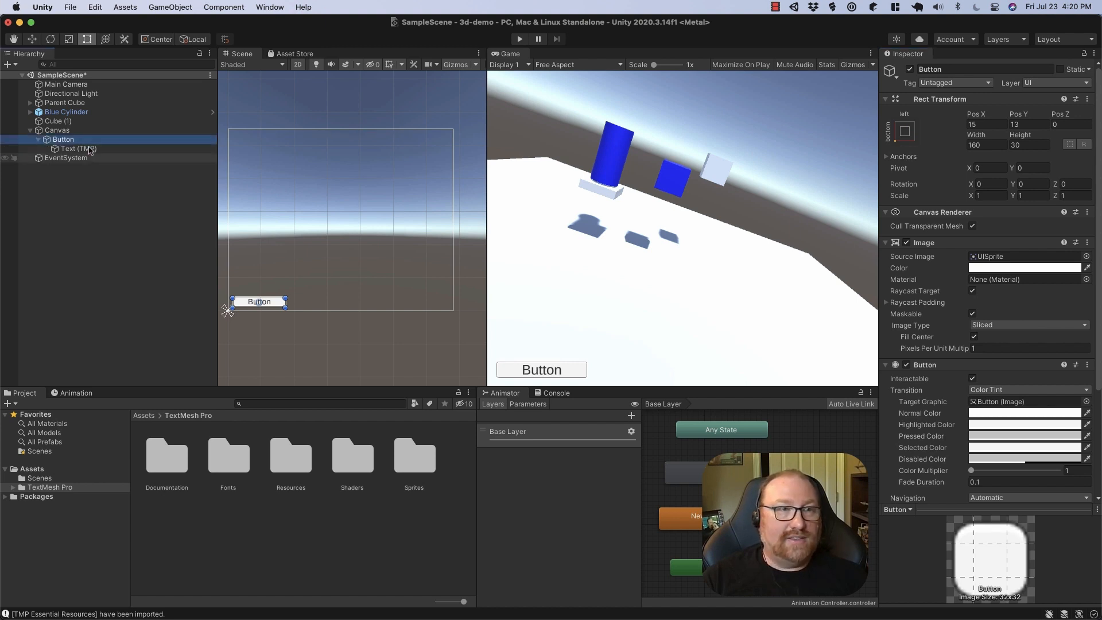
left_click(78, 149)
left_click(953, 297)
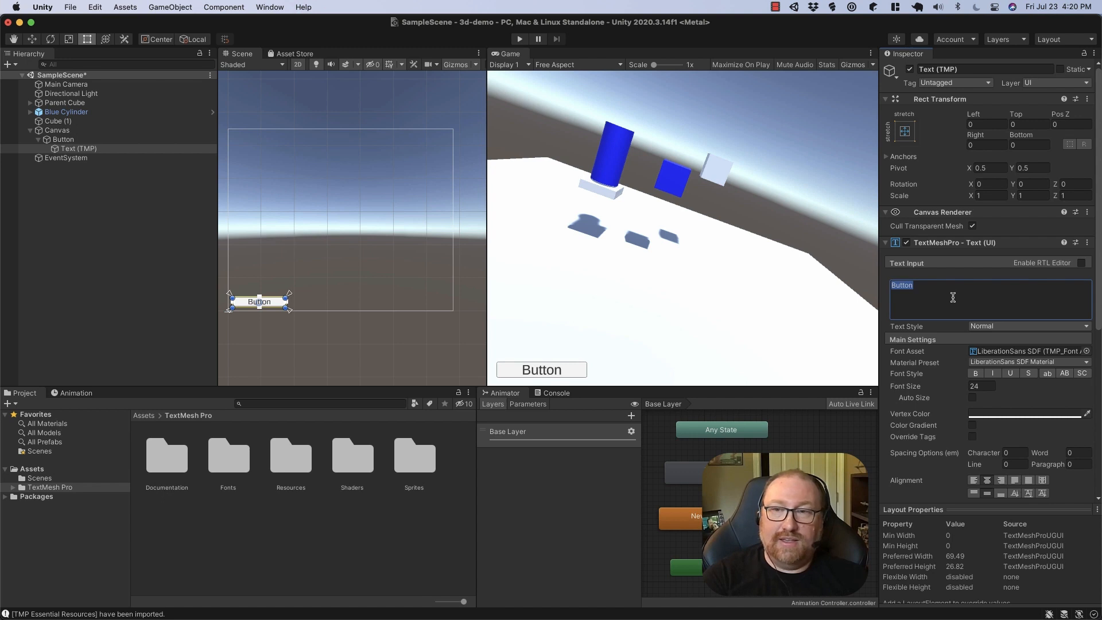
type("Hello")
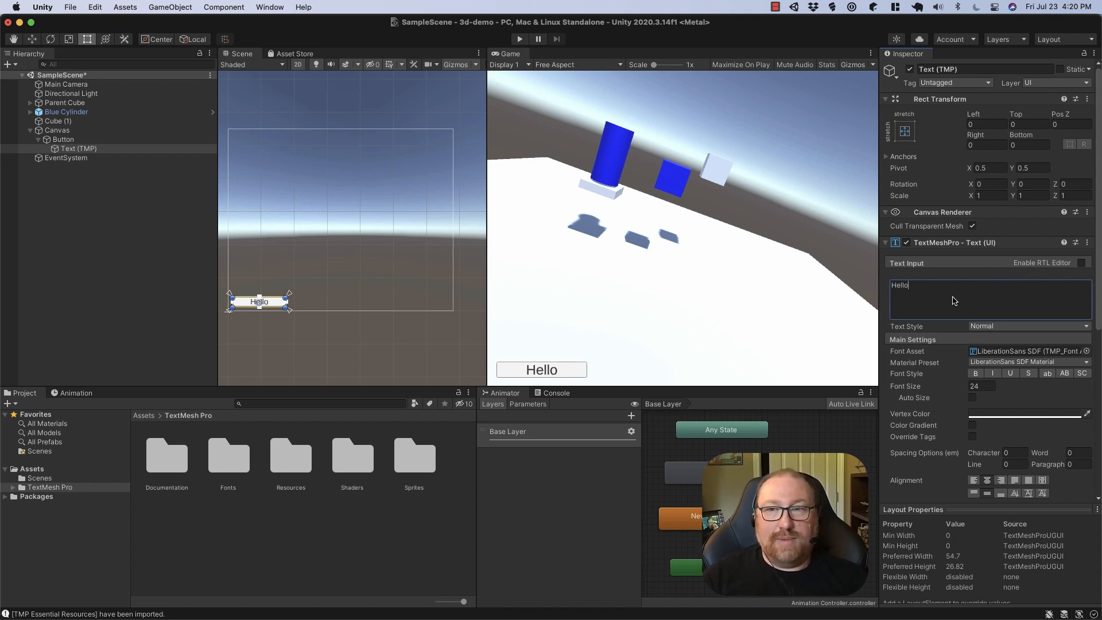
Resize the button freehand so it is narrower and taller, keeping its lower-left corner in place.
left_click(92, 140)
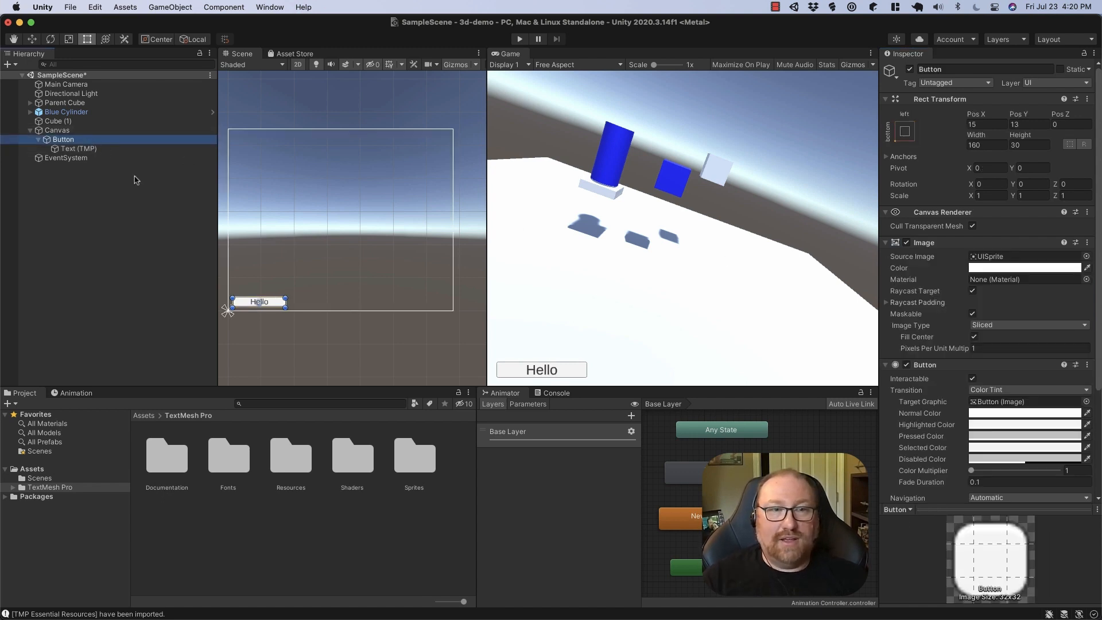
left_click_drag(285, 299, 266, 291)
left_click(152, 291)
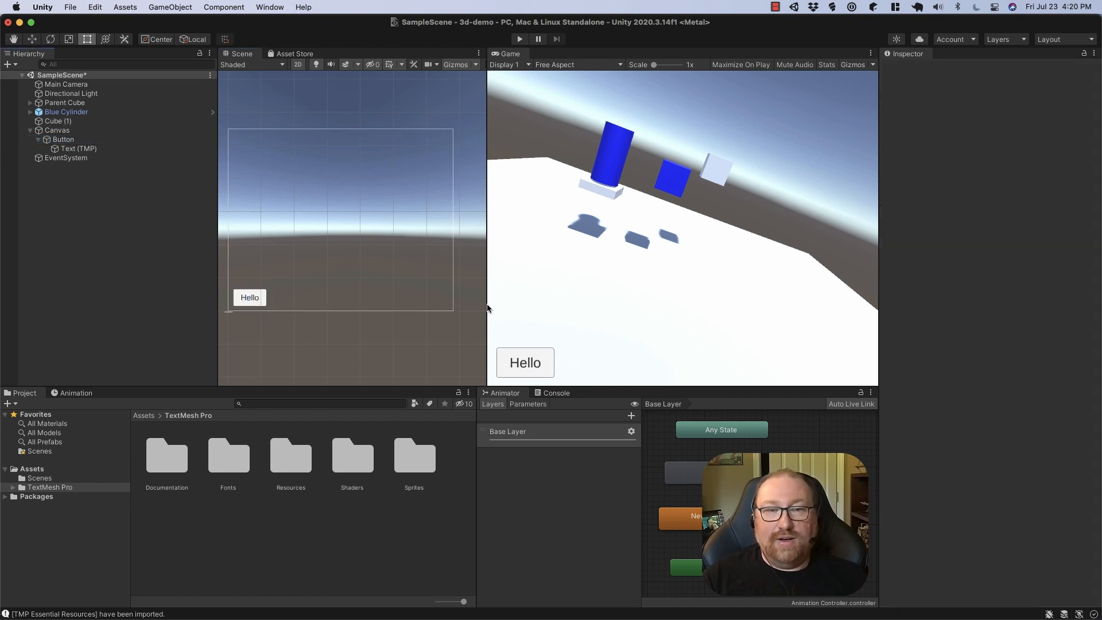
mouse_move(486, 308)
left_mouse_down()
mouse_move(707, 309)
mouse_move(450, 311)
mouse_move(488, 312)
left_mouse_up()
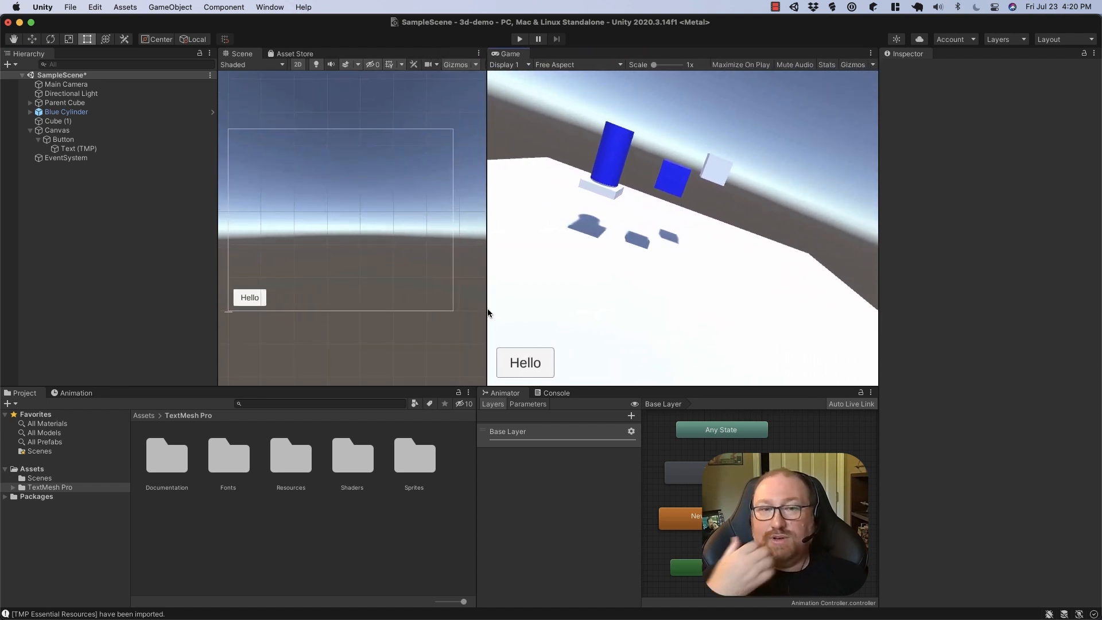
Return the Scene view to 3D and rename the large flat Cube (1) under the scene root to "Ground".
left_click(77, 113)
key("Up")
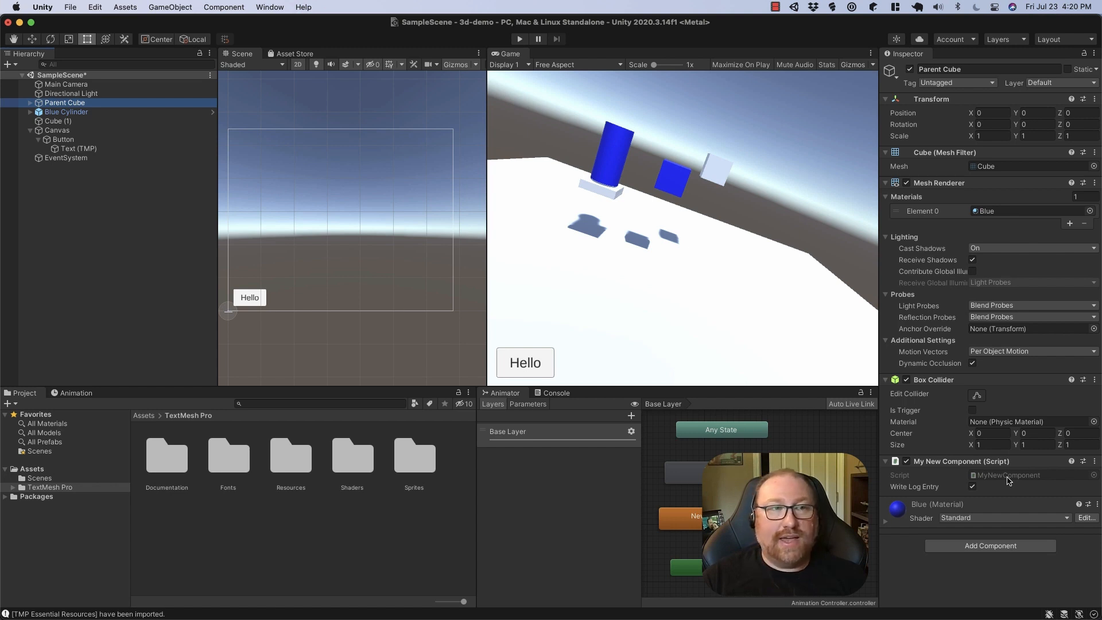
left_click(71, 121)
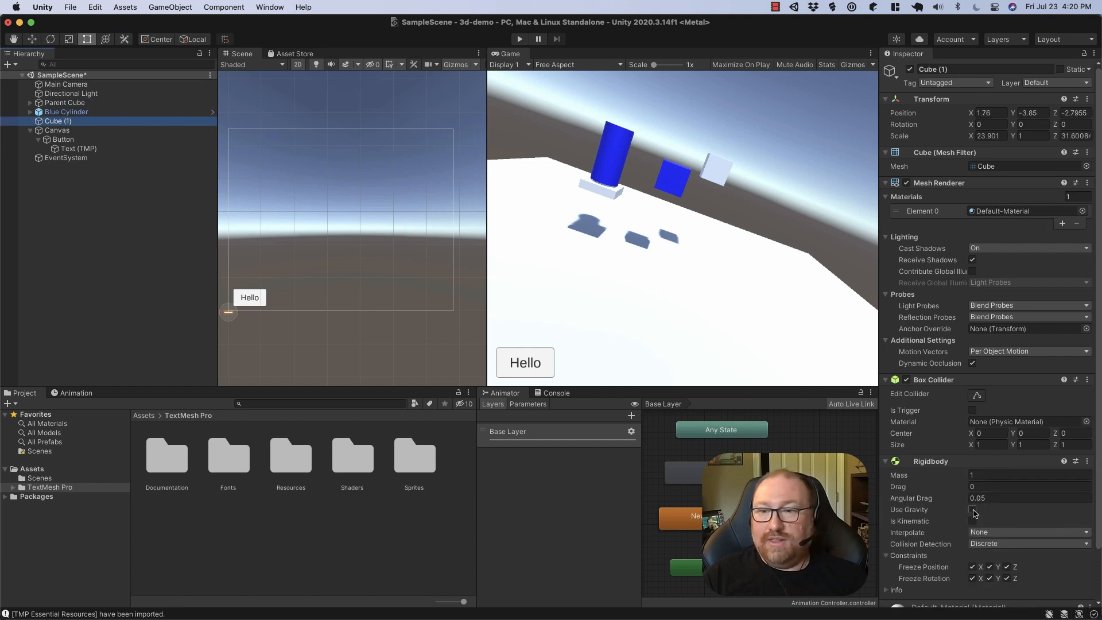
scroll(975, 512, "down", 3)
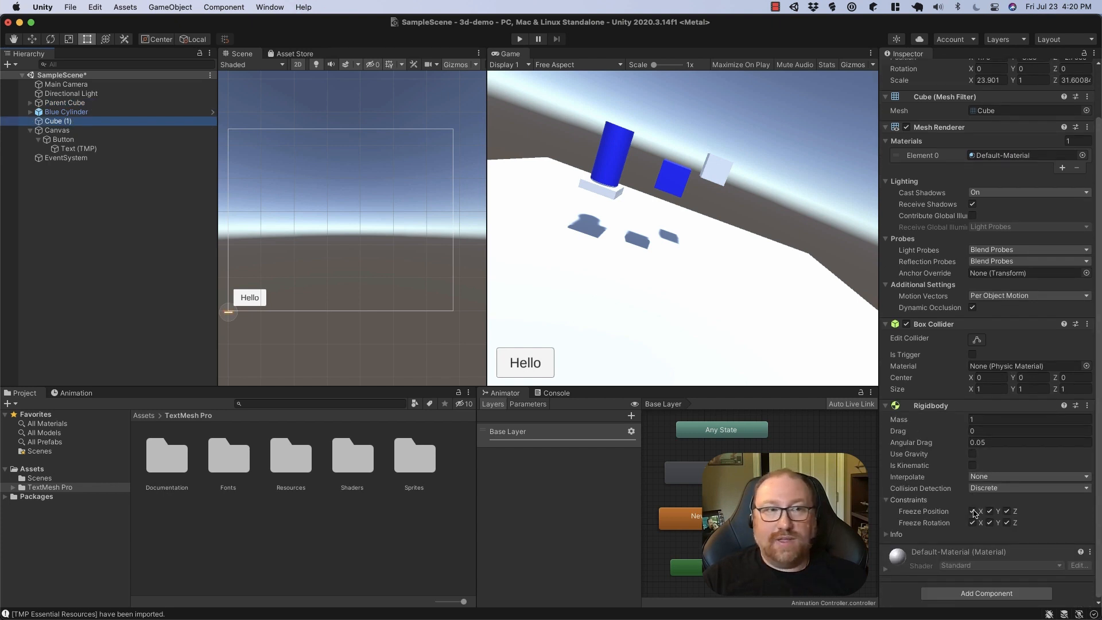
scroll(984, 100, "up", 3)
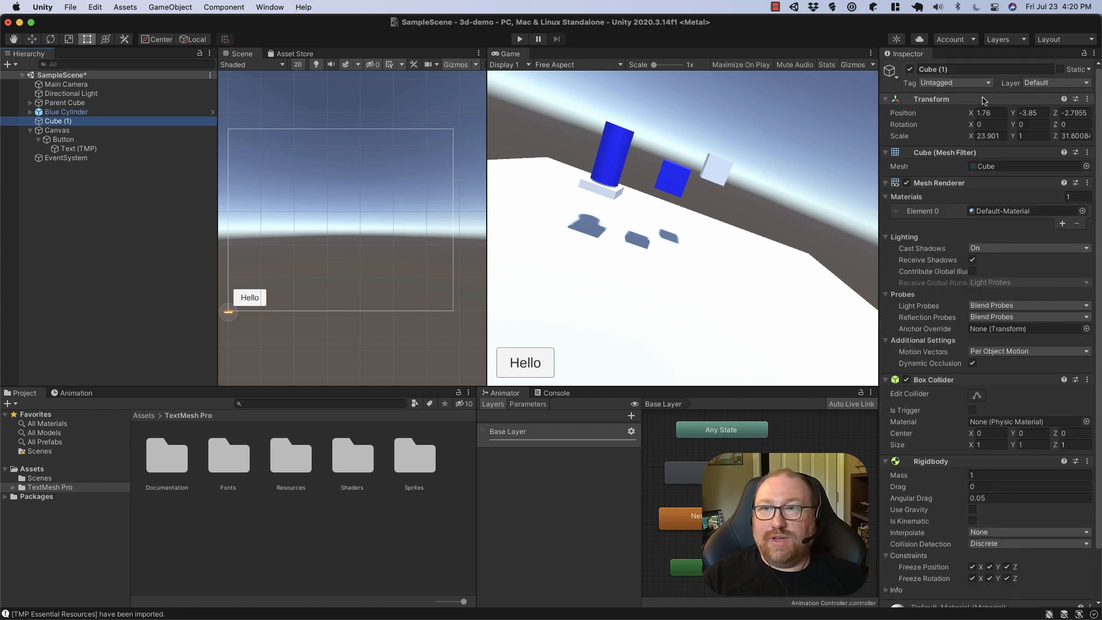
left_click(298, 64)
left_click(106, 122)
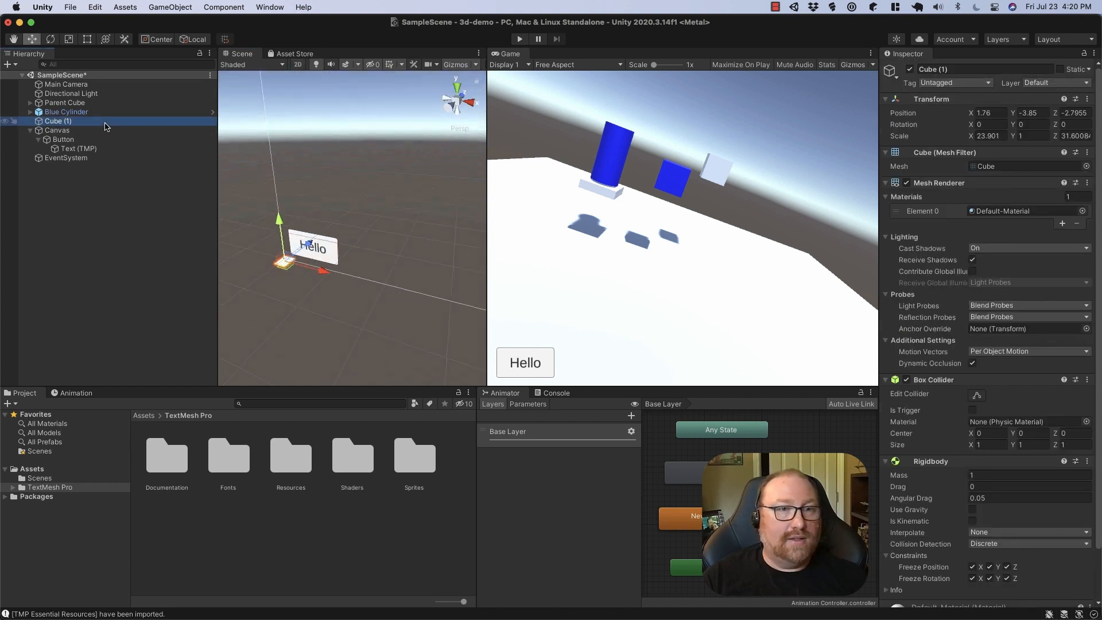
double_click(105, 122)
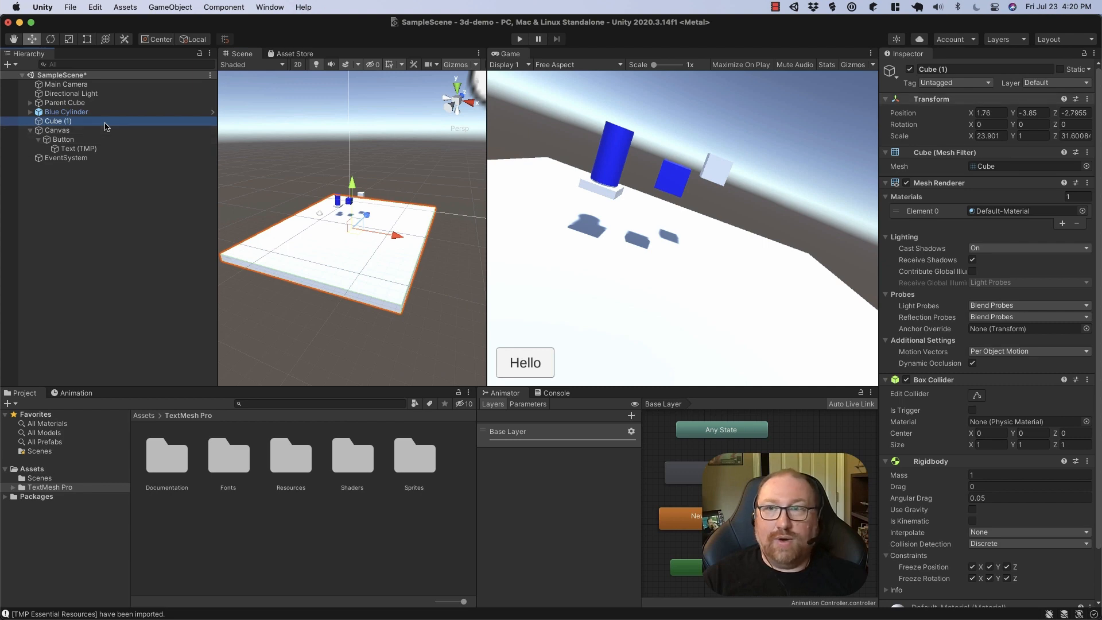
left_click(960, 68)
type("Ground")
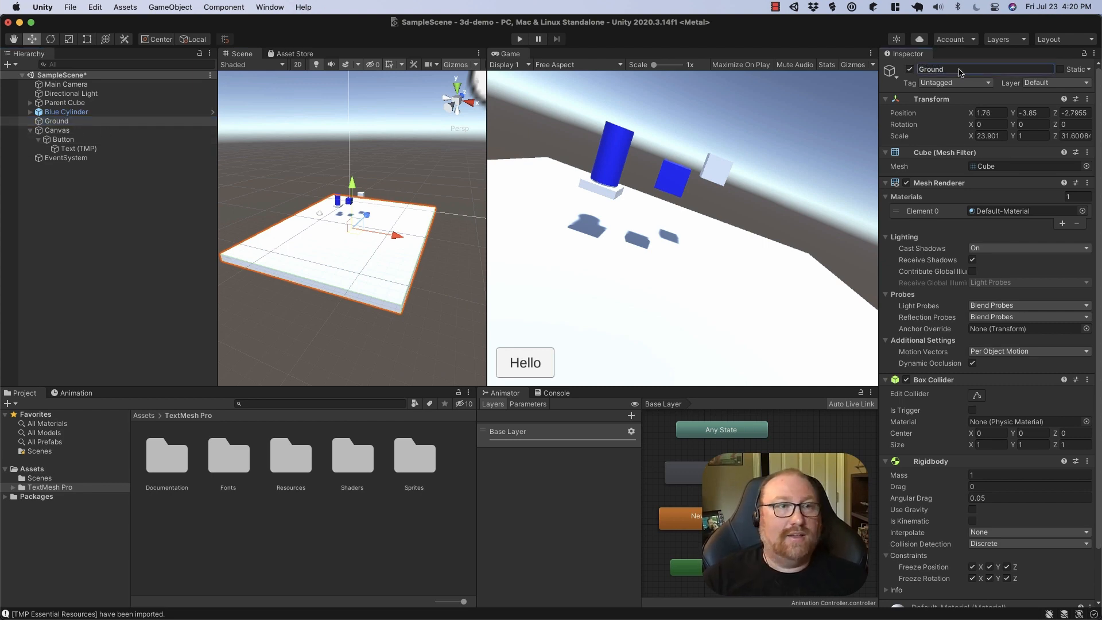
Examine the components of Parent Cube and its child Cube (1), especially the child's Rigidbody gravity and constraint settings.
left_click(64, 102)
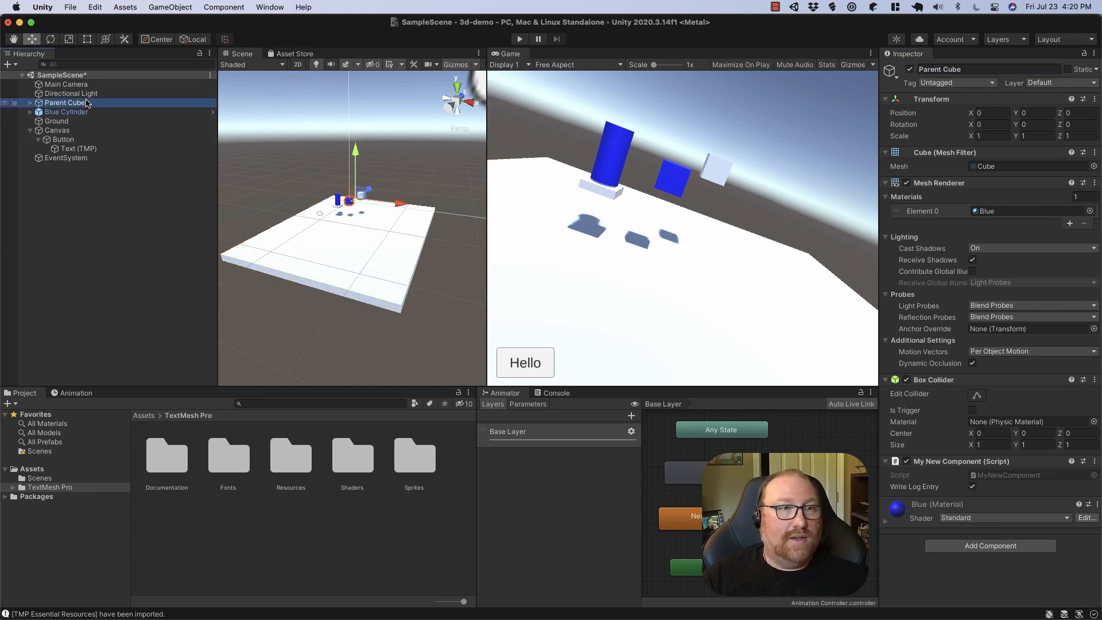
left_click(29, 102)
left_click(63, 112)
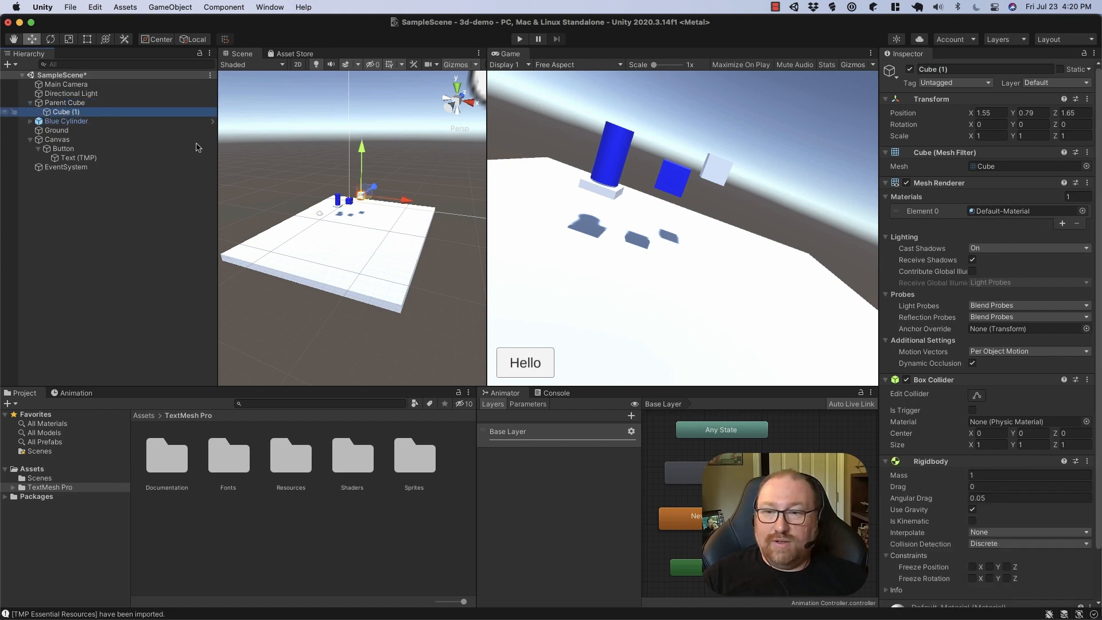
scroll(964, 337, "down", 2)
scroll(964, 337, "up", 2)
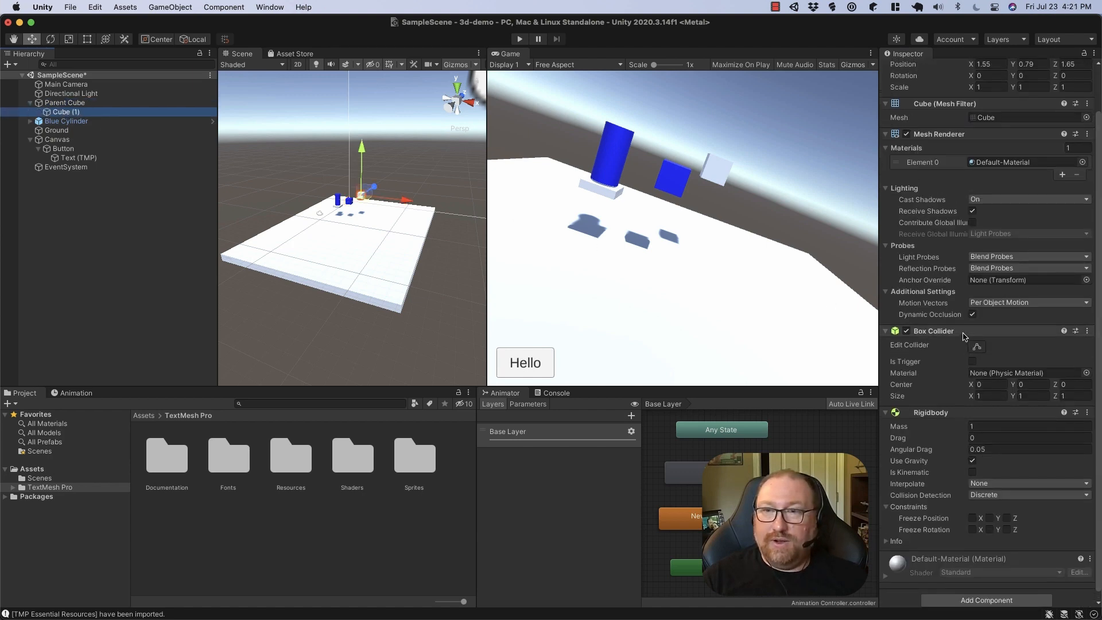
left_click(74, 103)
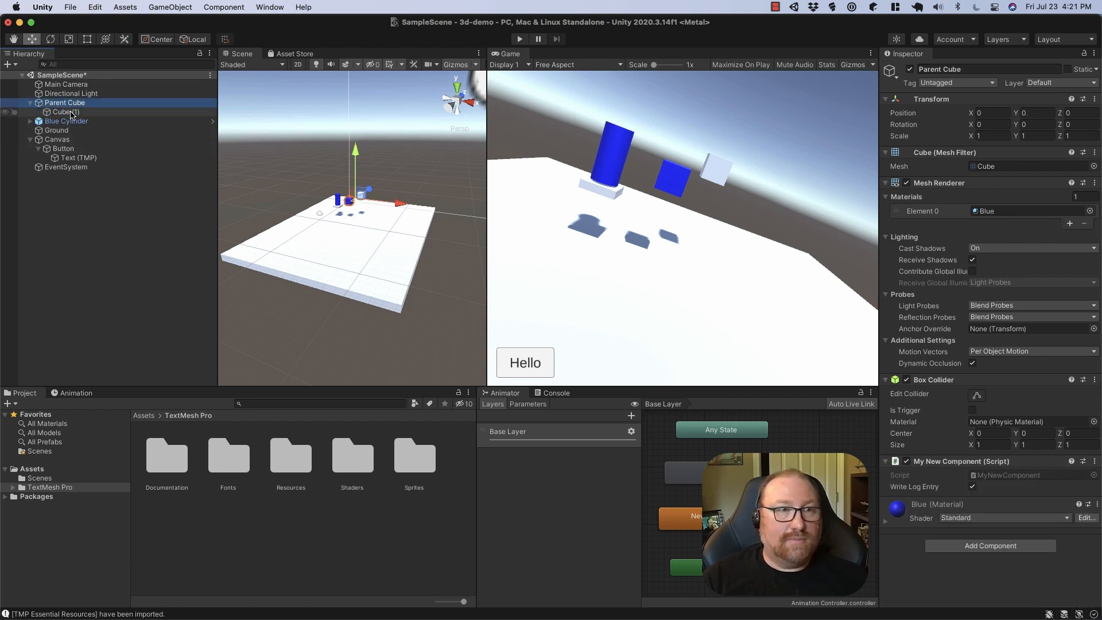
left_click(71, 112)
scroll(964, 431, "down", 1)
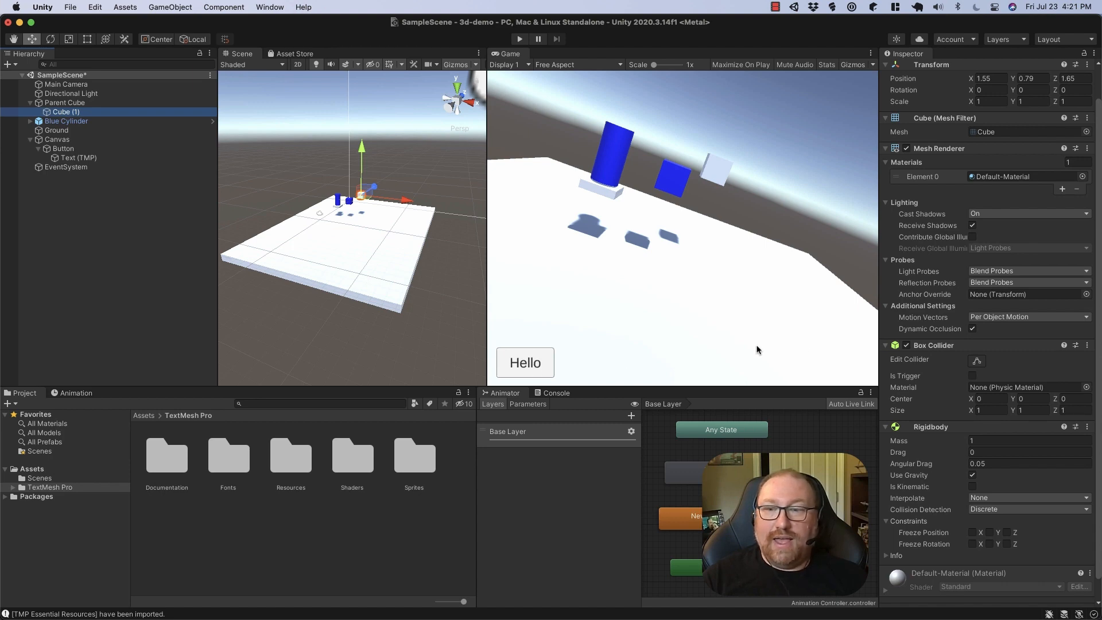
scroll(932, 336, "down", 1)
scroll(931, 336, "down", 1)
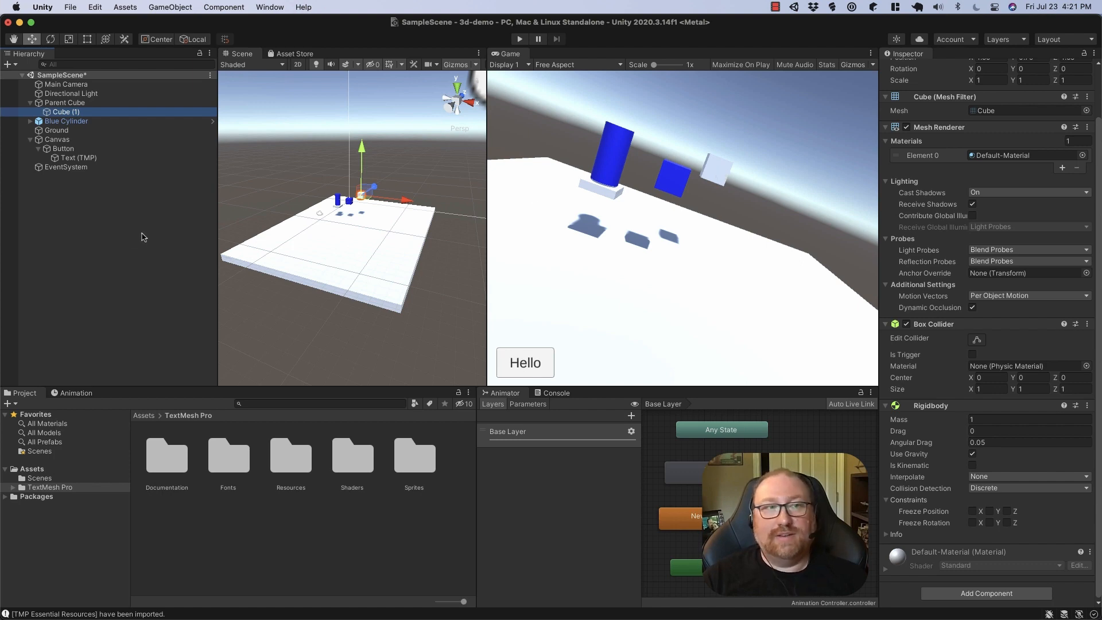
Create a new script component named TurnOnGravity and add it to the canvas's Button.
left_click(76, 149)
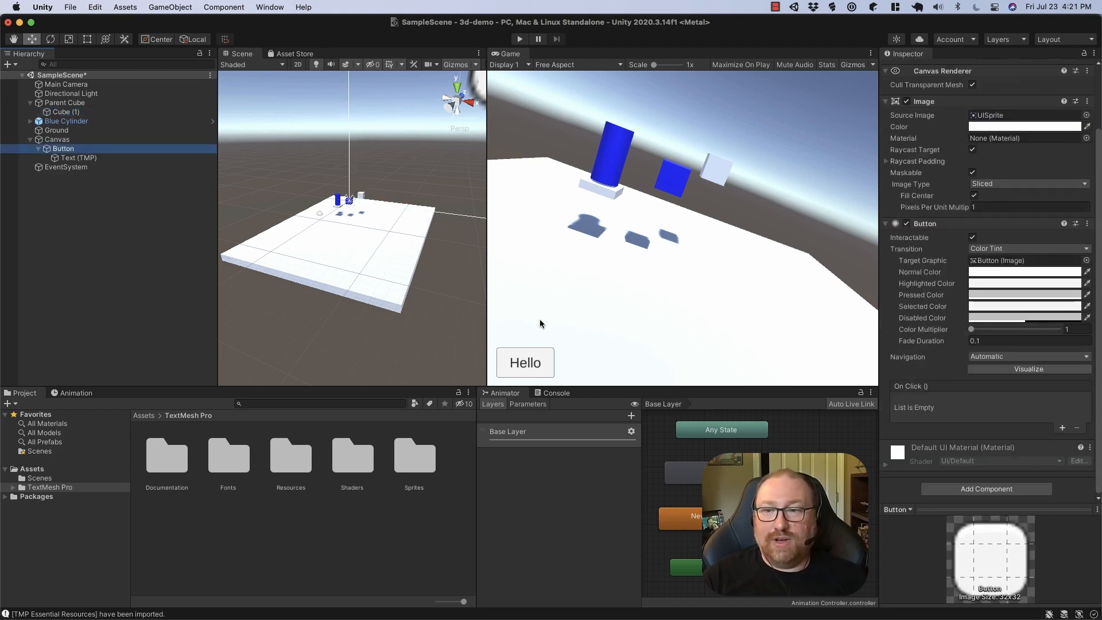
left_click(1005, 490)
type("Tu")
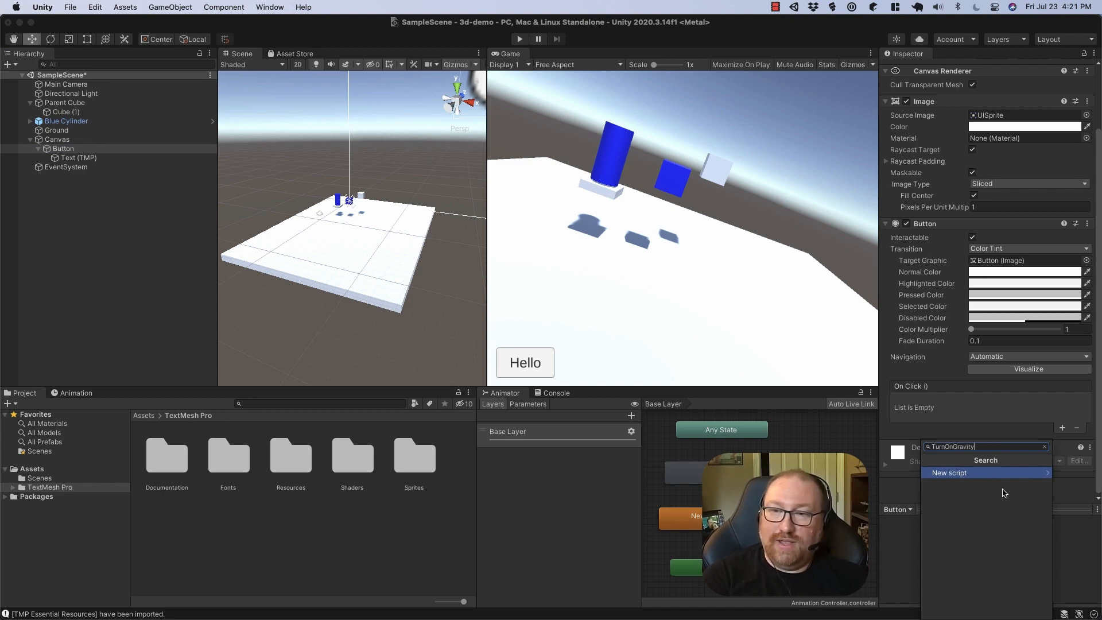
type("rnOnGravity")
left_click(1005, 474)
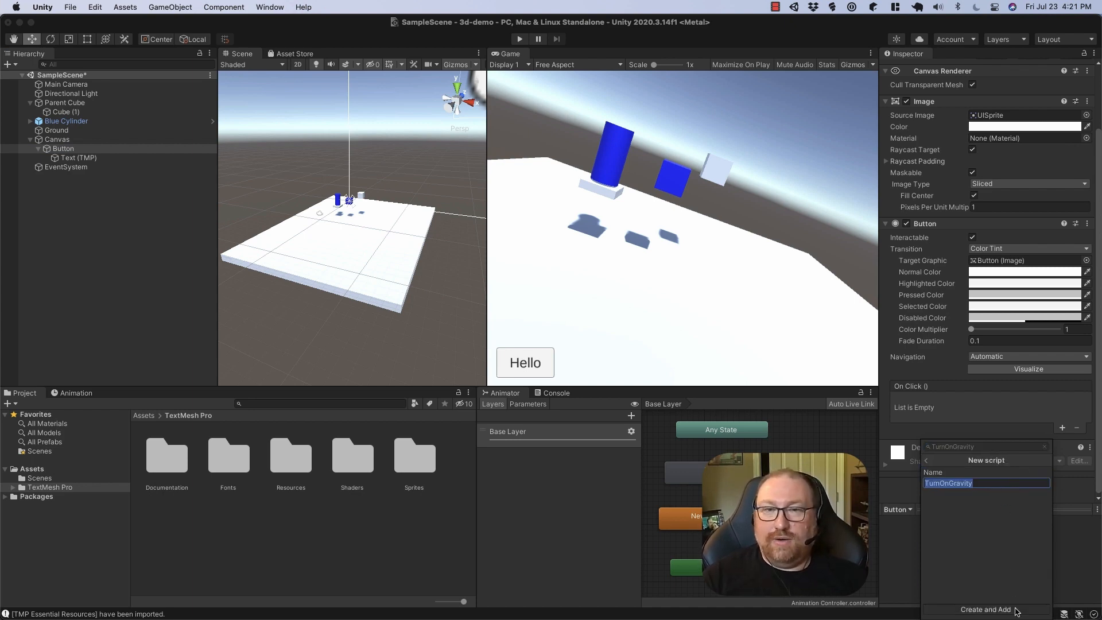
left_click(1014, 610)
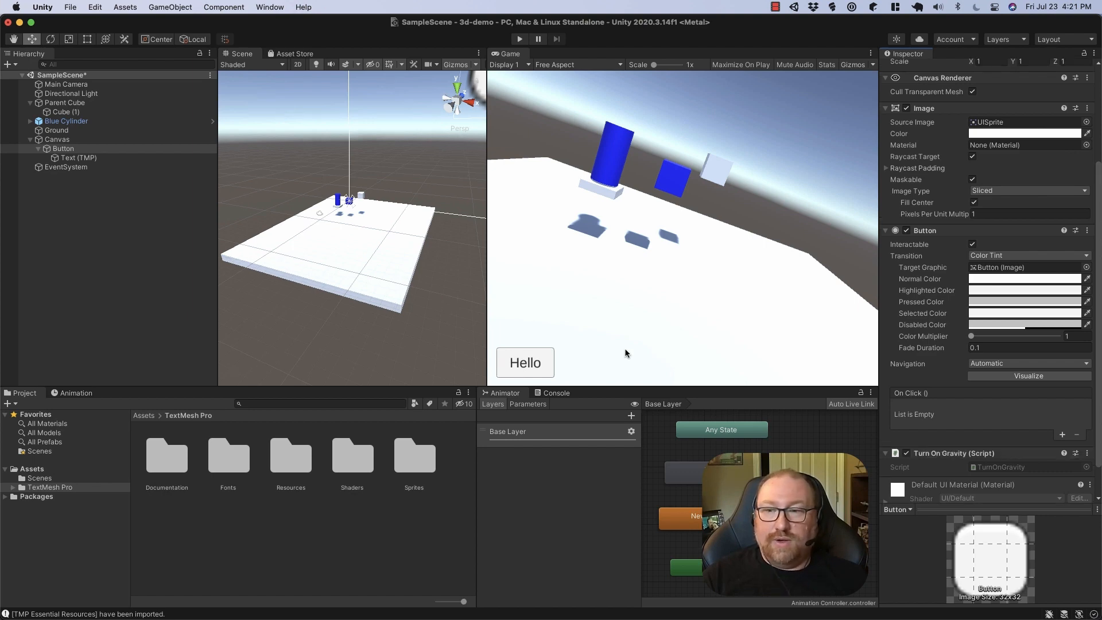
Open the TurnOnGravity script in JetBrains Rider and delete its Start and Update methods with their comments.
double_click(1011, 468)
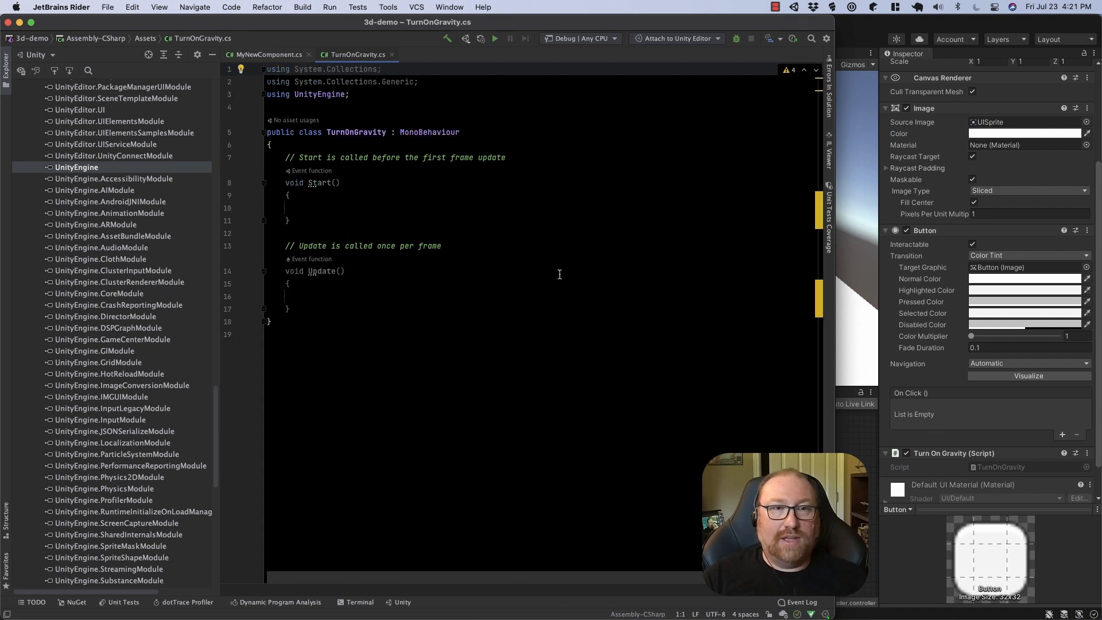
left_click_drag(285, 157, 365, 307)
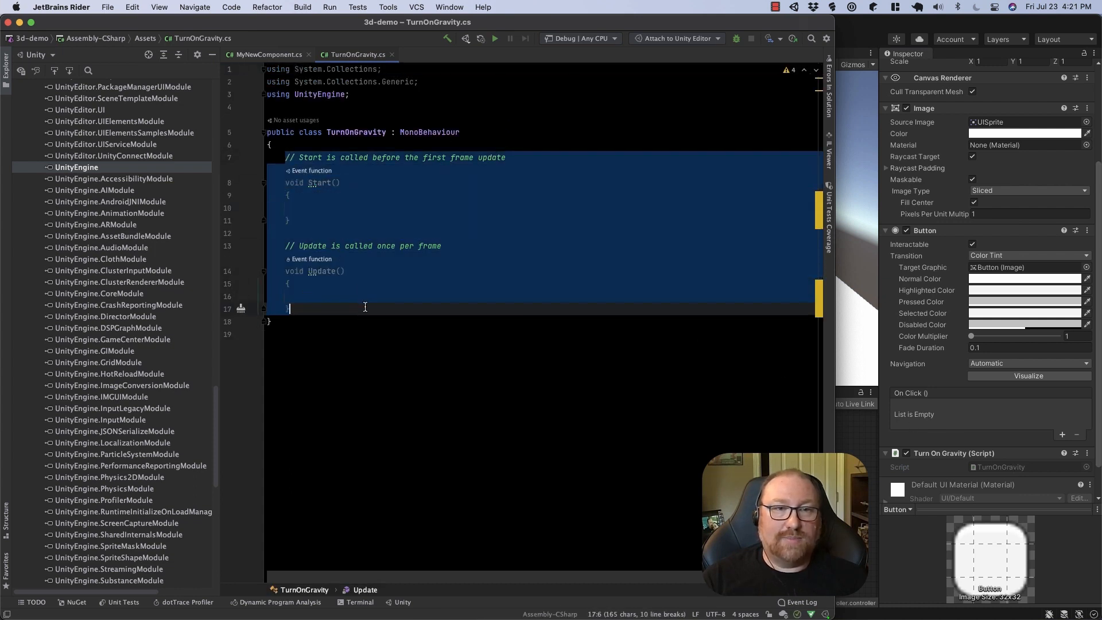
key("BackSpace")
Write a public TurnOnGravityFunction() declaration without parameters and with an empty body in the TurnOnGravity class.
type("public")
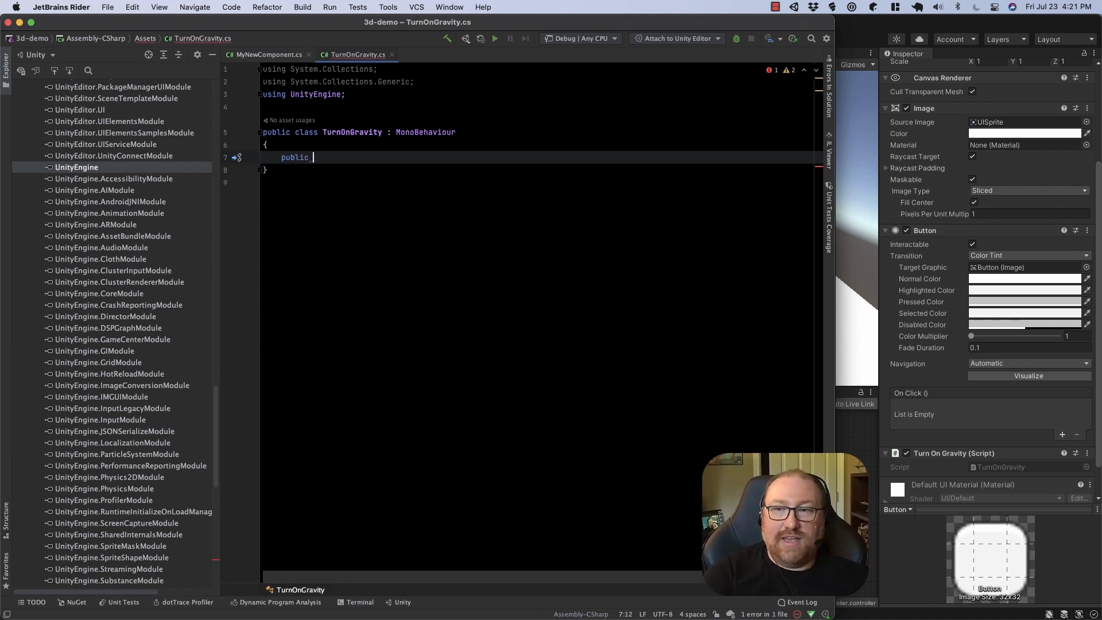
type(" TurnOn")
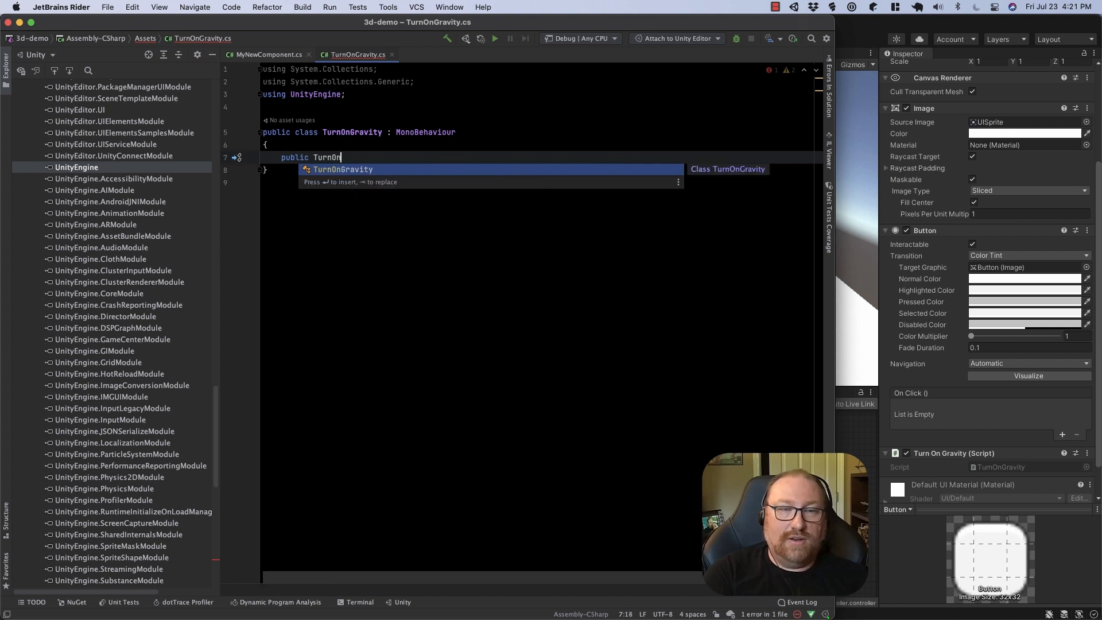
key("BackSpace")
key("BackSpace")
key("BackSpace")
key("BackSpace")
type("ru")
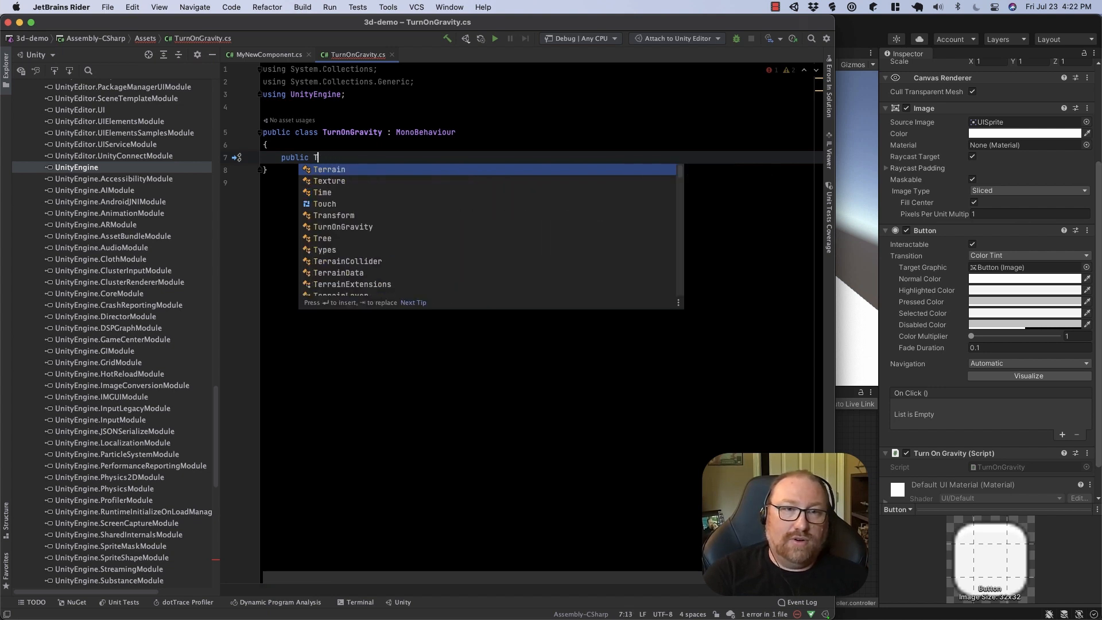
key("BackSpace")
key("BackSpace")
type("urnOn")
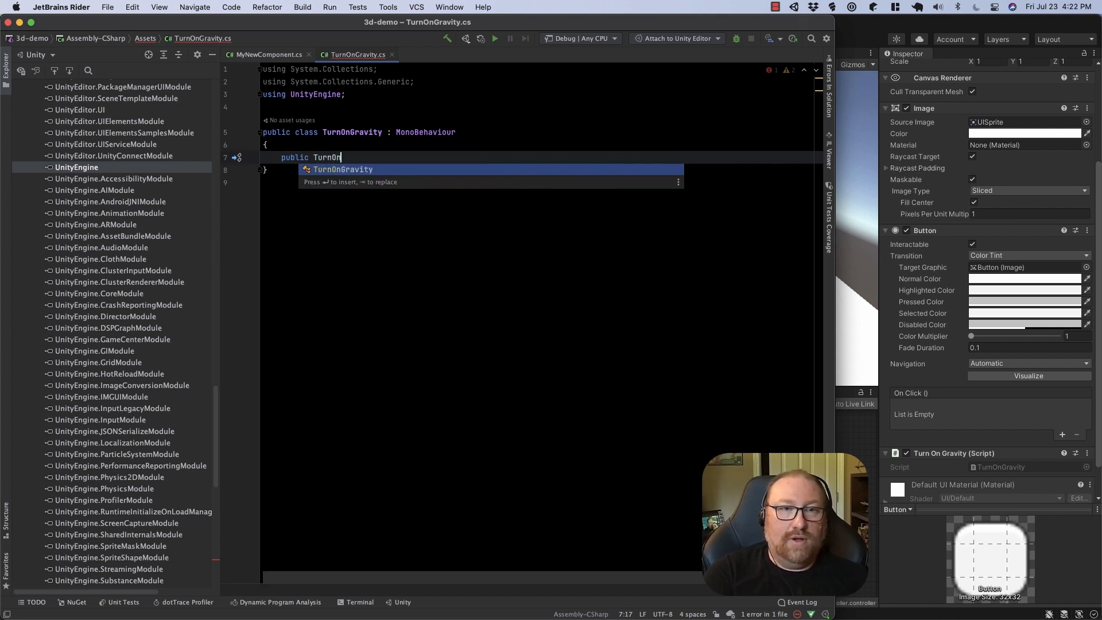
type("Grvi")
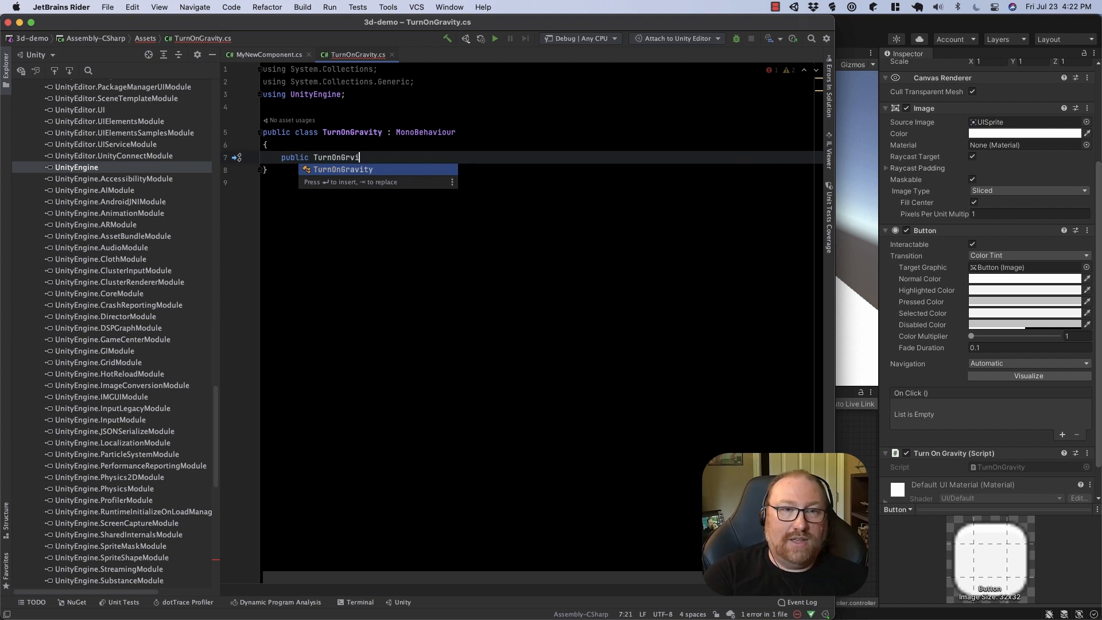
key("BackSpace")
key("BackSpace")
type("avity")
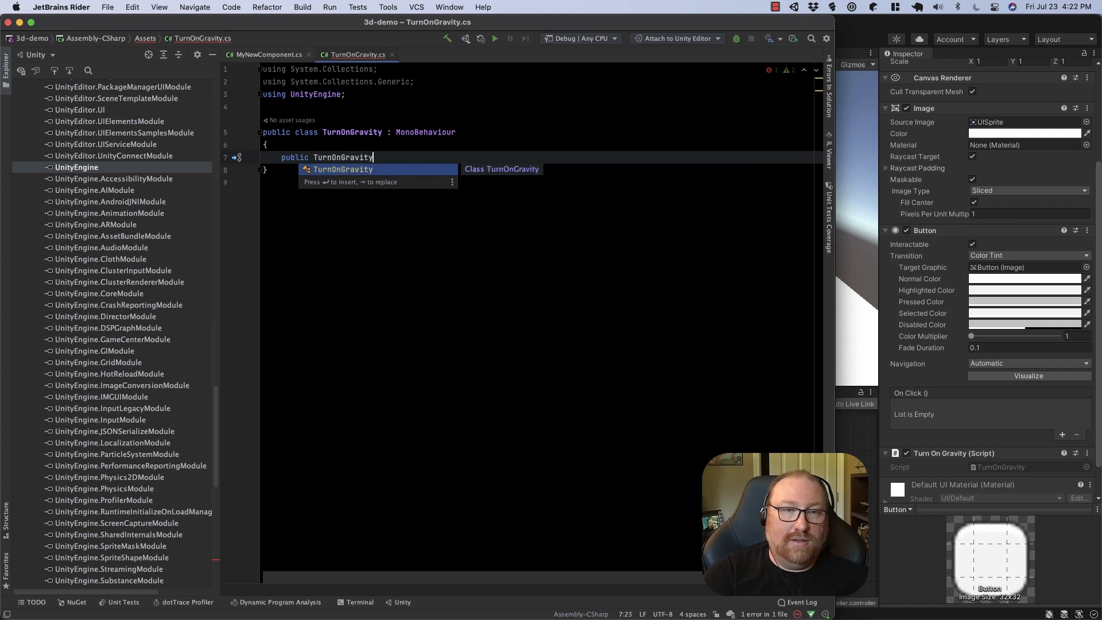
type("Function()")
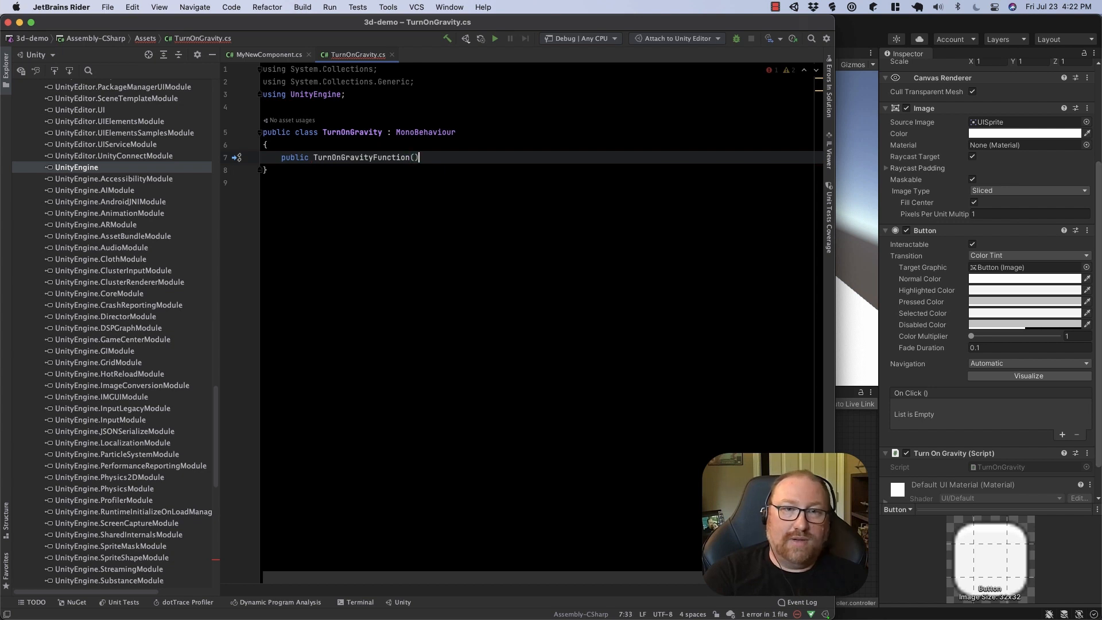
key("Return")
type("{")
key("Return")
Declare a public Rigidbody field named target above TurnOnGravityFunction.
key("Up")
key("Up")
key("Return")
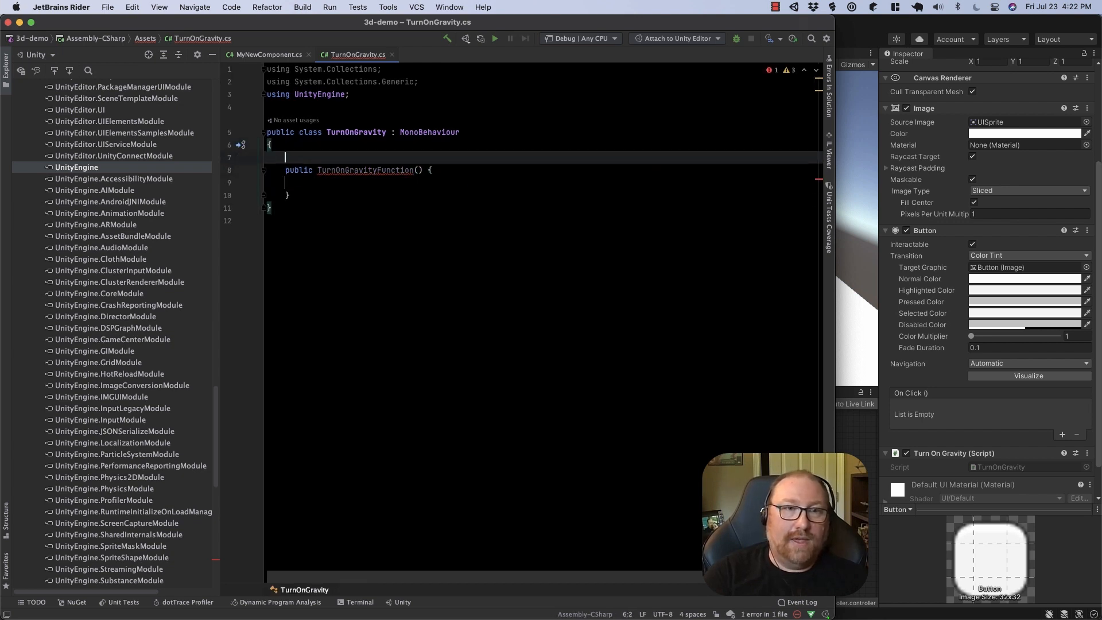
key("Return")
key("Up")
type("public ")
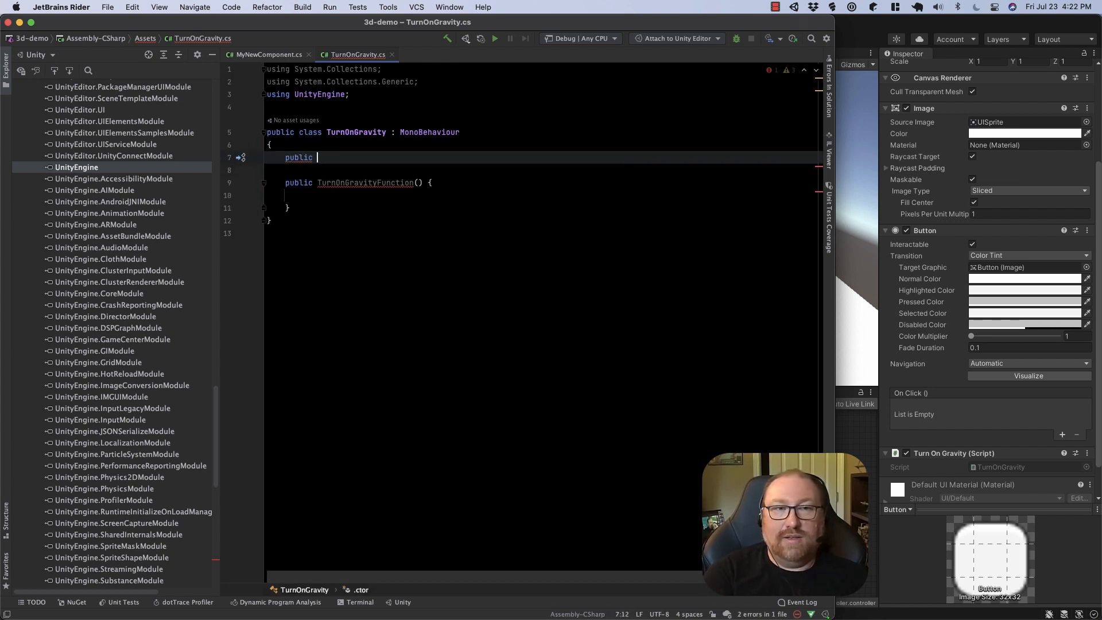
type("Rigi")
key("Return")
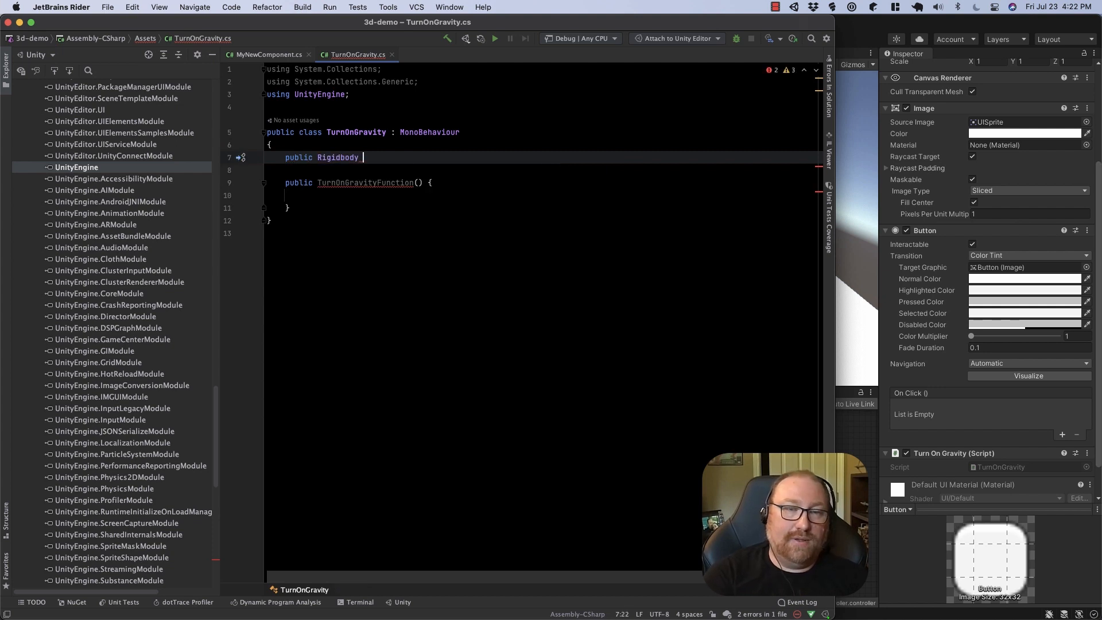
type("target")
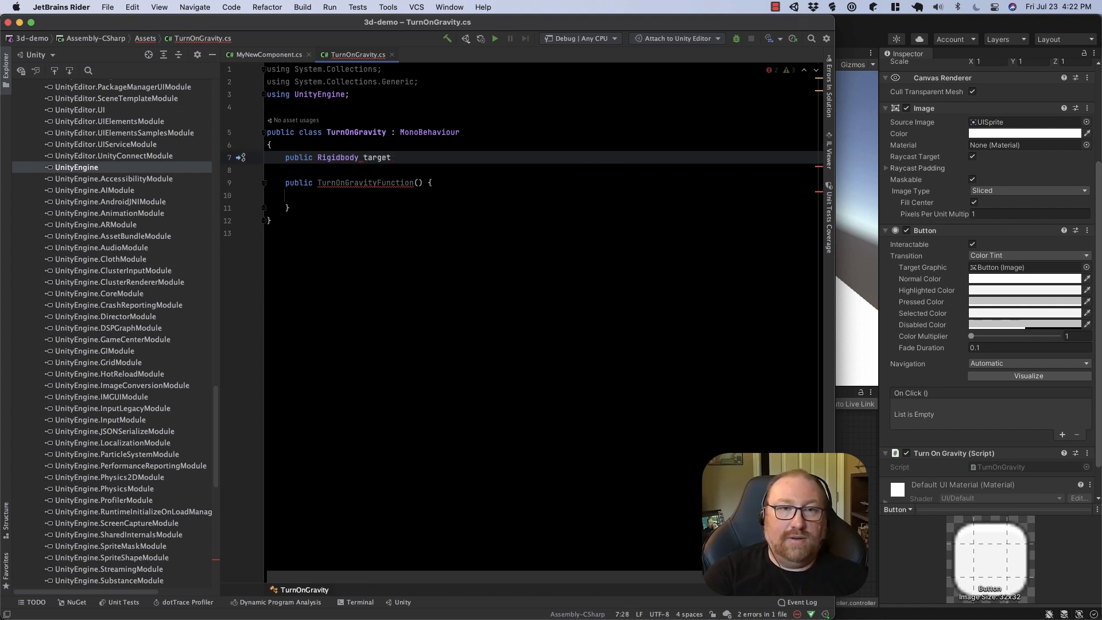
type(";")
Give TurnOnGravityFunction the return type void.
key("Down")
key("Down")
key("Down")
key("Return")
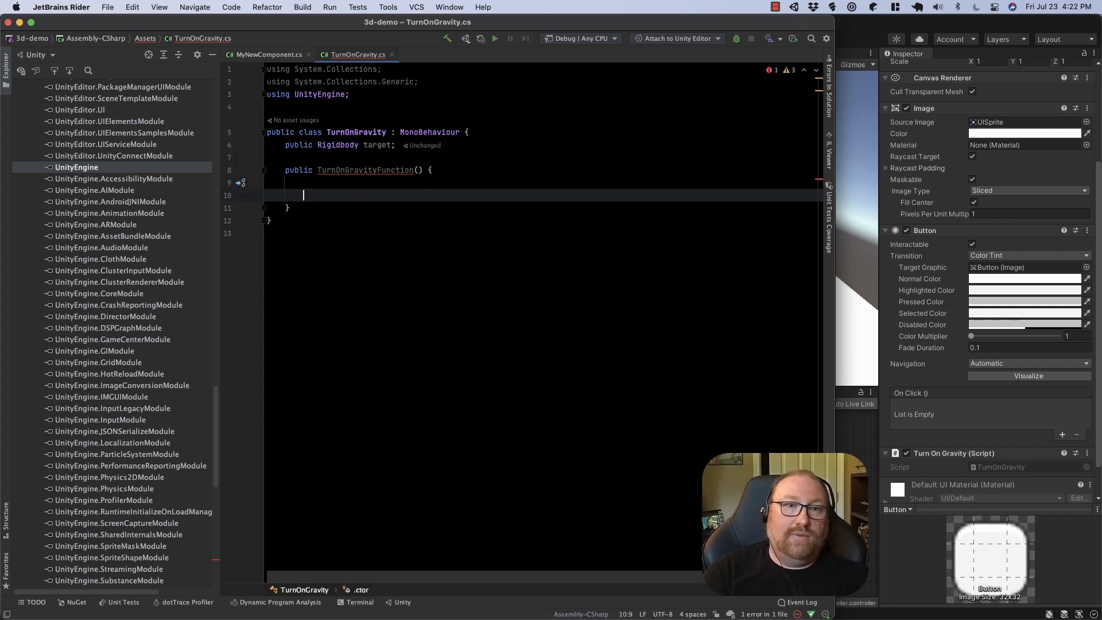
key("Up")
key("Up")
key("Right")
key("Right")
type("void")
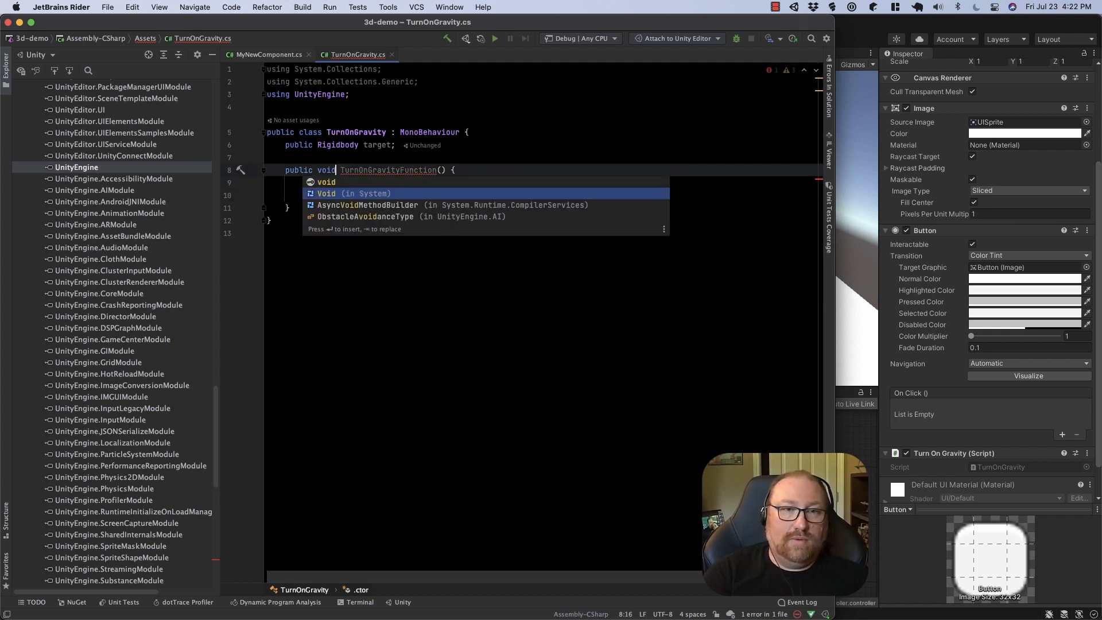
key("Escape")
key("Down")
Add the statement target.useGravity = true; to the body of TurnOnGravityFunction.
type("t")
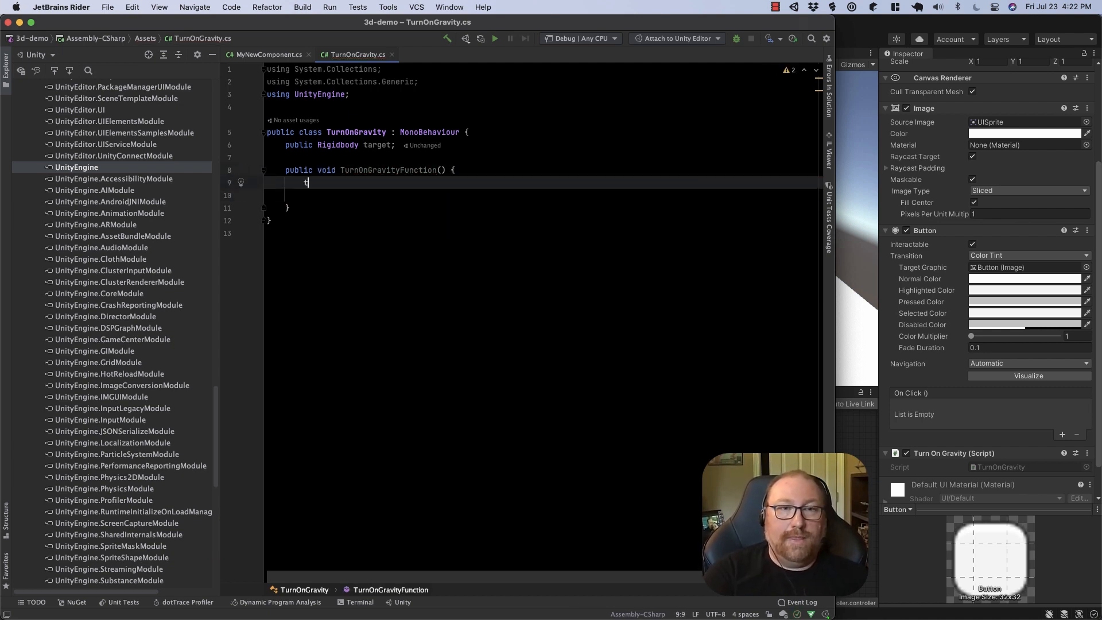
type("arget.g")
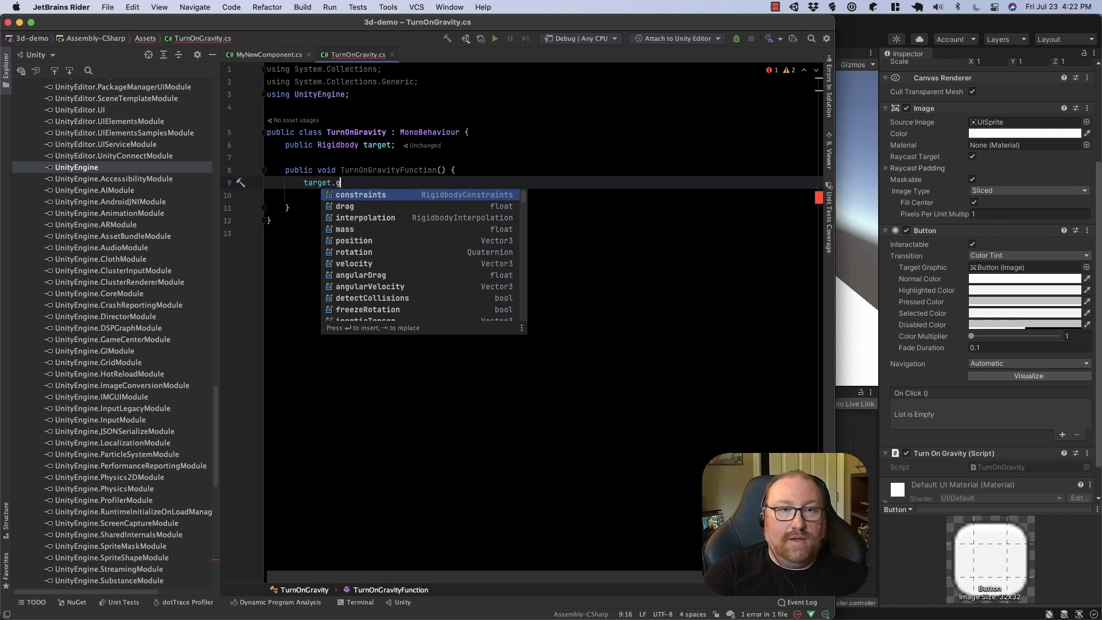
type("r")
key("Return")
type("= true;")
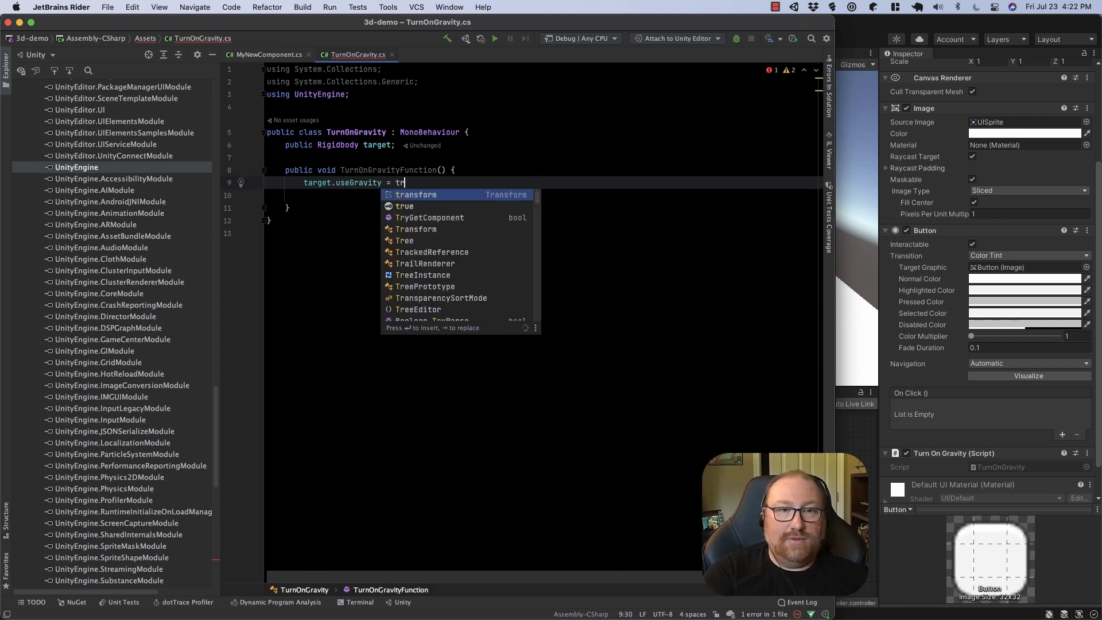
key("Up")
key("Up")
key("Up")
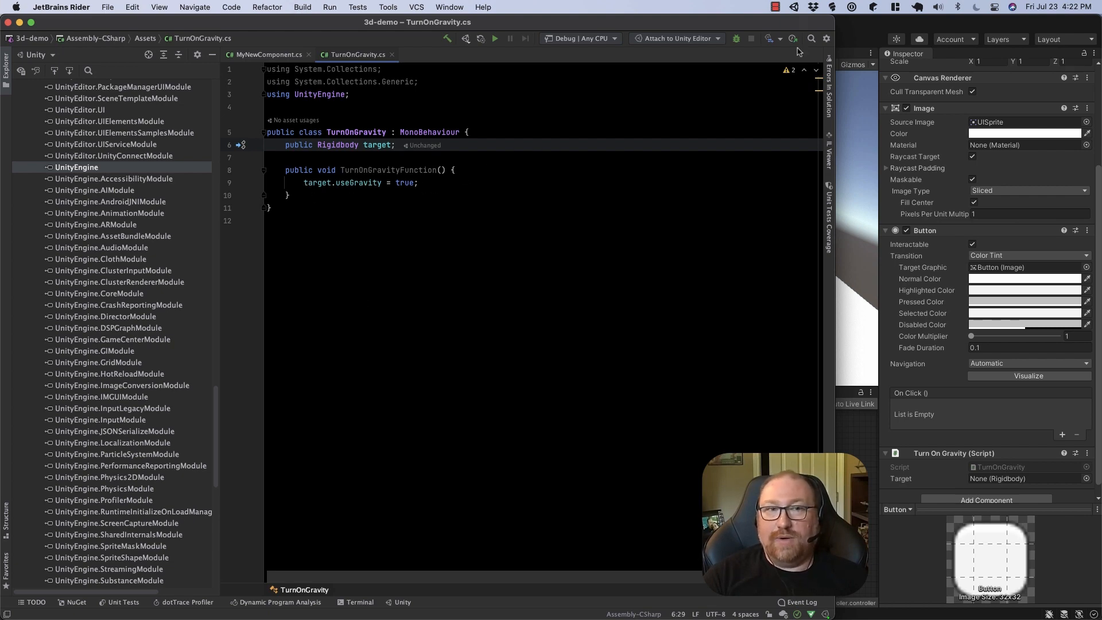
Switch to Unity and assign the Rigidbody of Cube (1) as the Target of the Button's Turn On Gravity script.
left_click(869, 24)
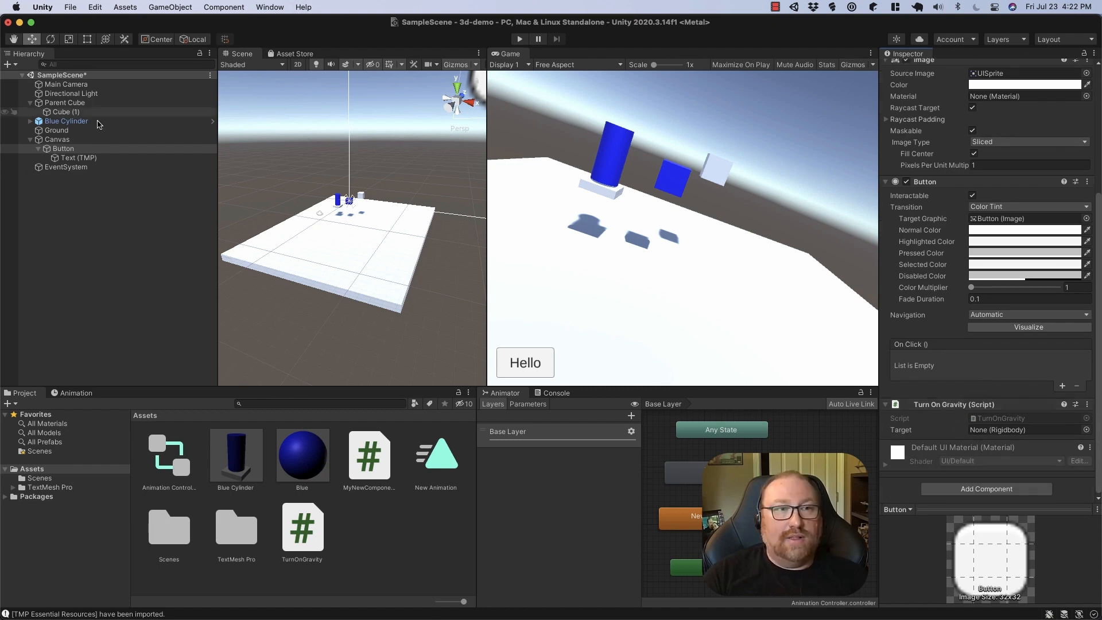
left_click_drag(76, 104, 833, 362)
mouse_move(998, 445)
left_mouse_down()
mouse_move(1002, 432)
mouse_move(993, 435)
left_mouse_up()
left_click(74, 112)
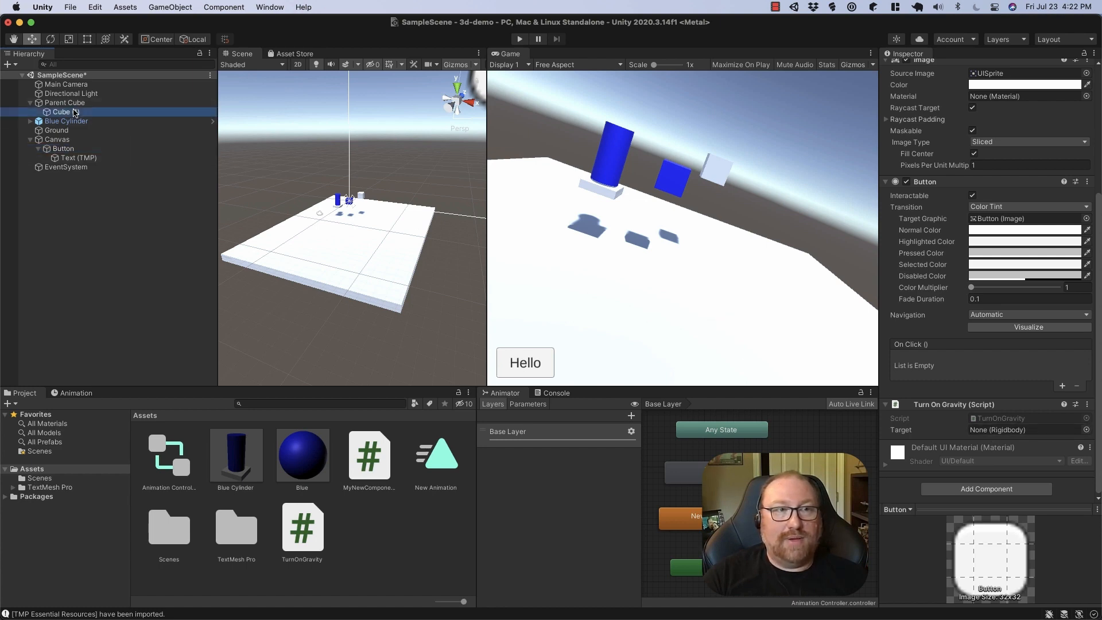
left_click_drag(75, 113, 985, 435)
left_click(994, 436)
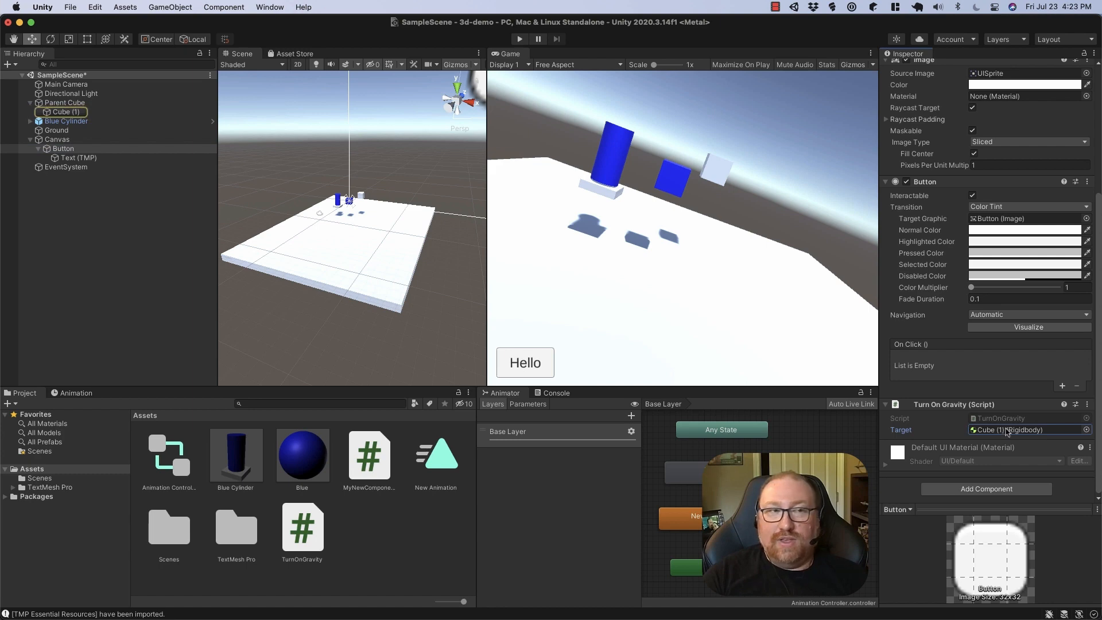
Rename Cube (1) under Parent Cube as "Physics Cube" and turn off Use Gravity on its Rigidbody.
left_click(115, 112)
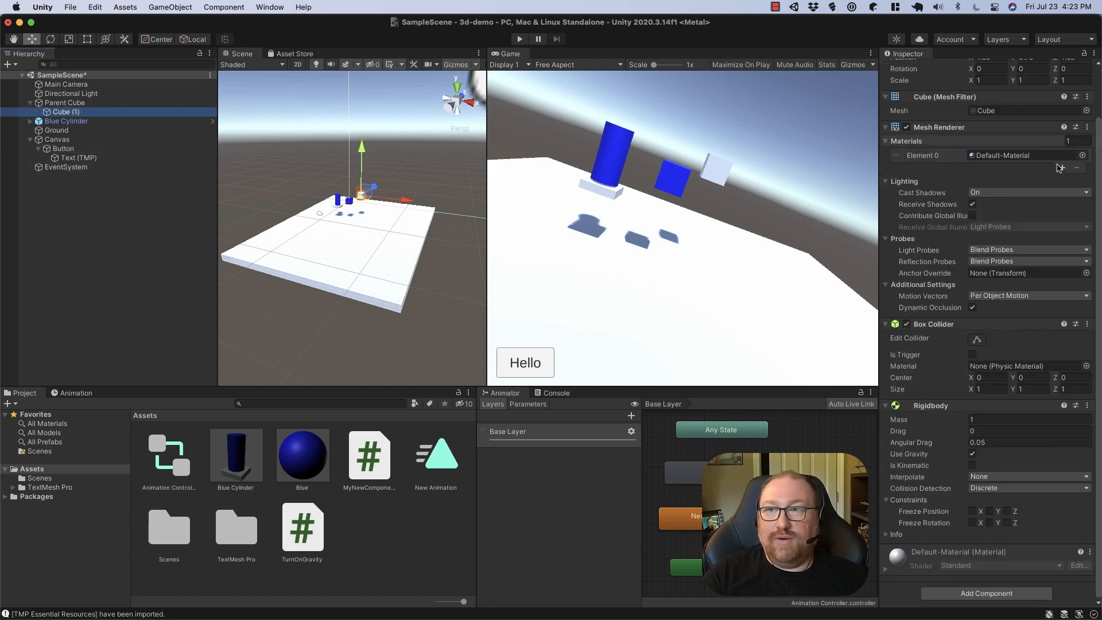
scroll(1060, 167, "up", 5)
left_click(968, 69)
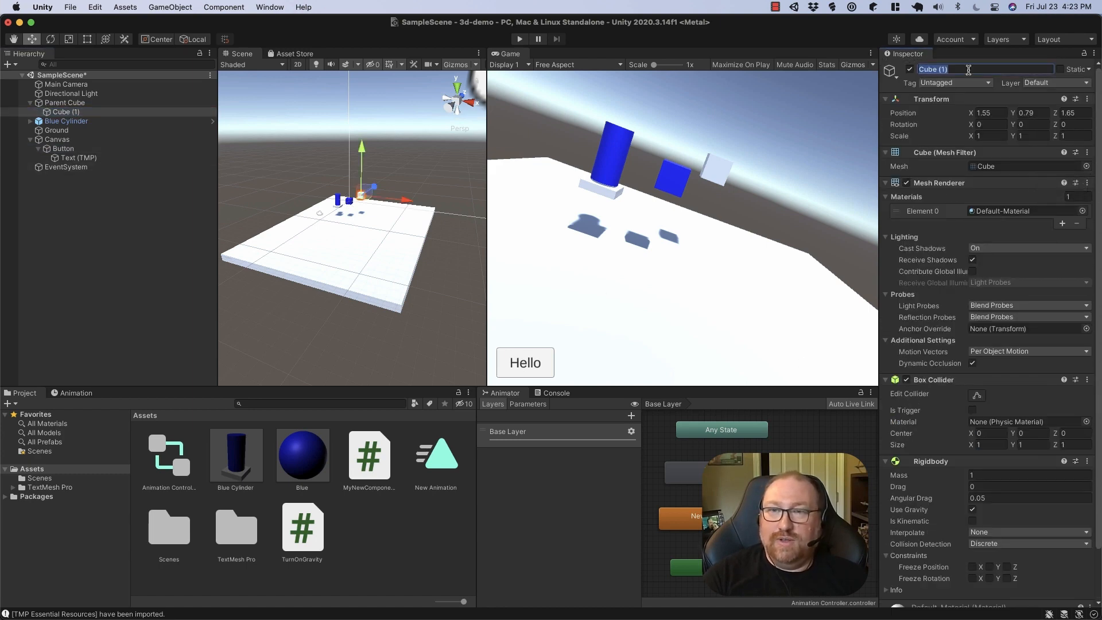
type("Physics Cube")
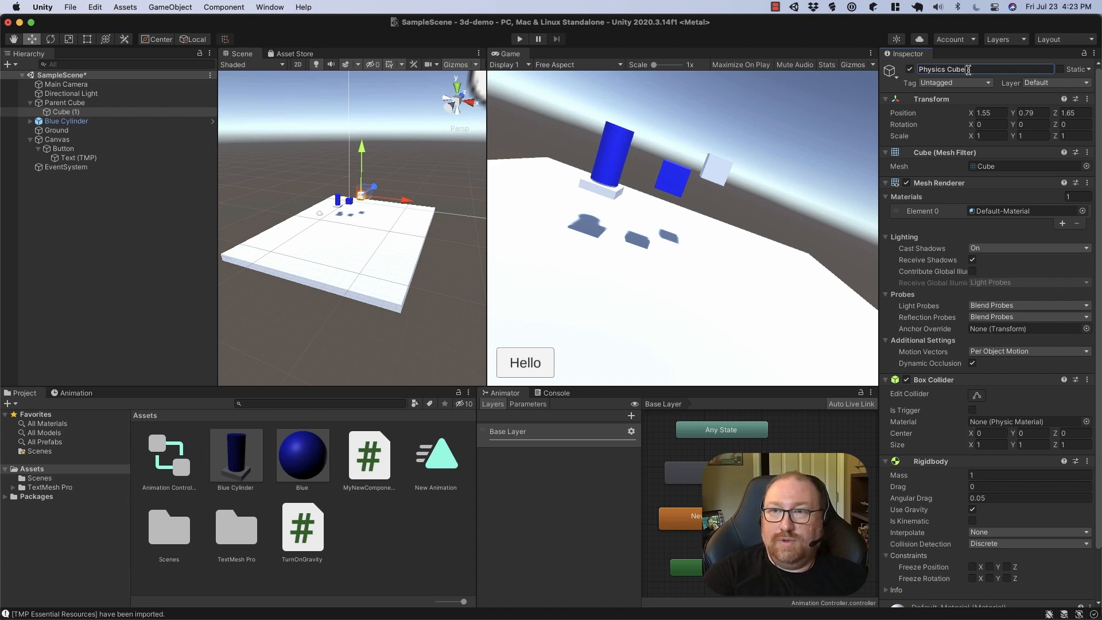
key("Return")
scroll(1014, 445, "down", 3)
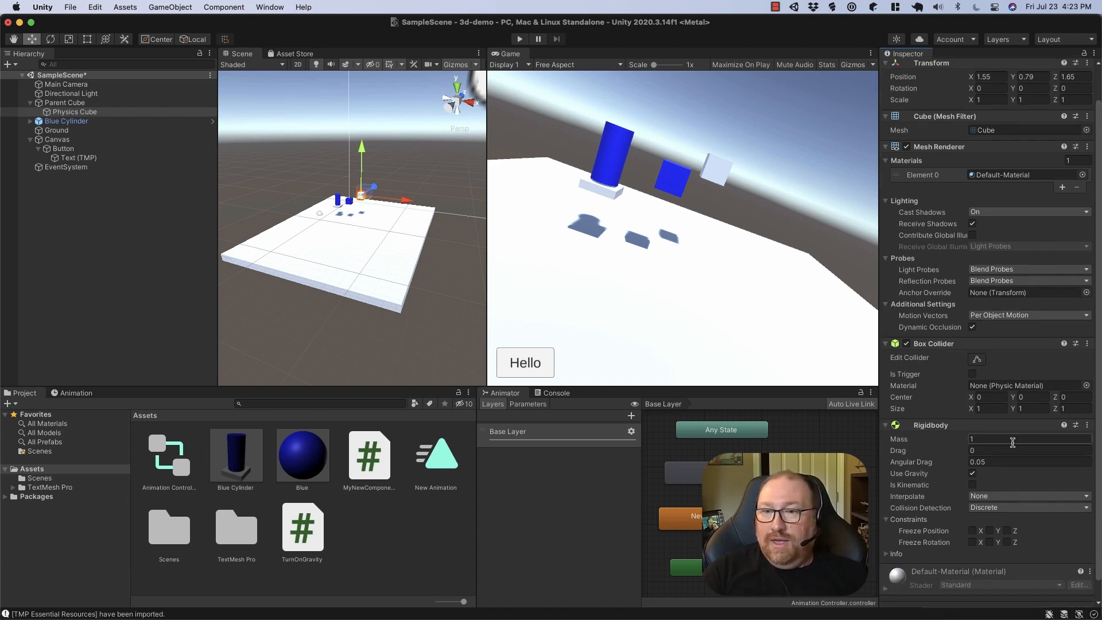
left_click(973, 454)
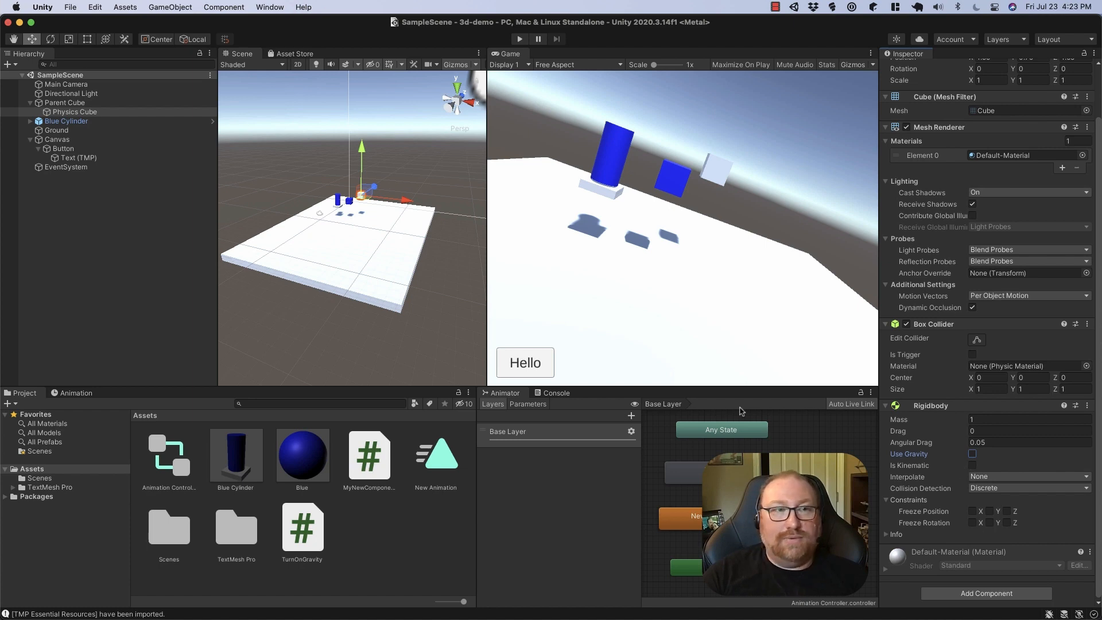
Run the scene to check how Physics Cube behaves without gravity, and stop play mode.
left_click(139, 245)
left_click(520, 40)
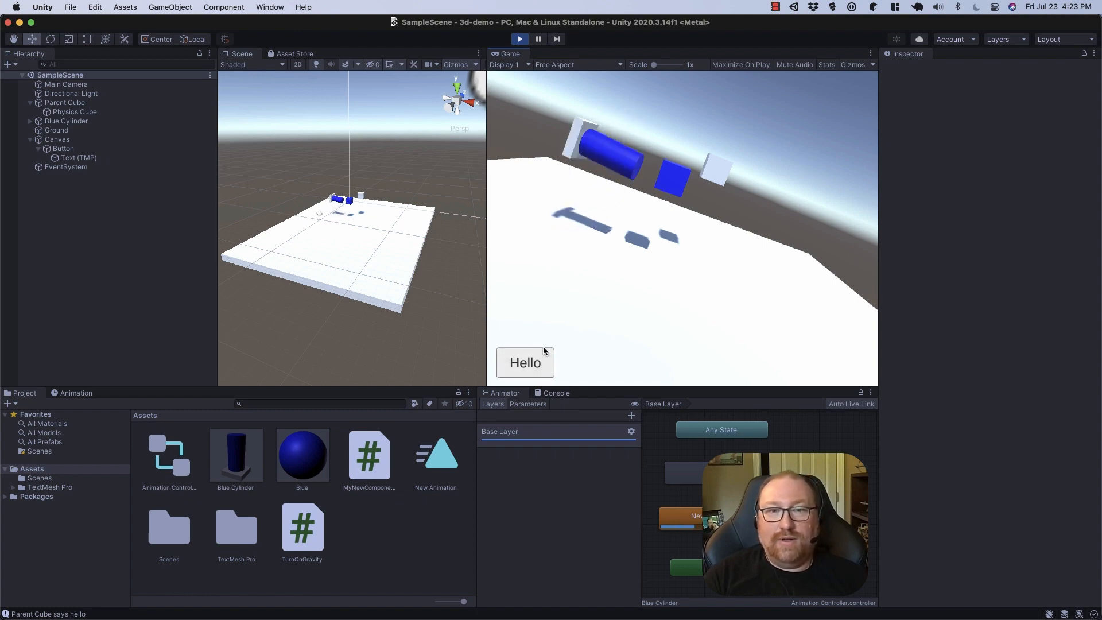
left_click(521, 40)
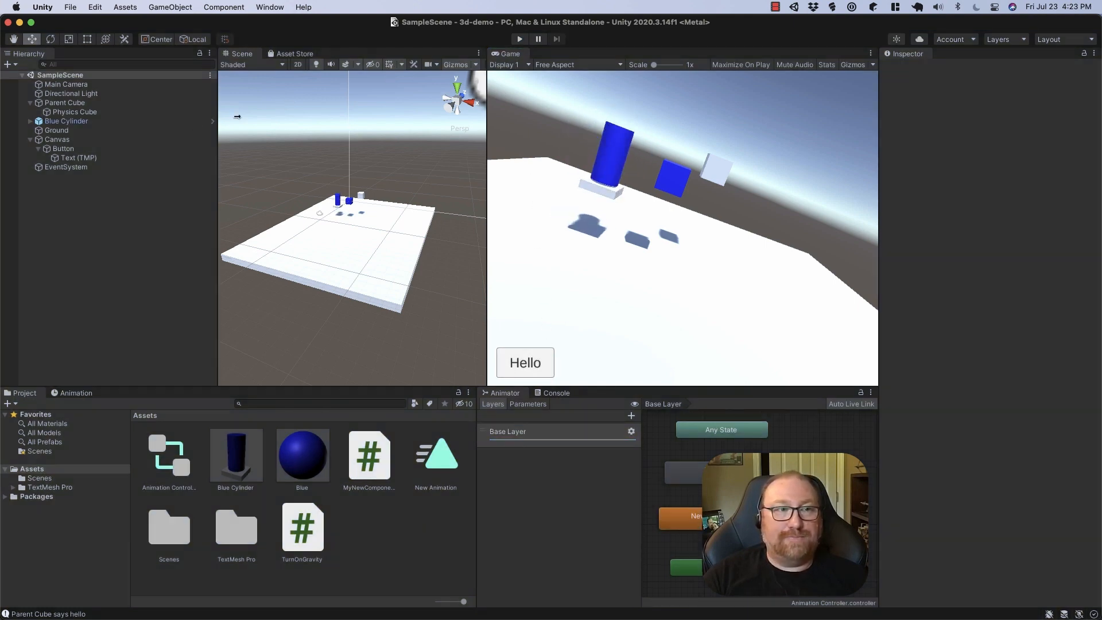
Add an On Click entry to the canvas's Button and assign its Turn On Gravity component as the entry's object.
left_click(102, 150)
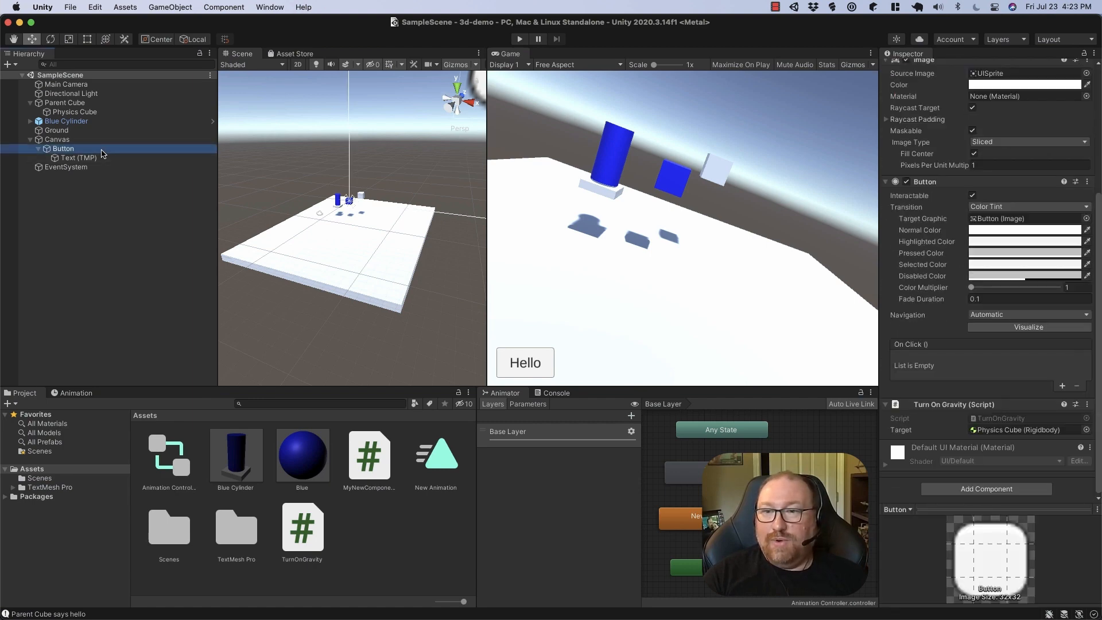
left_click(1063, 386)
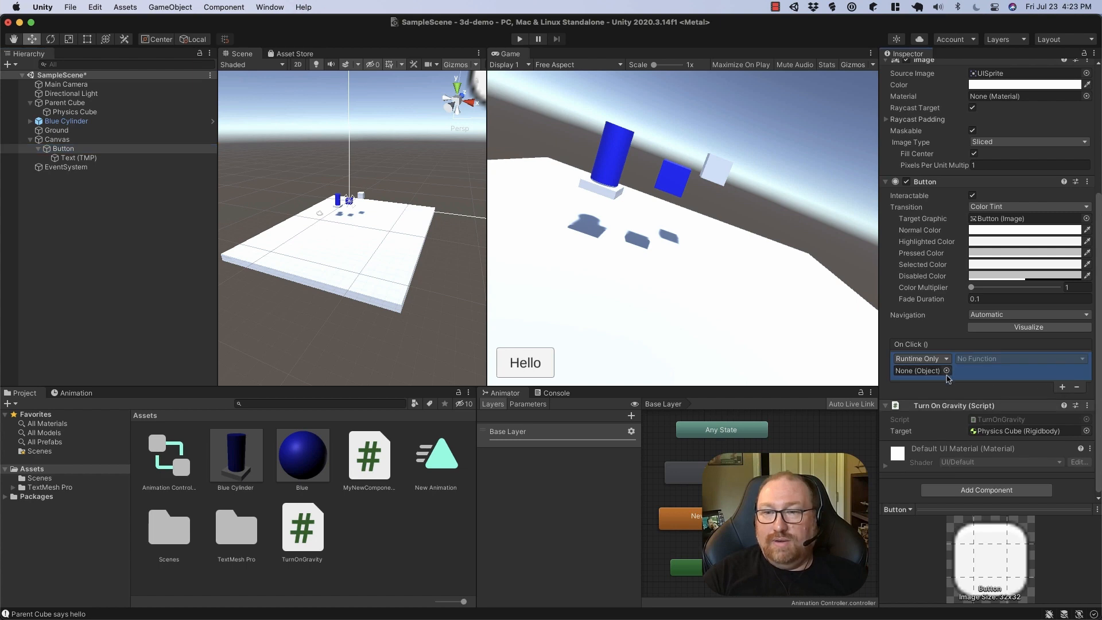
left_click_drag(953, 406, 924, 372)
Set the On Click entry's function to TurnOnGravity's TurnOnGravityFunction().
left_click(992, 360)
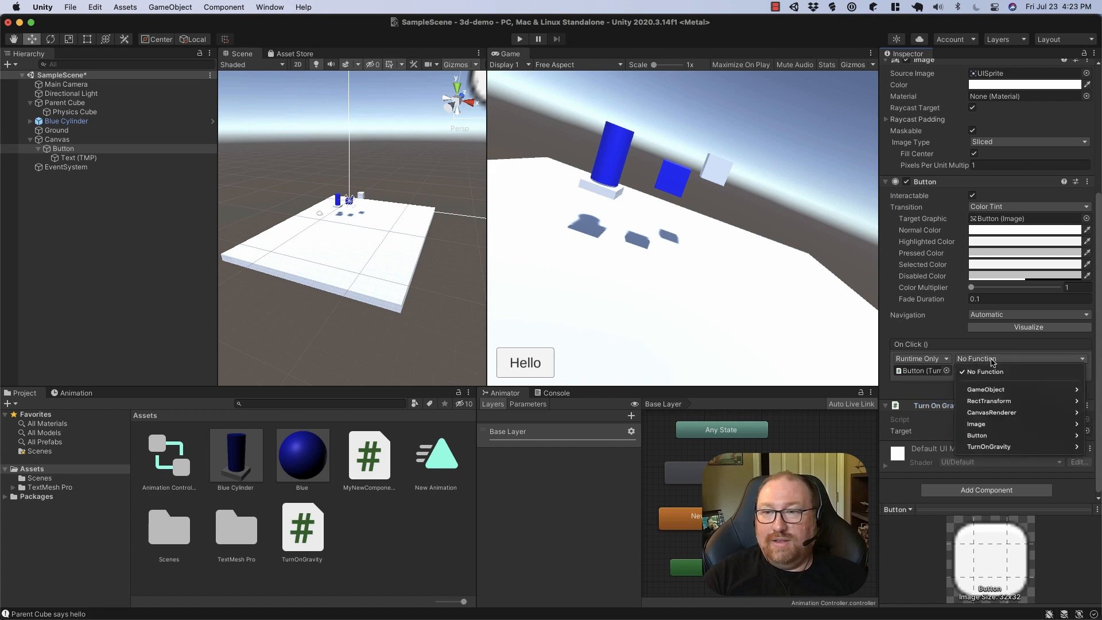
key("Down")
key("Right")
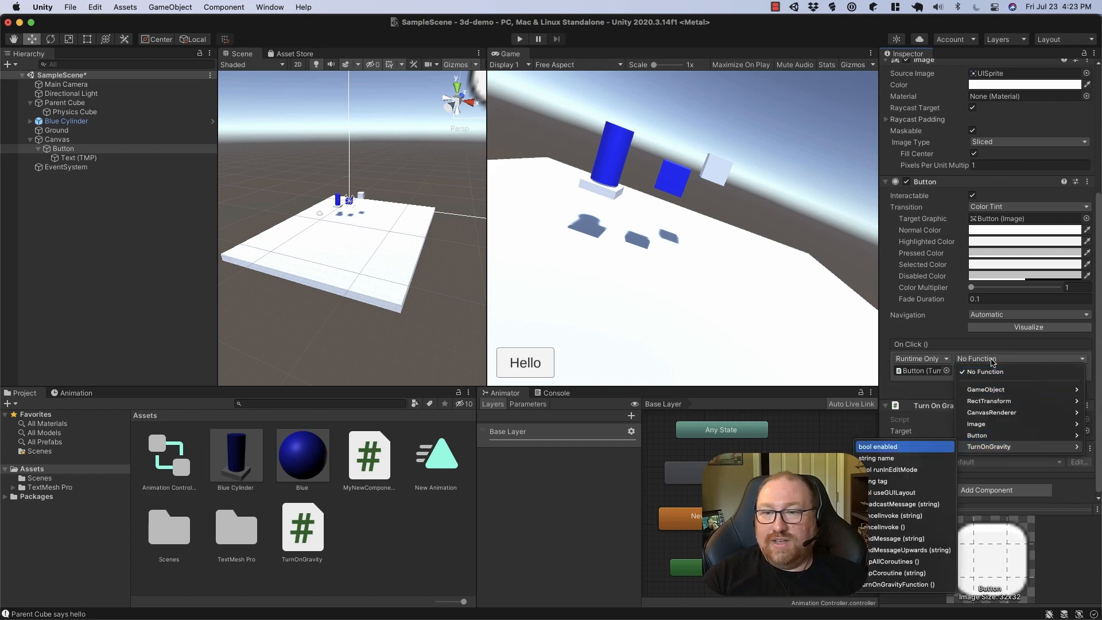
key("Down")
key("Down")
key("Down")
key("Down")
key("Down")
key("Down")
key("Down")
key("Down")
key("Down")
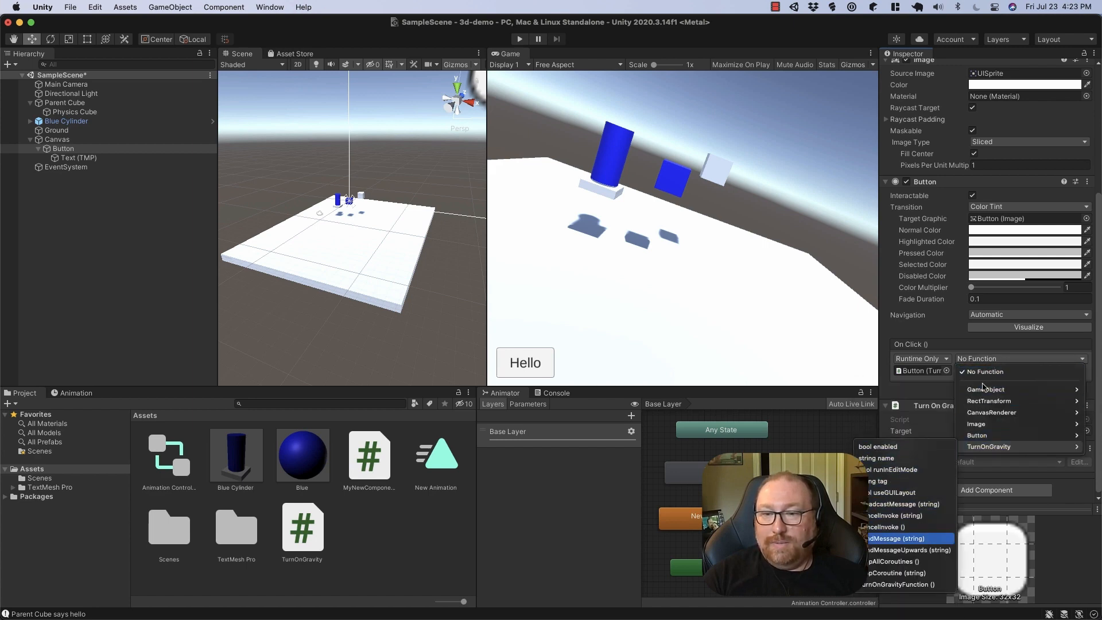
left_click(913, 584)
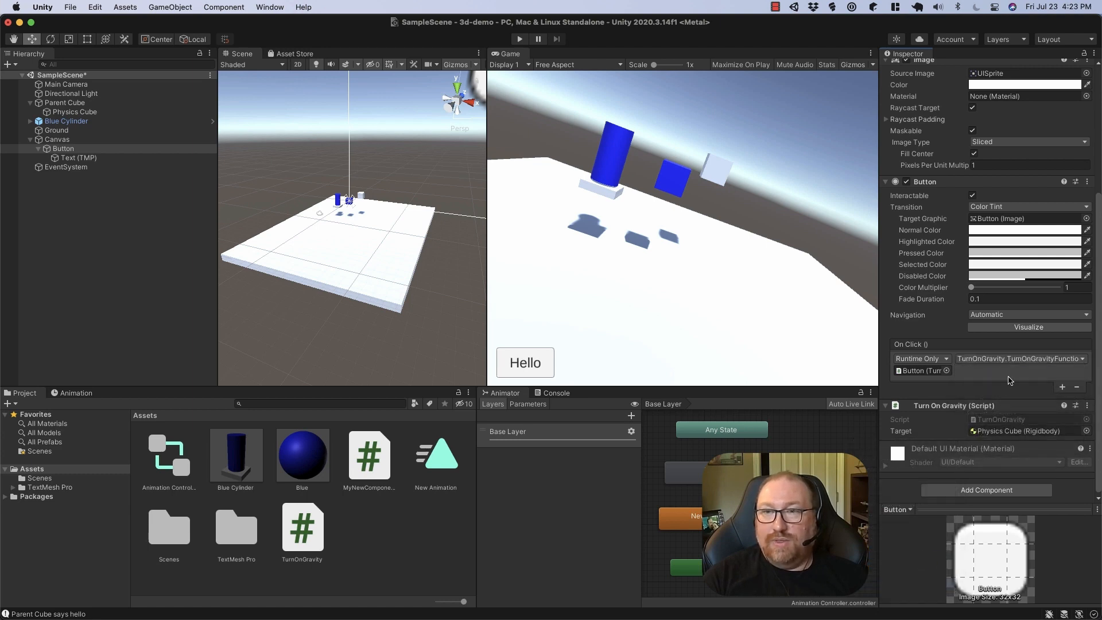
Run the scene to test the Hello button's effect on Physics Cube, then inspect the MyNewComponent and TurnOnGravity scripts in Assets.
key("super+p")
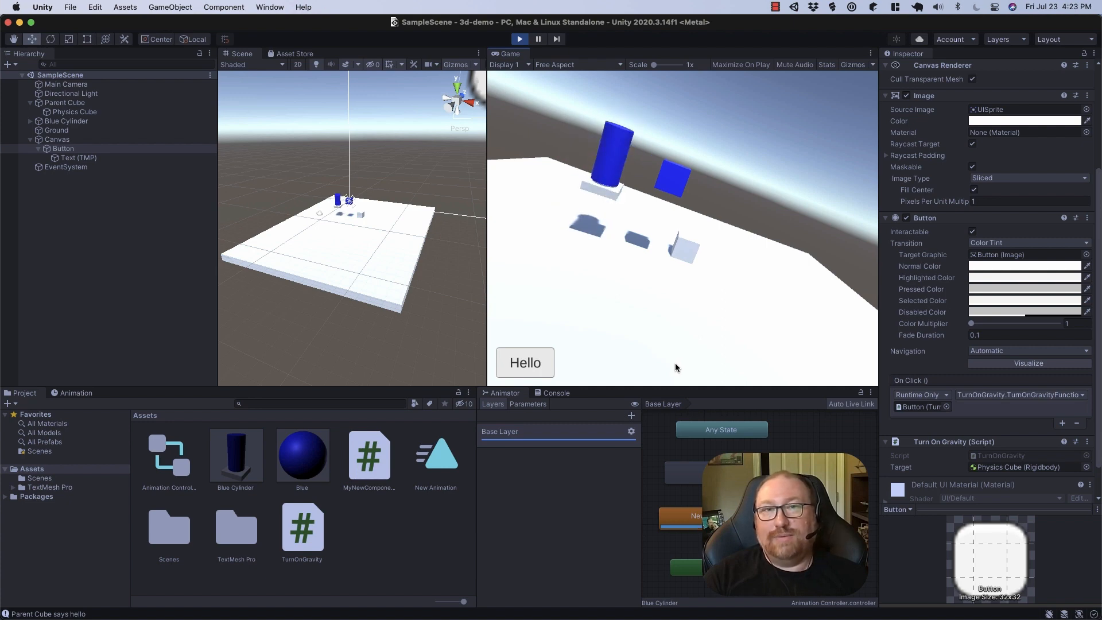
key("super+p")
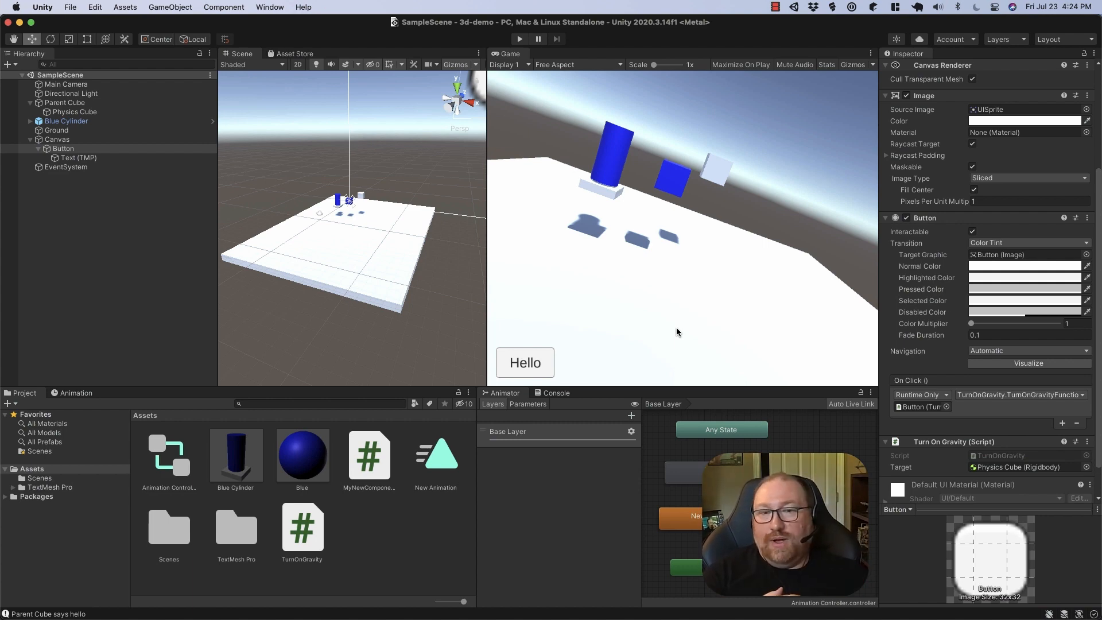
left_click(370, 456)
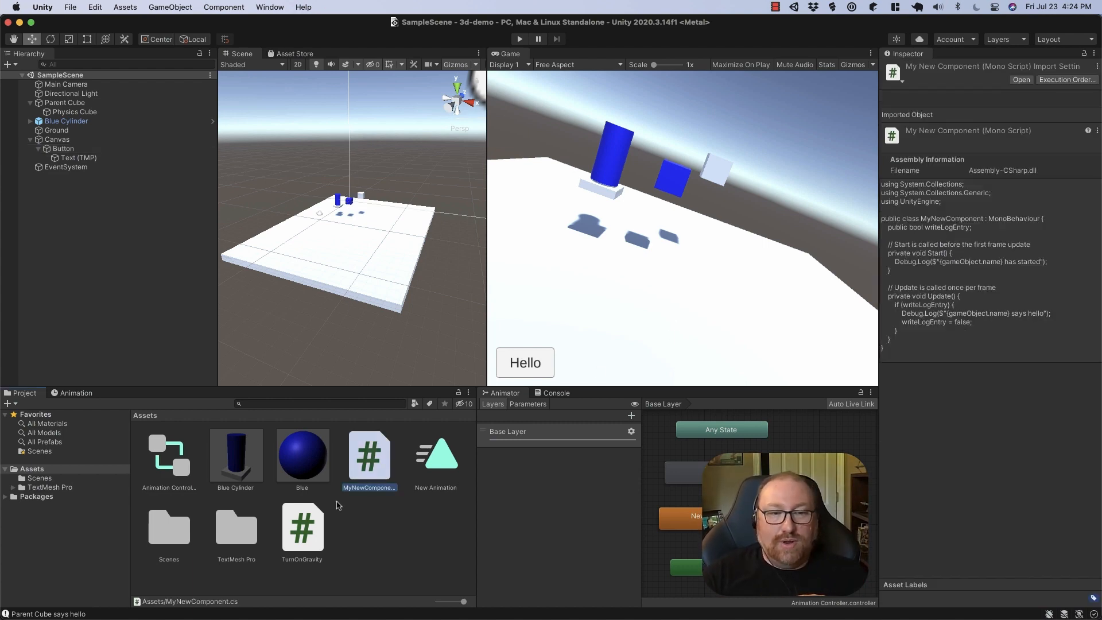
left_click(304, 526)
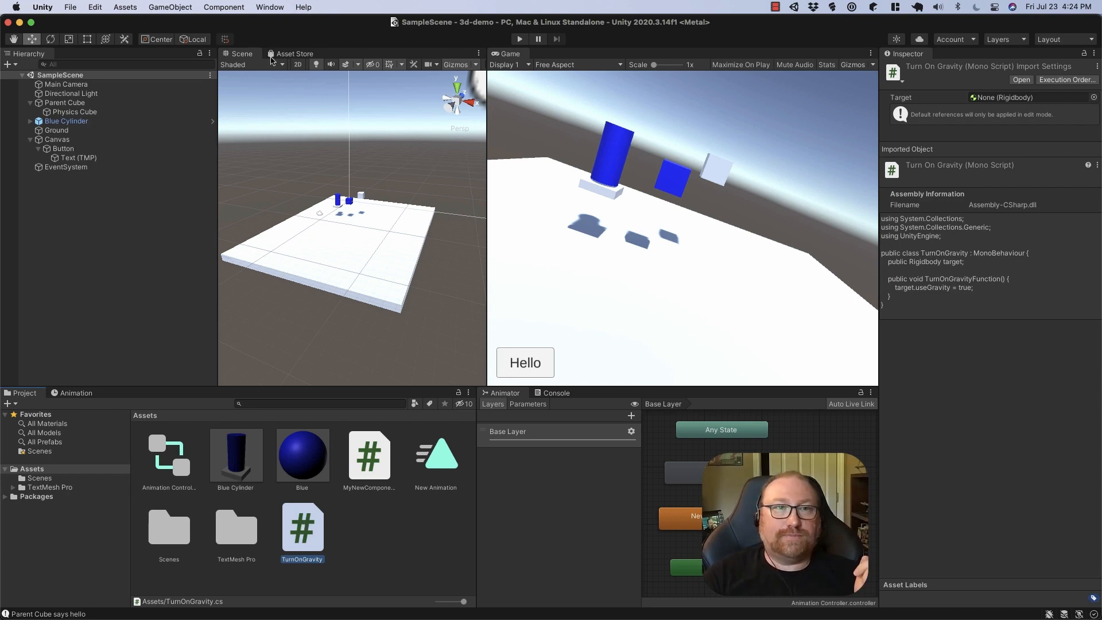
Open the Package Manager and review the project's TextMeshPro, Unity UI, Version Control and JetBrains Rider Editor packages.
left_click(268, 6)
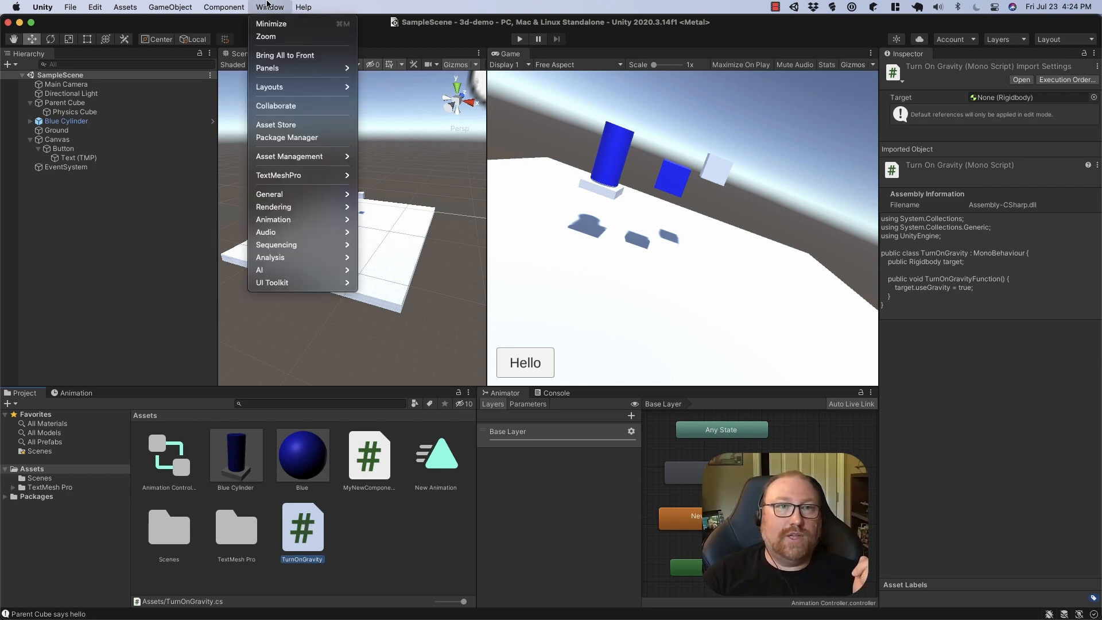
left_click(297, 139)
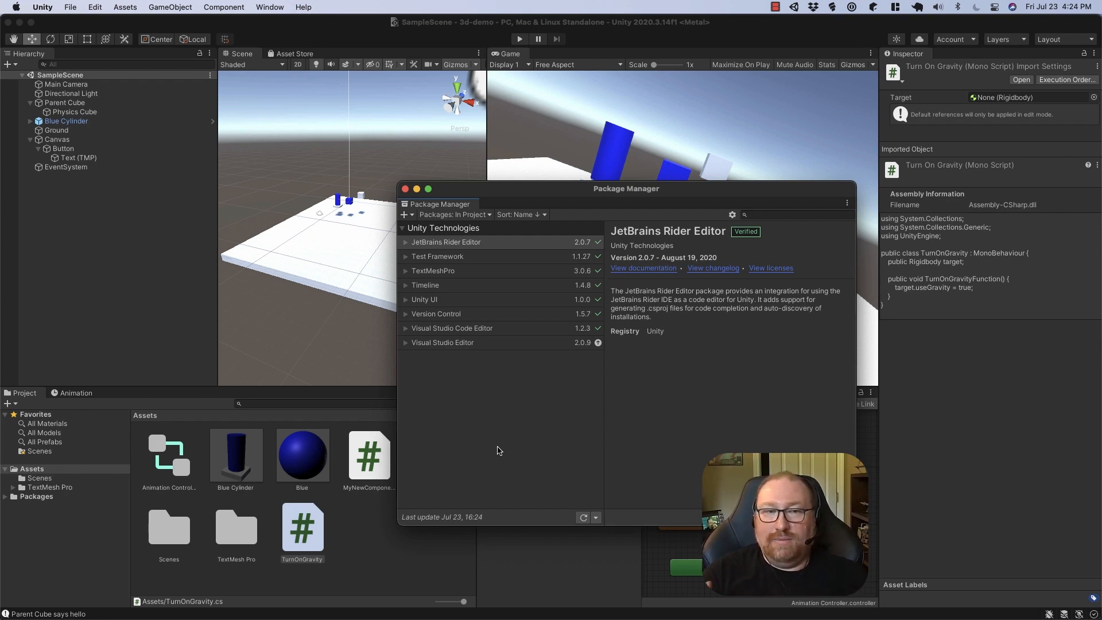
left_click(499, 274)
left_click(475, 305)
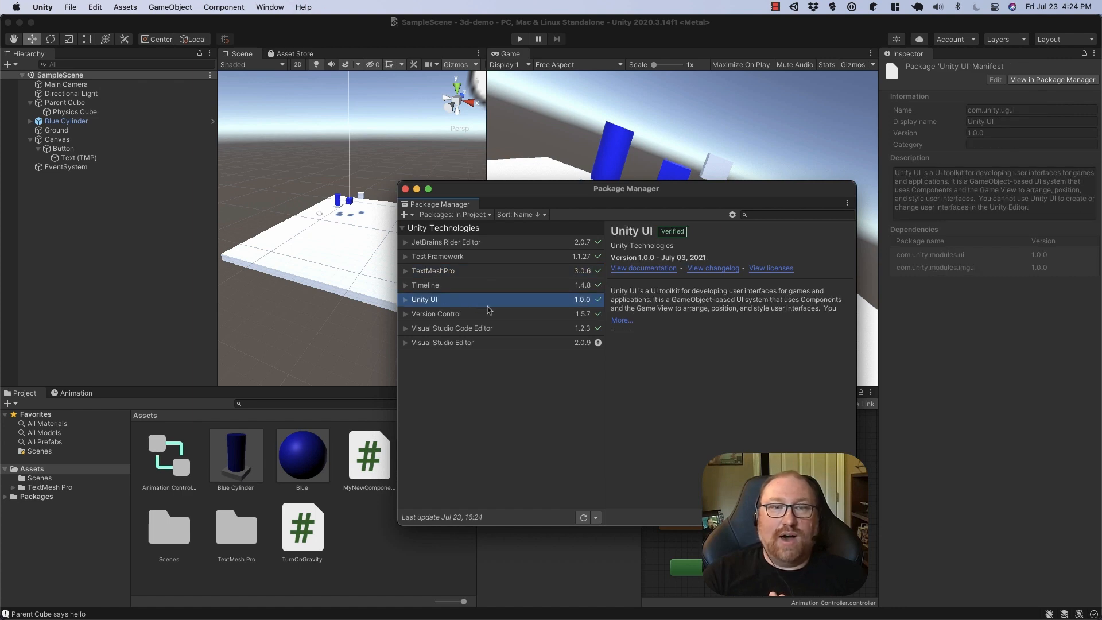
left_click(503, 316)
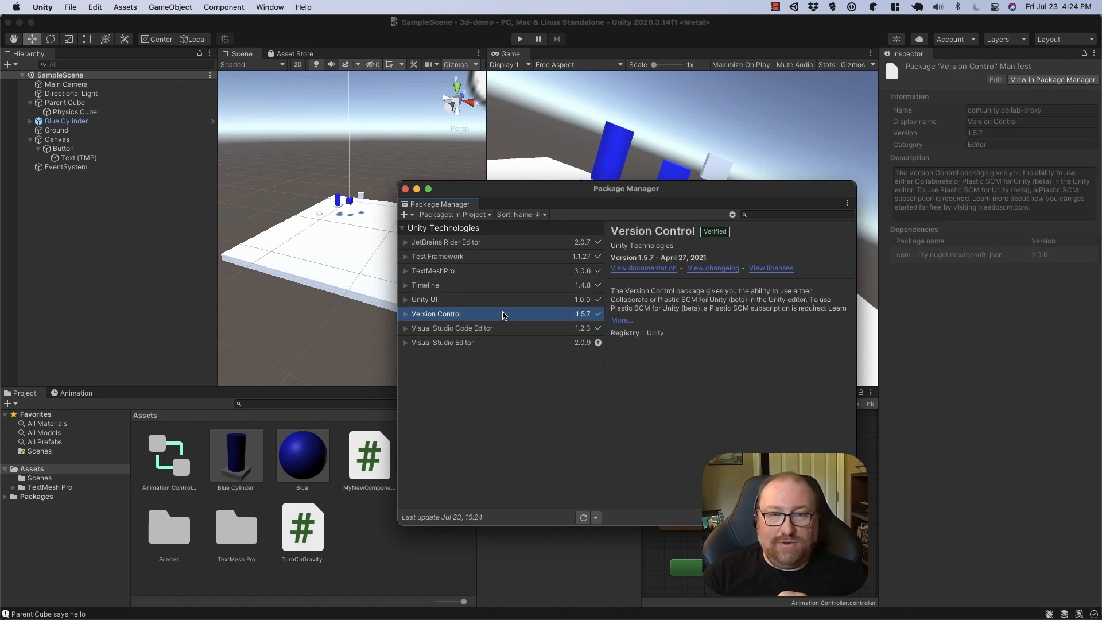
left_click(480, 244)
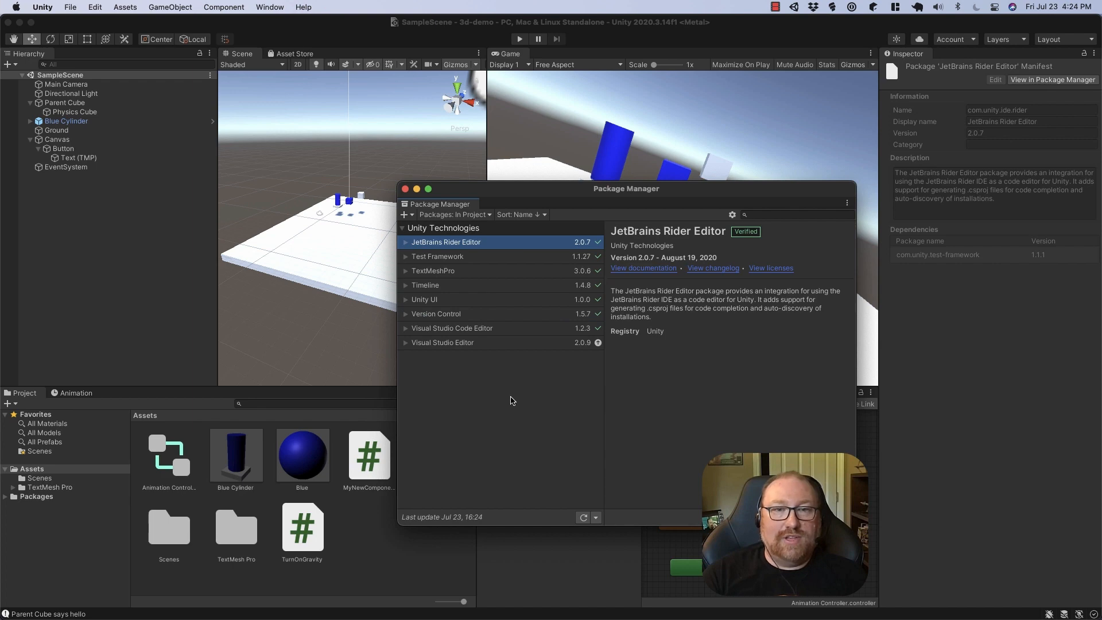
Show My Assets in an enlarged Package Manager window and load 100 more packages into the list.
left_click(473, 216)
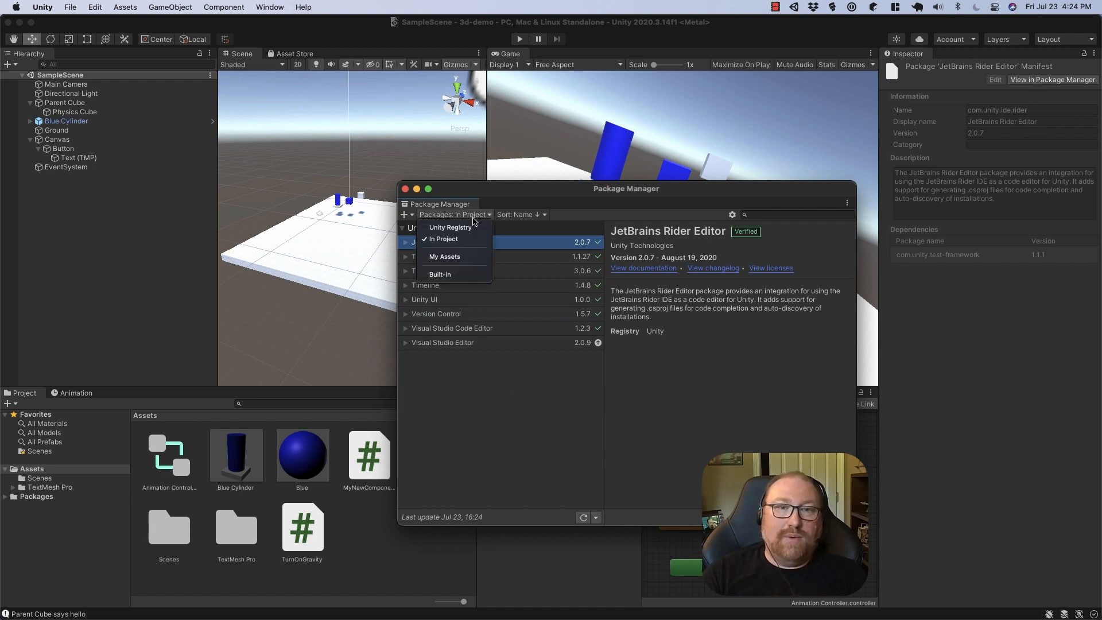
left_click(468, 258)
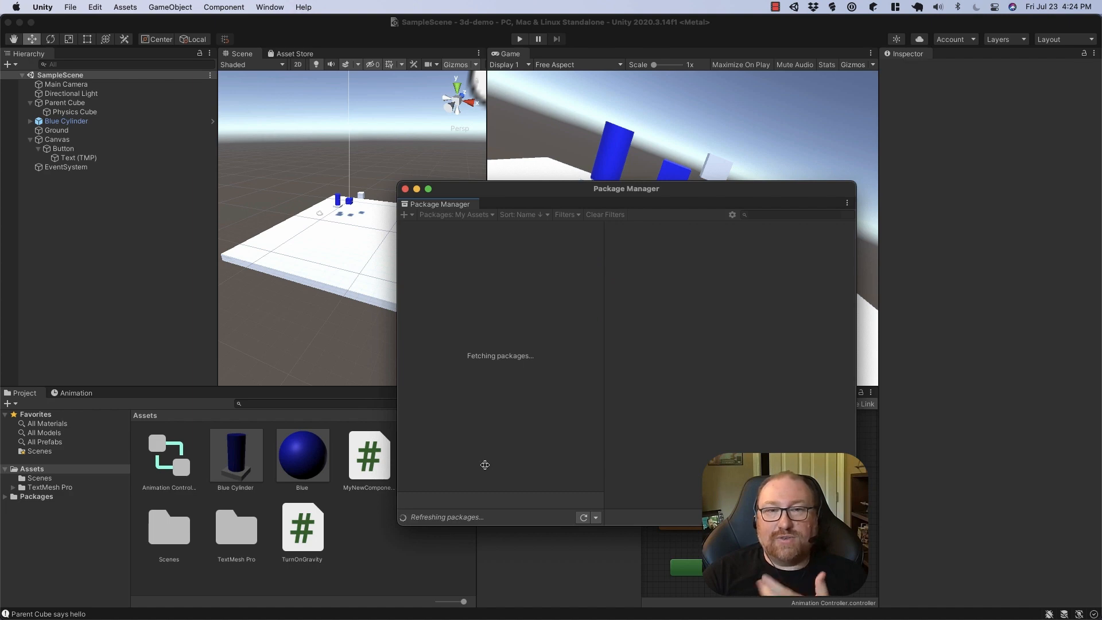
left_click_drag(587, 193, 477, 58)
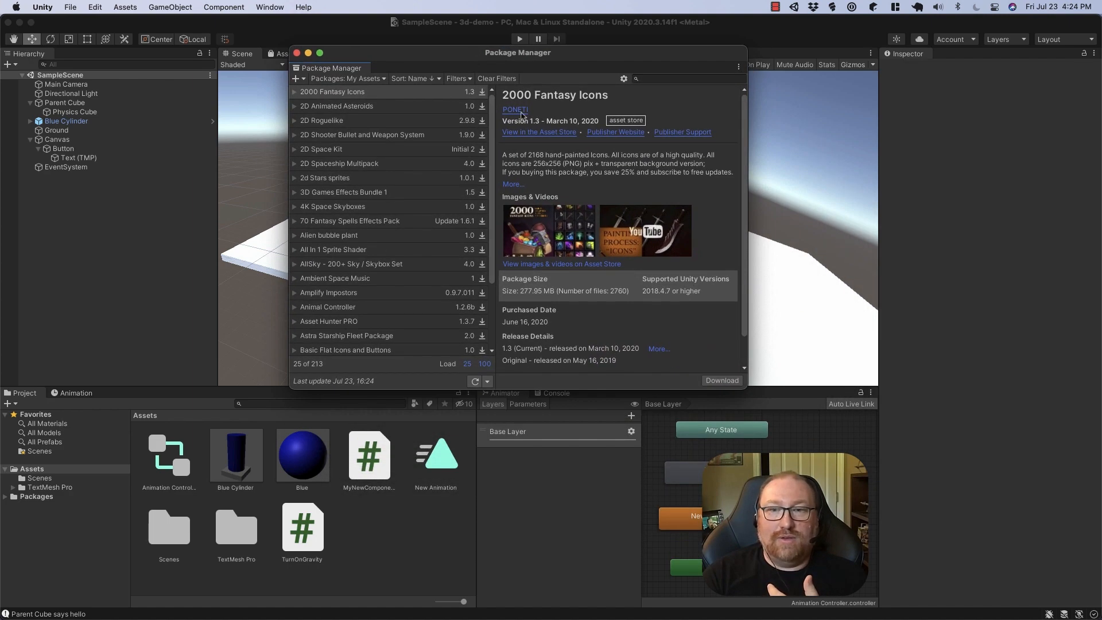
left_click_drag(745, 389, 891, 577)
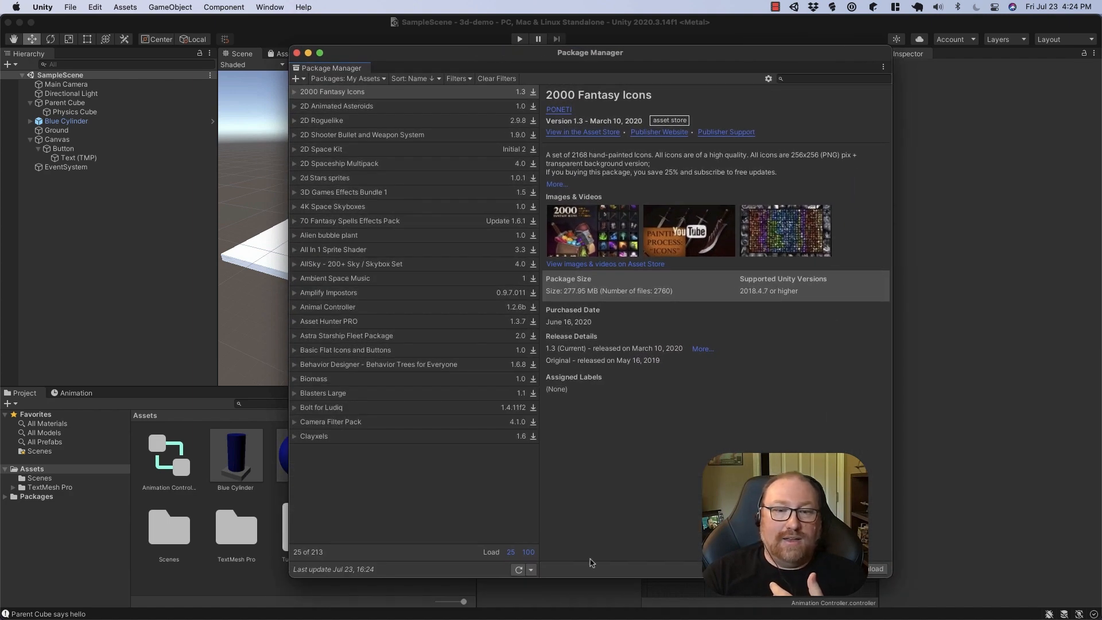
left_click(528, 552)
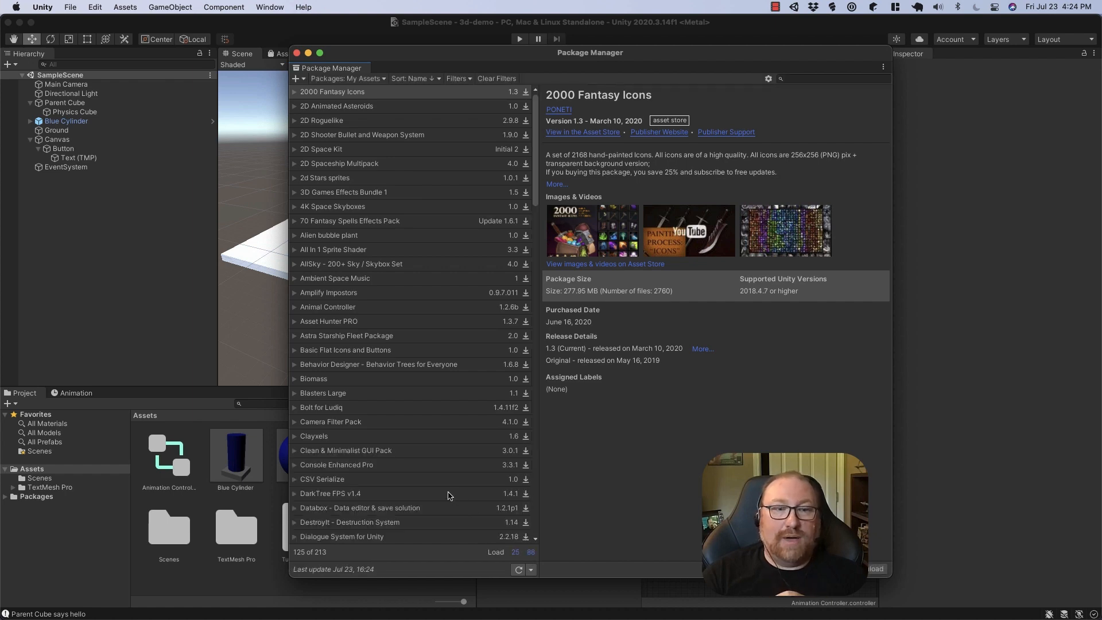
Browse the owned asset packages and examine the details of Odin - Inspector and Serializer and of Planets.
scroll(448, 496, "down", 5)
scroll(448, 496, "down", 3)
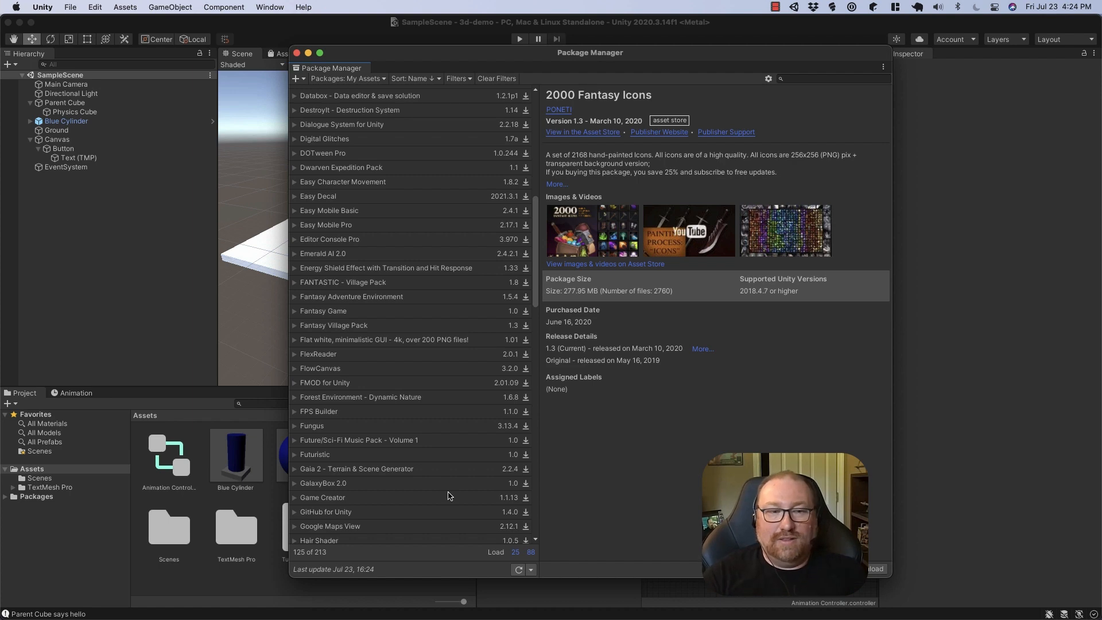
scroll(448, 496, "down", 5)
scroll(448, 495, "down", 8)
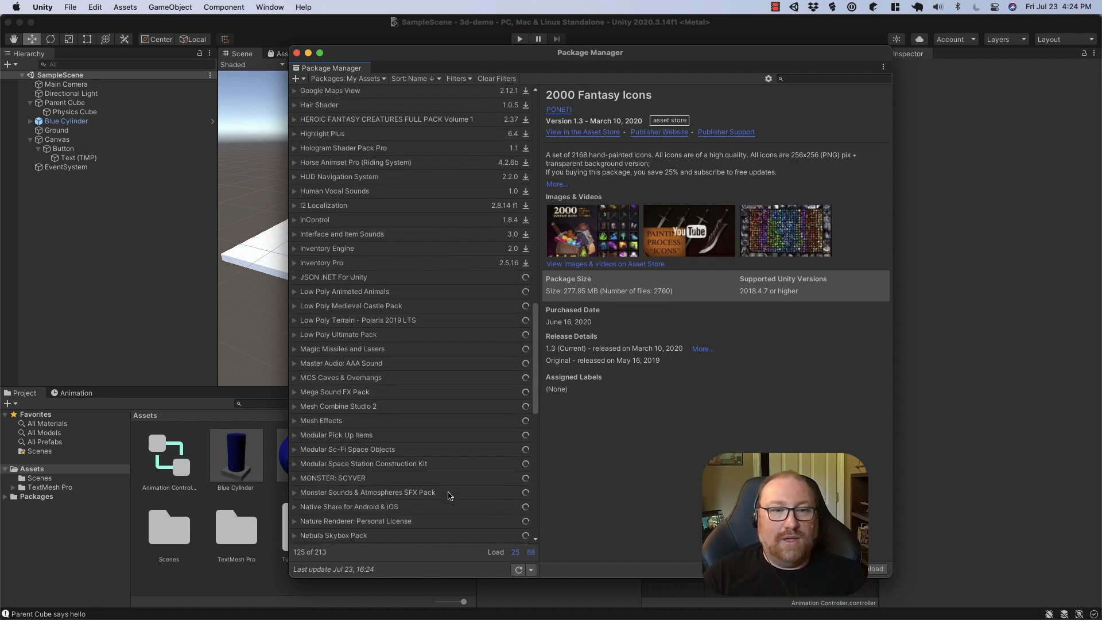
scroll(448, 496, "down", 6)
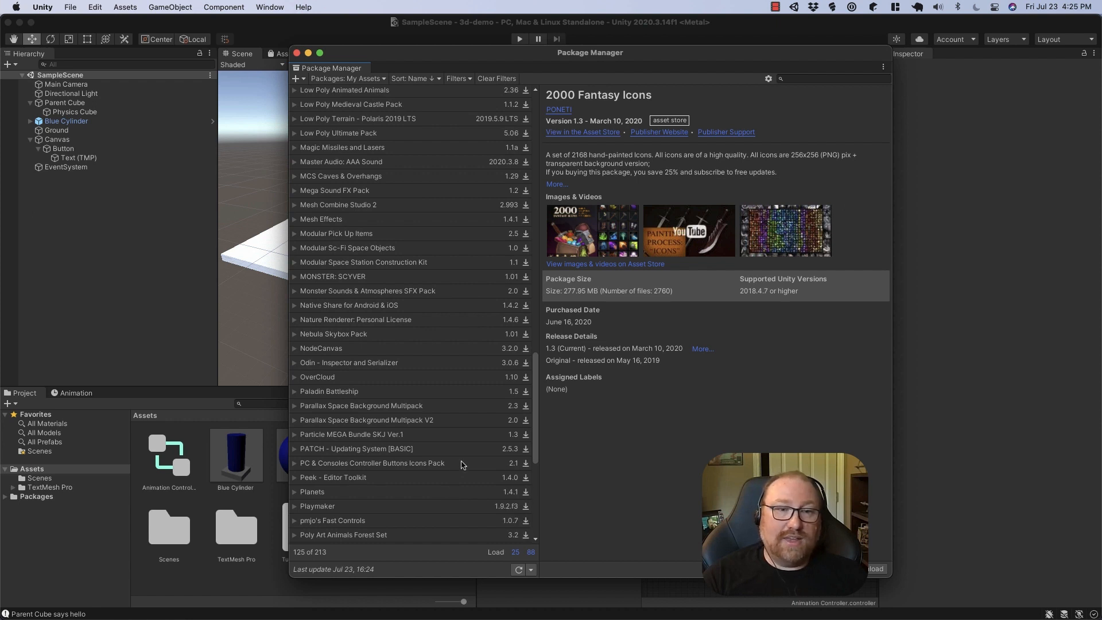
scroll(464, 464, "down", 1)
scroll(463, 464, "down", 2)
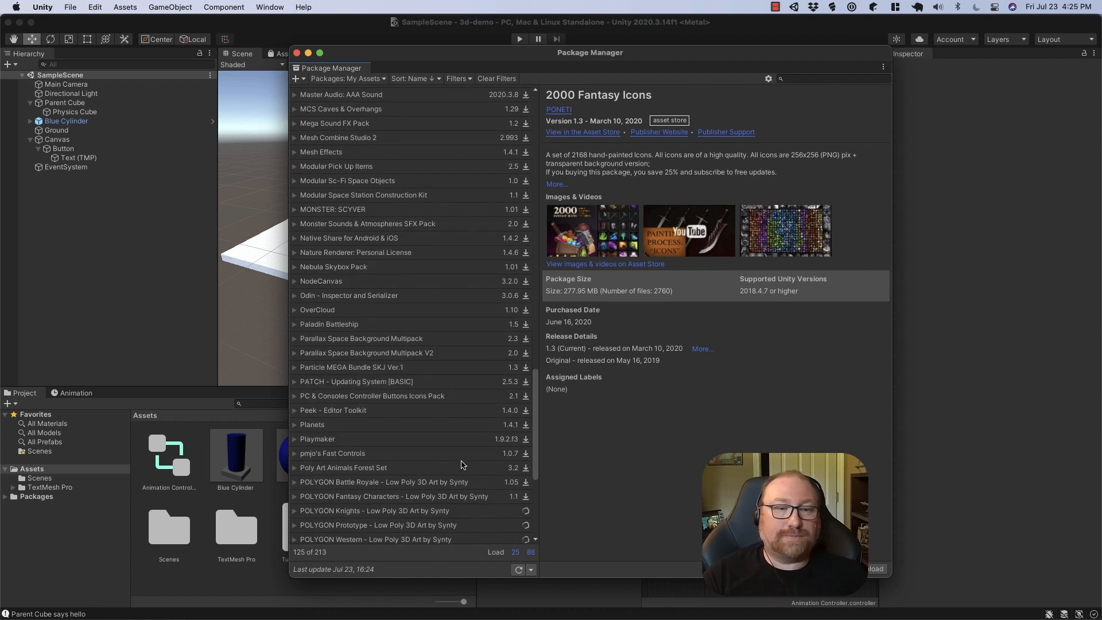
left_click(431, 293)
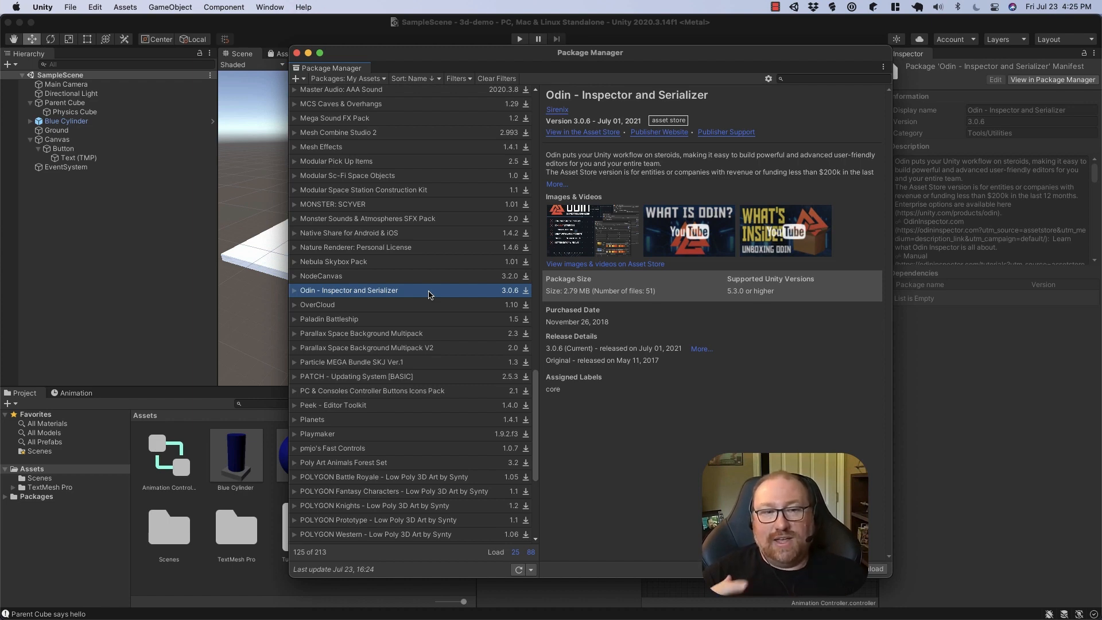
scroll(431, 295, "down", 5)
left_click(407, 264)
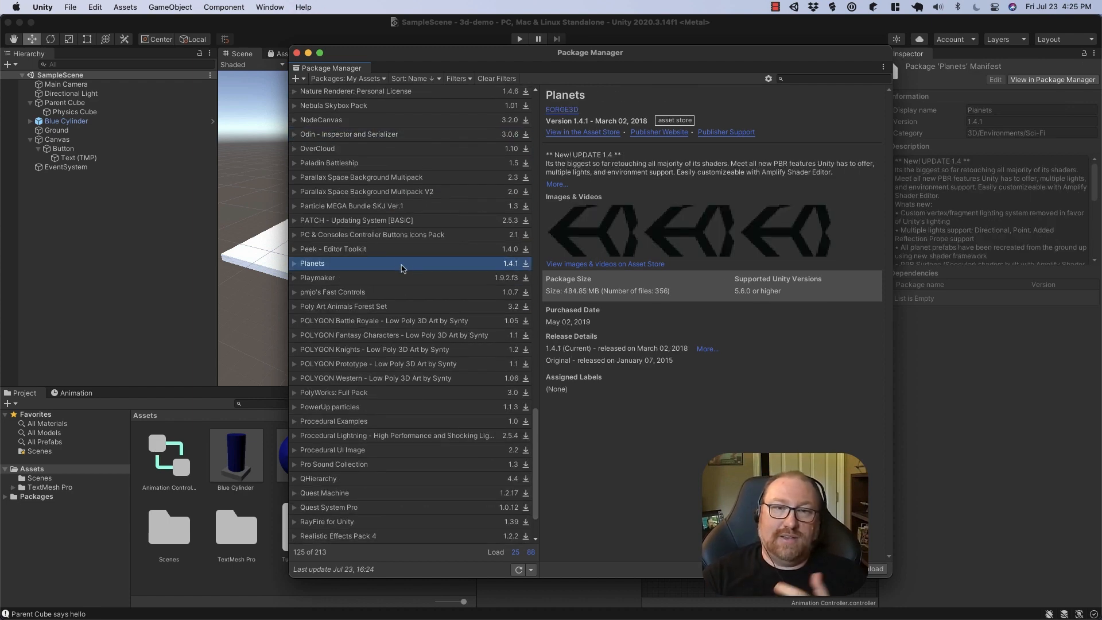
scroll(414, 367, "down", 2)
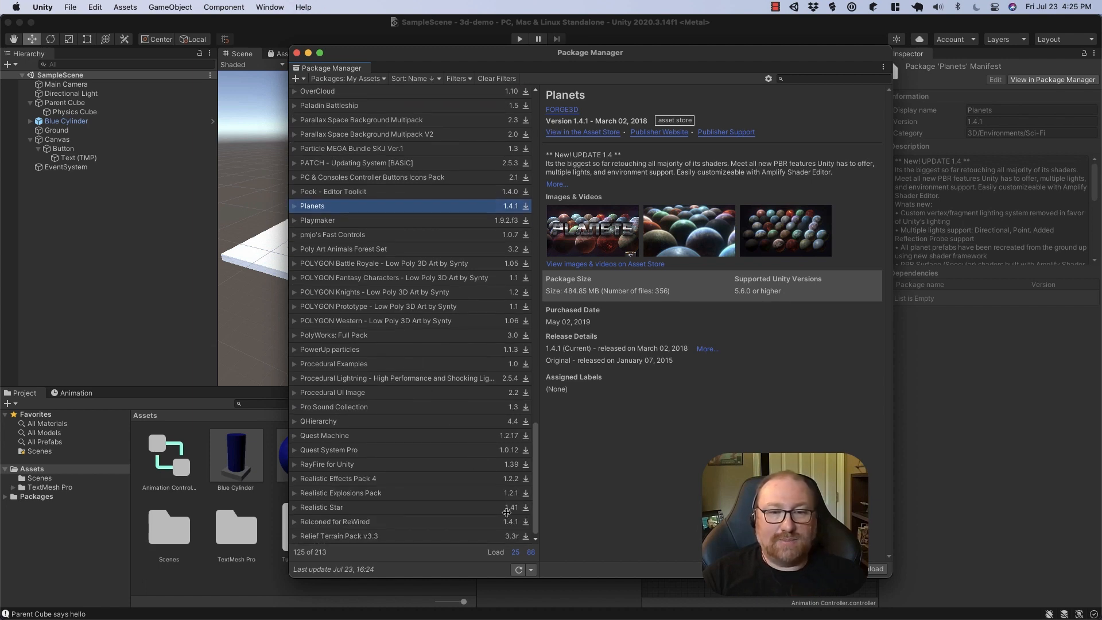
Load all remaining owned packages, examine the details of Rewired, and browse on to the Sci-Fi assets.
left_click(531, 552)
scroll(468, 468, "down", 3)
scroll(468, 468, "down", 3)
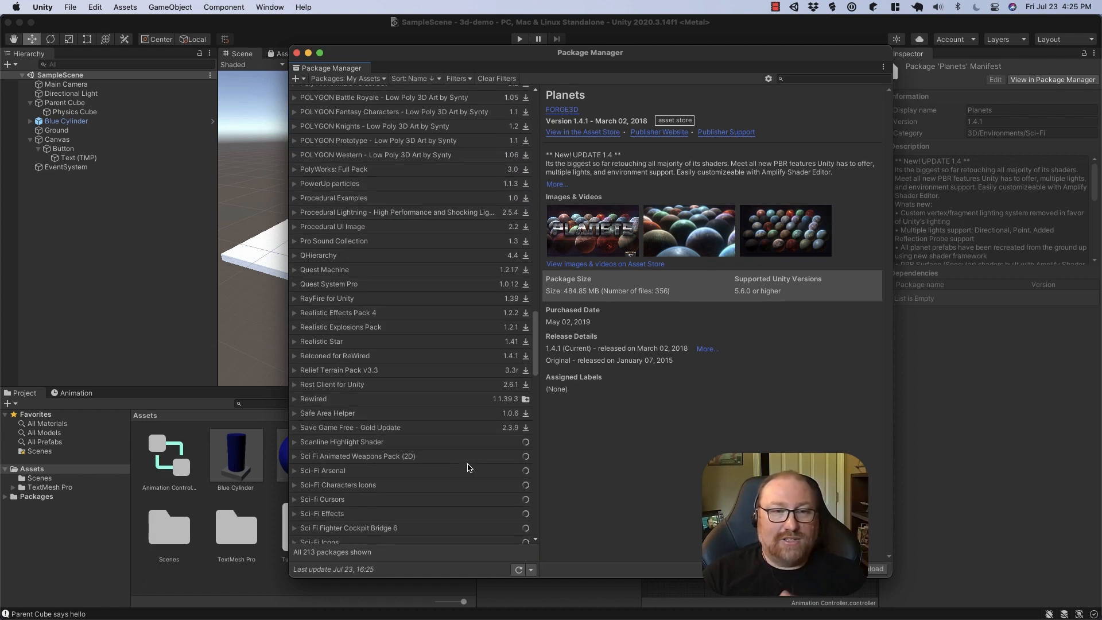
left_click(411, 400)
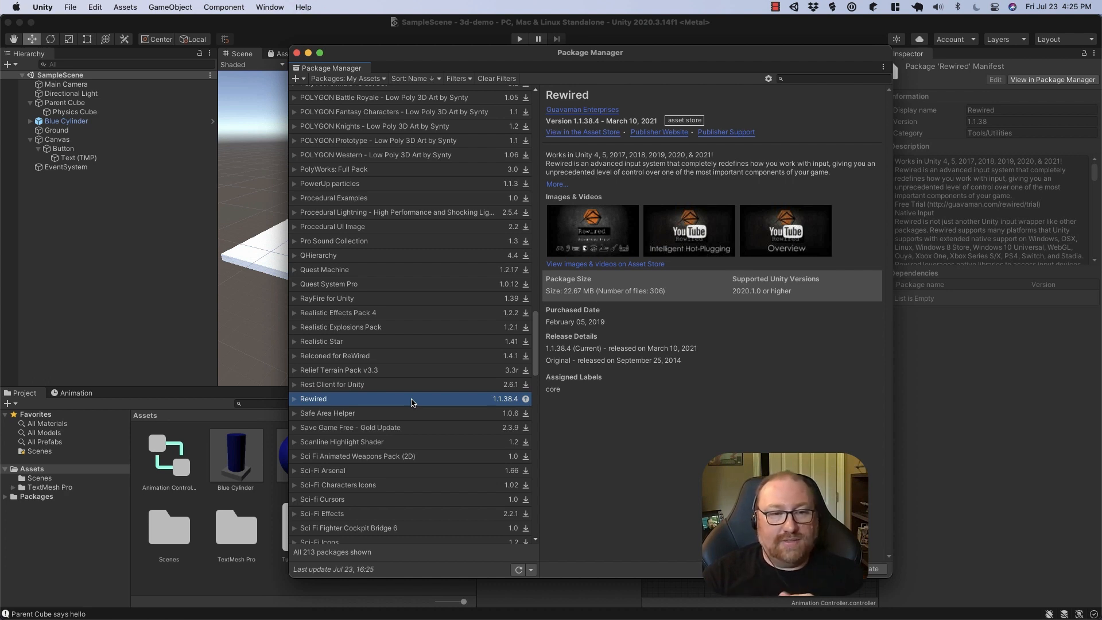
scroll(411, 402, "down", 8)
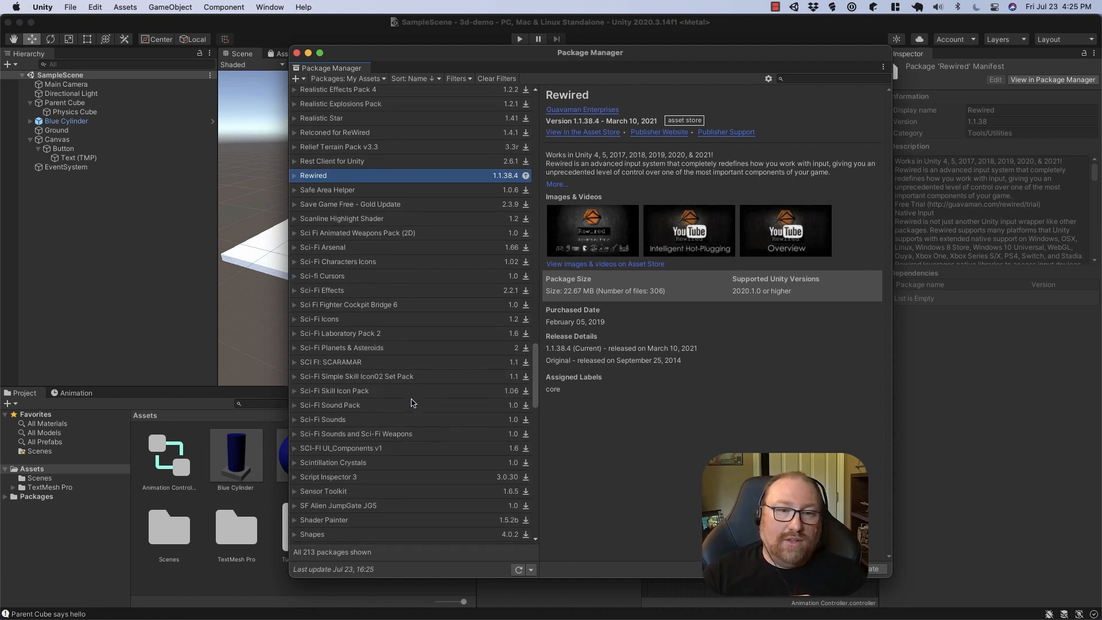
scroll(411, 402, "down", 4)
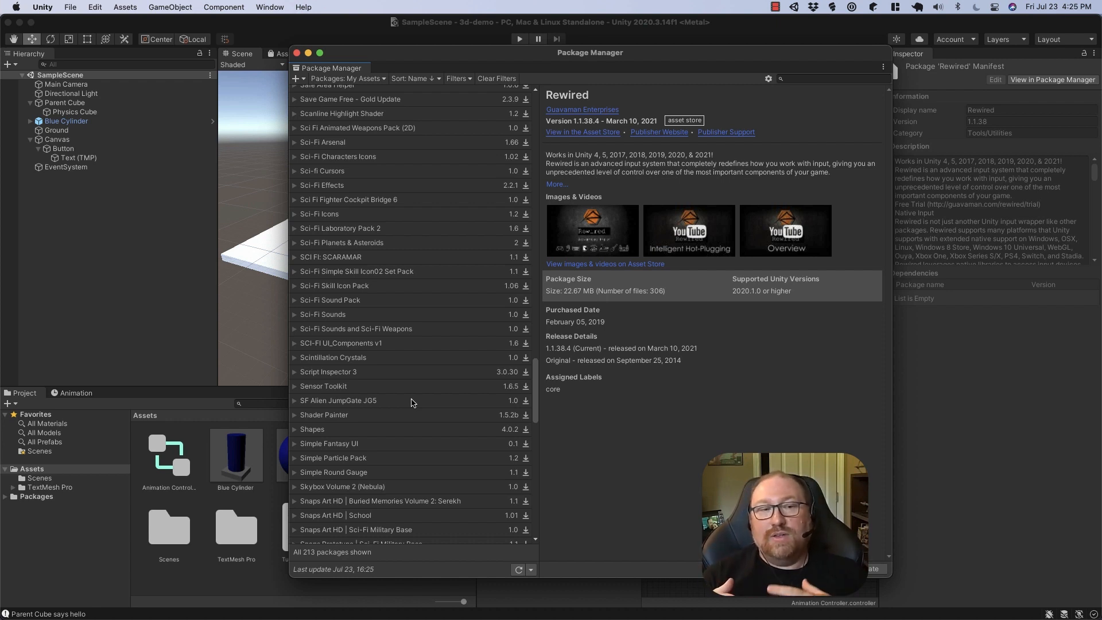
Download the Scintillation Crystals package and import all of its files into the project.
left_click(409, 358)
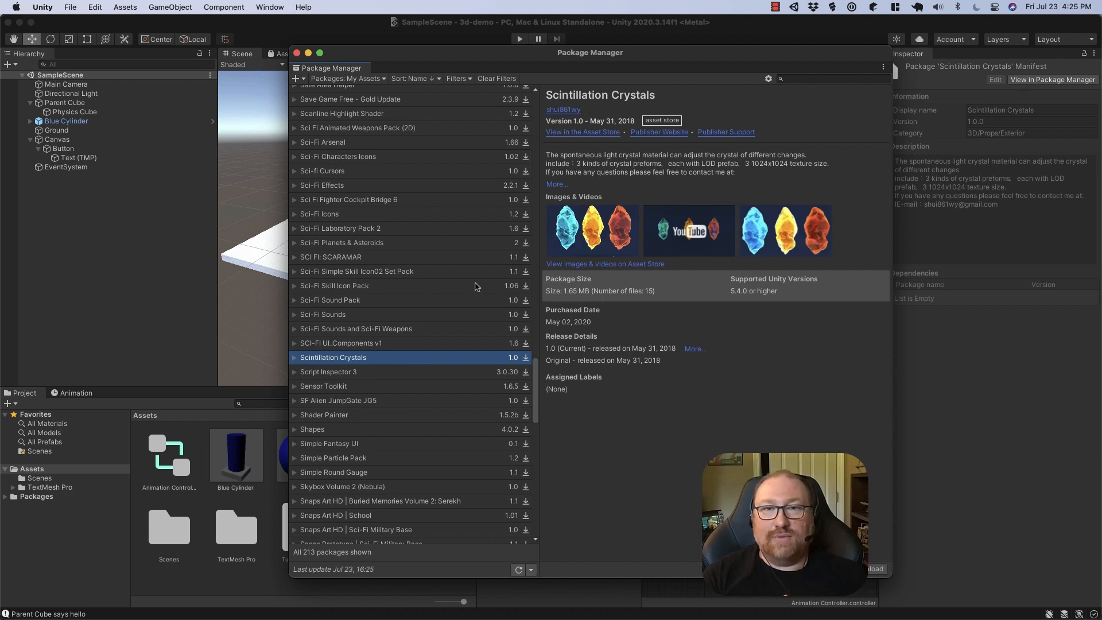
left_click(558, 185)
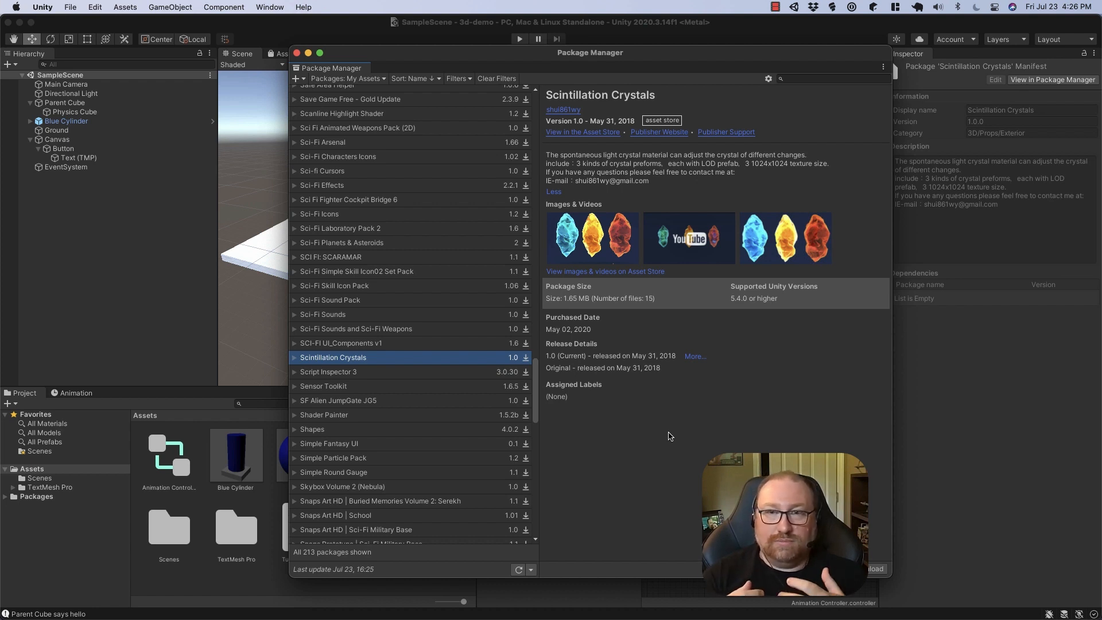
left_click(876, 569)
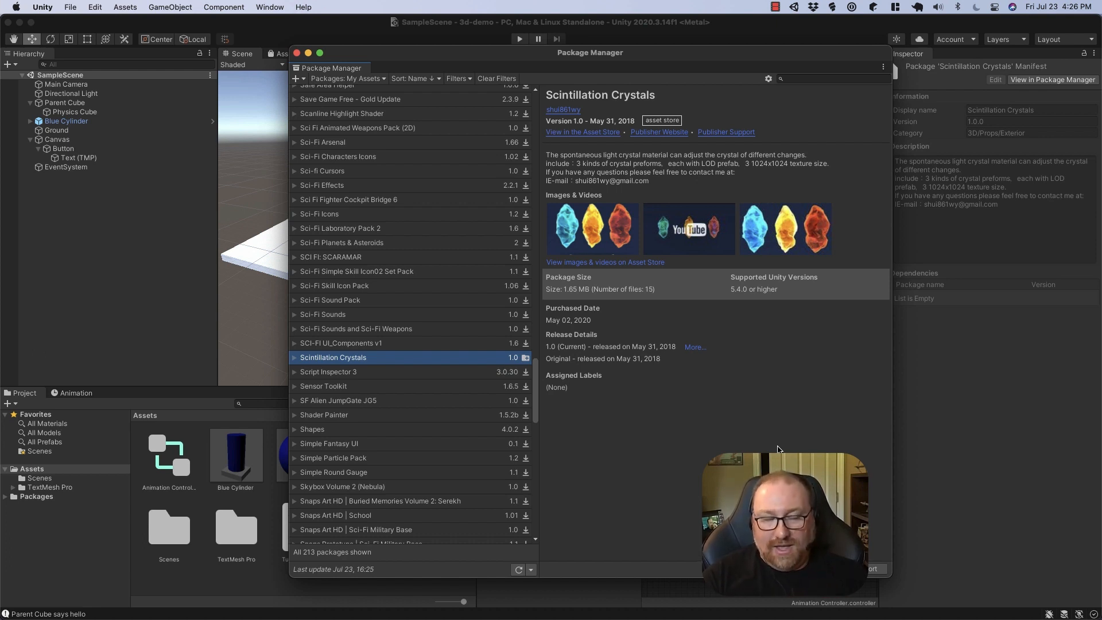
left_click(870, 571)
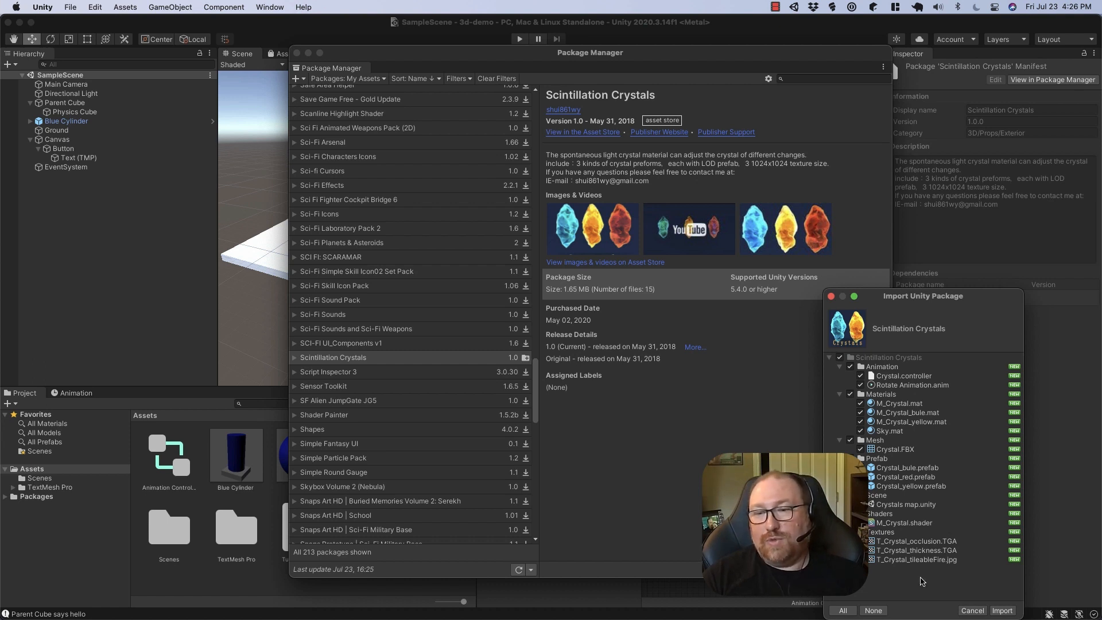
left_click(1003, 611)
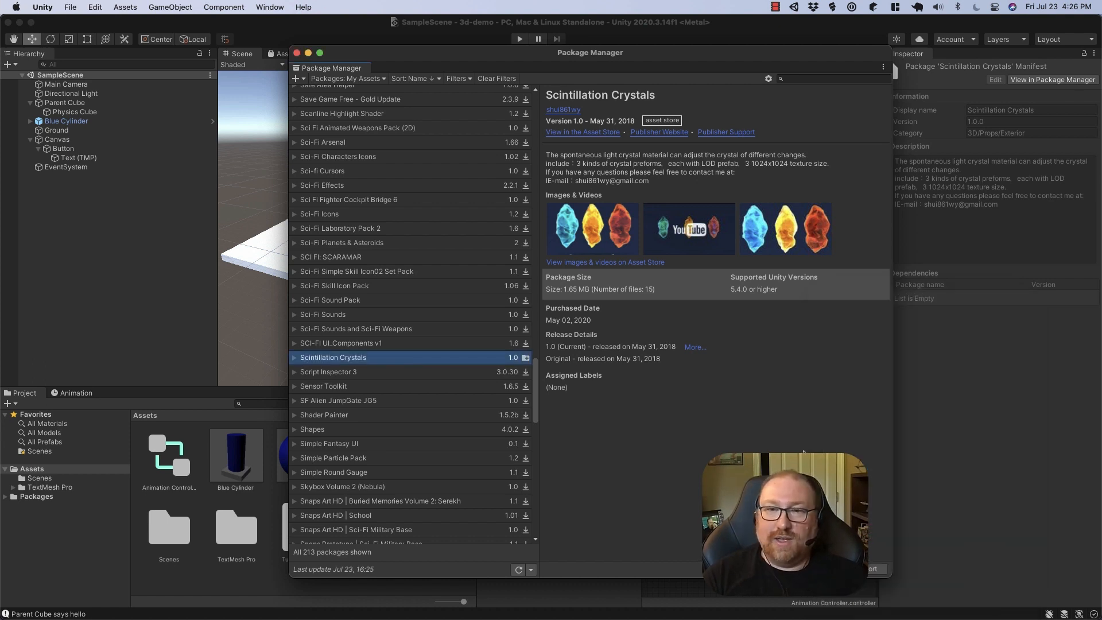
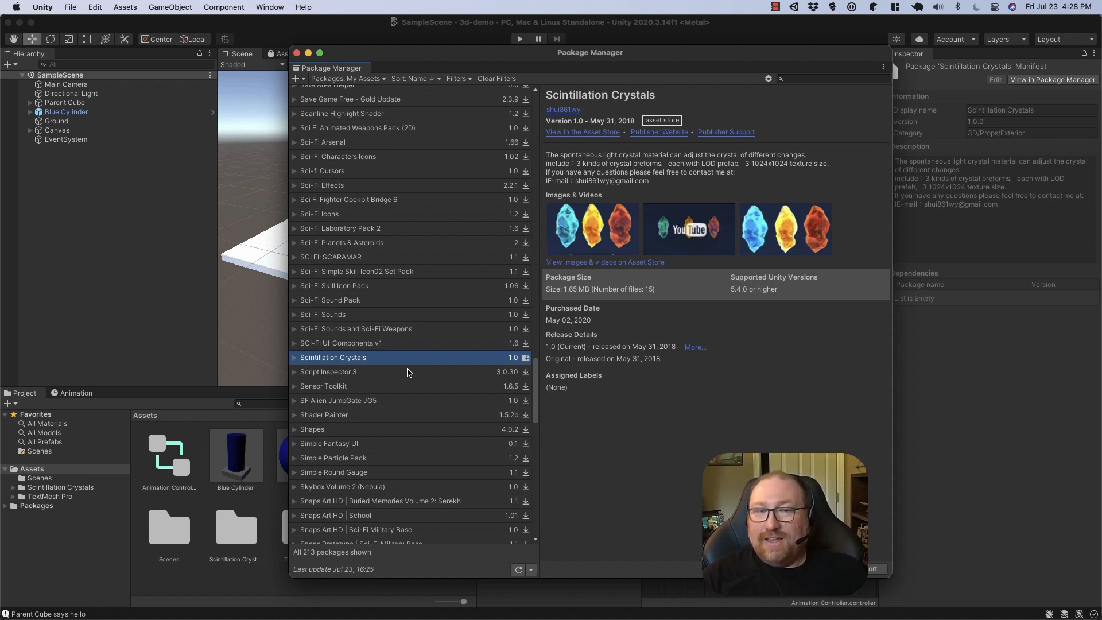
Close the Package Manager and select the Crystal_bule prefab in the Prefab folder of Scintillation Crystals.
left_click(297, 54)
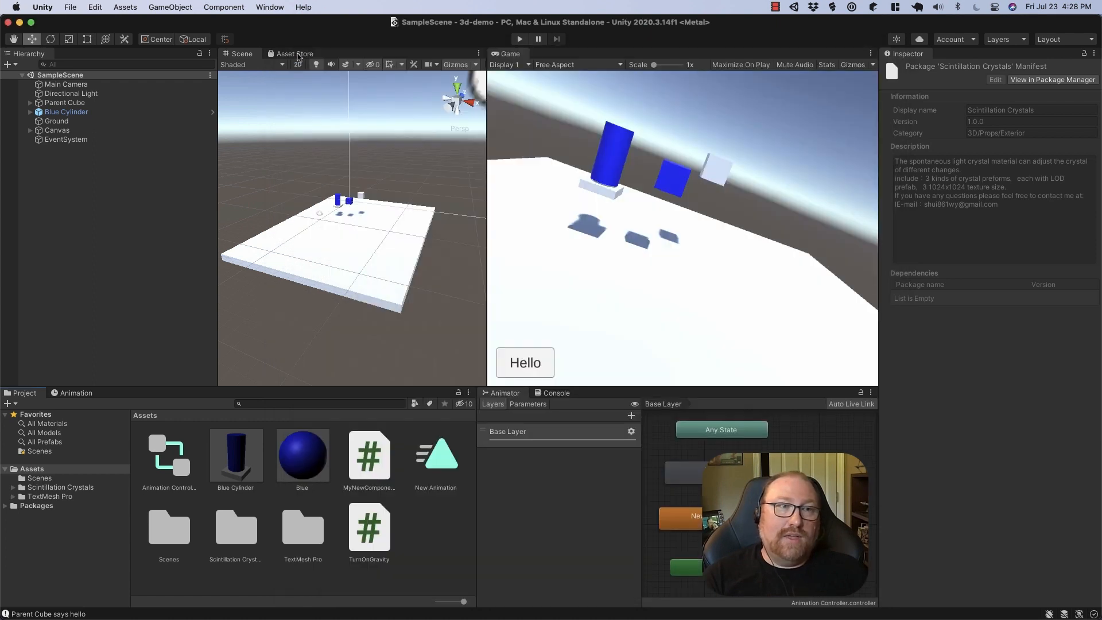
left_click(67, 488)
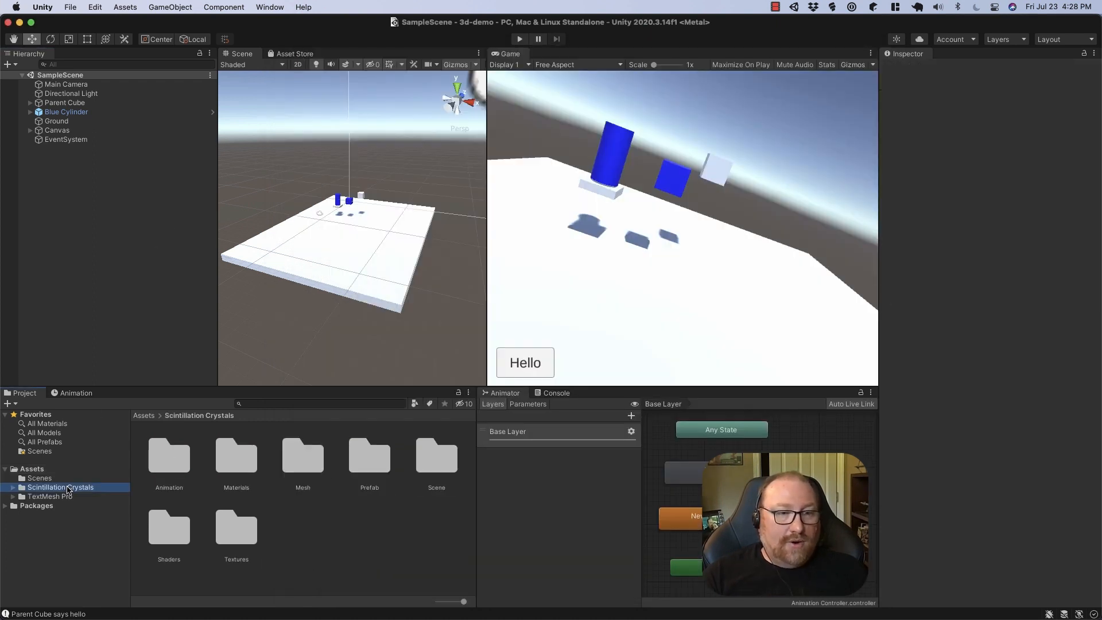
double_click(371, 458)
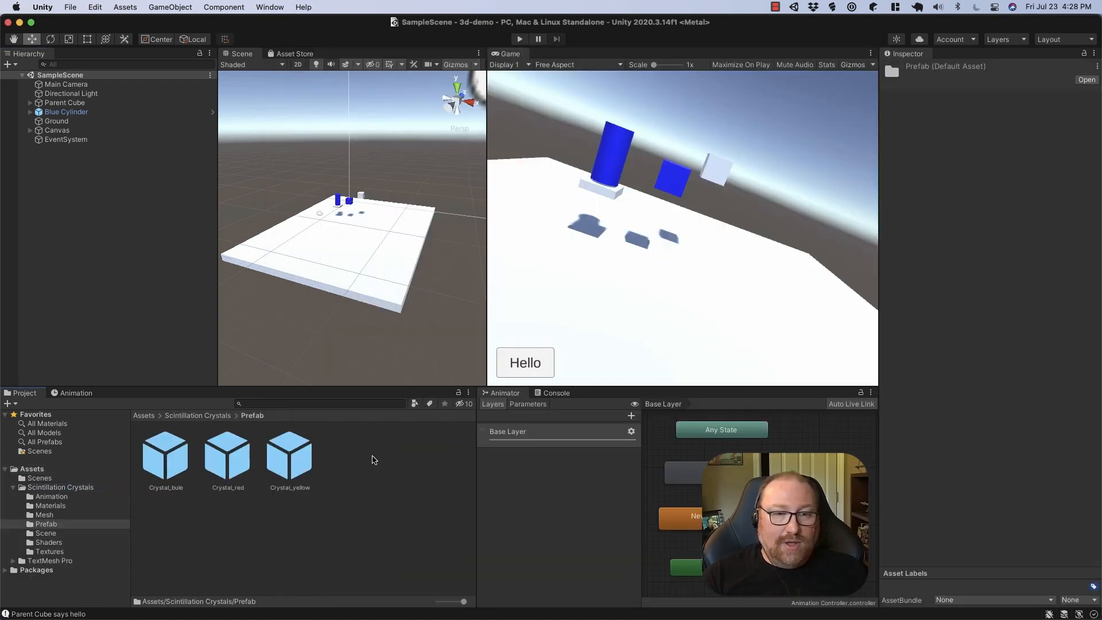
left_click(169, 462)
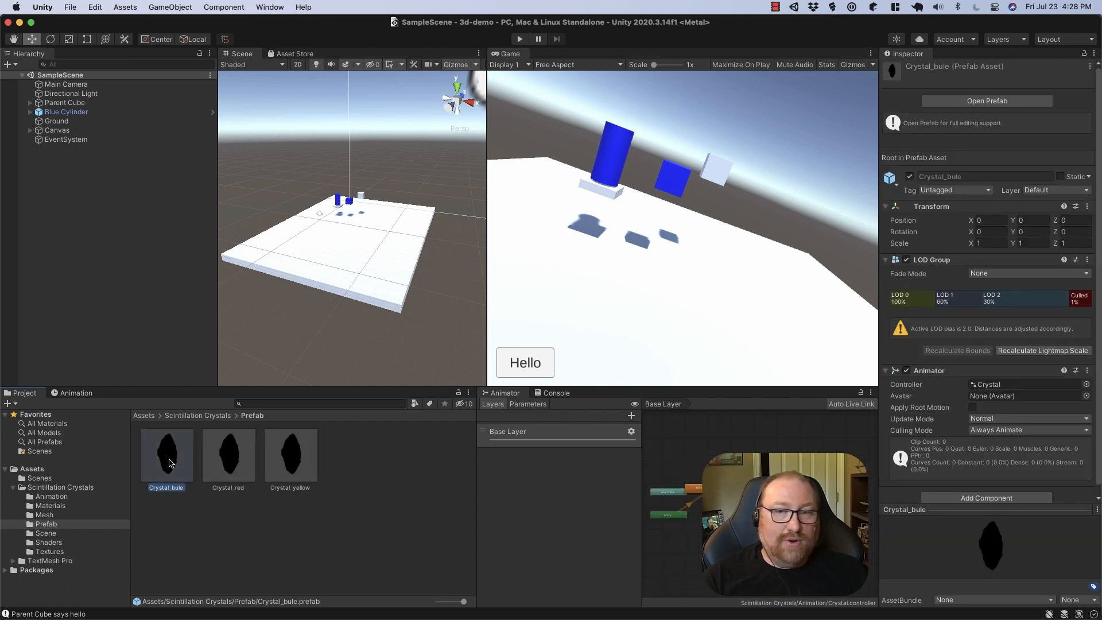
Add the Crystal_bule prefab to SampleScene and raise it to about Y 0.47 so it stands on the blue cube.
left_click_drag(169, 462, 105, 276)
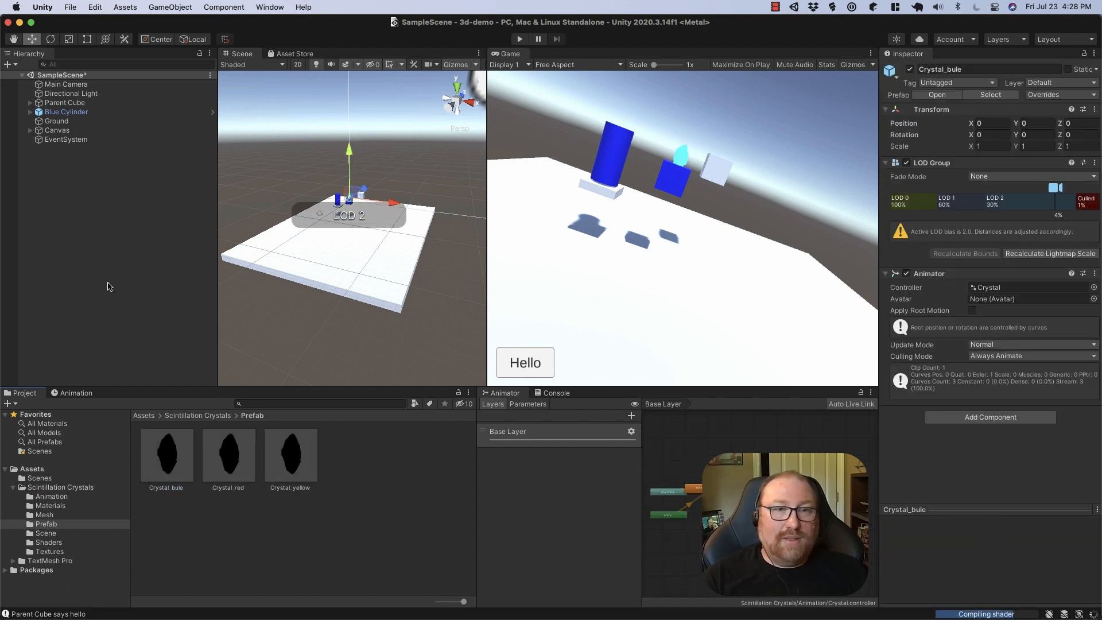
double_click(91, 149)
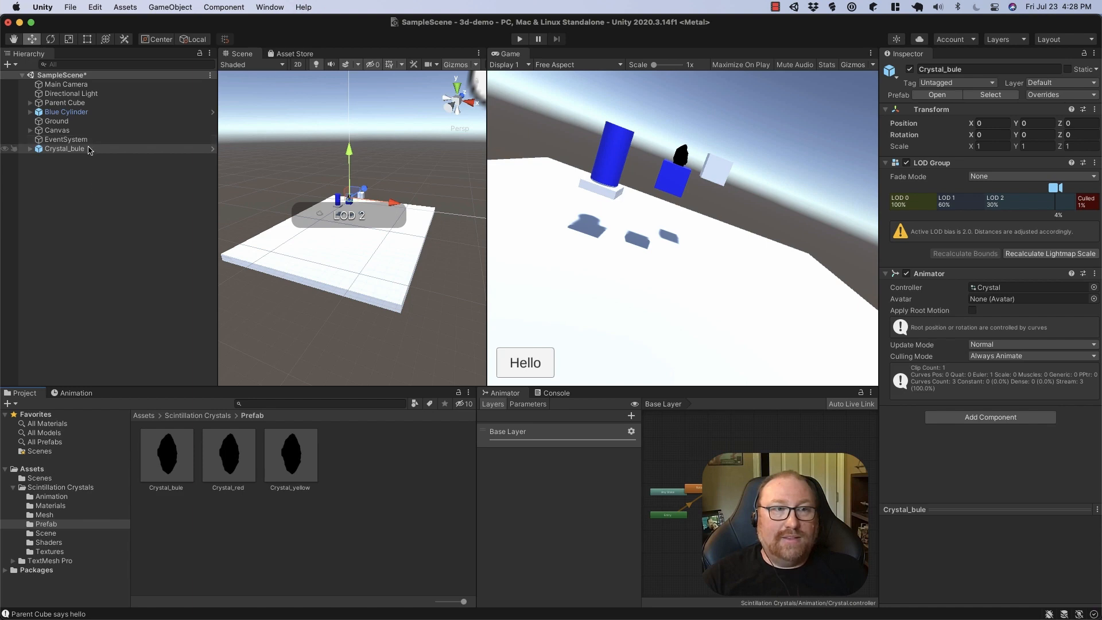
left_click_drag(353, 186, 358, 105)
left_click_drag(398, 161, 387, 186)
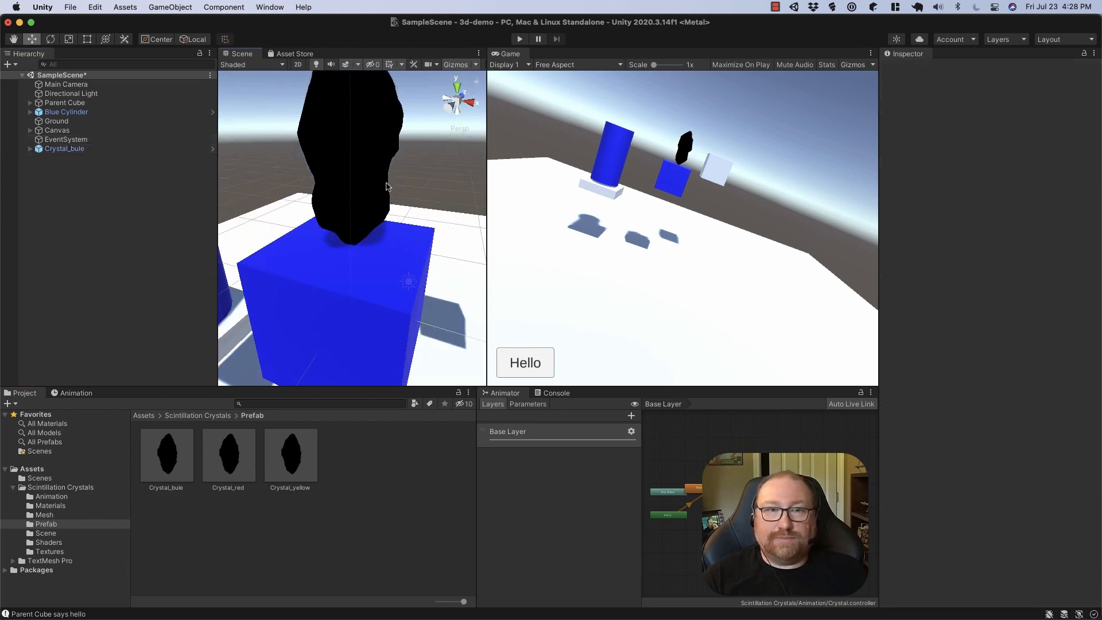
scroll(357, 187, "down", 10)
scroll(357, 187, "up", 6)
scroll(357, 187, "down", 2)
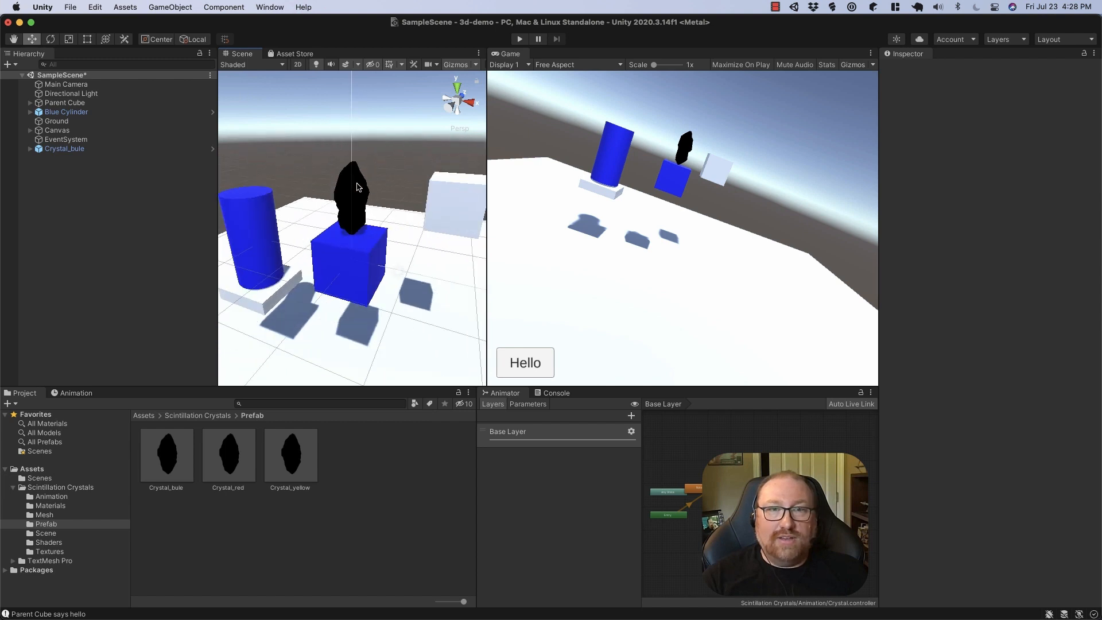
Select the crystal in the scene and play-test SampleScene to check how it looks and animates.
left_click(355, 186)
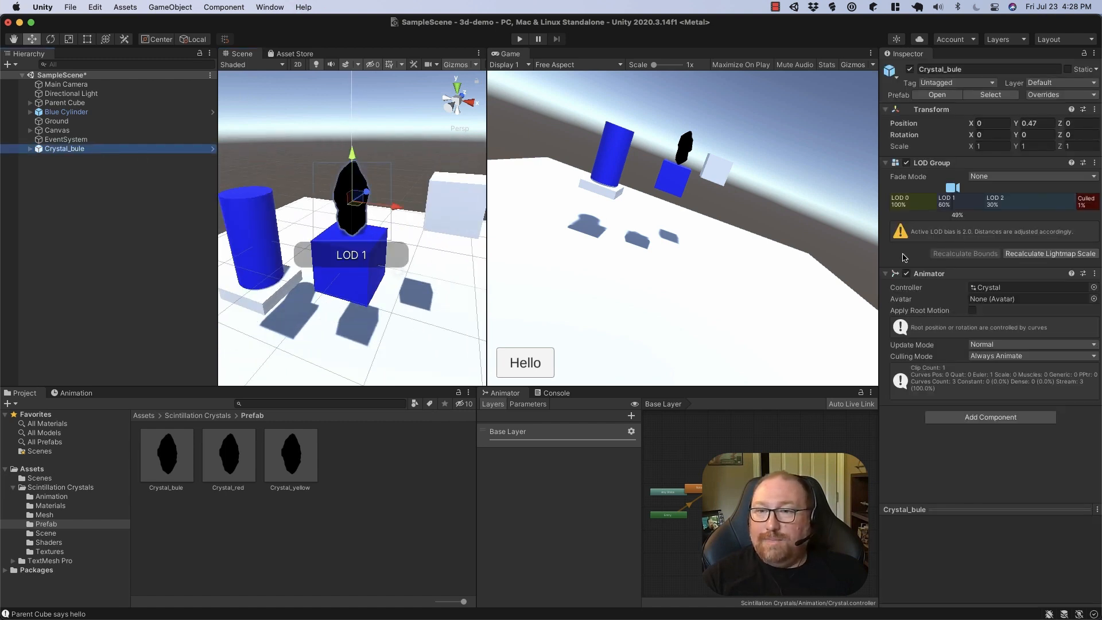
left_click(520, 39)
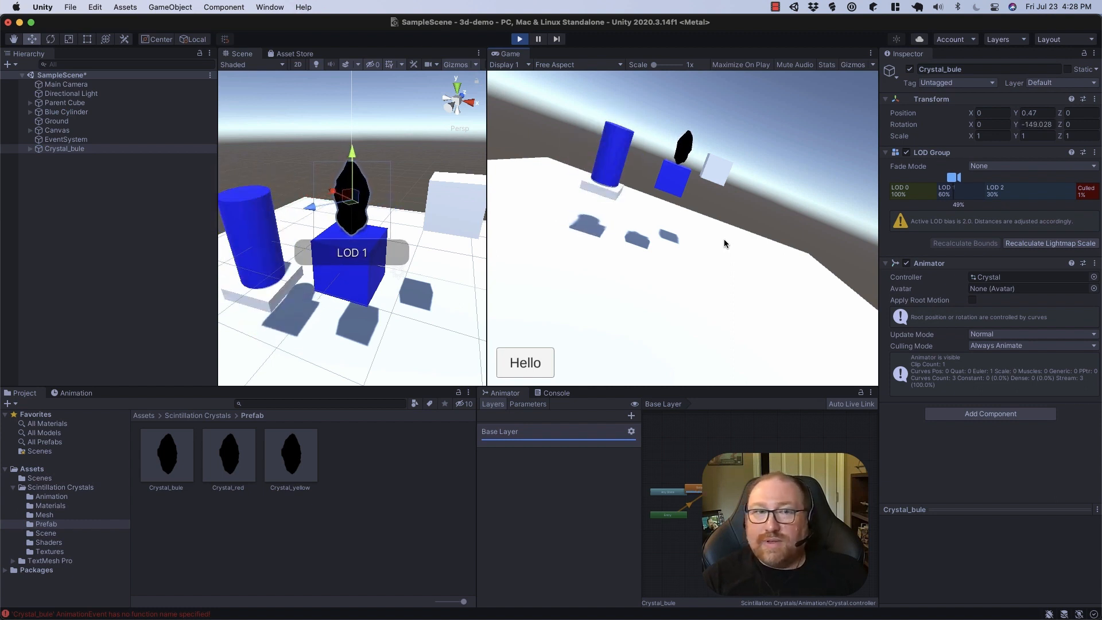
left_click(519, 39)
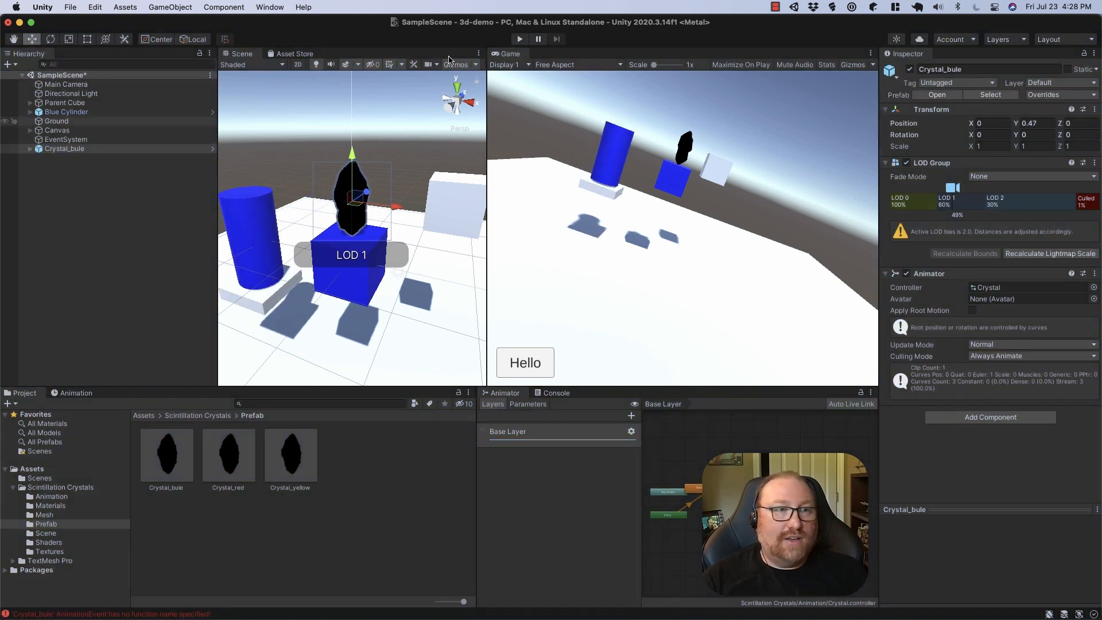
Switch the shader of Crystal_LOD0's M_Crystal_bule material to Standard.
left_click(30, 149)
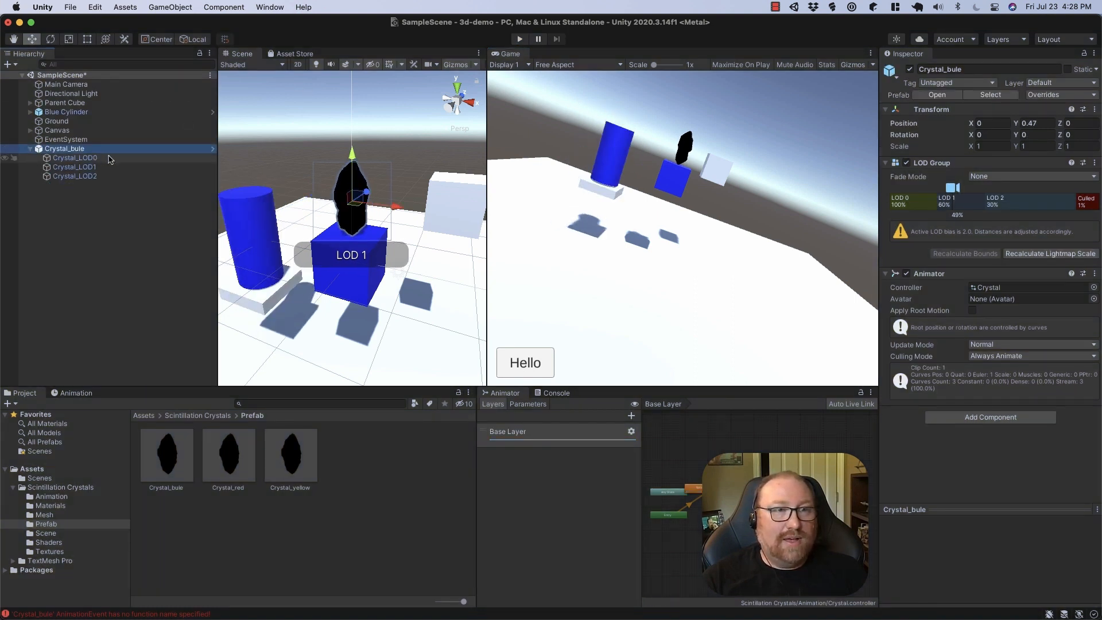
left_click(64, 158)
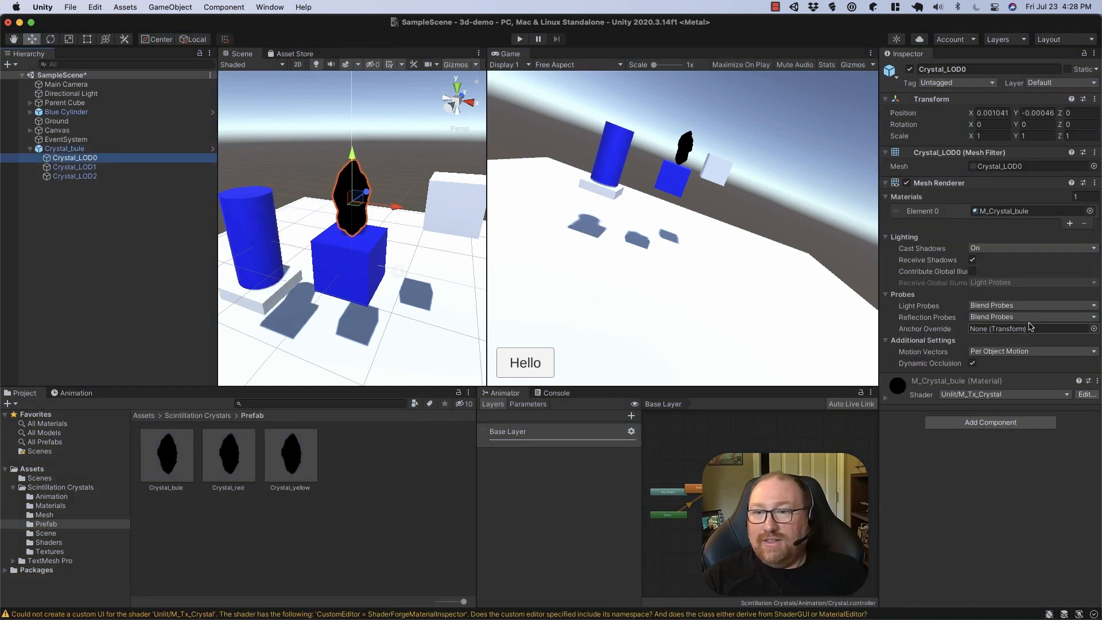
left_click(1012, 395)
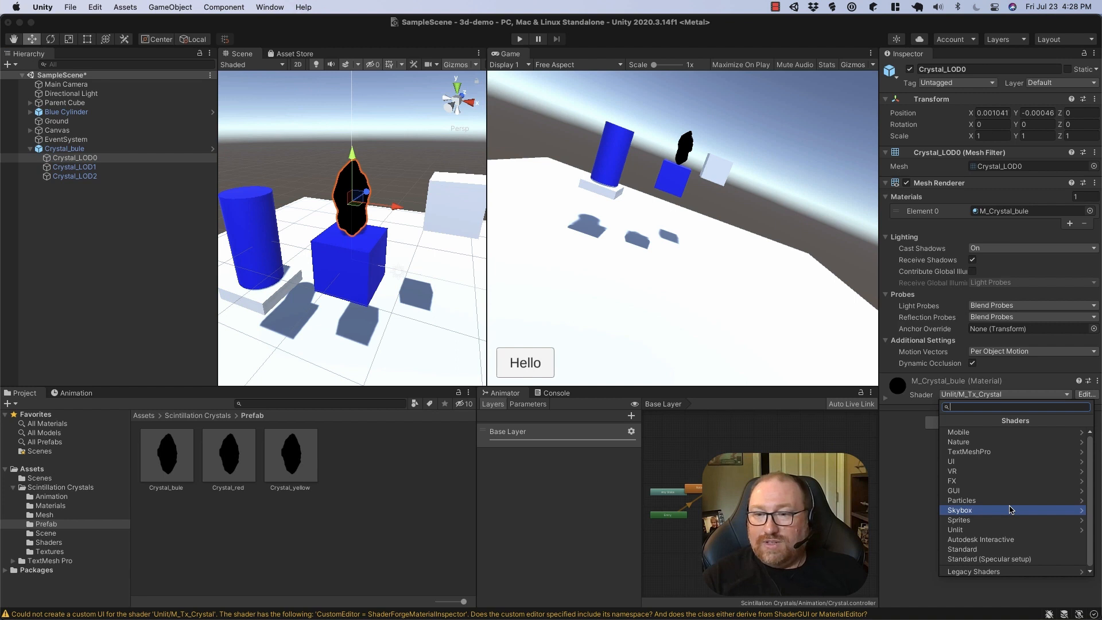
left_click(993, 550)
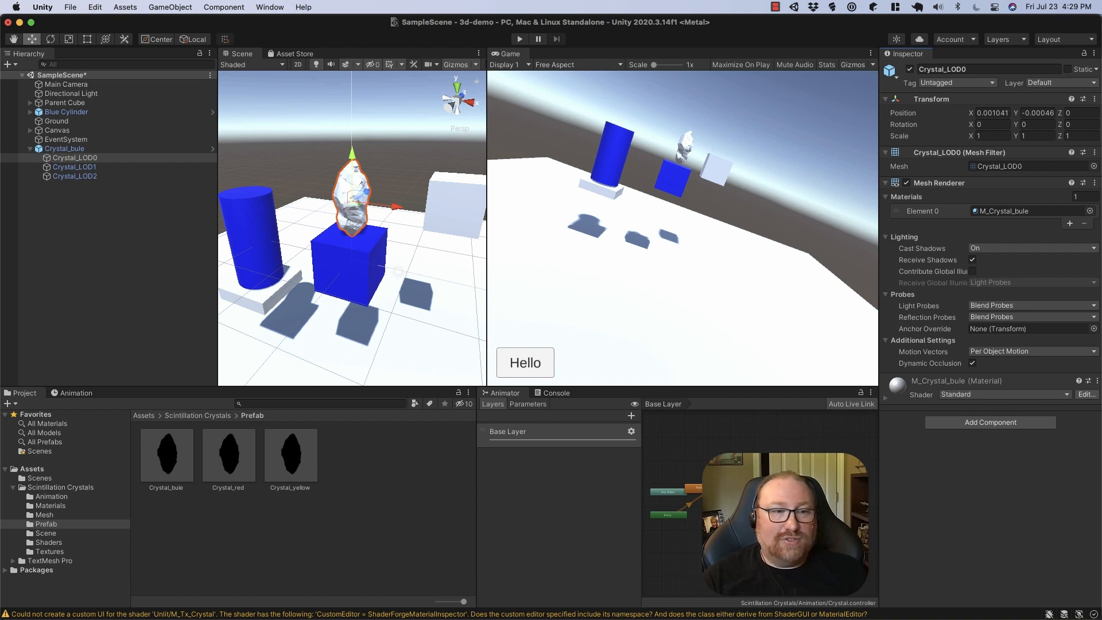
Examine the M_Crystal material, the M_Crystal shader and the textures supplied in the Scintillation Crystals folders.
left_click(189, 416)
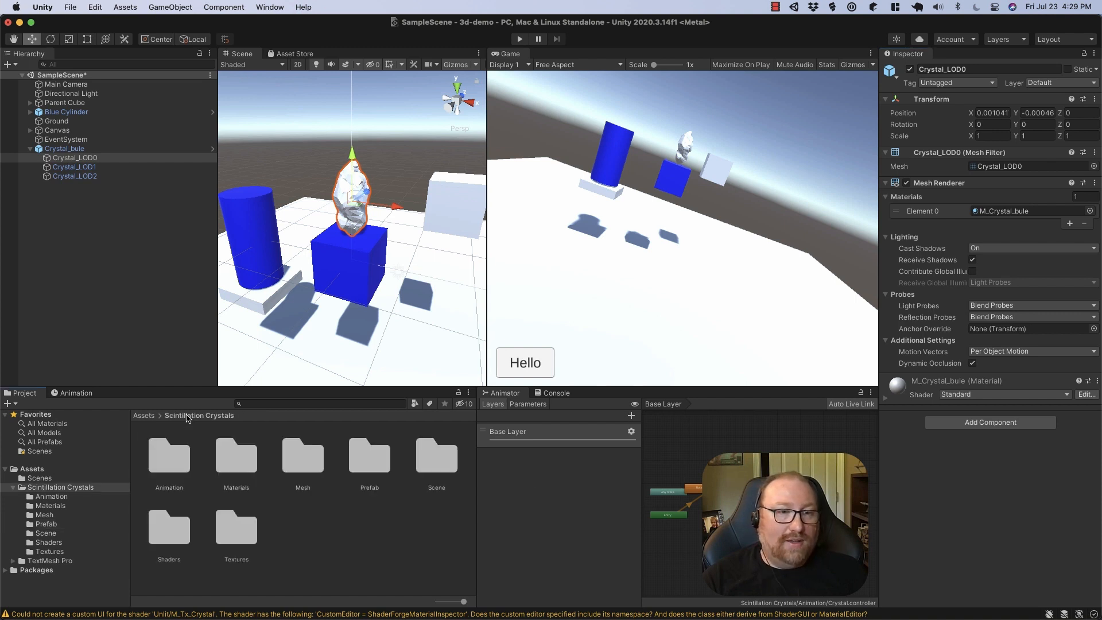
double_click(236, 468)
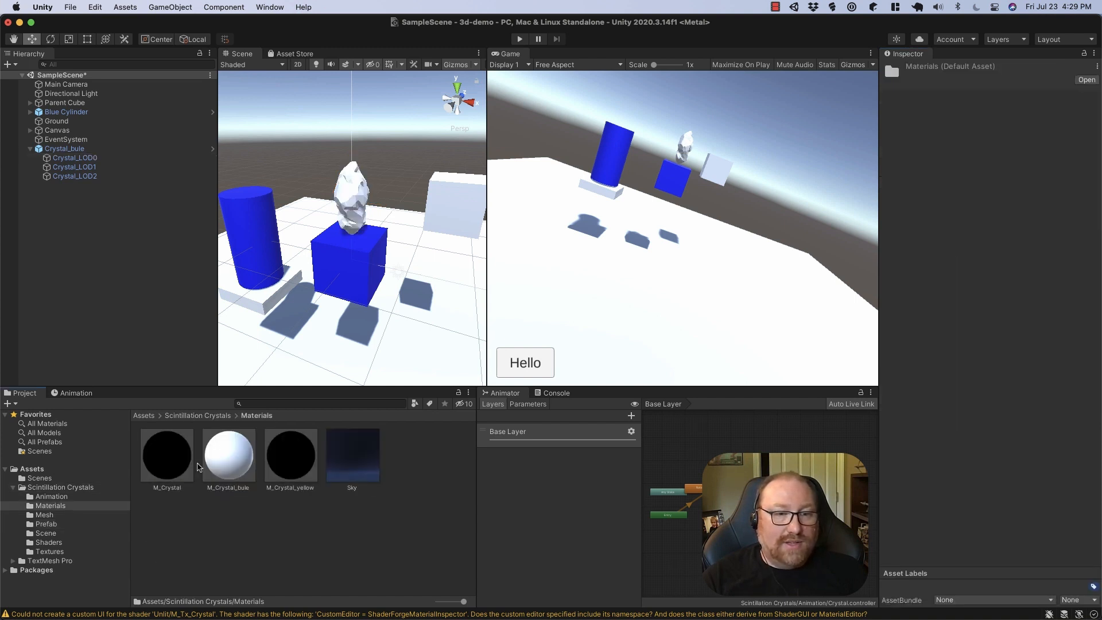
left_click(170, 462)
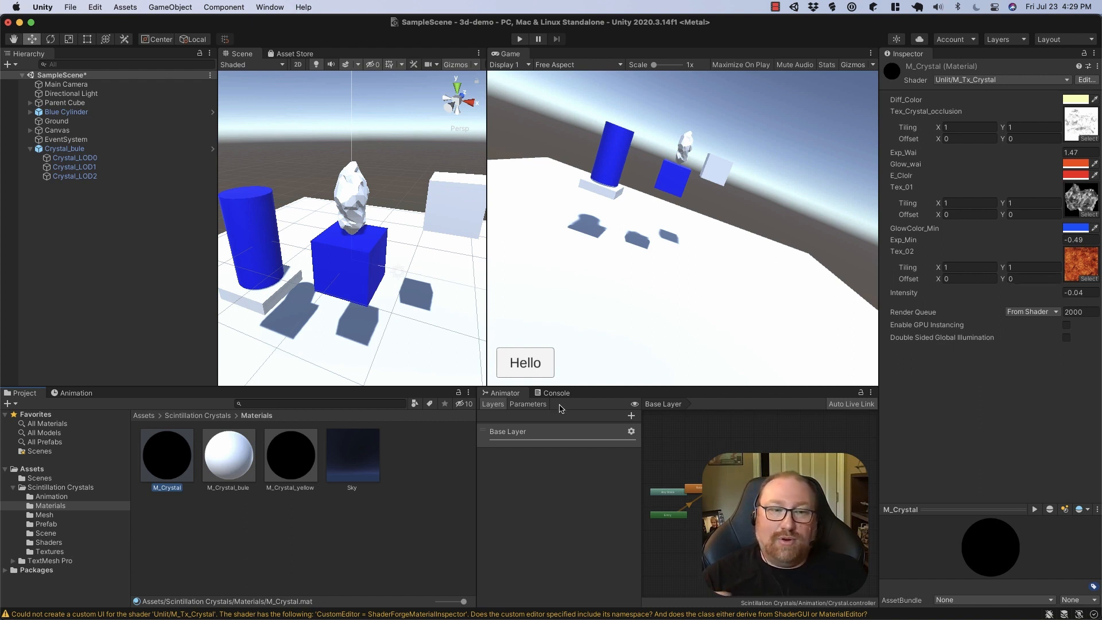
left_click(95, 148)
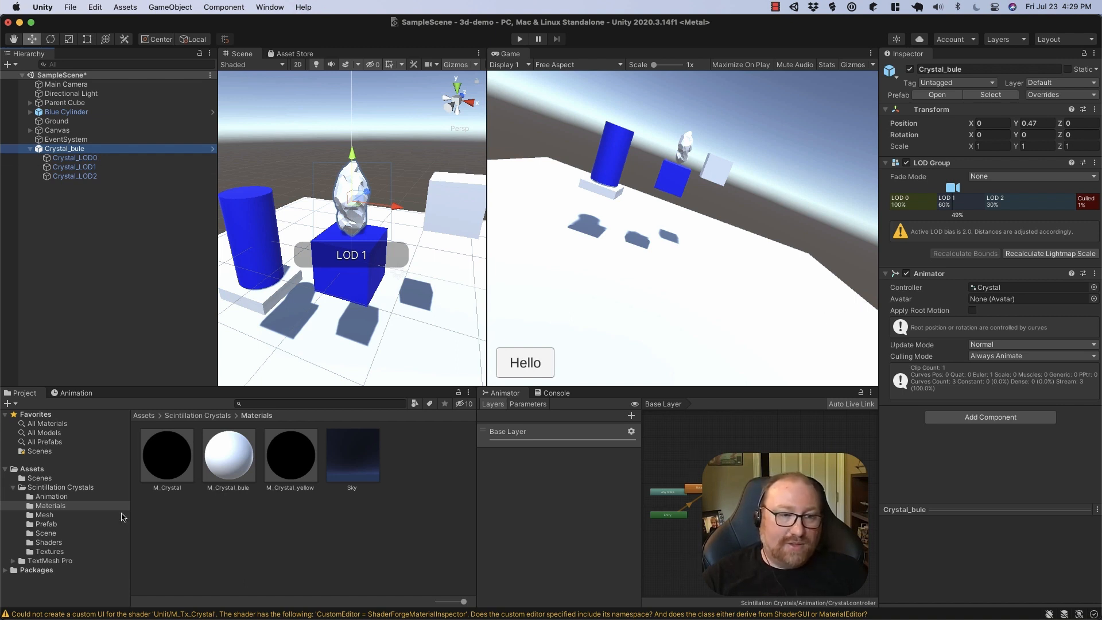
left_click(87, 542)
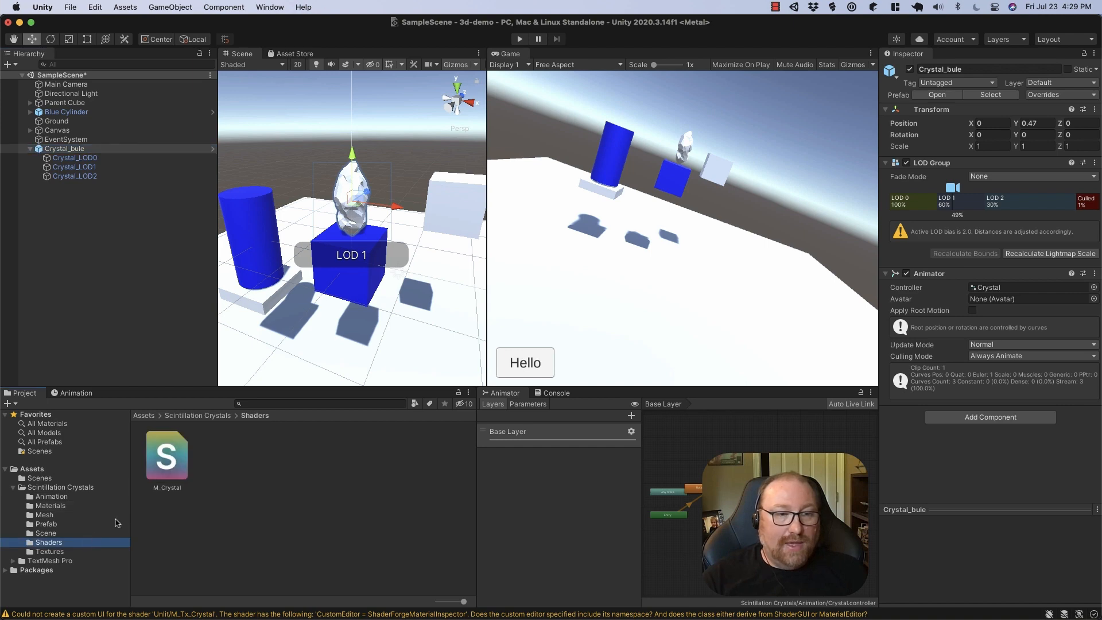
left_click(179, 480)
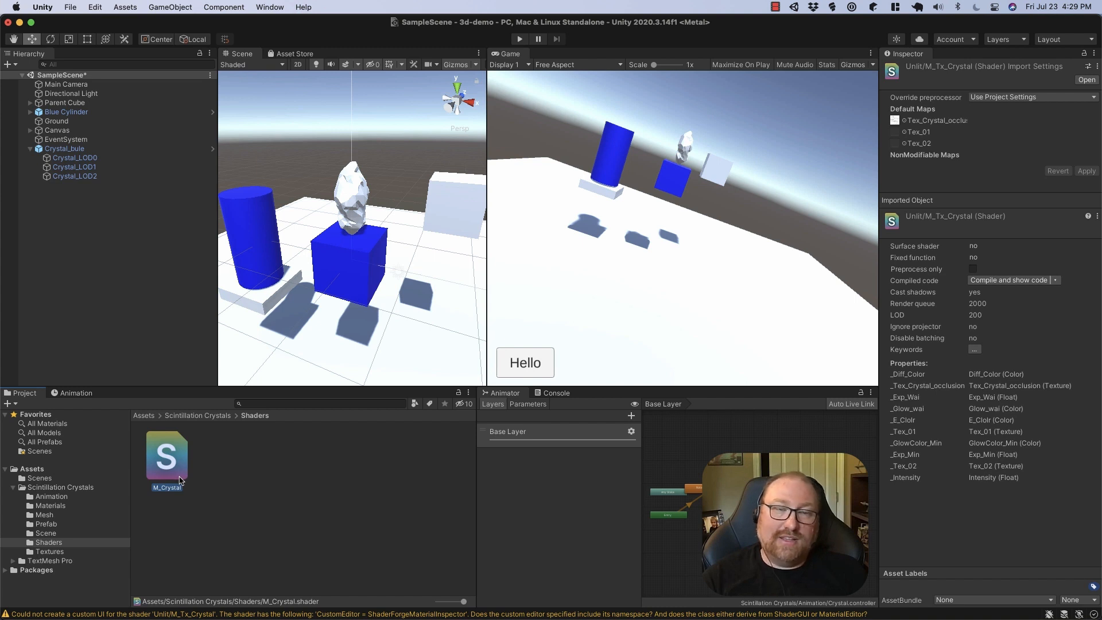
left_click(109, 552)
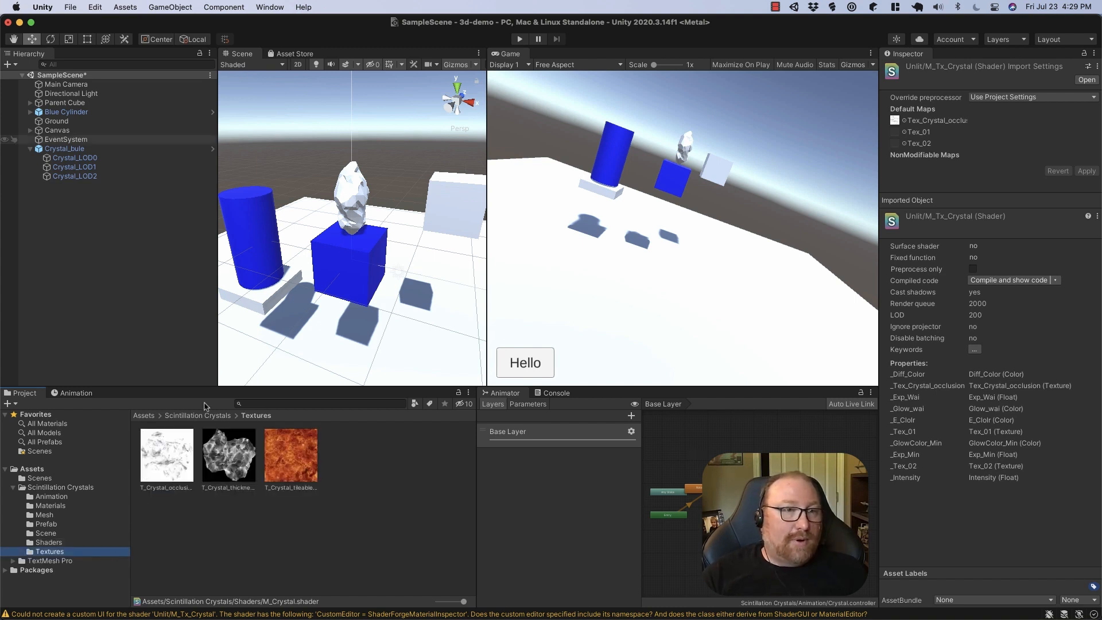
Compare the mesh detail of Crystal_bule's children Crystal_LOD0, Crystal_LOD1 and Crystal_LOD2 at different viewing distances.
left_click(97, 149)
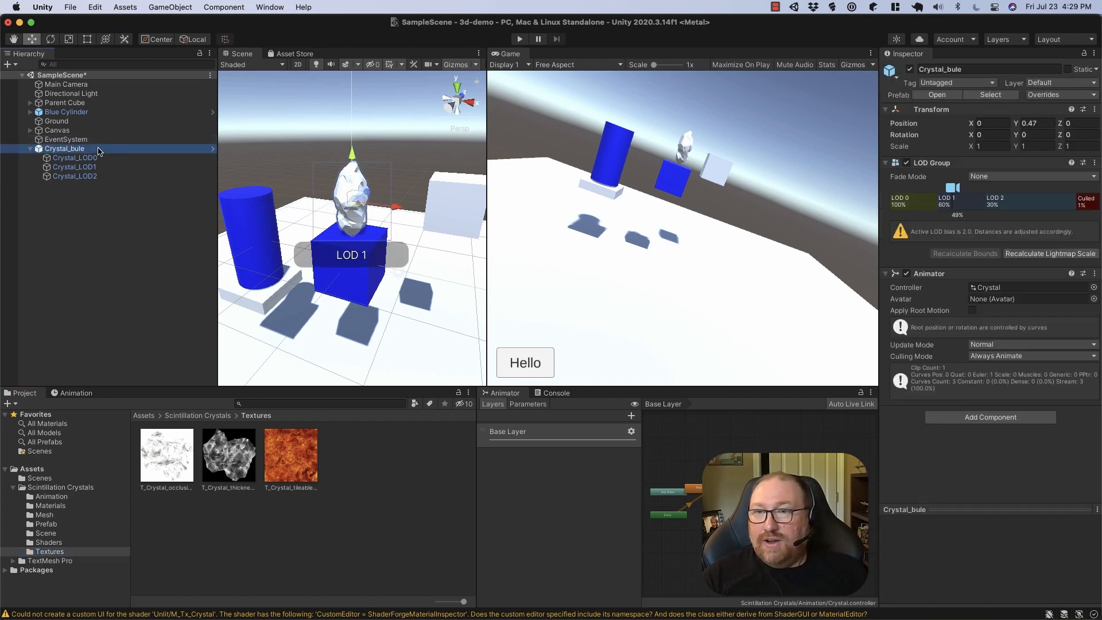
left_click(82, 159)
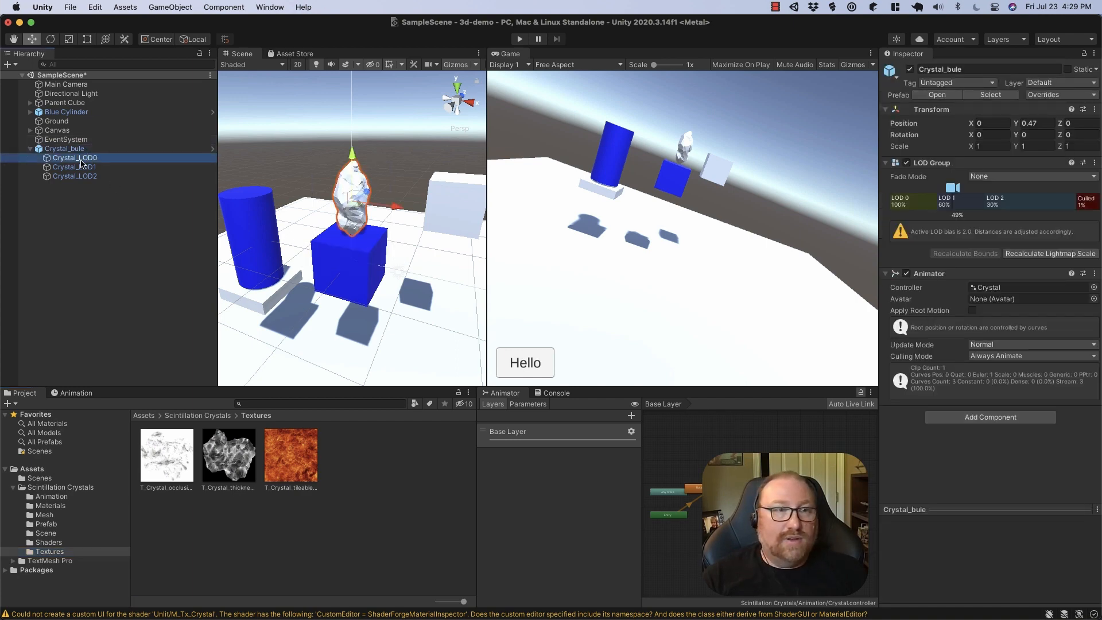
left_click(85, 151)
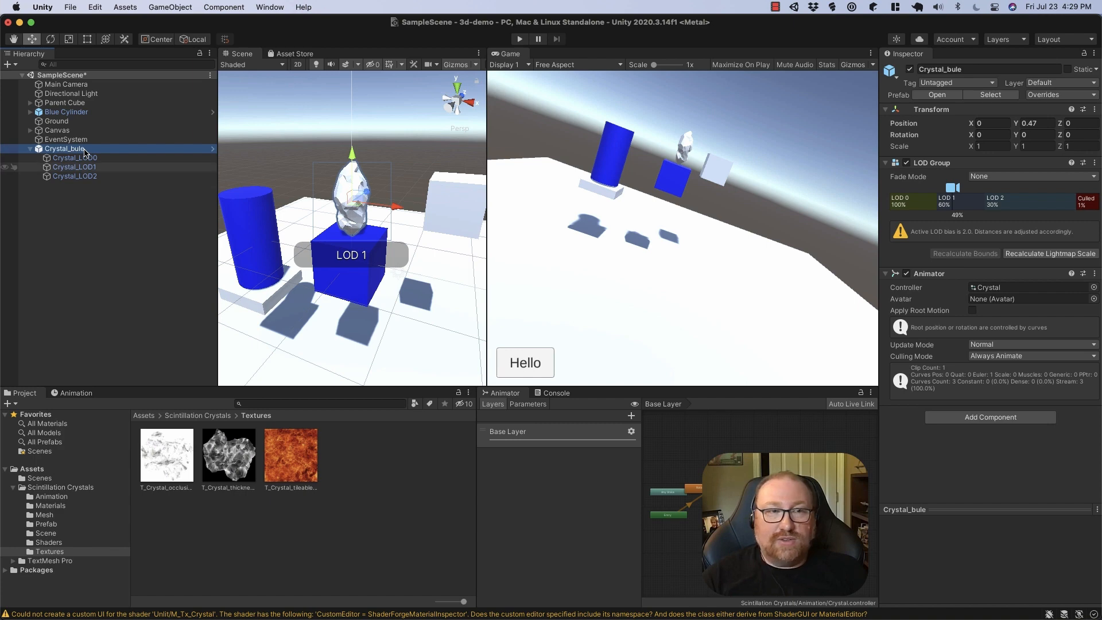
left_click(89, 161)
left_click(91, 167)
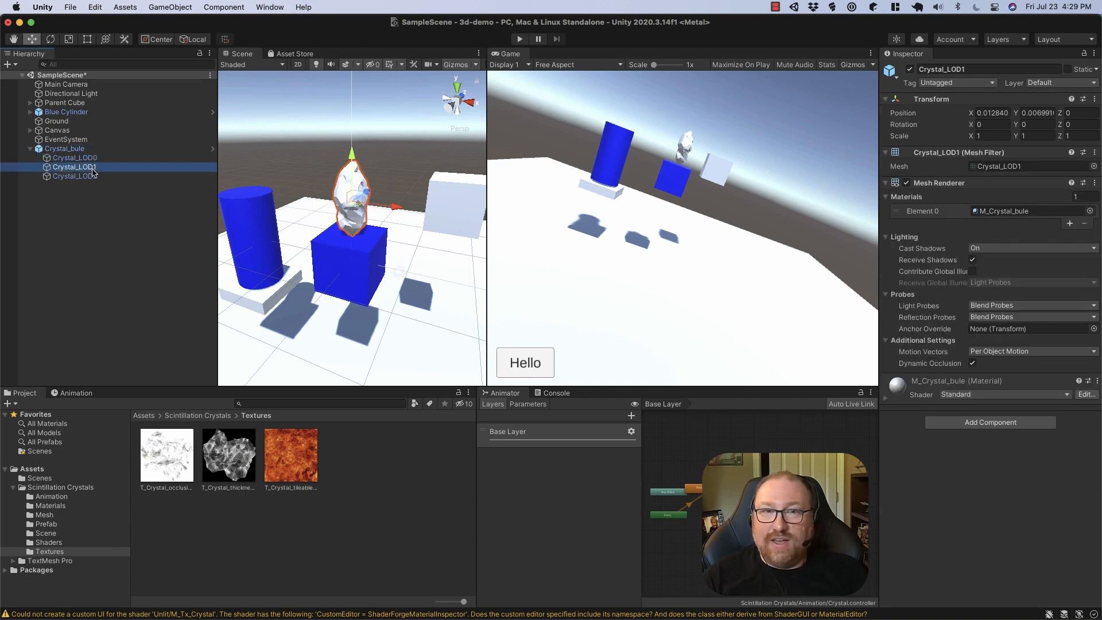
left_click(96, 177)
left_click(93, 162)
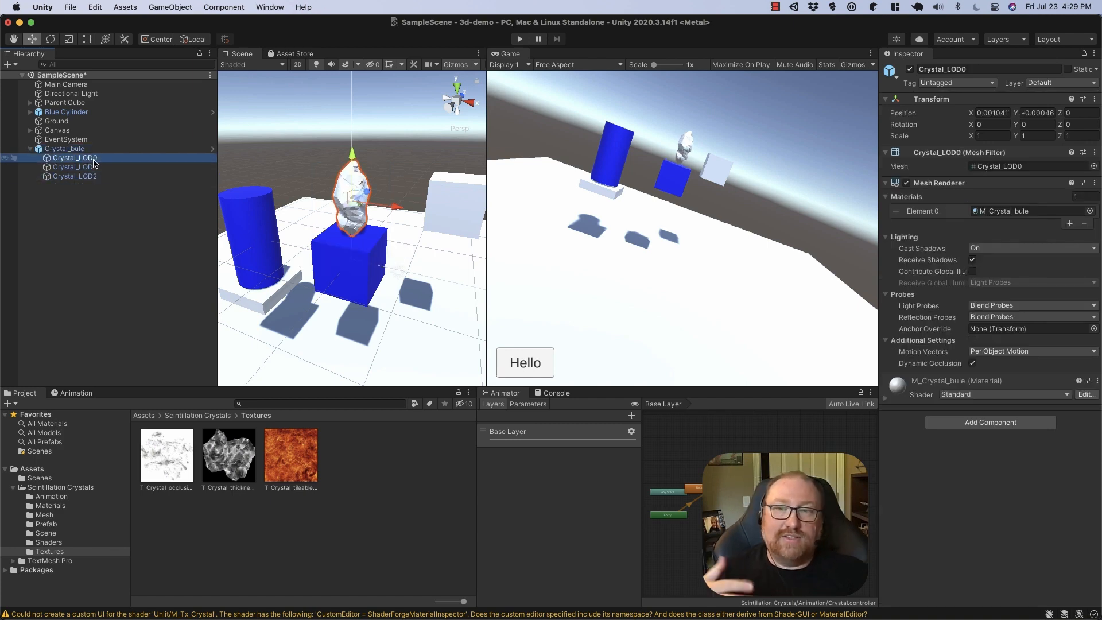
left_click(93, 168)
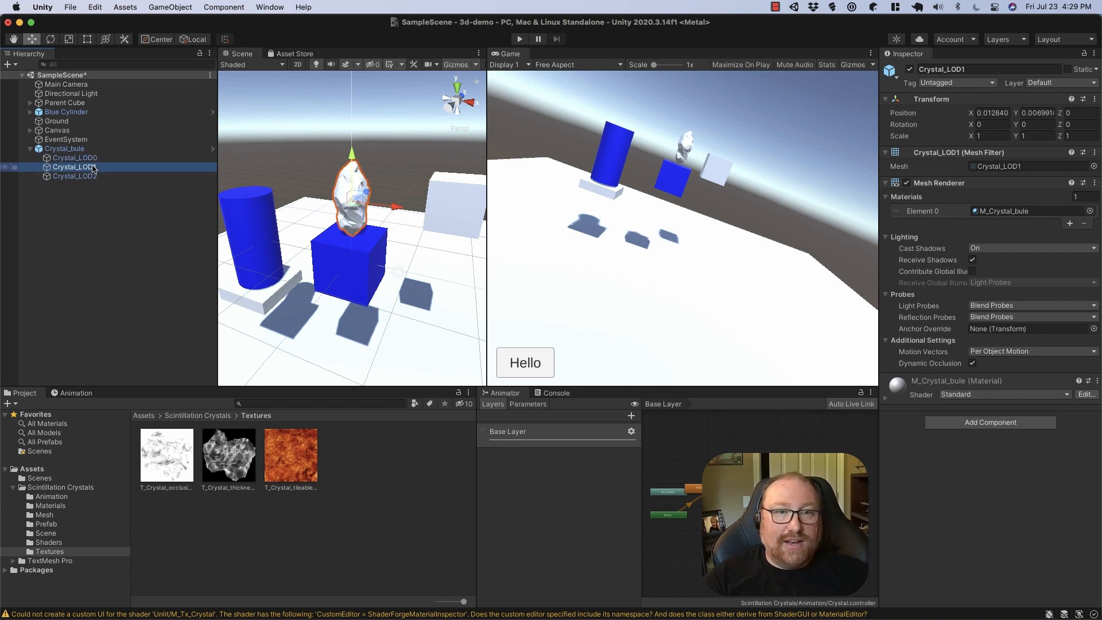
left_click(95, 176)
scroll(274, 210, "down", 8)
scroll(274, 211, "up", 15)
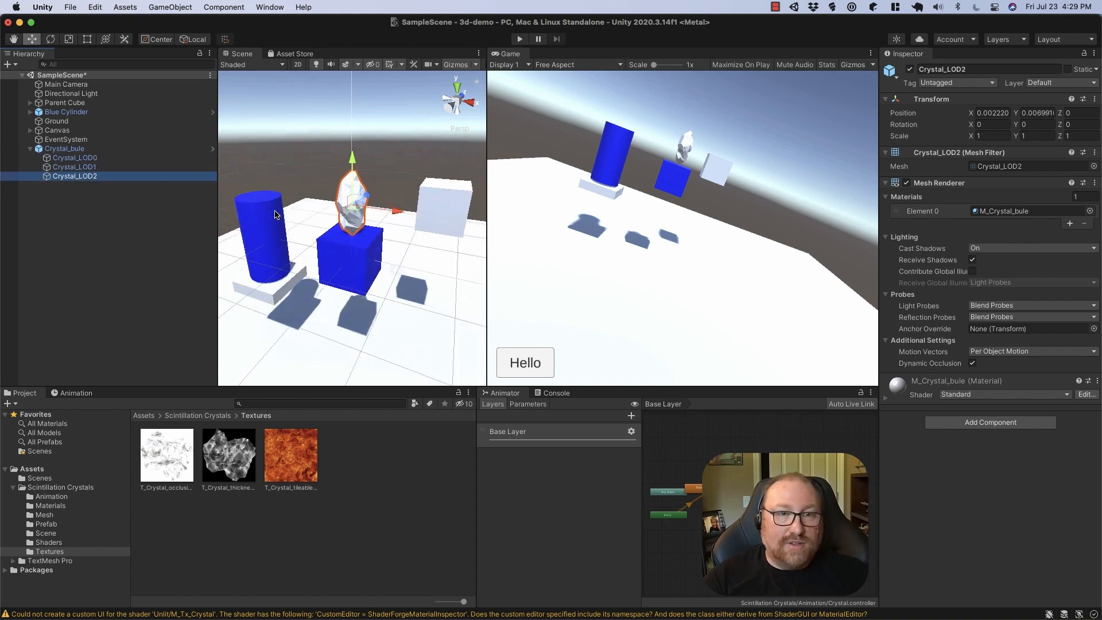
scroll(274, 211, "down", 5)
scroll(275, 215, "down", 4)
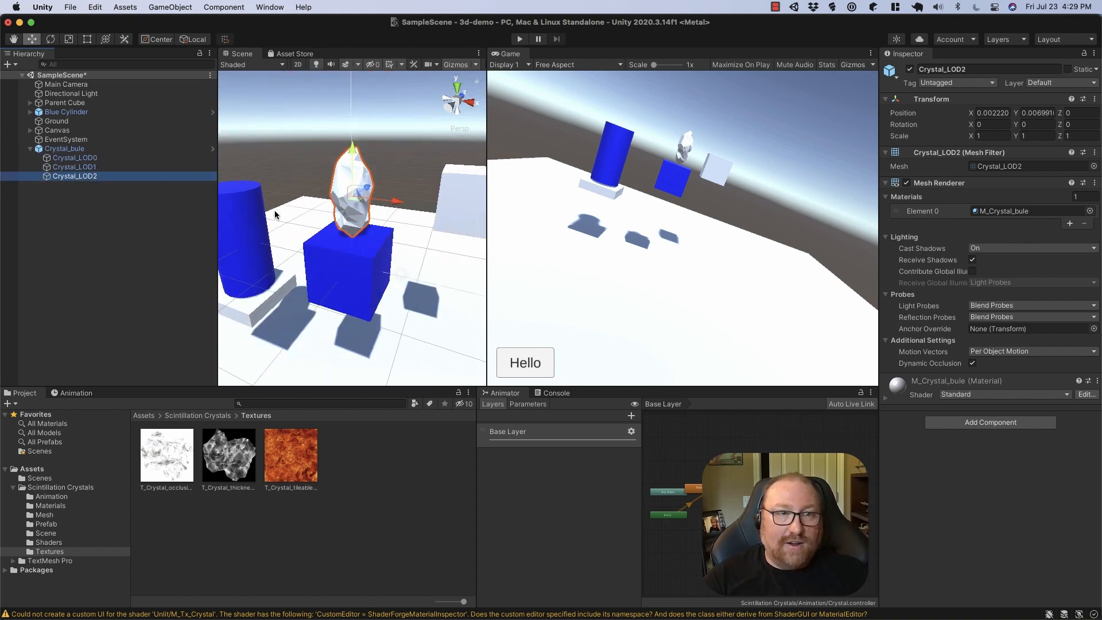
left_click(126, 170)
left_click(119, 159)
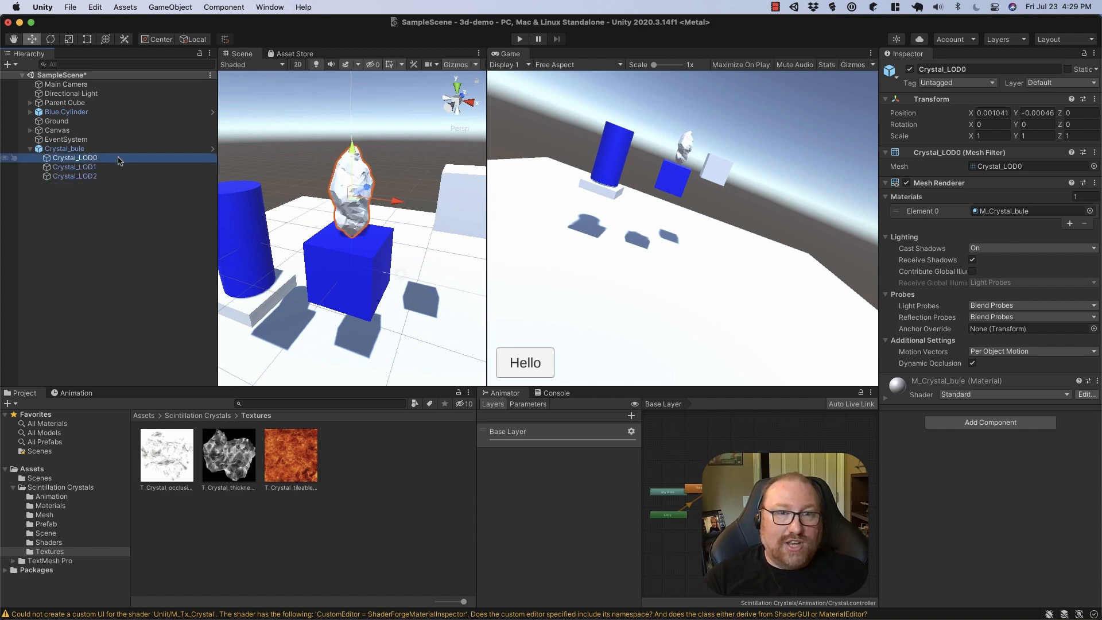
left_click(121, 168)
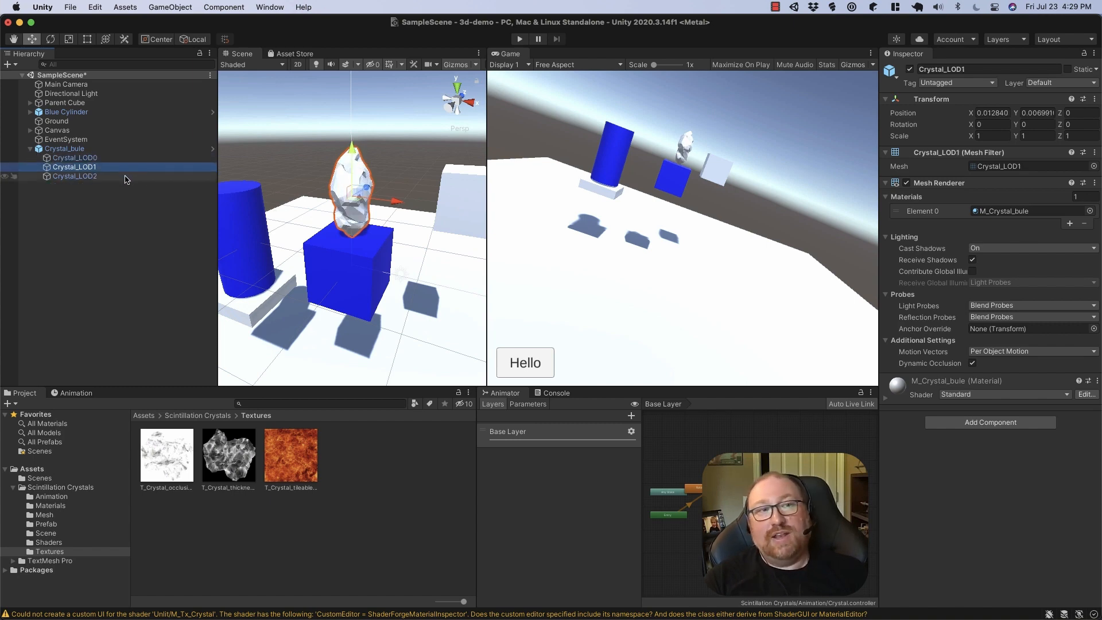
left_click(127, 177)
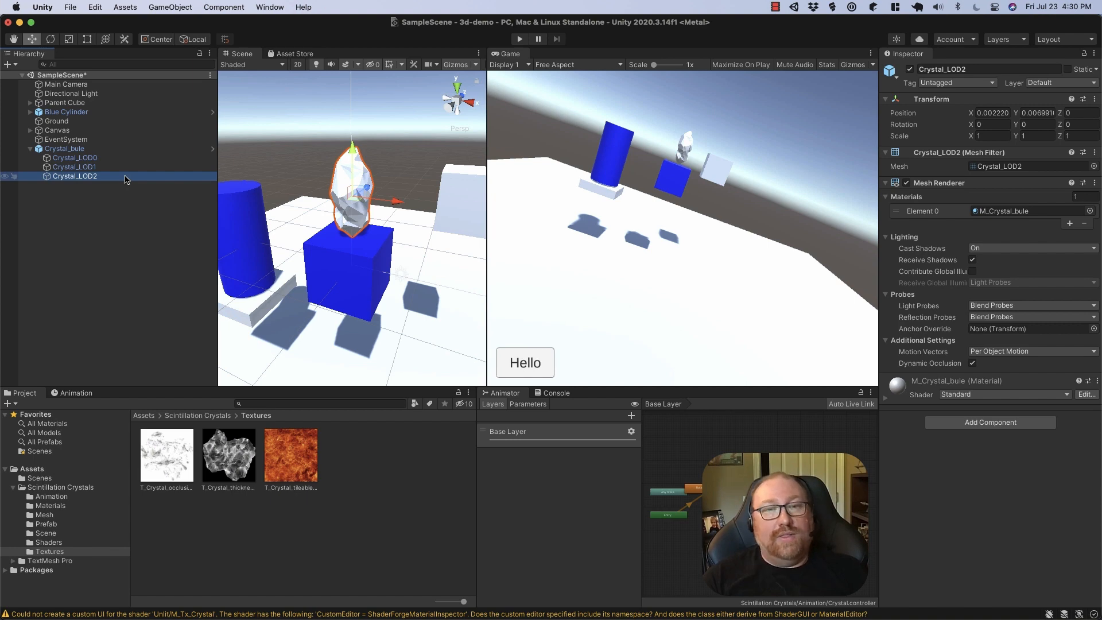
Review Crystal_bule's LOD Group and check its three LOD children against it.
left_click(94, 150)
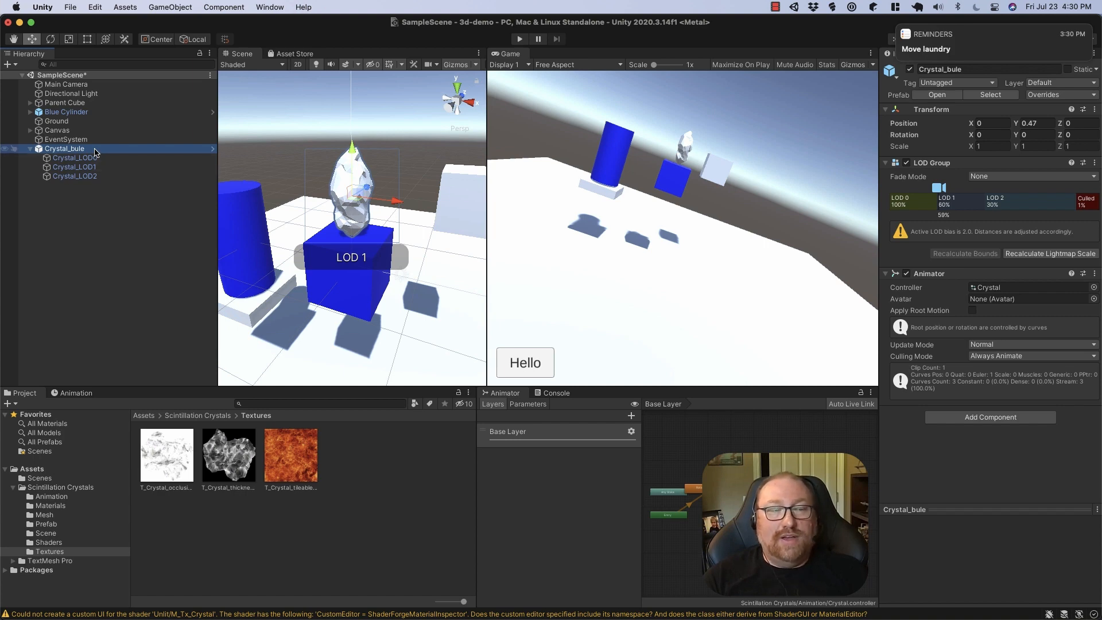
left_click(99, 178)
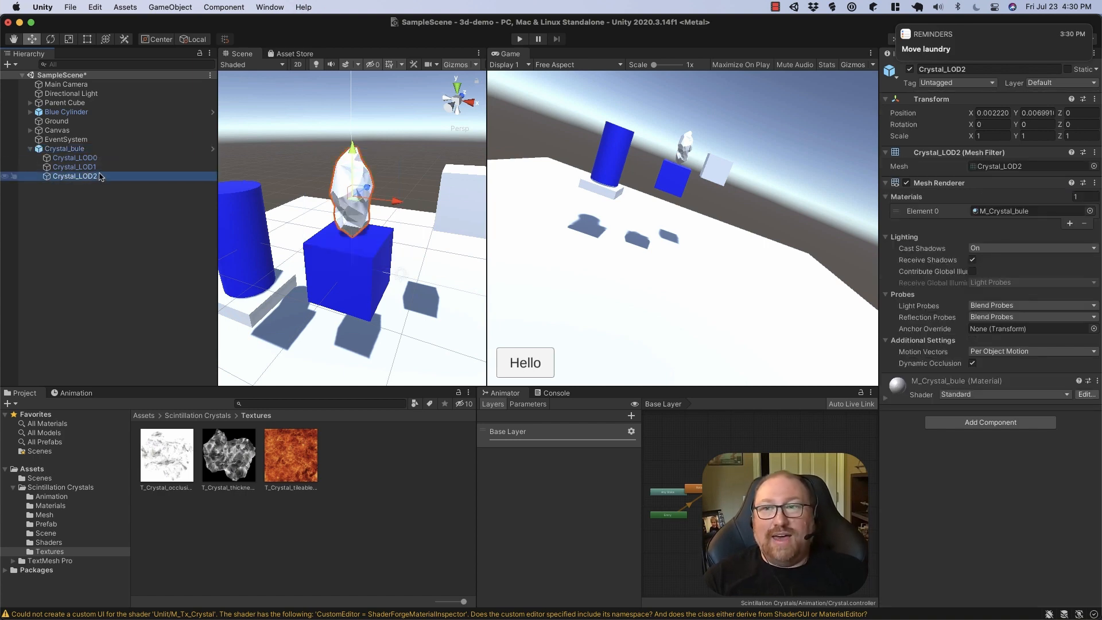
left_click(100, 167)
left_click(95, 158)
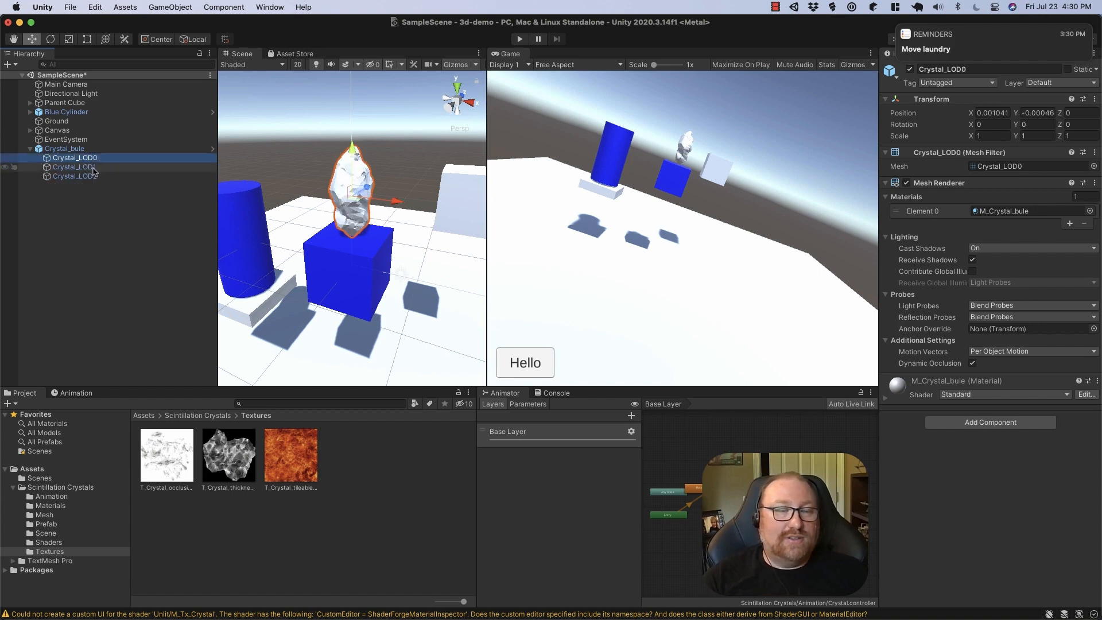
left_click(93, 169)
left_click(92, 176)
left_click(89, 159)
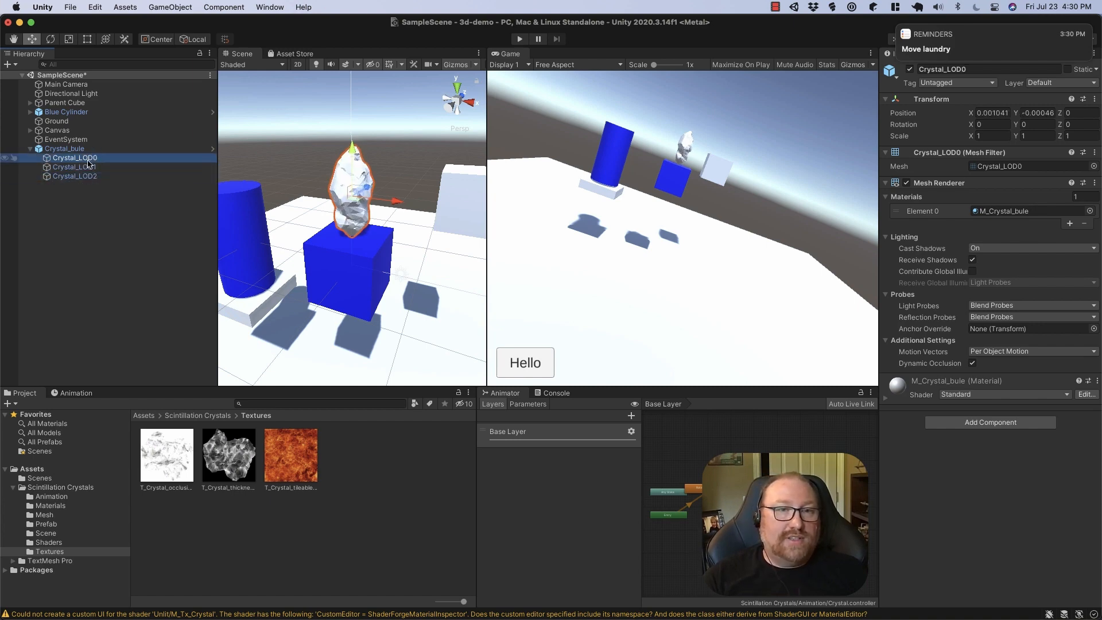
Try to move Crystal_LOD0 out of the Crystal_bule instance, and open the prefab for editing with Crystal_LOD0 selected.
left_click_drag(80, 162, 93, 147)
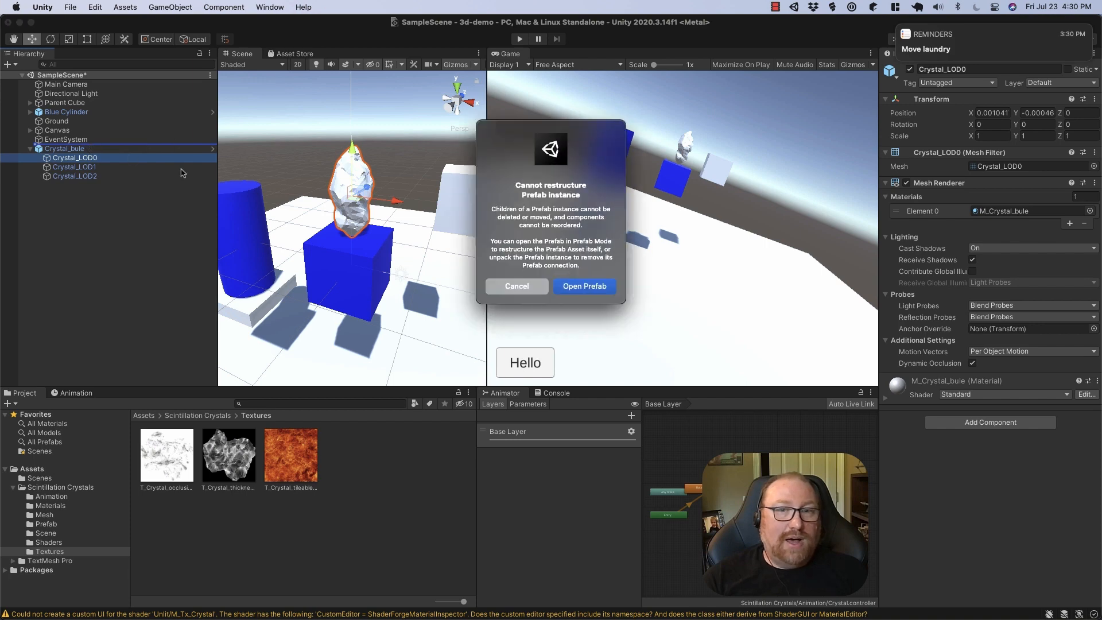
left_click(592, 291)
left_click(85, 99)
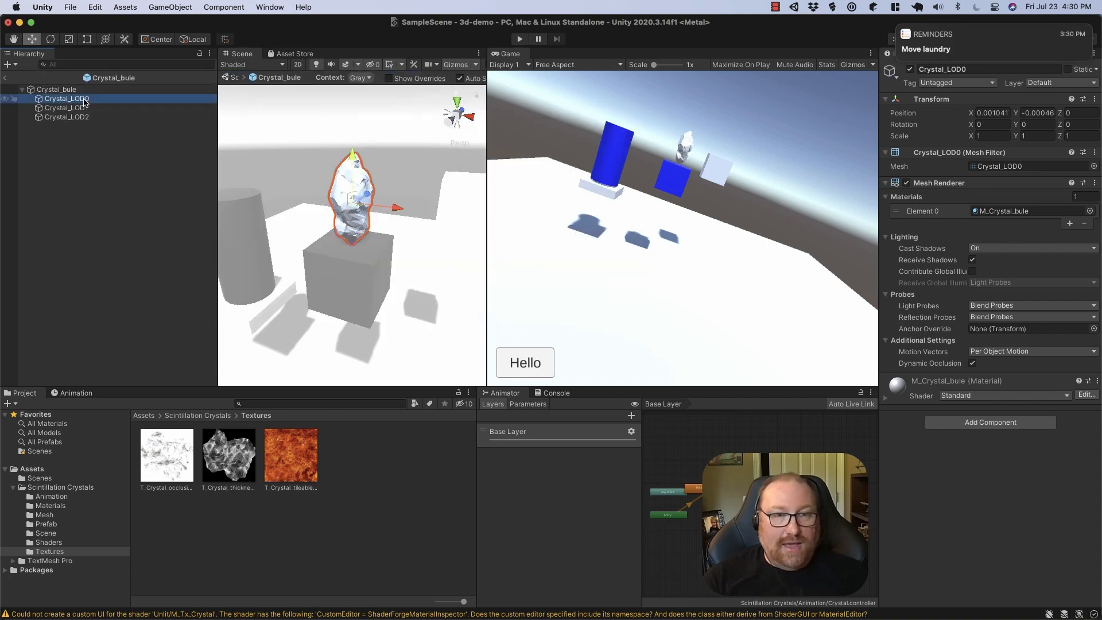
Return from the prefab to SampleScene, keep a standalone Crystal_LOD0 there, and delete the Crystal_bule instance.
left_click(7, 81)
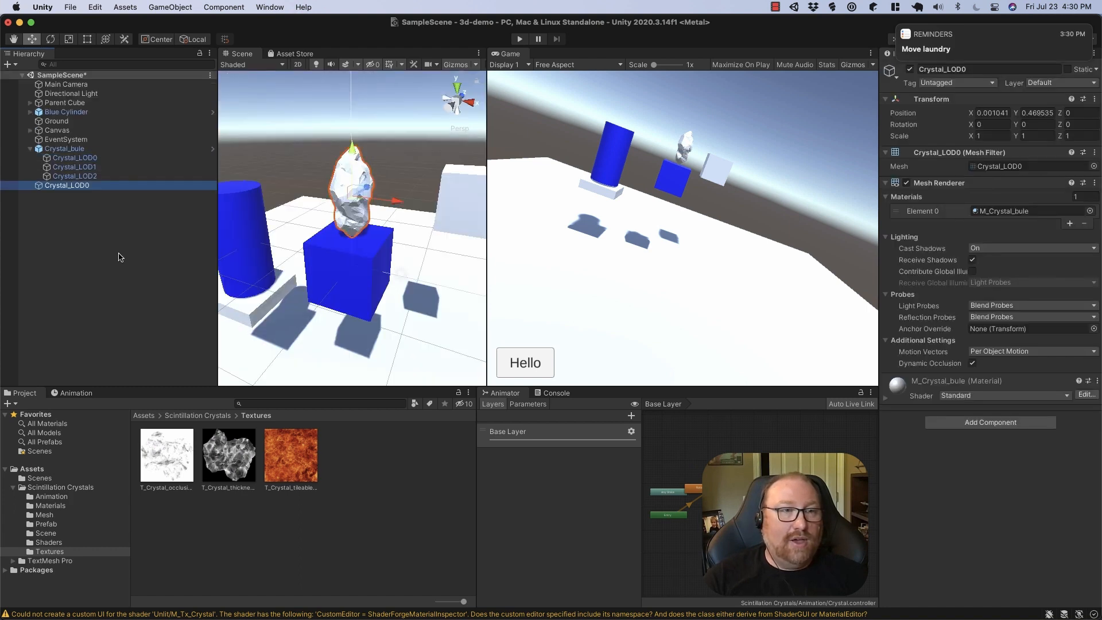
left_click(64, 148)
right_click(85, 150)
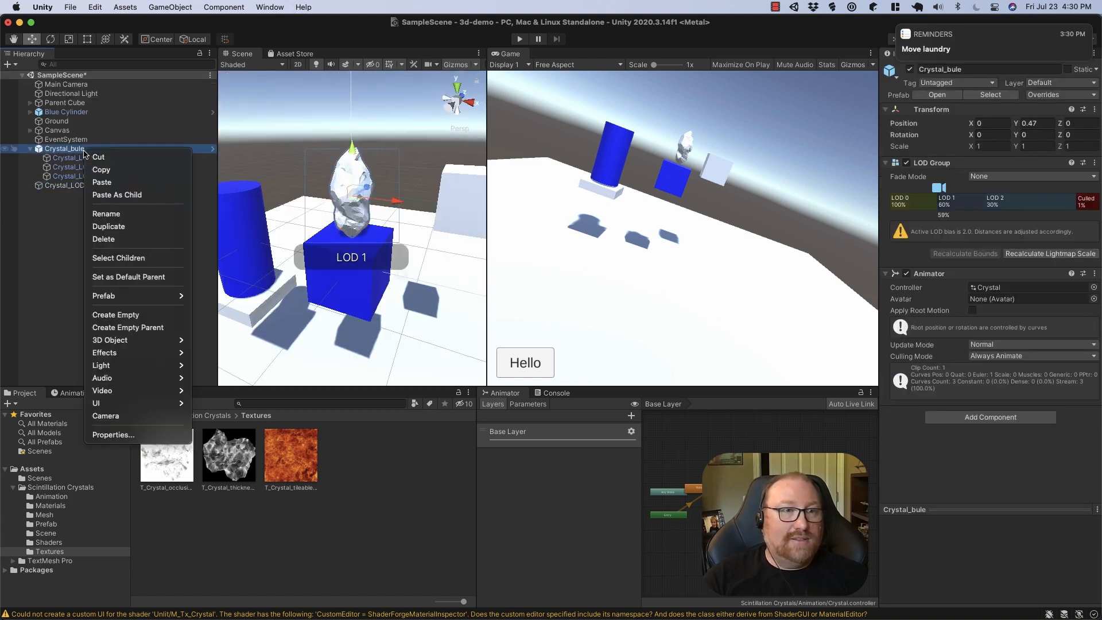
left_click(95, 239)
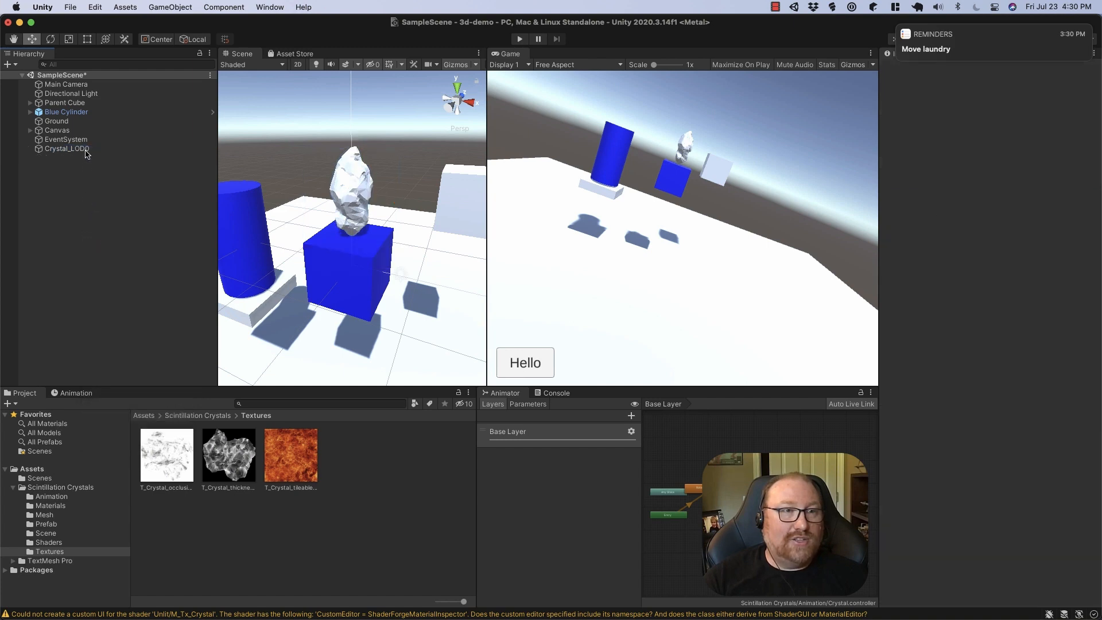
left_click(86, 151)
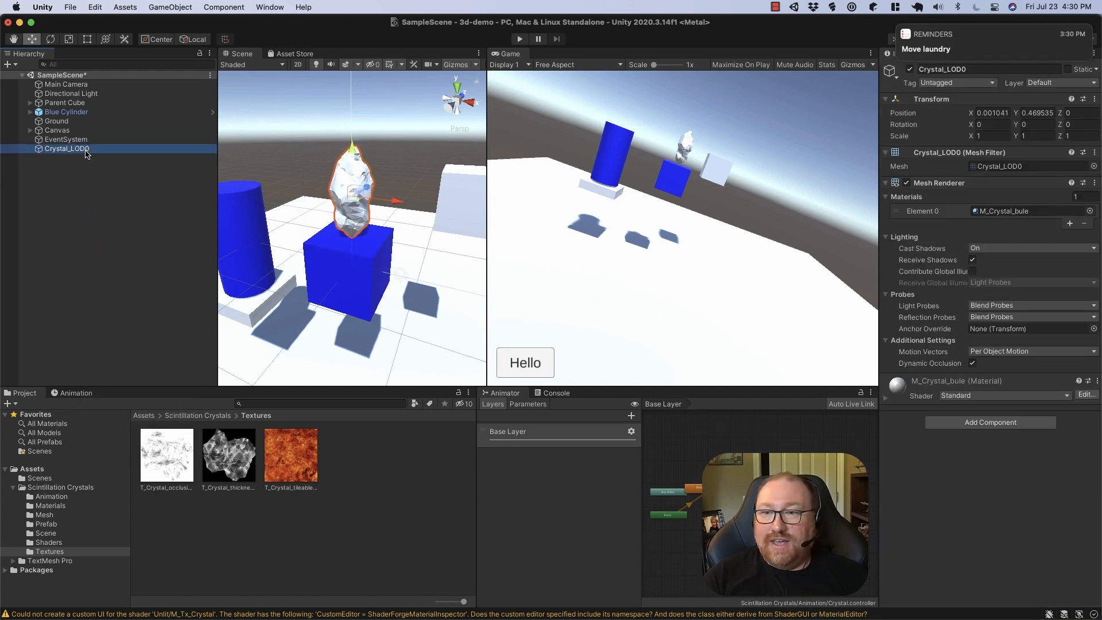
left_click(391, 522)
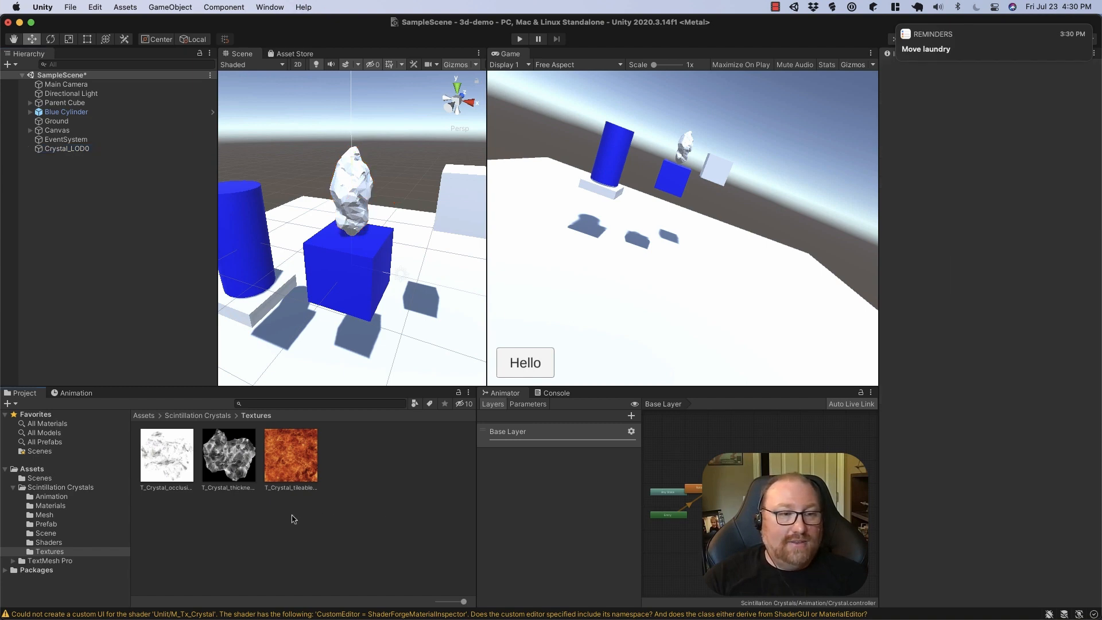
Set the M_Crystal_bule material's rendering mode to Fade, after trying Transparent.
left_click(83, 508)
left_click(229, 456)
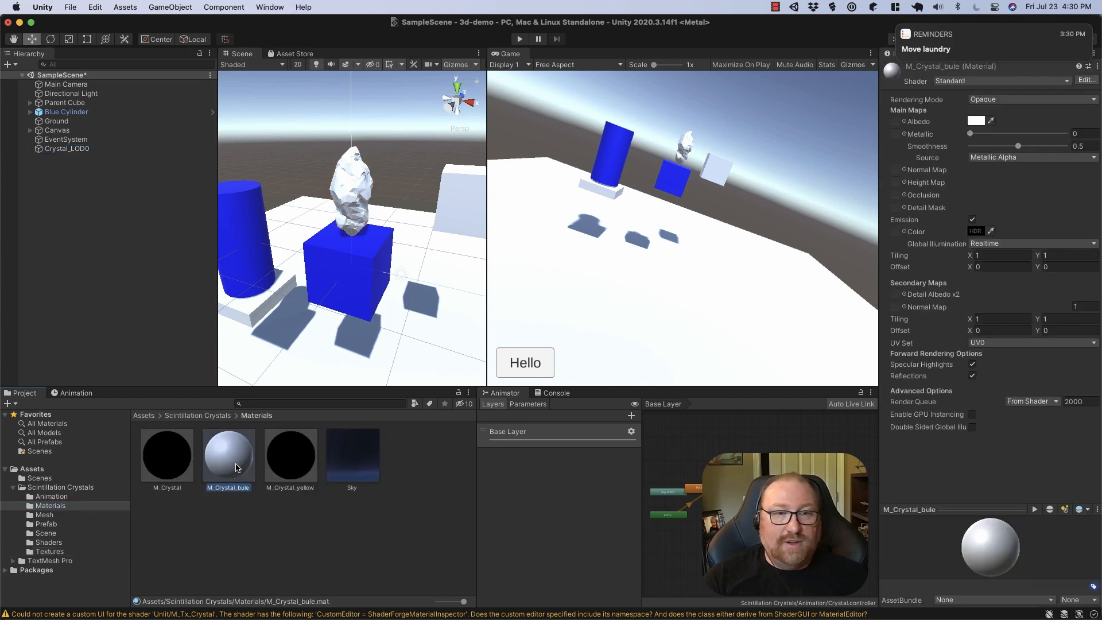
left_click(1028, 100)
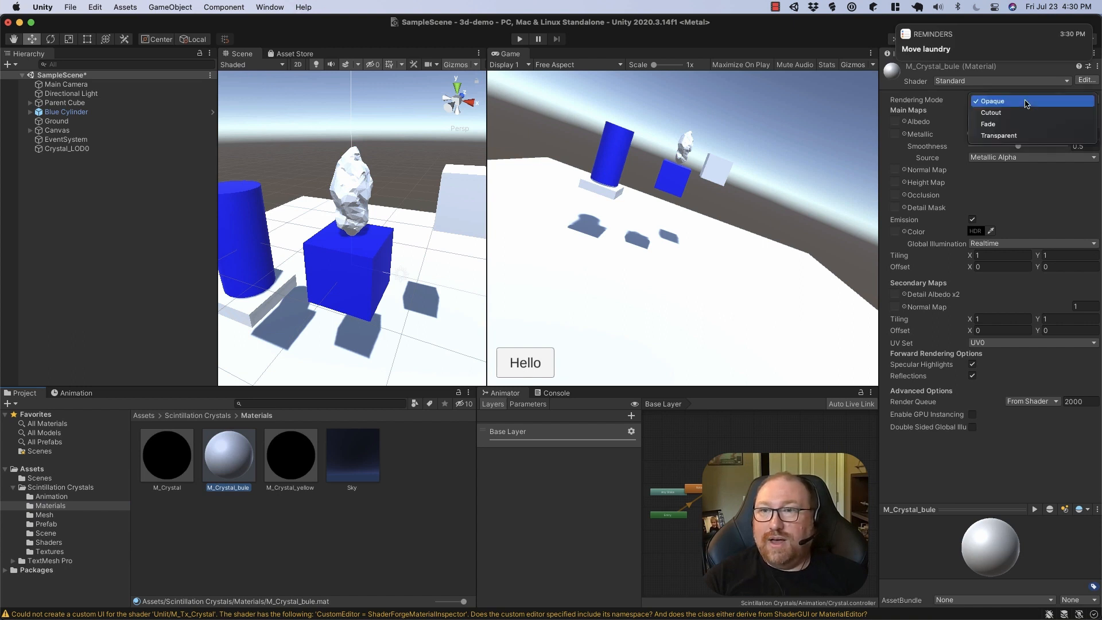
left_click(1032, 135)
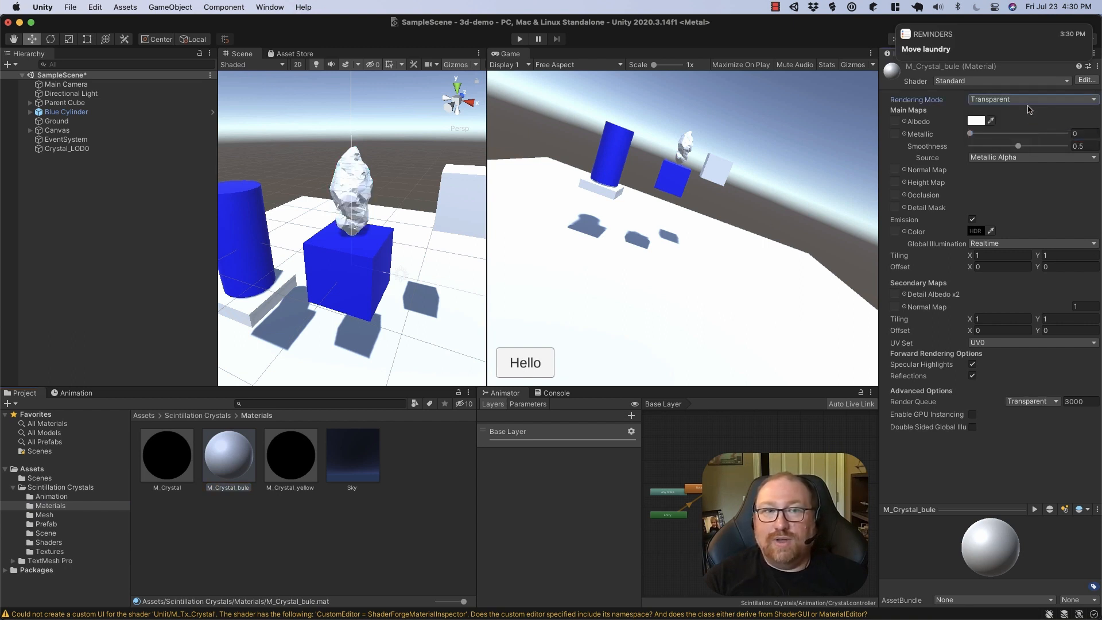
left_click(1028, 103)
left_click(1027, 97)
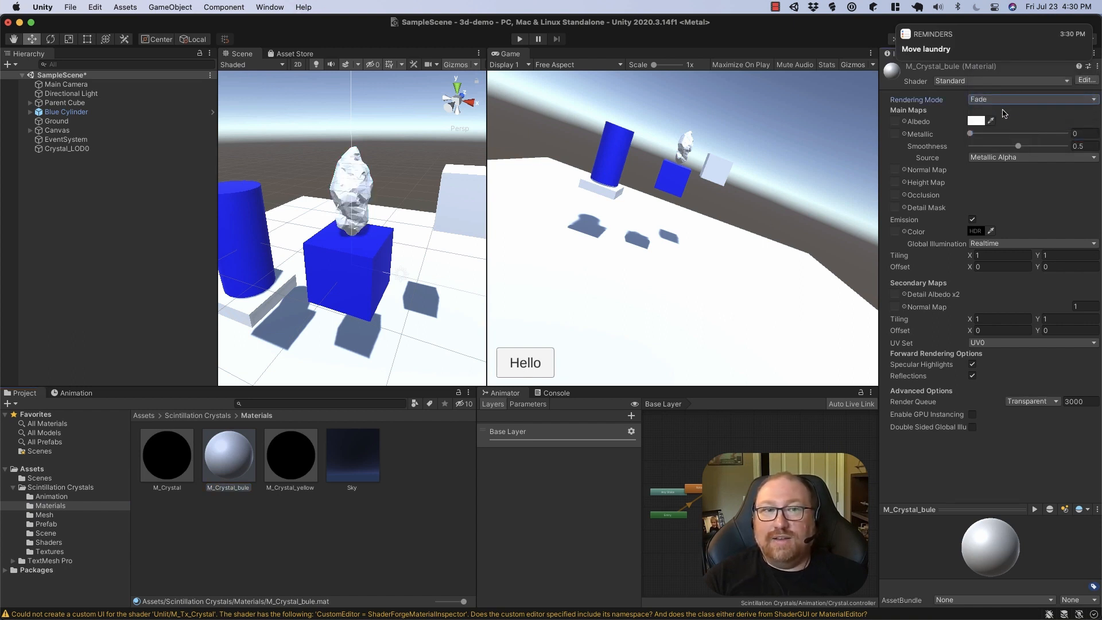
Set M_Crystal_bule's albedo to blue 0004FF with an alpha of 221.
left_click(983, 122)
mouse_move(1045, 346)
left_mouse_down()
mouse_move(1020, 349)
mouse_move(1055, 348)
left_mouse_up()
left_click(1007, 259)
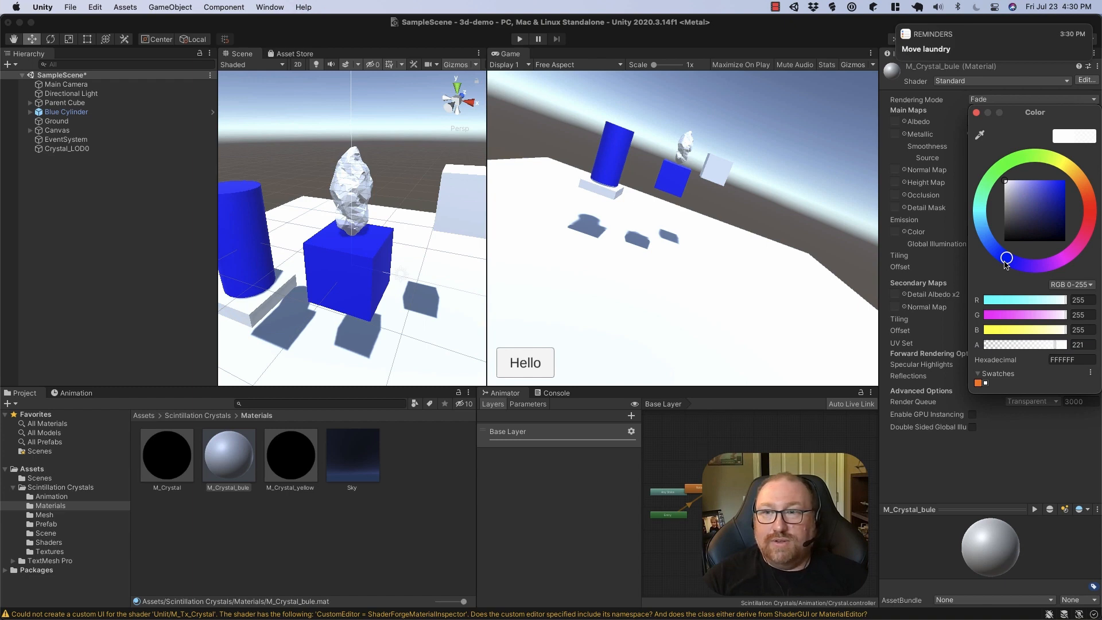
left_click(1064, 182)
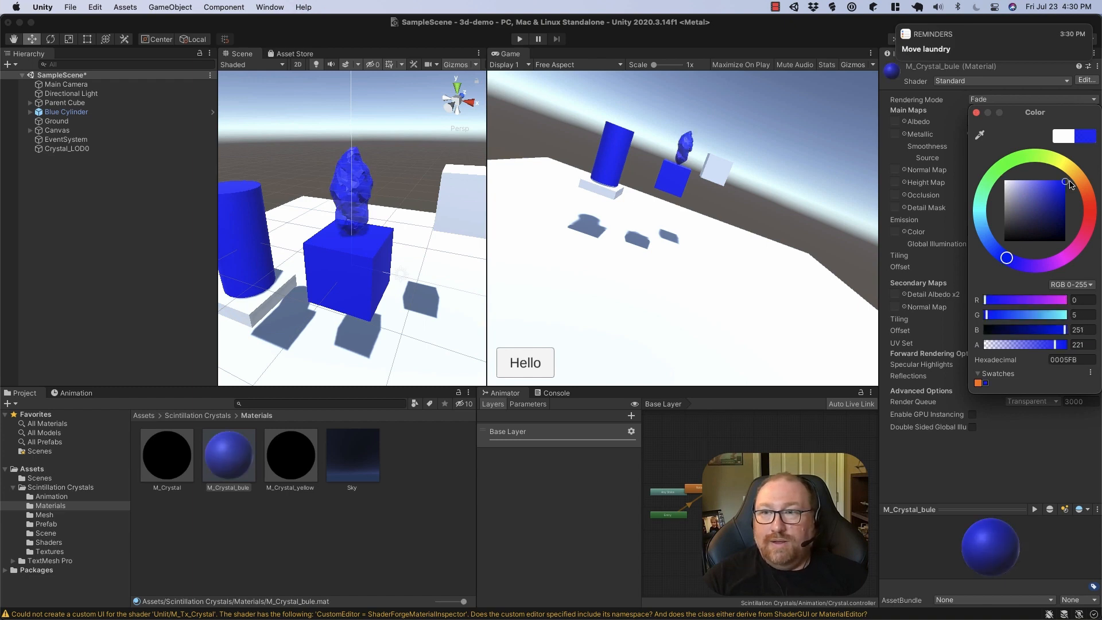
left_click(977, 113)
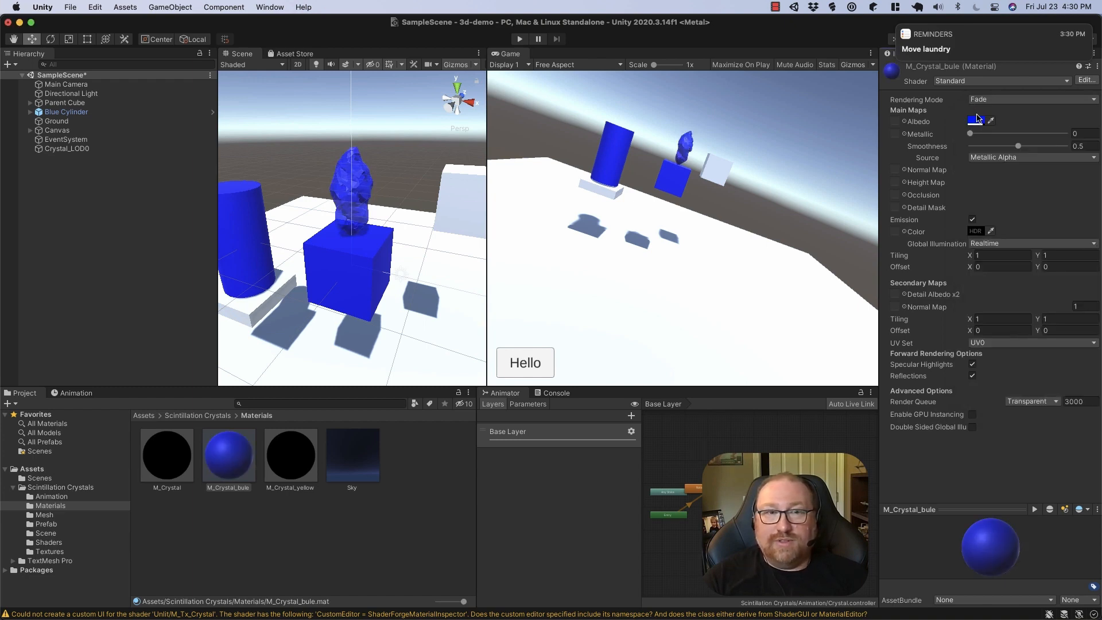
Move Crystal_LOD0 in the scene to about Y 0.654 and Z -0.712, above the blue cube.
left_click(357, 167)
left_click(79, 113)
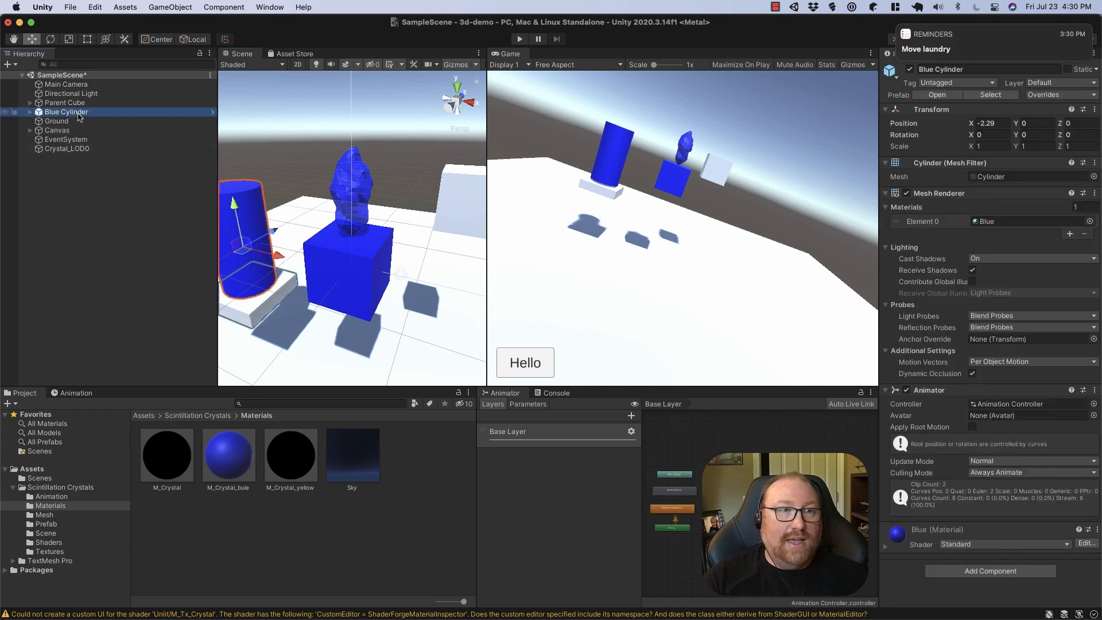
left_click(88, 150)
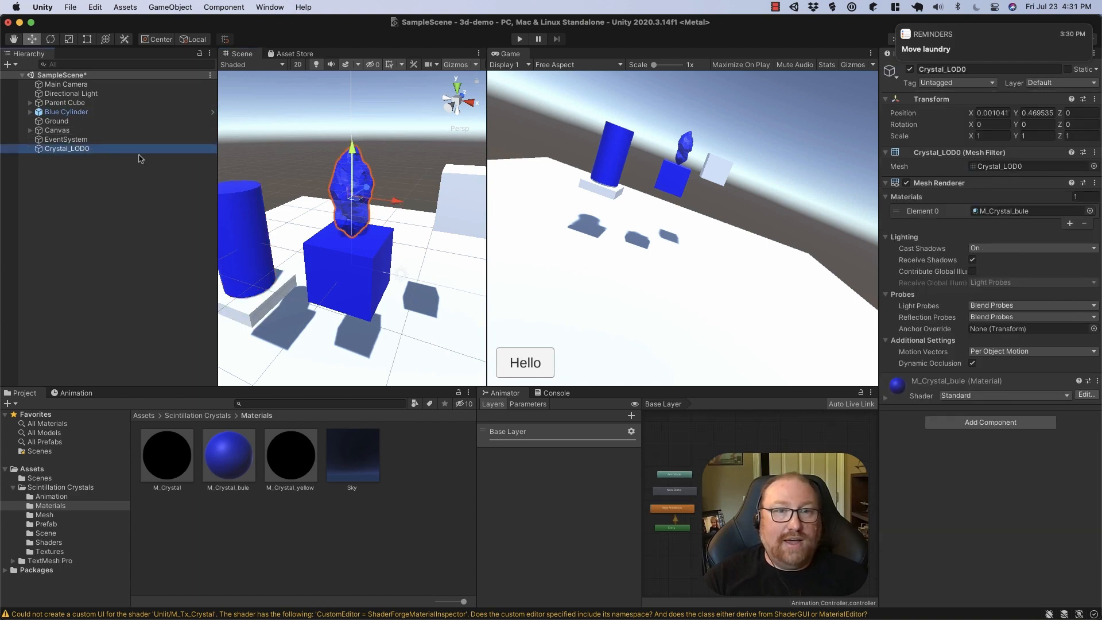
left_click_drag(371, 195, 318, 157)
Duplicate Crystal_LOD0 and make the copy a child of the original.
left_click(66, 159)
key("super+d")
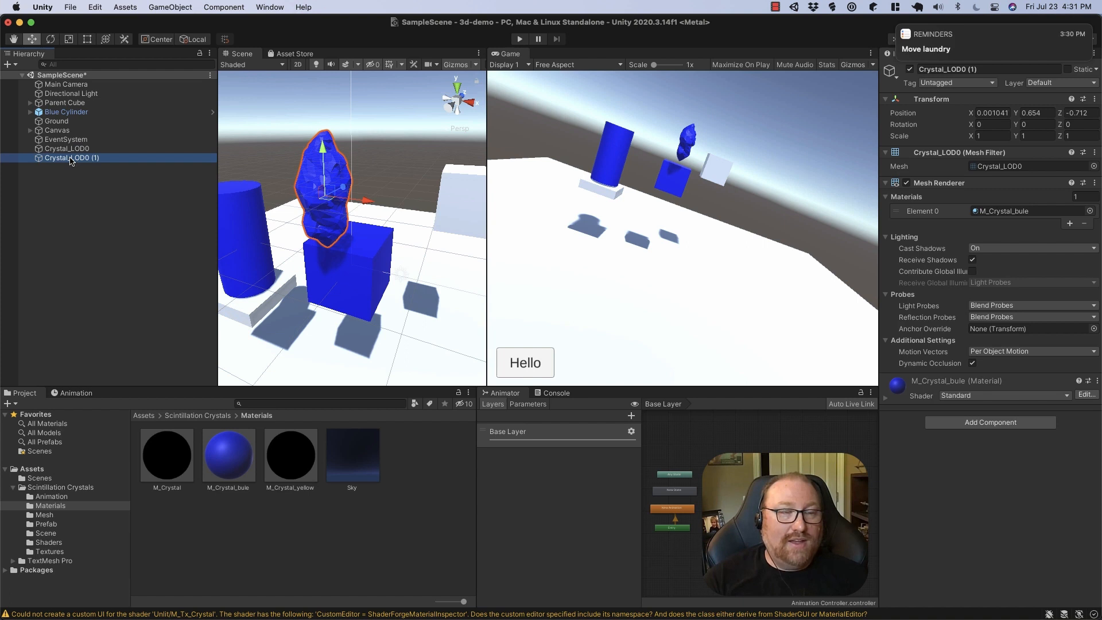
left_click_drag(66, 164, 66, 150)
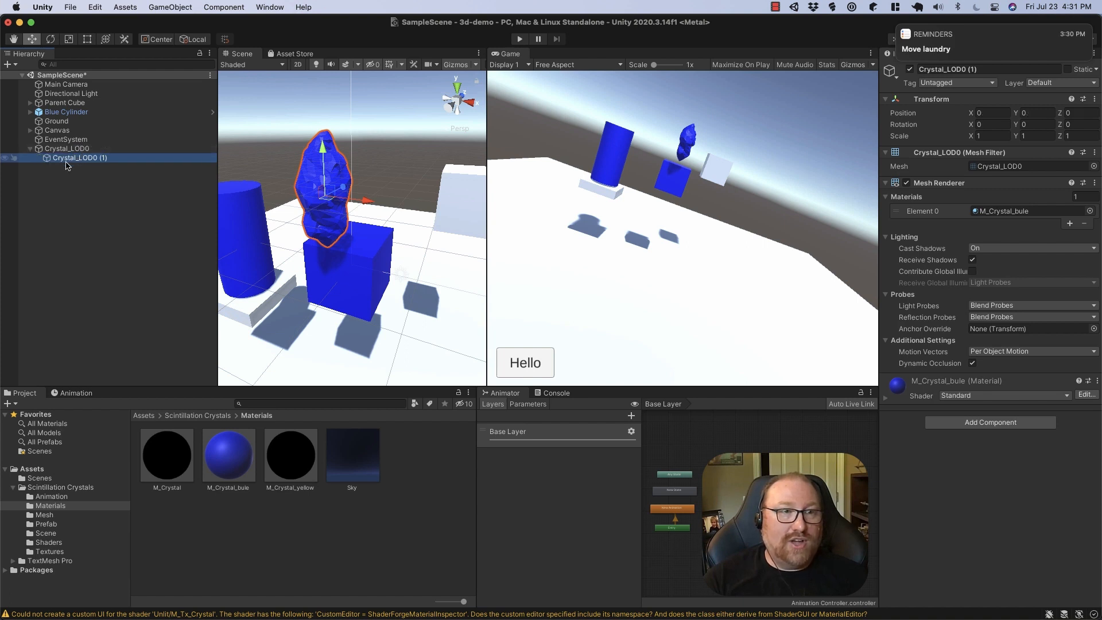
Scale the child crystal to 0.8 on all three axes and raise it to about Y 0.053 inside its parent.
left_click(993, 136)
type("0")
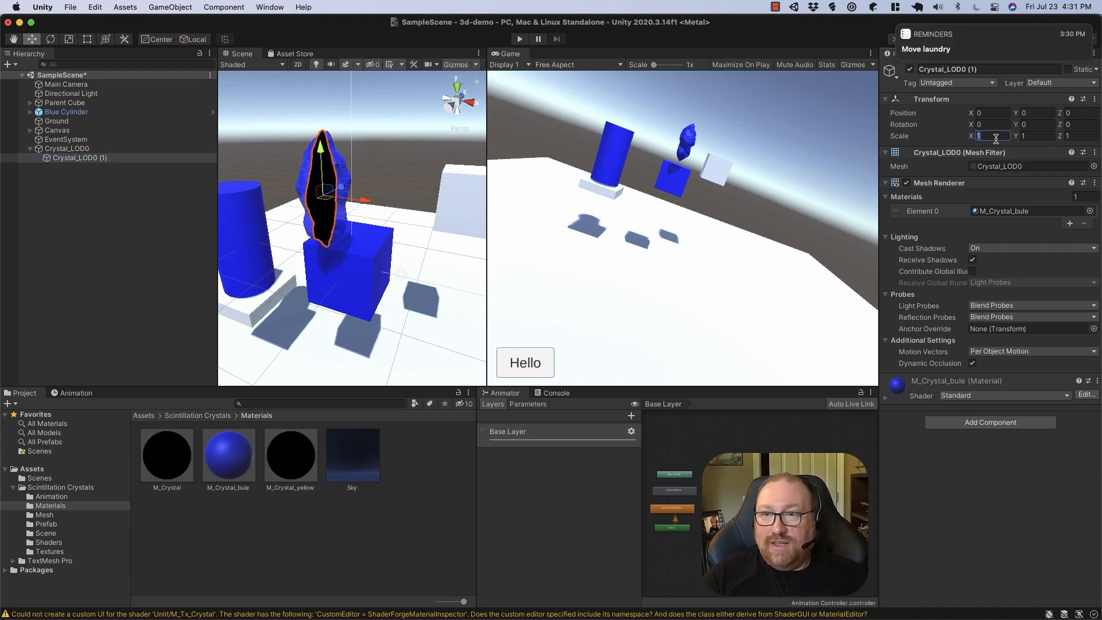
type(".8")
key("Tab")
type("0.8")
key("Tab")
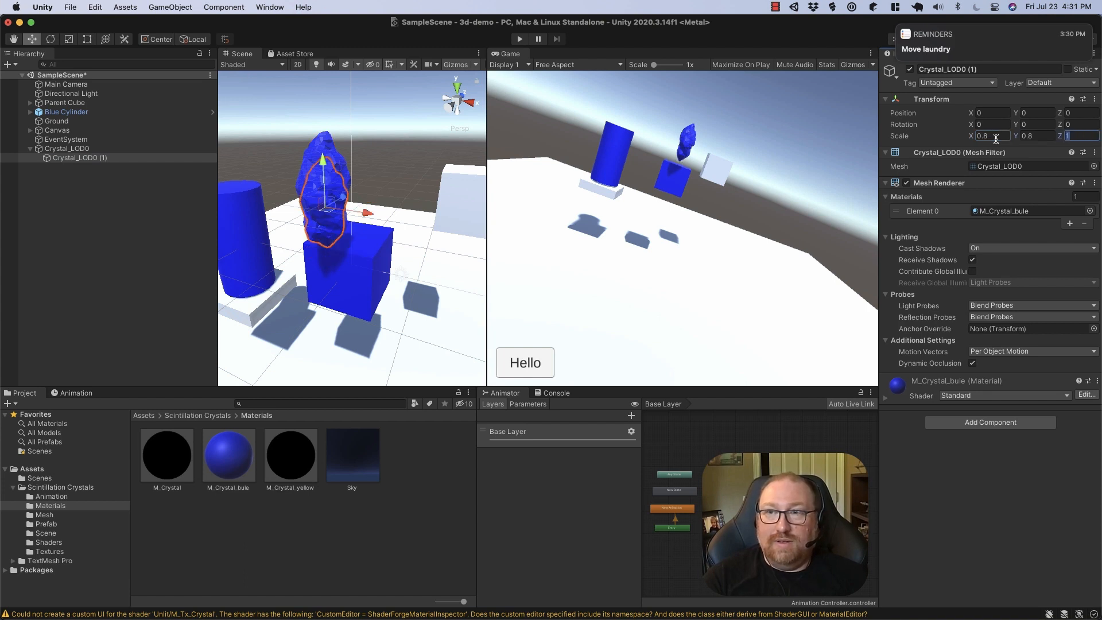
type("0.8")
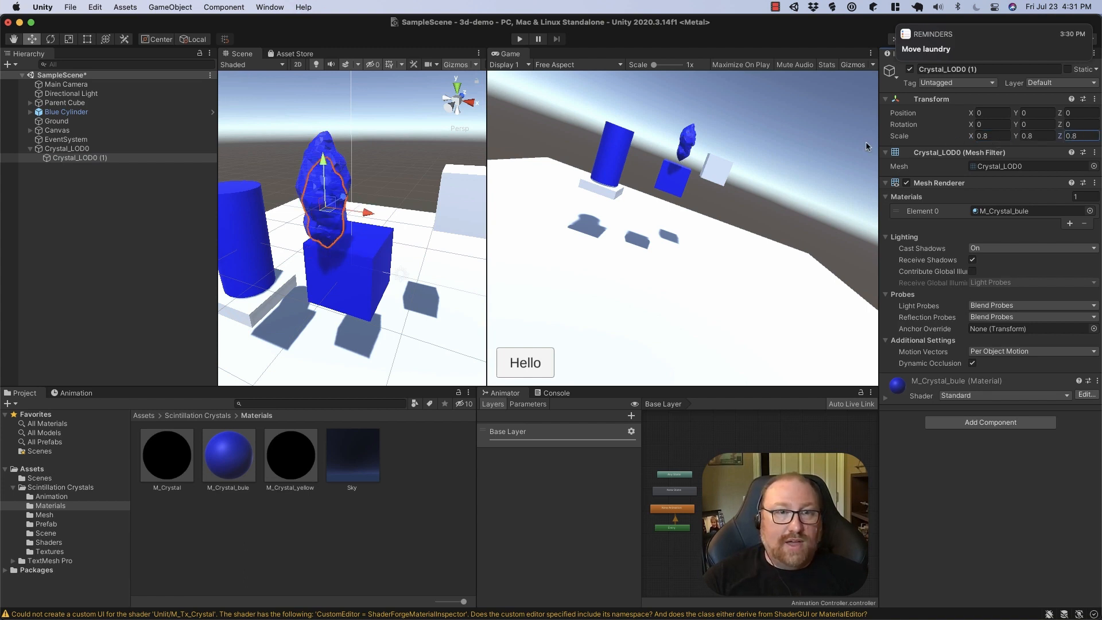
left_click_drag(323, 161, 324, 157)
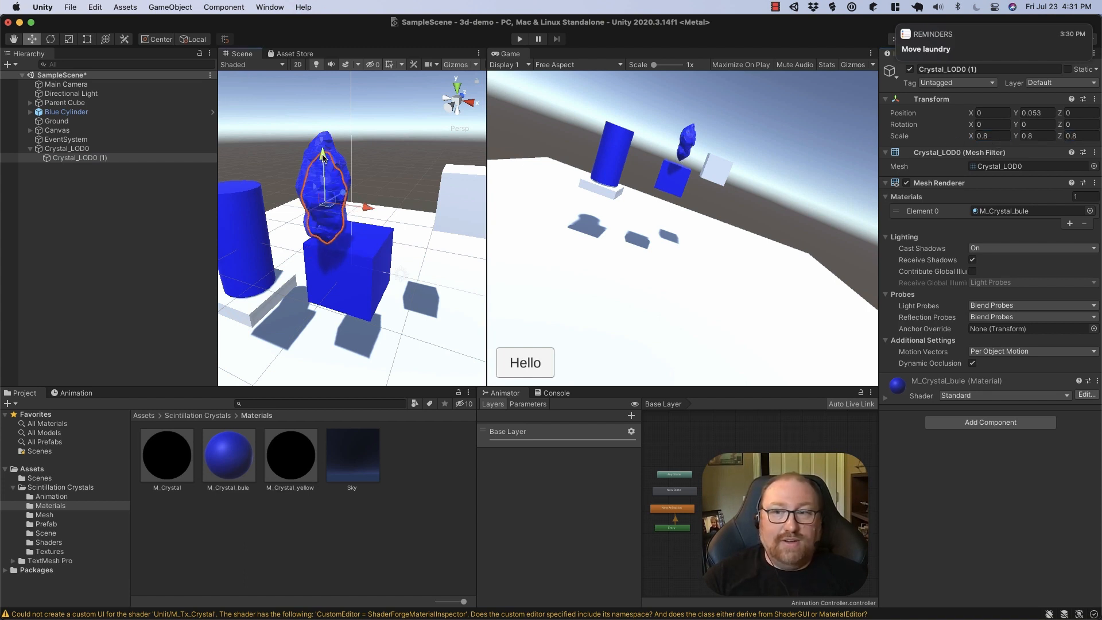
Duplicate the M_Crystal_bule material and assign the copy to the child crystal.
left_click(221, 466)
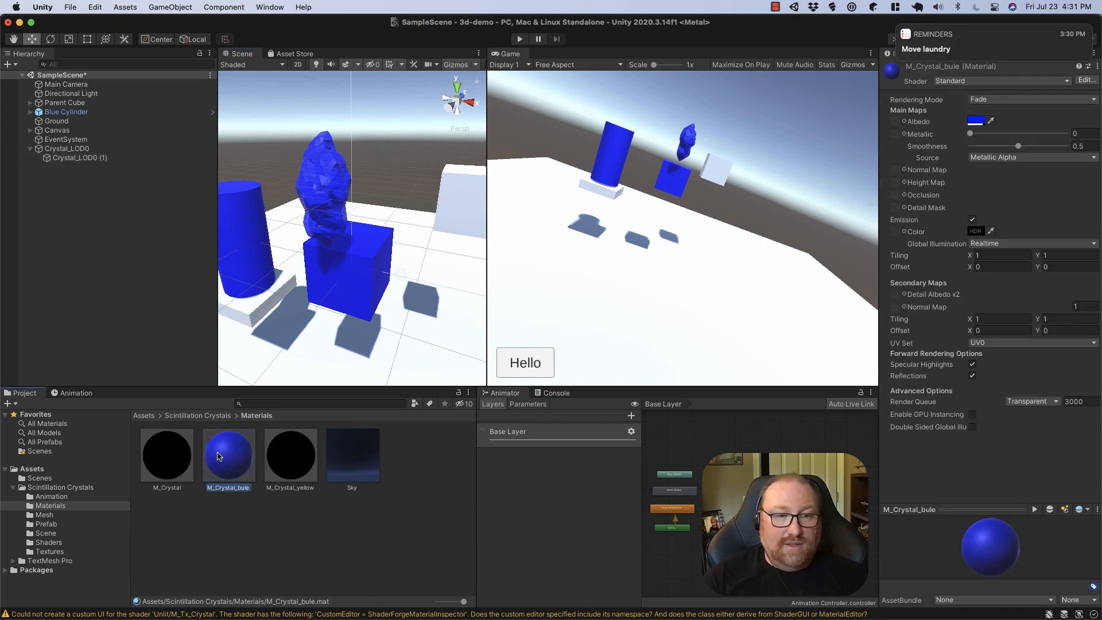
key("super+d")
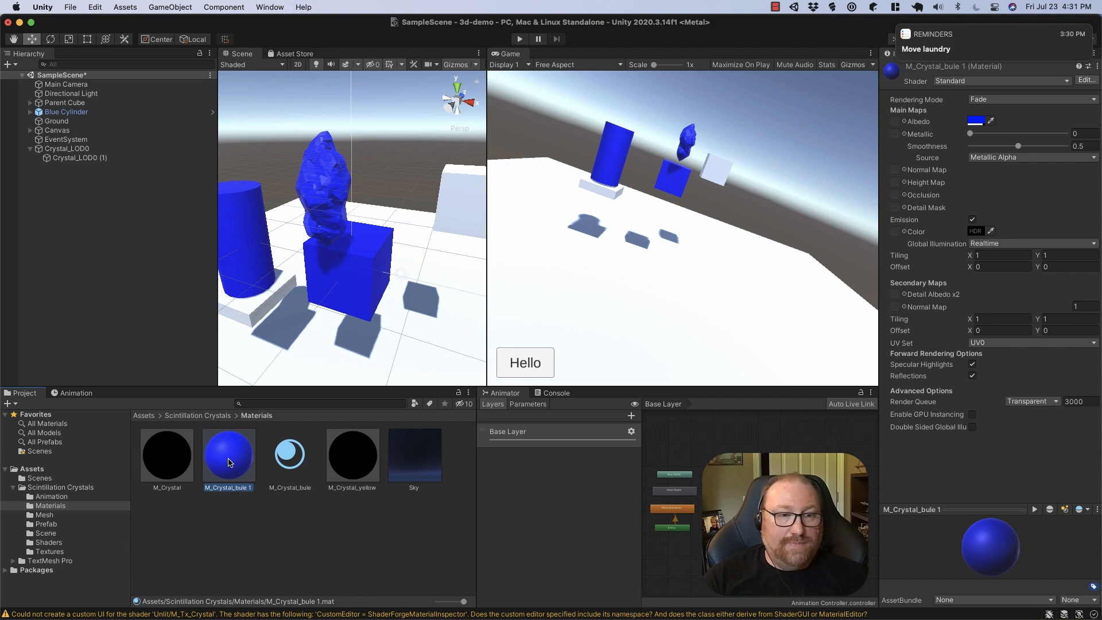
left_click_drag(229, 463, 84, 162)
left_click(86, 158)
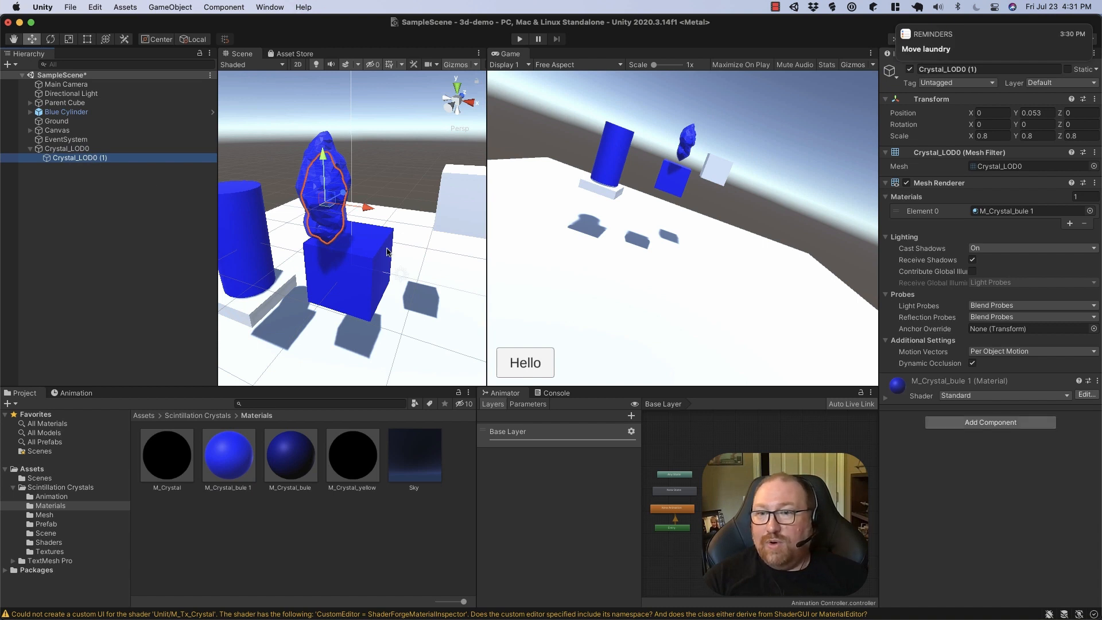
Set the child crystal's albedo to light blue 2EB3EA with an alpha of 246.
left_click(885, 398)
left_click(976, 437)
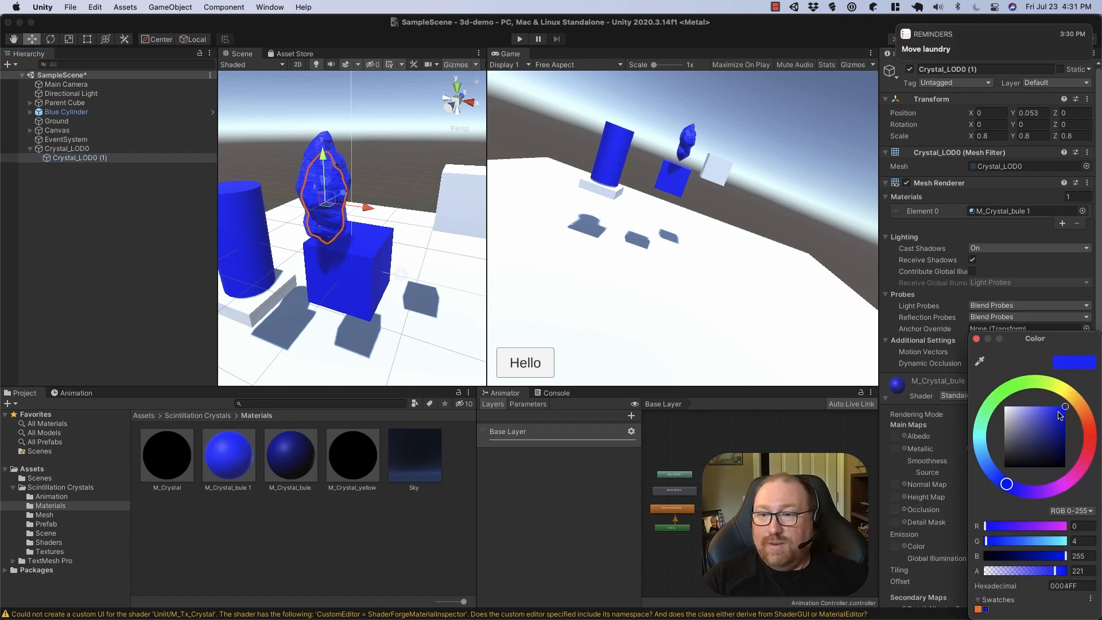
left_click_drag(1058, 412, 1055, 412)
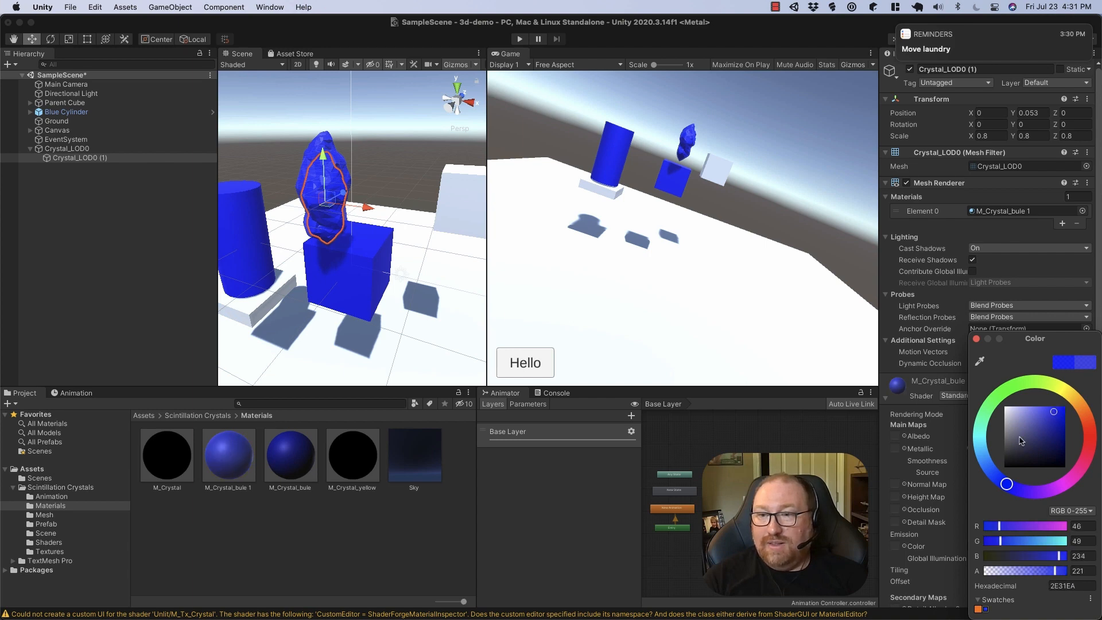
left_click_drag(992, 467, 982, 456)
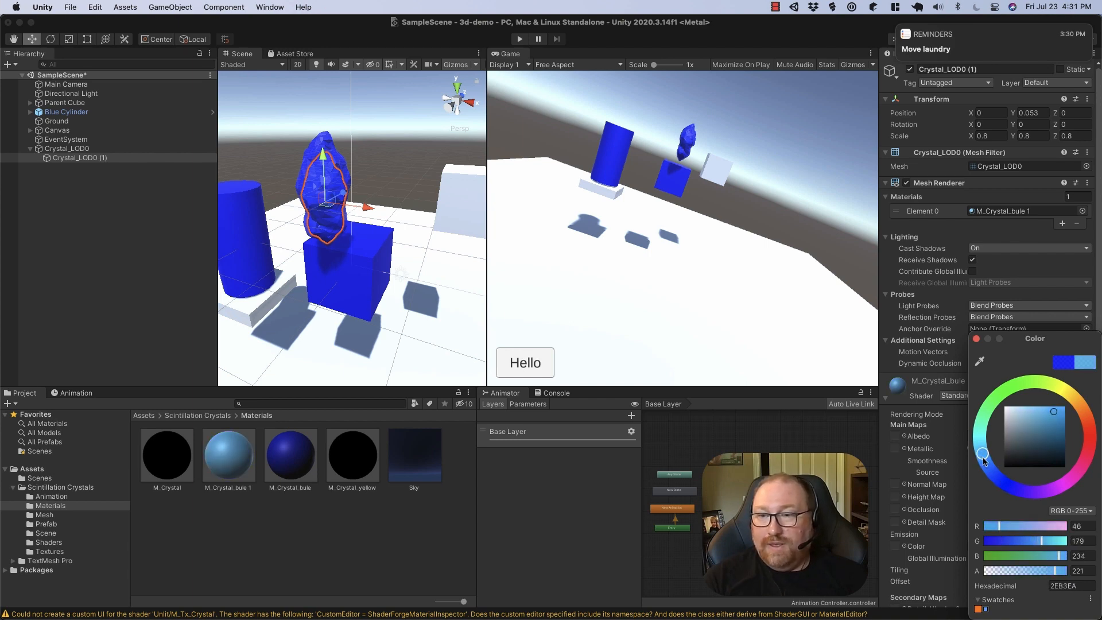
left_click(1061, 572)
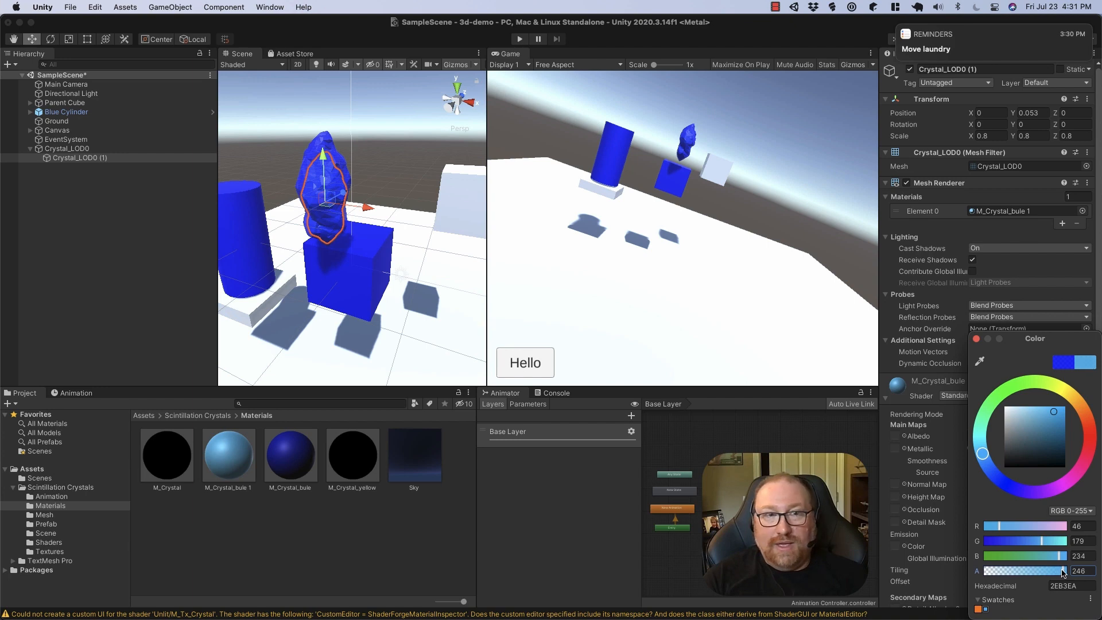
key("Escape")
left_click(396, 558)
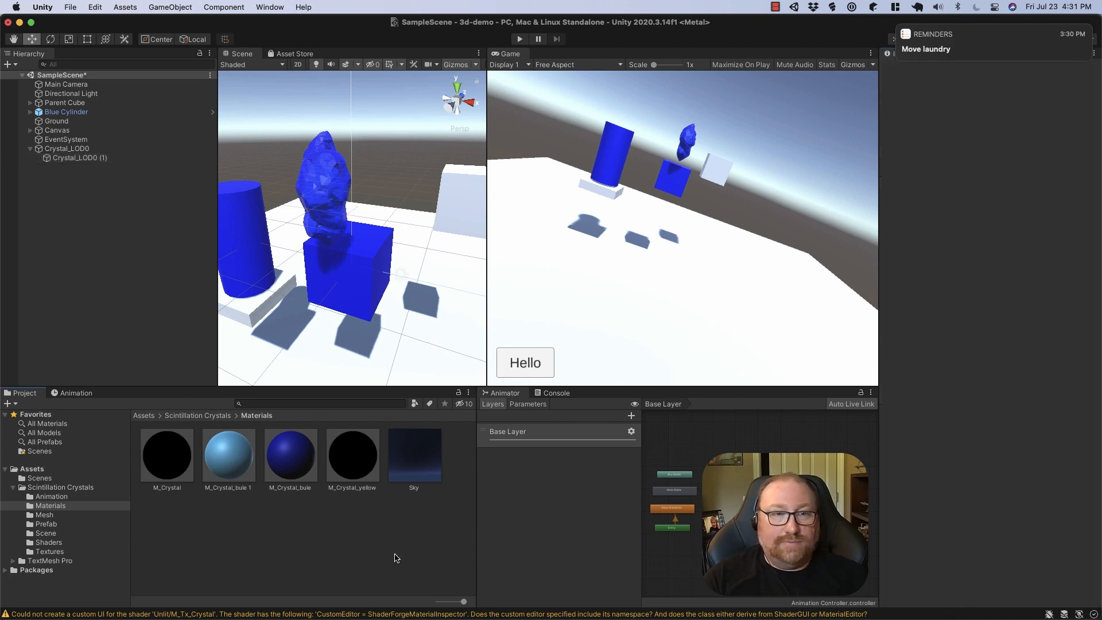
View the nested crystals from different distances, run SampleScene in Play mode, and stop it.
scroll(334, 196, "down", 4)
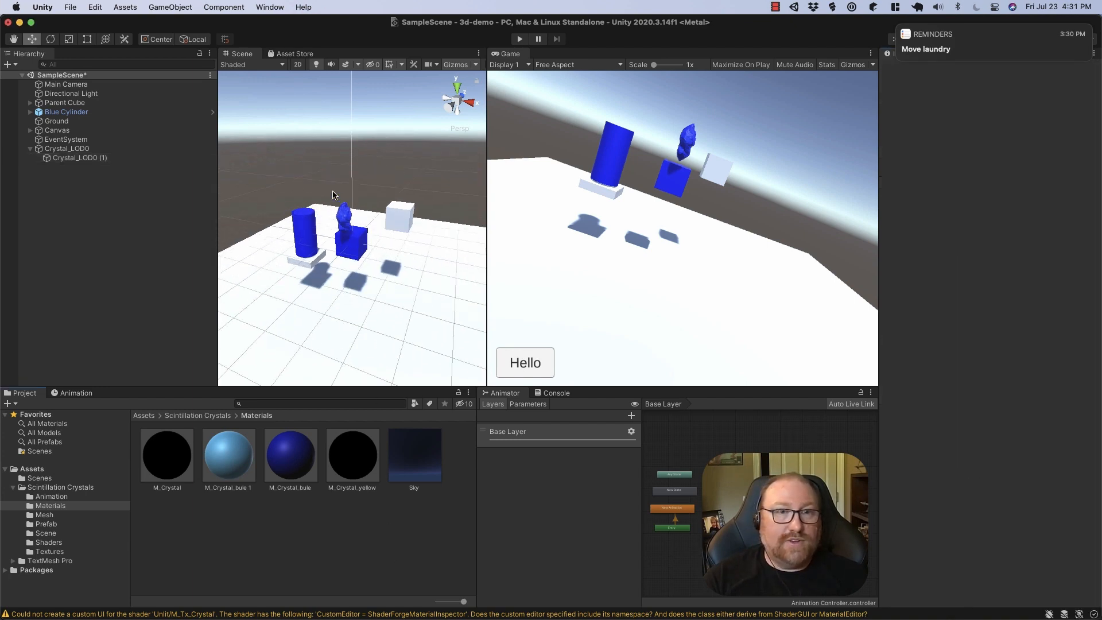
scroll(334, 196, "up", 6)
scroll(333, 196, "down", 5)
scroll(334, 195, "up", 5)
scroll(333, 196, "down", 4)
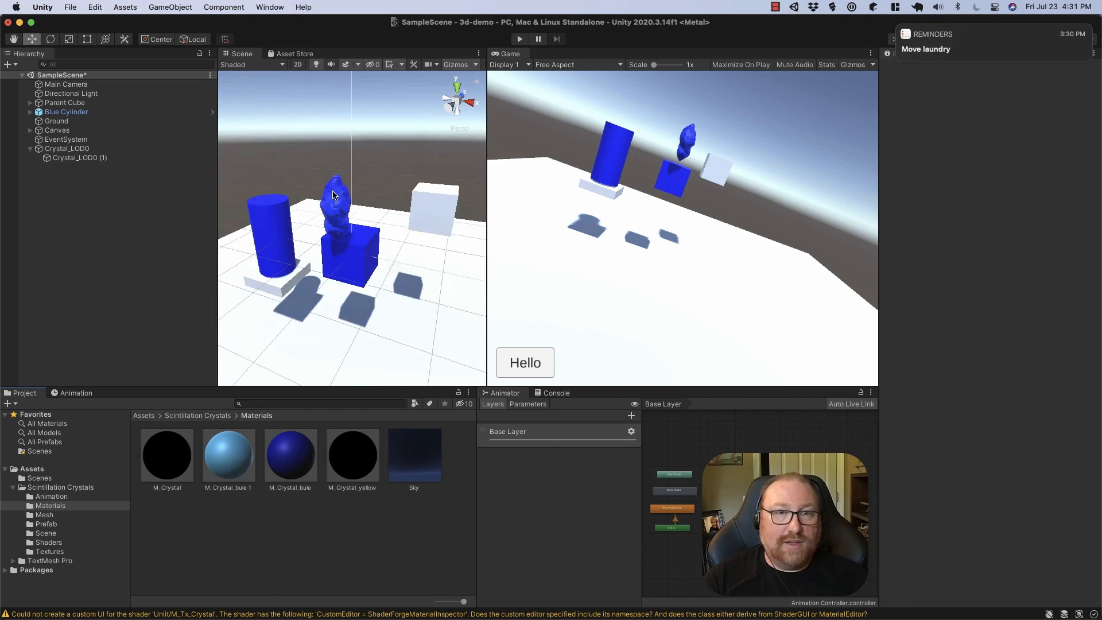
left_click(520, 38)
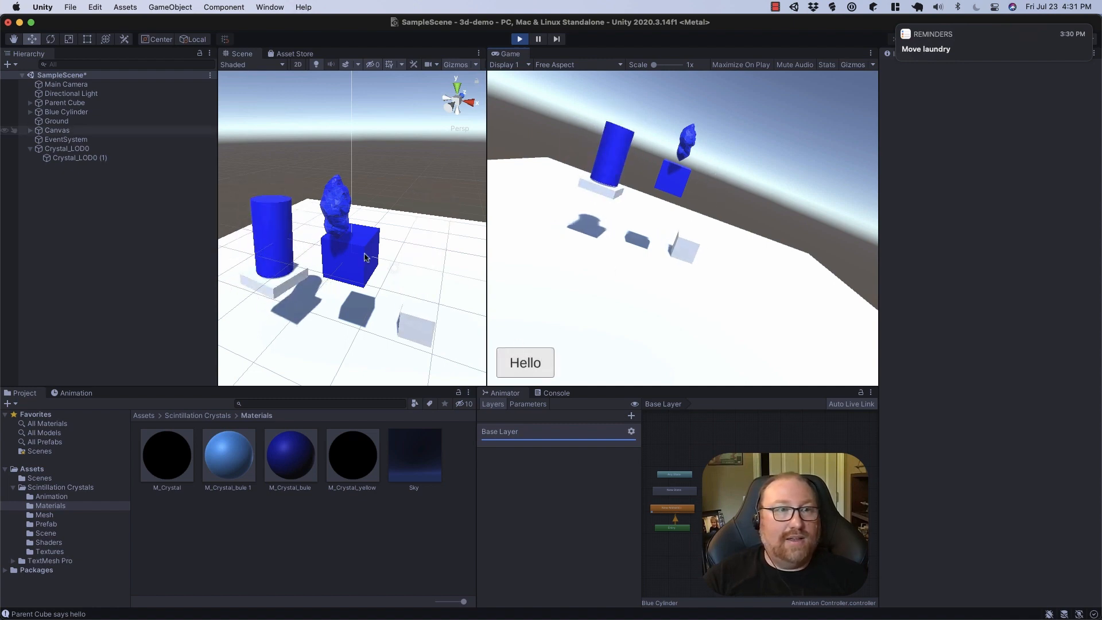
key("super+p")
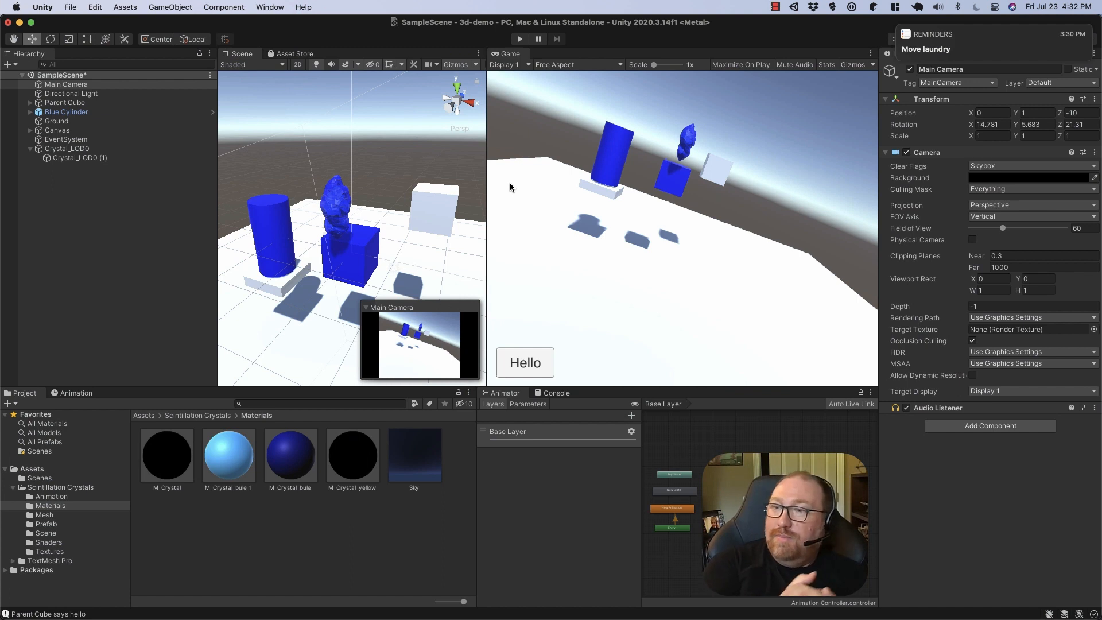